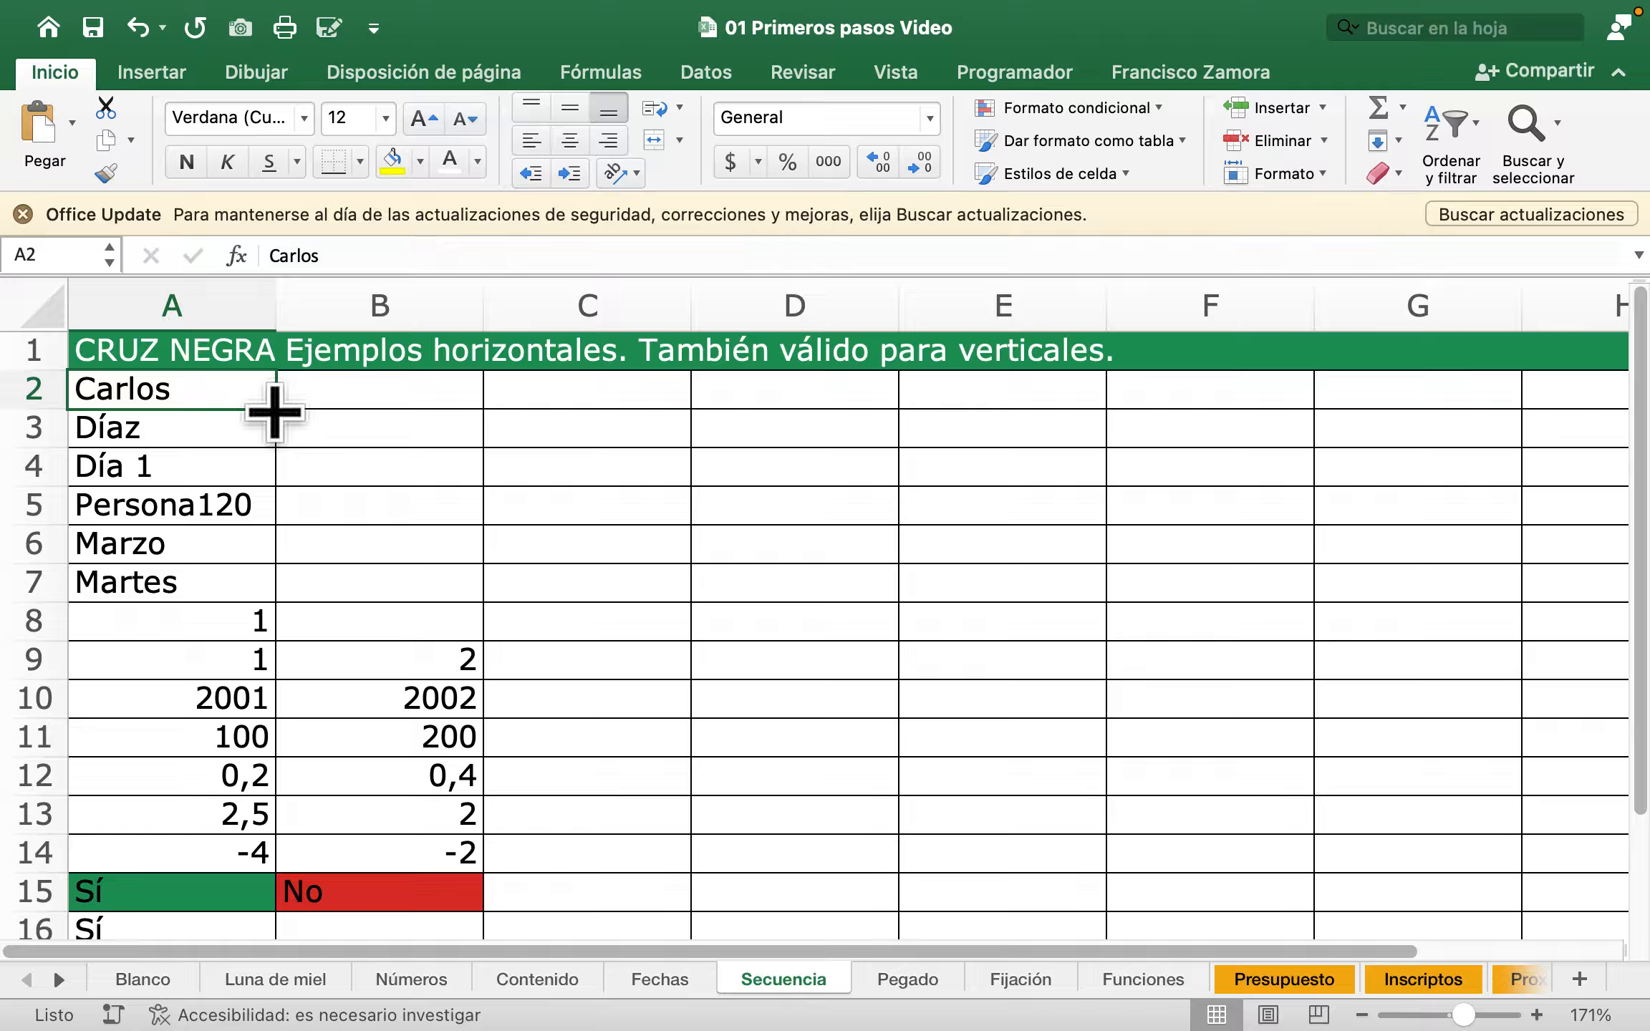
Step: Fill the first name in A2 across to H2 and the surname in A3 across to H3
{"action": "left_click_drag", "start_coordinate": [274, 412], "coordinate": [1205, 406]}
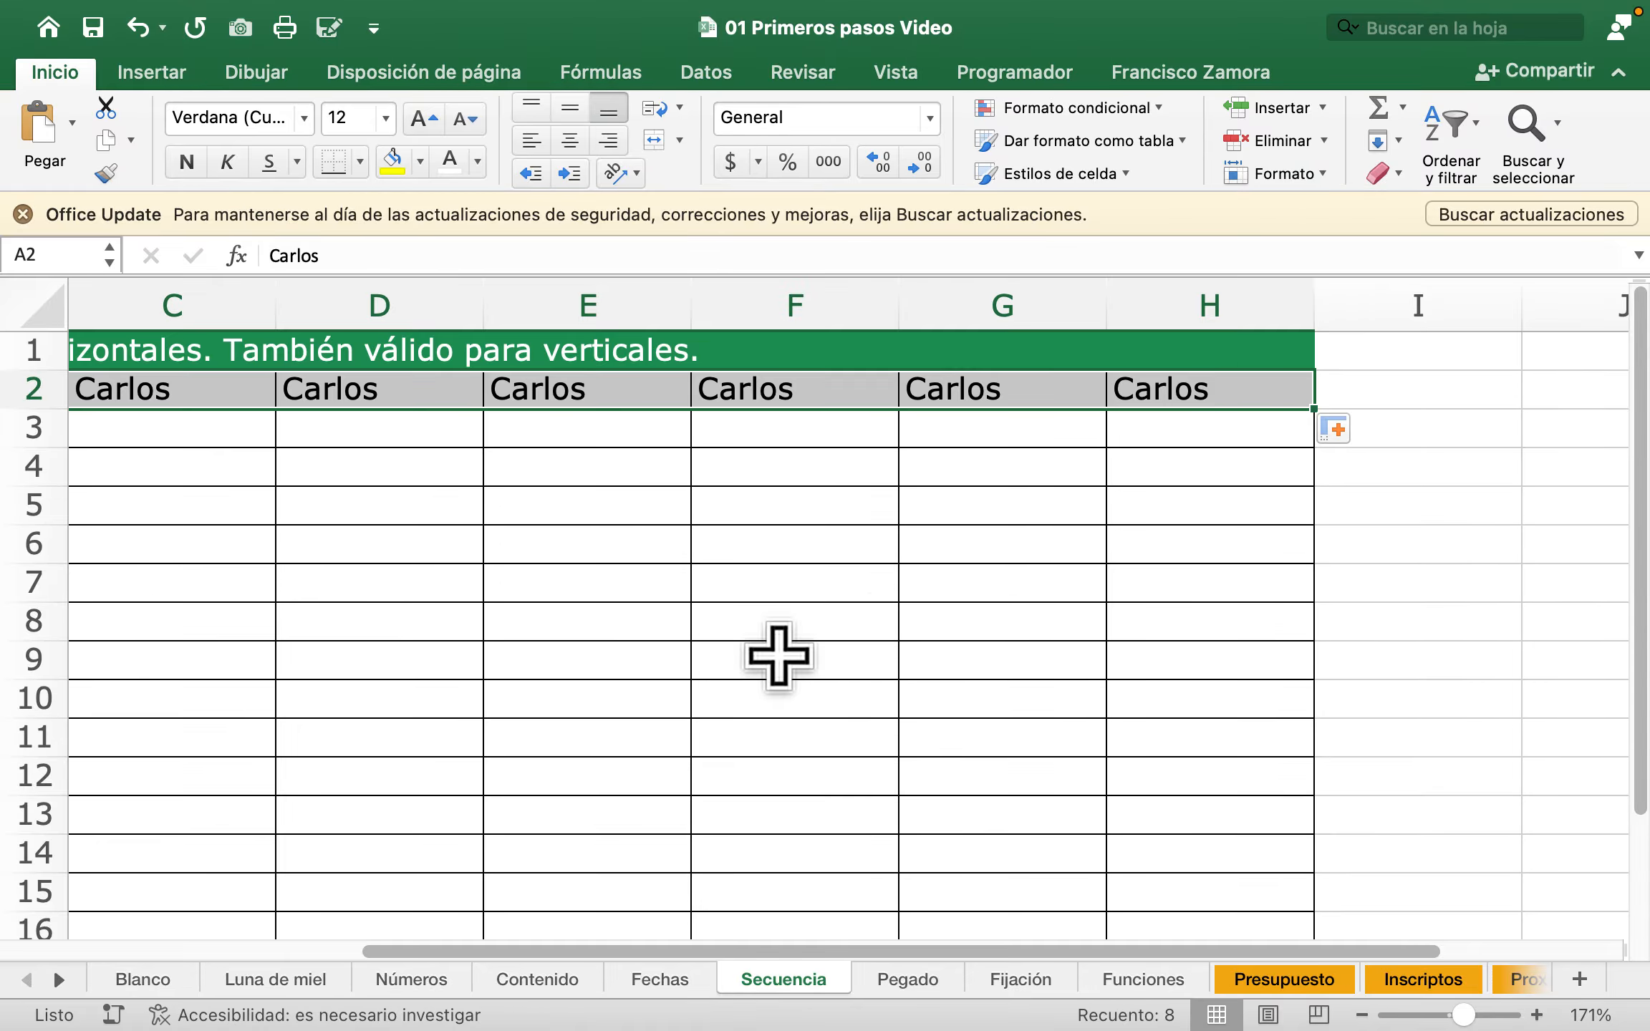
{"action": "scroll", "coordinate": [777, 655], "scroll_direction": "left", "scroll_amount": 5}
{"action": "scroll", "coordinate": [778, 656], "scroll_direction": "down", "scroll_amount": 3}
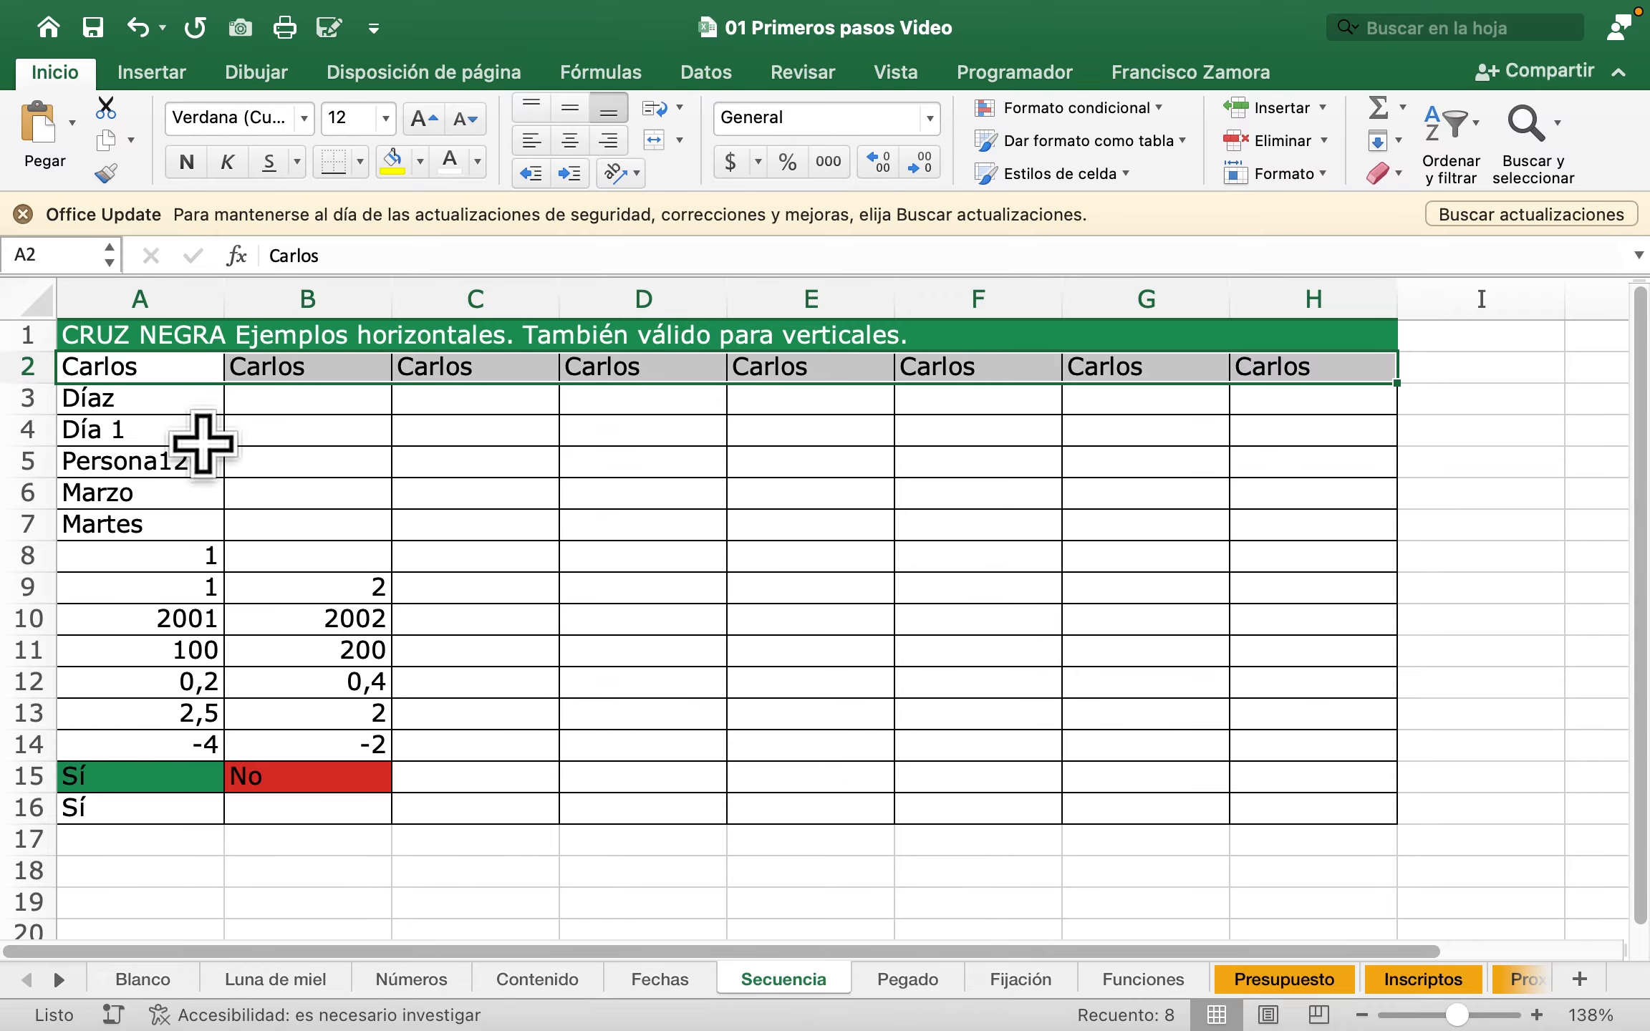
{"action": "left_click", "coordinate": [192, 401]}
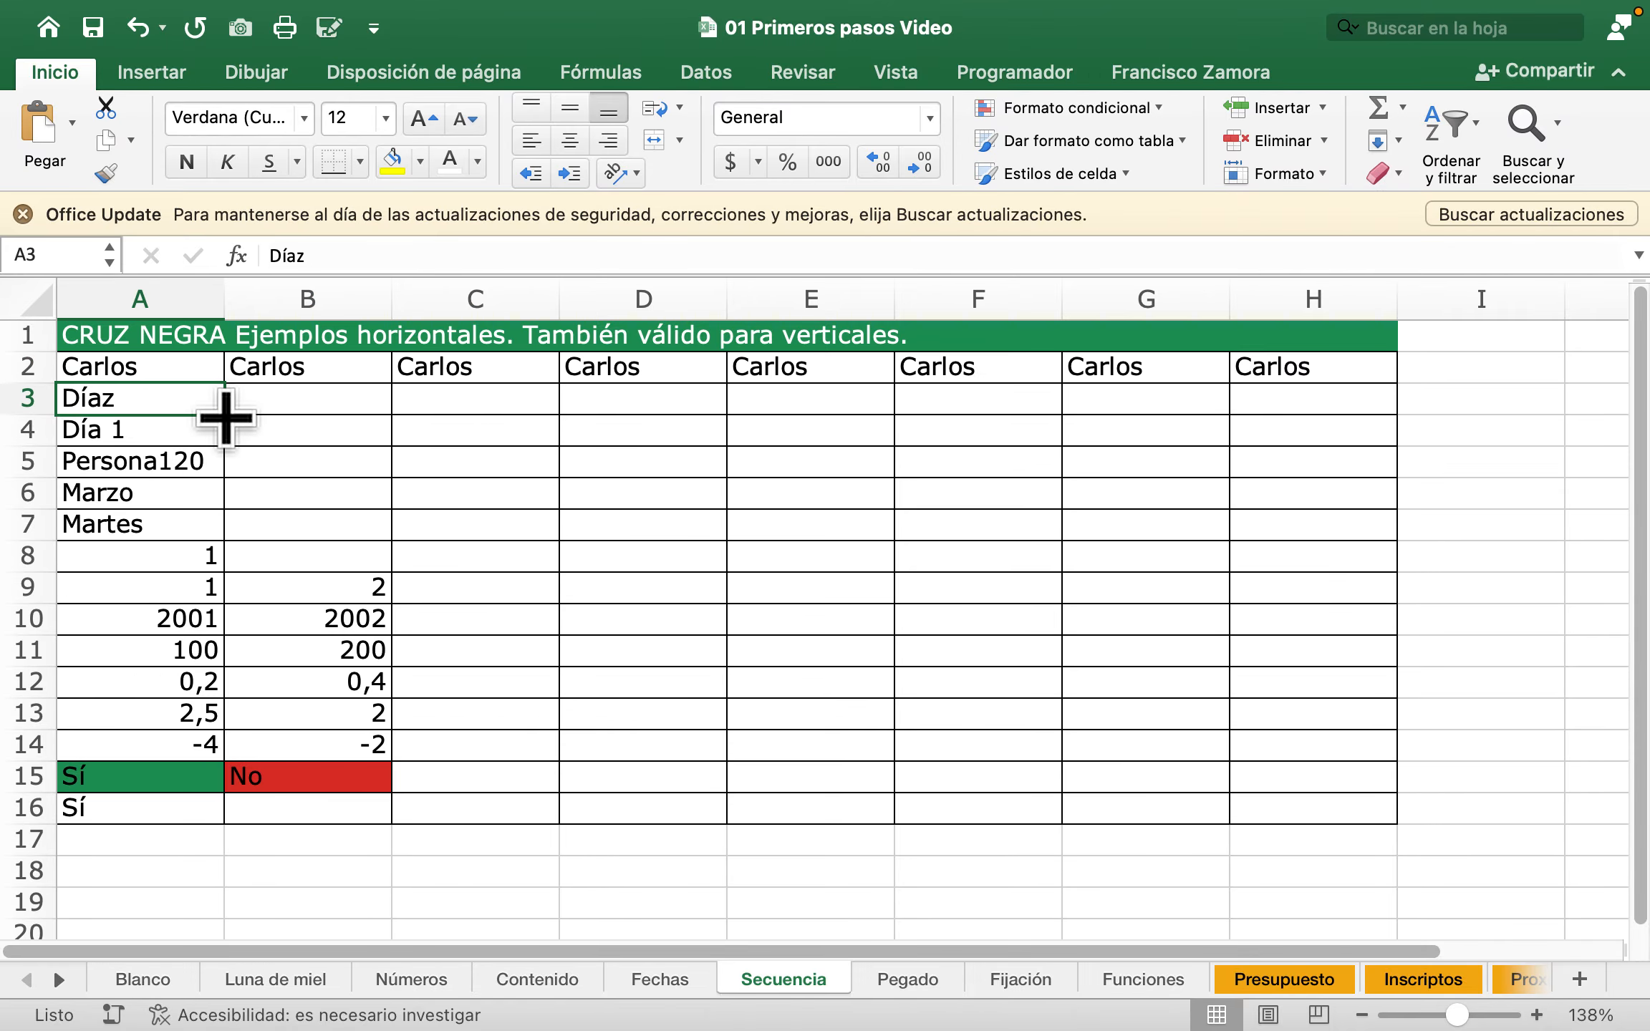
{"action": "left_click_drag", "start_coordinate": [225, 418], "coordinate": [1368, 424]}
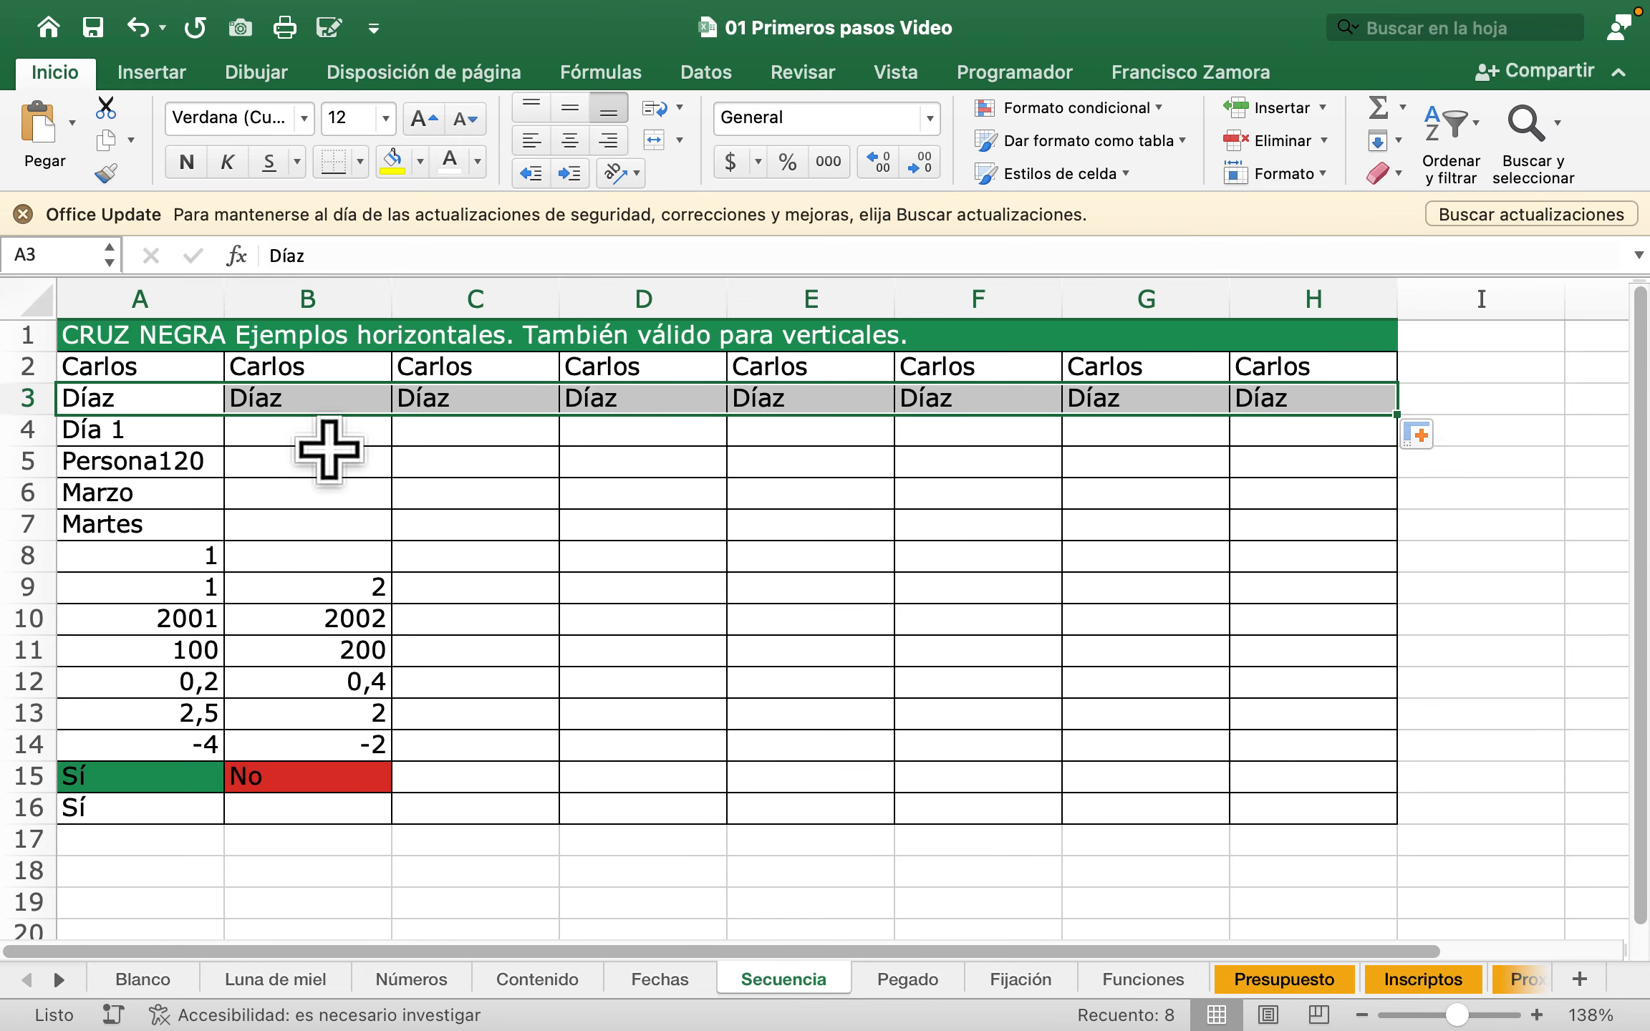
Step: Undo the separate horizontal fills made in rows 3 and 2
{"action": "key", "text": "super+z"}
{"action": "scroll", "coordinate": [333, 478], "scroll_direction": "up", "scroll_amount": 3}
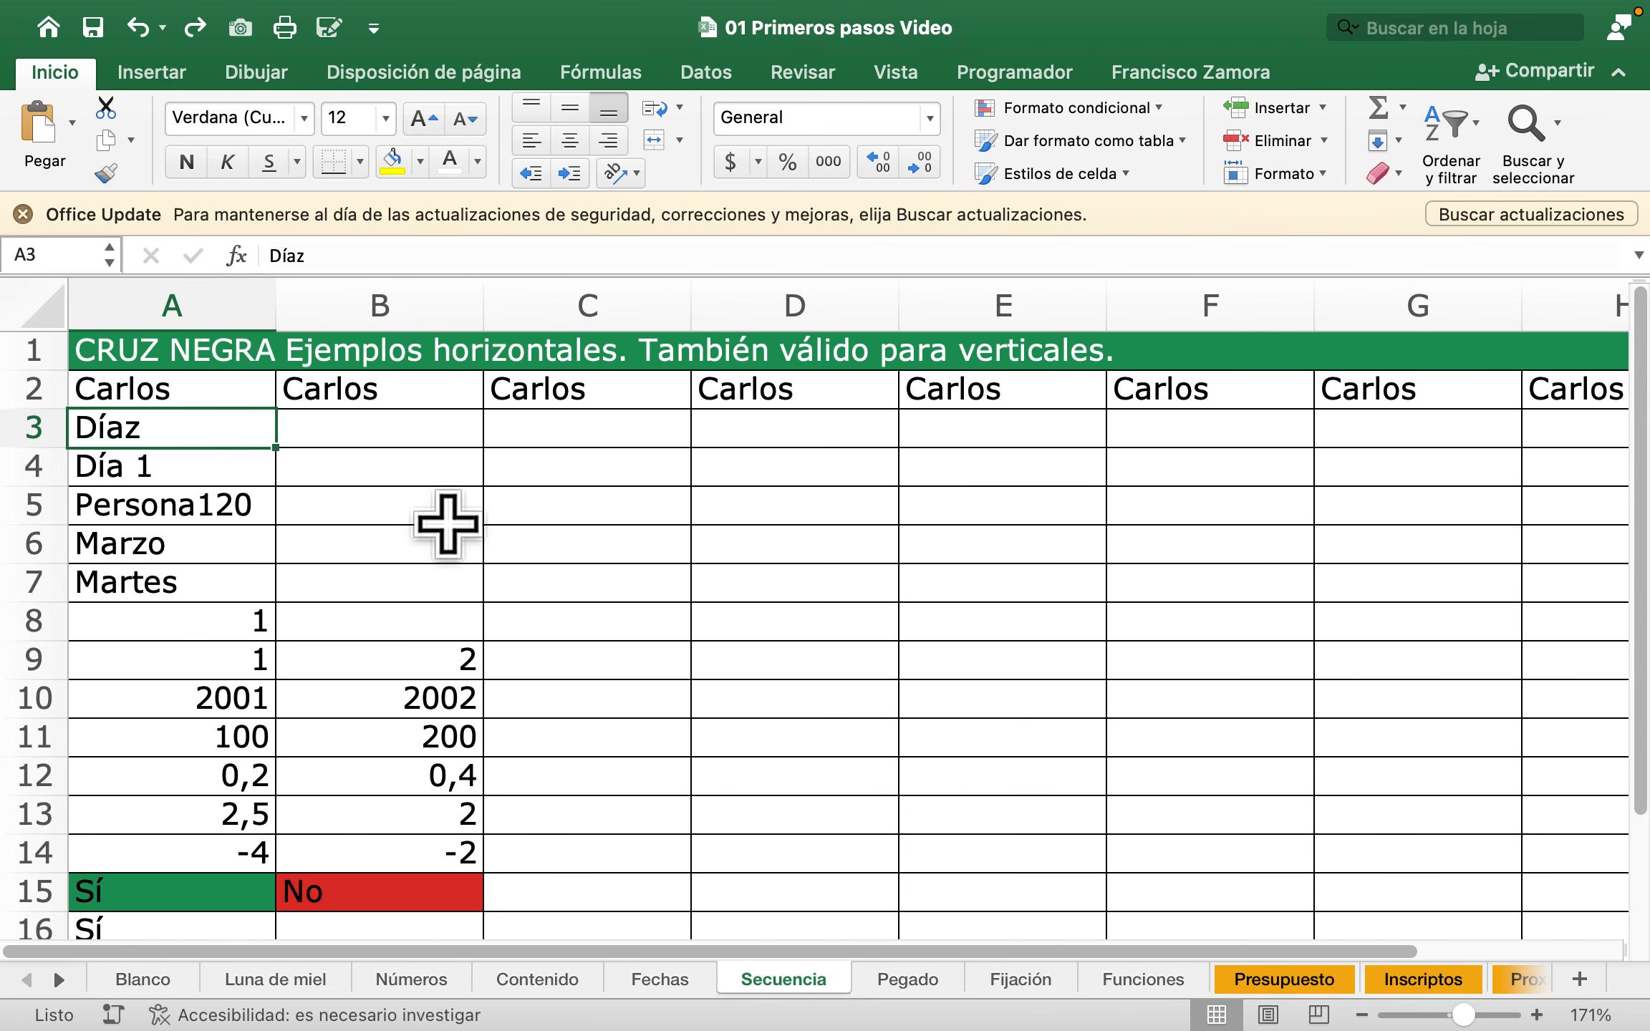
{"action": "key", "text": "super+z"}
Step: Fill the first name and surname in A2:A3 together across to column H
{"action": "scroll", "coordinate": [530, 527], "scroll_direction": "down", "scroll_amount": 2}
{"action": "scroll", "coordinate": [477, 507], "scroll_direction": "down", "scroll_amount": 2}
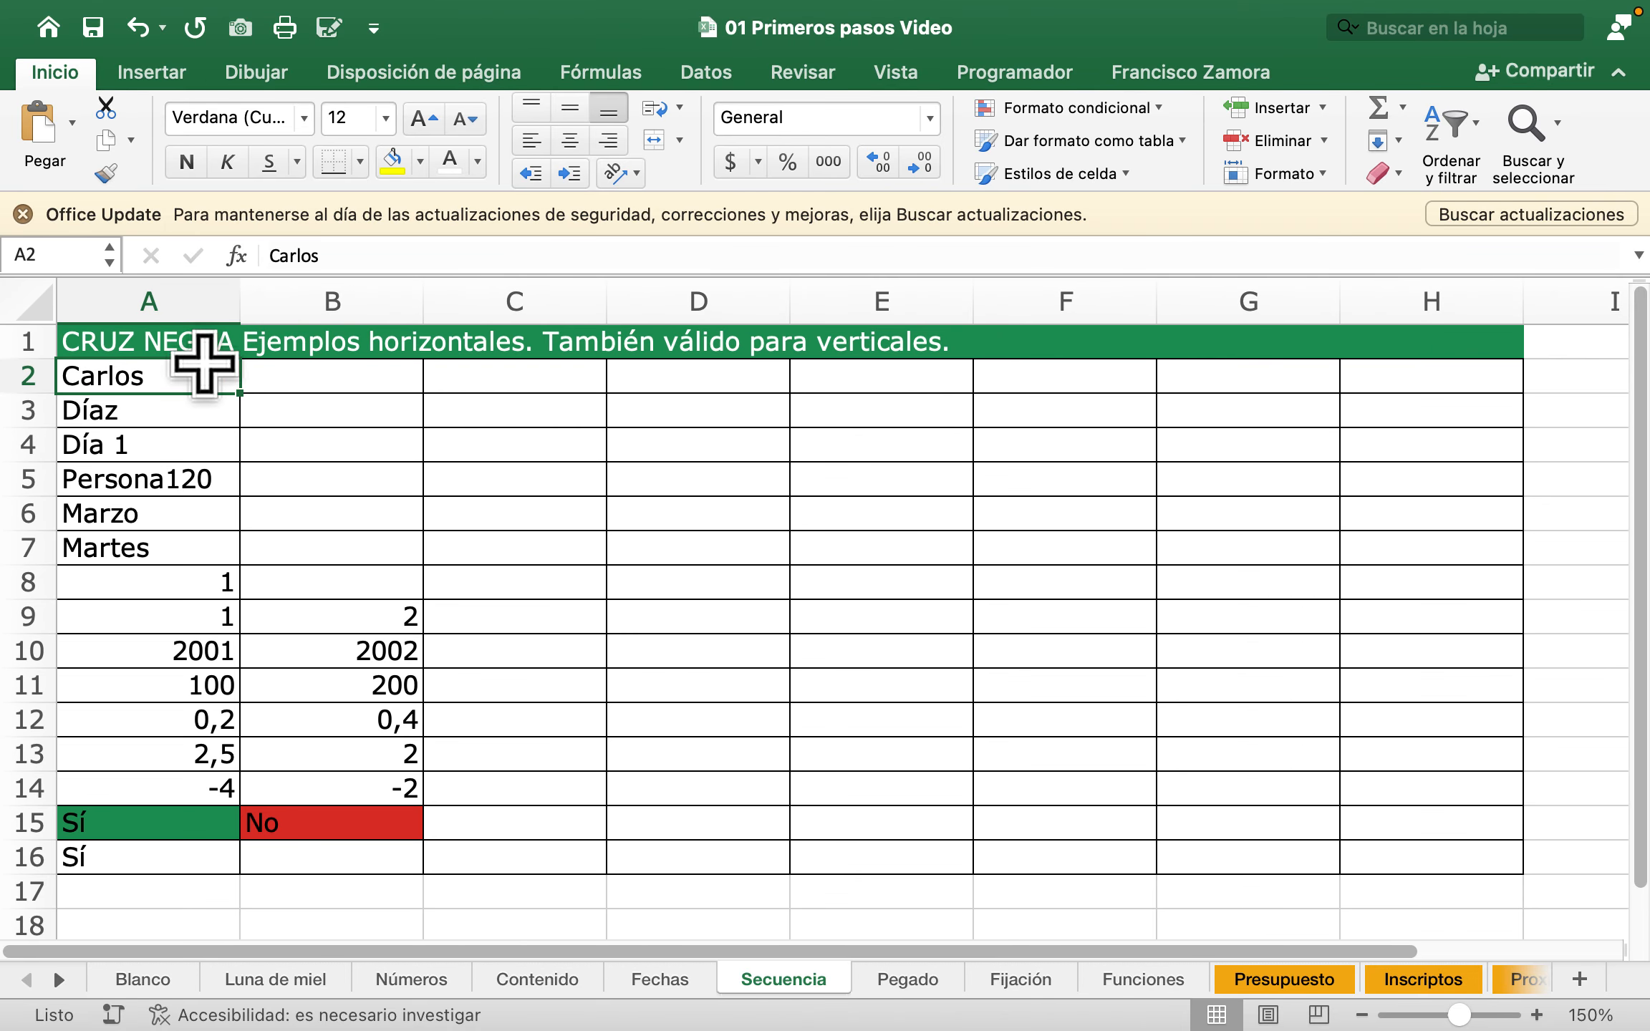
{"action": "mouse_move", "coordinate": [194, 374]}
{"action": "left_mouse_down"}
{"action": "mouse_move", "coordinate": [191, 409]}
{"action": "mouse_move", "coordinate": [239, 428]}
{"action": "mouse_move", "coordinate": [1253, 413]}
{"action": "mouse_move", "coordinate": [1464, 453]}
{"action": "left_mouse_up"}
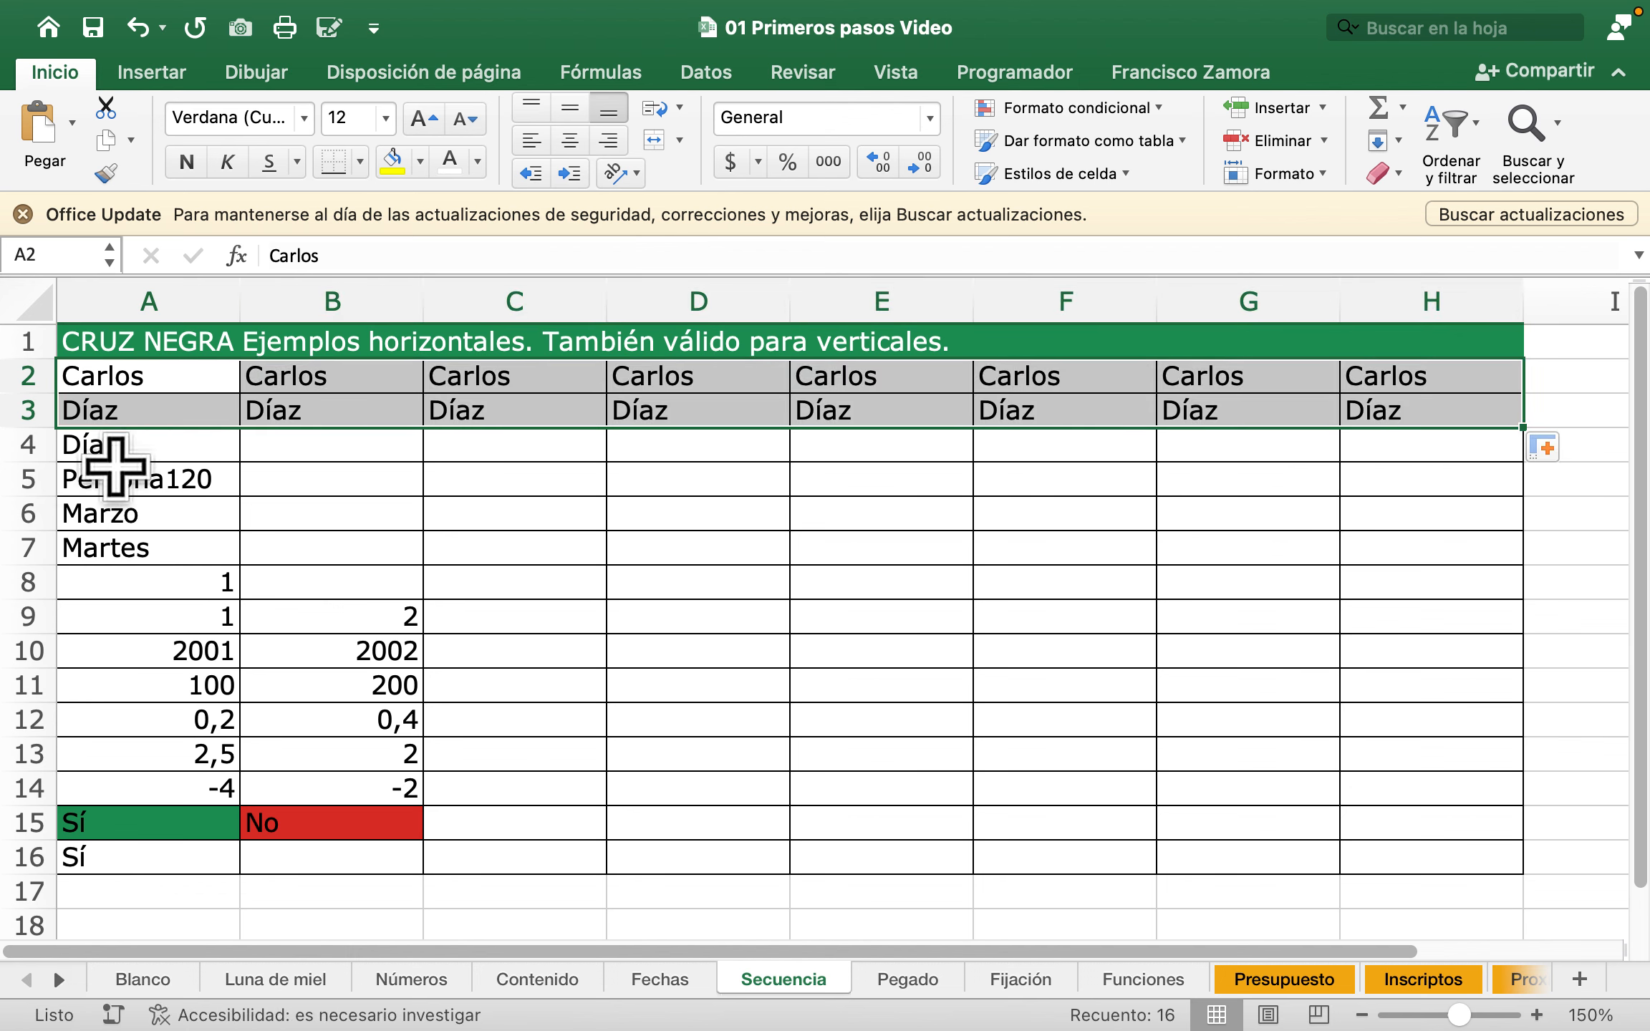
Step: Extend the Día 1 series from A4 to H4 and the Persona120 series from A5 to H5
{"action": "left_click", "coordinate": [154, 449]}
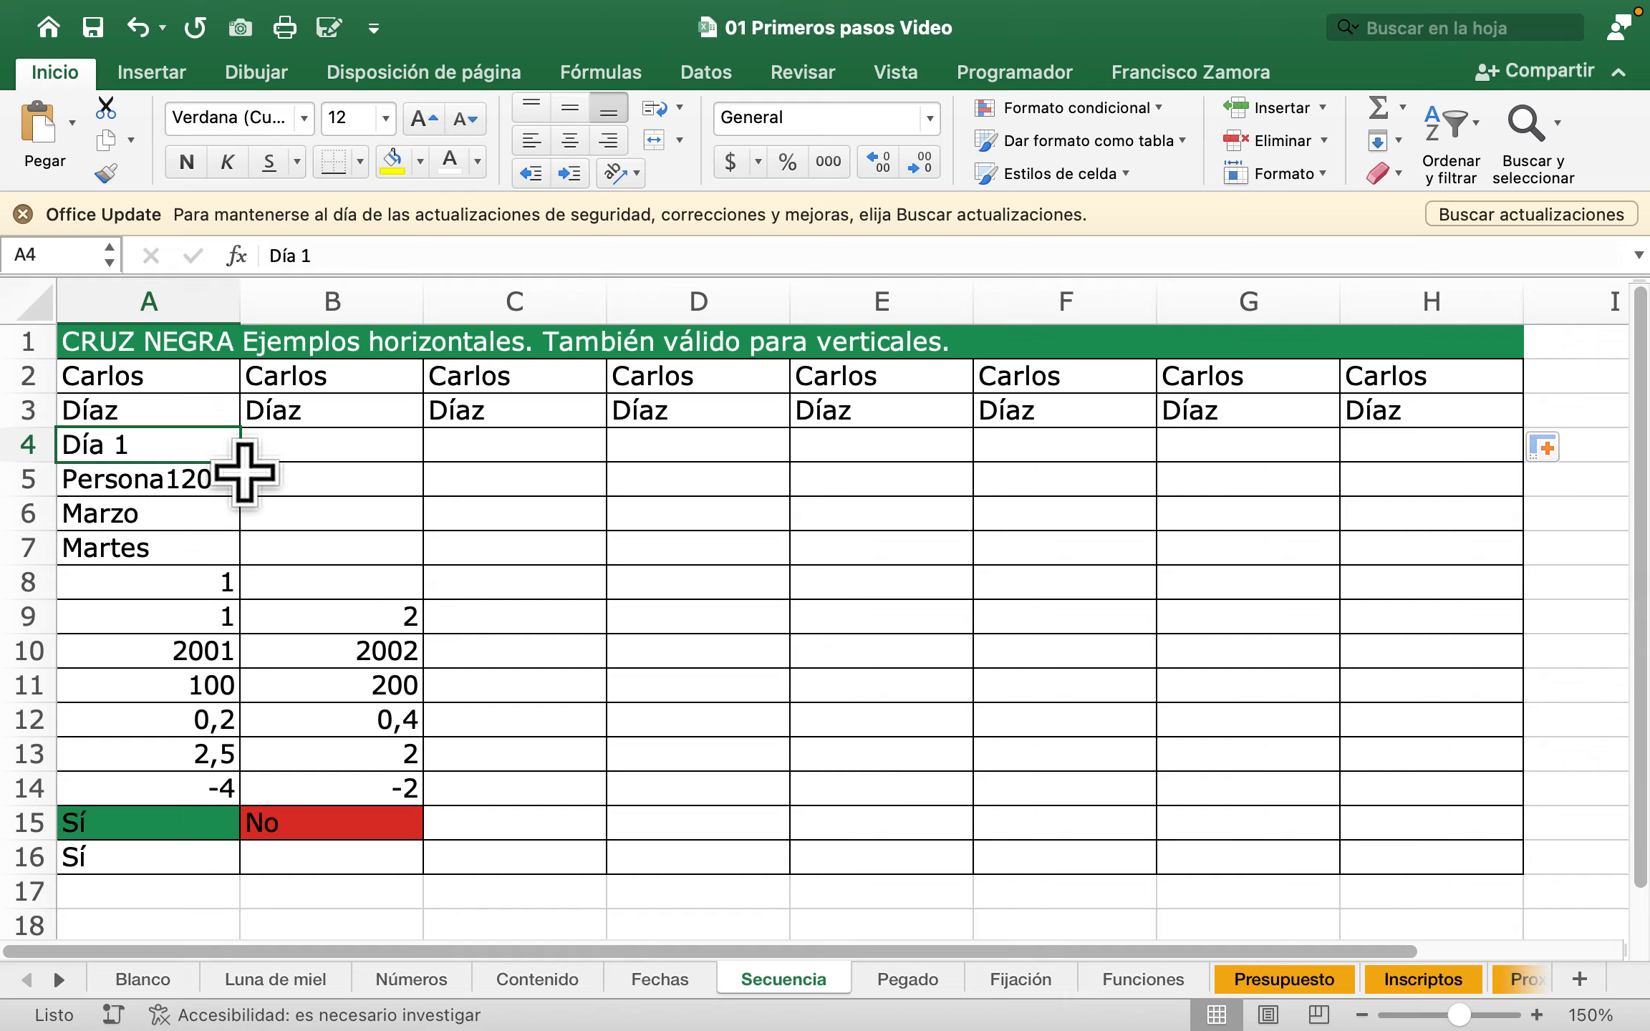
{"action": "left_click_drag", "start_coordinate": [240, 464], "coordinate": [1461, 494]}
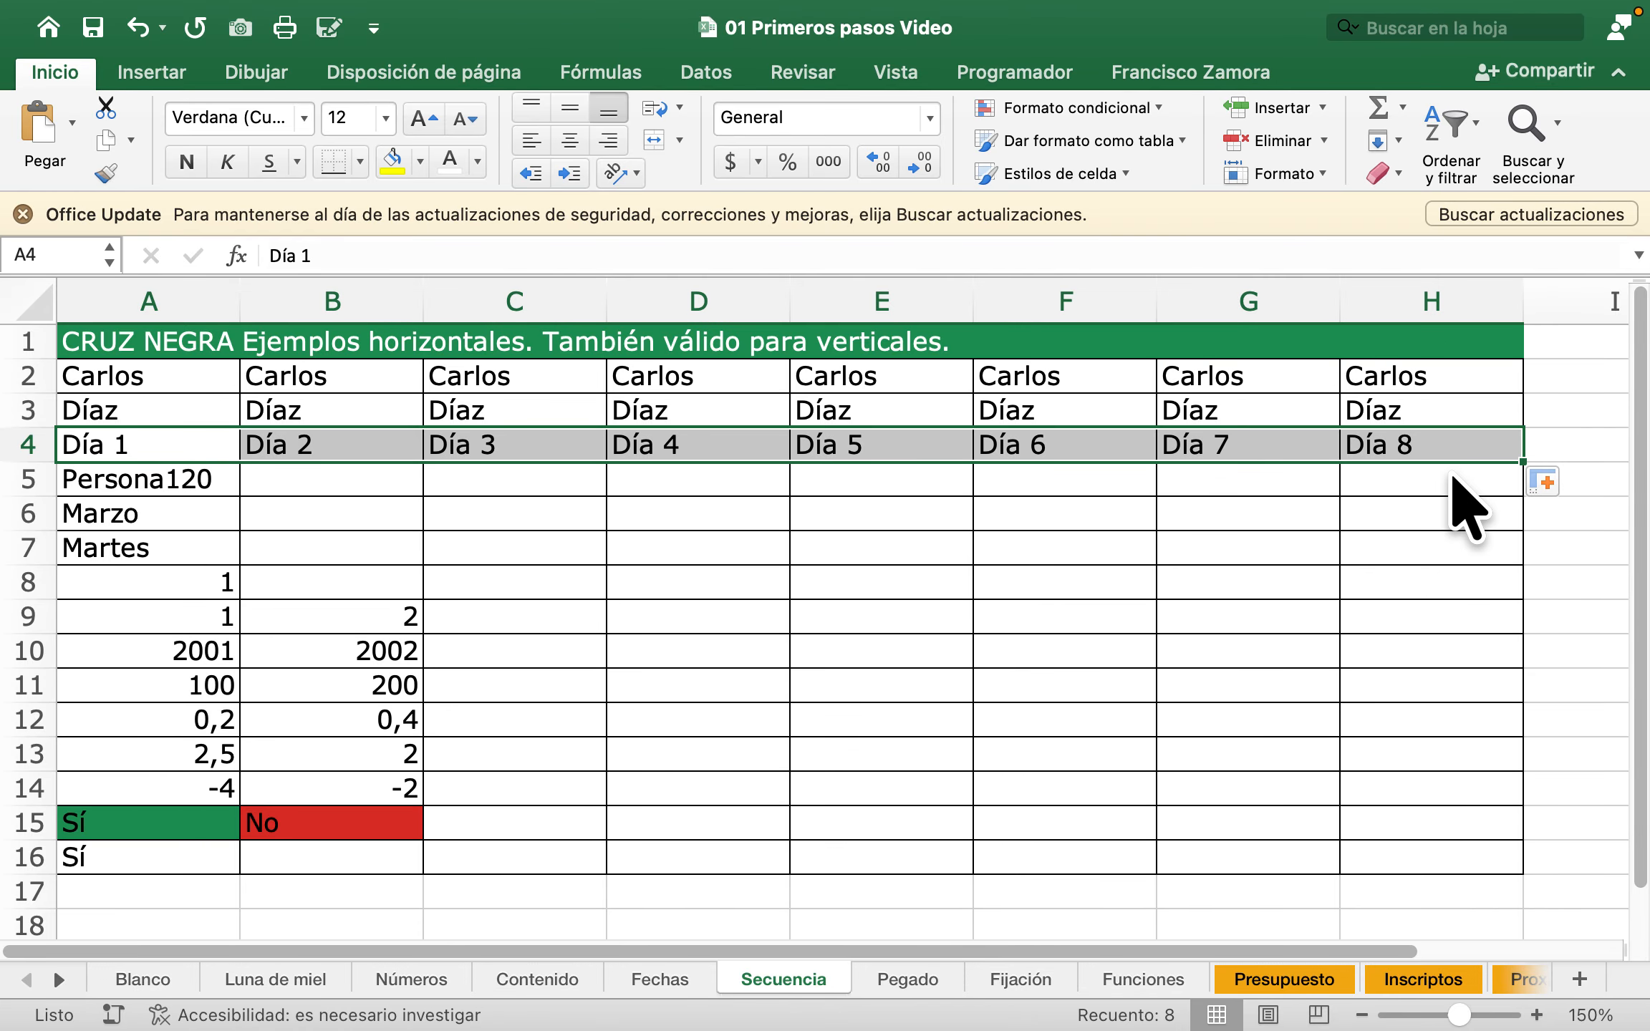
{"action": "left_click", "coordinate": [169, 489]}
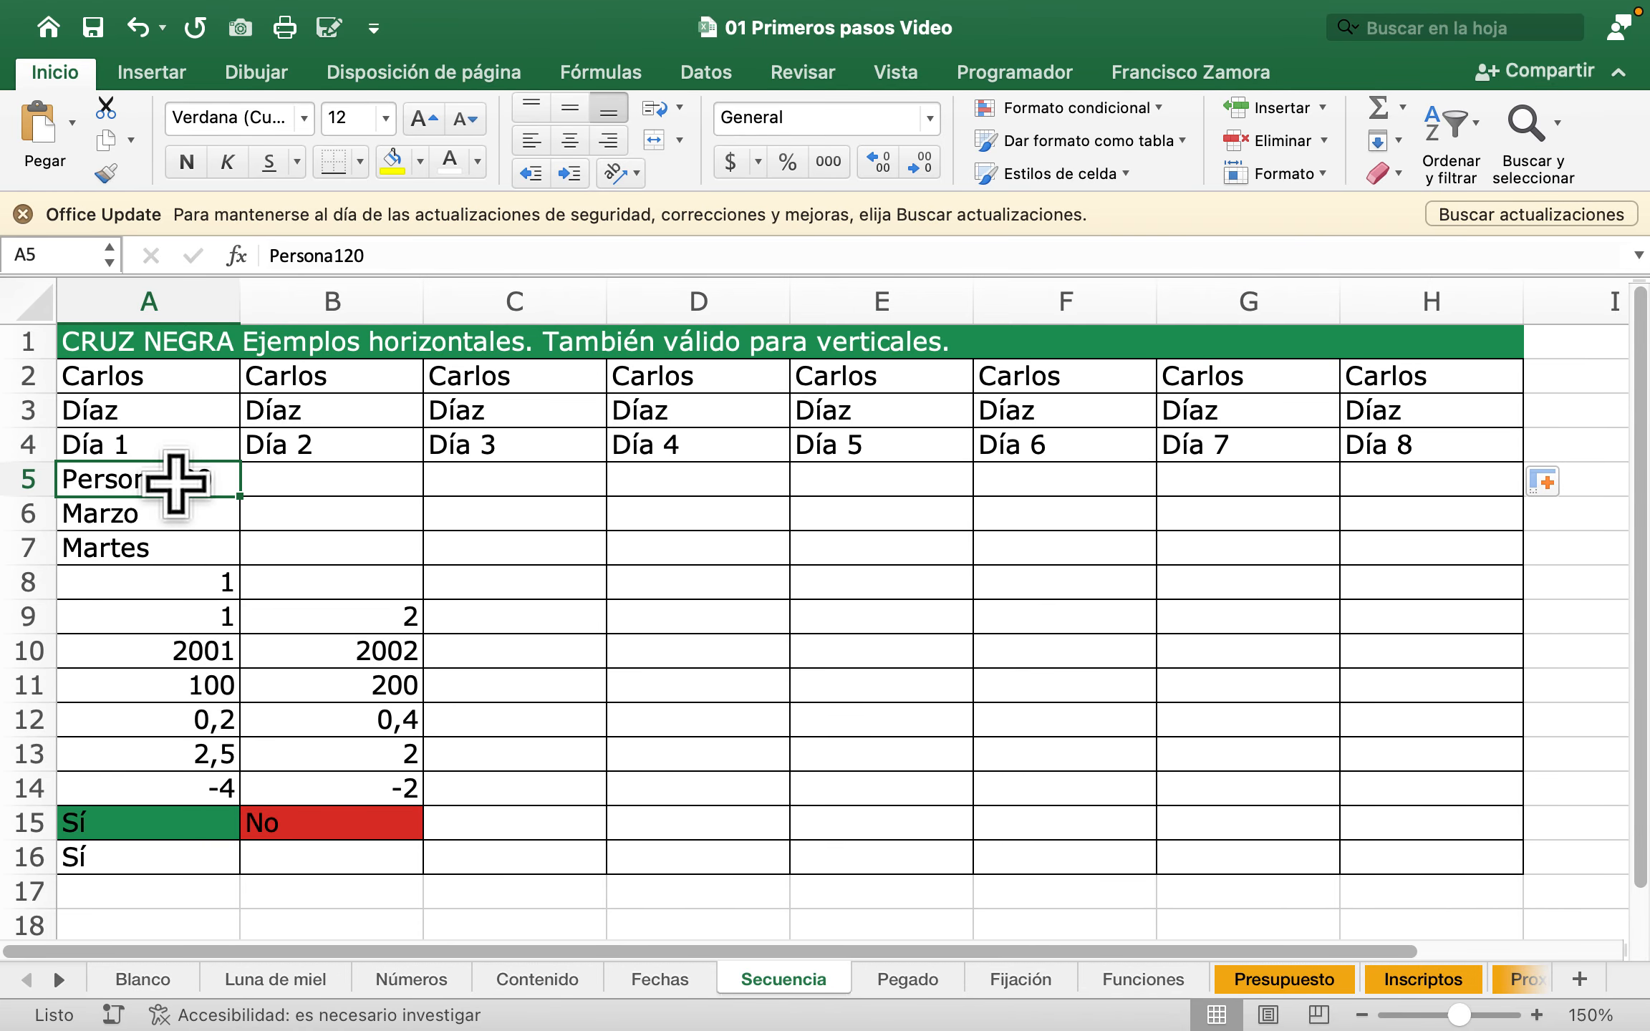
{"action": "left_click_drag", "start_coordinate": [239, 498], "coordinate": [1454, 519]}
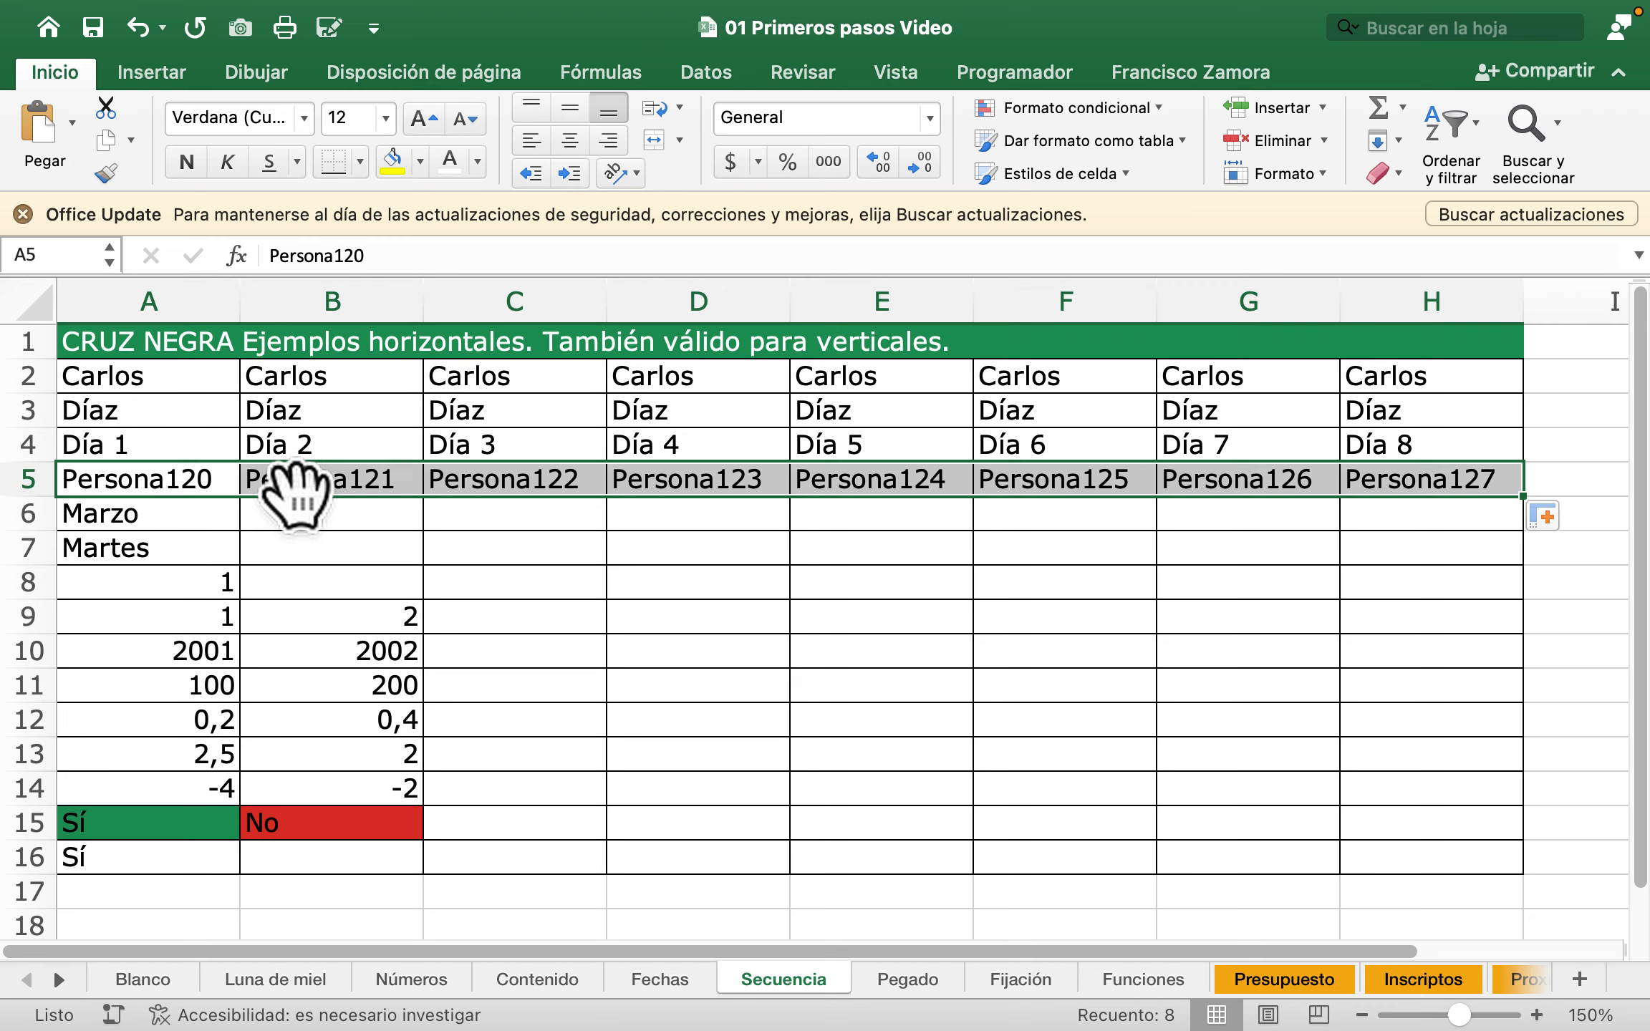
Step: Autofill the months starting at Marzo across row 6 and the weekdays starting at Martes across row 7 through column H
{"action": "left_click", "coordinate": [232, 521]}
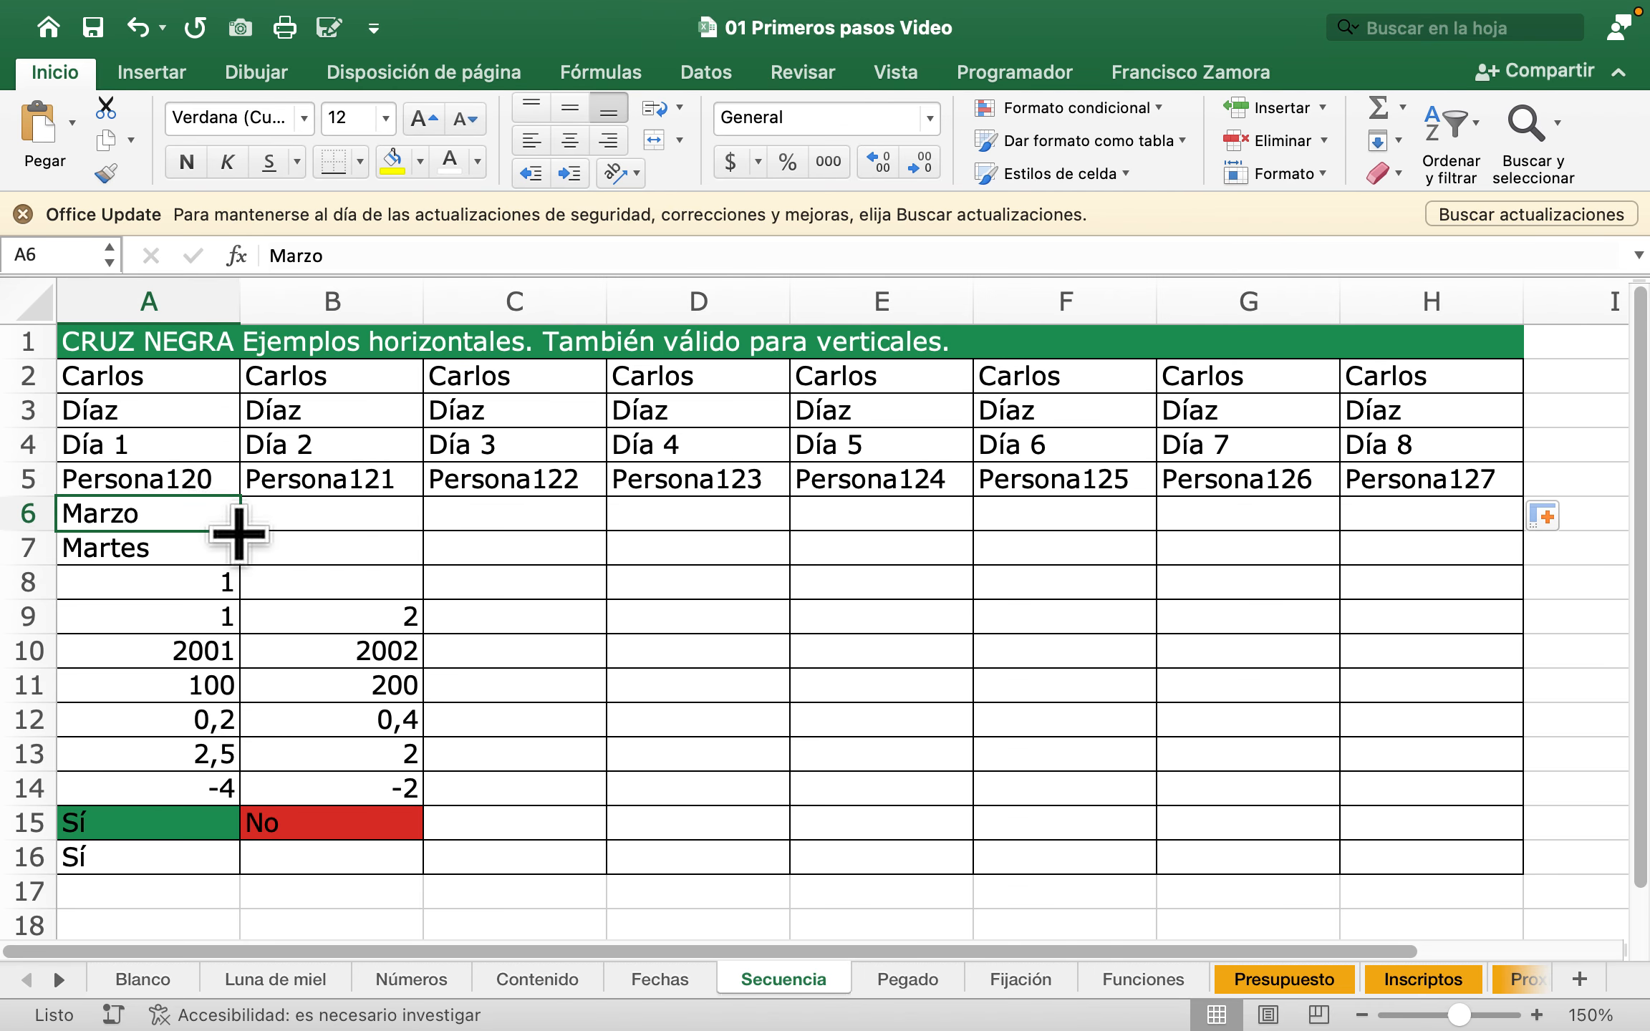
{"action": "left_click_drag", "start_coordinate": [238, 534], "coordinate": [1479, 644]}
{"action": "left_click", "coordinate": [133, 548]}
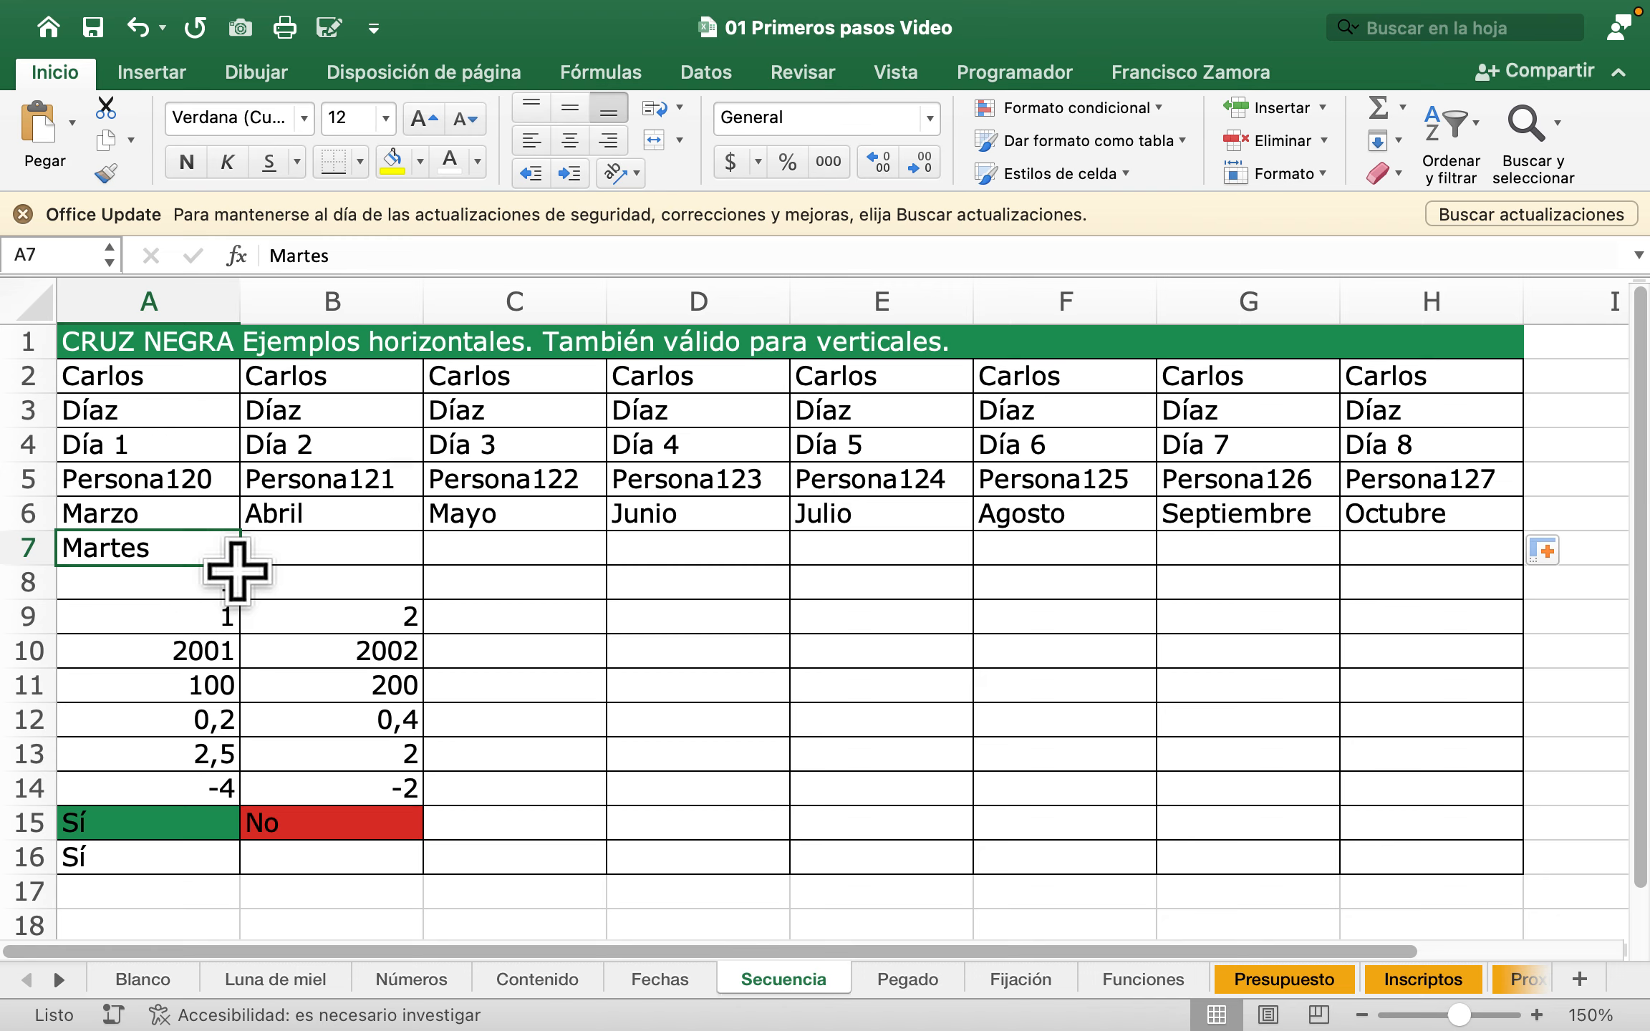
{"action": "left_click_drag", "start_coordinate": [239, 564], "coordinate": [1450, 579]}
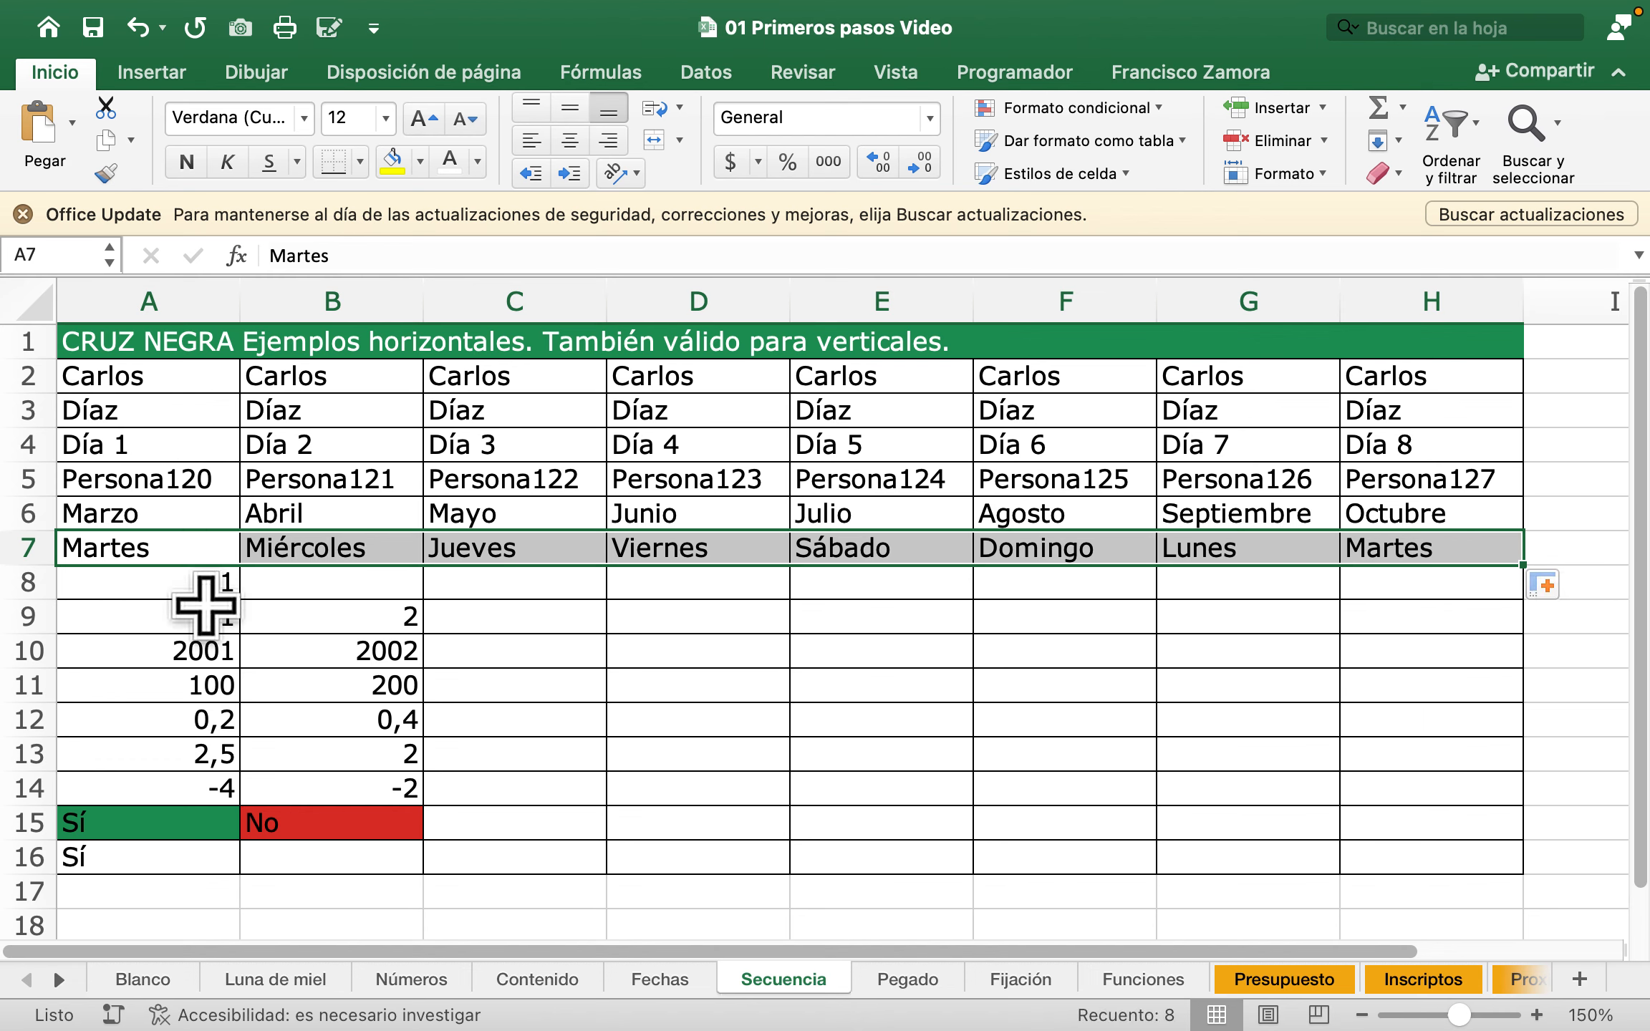
Step: Enter 1 in A8 and fill it across to H8
{"action": "left_click", "coordinate": [198, 582]}
{"action": "type", "text": "1"}
{"action": "key", "text": "ctrl+Return"}
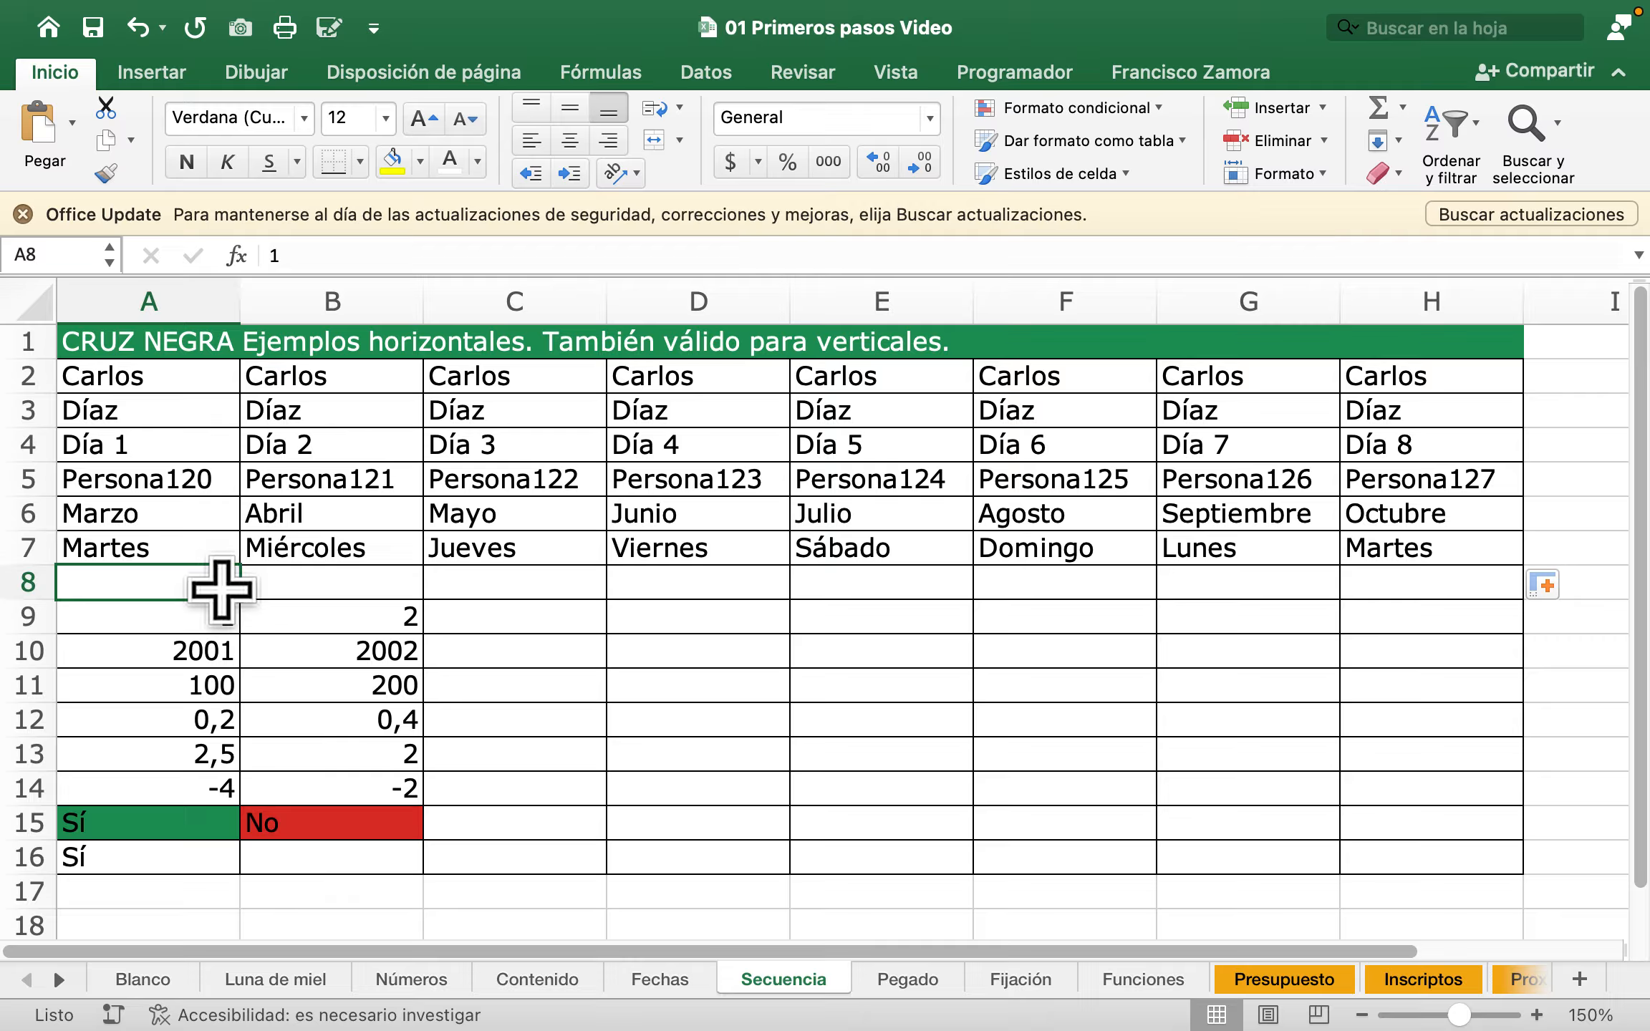
{"action": "left_click_drag", "start_coordinate": [244, 597], "coordinate": [1454, 616]}
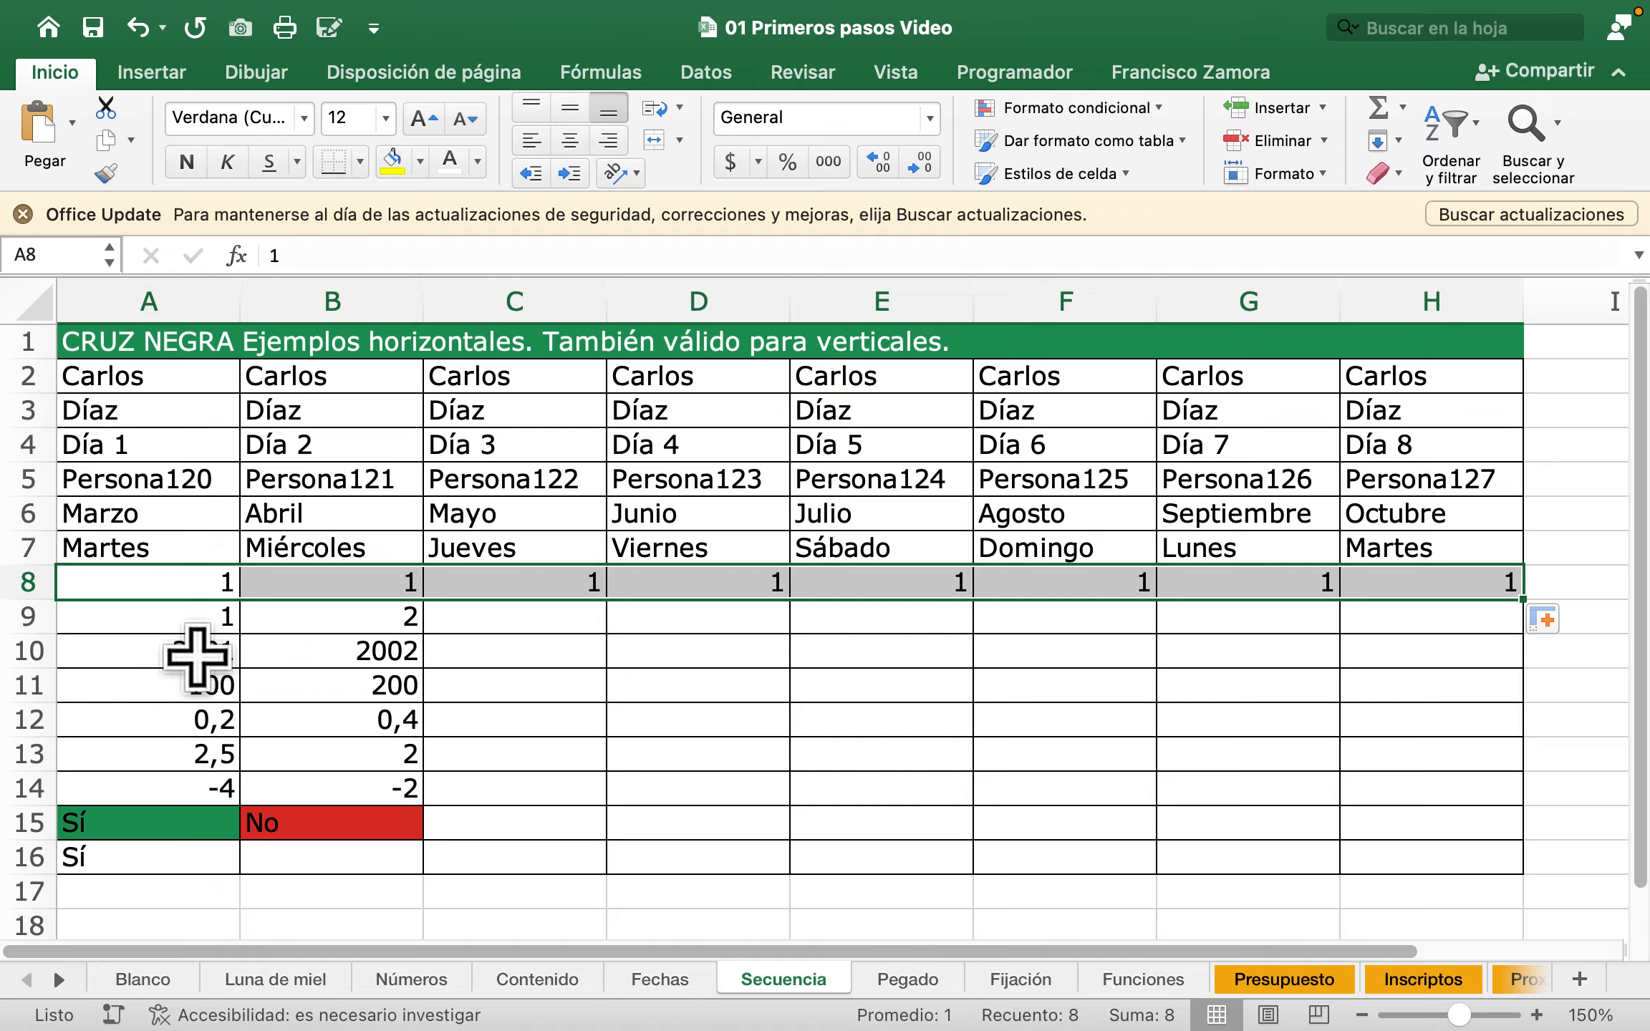
Step: Extend the series 1, 2 from A9:B9 across to H9
{"action": "left_click_drag", "start_coordinate": [184, 612], "coordinate": [336, 614]}
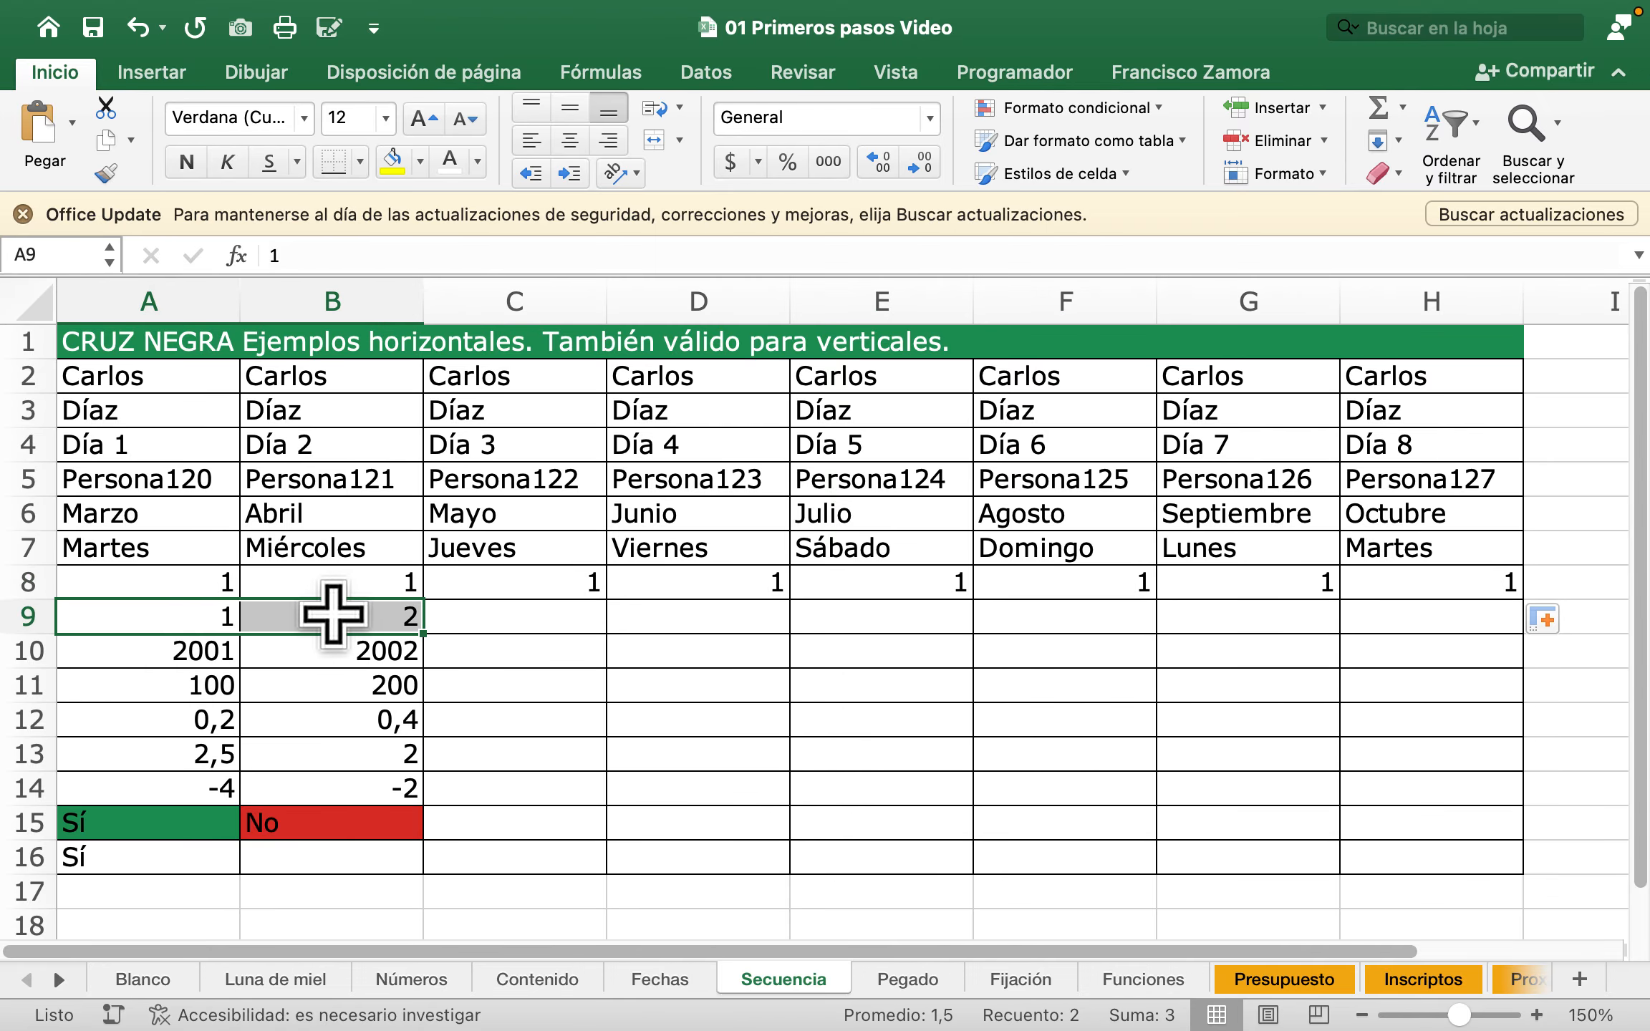
{"action": "left_click", "coordinate": [183, 614]}
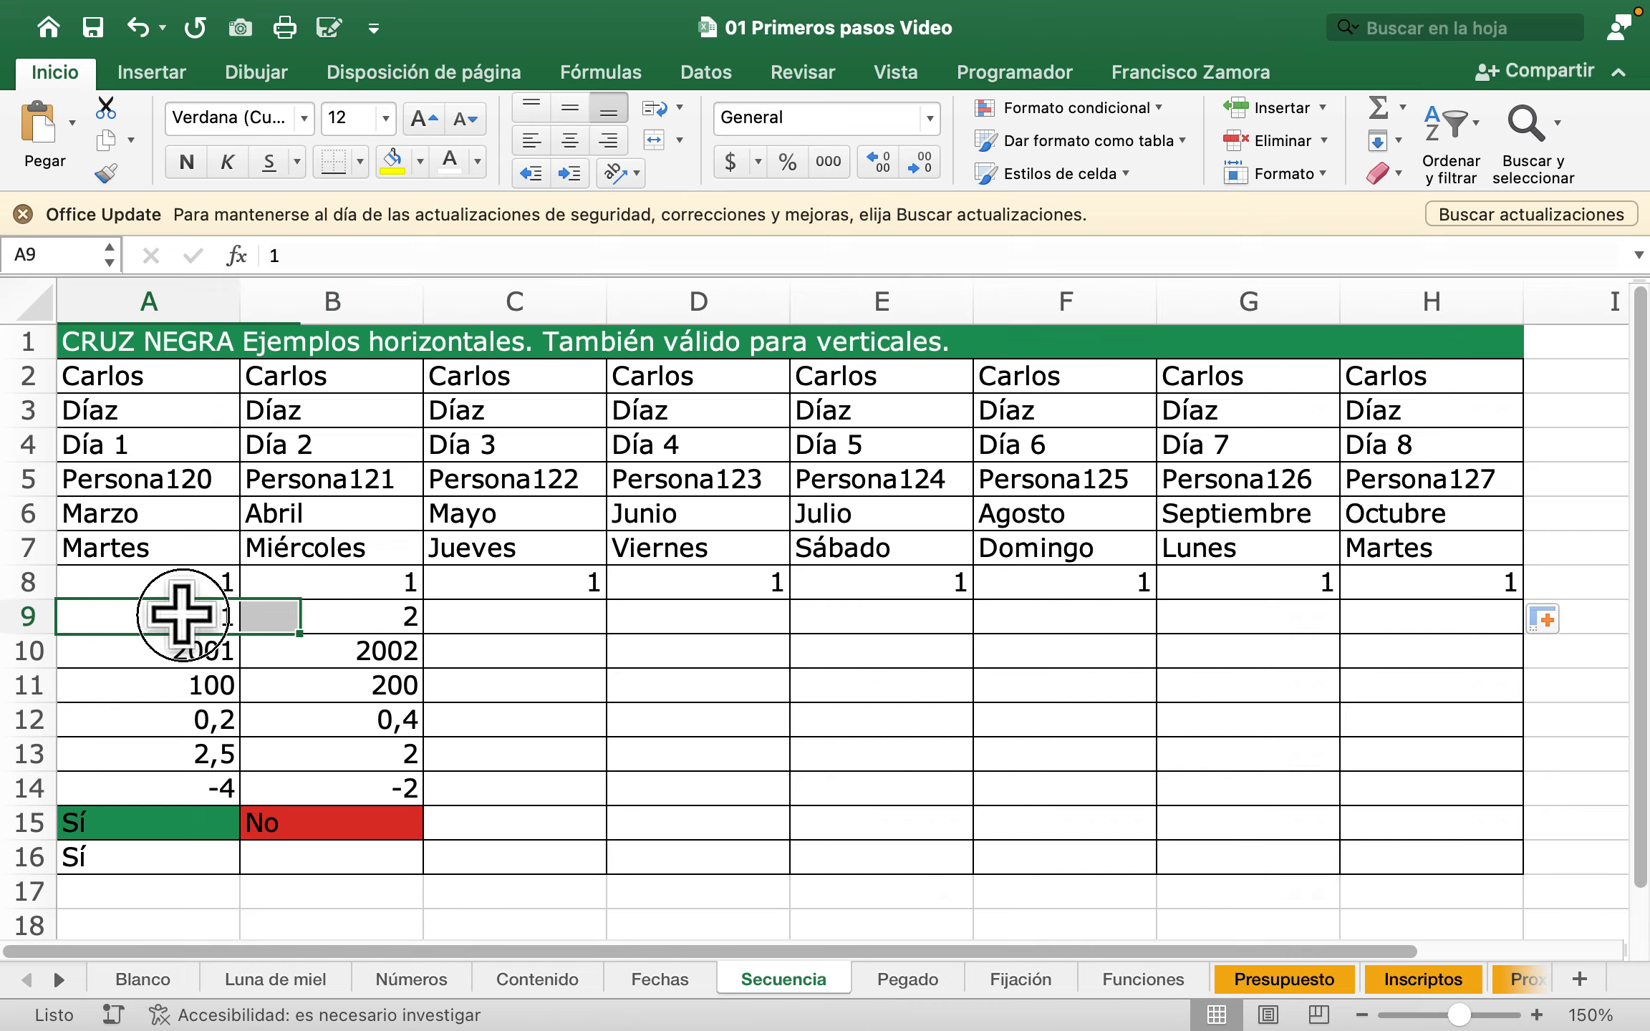
{"action": "left_click_drag", "start_coordinate": [183, 615], "coordinate": [1454, 646]}
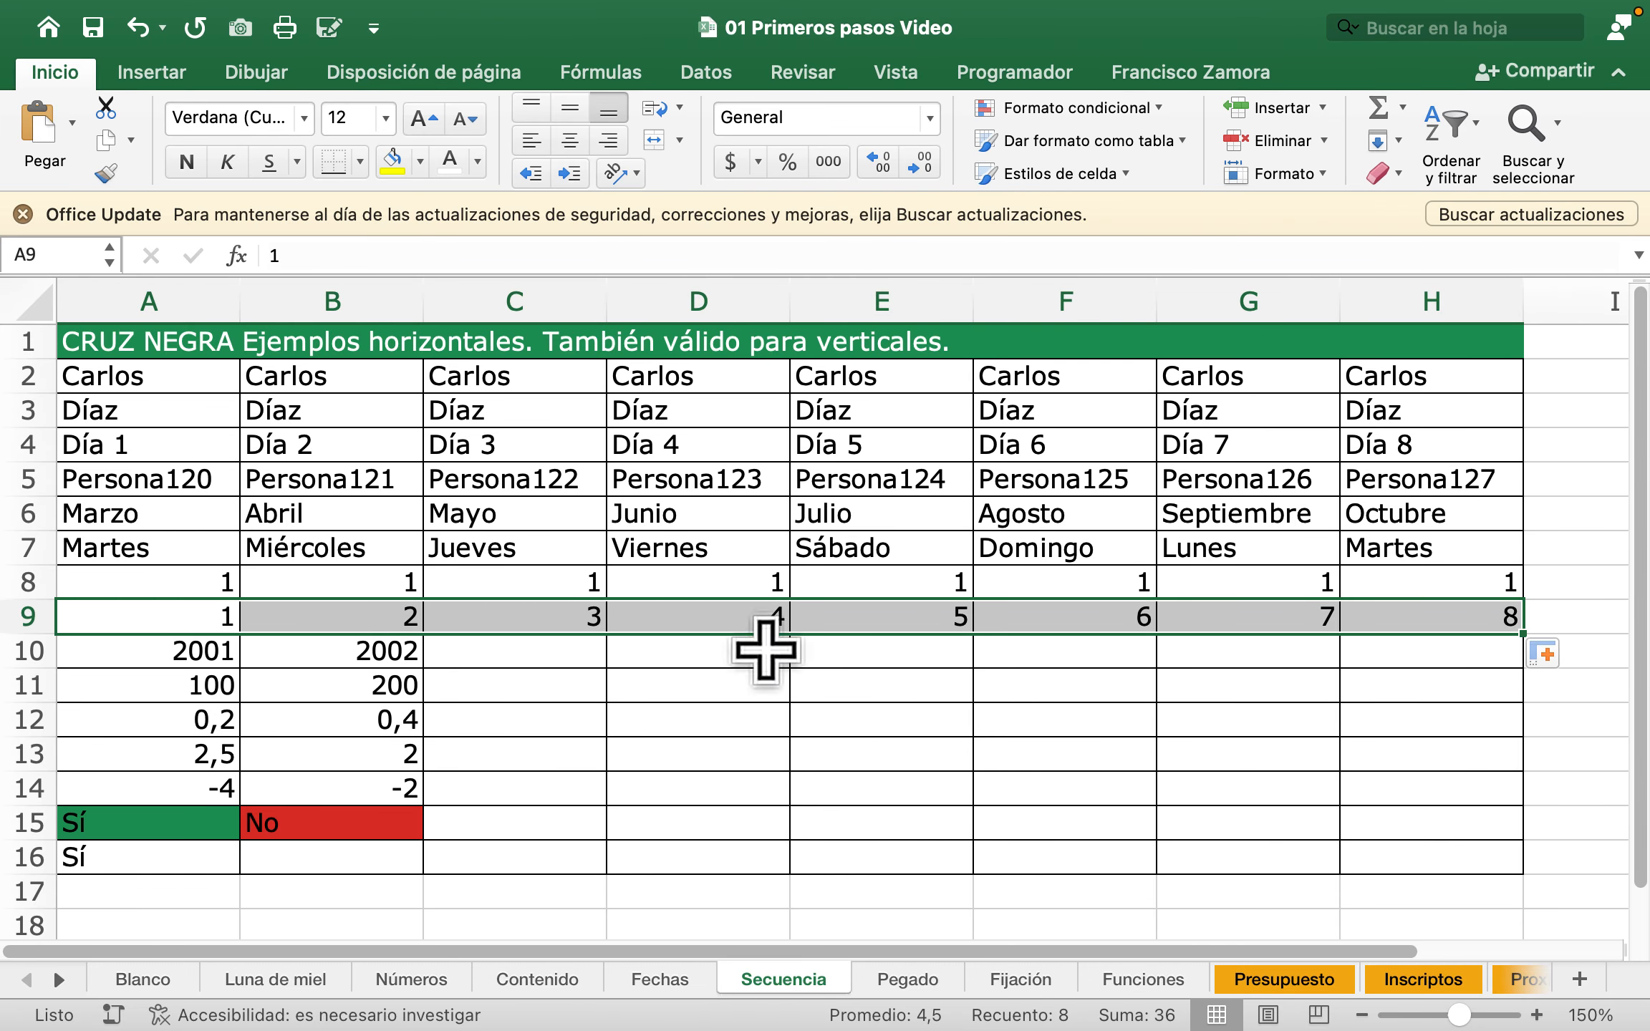
Step: Extend the series 2001, 2002 in row 10 and 100, 200 in row 11 across to column H
{"action": "left_click", "coordinate": [222, 653]}
{"action": "mouse_move", "coordinate": [245, 655]}
{"action": "left_mouse_down"}
{"action": "mouse_move", "coordinate": [430, 674]}
{"action": "mouse_move", "coordinate": [1483, 670]}
{"action": "left_mouse_up"}
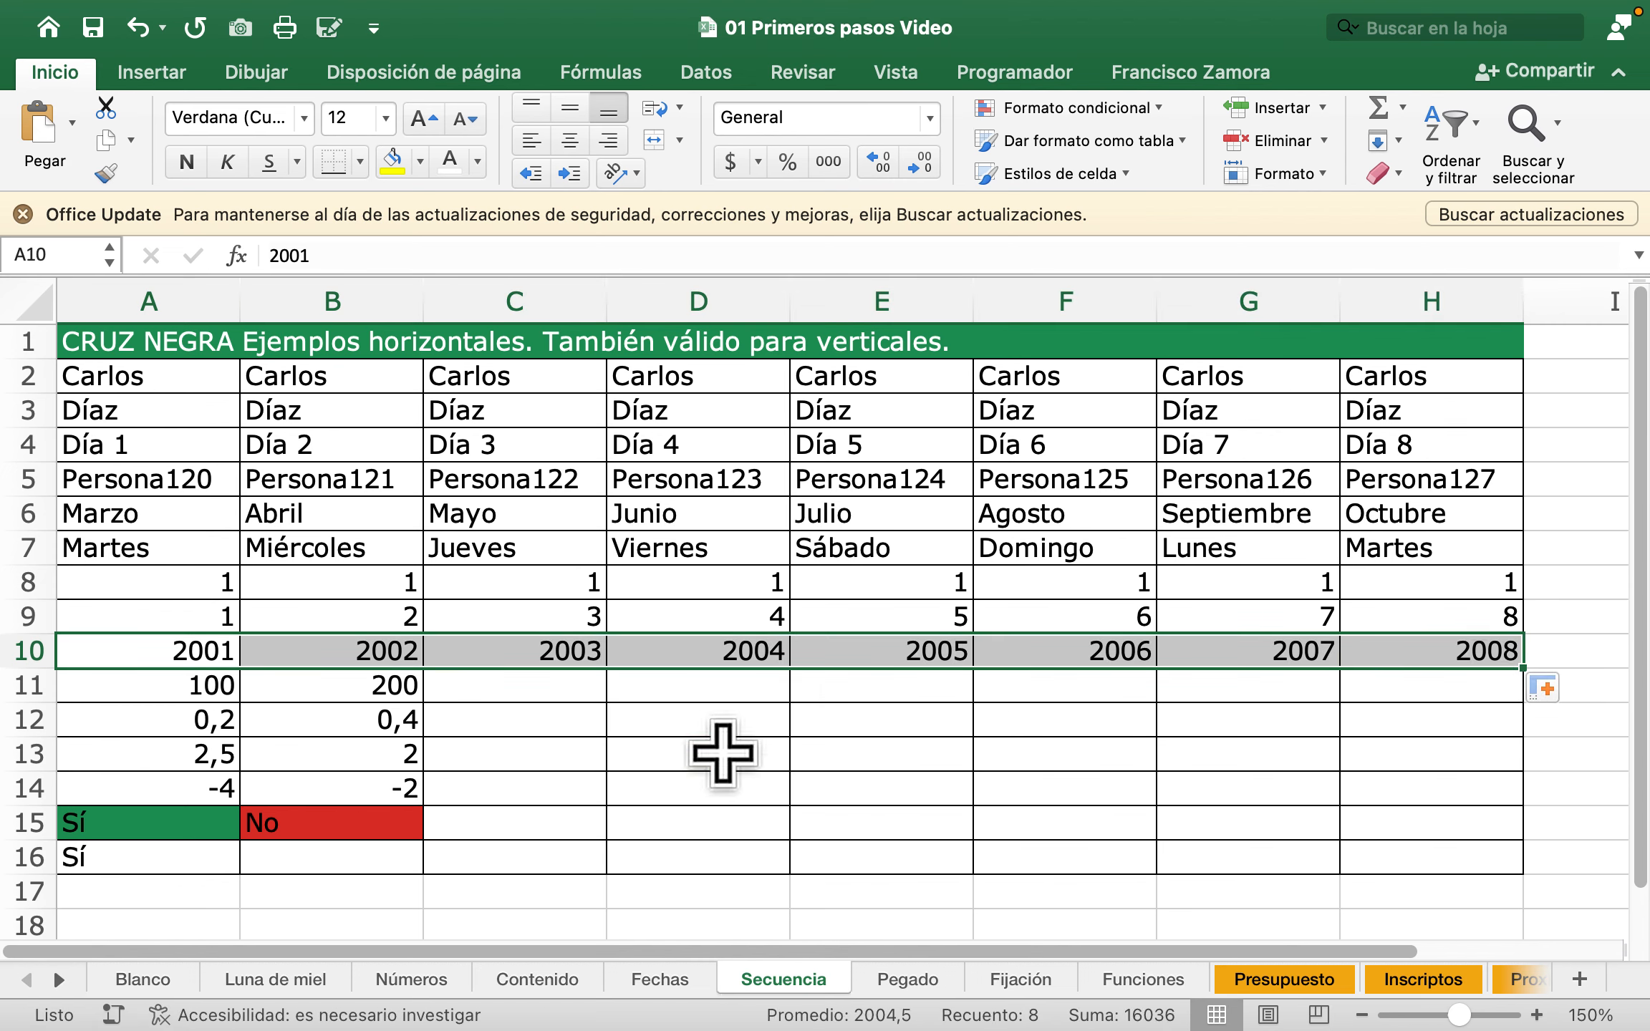
{"action": "left_click", "coordinate": [722, 755]}
{"action": "left_click_drag", "start_coordinate": [192, 681], "coordinate": [287, 685]}
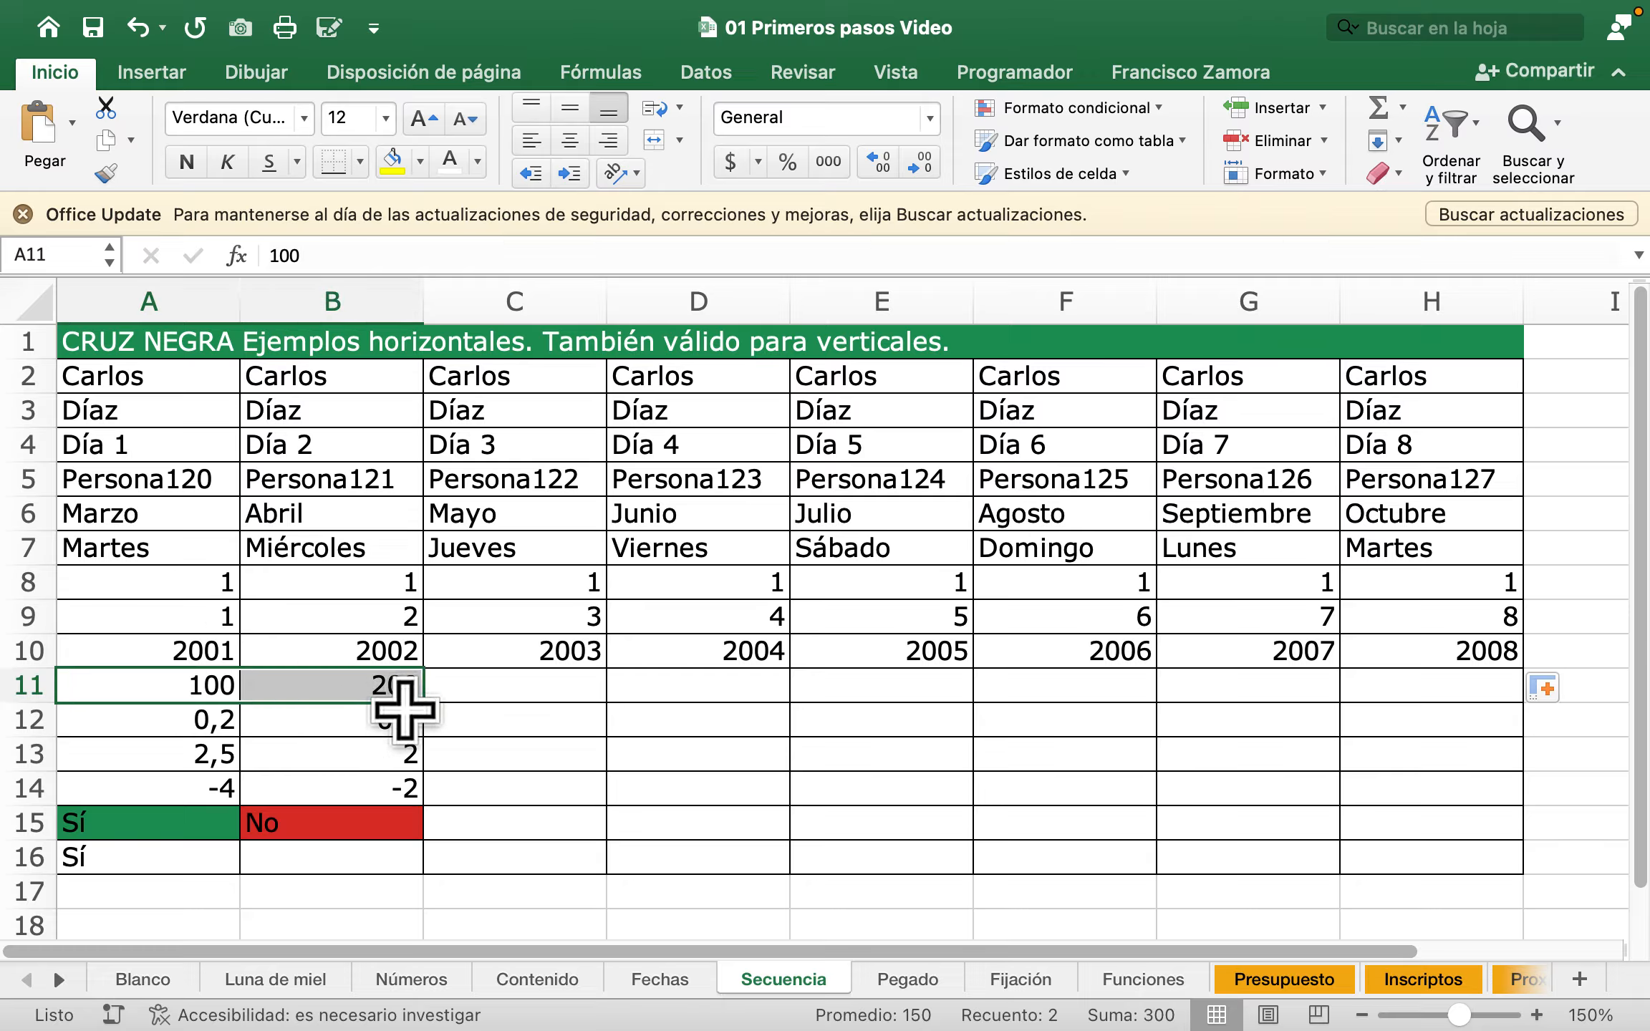
{"action": "left_click_drag", "start_coordinate": [419, 702], "coordinate": [921, 730]}
{"action": "scroll", "coordinate": [588, 730], "scroll_direction": "left", "scroll_amount": 5}
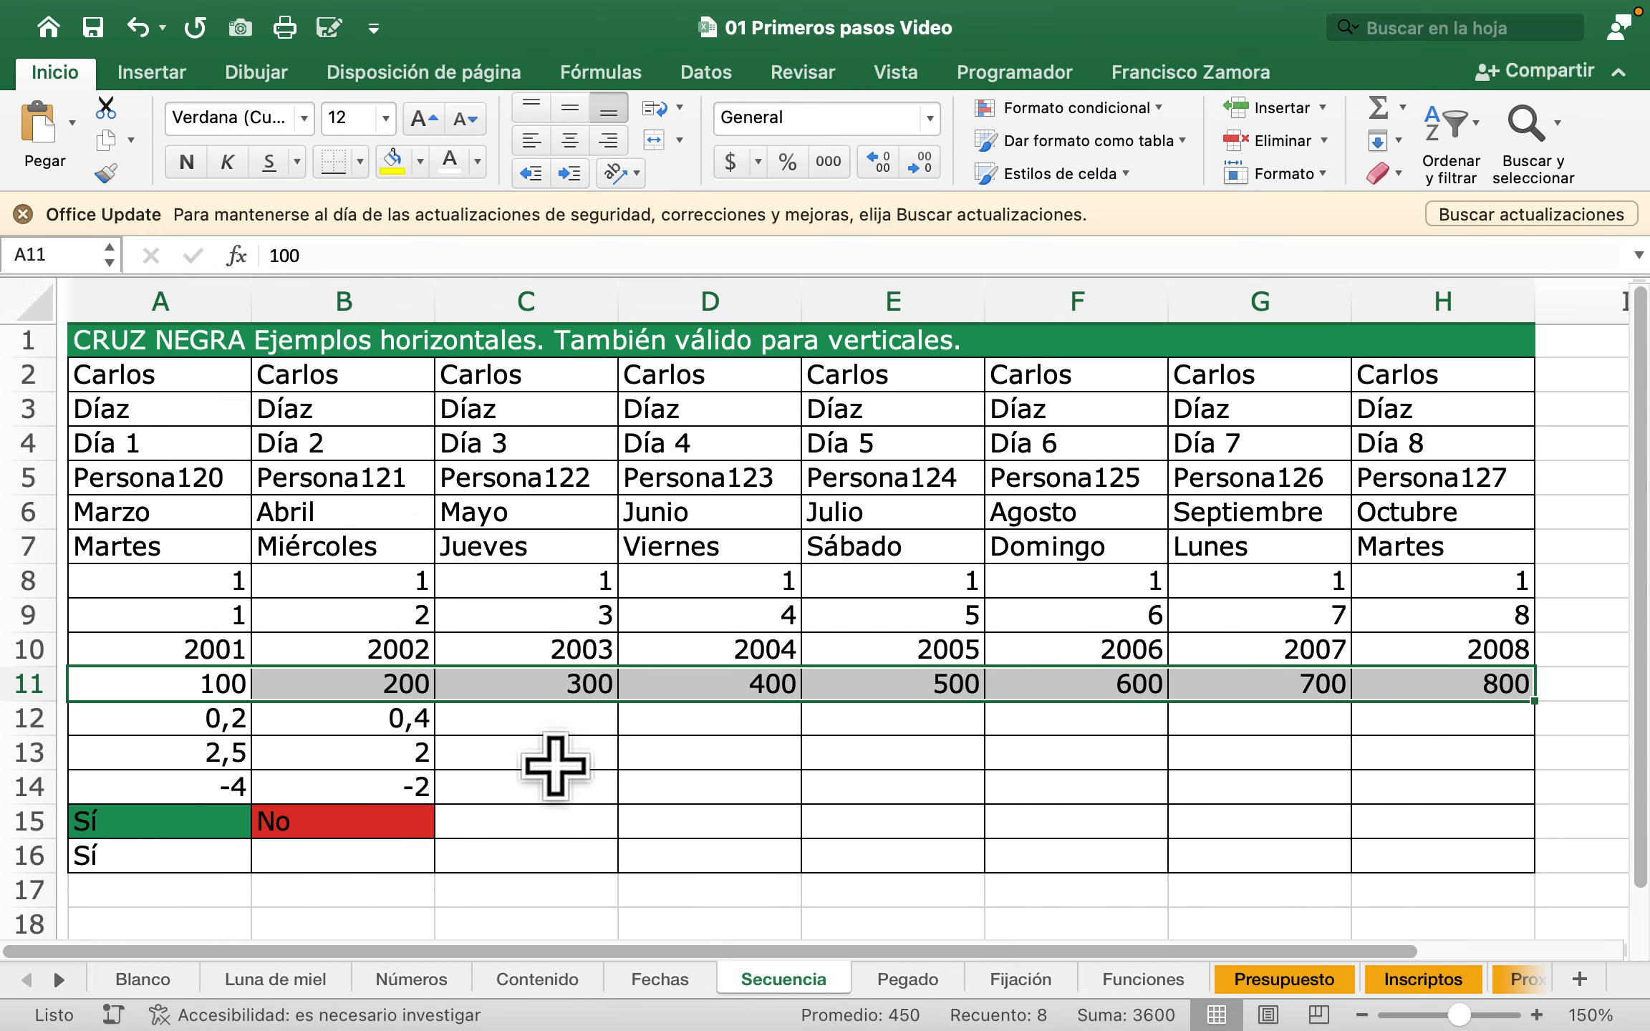
Step: Extend the series 0,2 and 0,4 in row 12, 2,5 and 2 in row 13, and -4 and -2 in row 14 through column H
{"action": "left_click_drag", "start_coordinate": [193, 718], "coordinate": [1458, 774]}
{"action": "left_click_drag", "start_coordinate": [197, 741], "coordinate": [287, 744]}
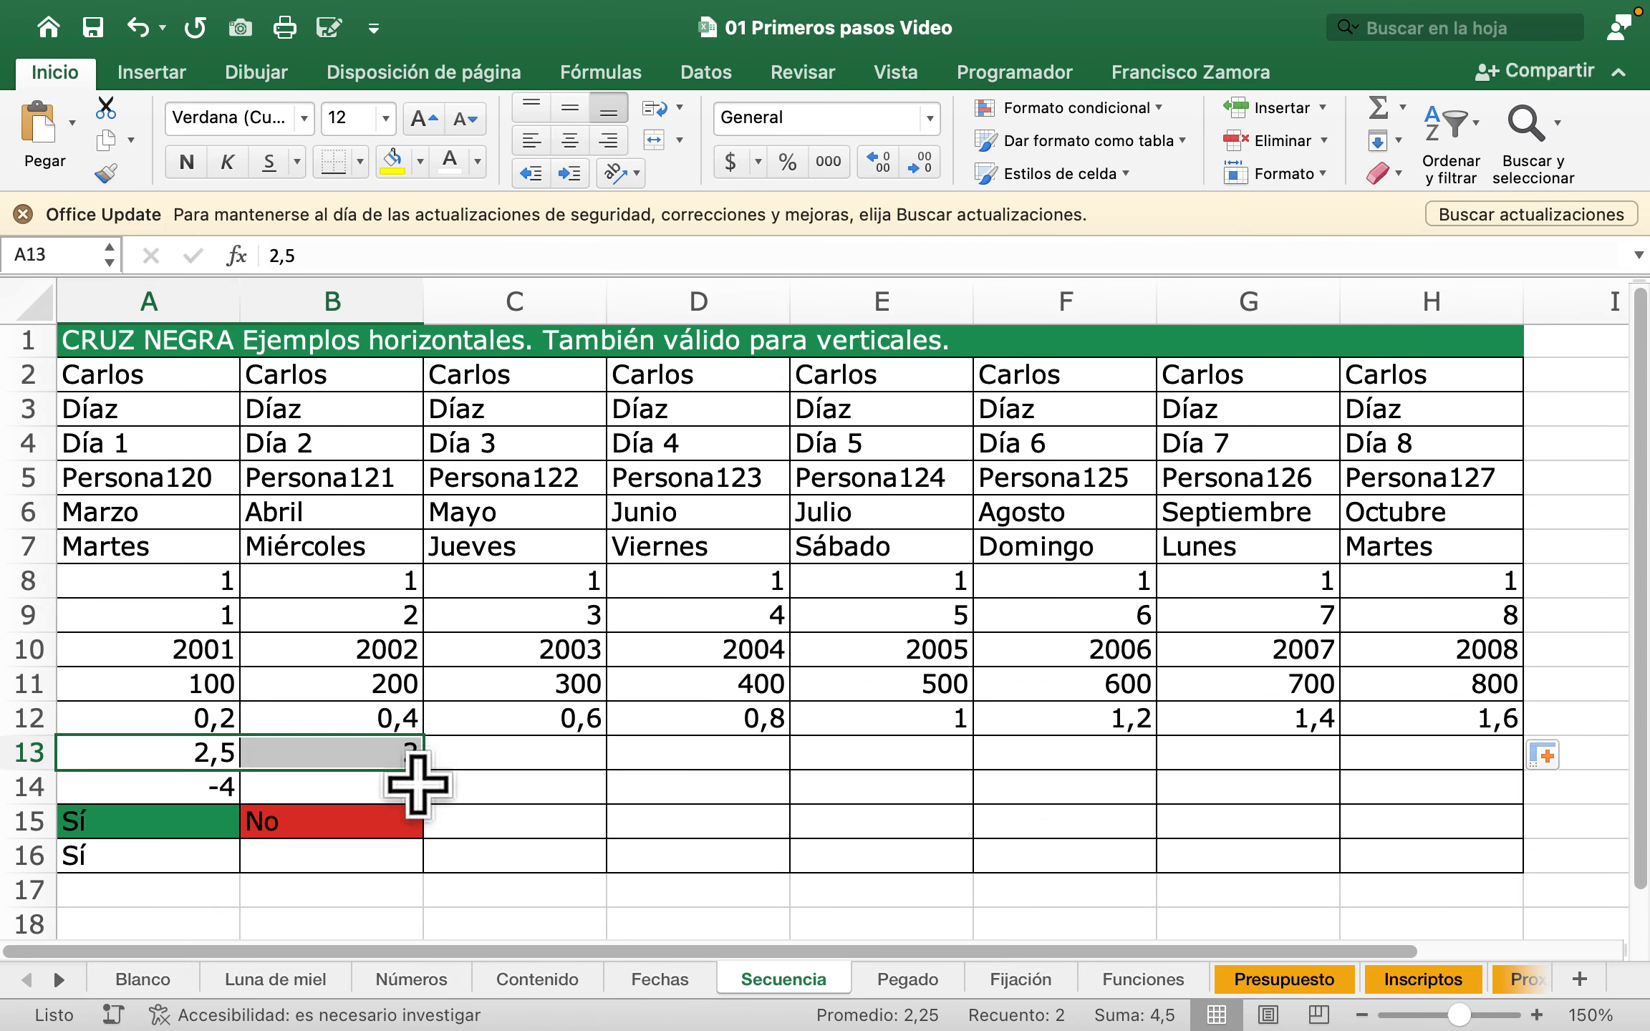
{"action": "left_click_drag", "start_coordinate": [419, 772], "coordinate": [1477, 725]}
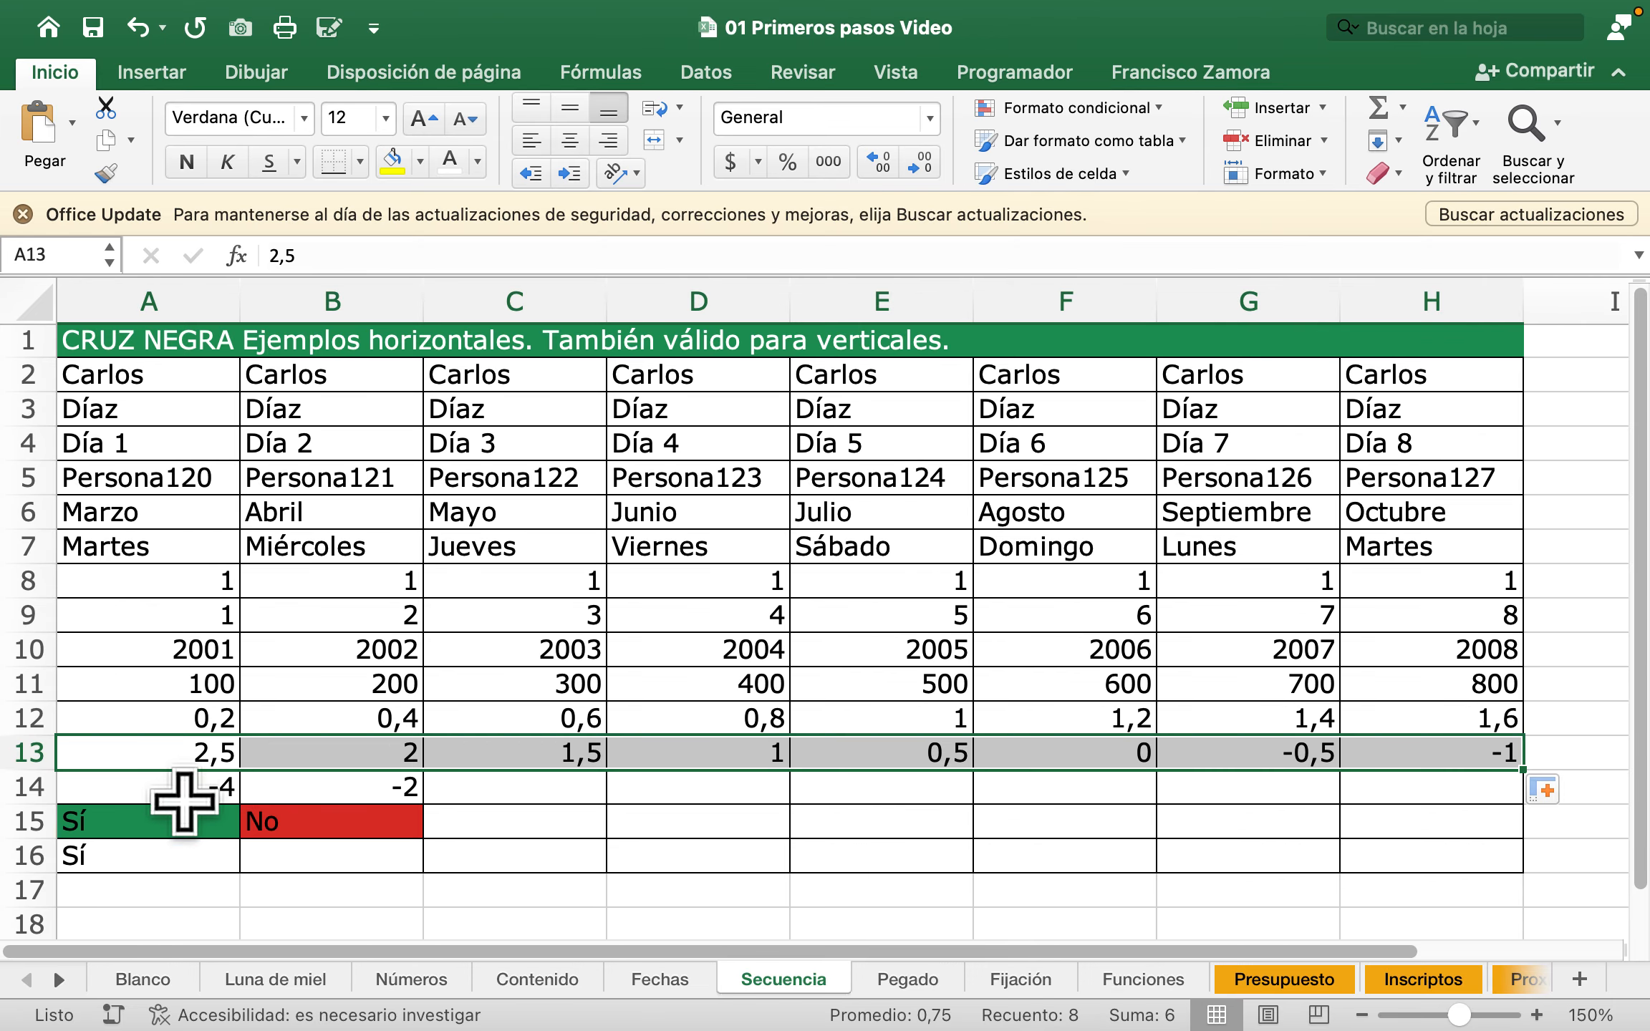
{"action": "left_click_drag", "start_coordinate": [179, 793], "coordinate": [1459, 817]}
Step: Repeat the alternating green Sí and red No cells from A15:B15 across to H15
{"action": "left_click", "coordinate": [169, 825]}
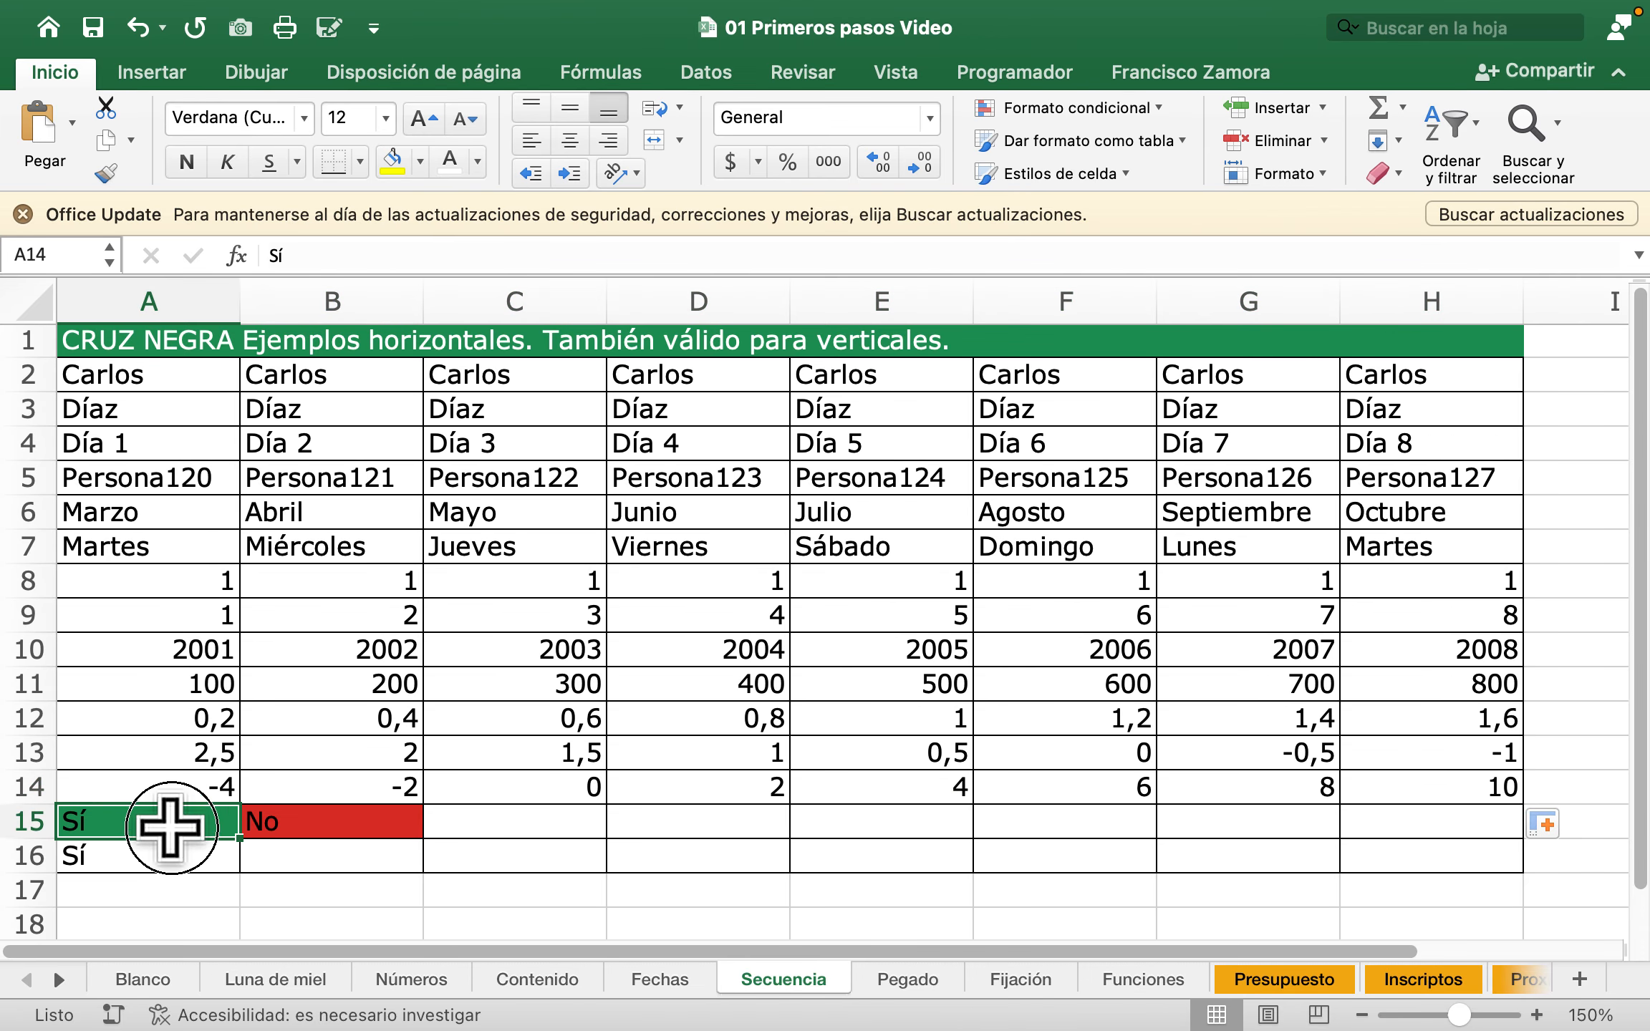
{"action": "left_click_drag", "start_coordinate": [172, 827], "coordinate": [318, 817]}
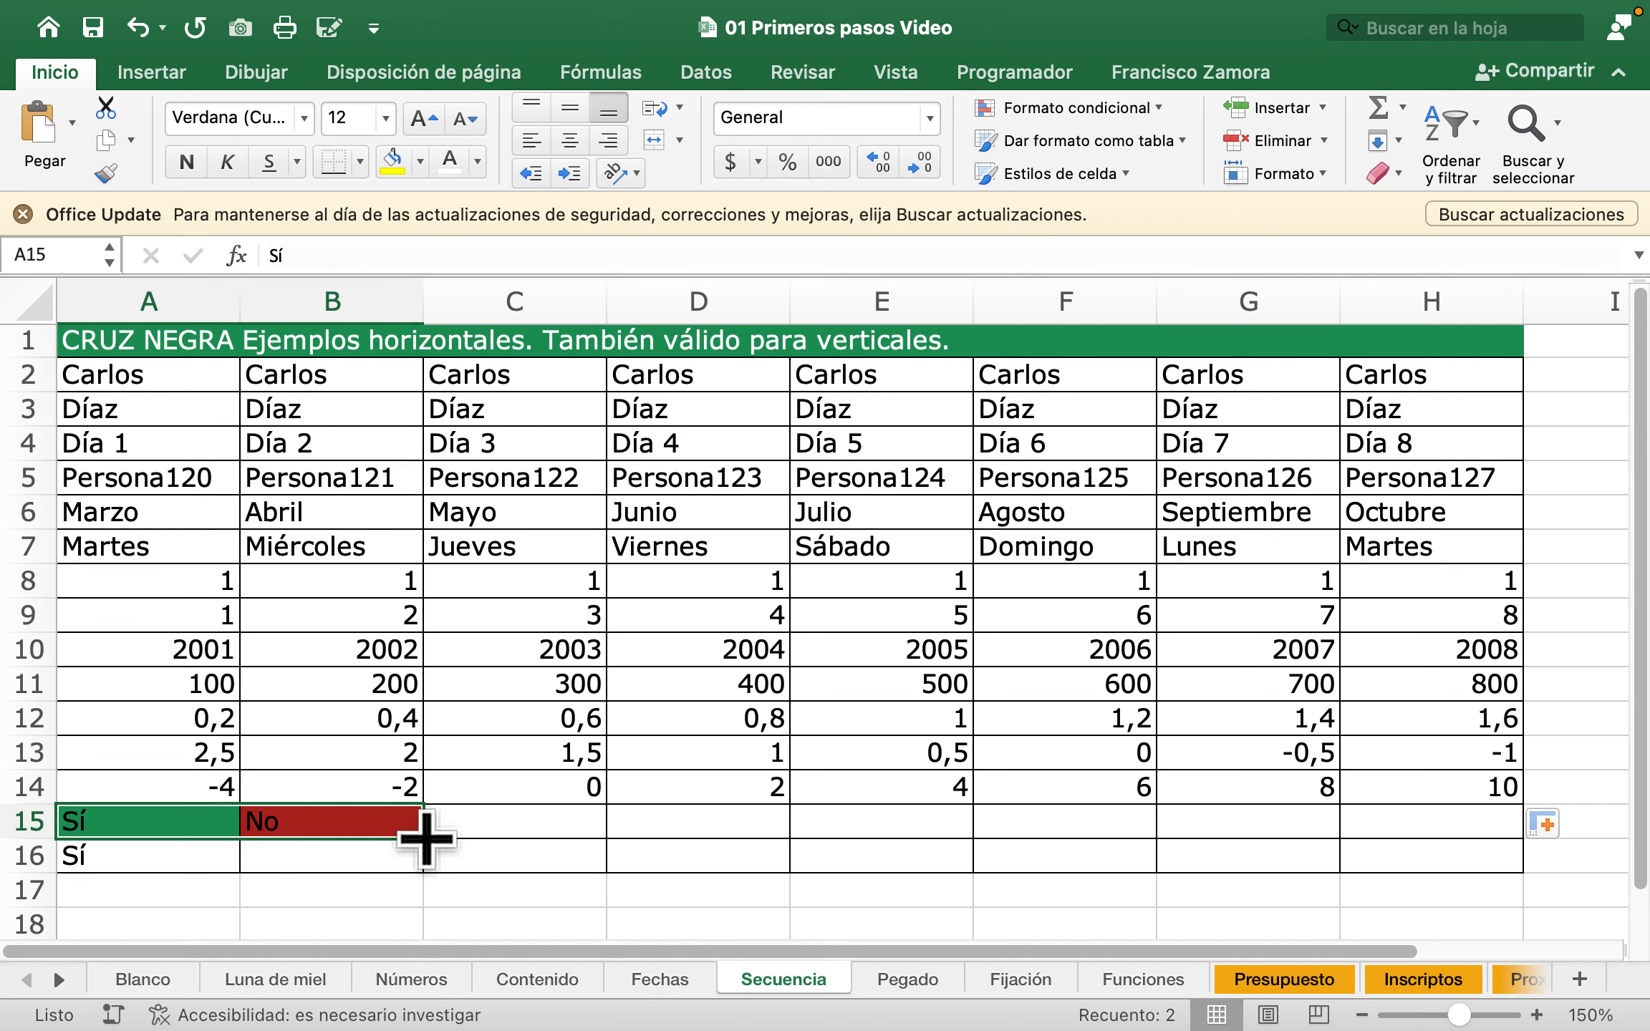
{"action": "left_click_drag", "start_coordinate": [426, 839], "coordinate": [1441, 842]}
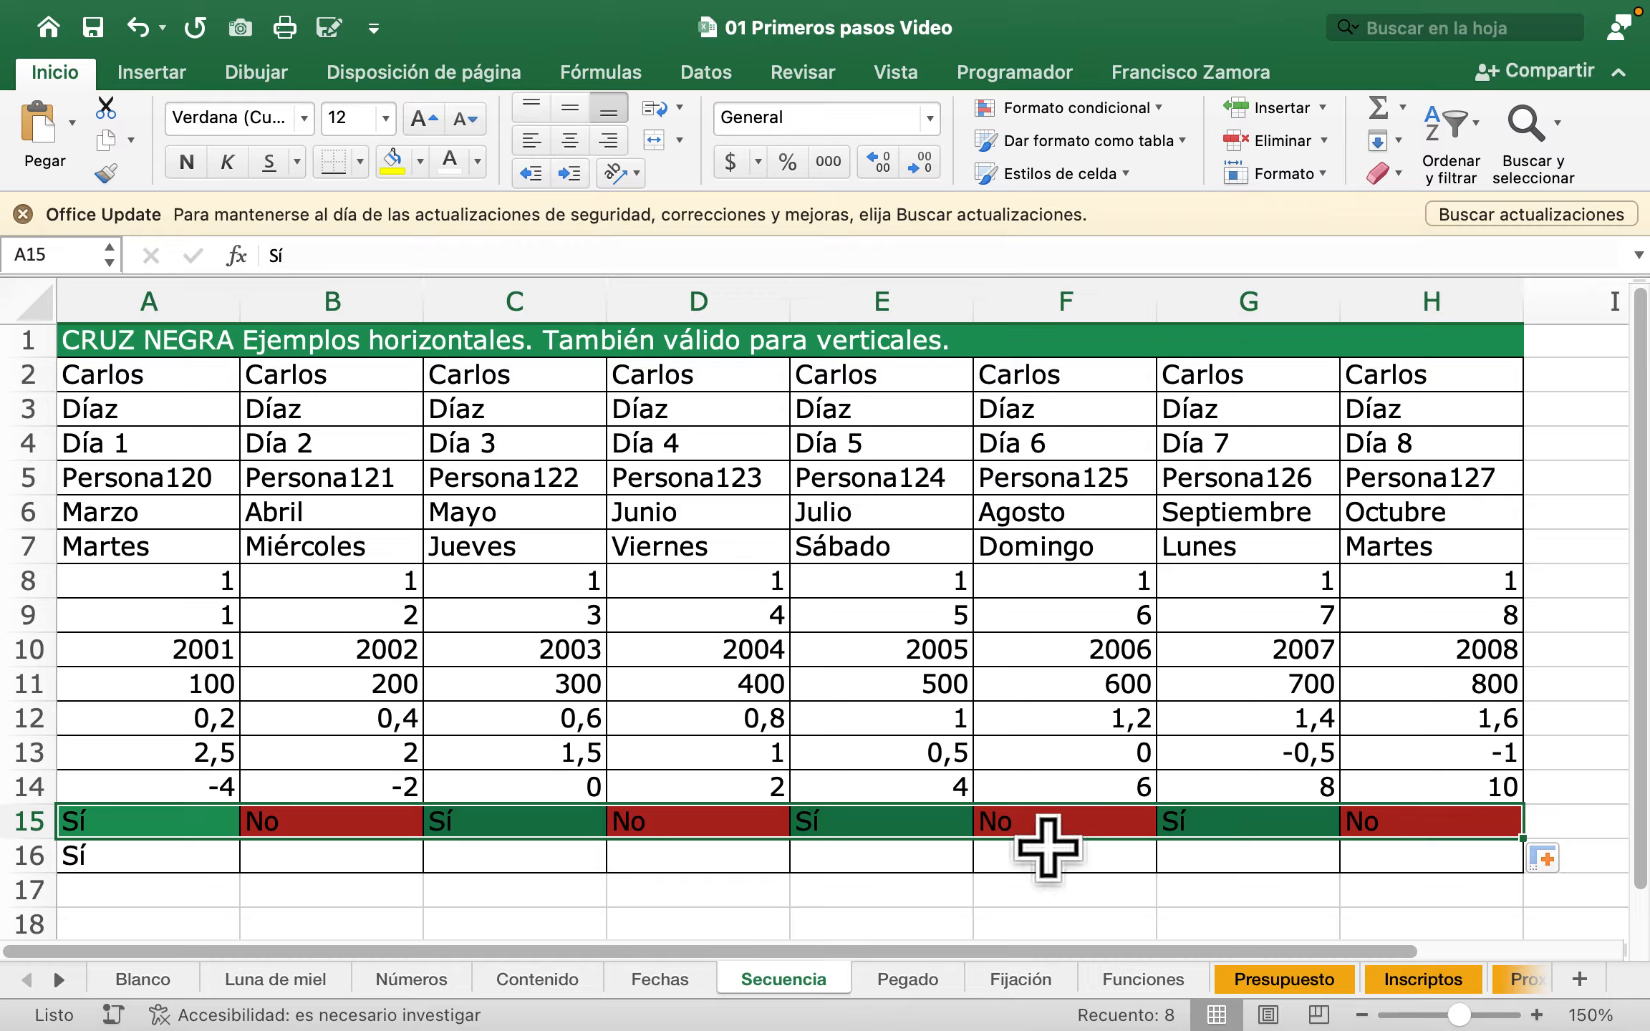
Step: Check the formula =A15 in A16 and fill it across to H16
{"action": "left_click", "coordinate": [499, 855]}
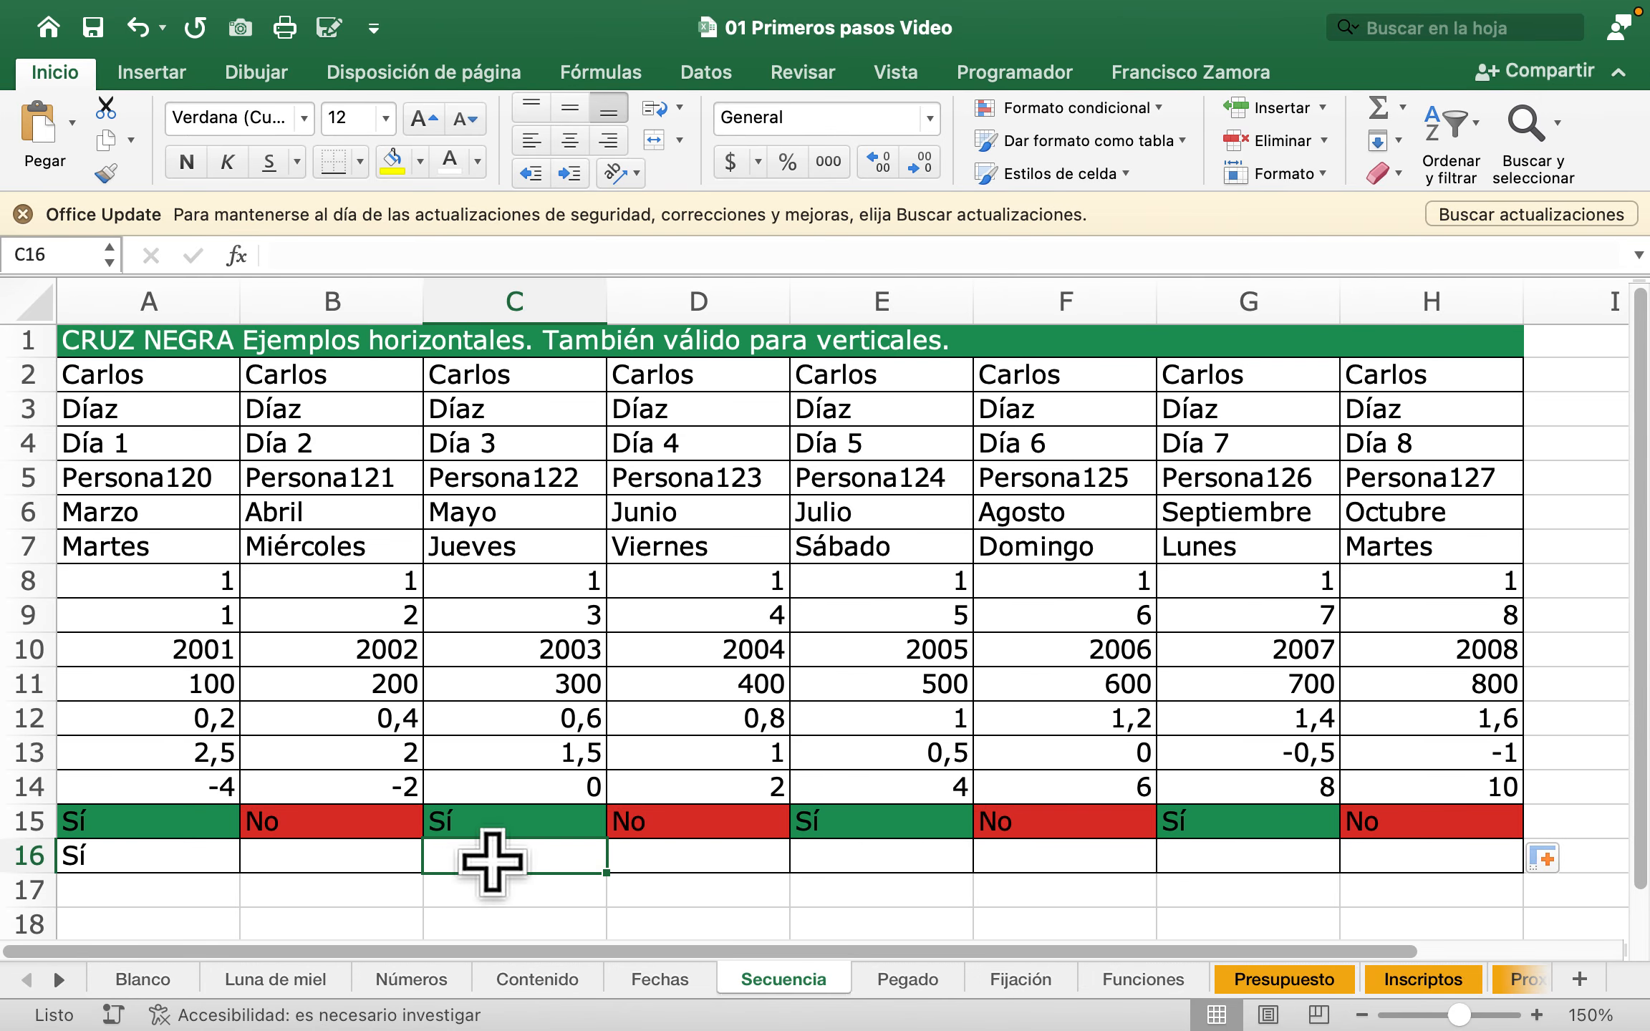
{"action": "left_click", "coordinate": [153, 860]}
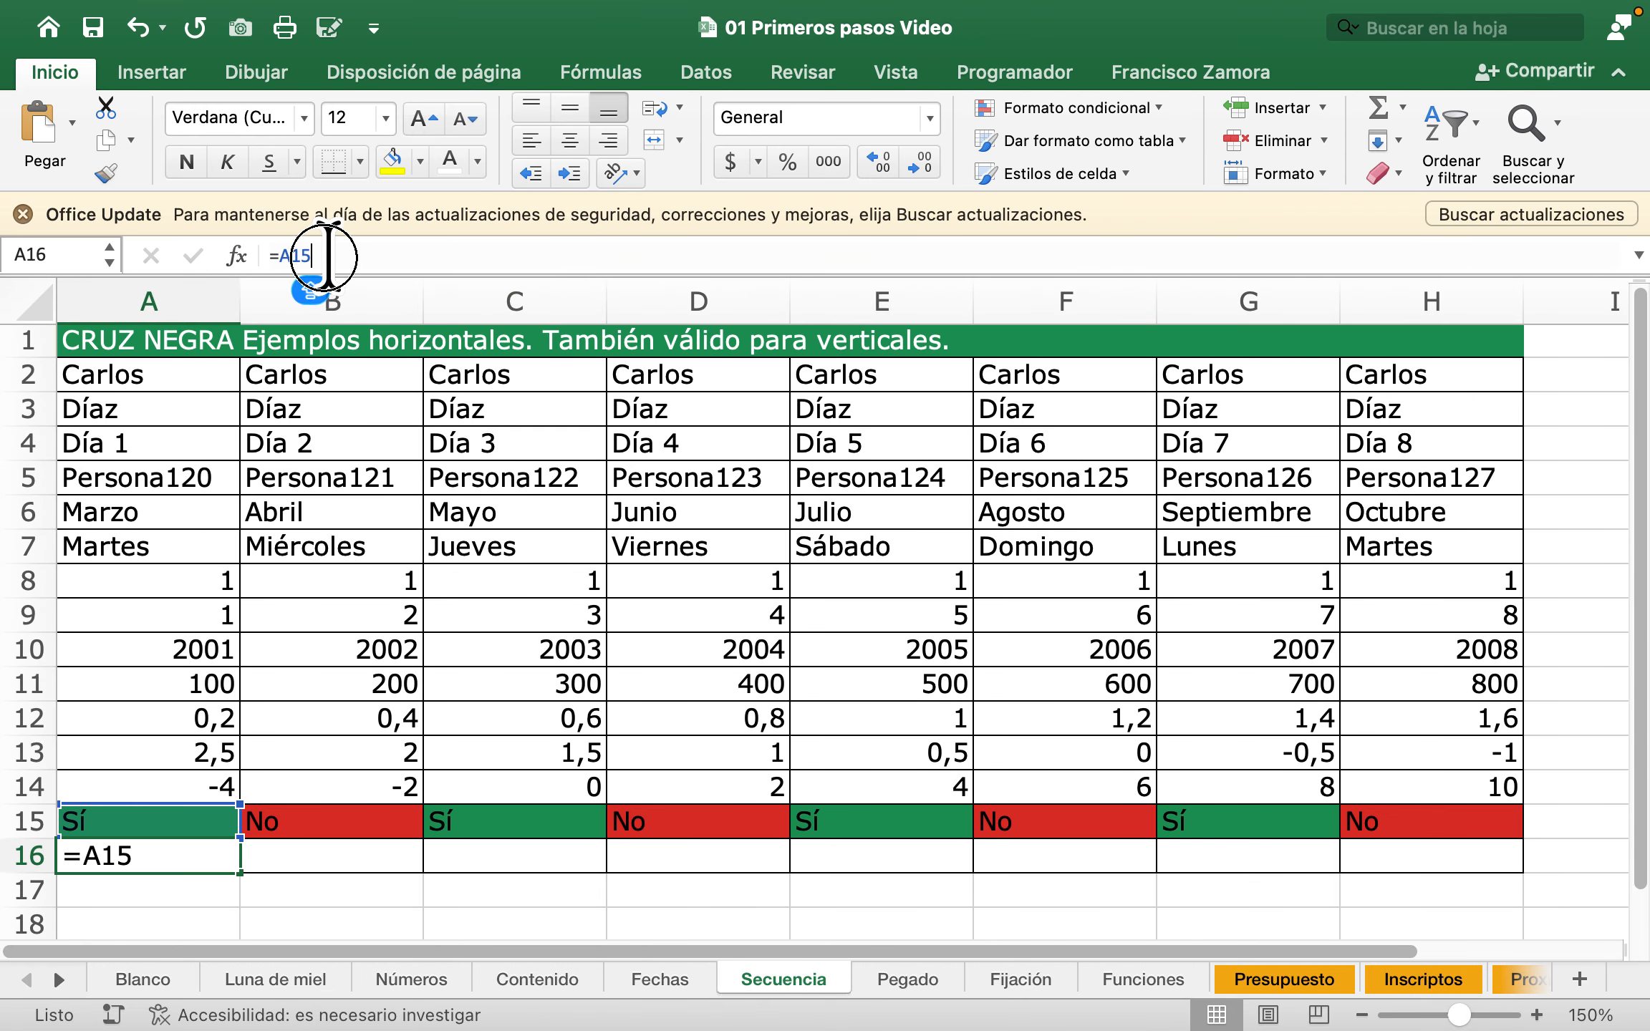
{"action": "left_click", "coordinate": [391, 256]}
{"action": "key", "text": "Return"}
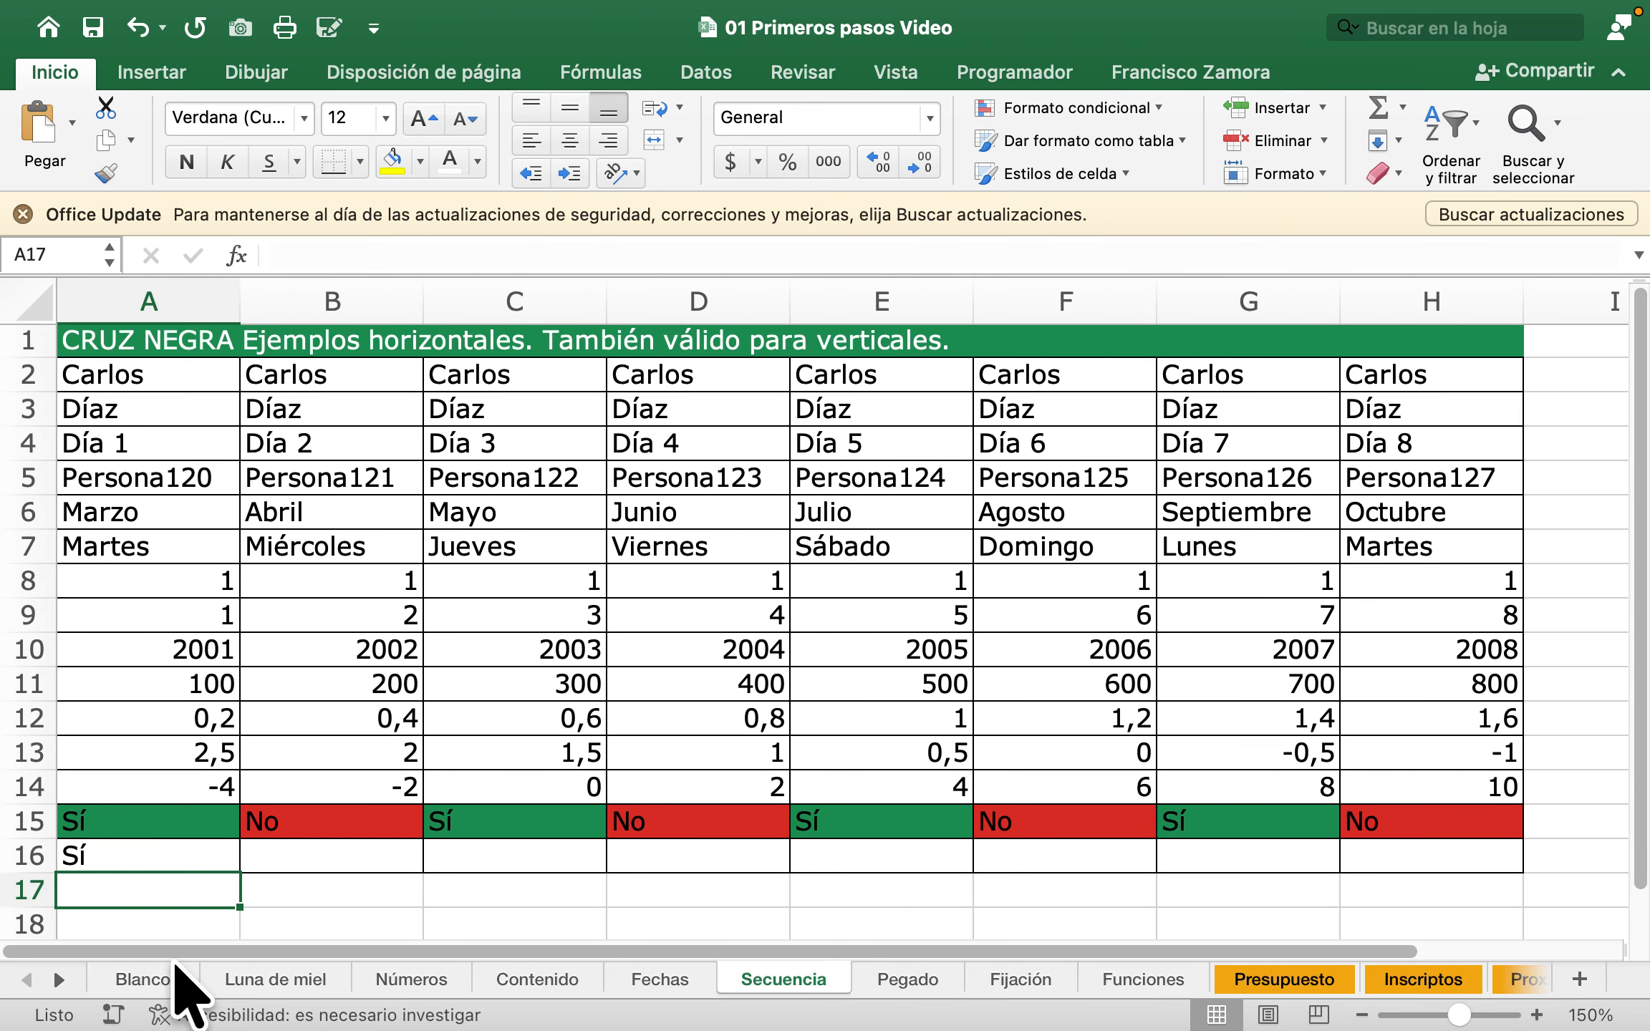
{"action": "double_click", "coordinate": [118, 853]}
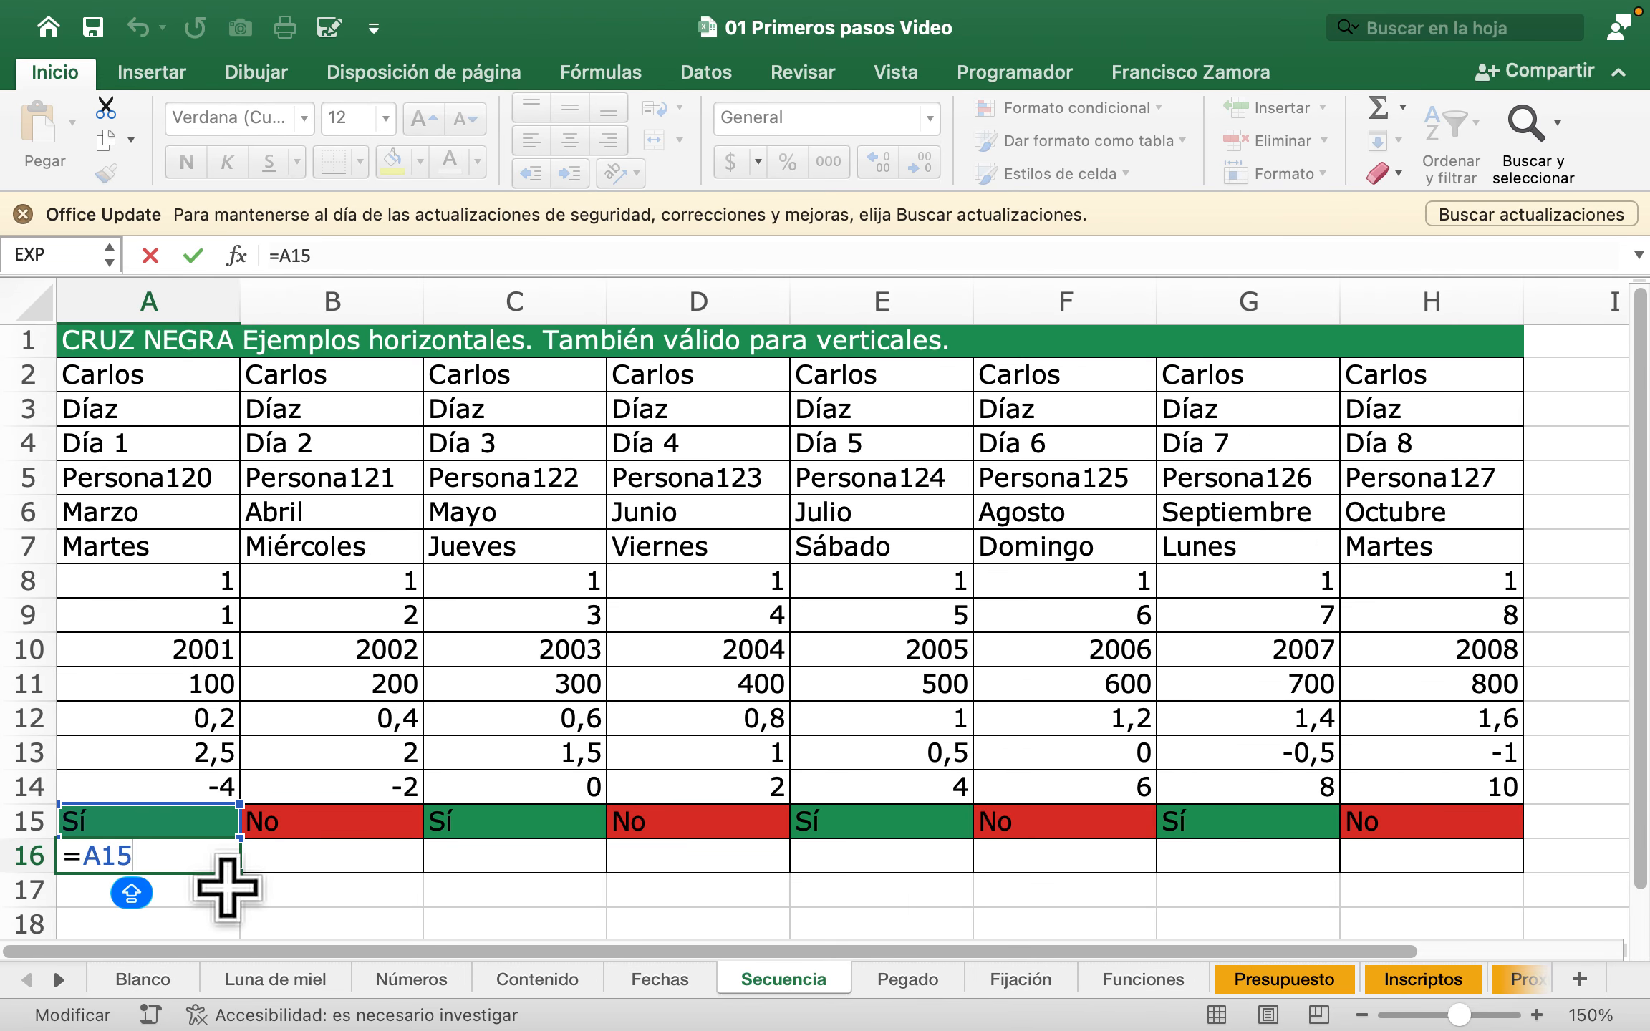
{"action": "key", "text": "Escape"}
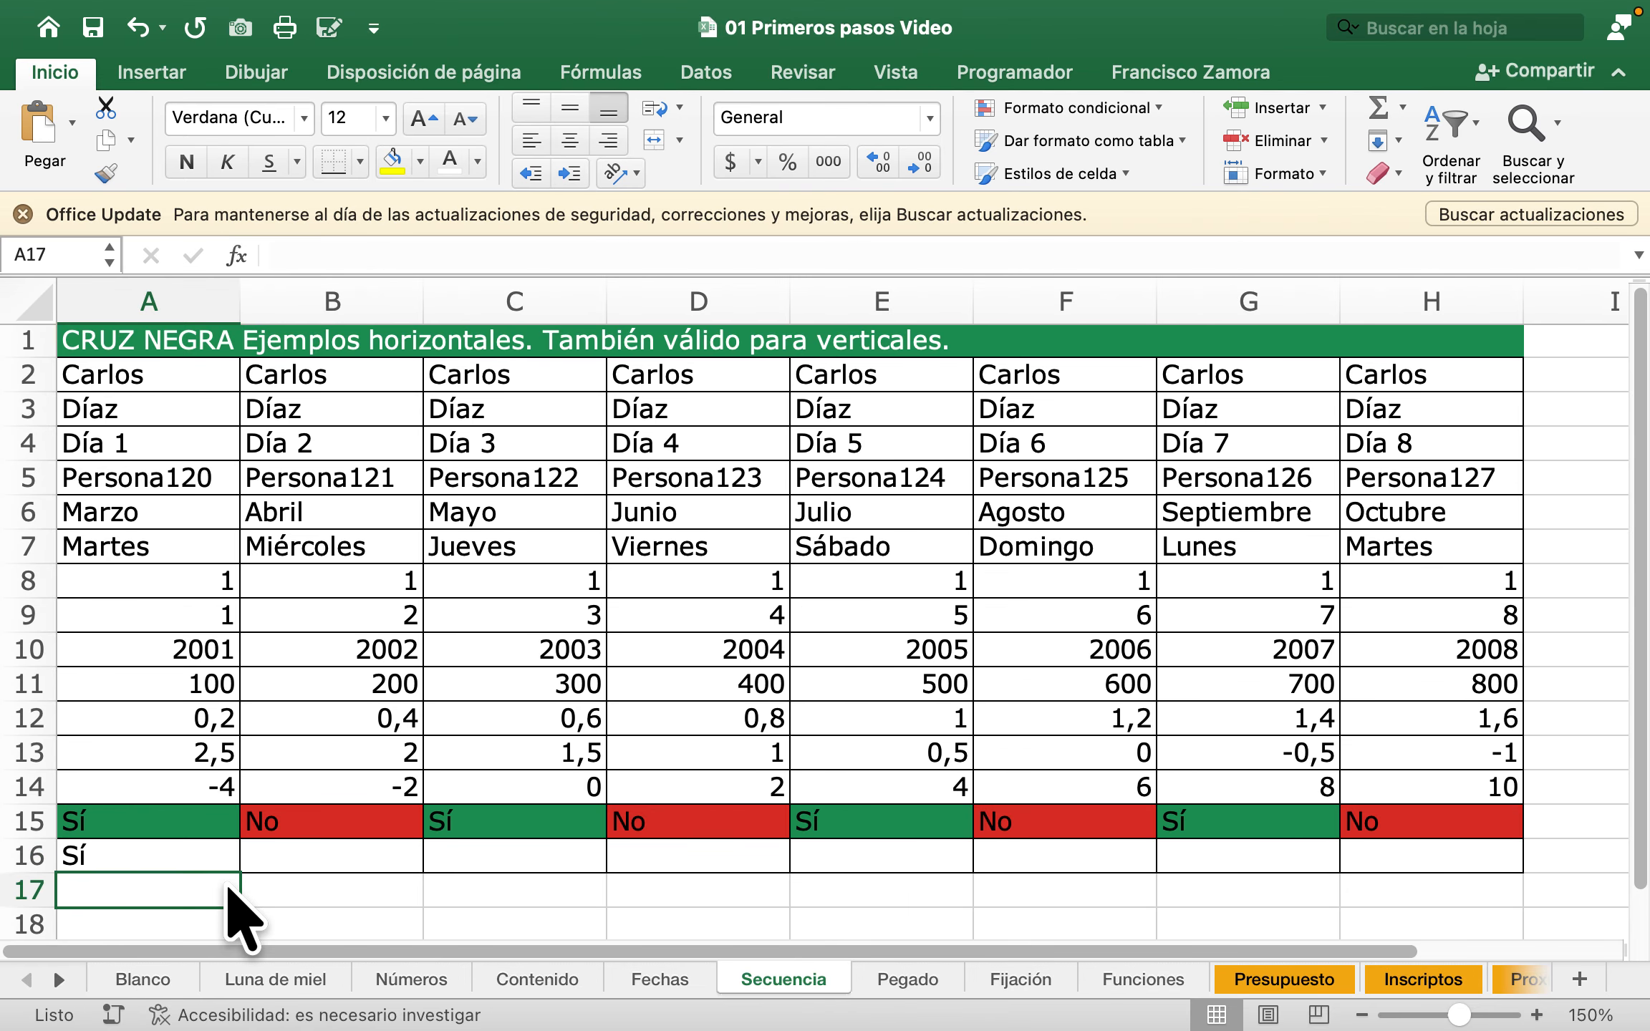
{"action": "left_click_drag", "start_coordinate": [239, 873], "coordinate": [1446, 921]}
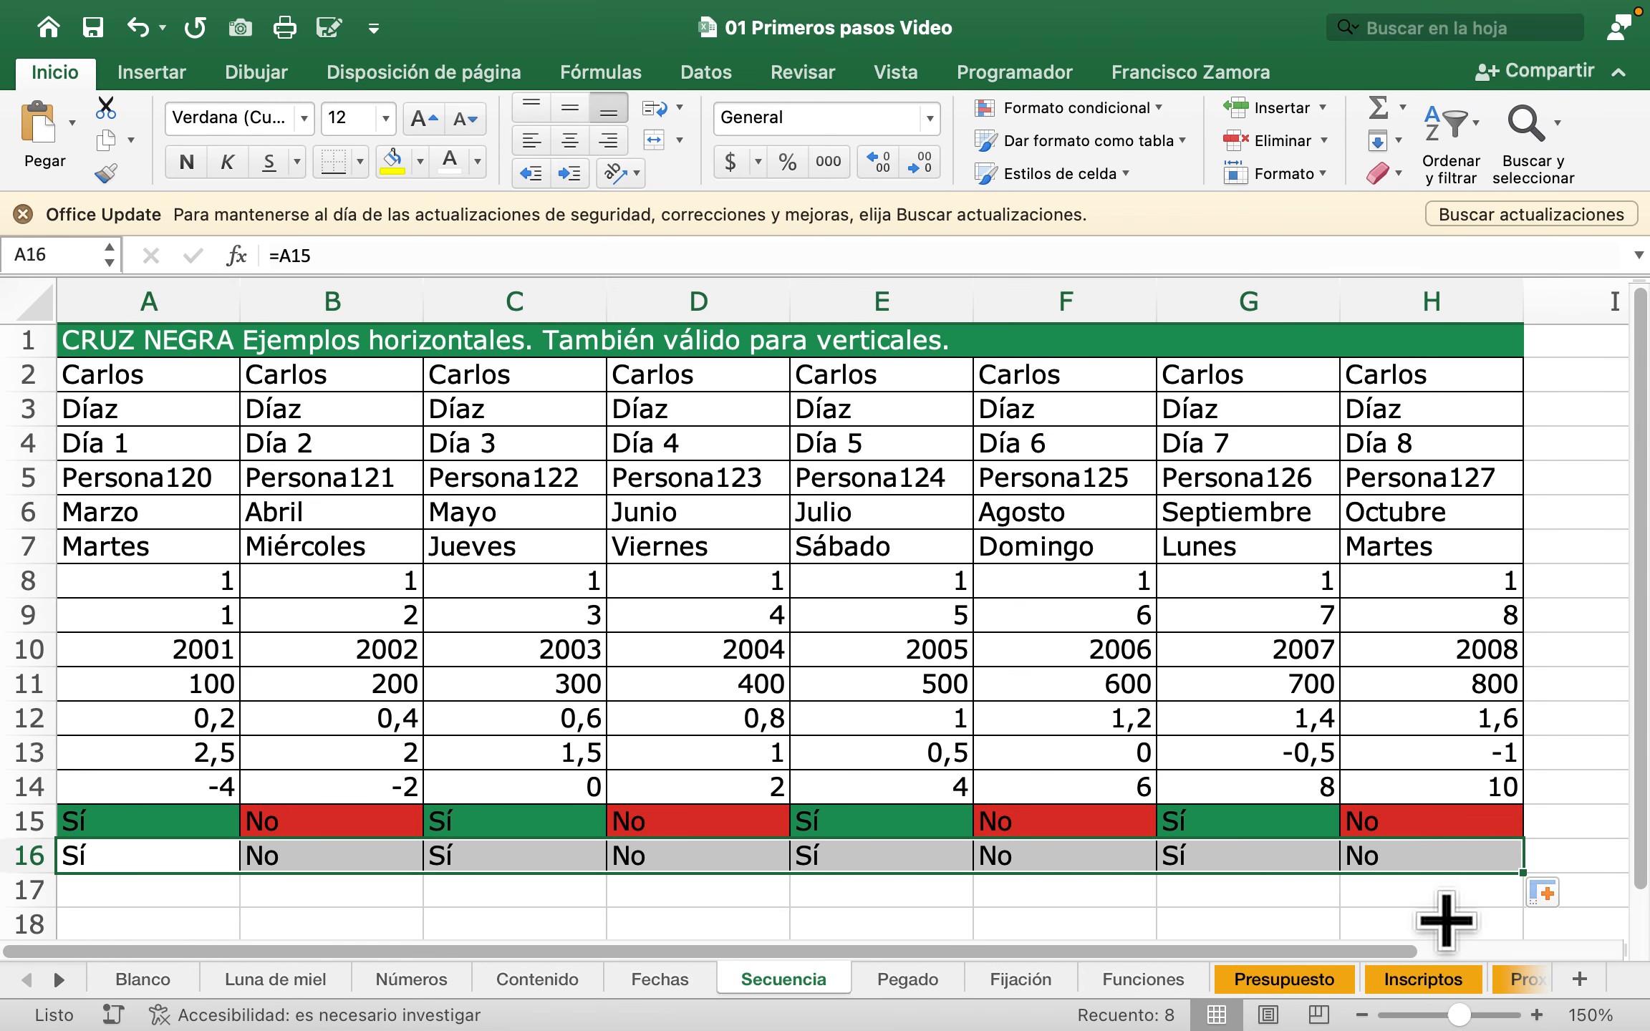
Step: Inspect the formulas in A16 through F16 to see which row 15 cell each one references
{"action": "double_click", "coordinate": [179, 856]}
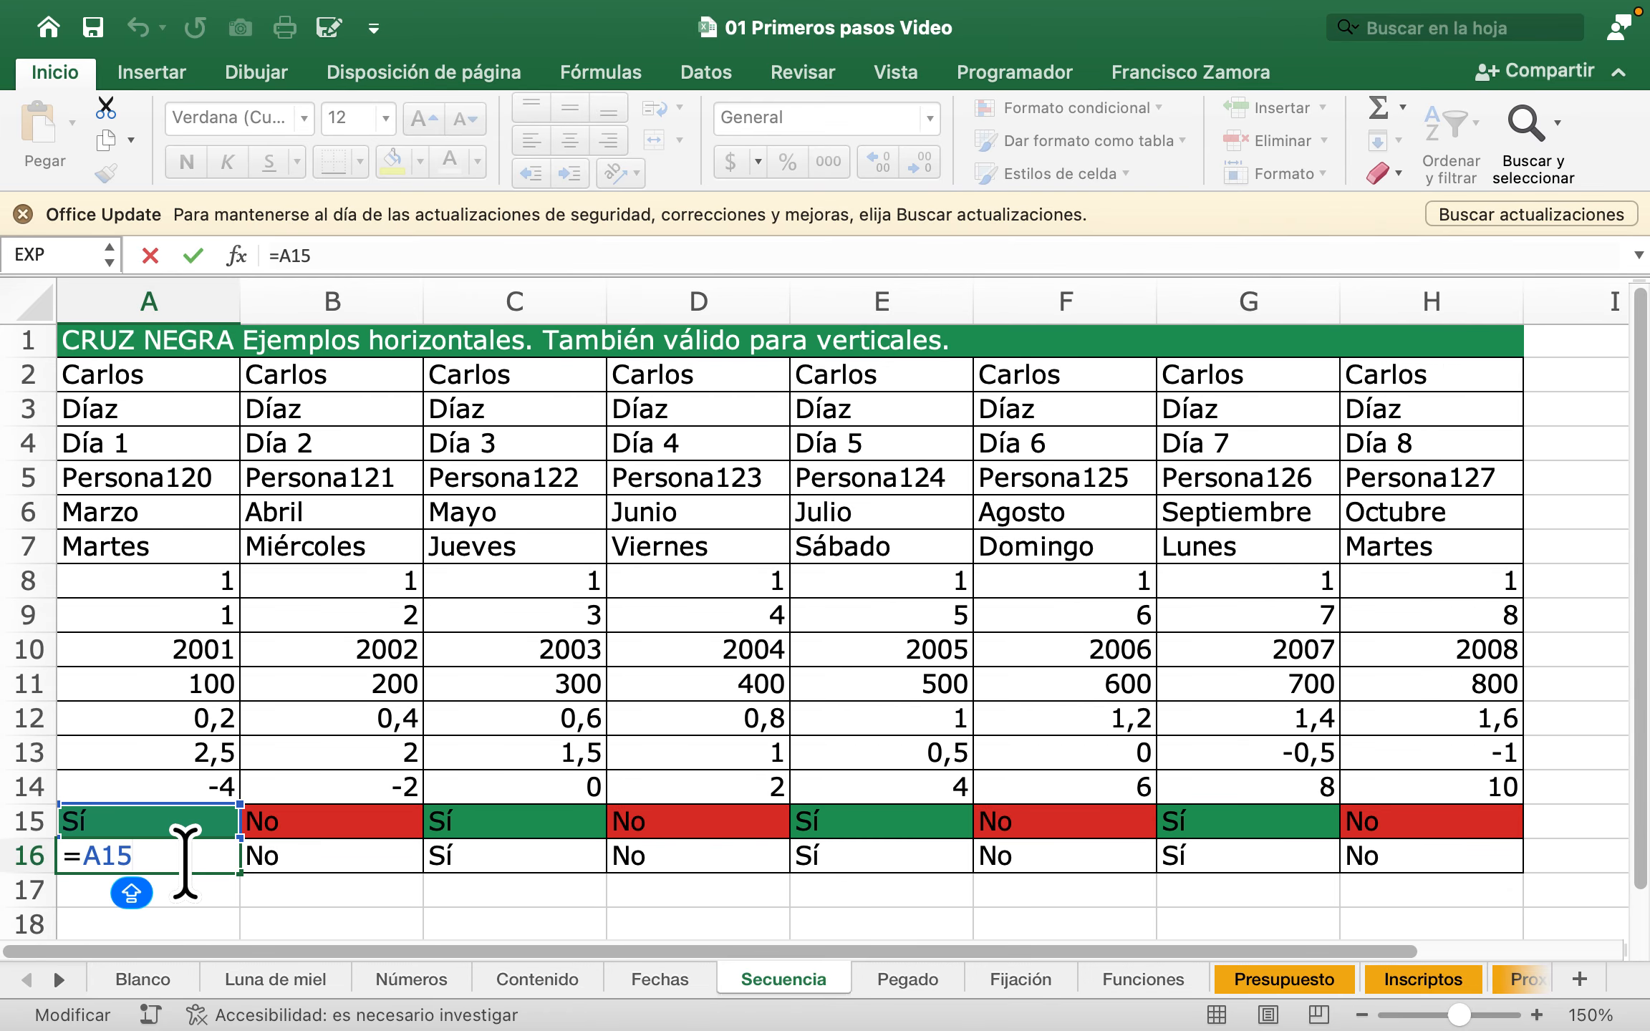
{"action": "key", "text": "Return"}
{"action": "double_click", "coordinate": [320, 863]}
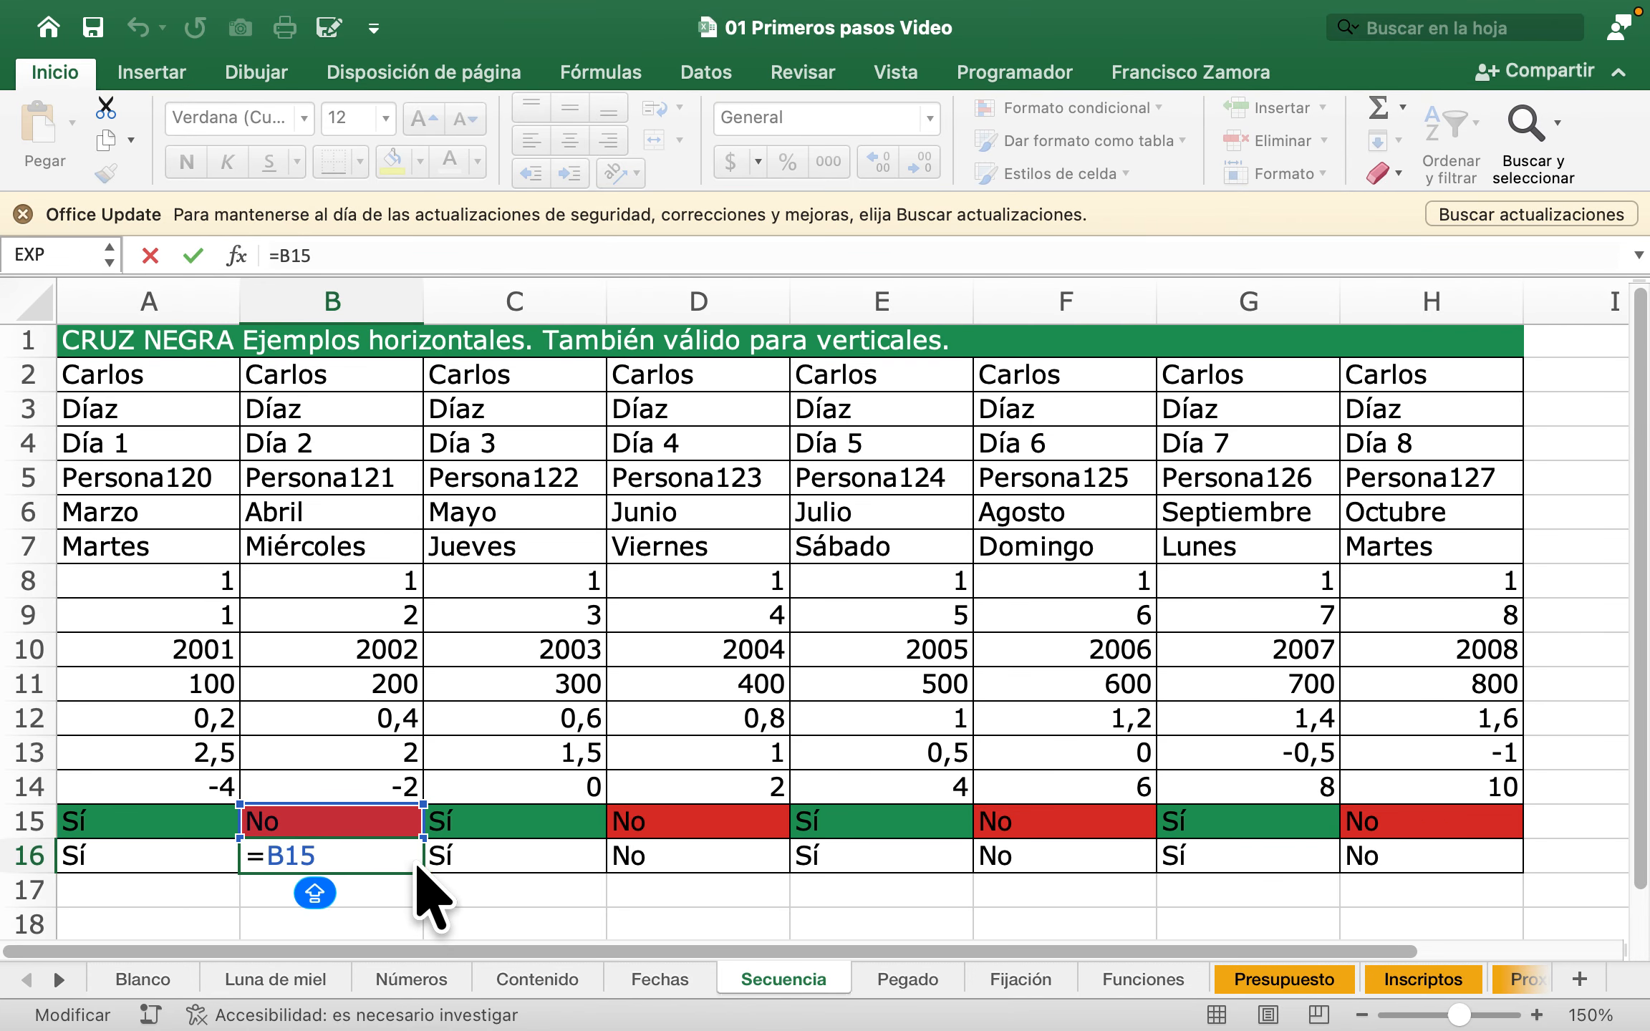
{"action": "key", "text": "Return"}
{"action": "double_click", "coordinate": [512, 853]}
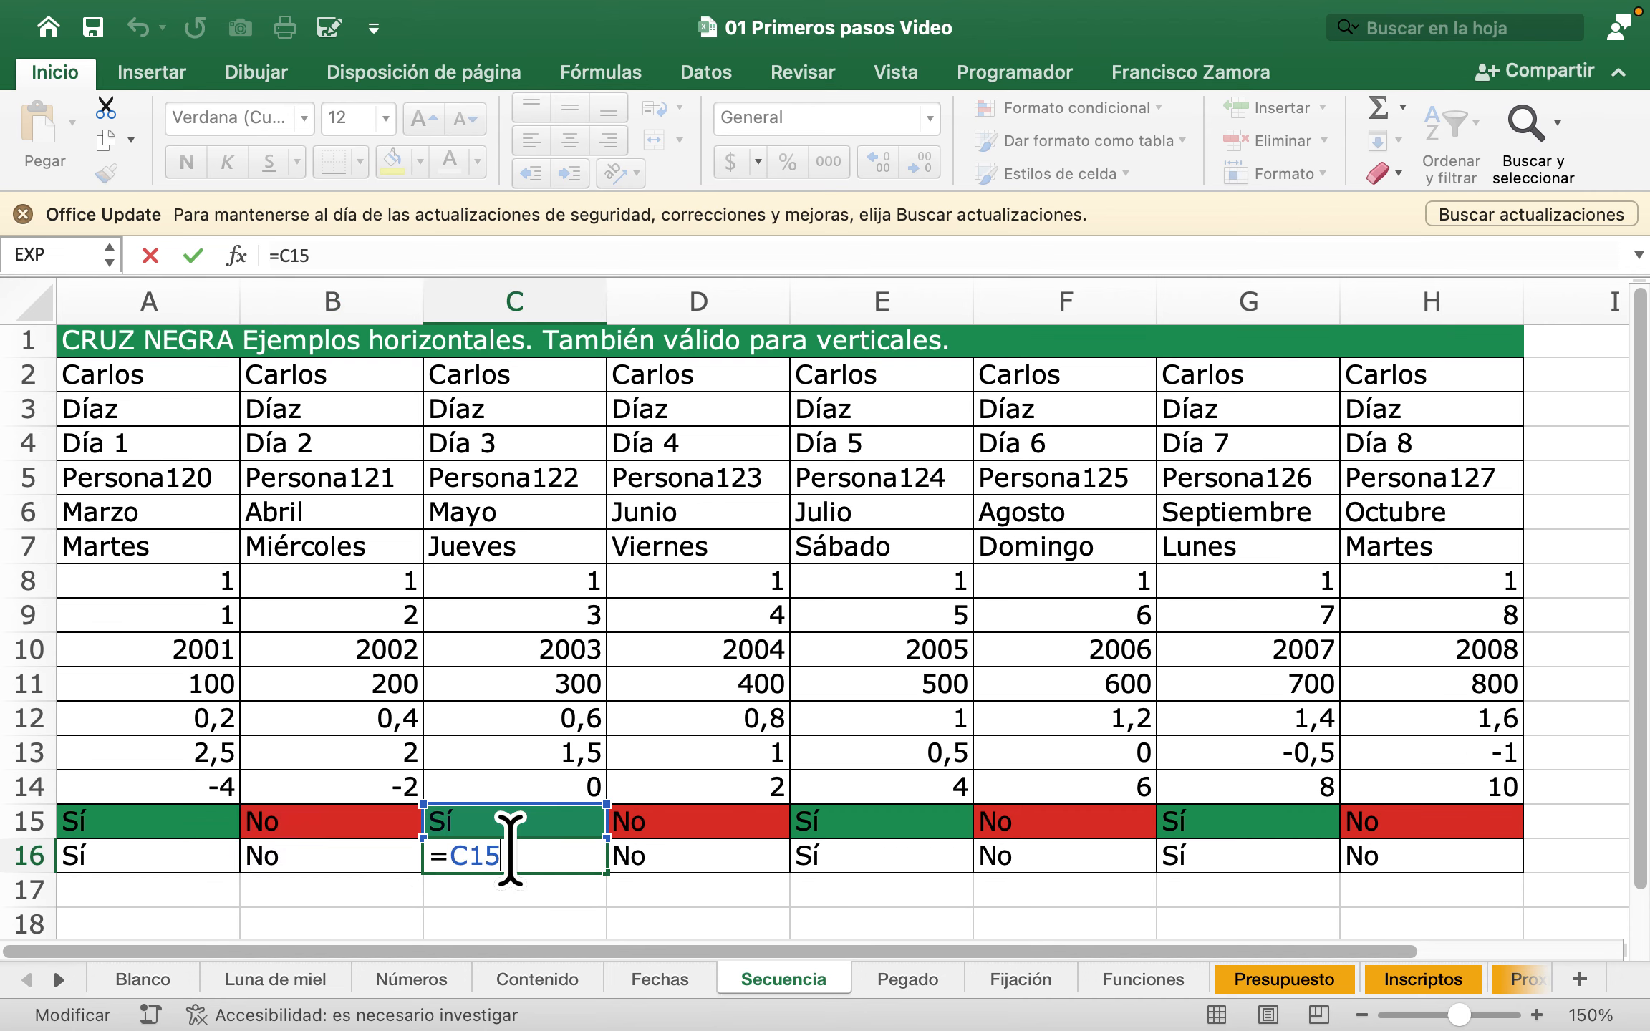
{"action": "key", "text": "Return"}
{"action": "double_click", "coordinate": [211, 860]}
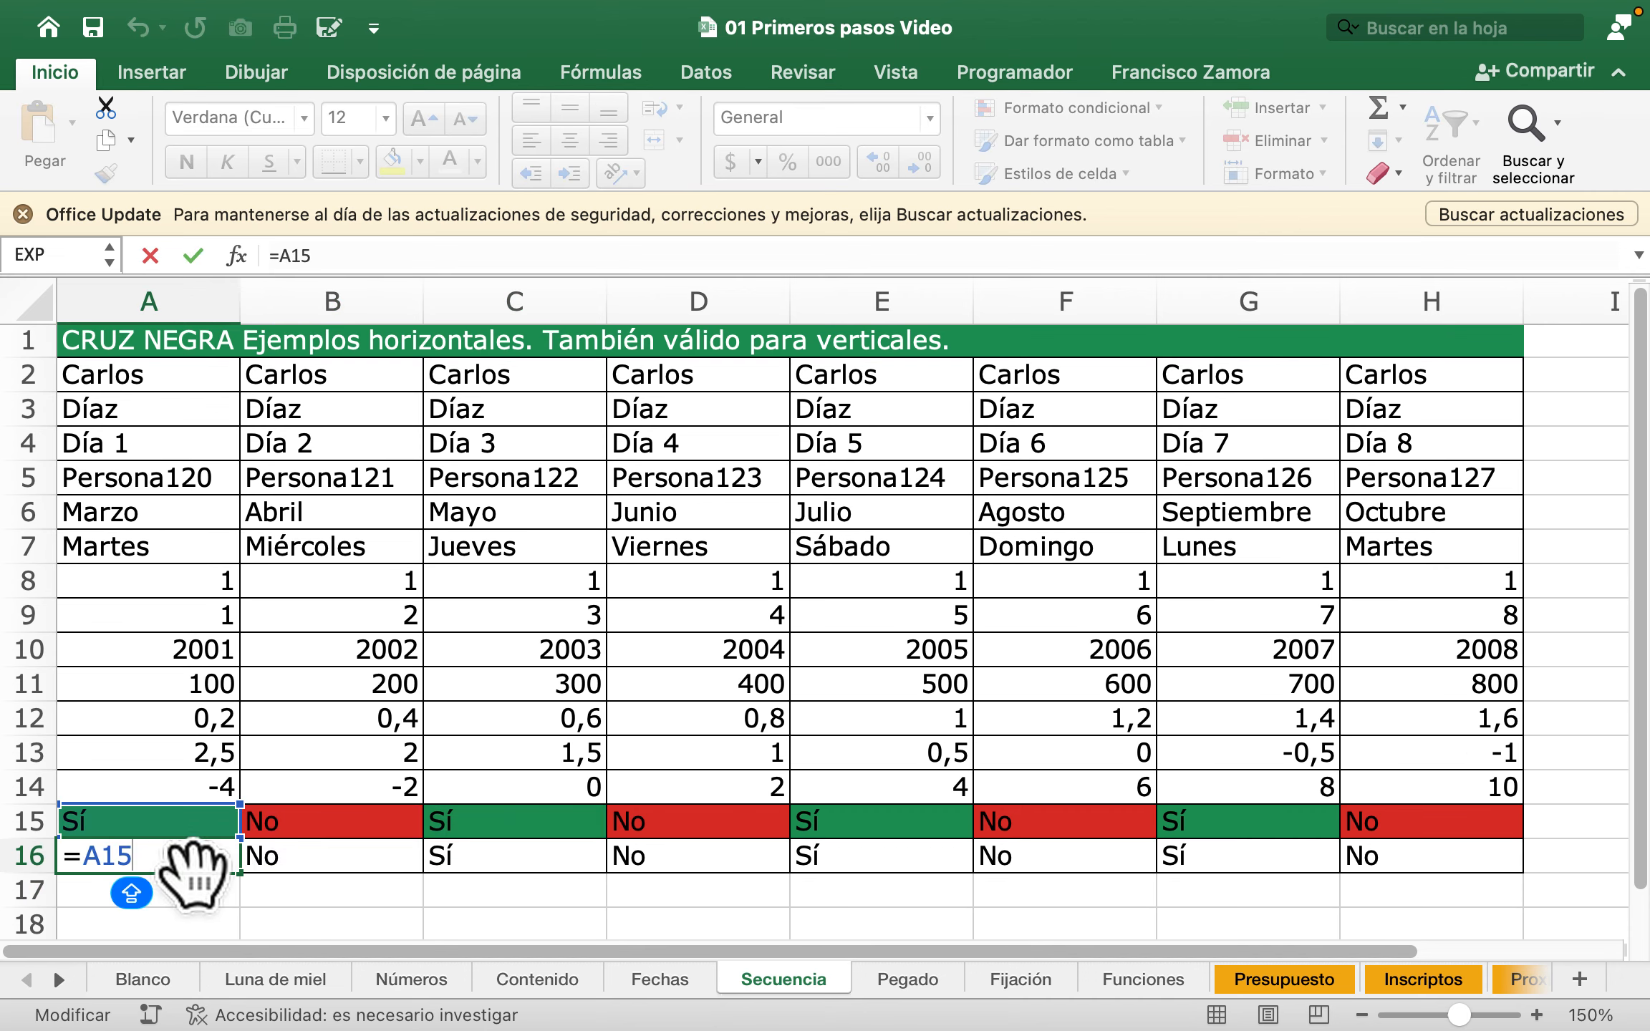
{"action": "key", "text": "Return"}
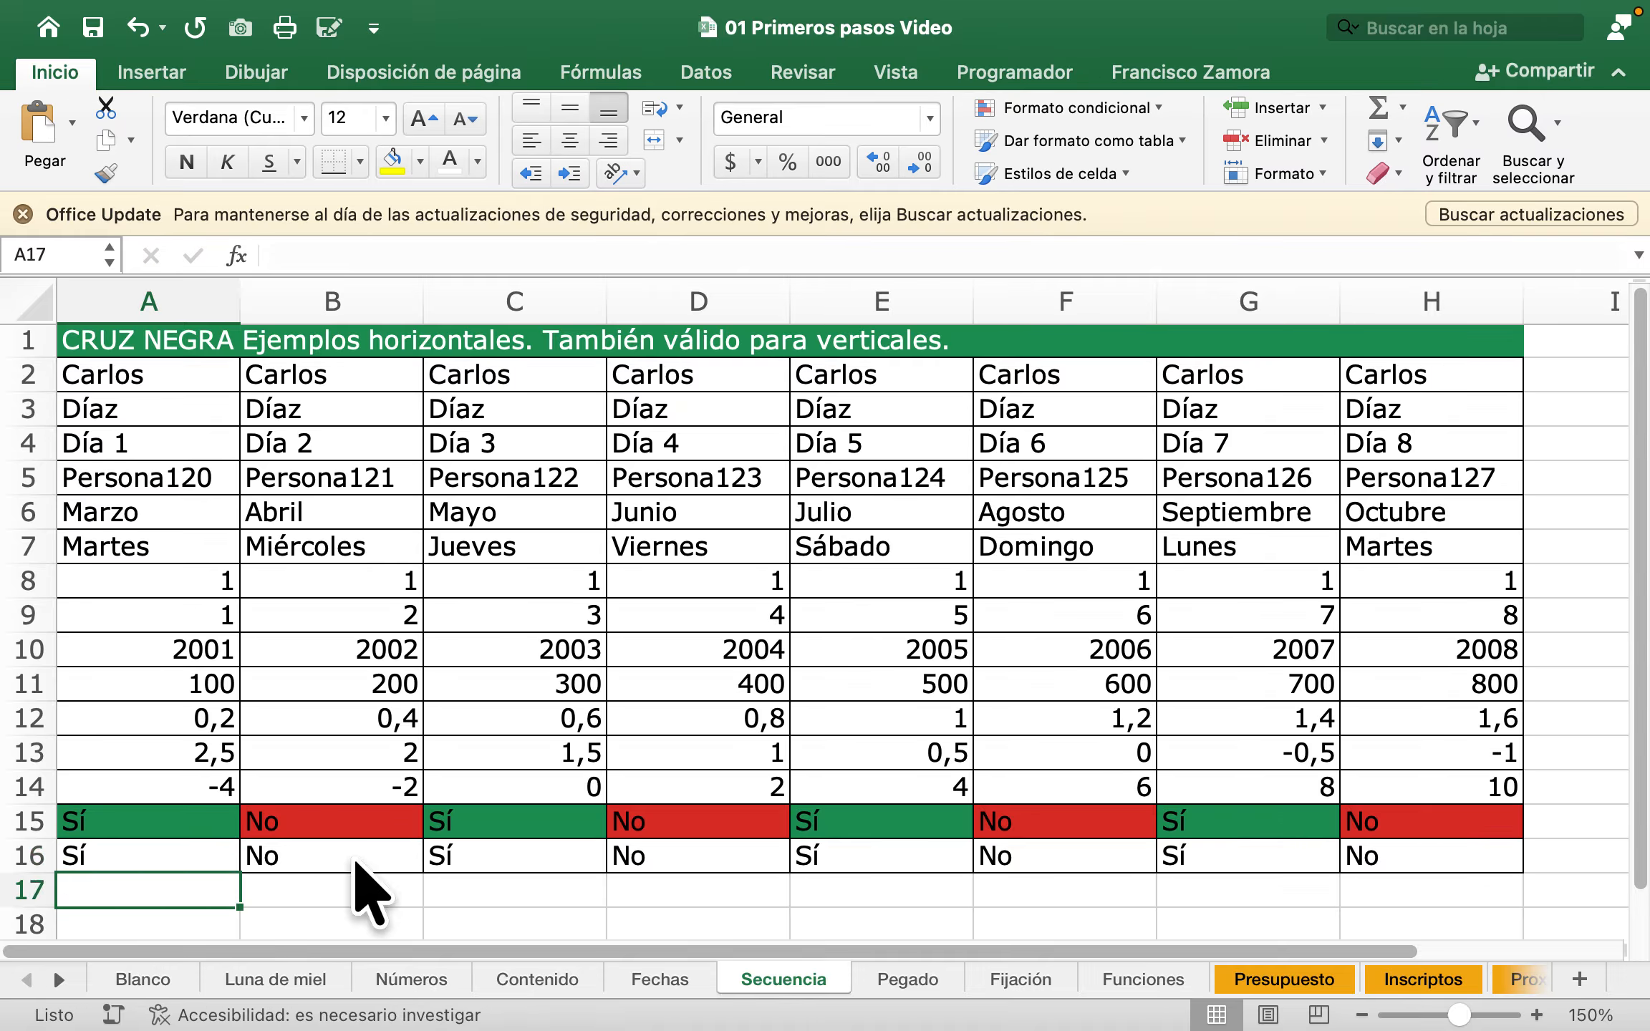
{"action": "double_click", "coordinate": [353, 860]}
{"action": "key", "text": "Return"}
{"action": "double_click", "coordinate": [494, 852]}
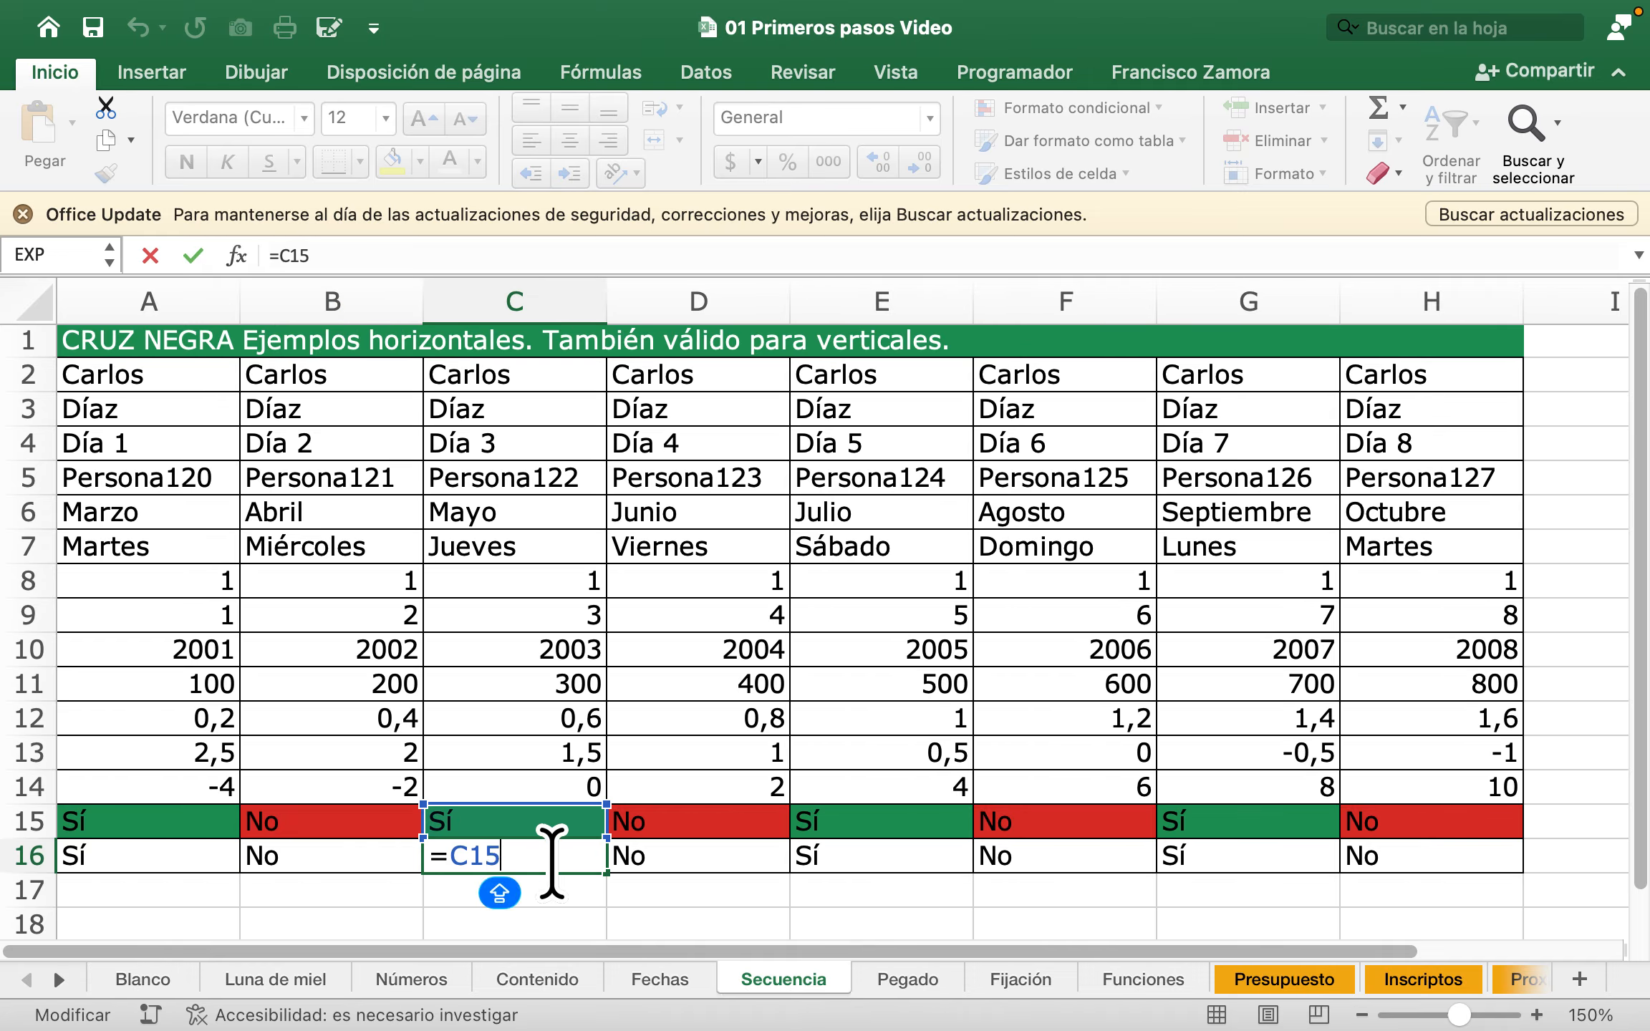
{"action": "key", "text": "Return"}
{"action": "double_click", "coordinate": [655, 852]}
{"action": "key", "text": "Return"}
{"action": "double_click", "coordinate": [860, 856]}
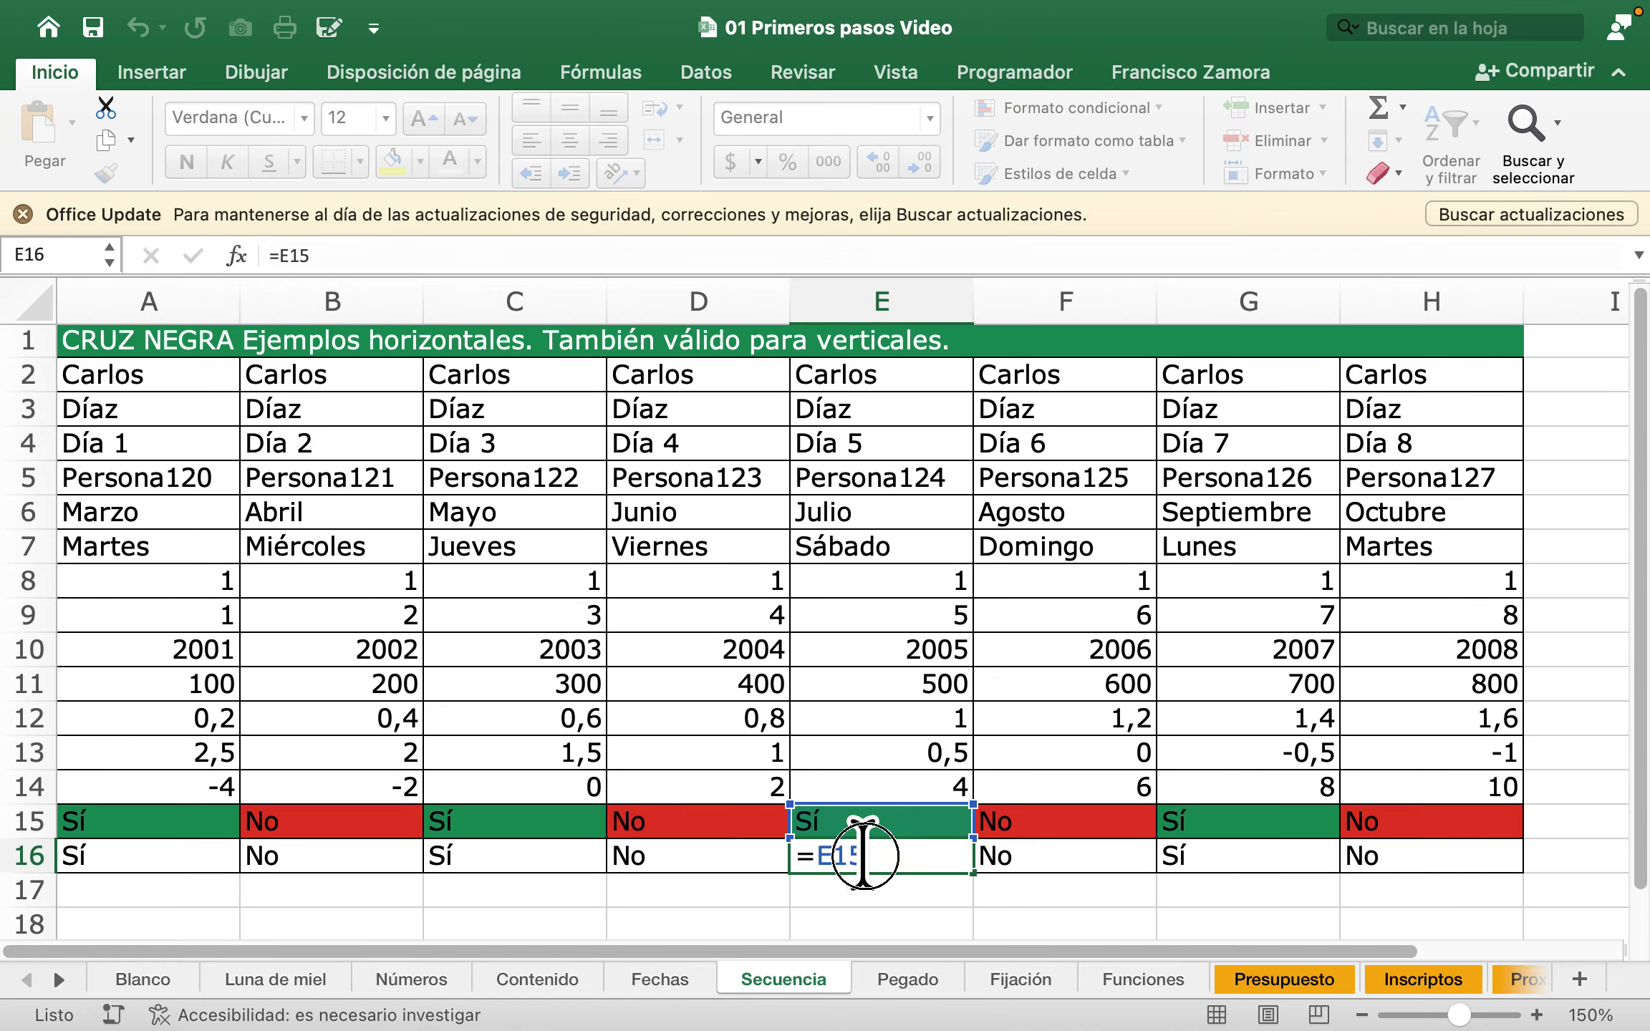
{"action": "key", "text": "Return"}
{"action": "double_click", "coordinate": [1013, 854]}
{"action": "key", "text": "Return"}
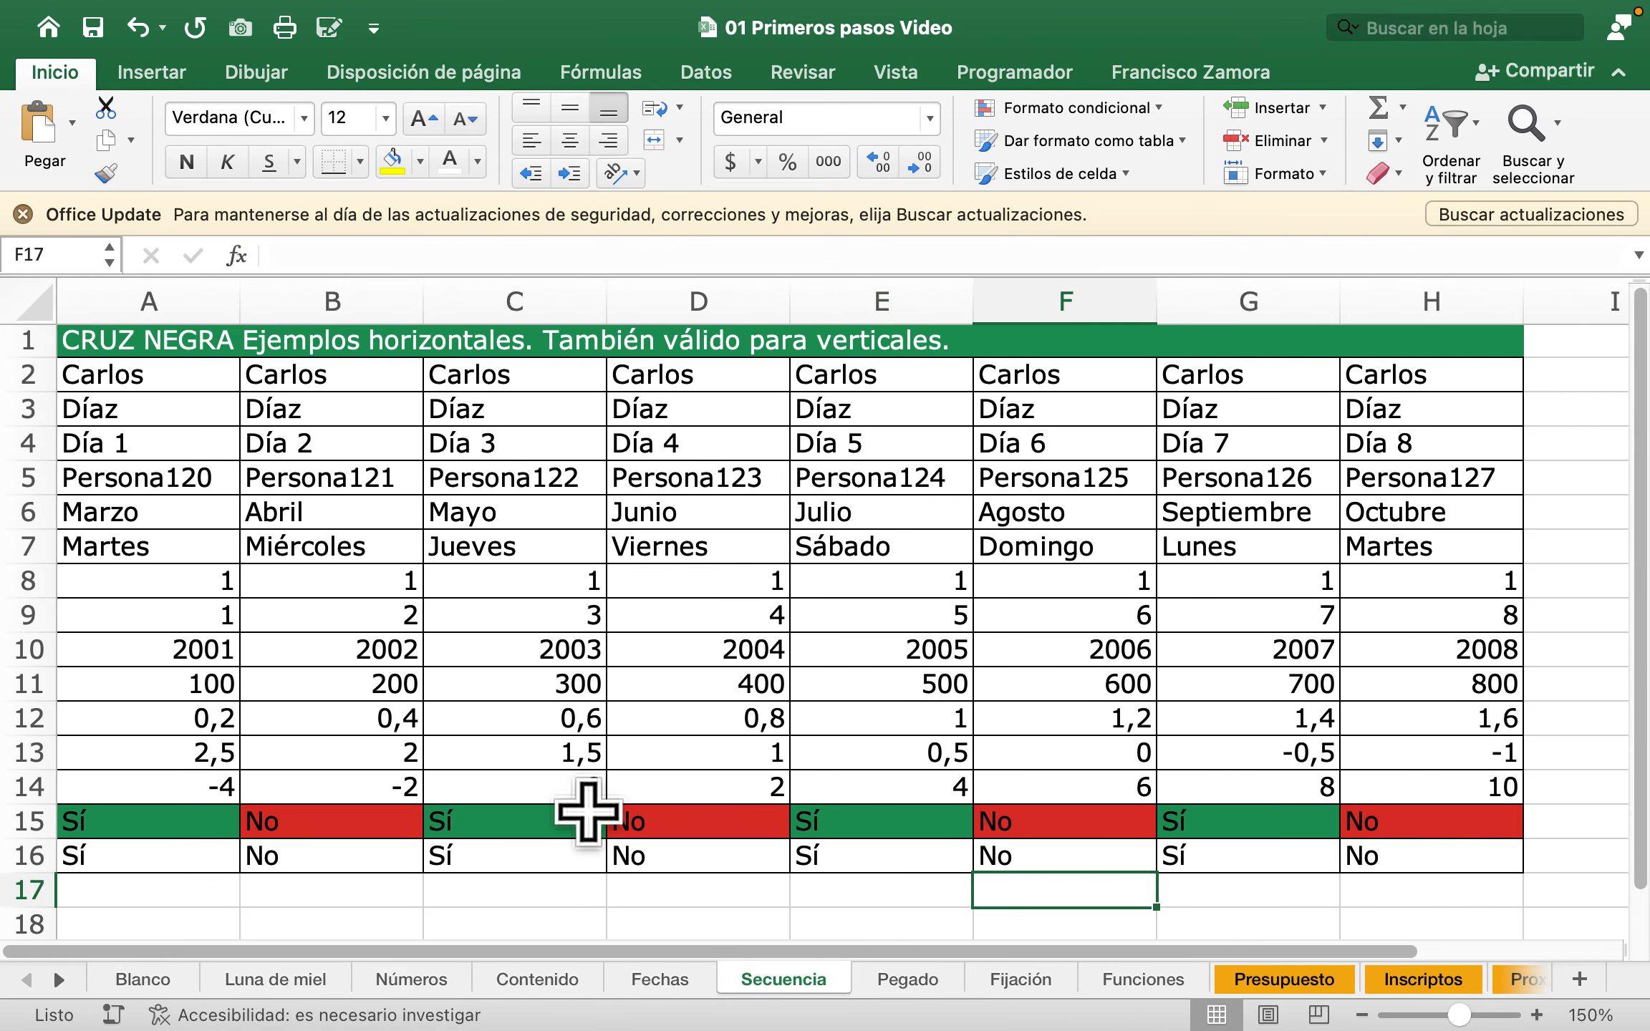
Step: Enter the formula =A11 in cell A18, below the table
{"action": "scroll", "coordinate": [573, 808], "scroll_direction": "down", "scroll_amount": 3}
{"action": "scroll", "coordinate": [573, 808], "scroll_direction": "down", "scroll_amount": 1}
{"action": "left_click", "coordinate": [198, 812]}
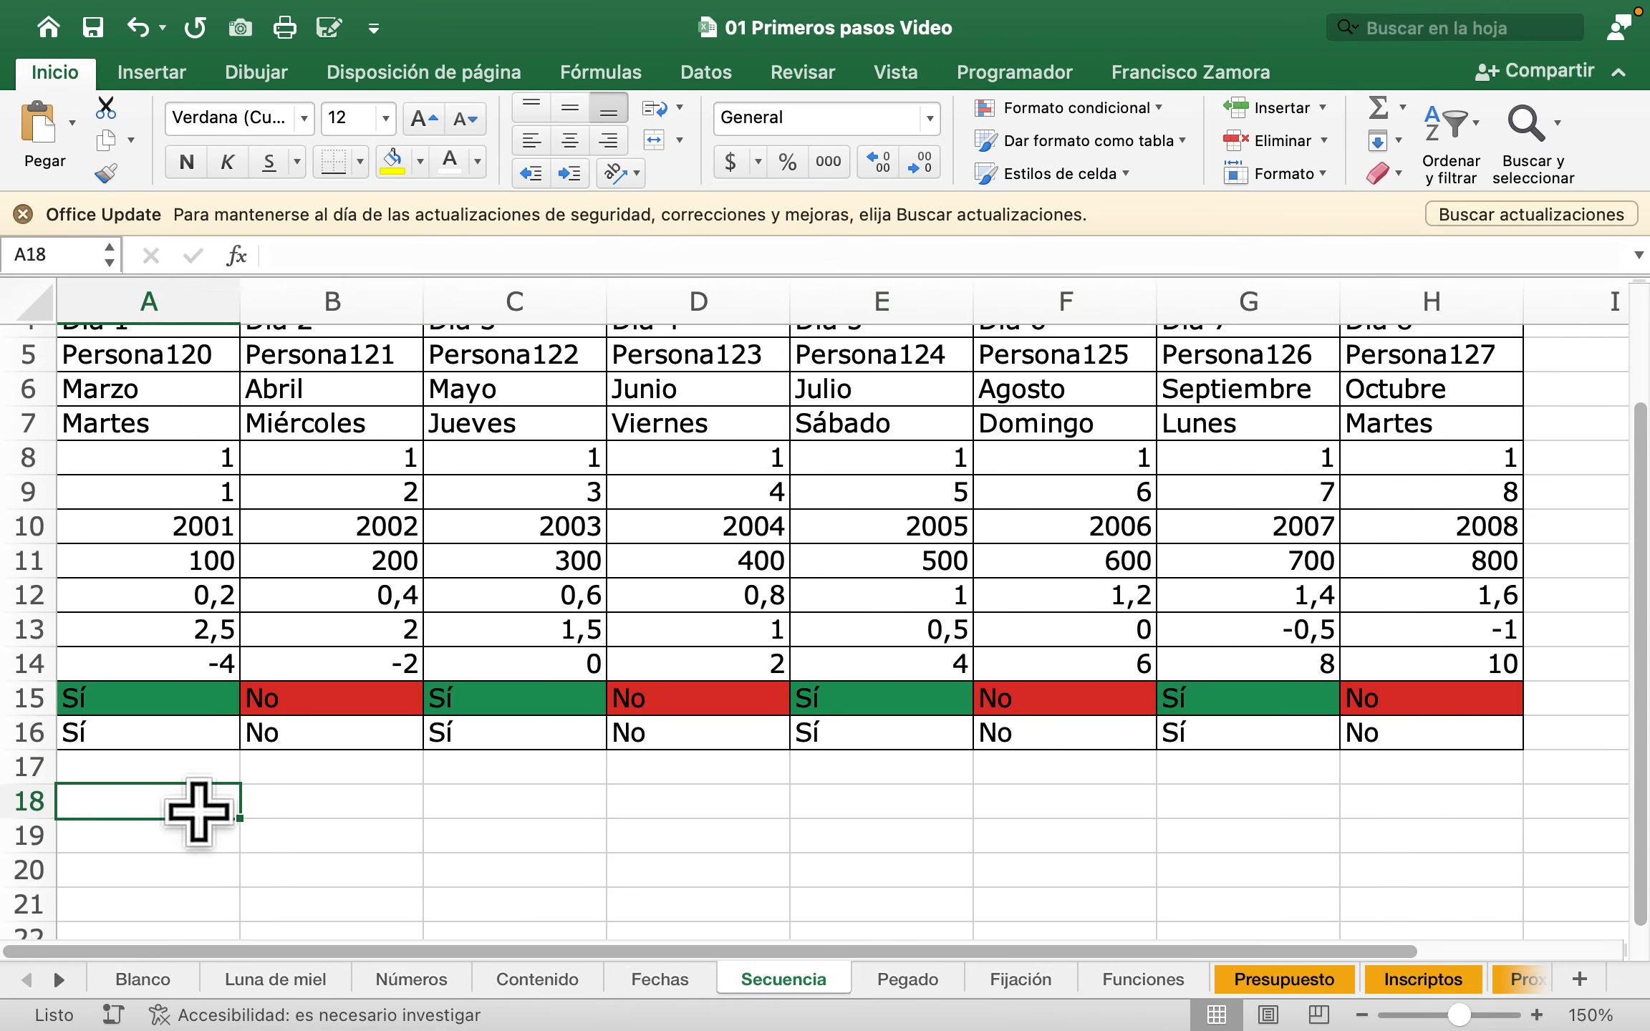
{"action": "type", "text": "="}
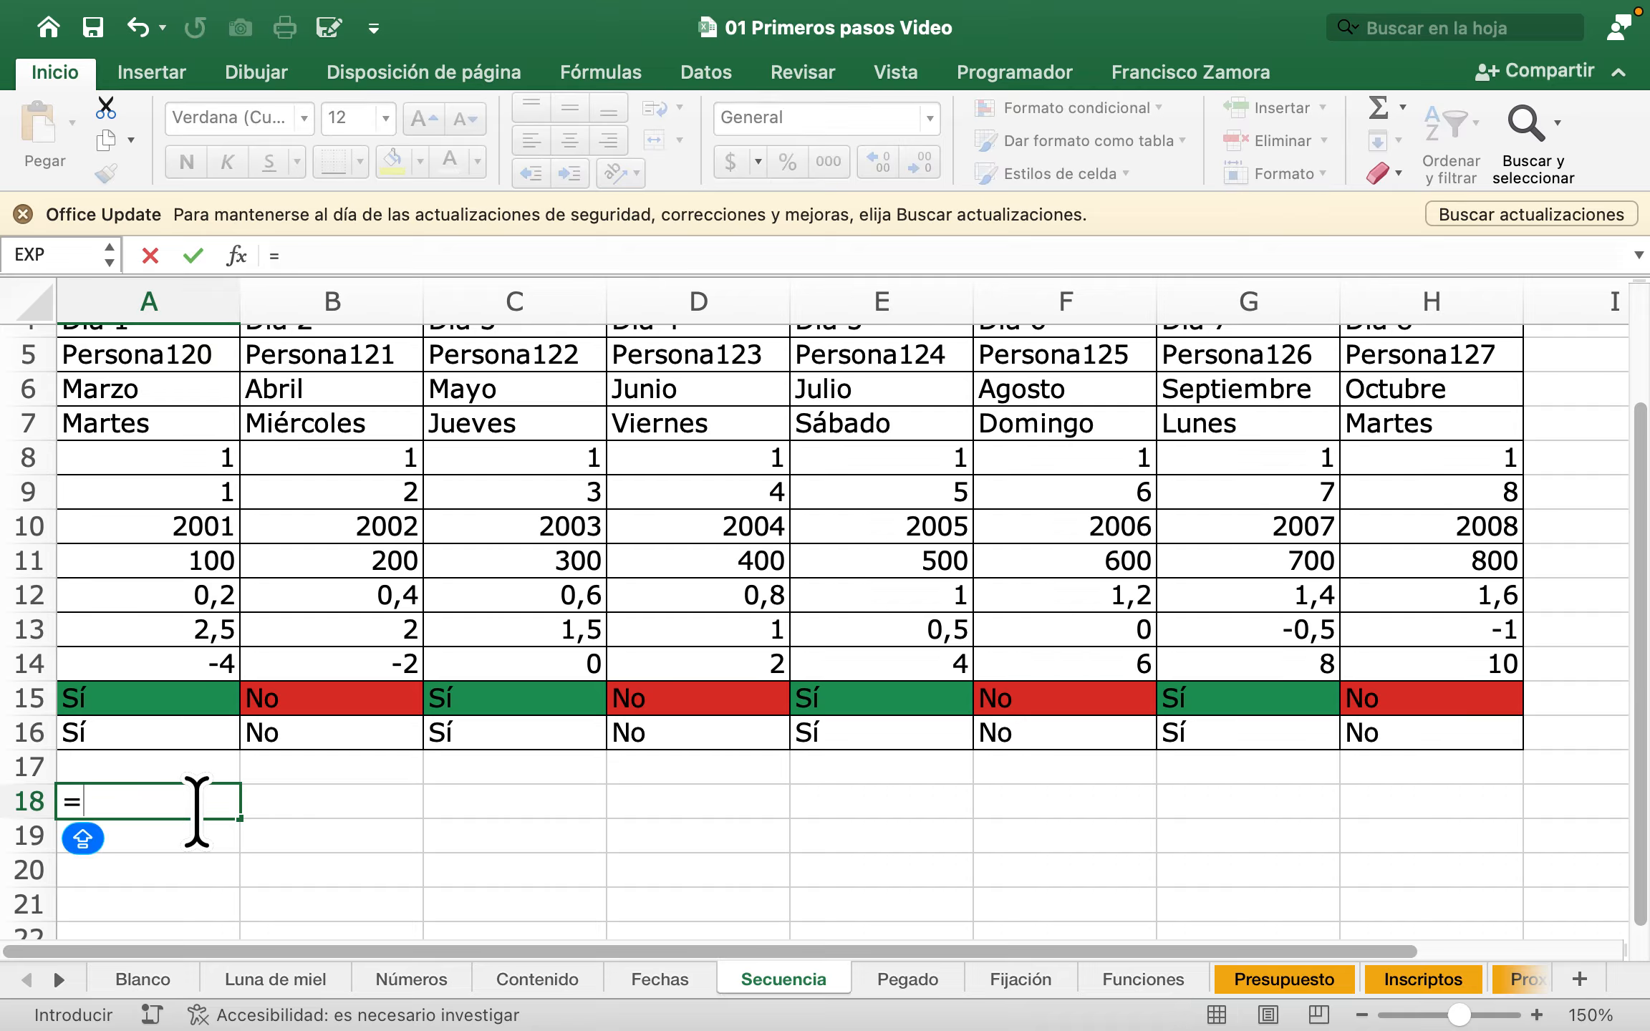
{"action": "left_click", "coordinate": [210, 561]}
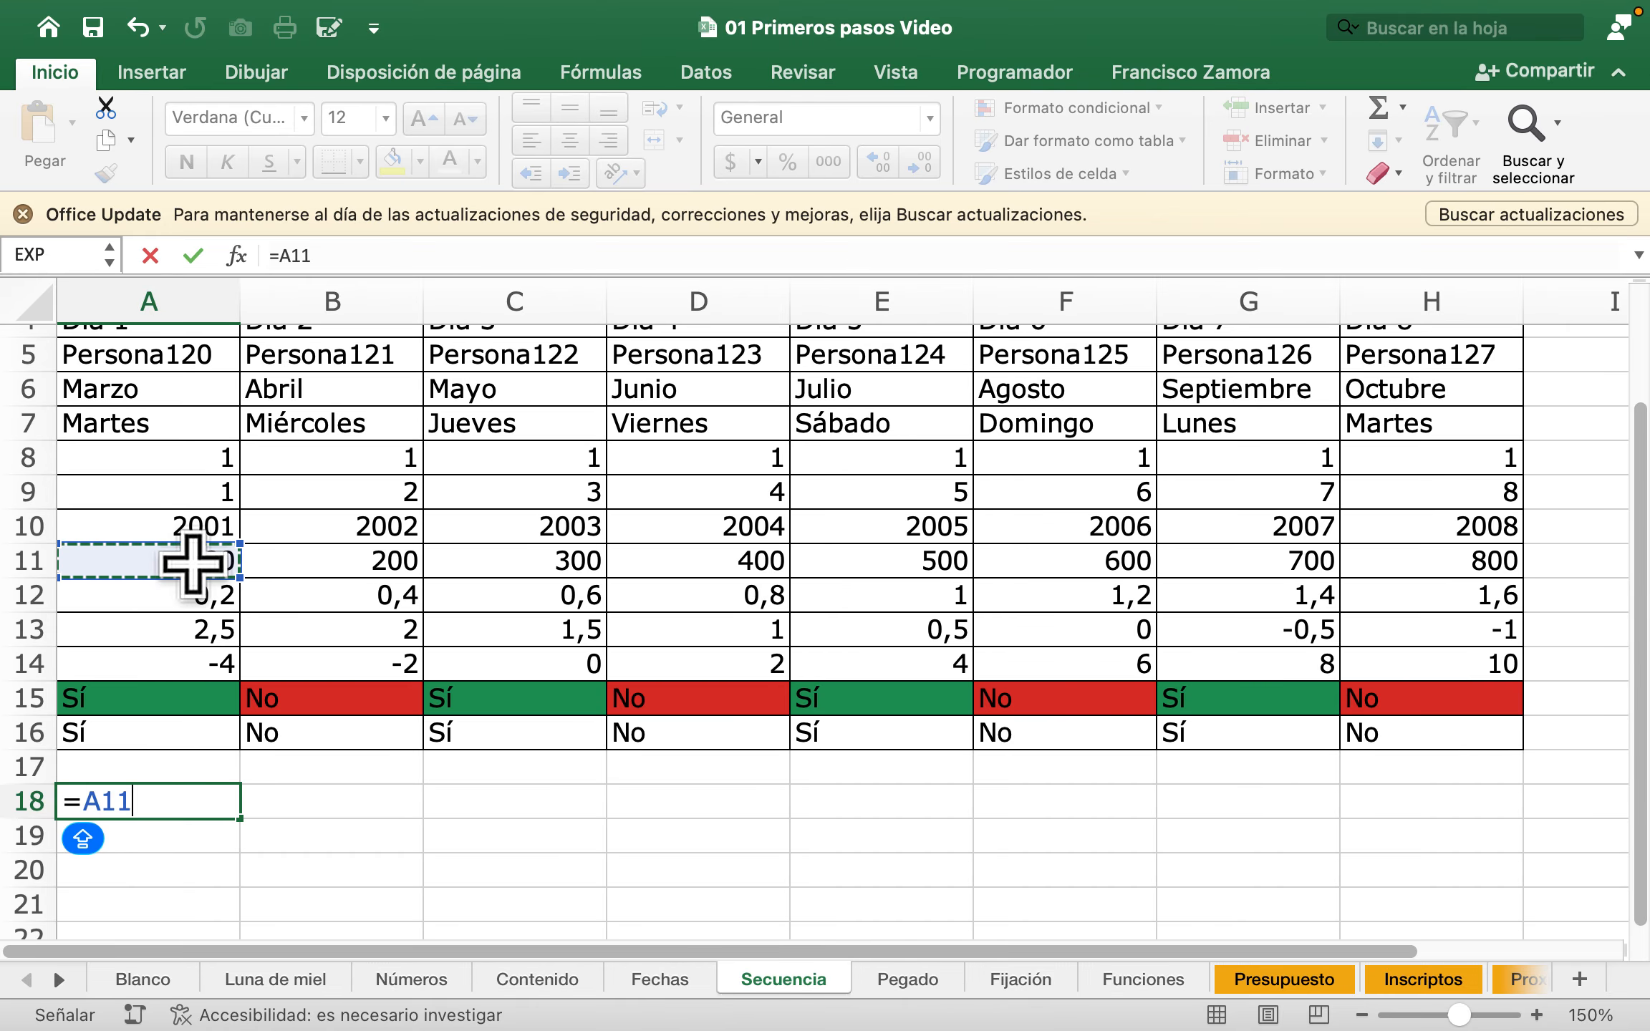
{"action": "key", "text": "Return"}
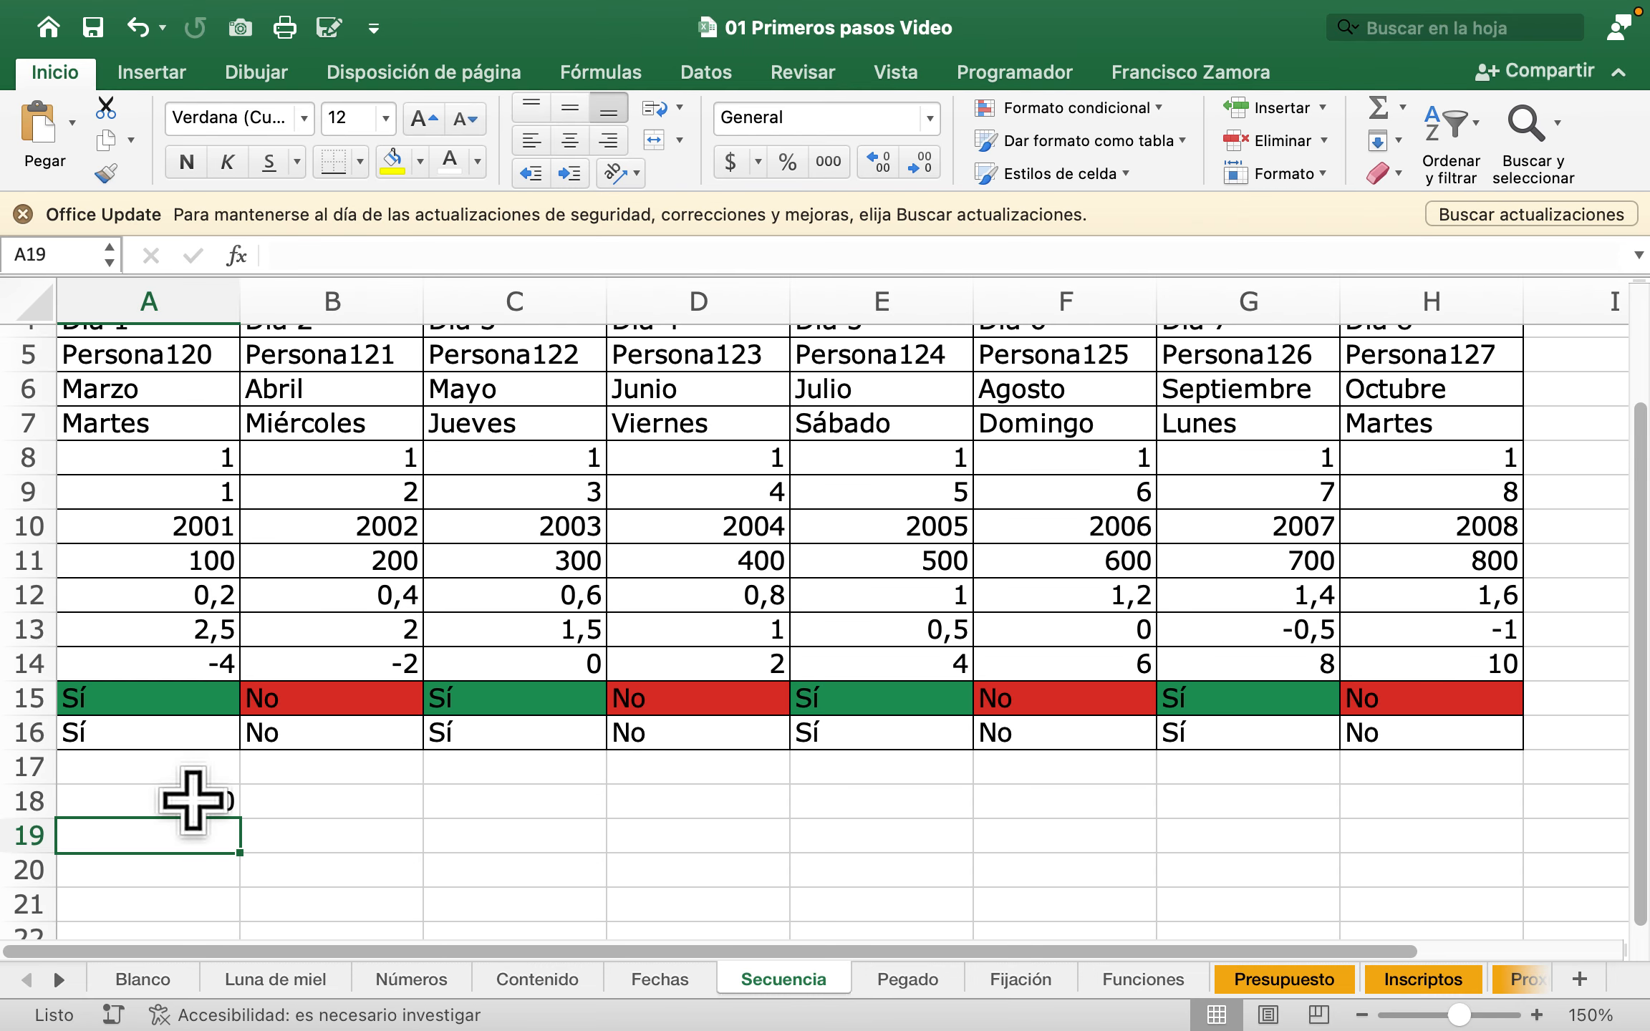
Step: Fill the A18 formula across to C18 and inspect the references in B18 and C18
{"action": "left_click", "coordinate": [192, 800]}
{"action": "left_click_drag", "start_coordinate": [240, 816], "coordinate": [538, 809]}
{"action": "double_click", "coordinate": [384, 802]}
{"action": "key", "text": "Caps_Lock"}
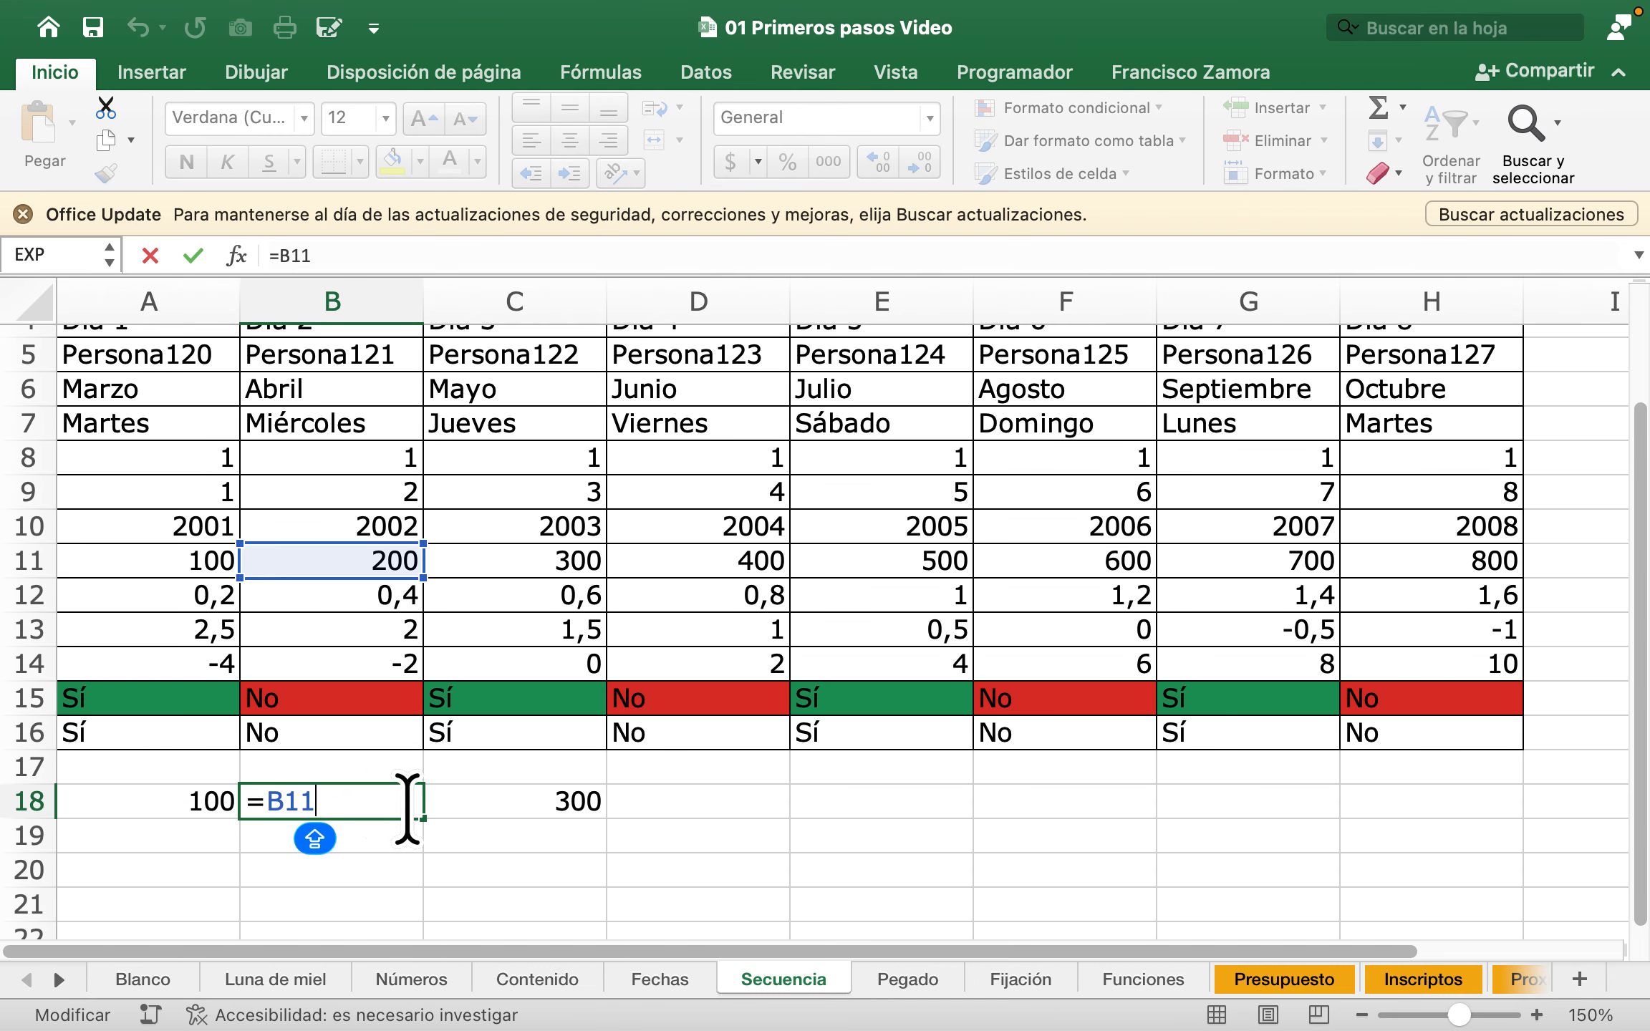
{"action": "key", "text": "Escape"}
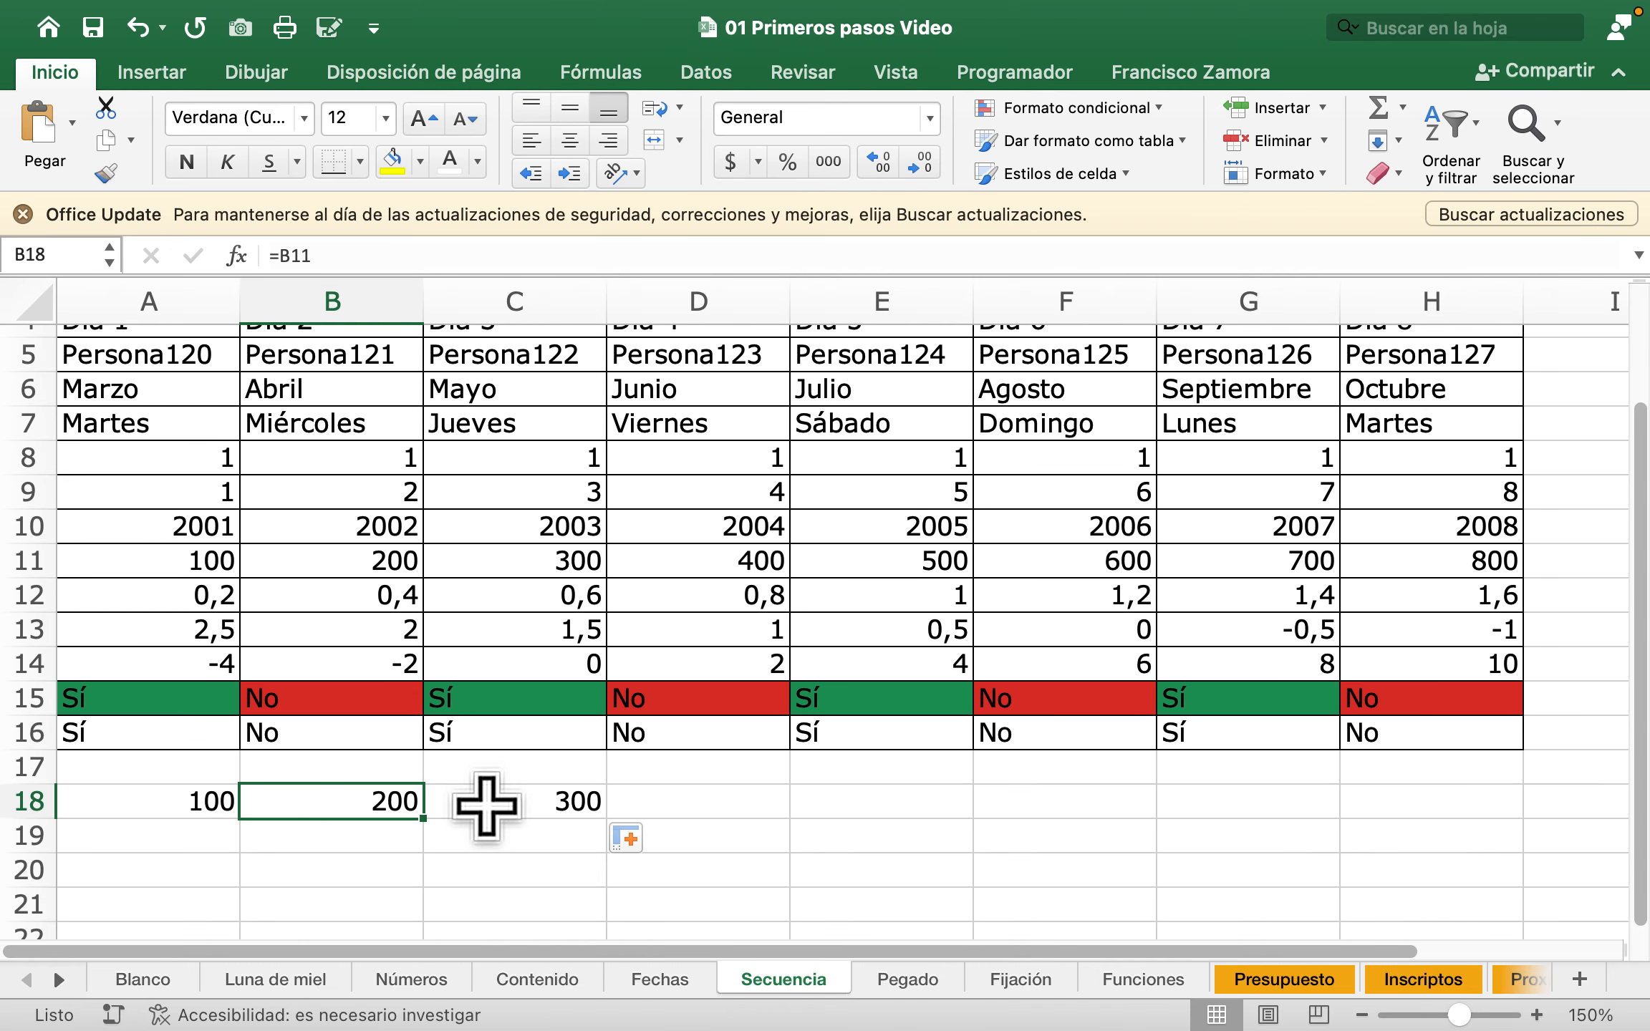
{"action": "double_click", "coordinate": [501, 800]}
{"action": "key", "text": "Escape"}
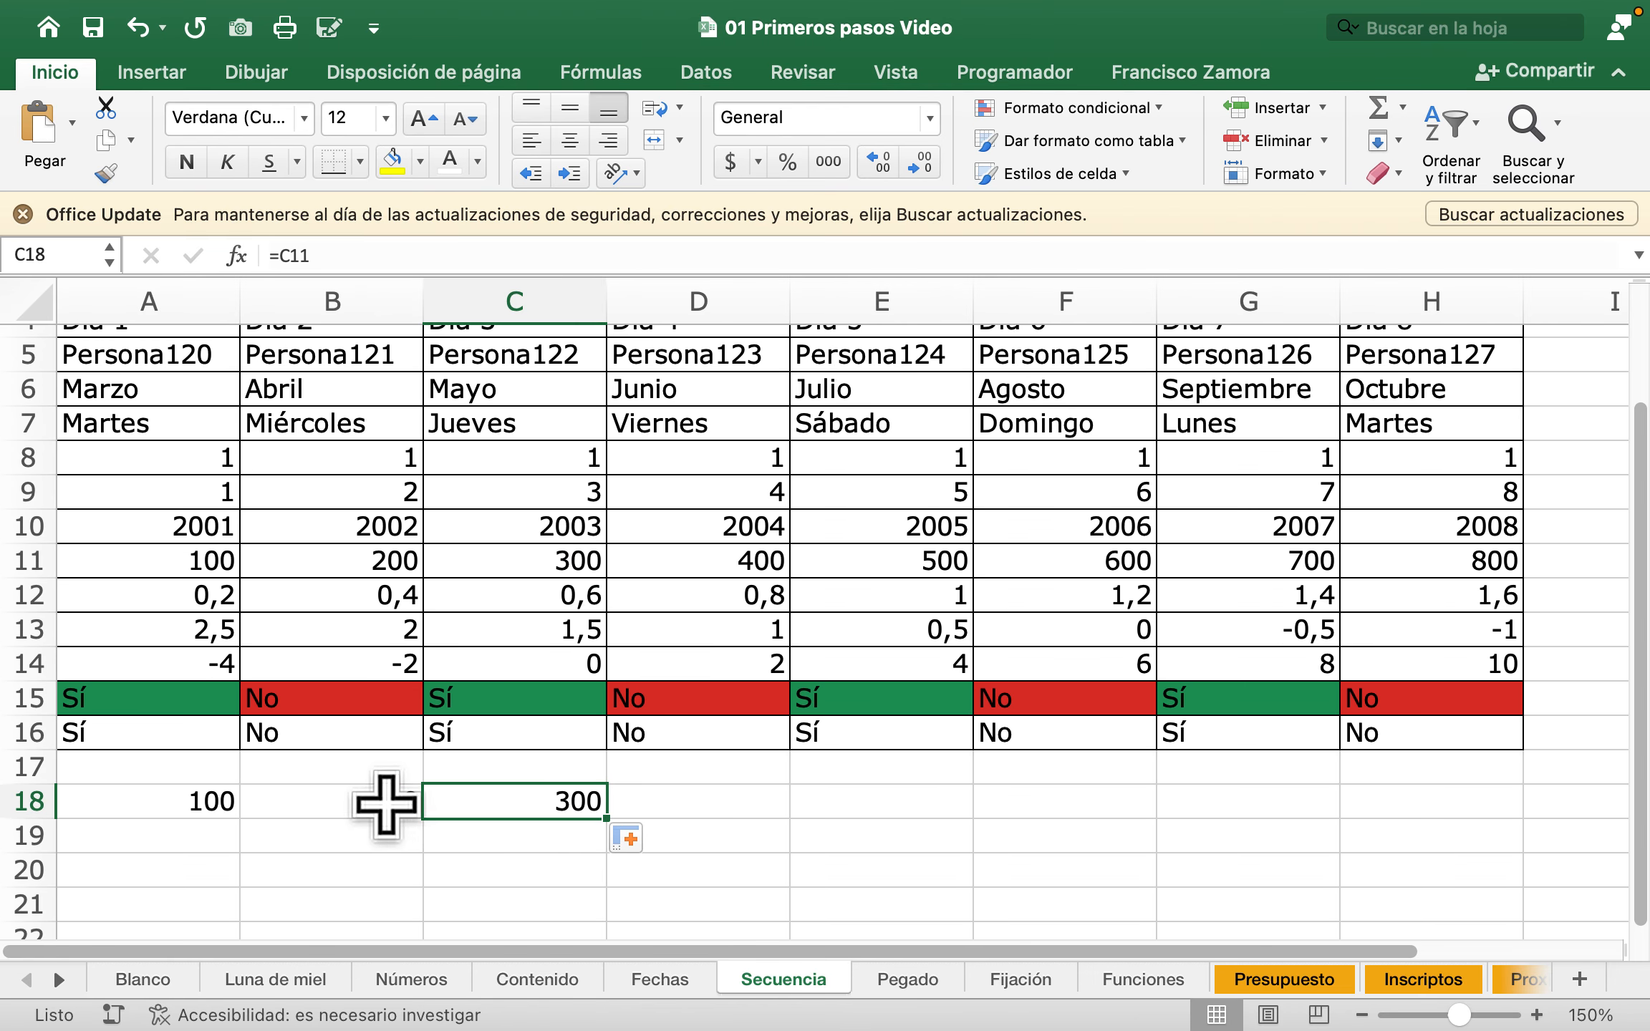
Step: Clear B18:C18 and copy the formula from A18 into B18
{"action": "left_click_drag", "start_coordinate": [380, 803], "coordinate": [475, 800]}
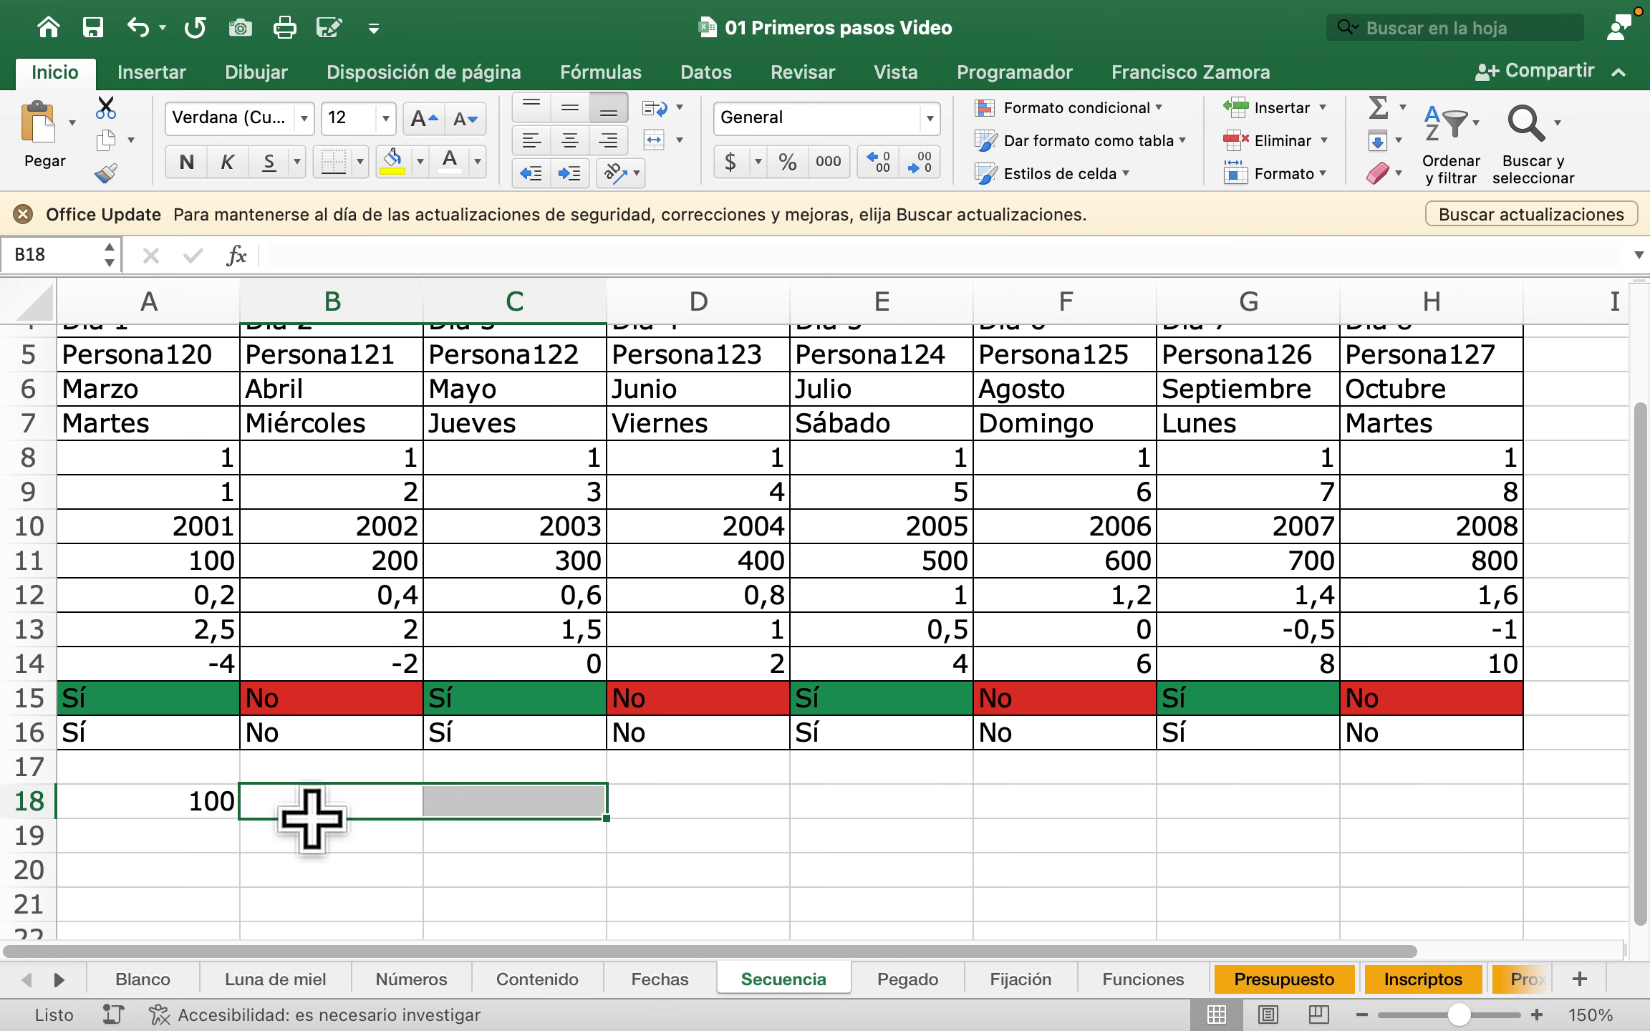
{"action": "left_click", "coordinate": [215, 795]}
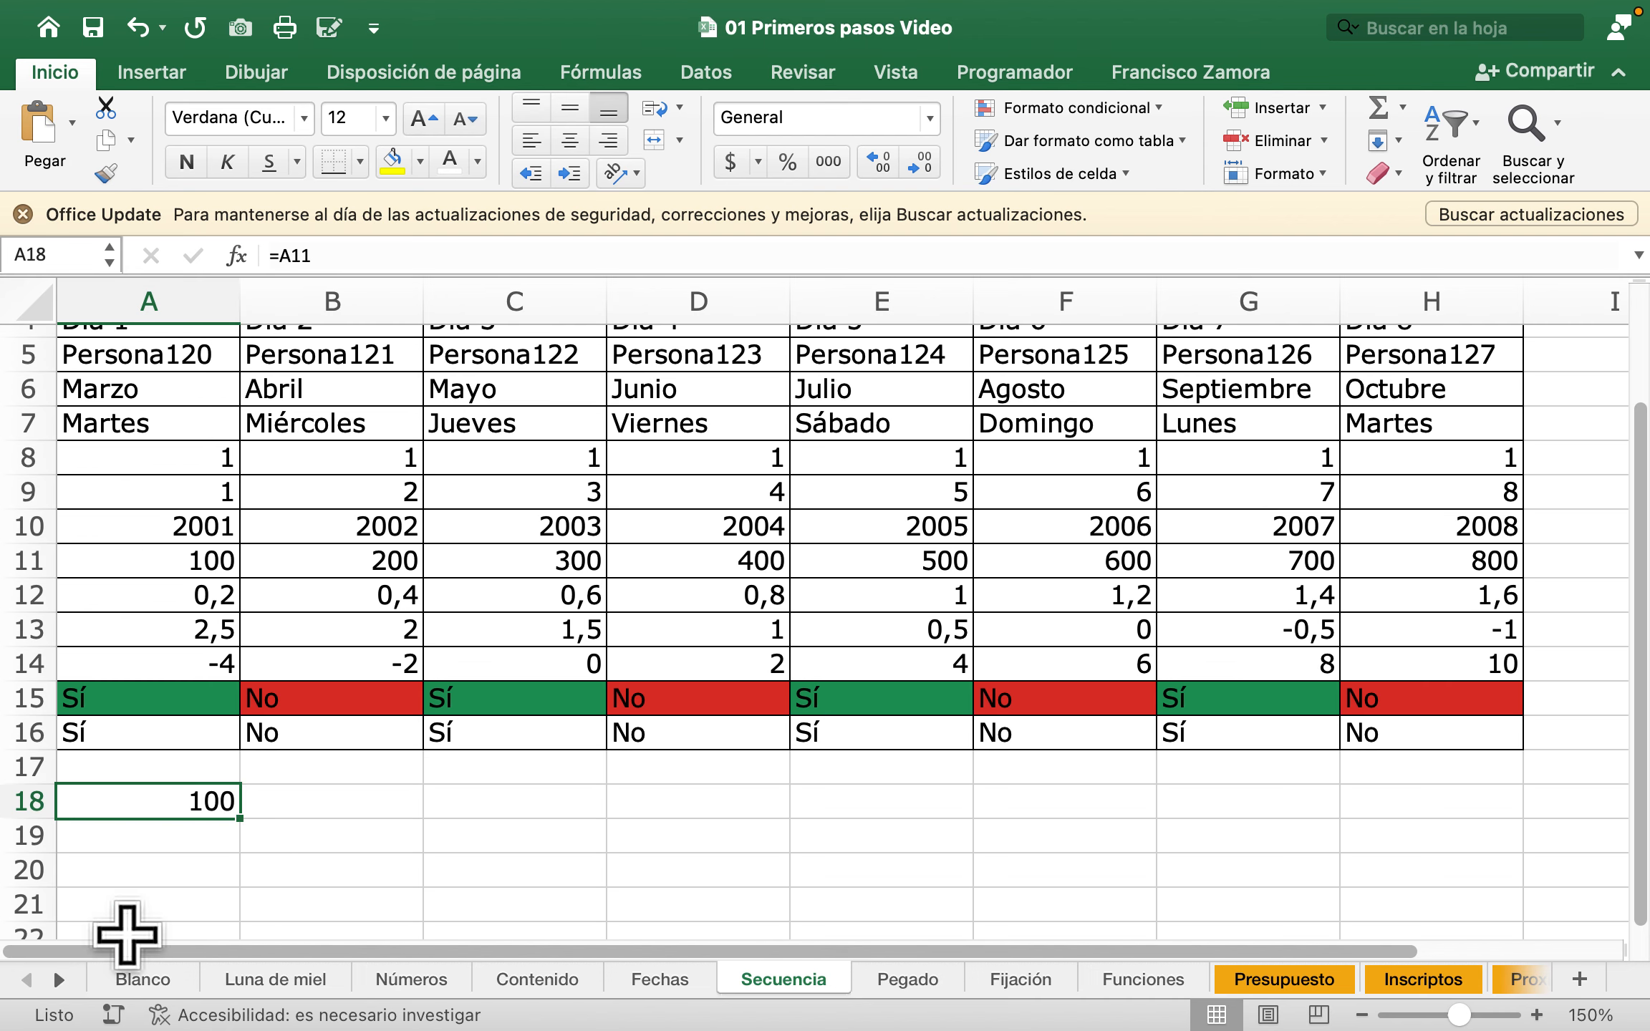
{"action": "right_click", "coordinate": [190, 797]}
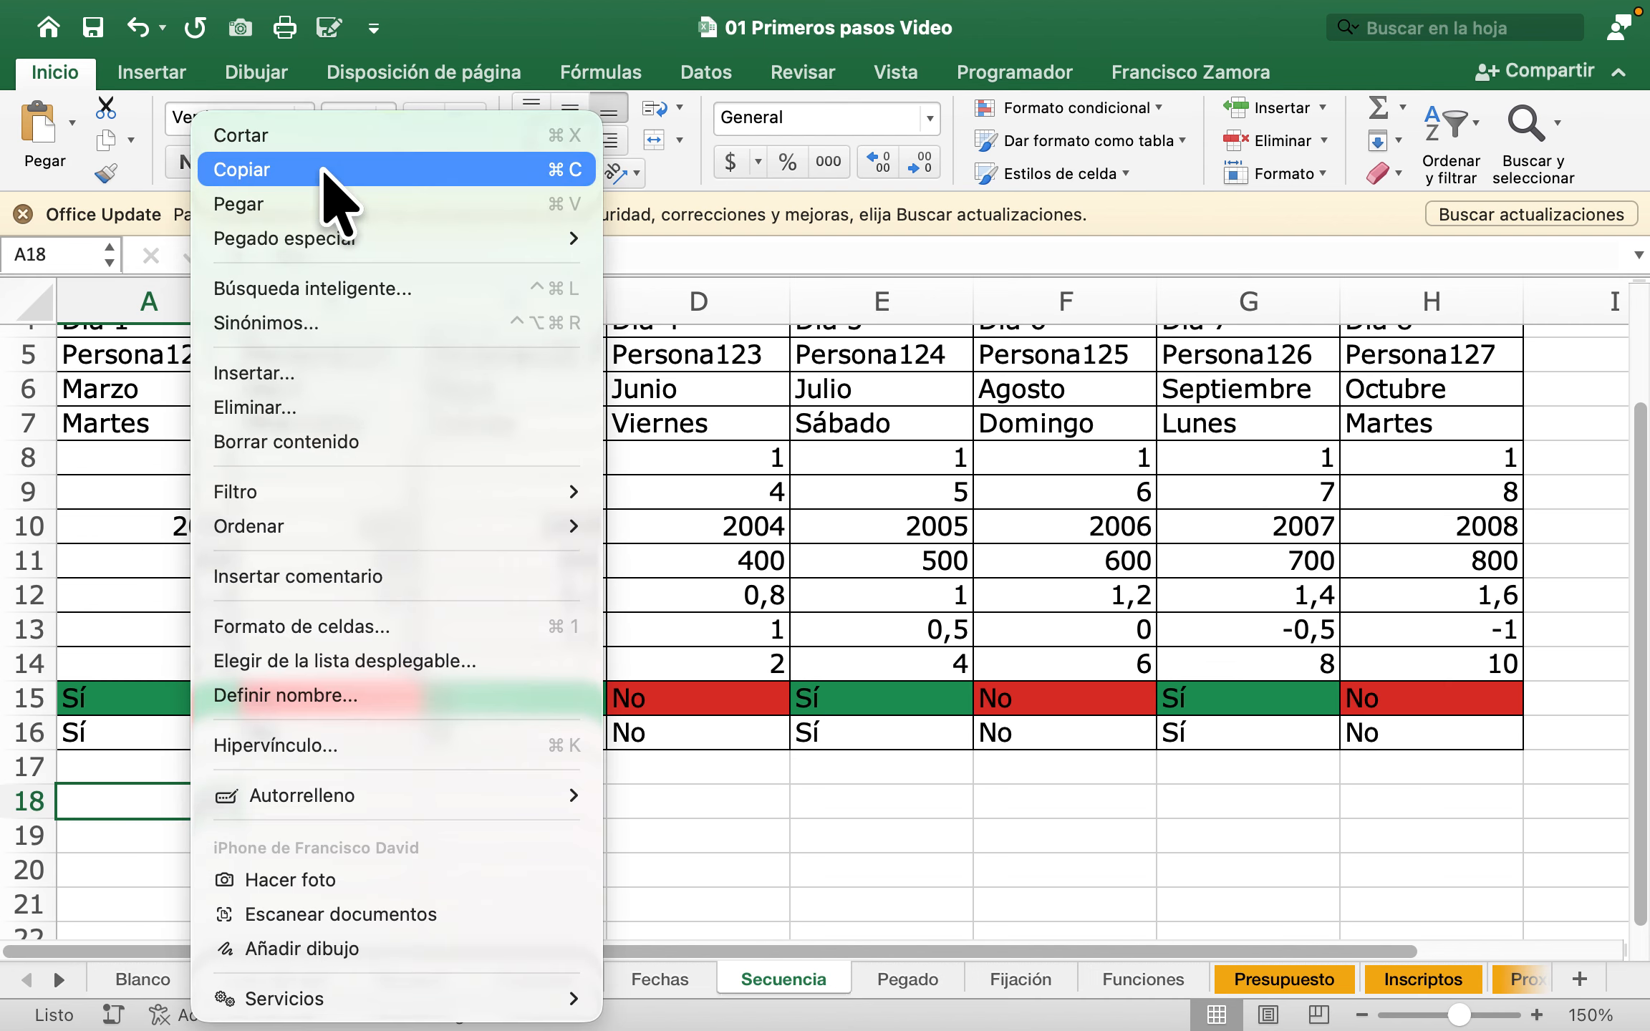
{"action": "key", "text": "Escape"}
{"action": "key", "text": "super+c"}
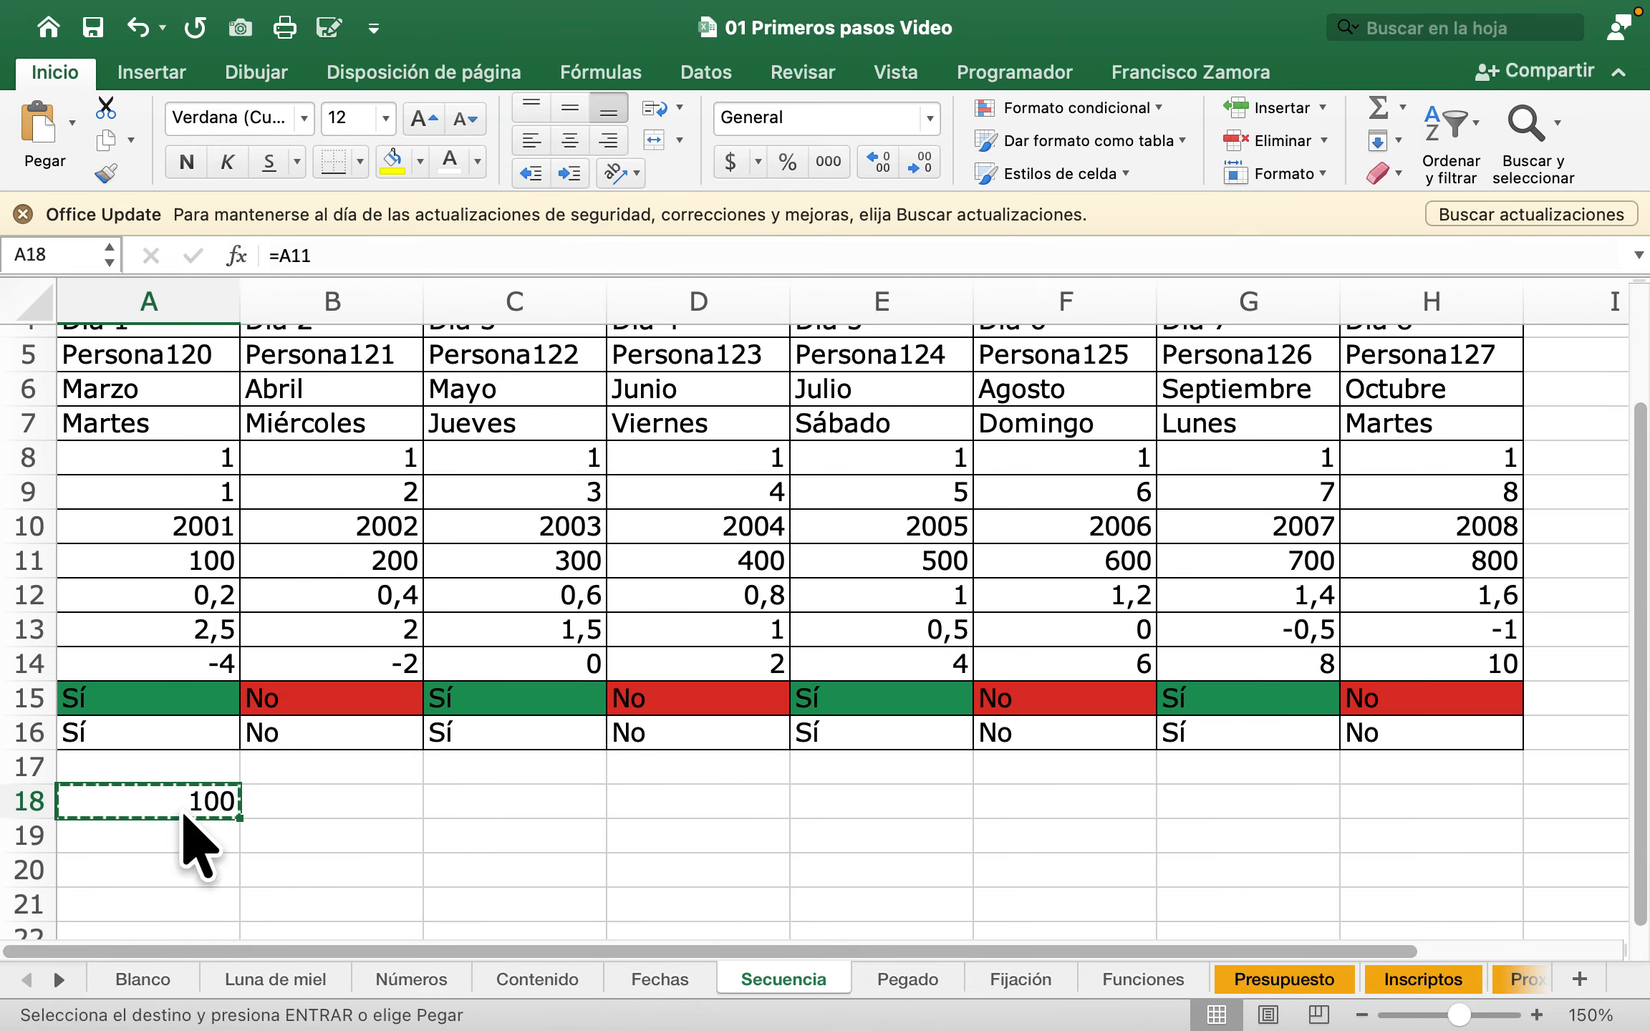
{"action": "left_click", "coordinate": [377, 803]}
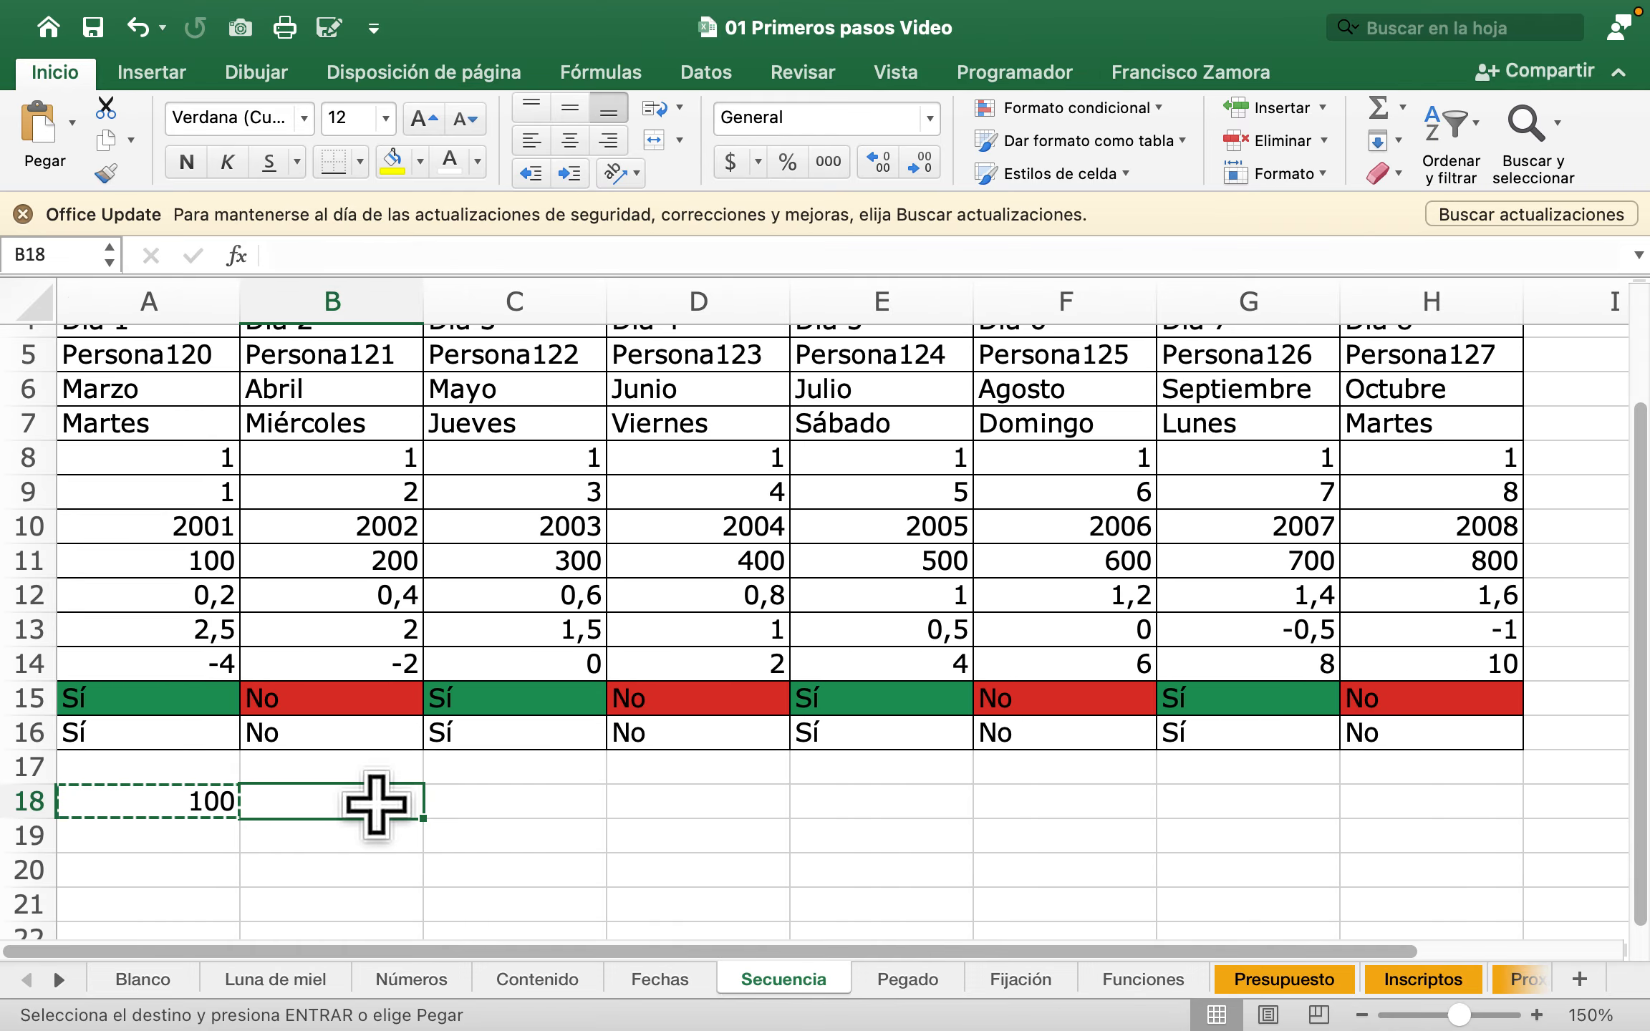
{"action": "key", "text": "super+v"}
{"action": "key", "text": "super+z"}
{"action": "type", "text": "=B11"}
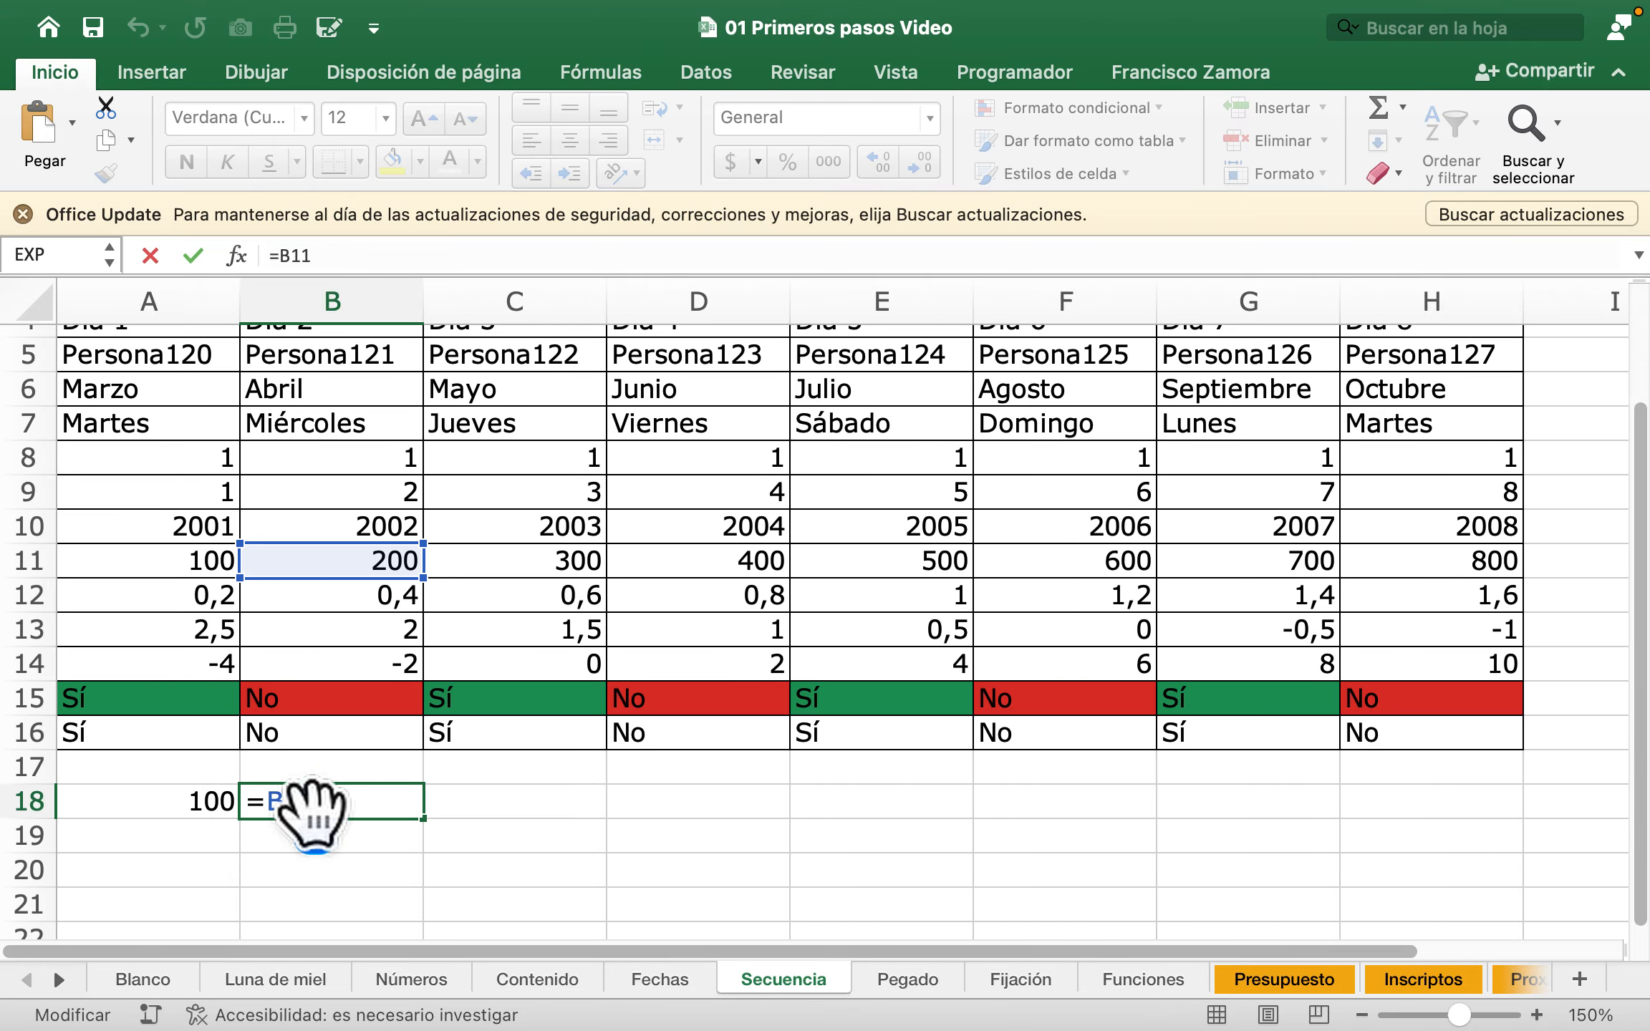
{"action": "key", "text": "Return"}
Step: Copy the formula from A18 into F18
{"action": "left_click", "coordinate": [213, 803]}
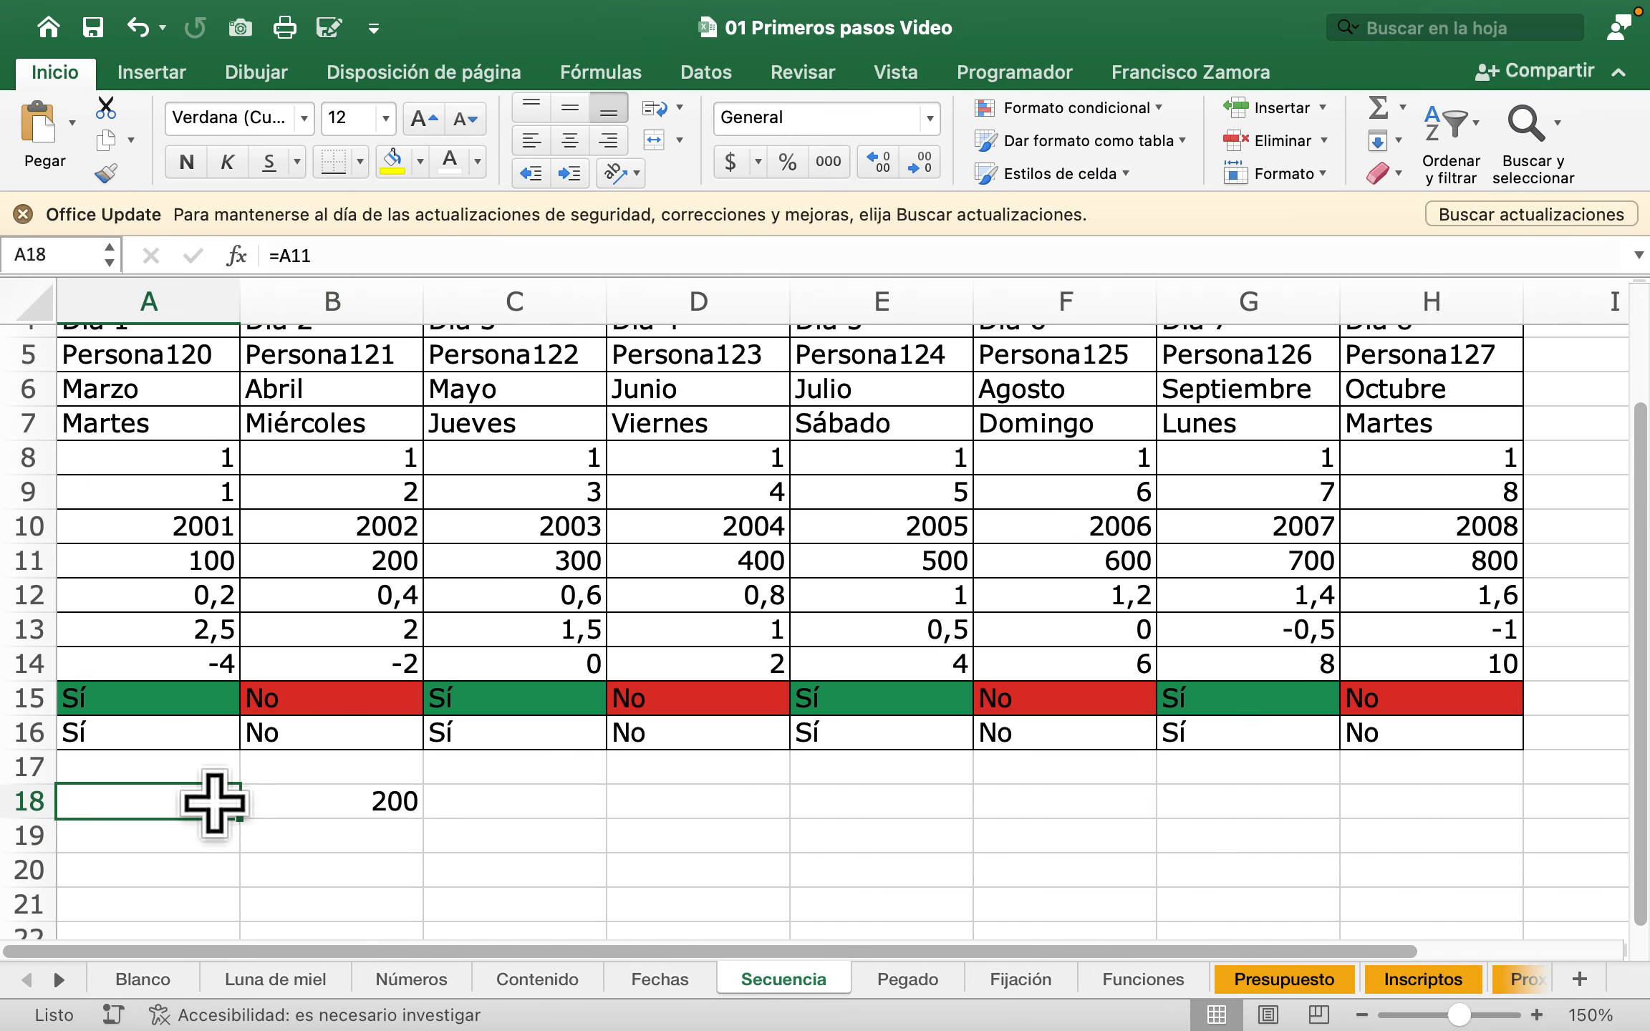
{"action": "key", "text": "super+c"}
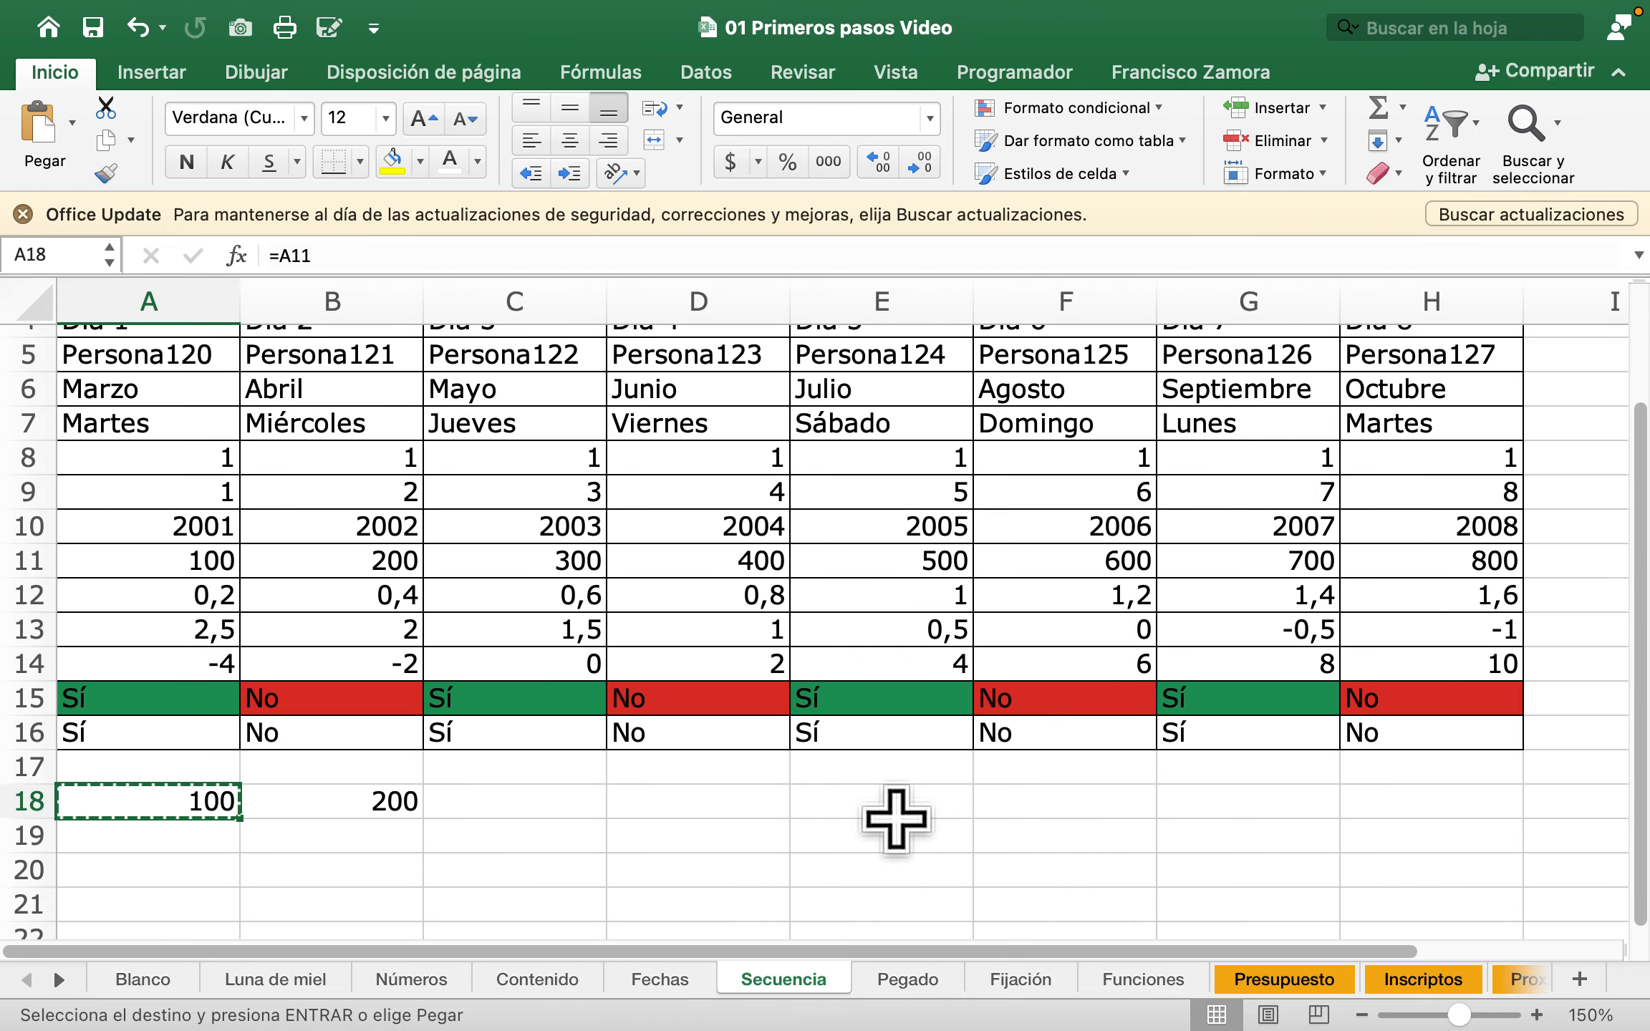
{"action": "left_click", "coordinate": [1051, 803]}
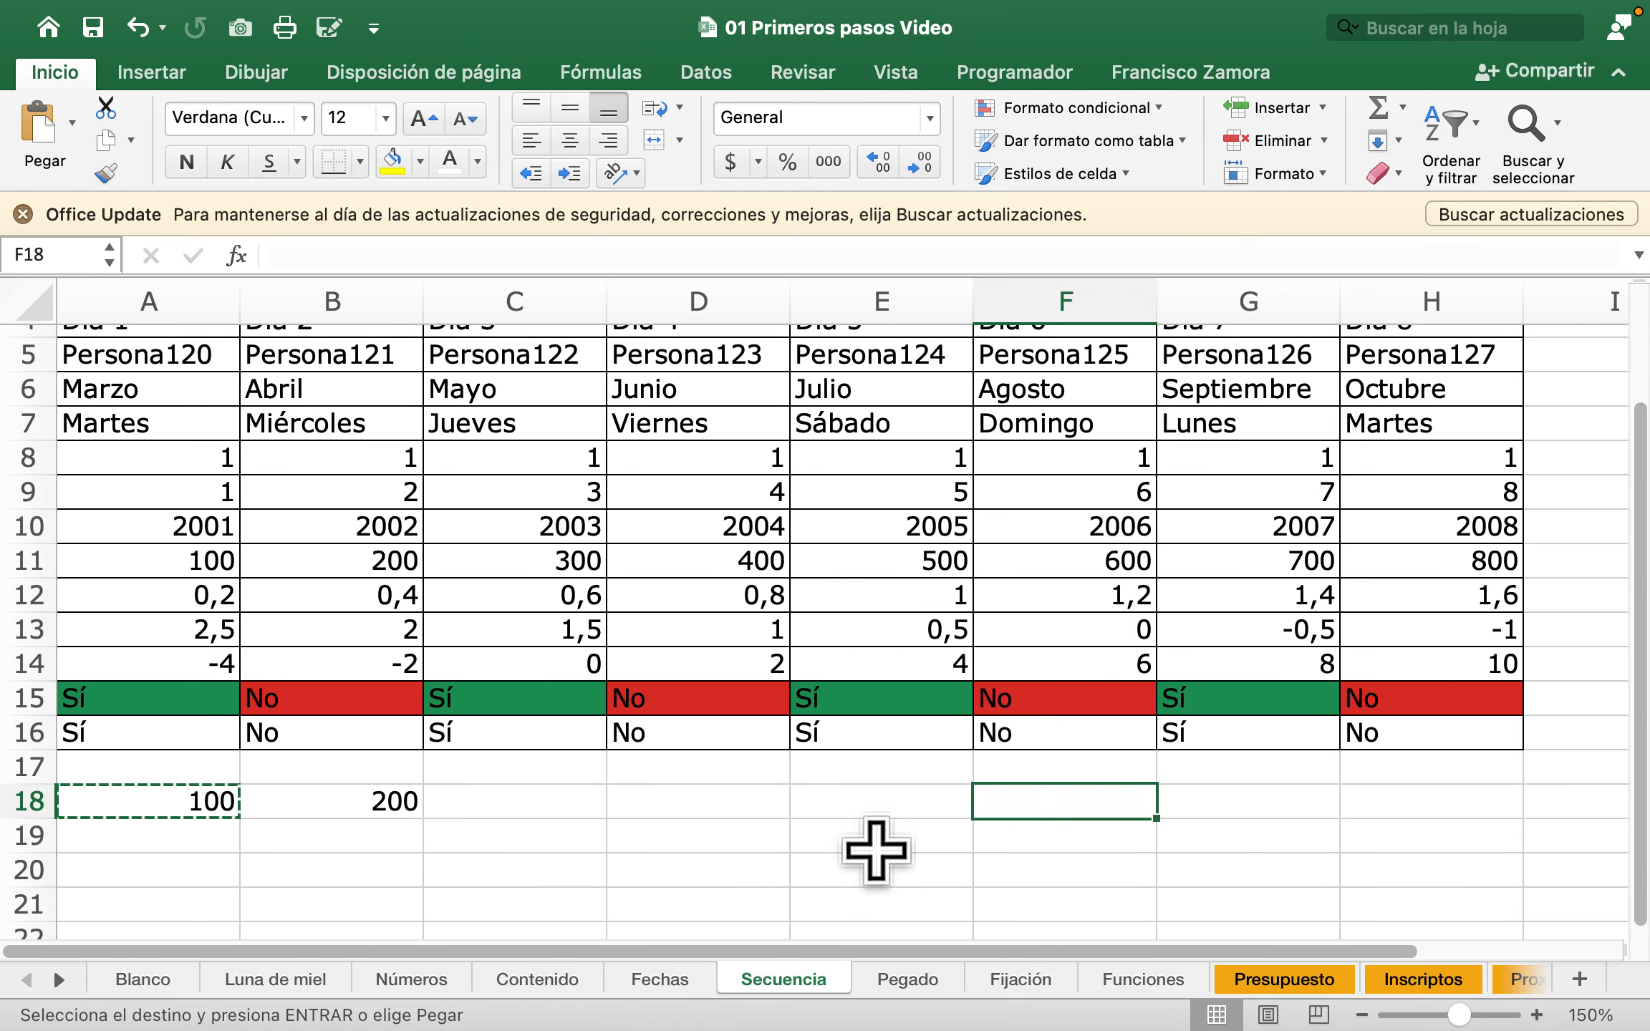
{"action": "key", "text": "super+v"}
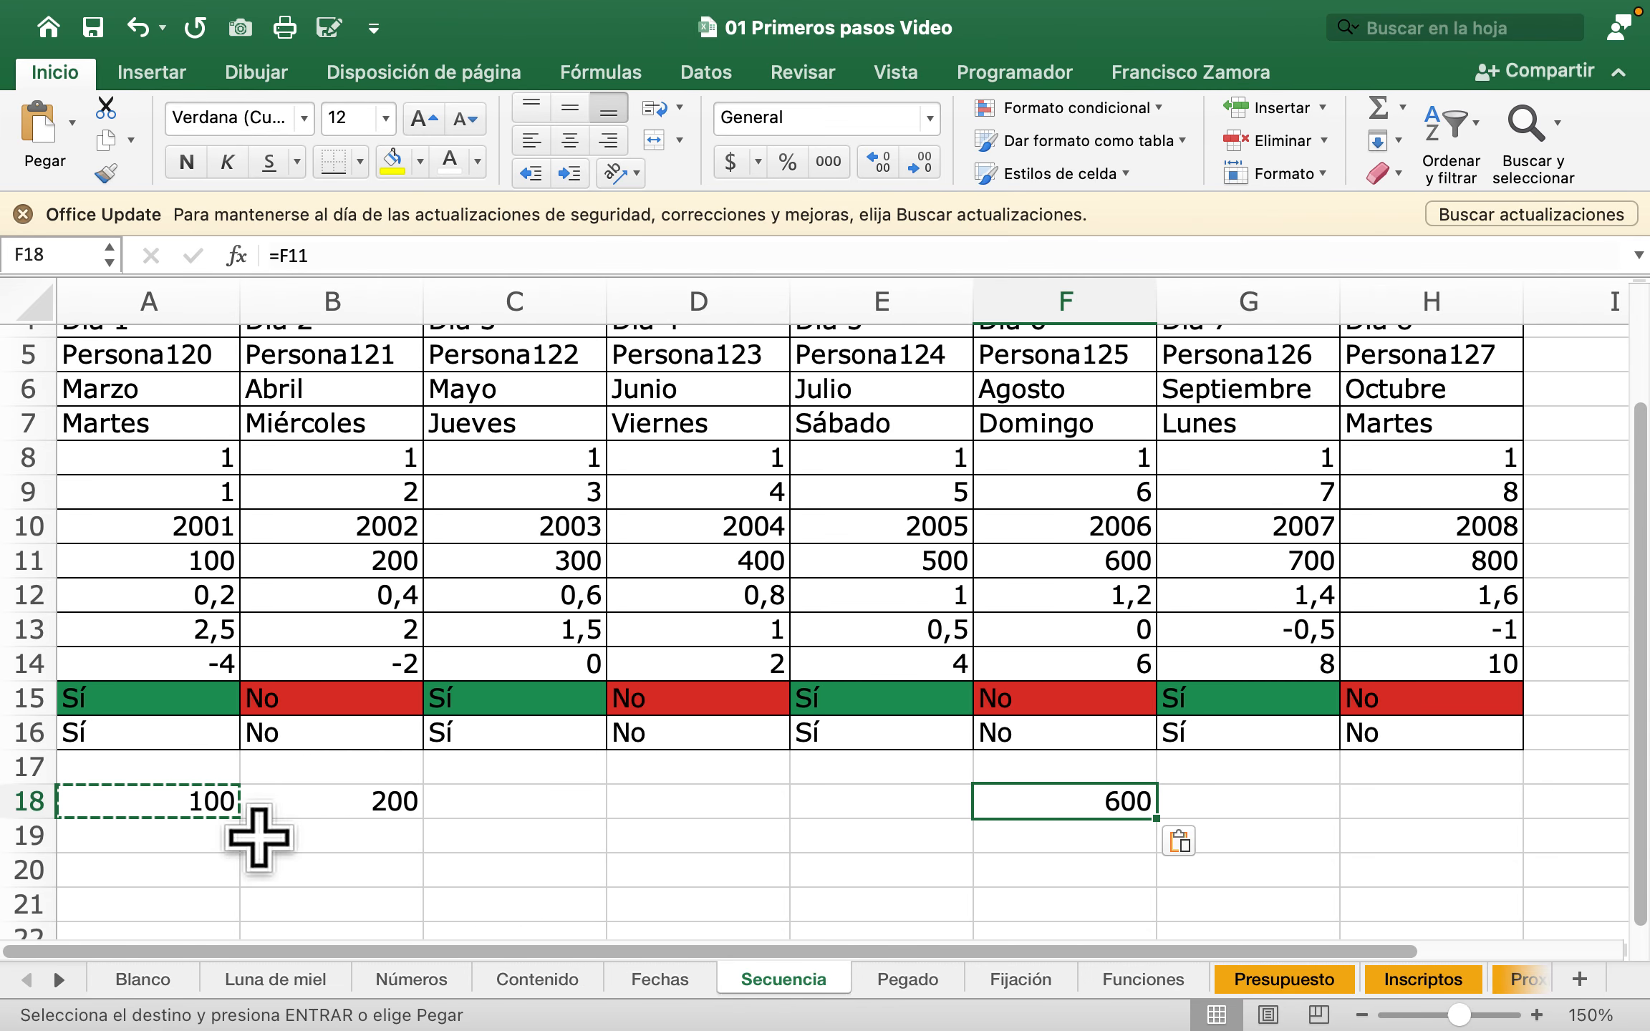
Step: Compare the cell references in the A18 and F18 formulas
{"action": "left_click", "coordinate": [210, 795]}
{"action": "double_click", "coordinate": [179, 802]}
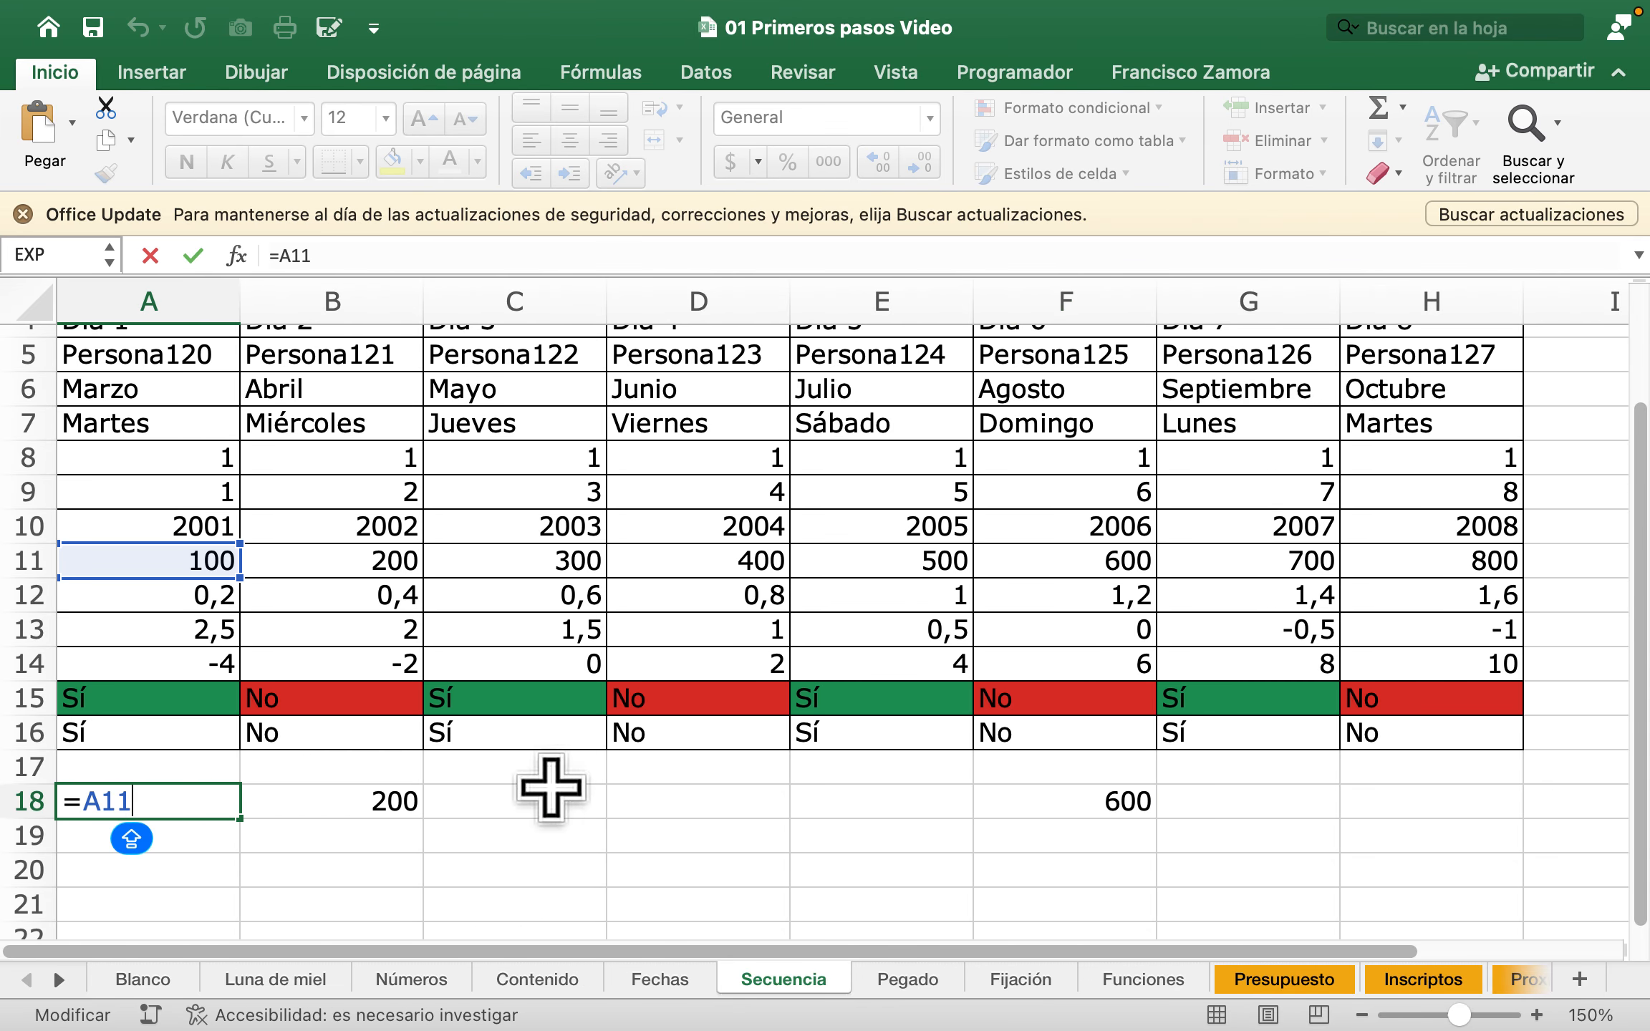
{"action": "key", "text": "Escape"}
{"action": "double_click", "coordinate": [1121, 801]}
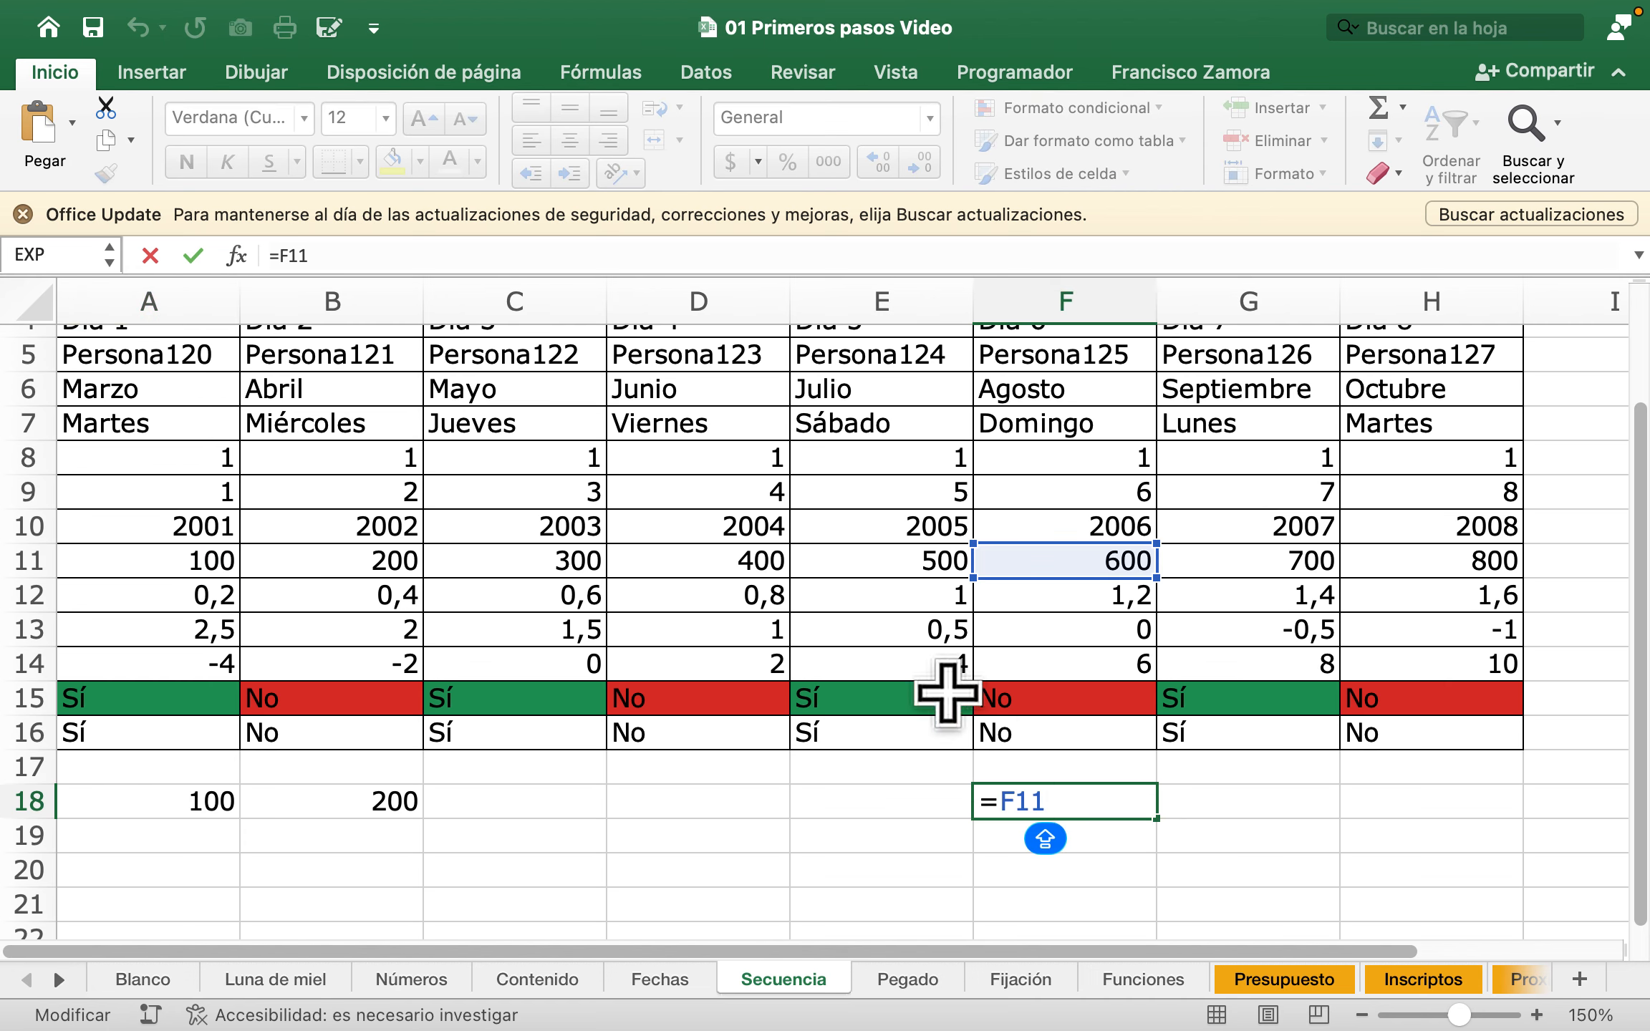
{"action": "key", "text": "Return"}
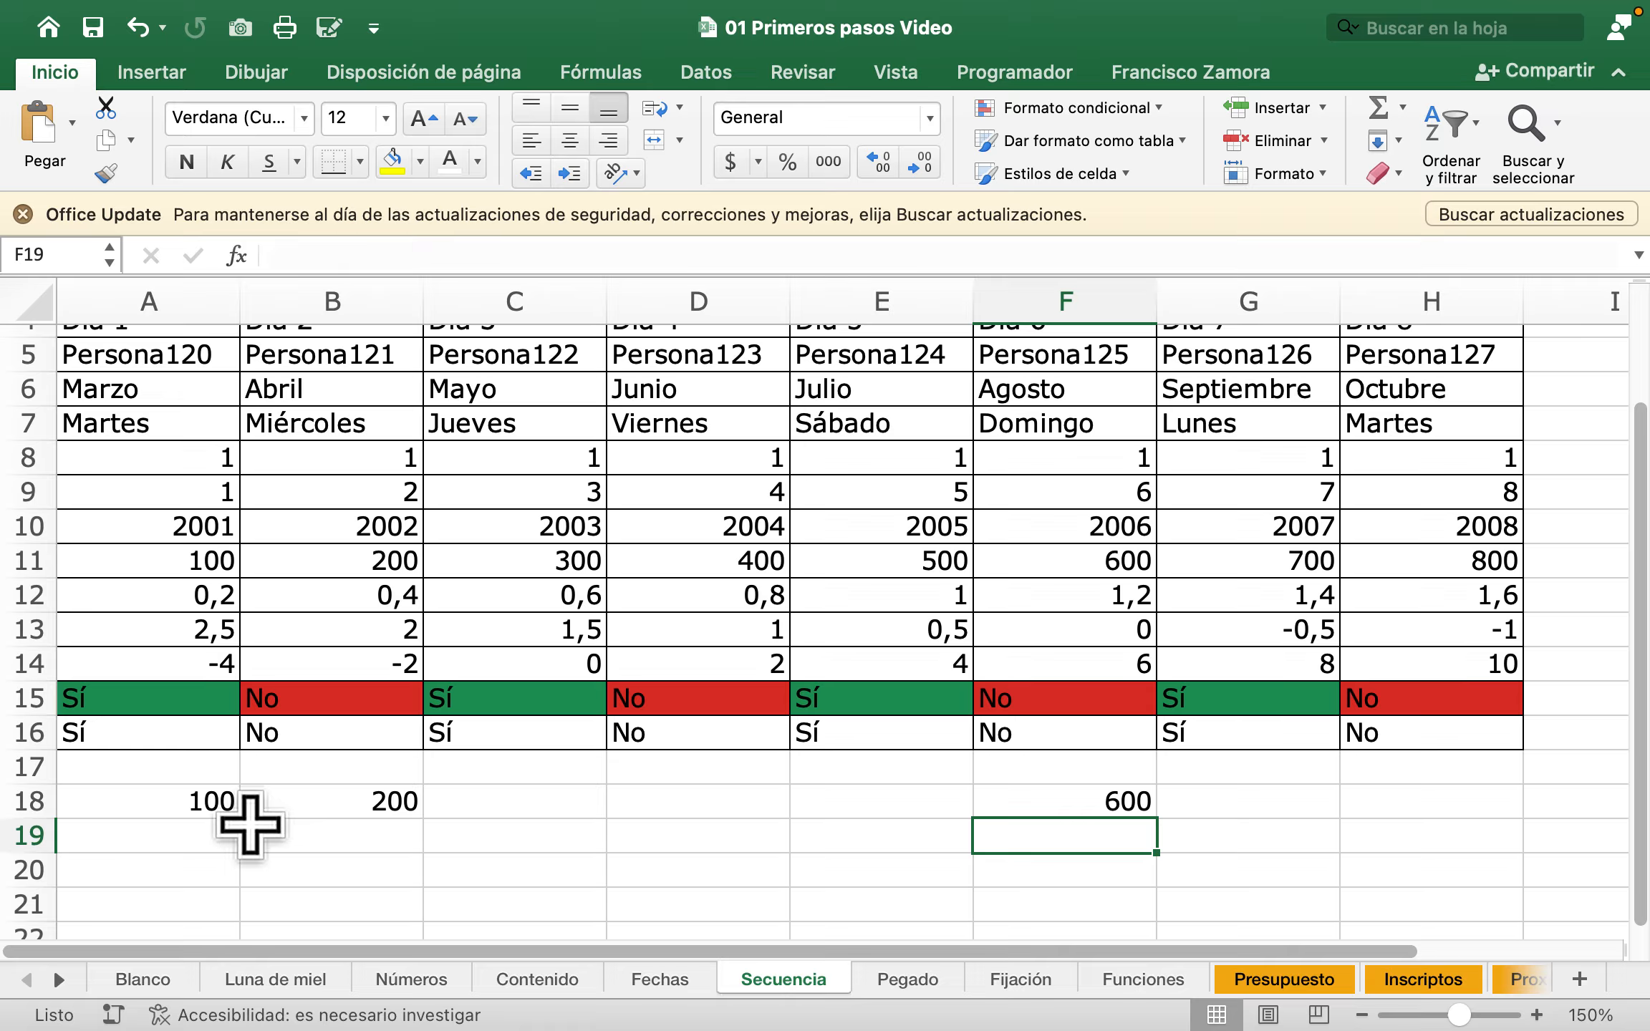
Step: Copy the formula from B18 into C20, two rows down and one column over
{"action": "left_click", "coordinate": [350, 801]}
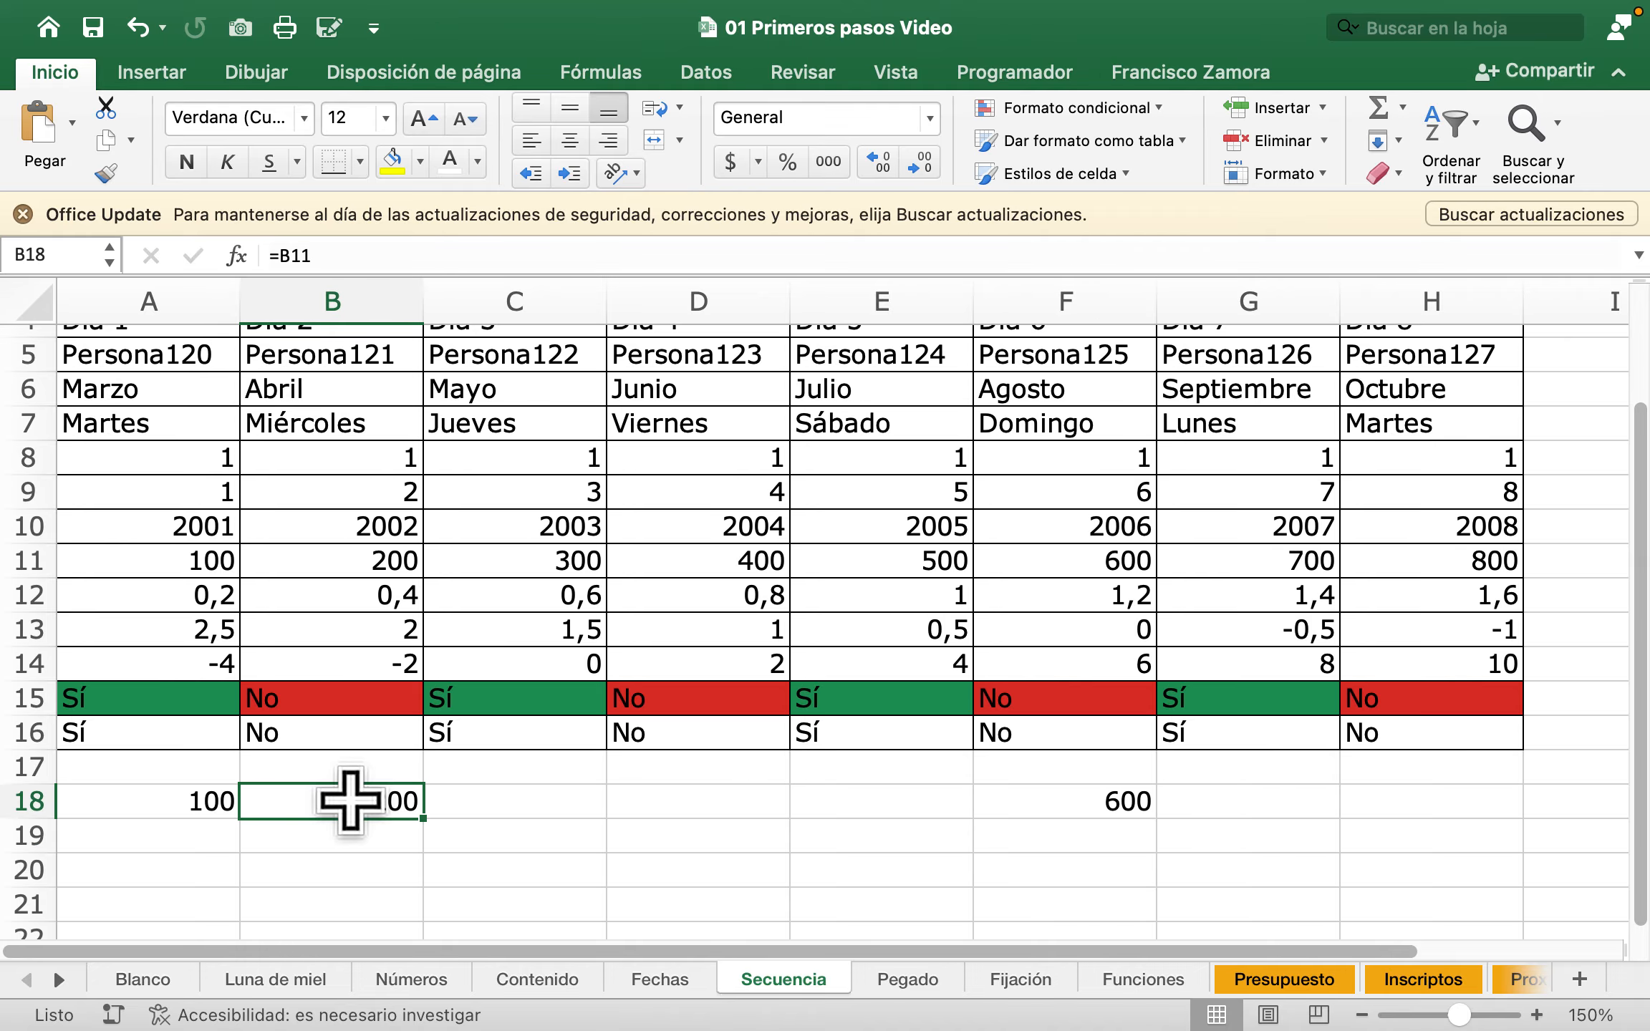
{"action": "key", "text": "super+c"}
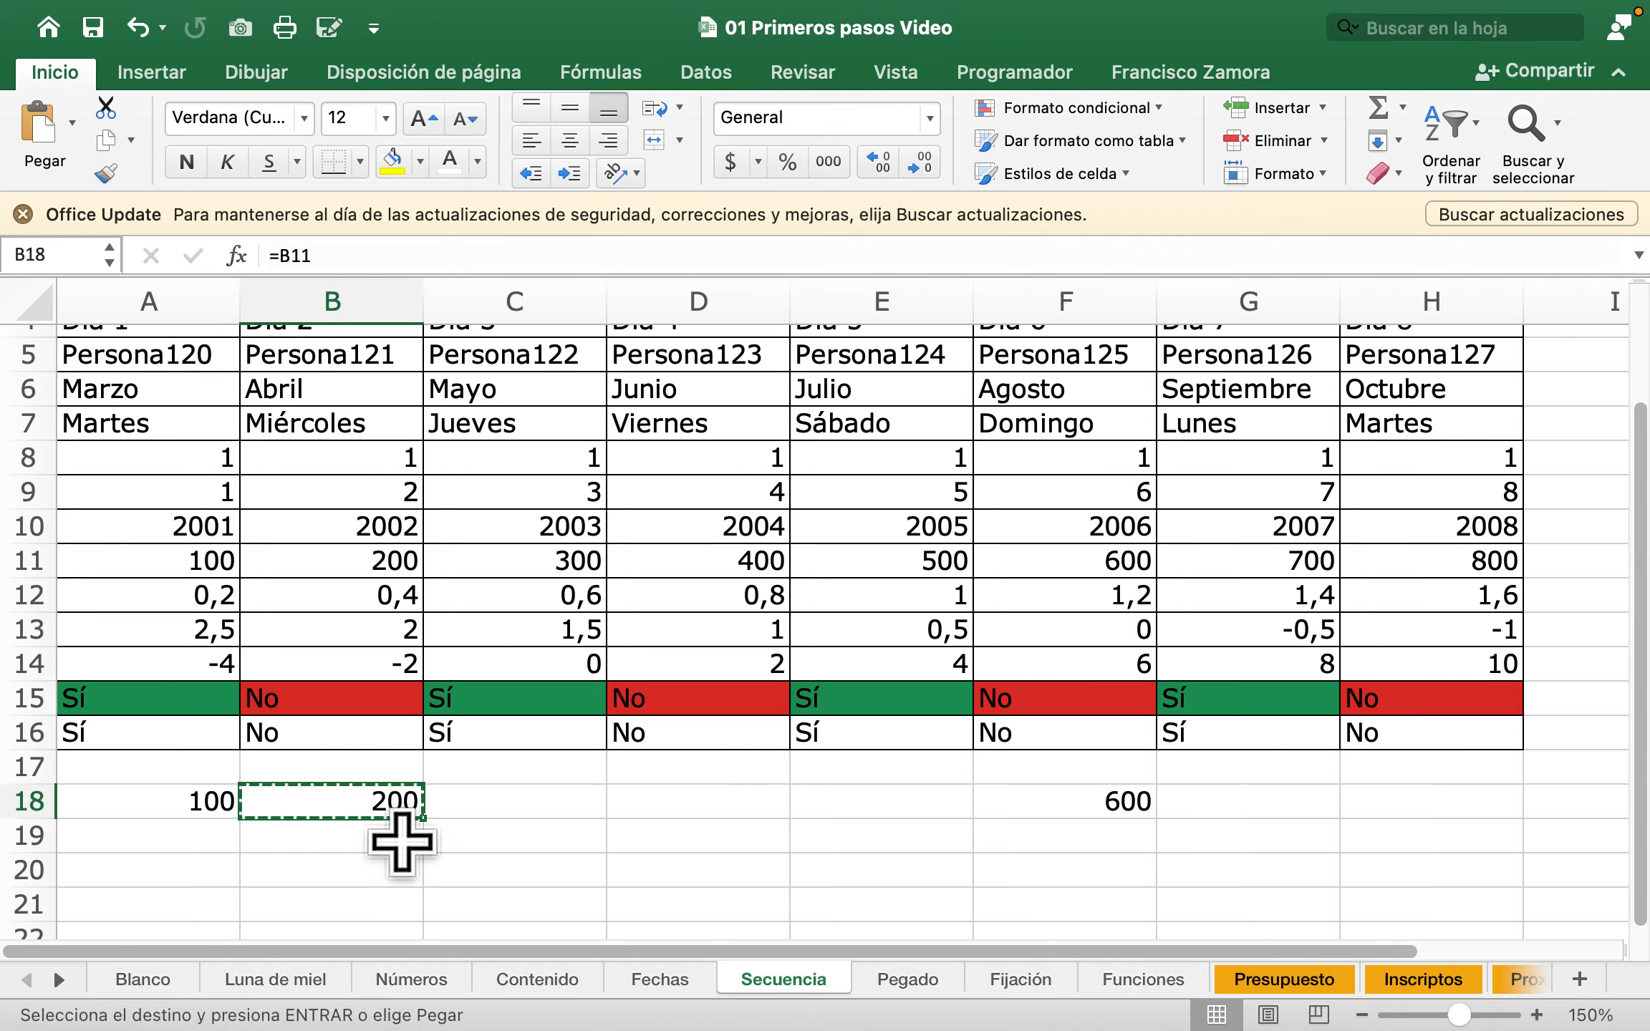
{"action": "left_click", "coordinate": [380, 845]}
{"action": "left_click", "coordinate": [394, 865]}
{"action": "left_click", "coordinate": [526, 863]}
{"action": "key", "text": "super+v"}
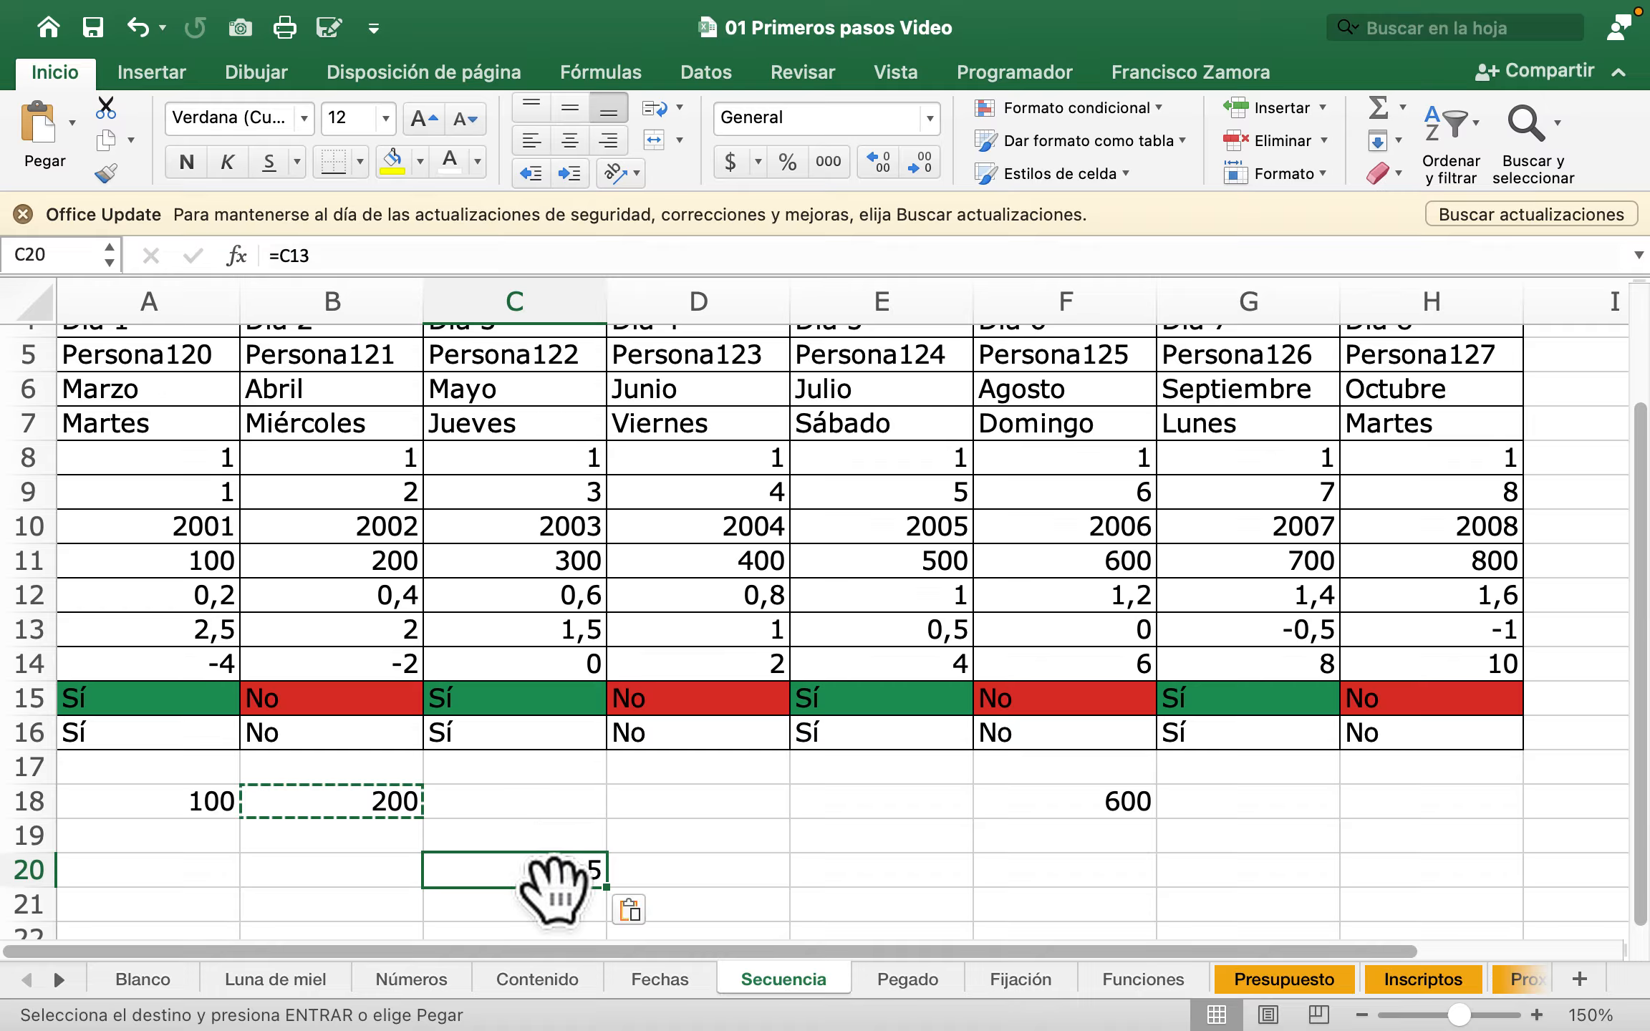
Step: Compare the cell references in the C20 and B18 formulas
{"action": "double_click", "coordinate": [546, 868]}
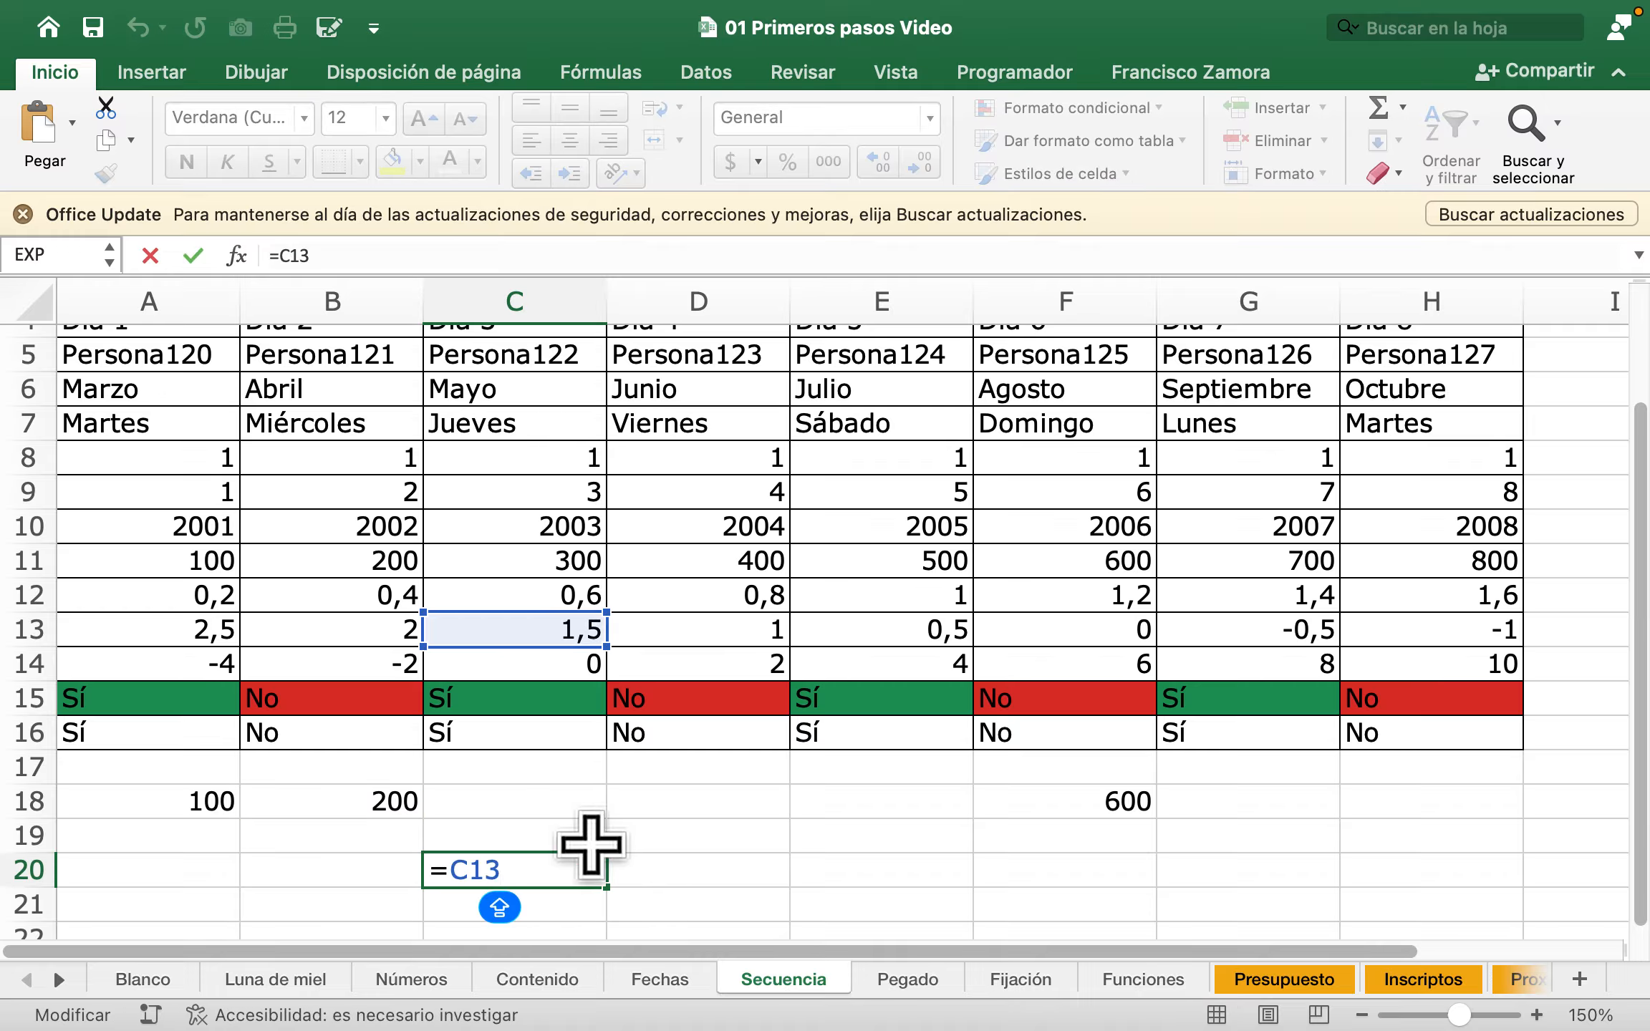
{"action": "key", "text": "Escape"}
{"action": "double_click", "coordinate": [380, 806]}
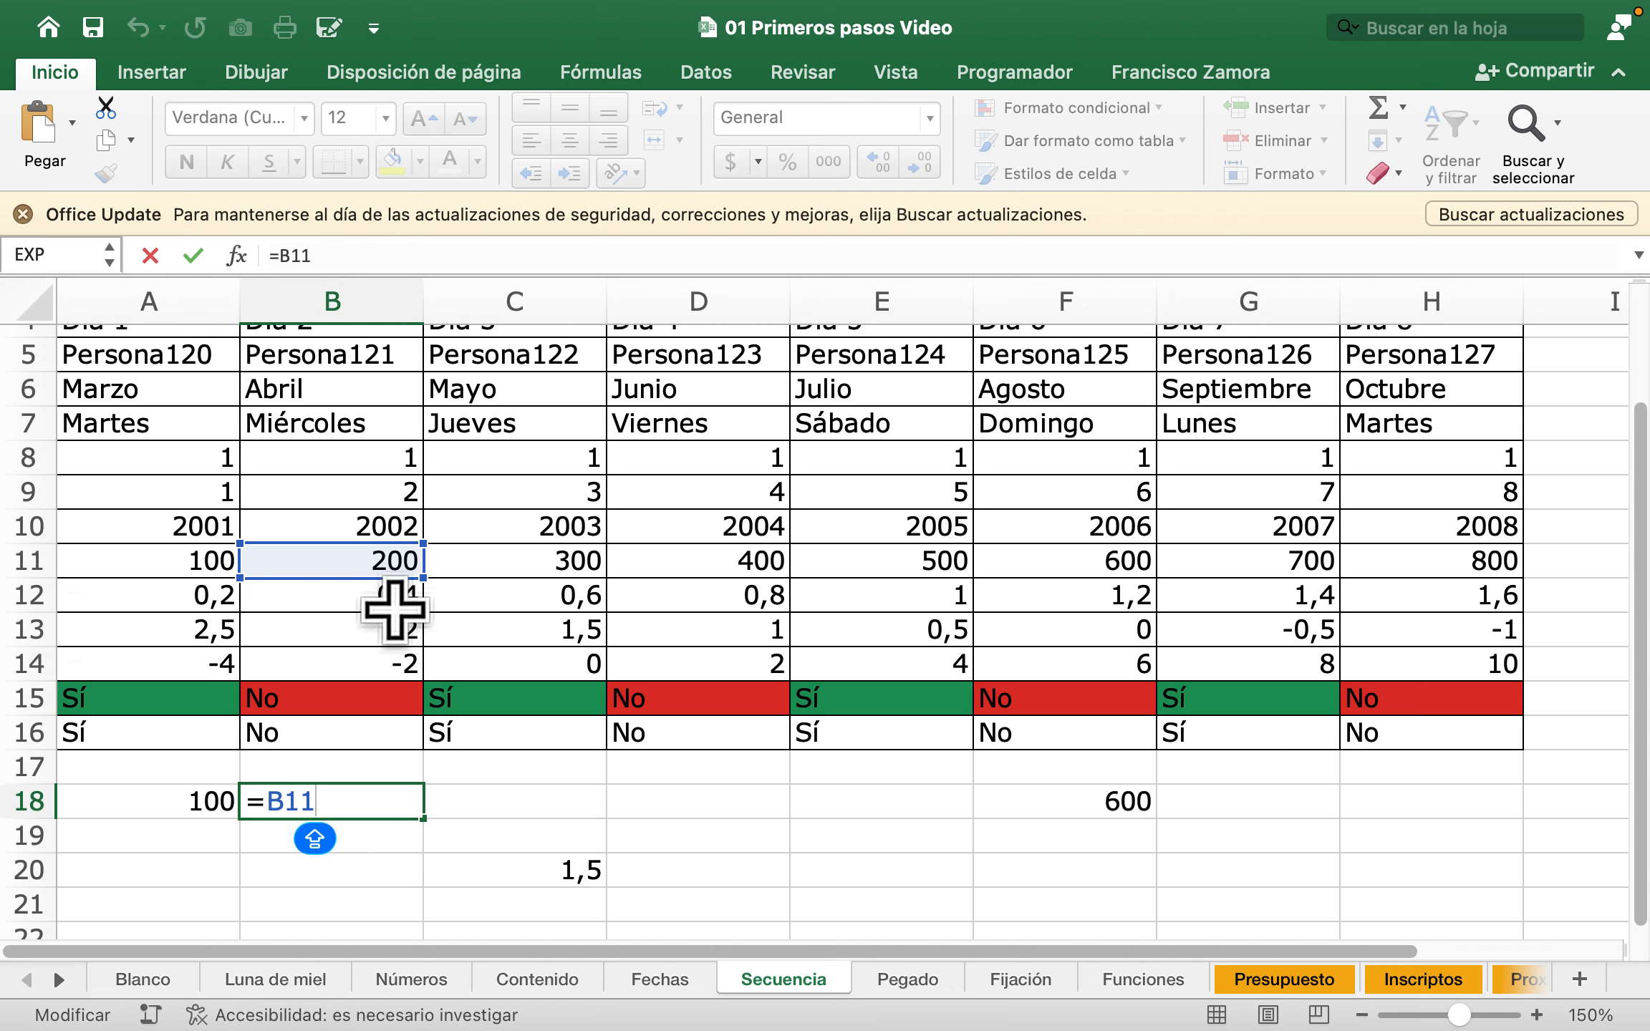
{"action": "key", "text": "Return"}
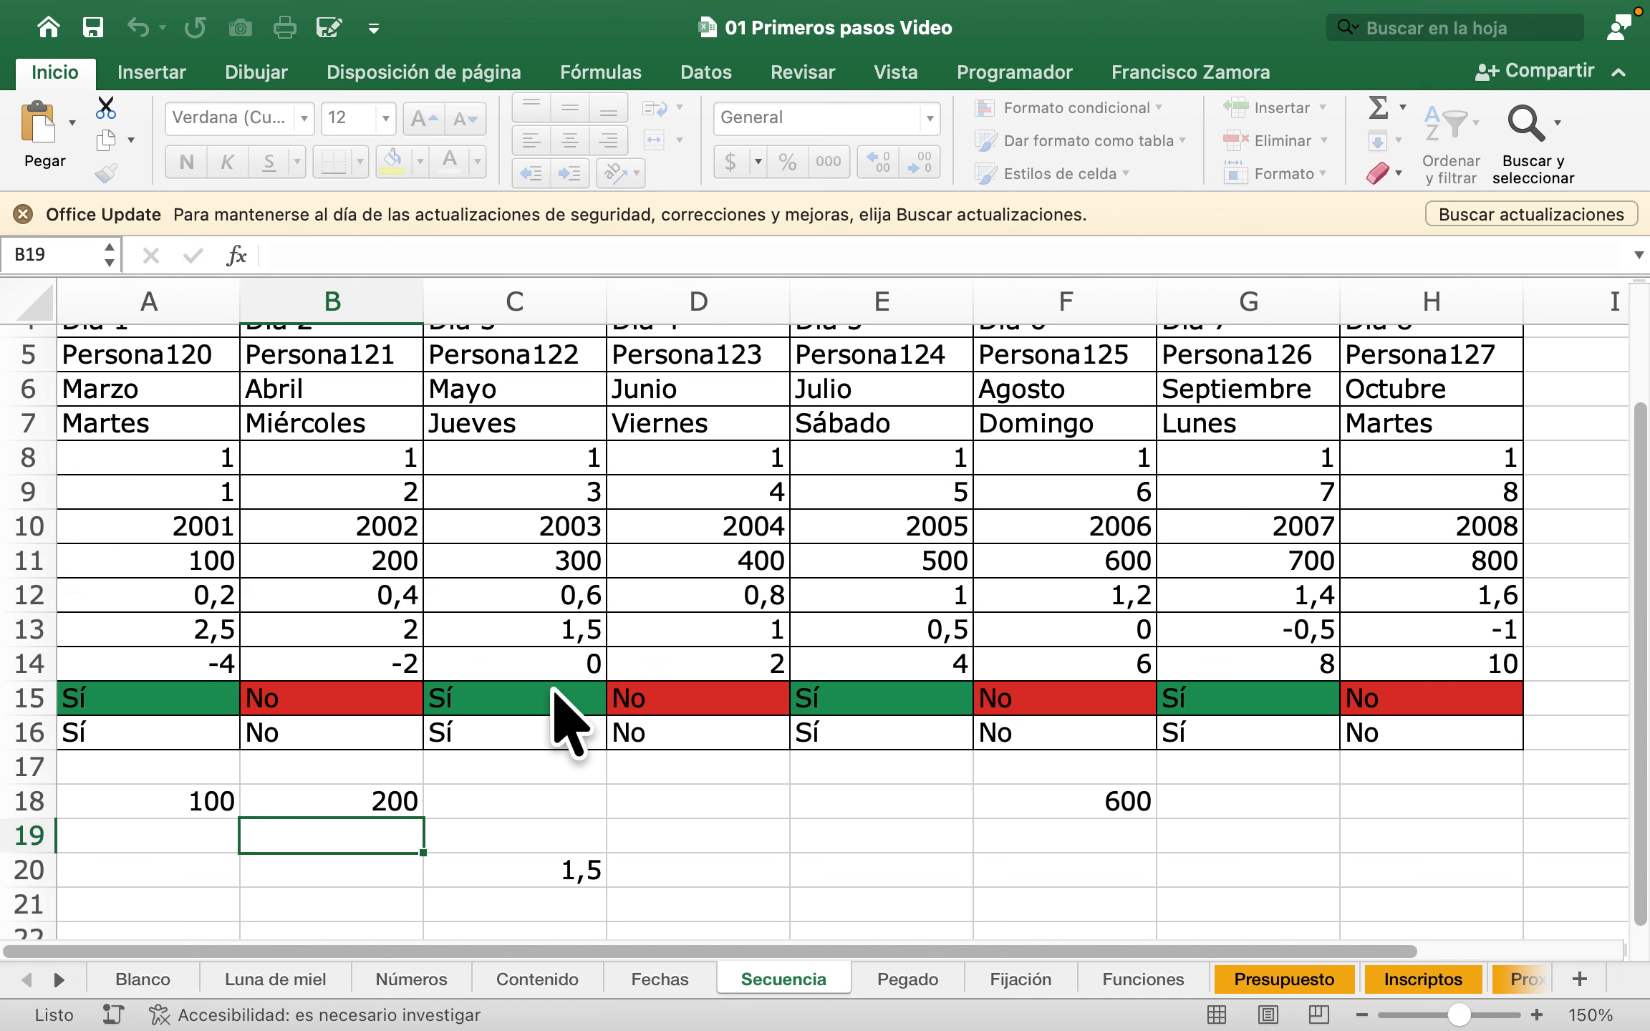
{"action": "double_click", "coordinate": [530, 869]}
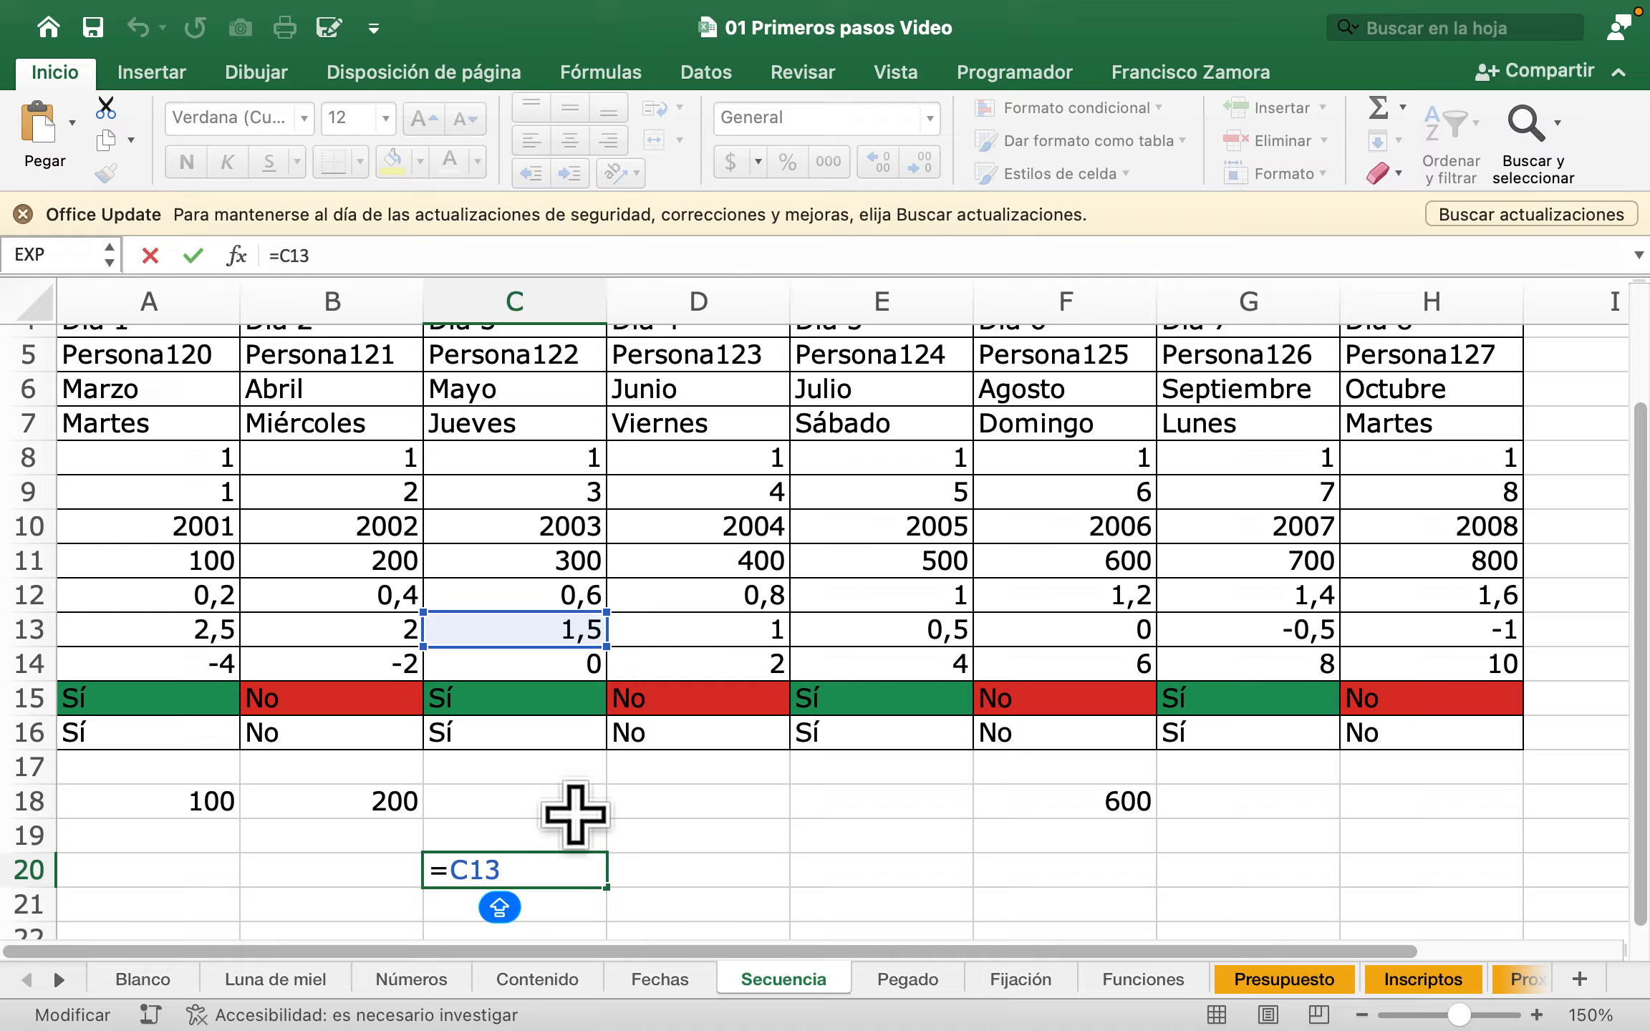
{"action": "key", "text": "Return"}
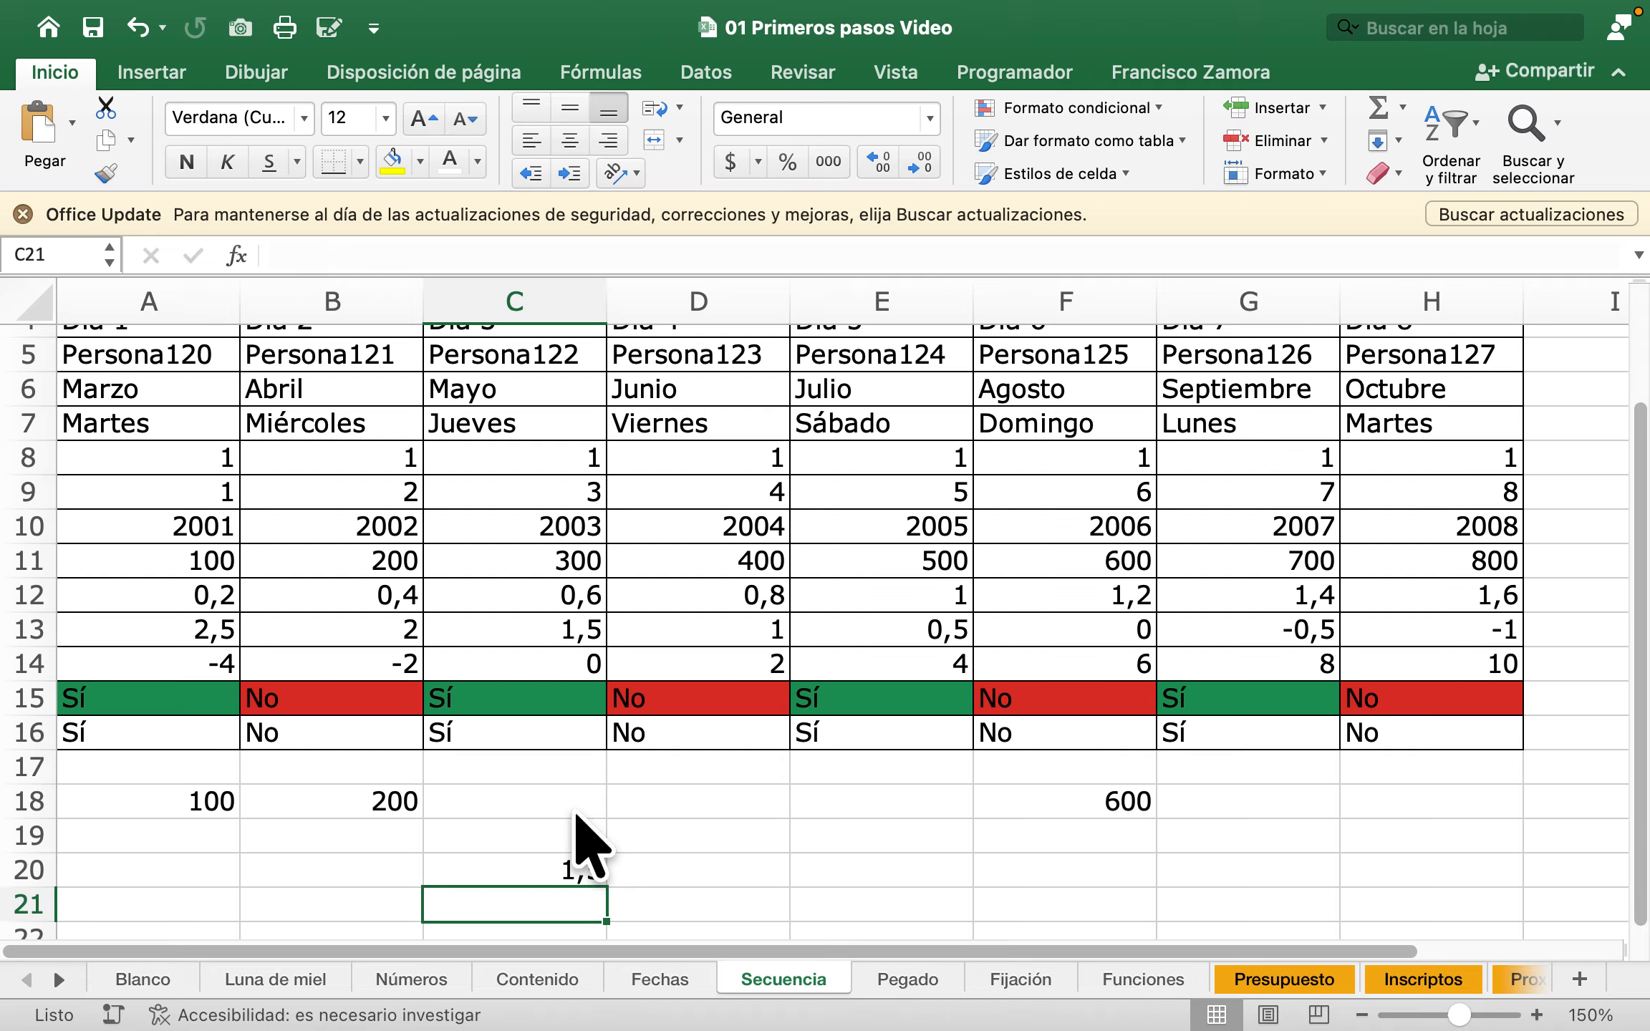
{"action": "scroll", "coordinate": [560, 748], "scroll_direction": "up", "scroll_amount": 1}
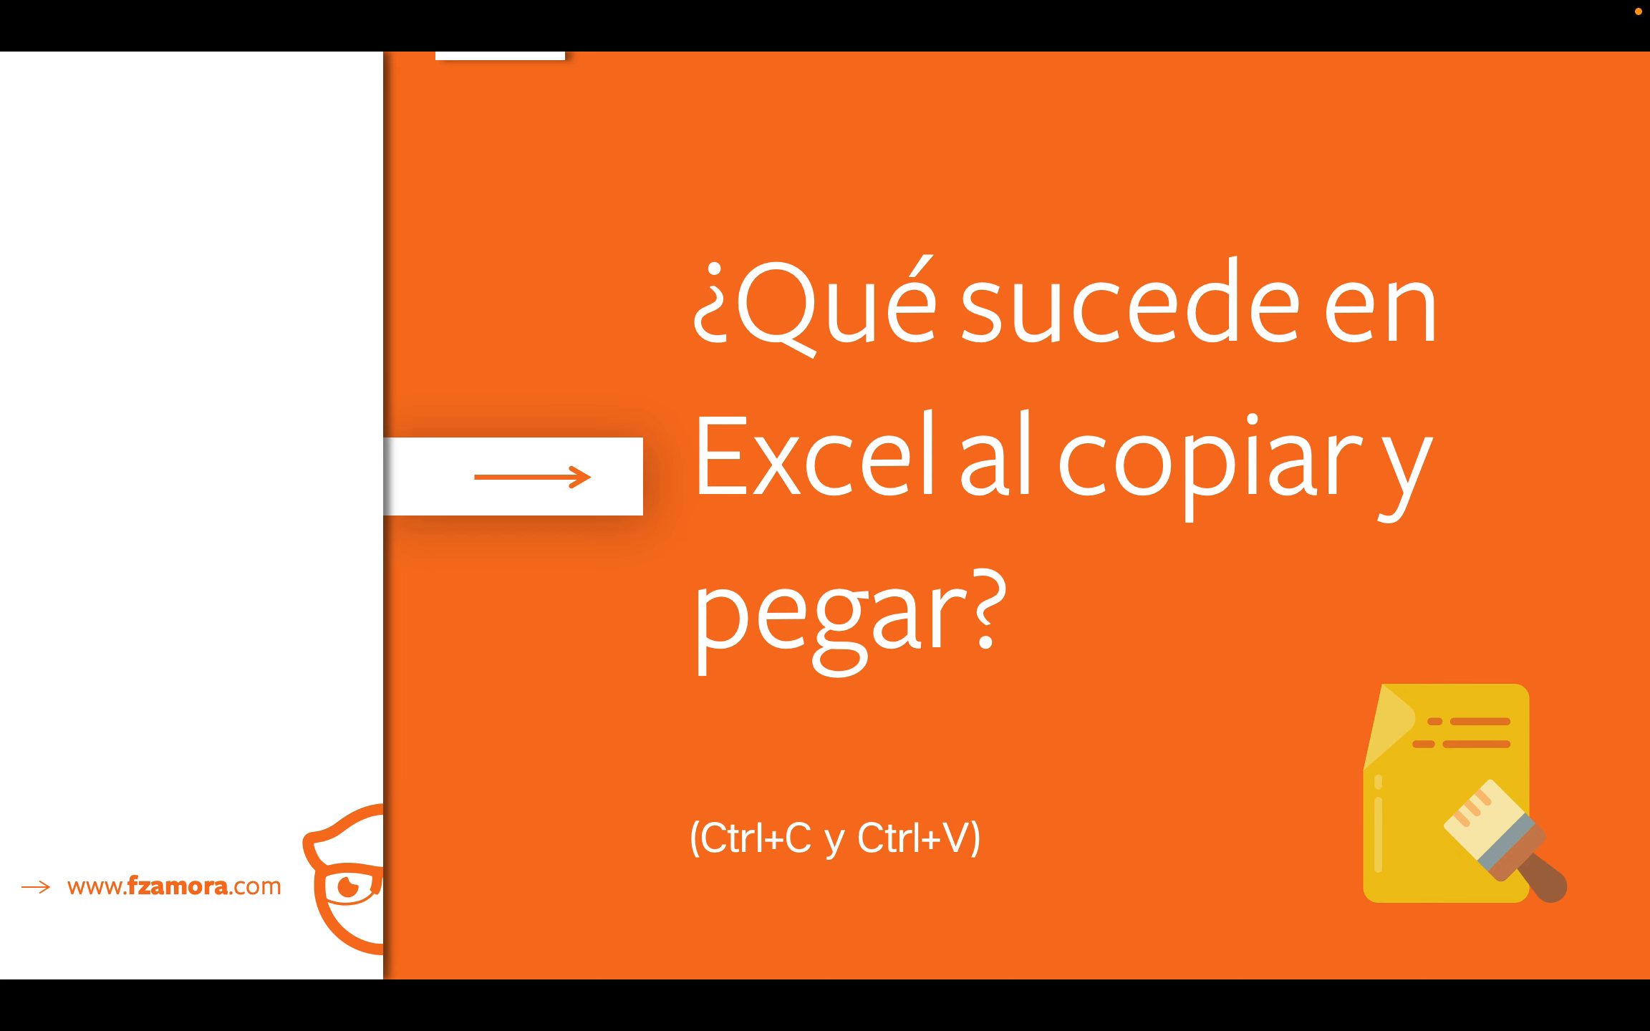
Step: Check the reference in the A18 formula and review the slide on what happens when copying and pasting
{"action": "key", "text": "Right"}
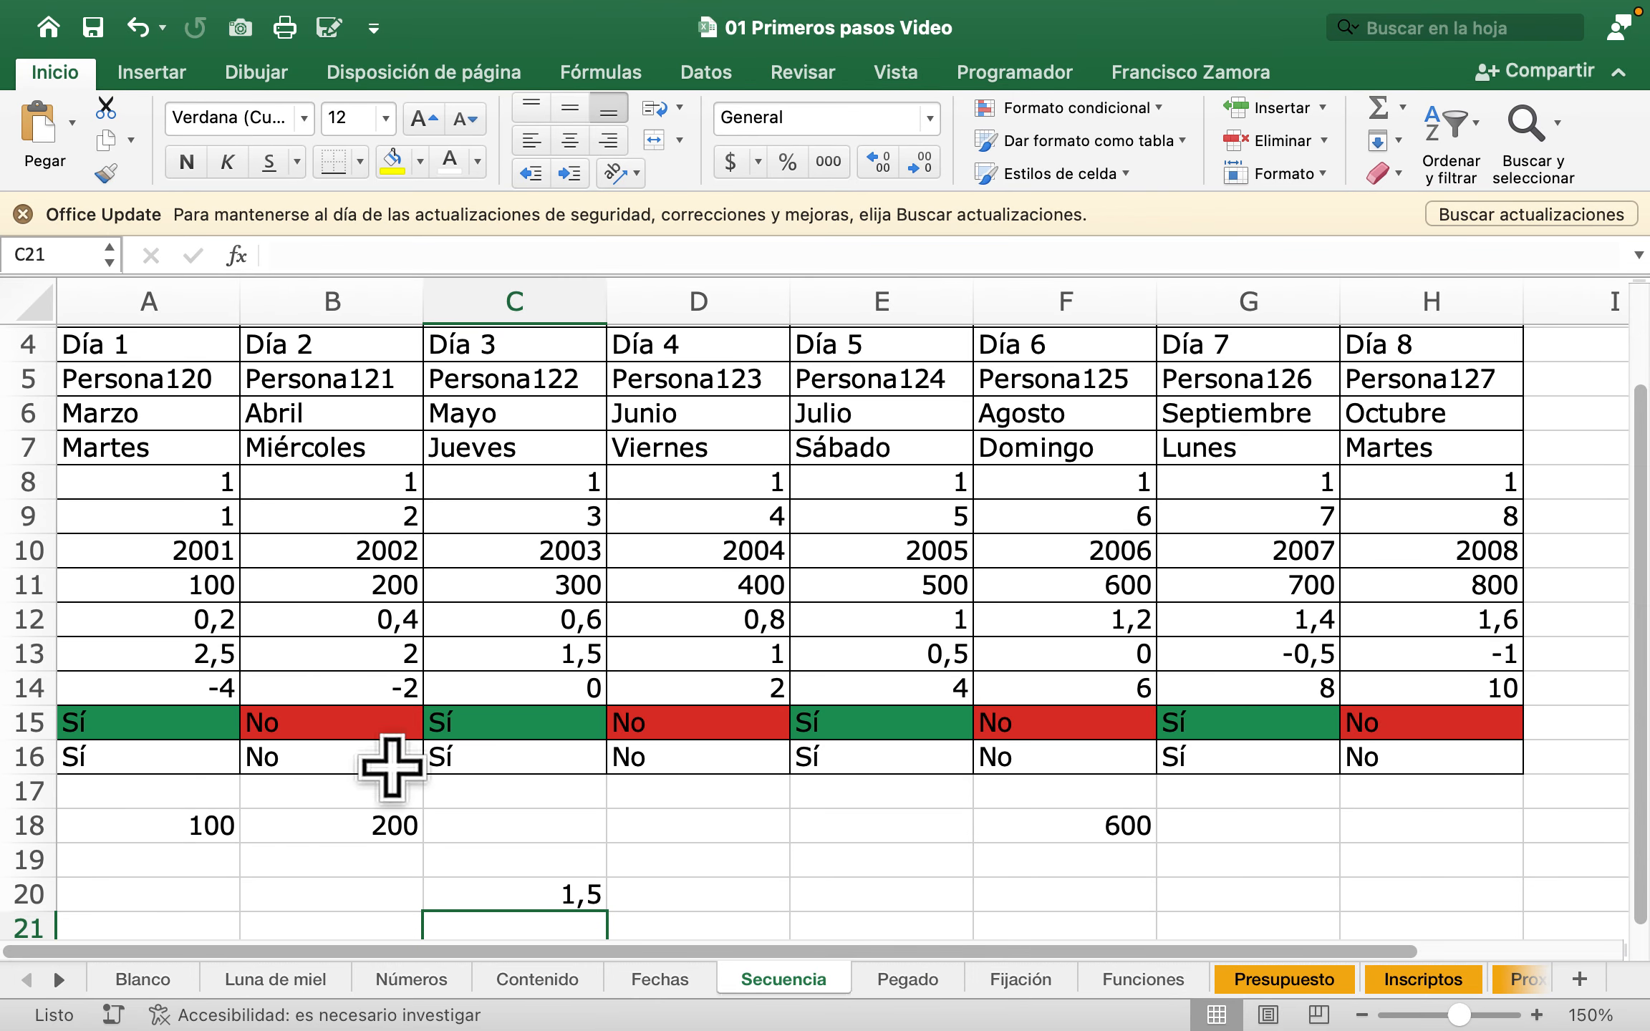
{"action": "double_click", "coordinate": [182, 813]}
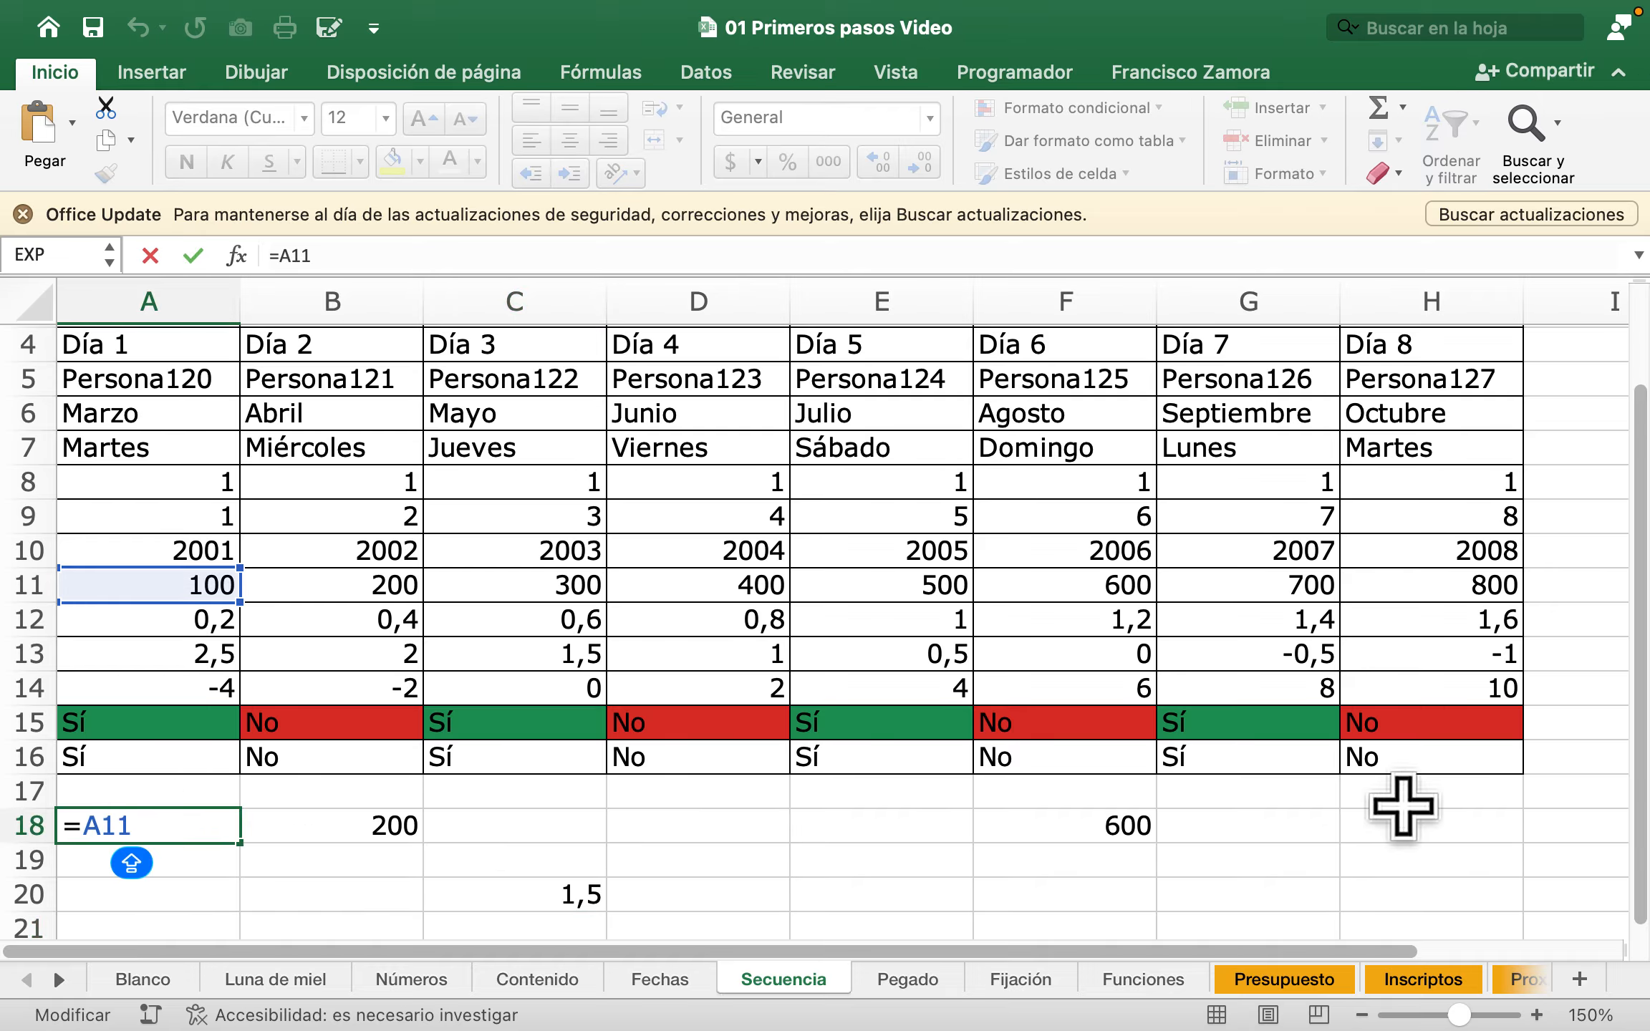
{"action": "left_click", "coordinate": [677, 831]}
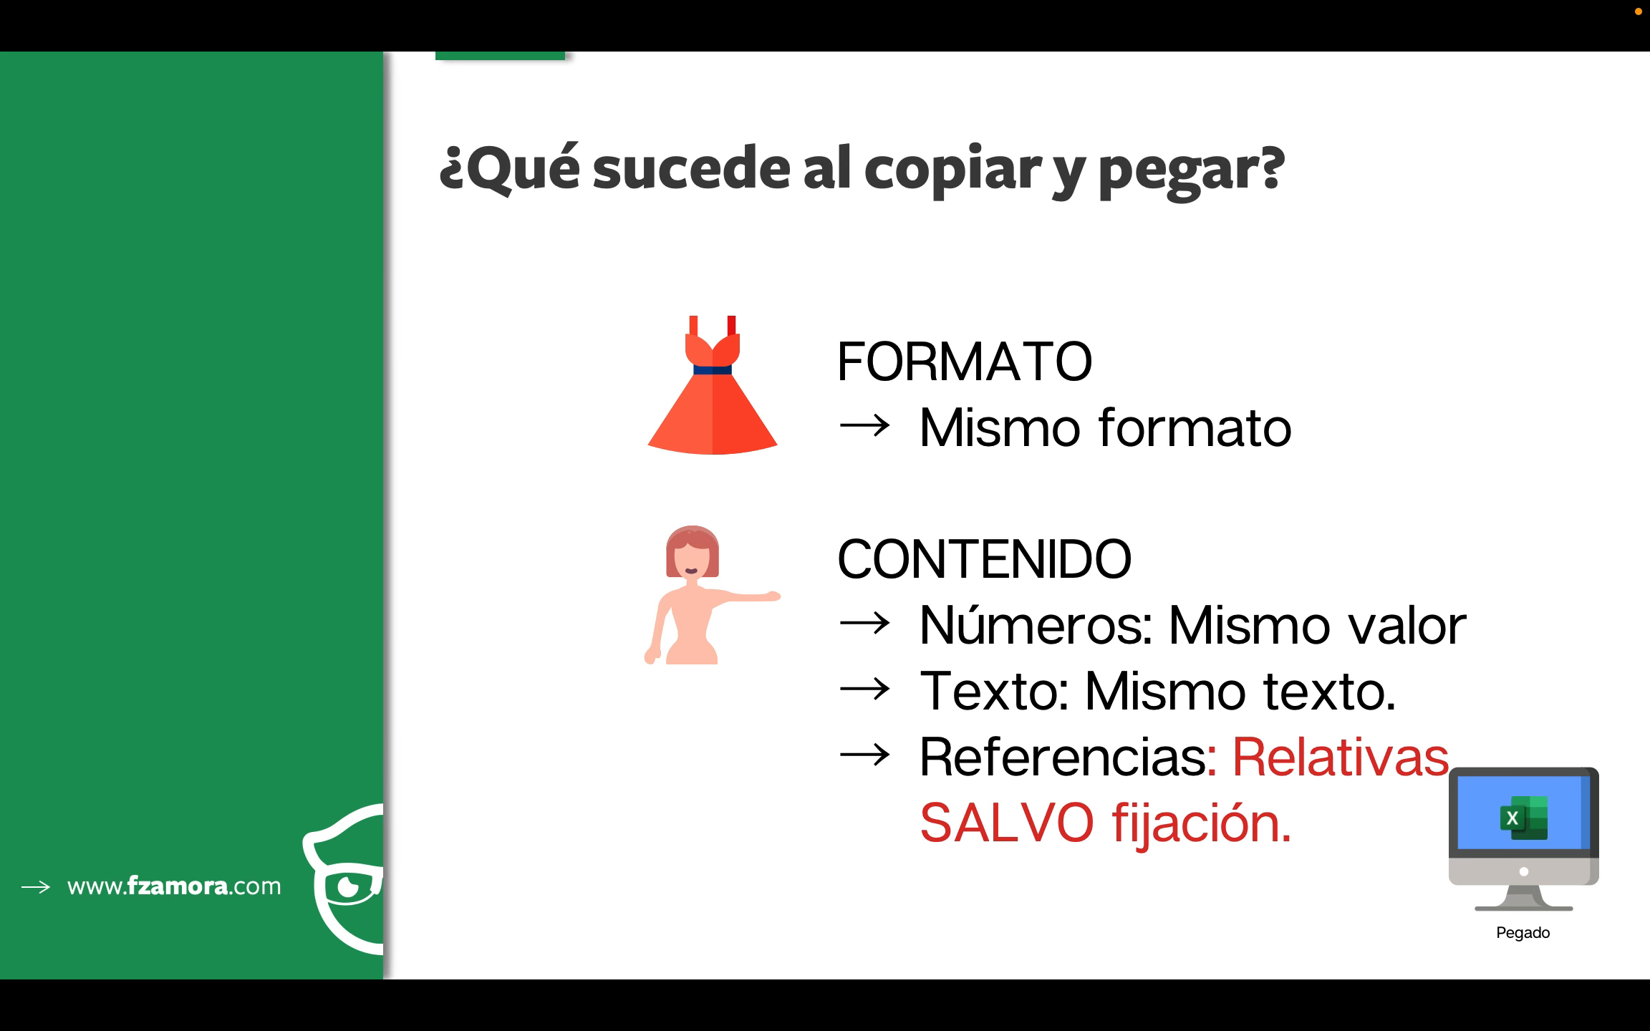
{"action": "key", "text": "ctrl+Left"}
{"action": "key", "text": "ctrl+Left"}
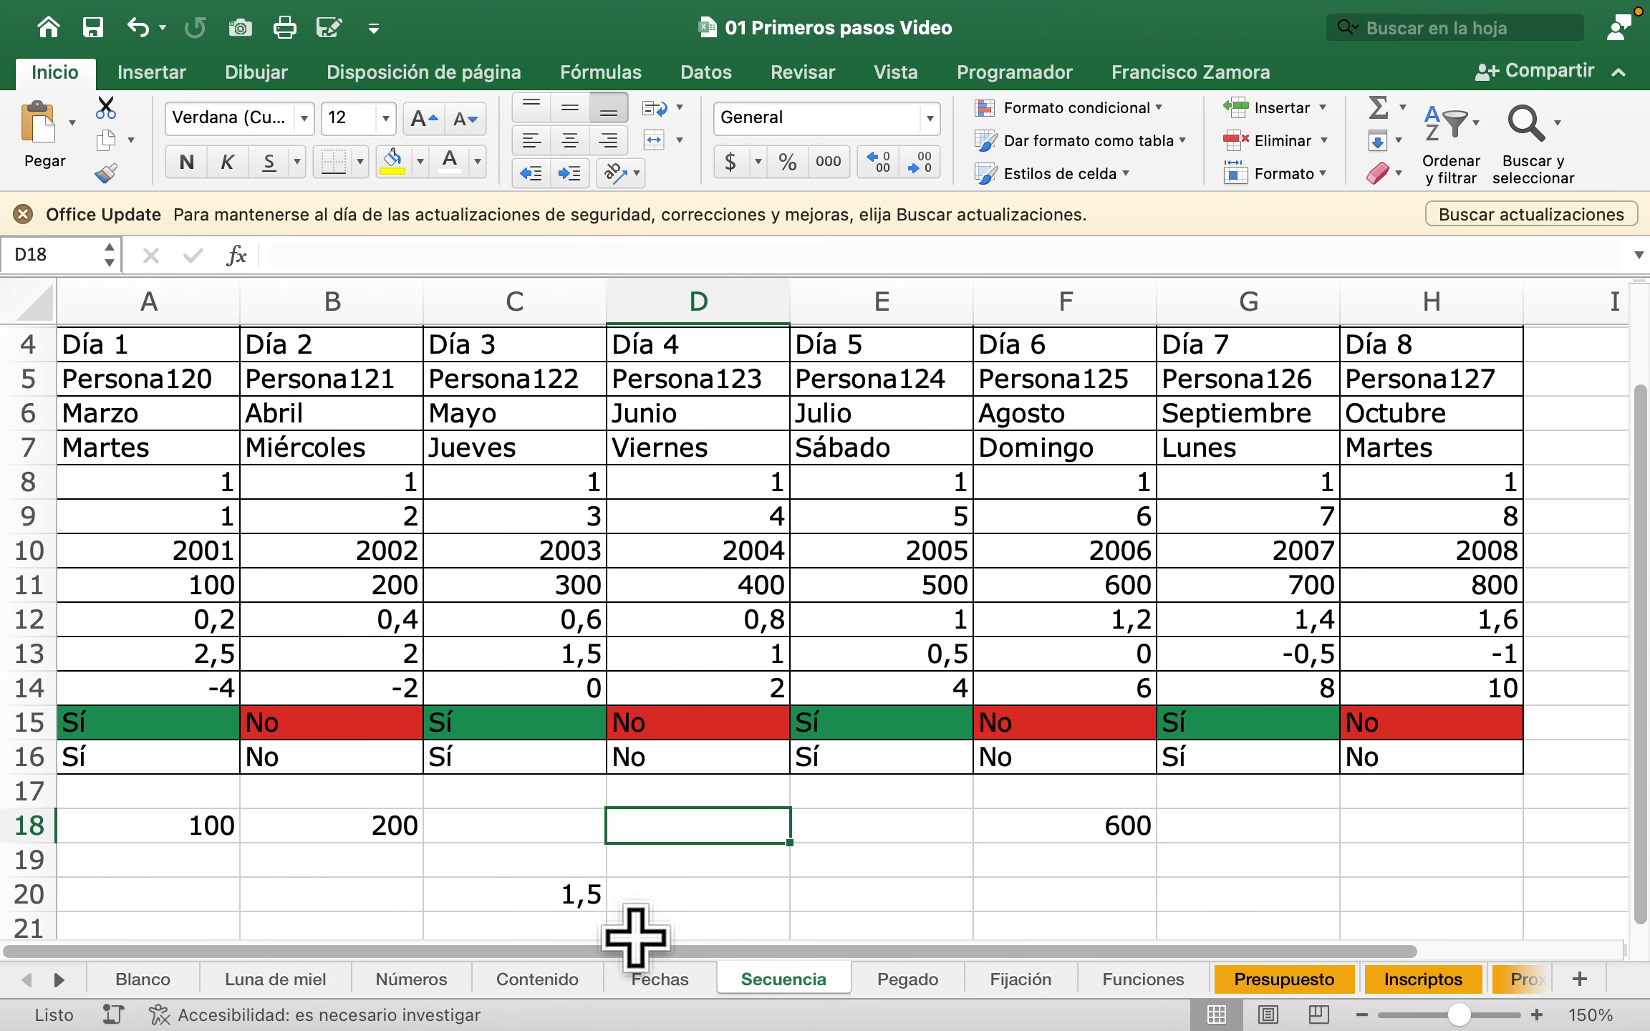
Step: Copy the table B4:F10 from the Luna de miel sheet and paste it at G2 on the Pegado sheet
{"action": "left_click", "coordinate": [905, 981]}
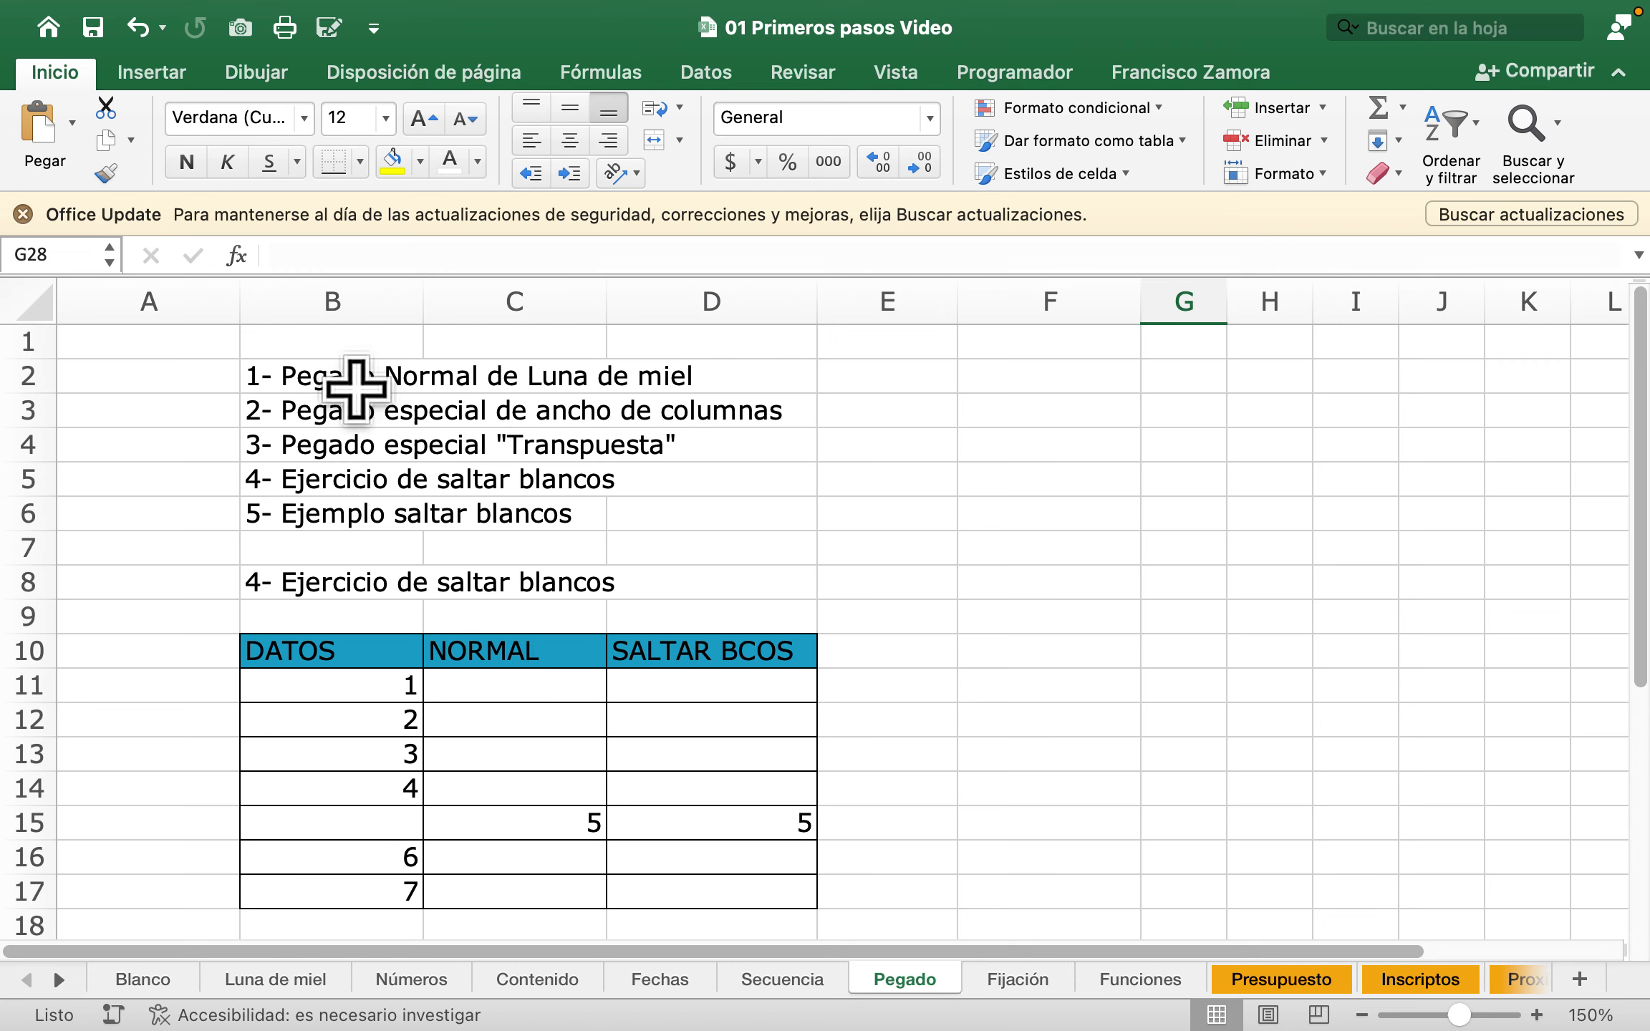
{"action": "left_click", "coordinate": [359, 376]}
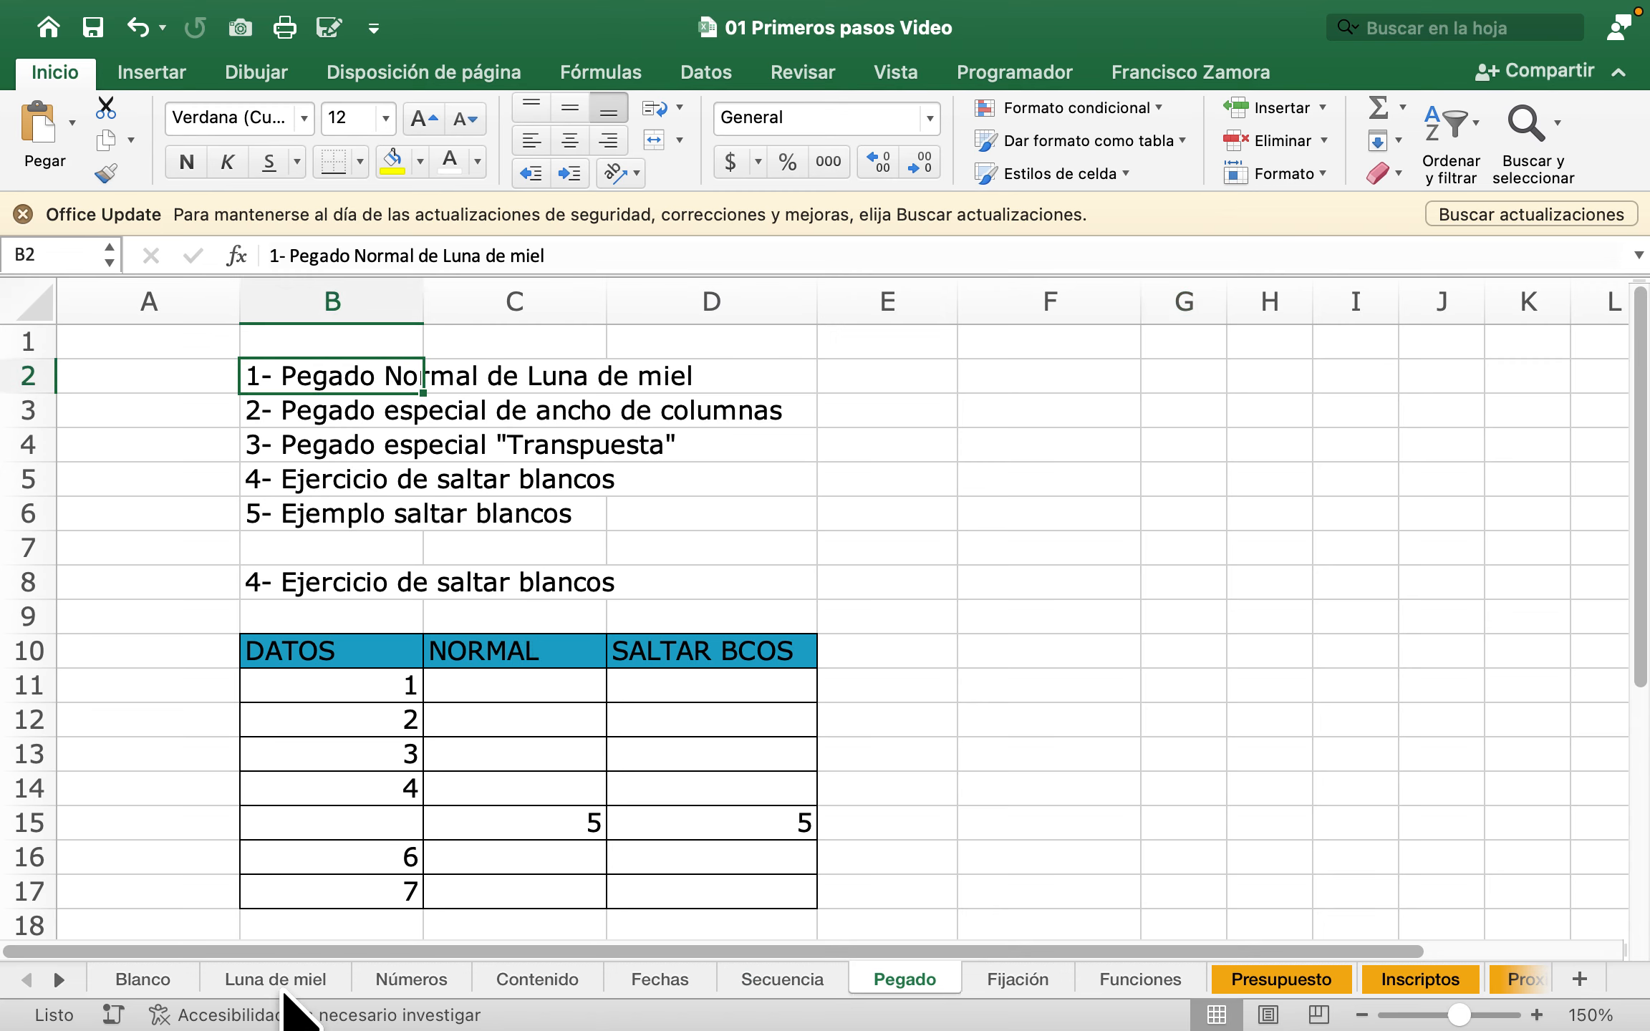
{"action": "left_click", "coordinate": [282, 983]}
{"action": "left_click_drag", "start_coordinate": [325, 497], "coordinate": [1231, 858]}
{"action": "key", "text": "super+c"}
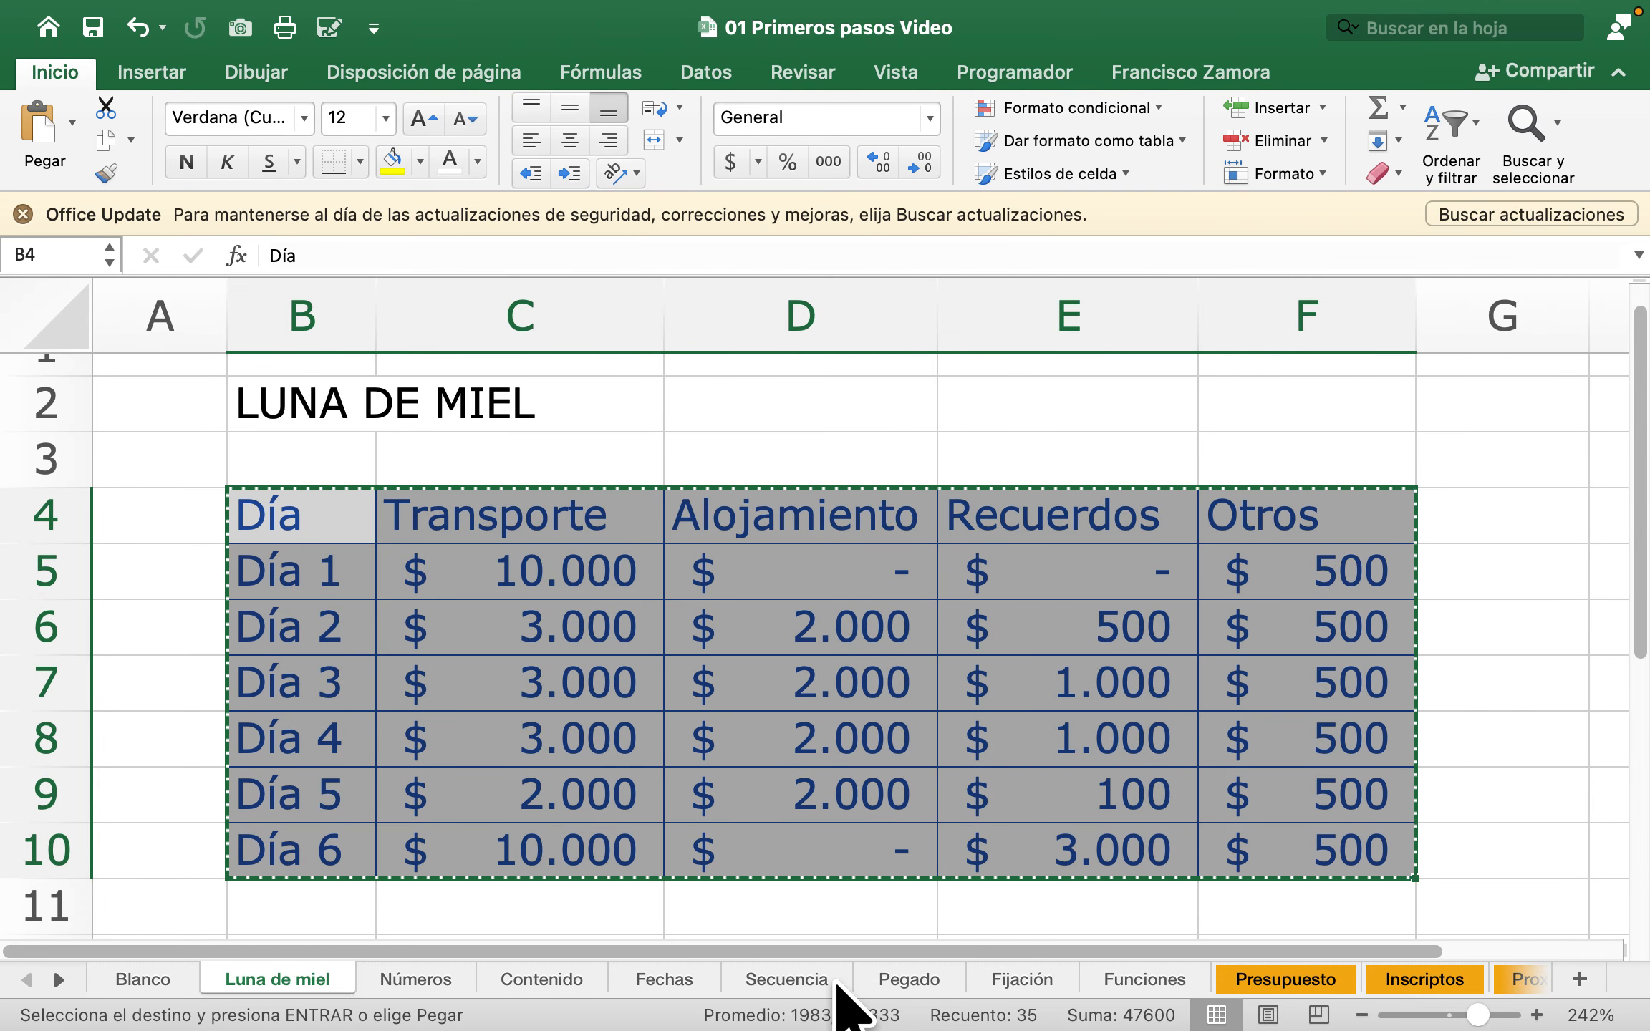
{"action": "left_click", "coordinate": [908, 982]}
{"action": "scroll", "coordinate": [849, 482], "scroll_direction": "right", "scroll_amount": 10}
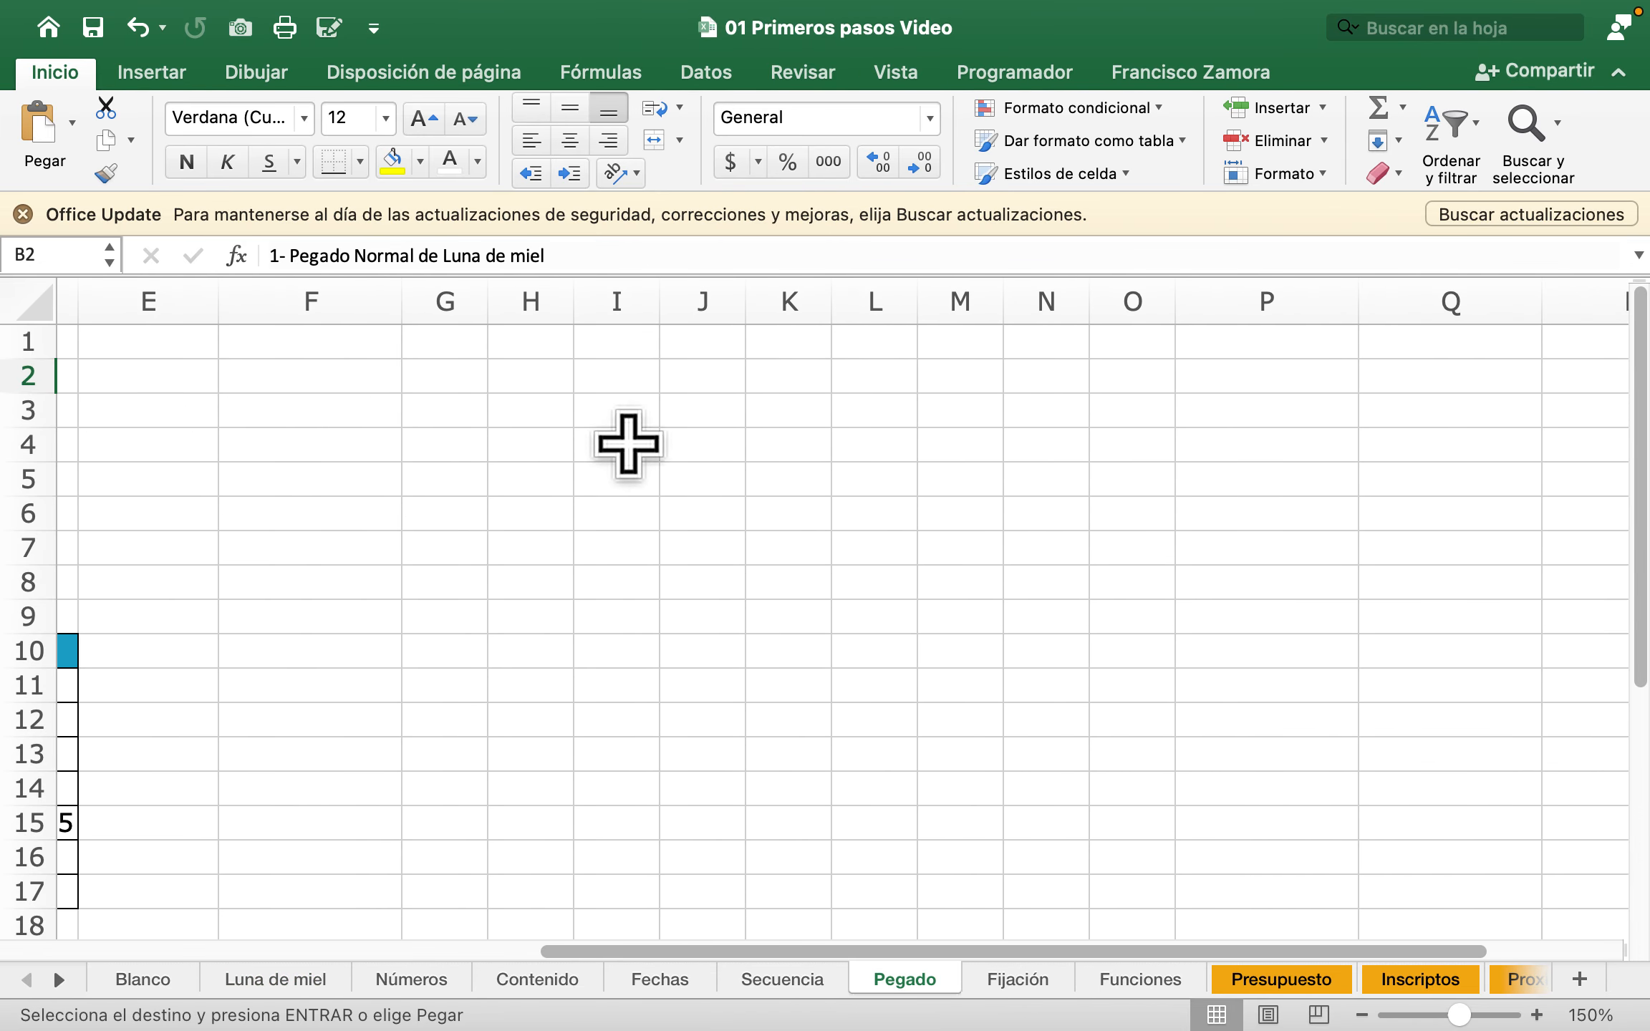
{"action": "left_click", "coordinate": [449, 374]}
{"action": "key", "text": "super+v"}
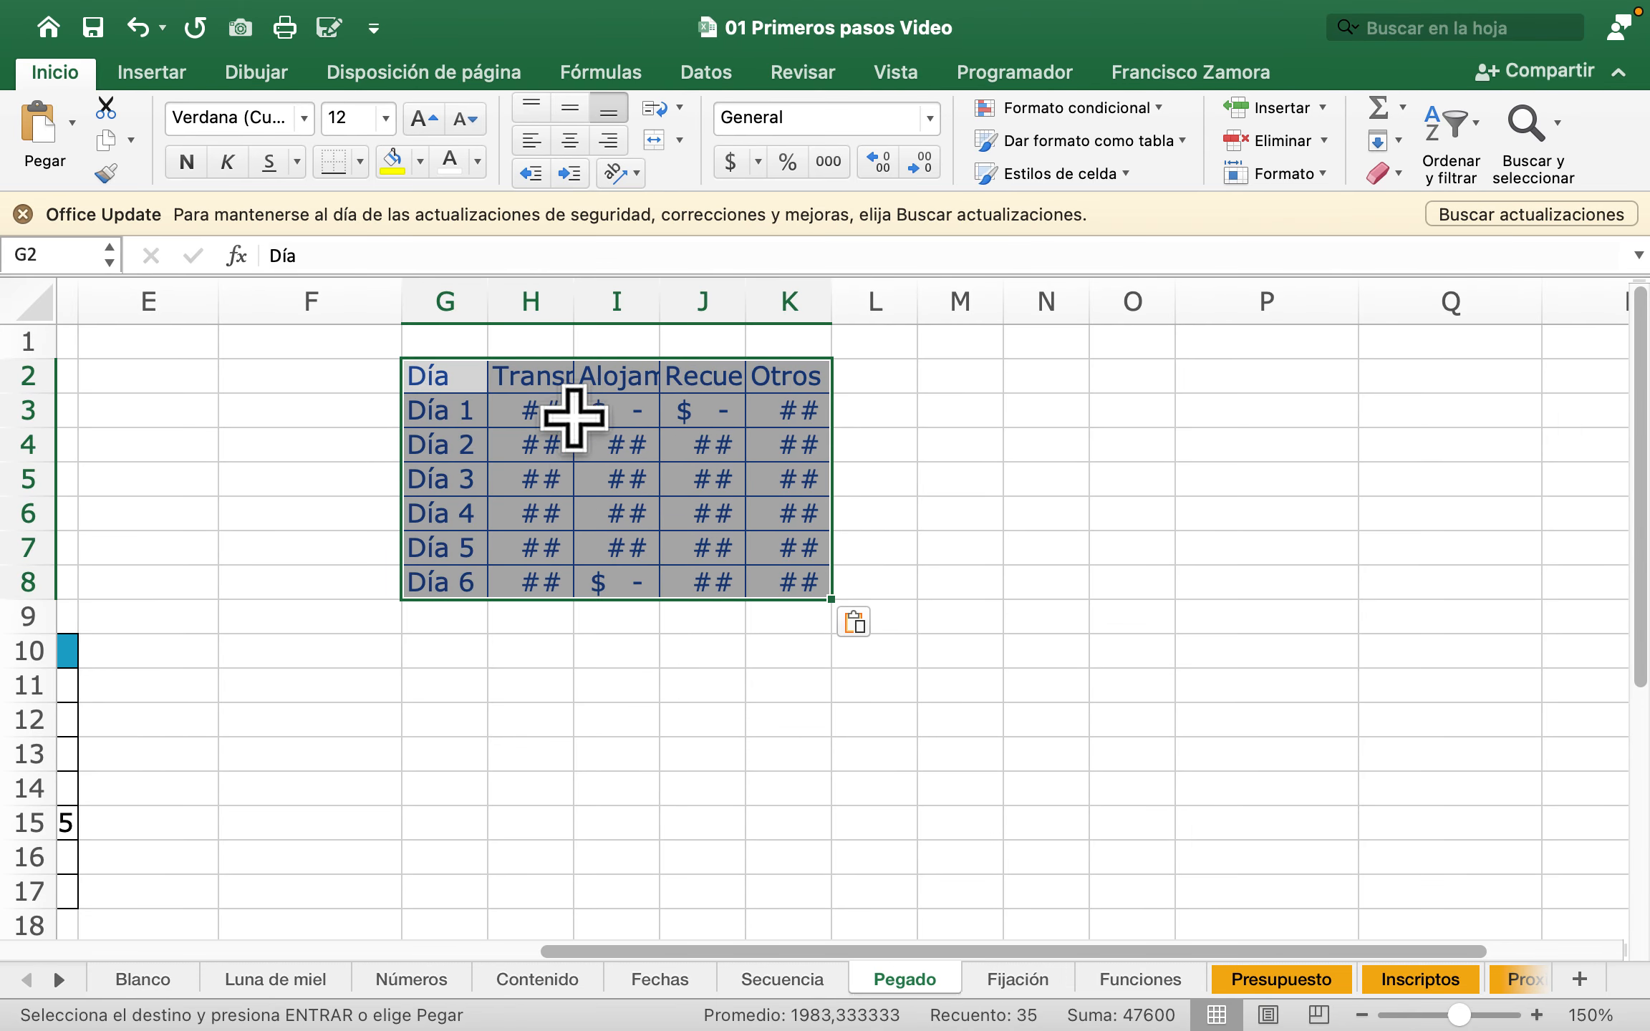
Step: Try auto-fitting columns H to K to the pasted table's contents and undo the width change
{"action": "left_click_drag", "start_coordinate": [545, 294], "coordinate": [748, 306]}
{"action": "double_click", "coordinate": [747, 305]}
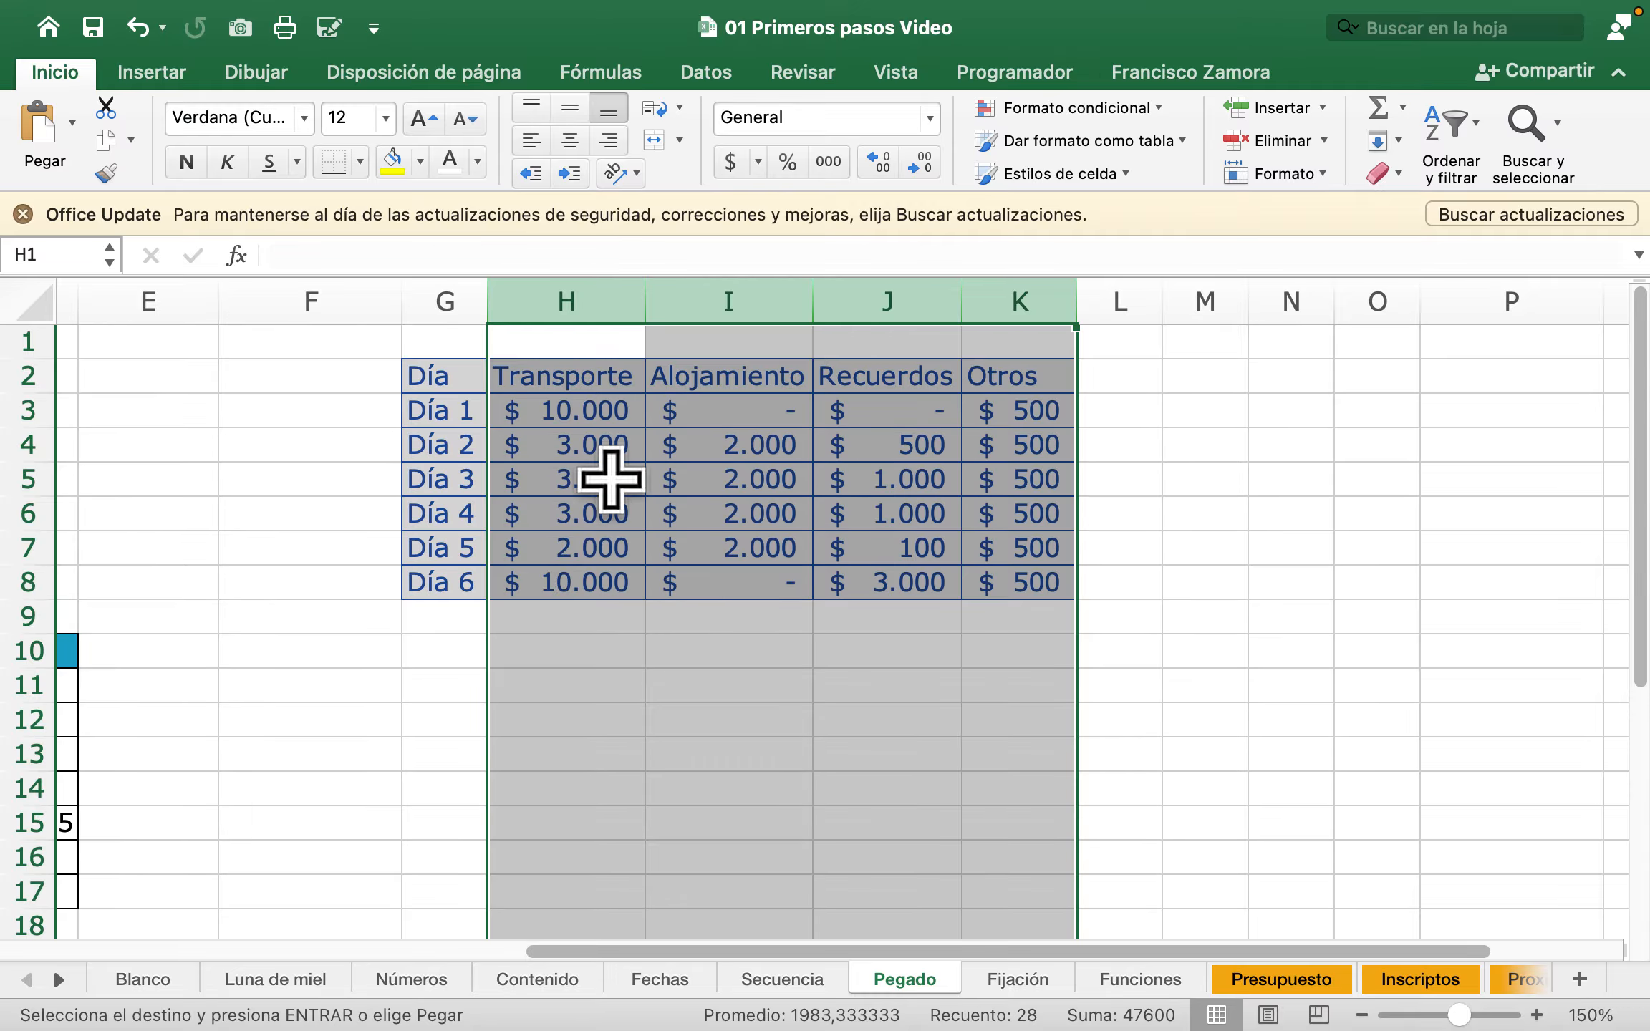
{"action": "scroll", "coordinate": [611, 481], "scroll_direction": "left", "scroll_amount": 1}
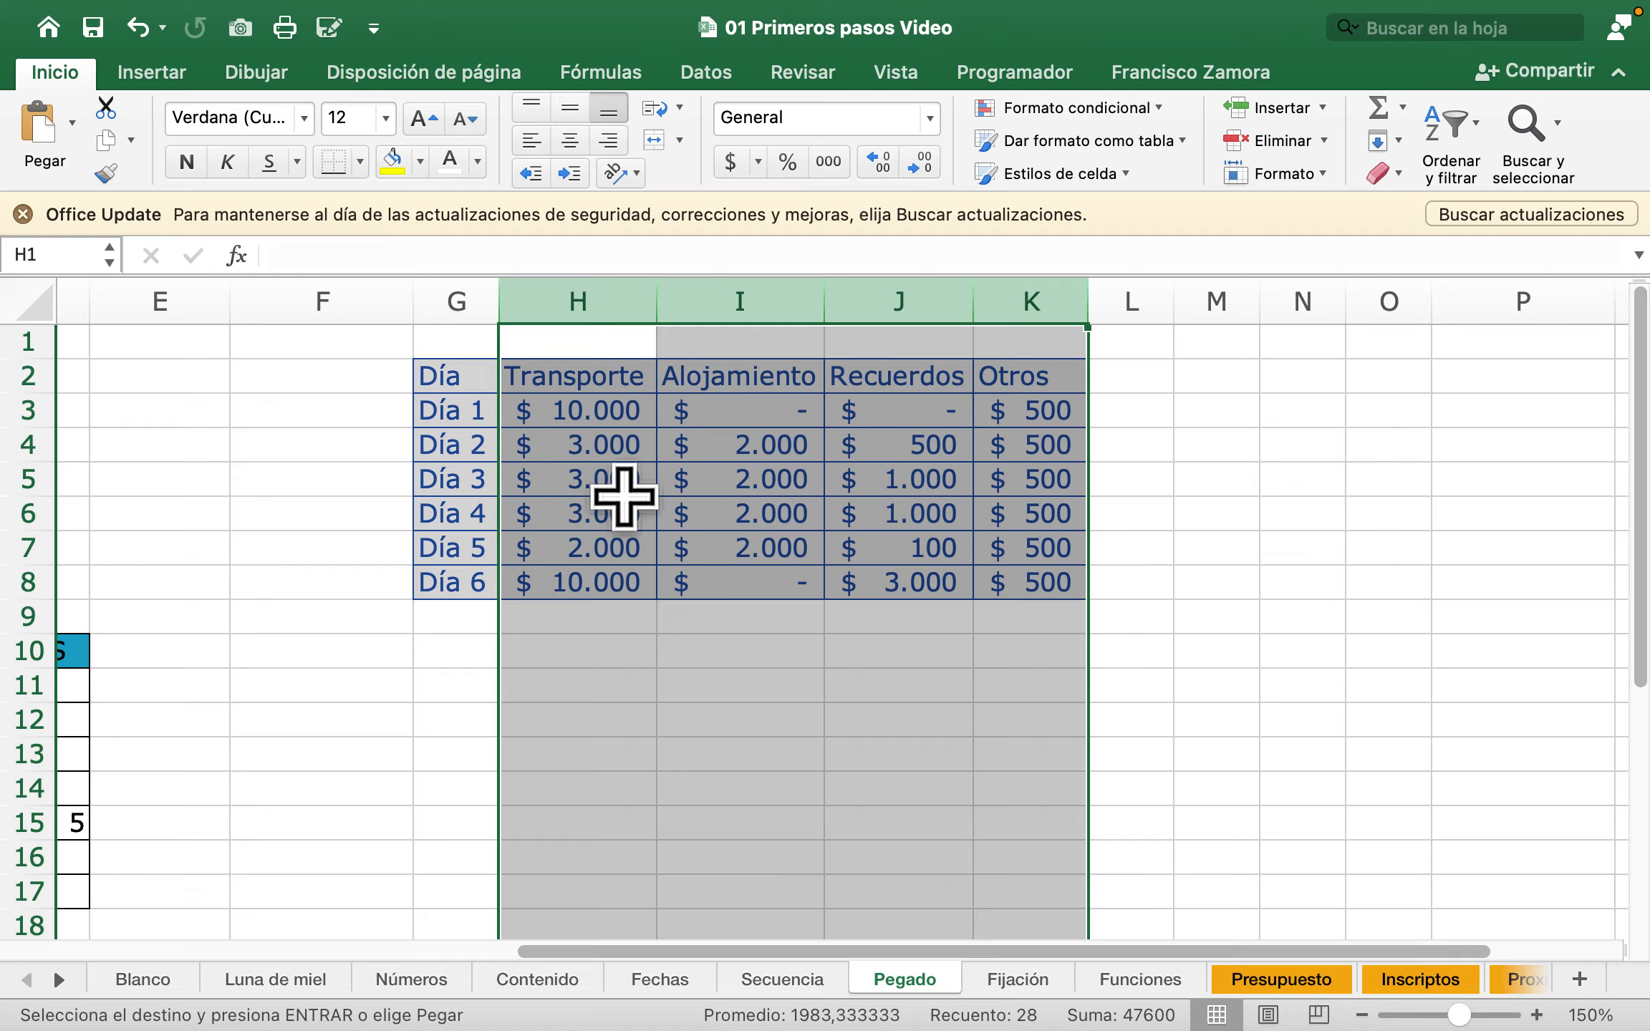
{"action": "scroll", "coordinate": [473, 458], "scroll_direction": "left", "scroll_amount": 10}
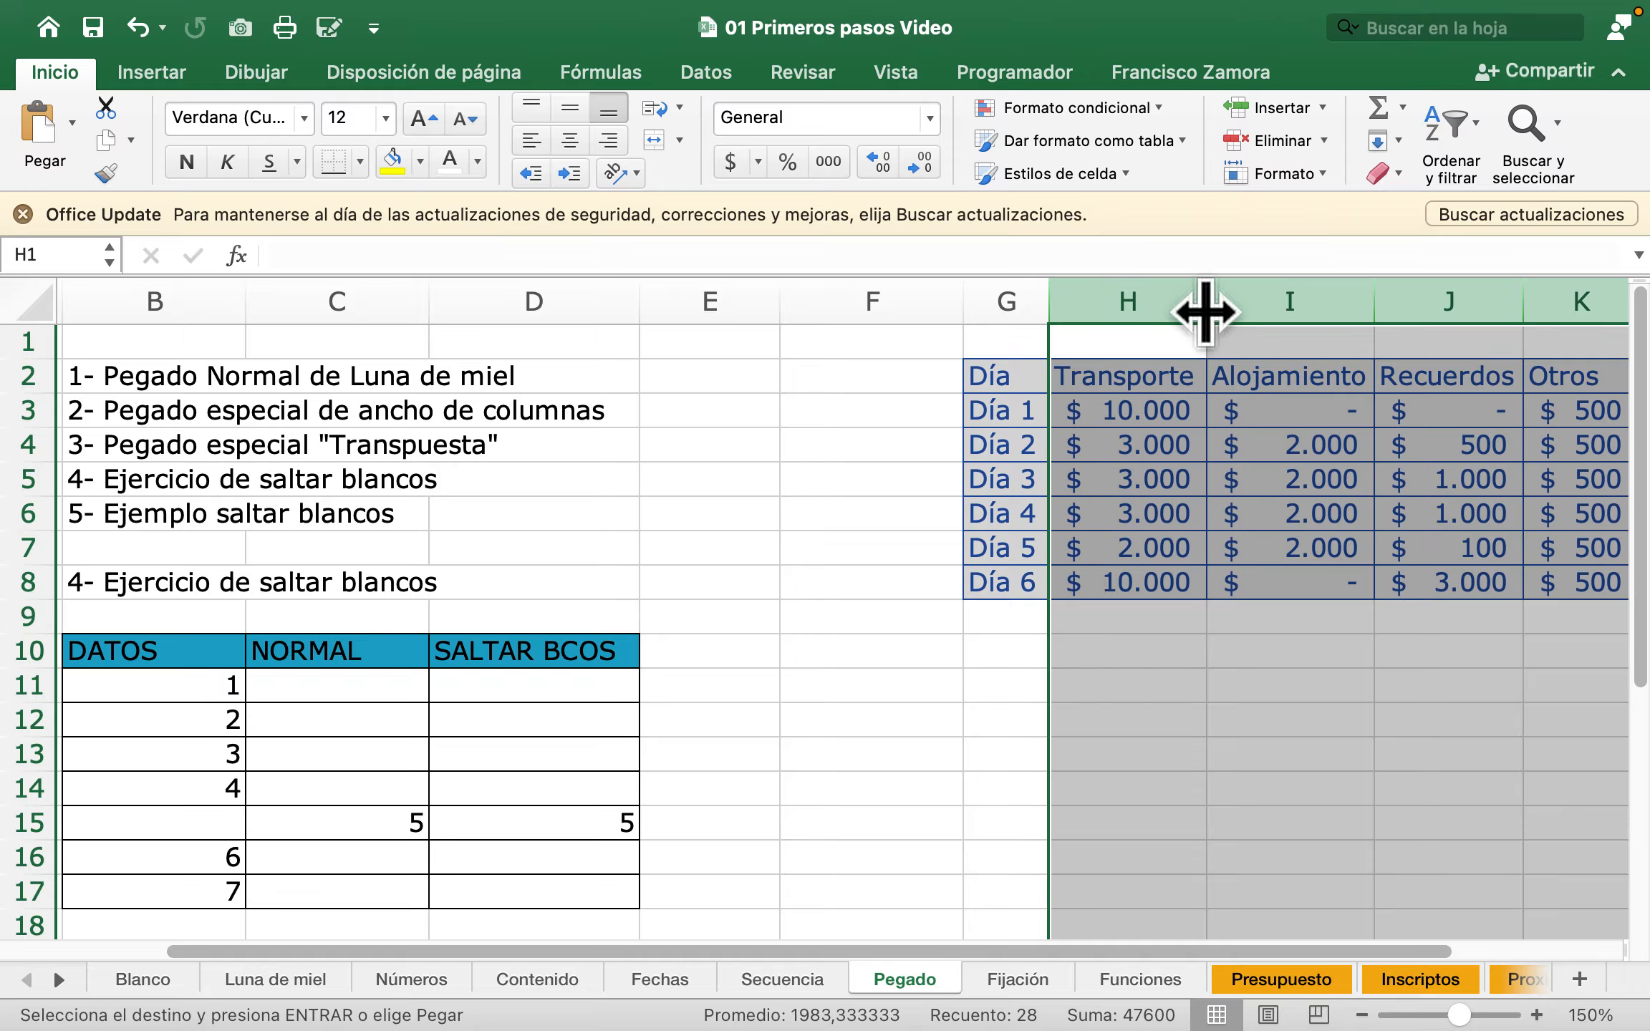
{"action": "scroll", "coordinate": [1107, 401], "scroll_direction": "right", "scroll_amount": 3}
{"action": "scroll", "coordinate": [992, 450], "scroll_direction": "left", "scroll_amount": 5}
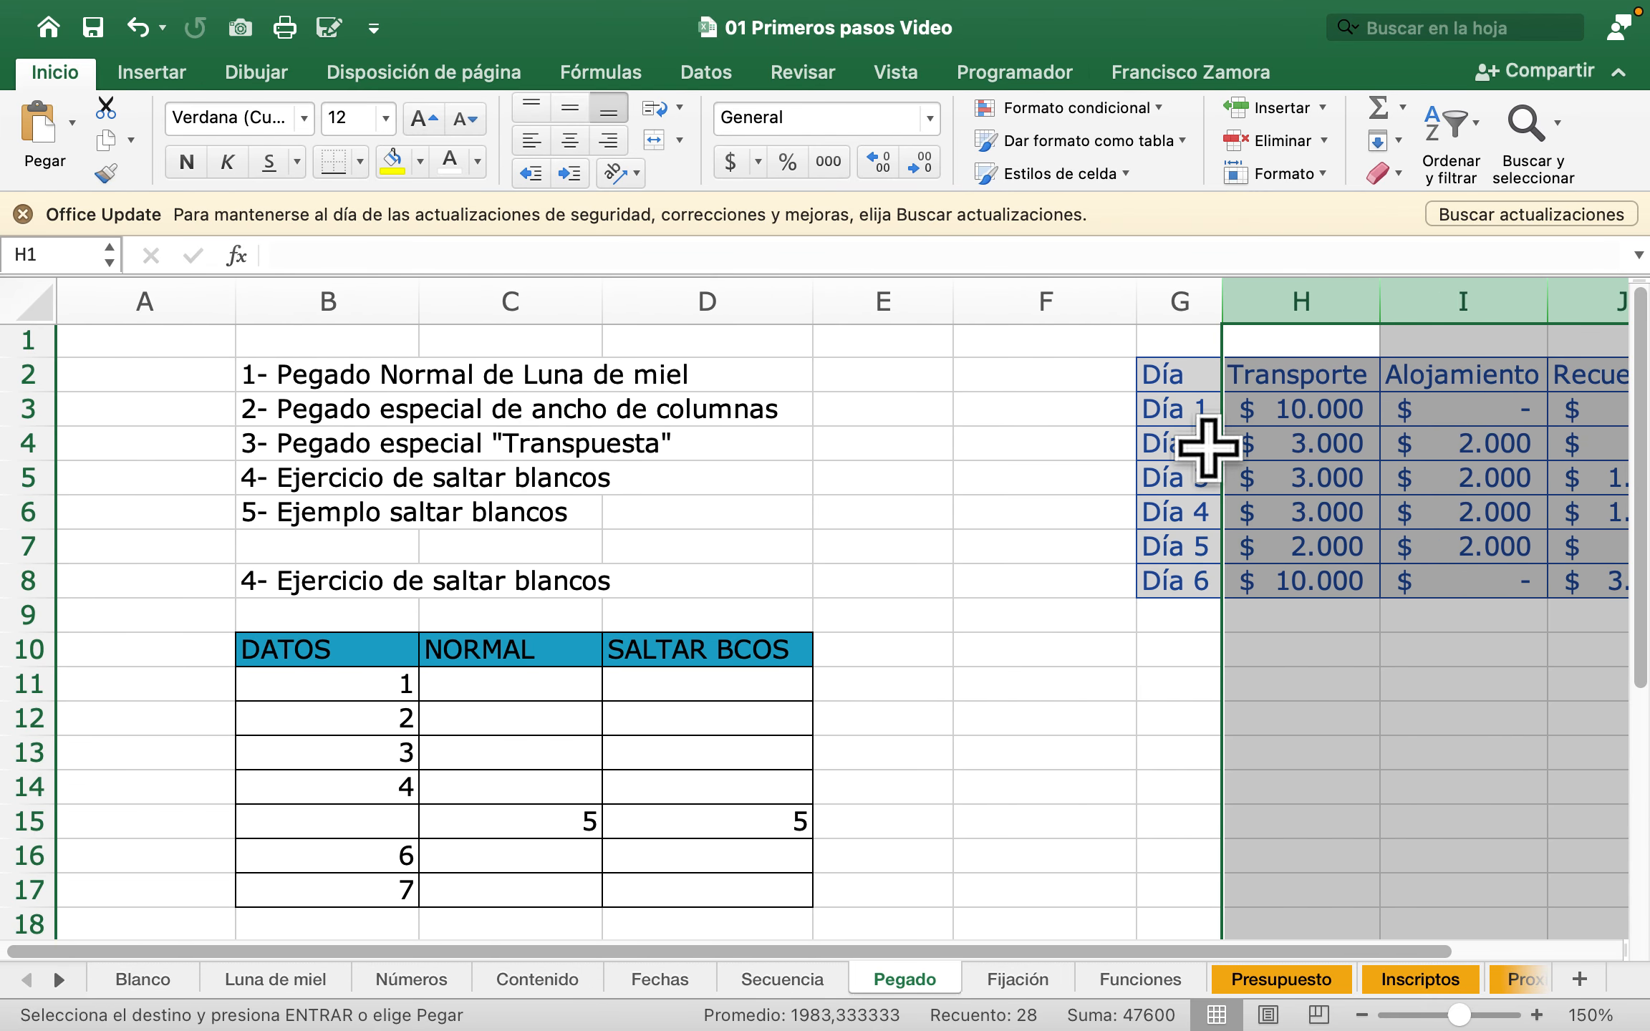
{"action": "scroll", "coordinate": [1171, 459], "scroll_direction": "right", "scroll_amount": 3}
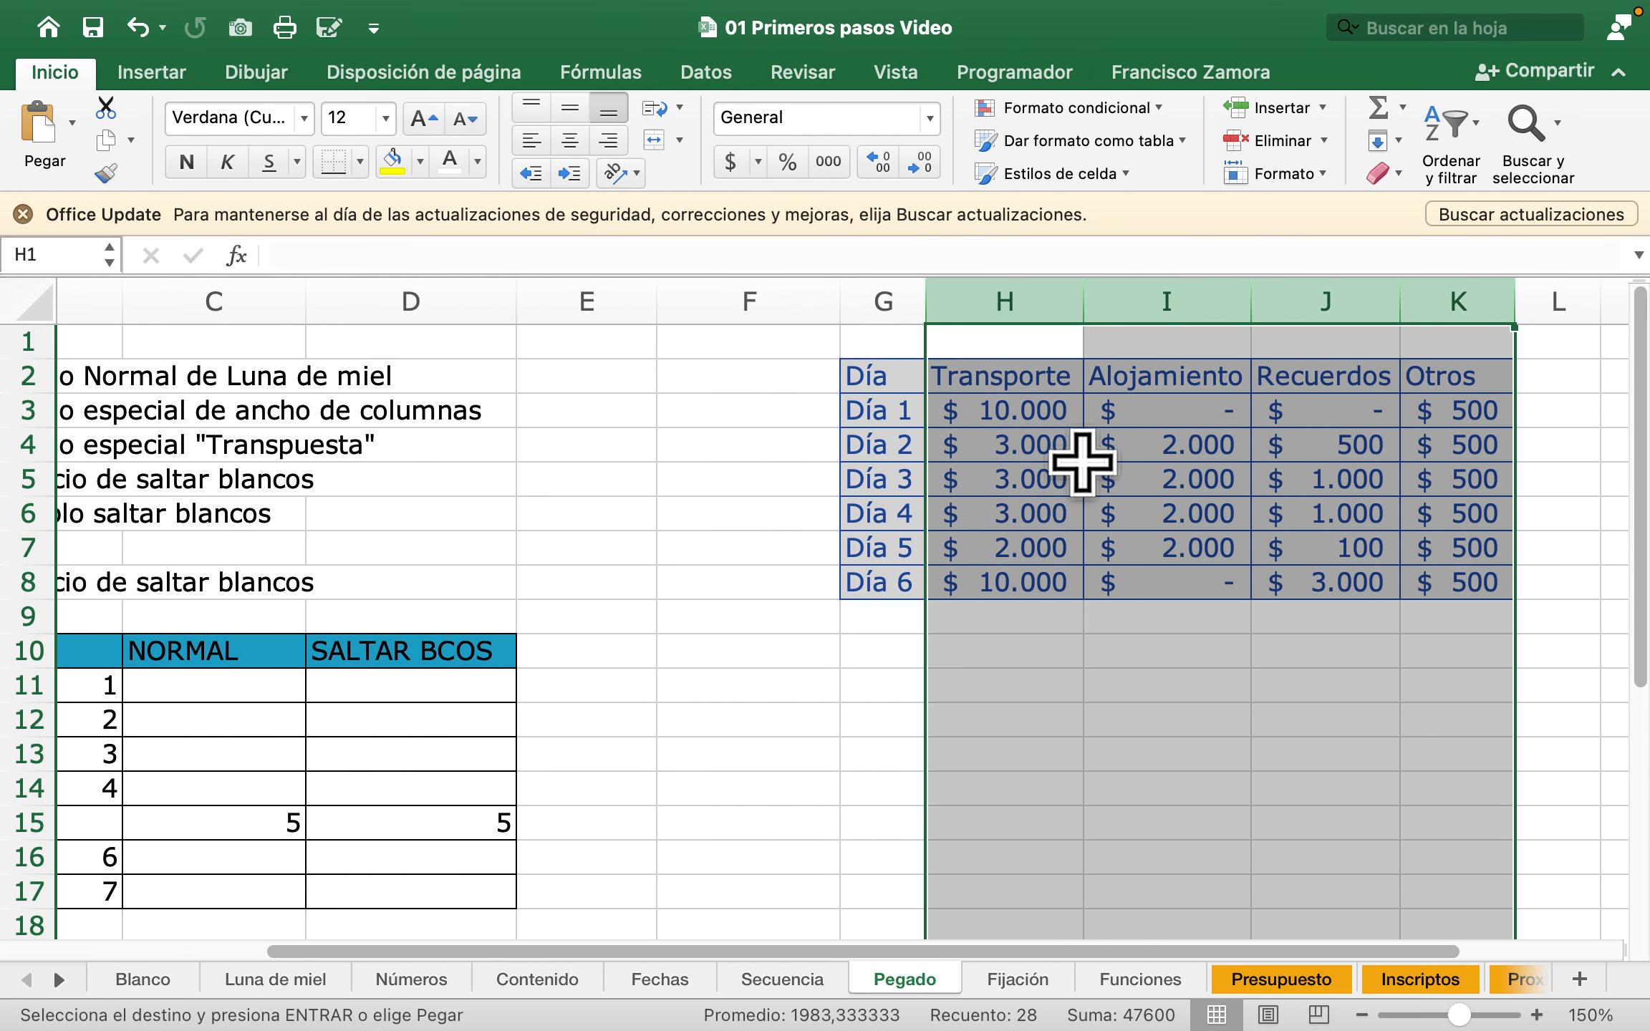
{"action": "key", "text": "super+z"}
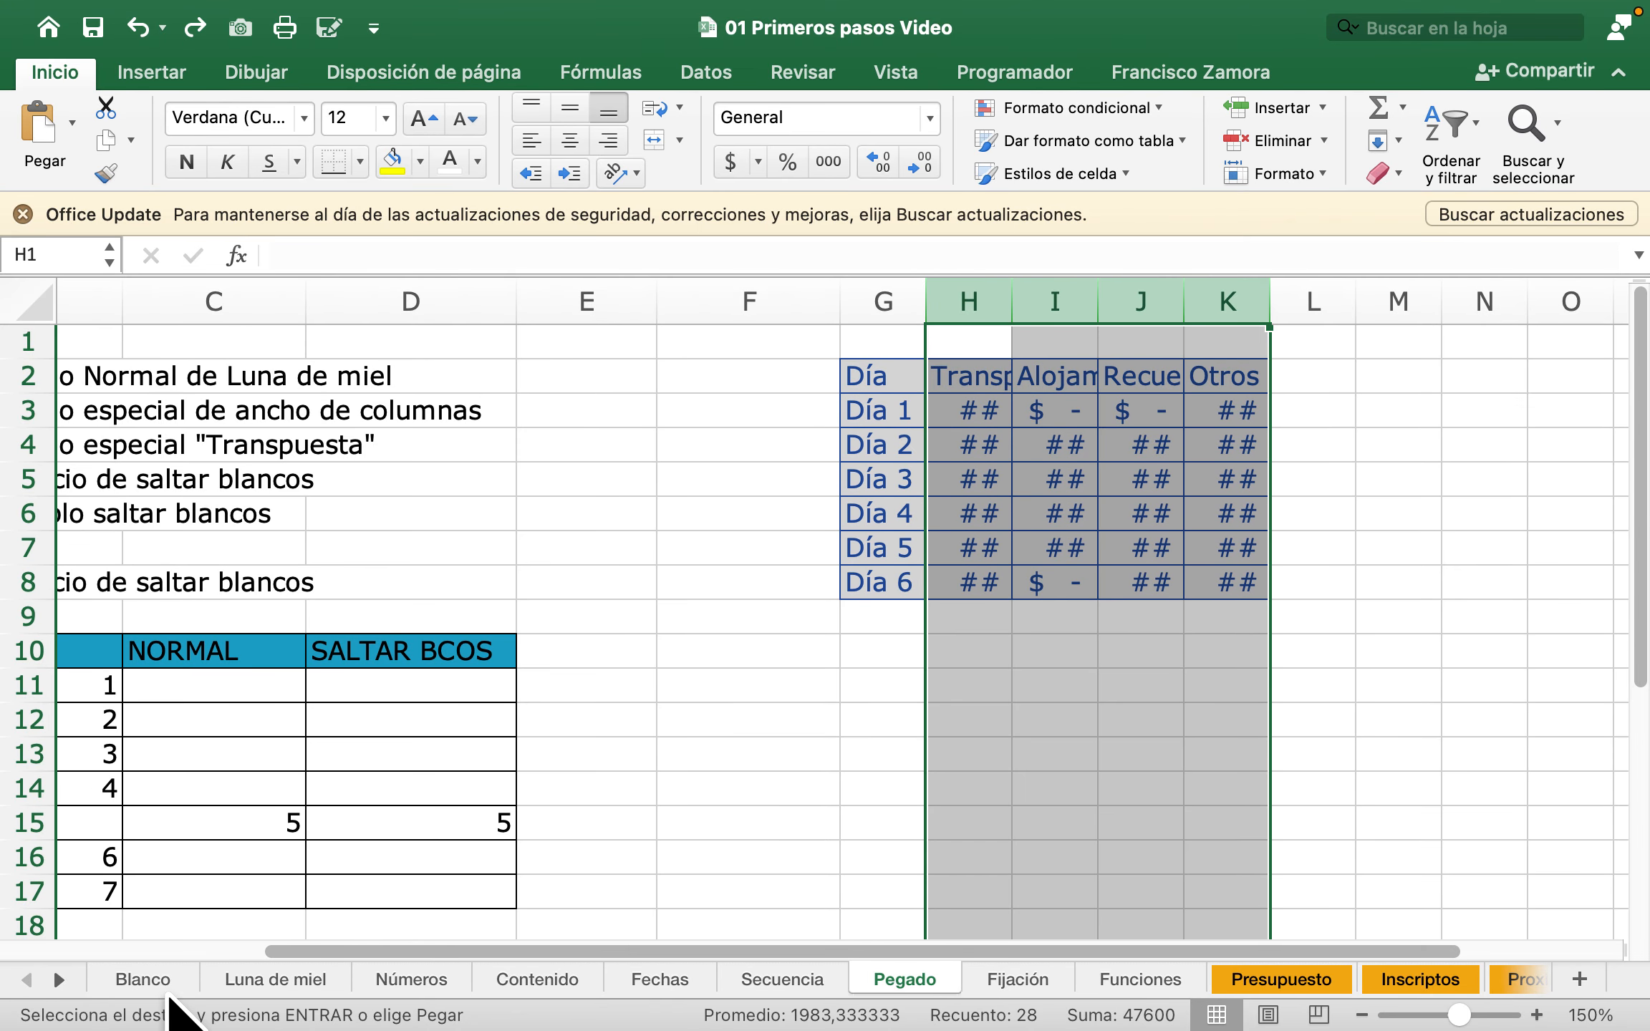
Step: Copy the entire columns B to F from the Luna de miel sheet
{"action": "left_click", "coordinate": [285, 982]}
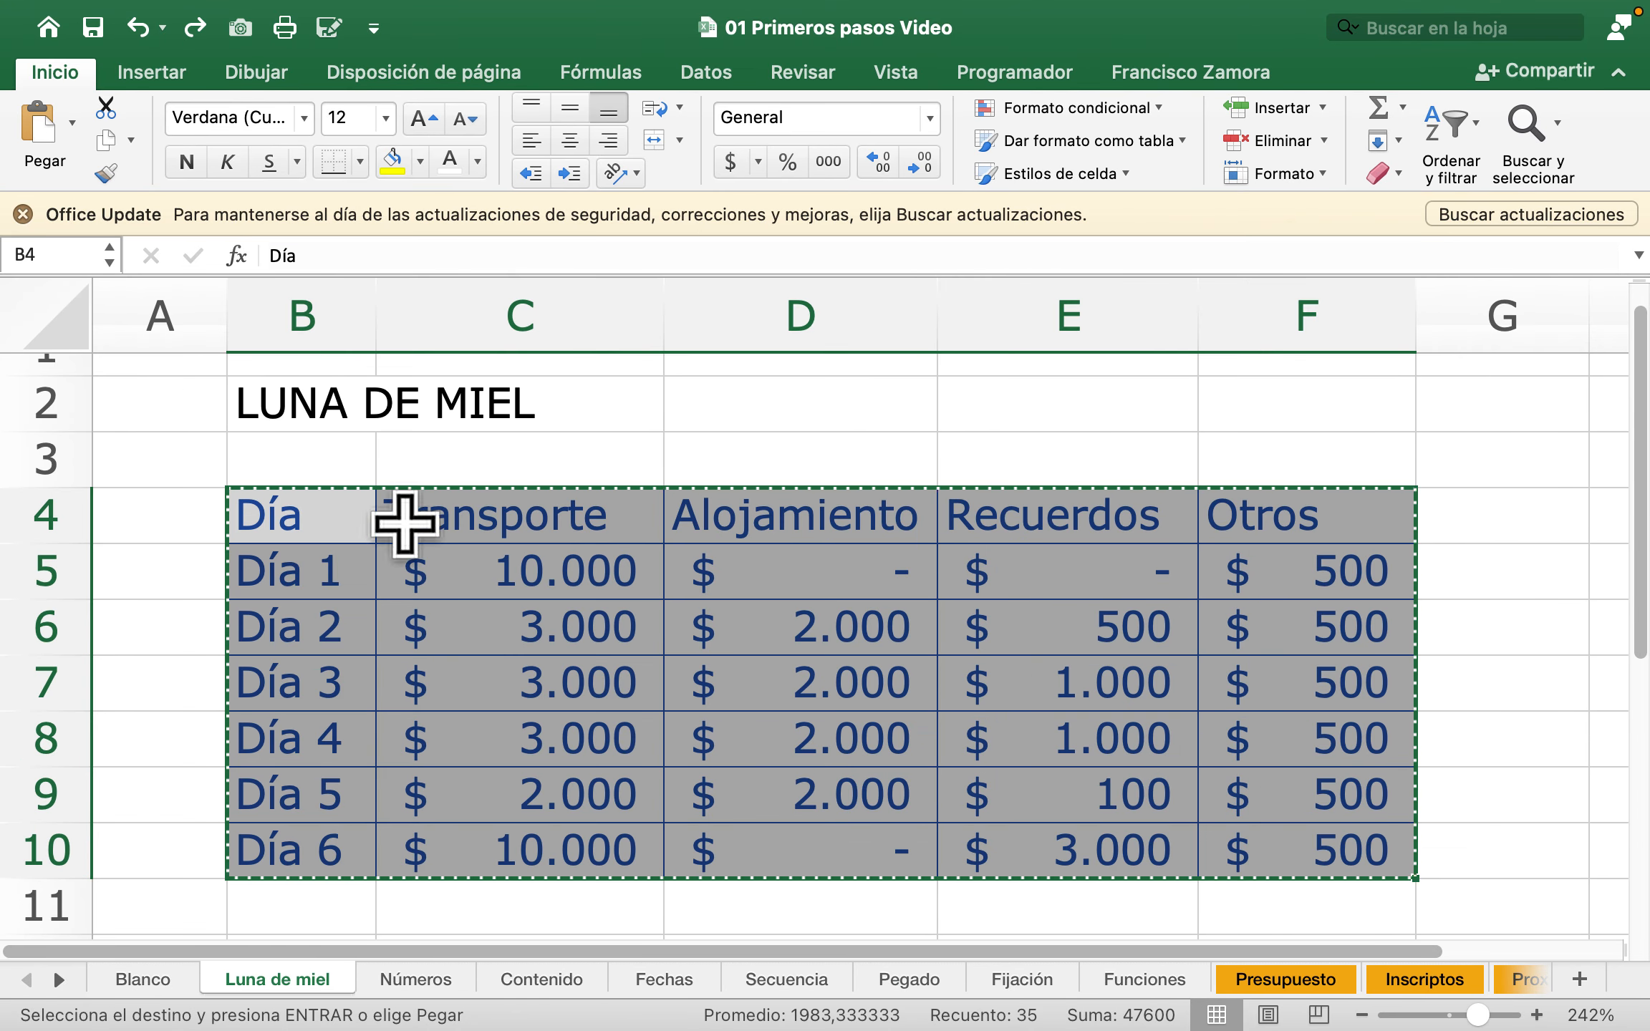
{"action": "left_click_drag", "start_coordinate": [324, 315], "coordinate": [1258, 333]}
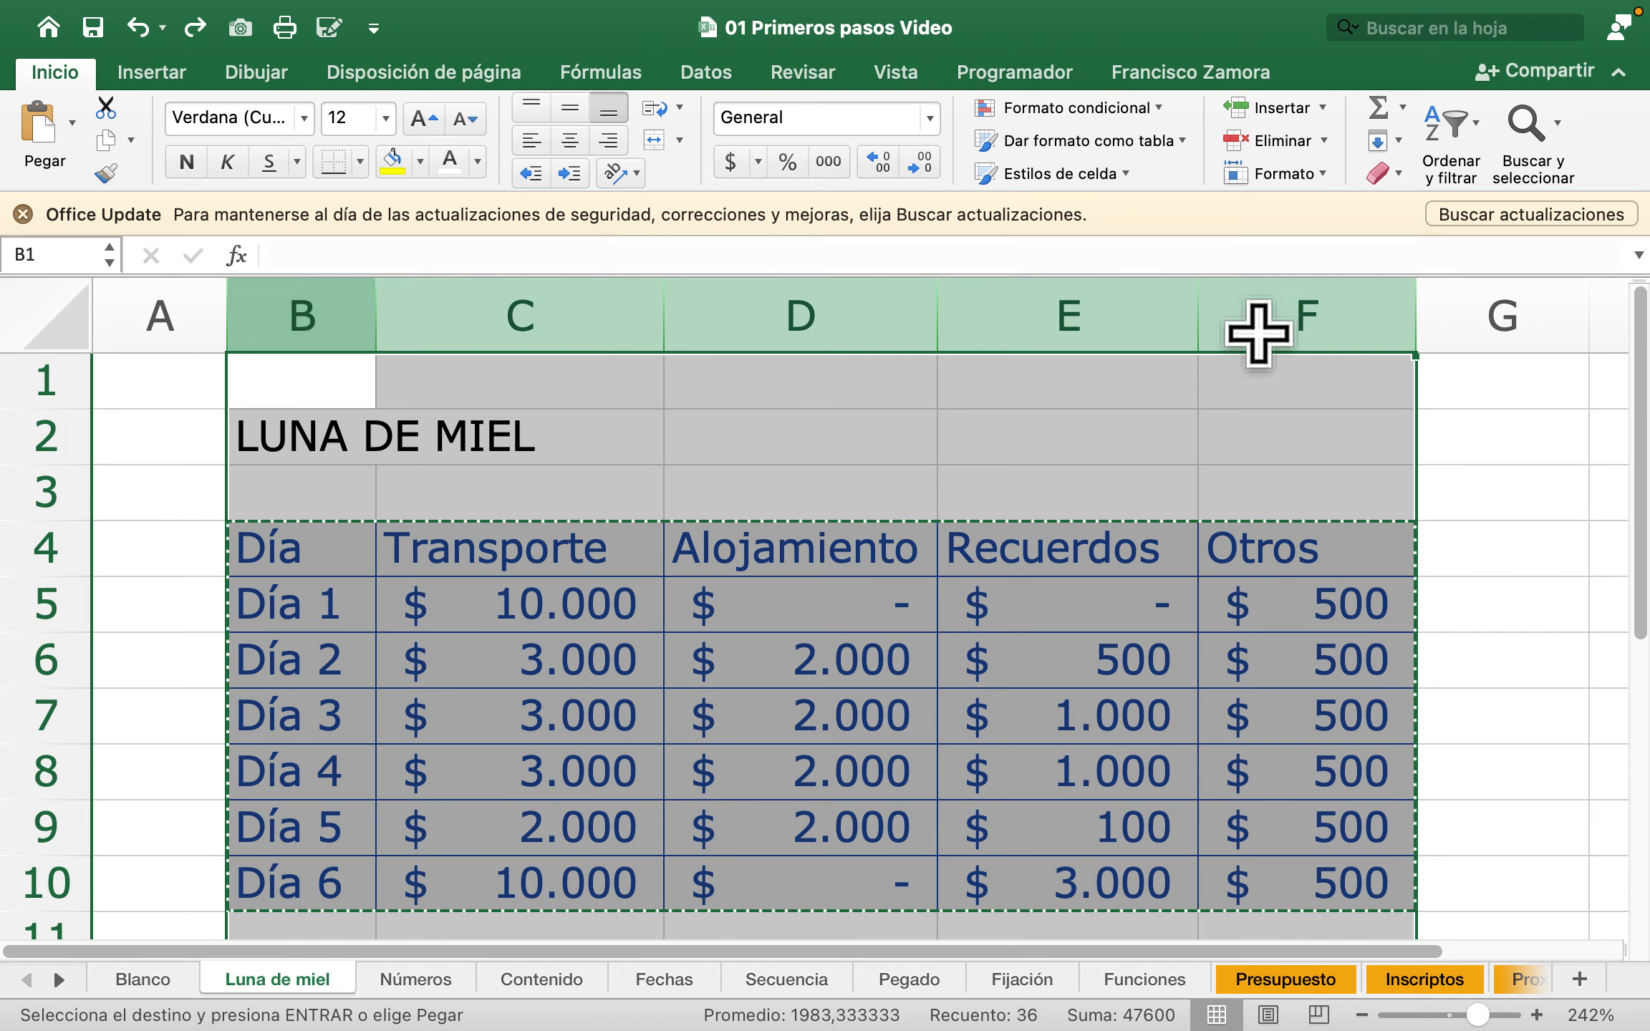
{"action": "key", "text": "super+c"}
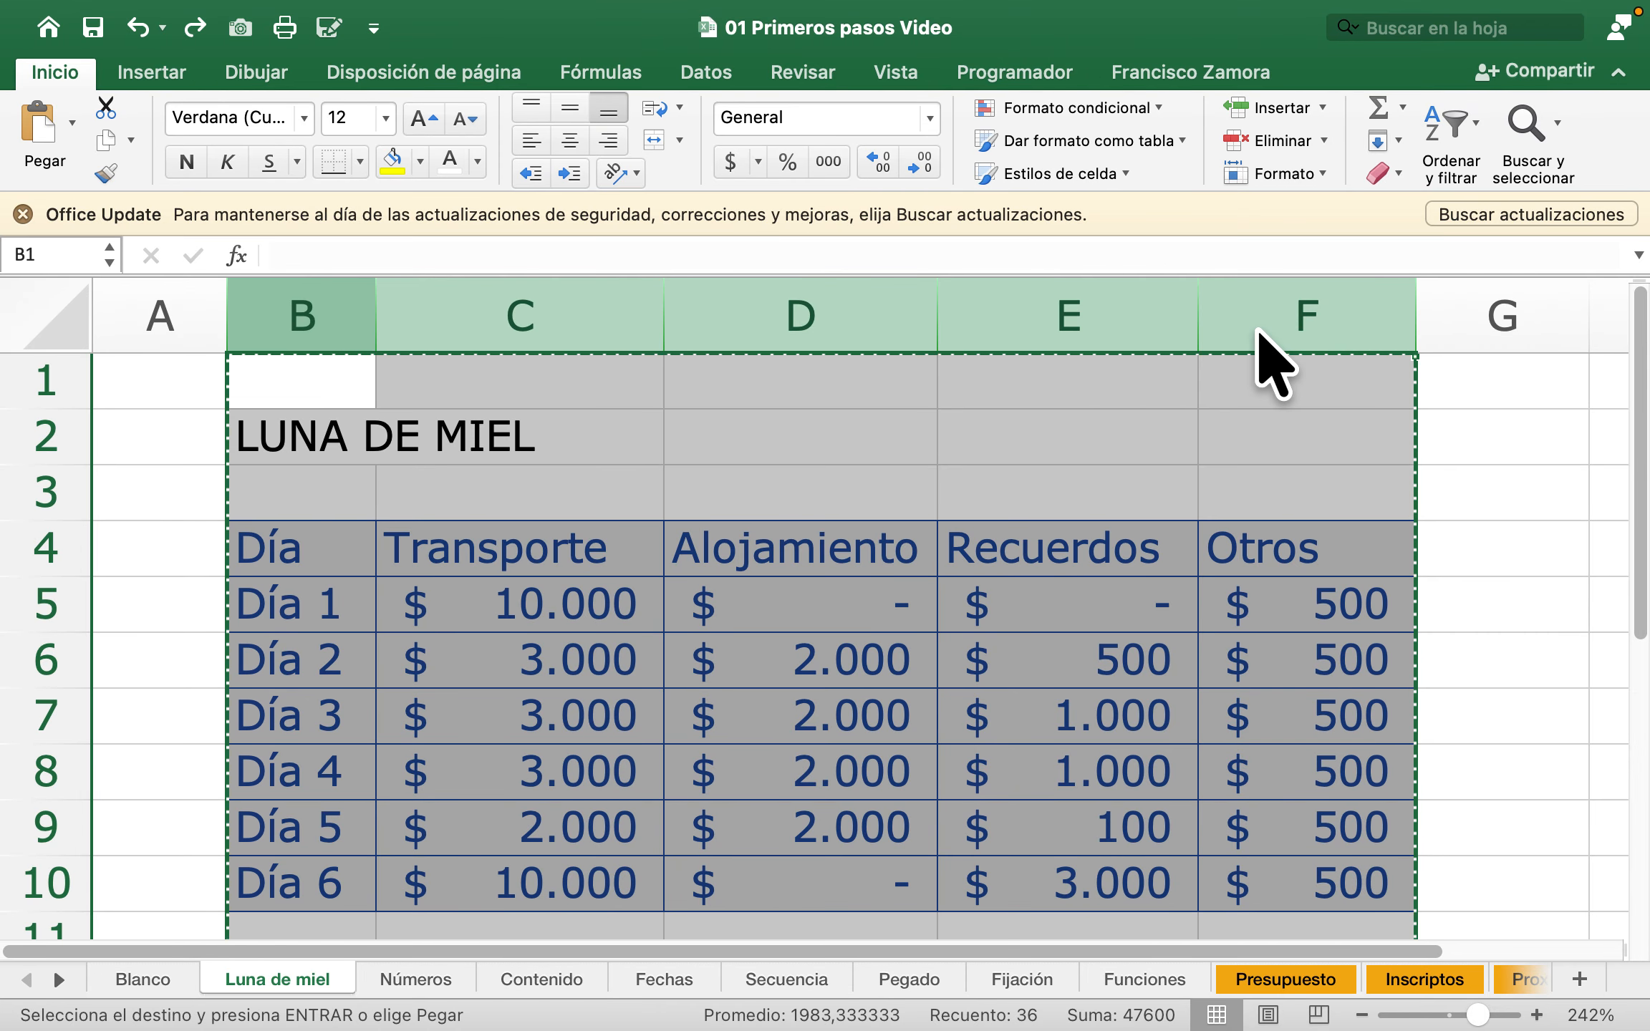
{"action": "right_click", "coordinate": [434, 315]}
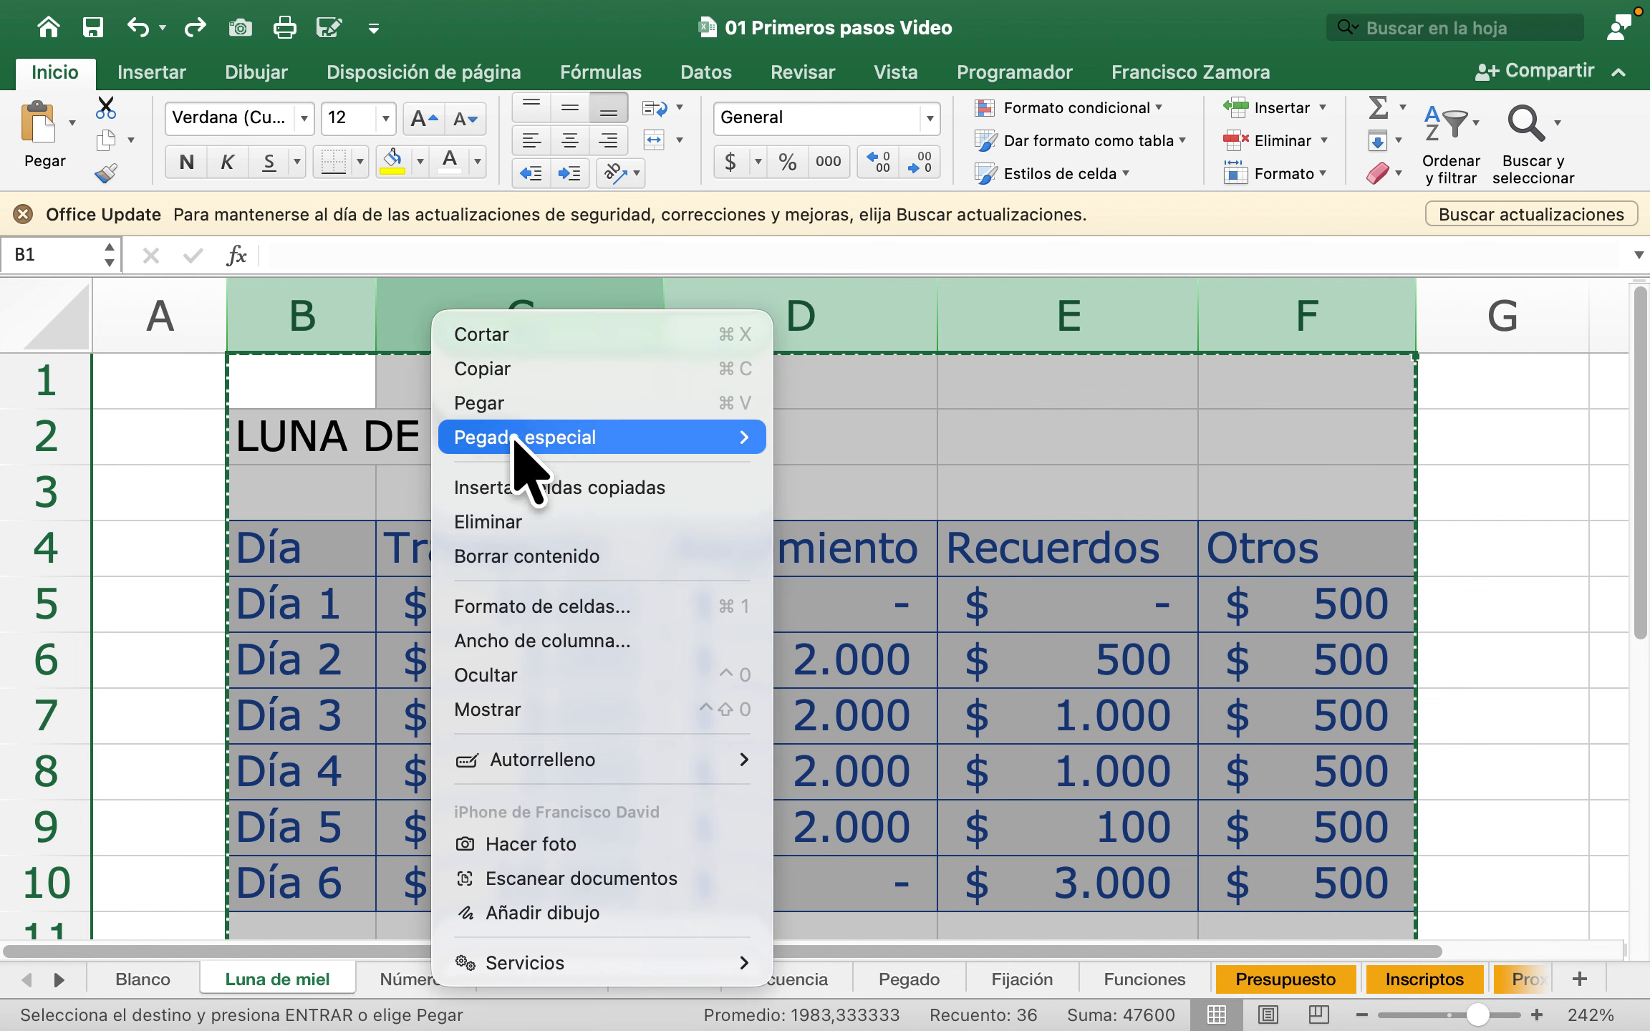
{"action": "left_click", "coordinate": [649, 369]}
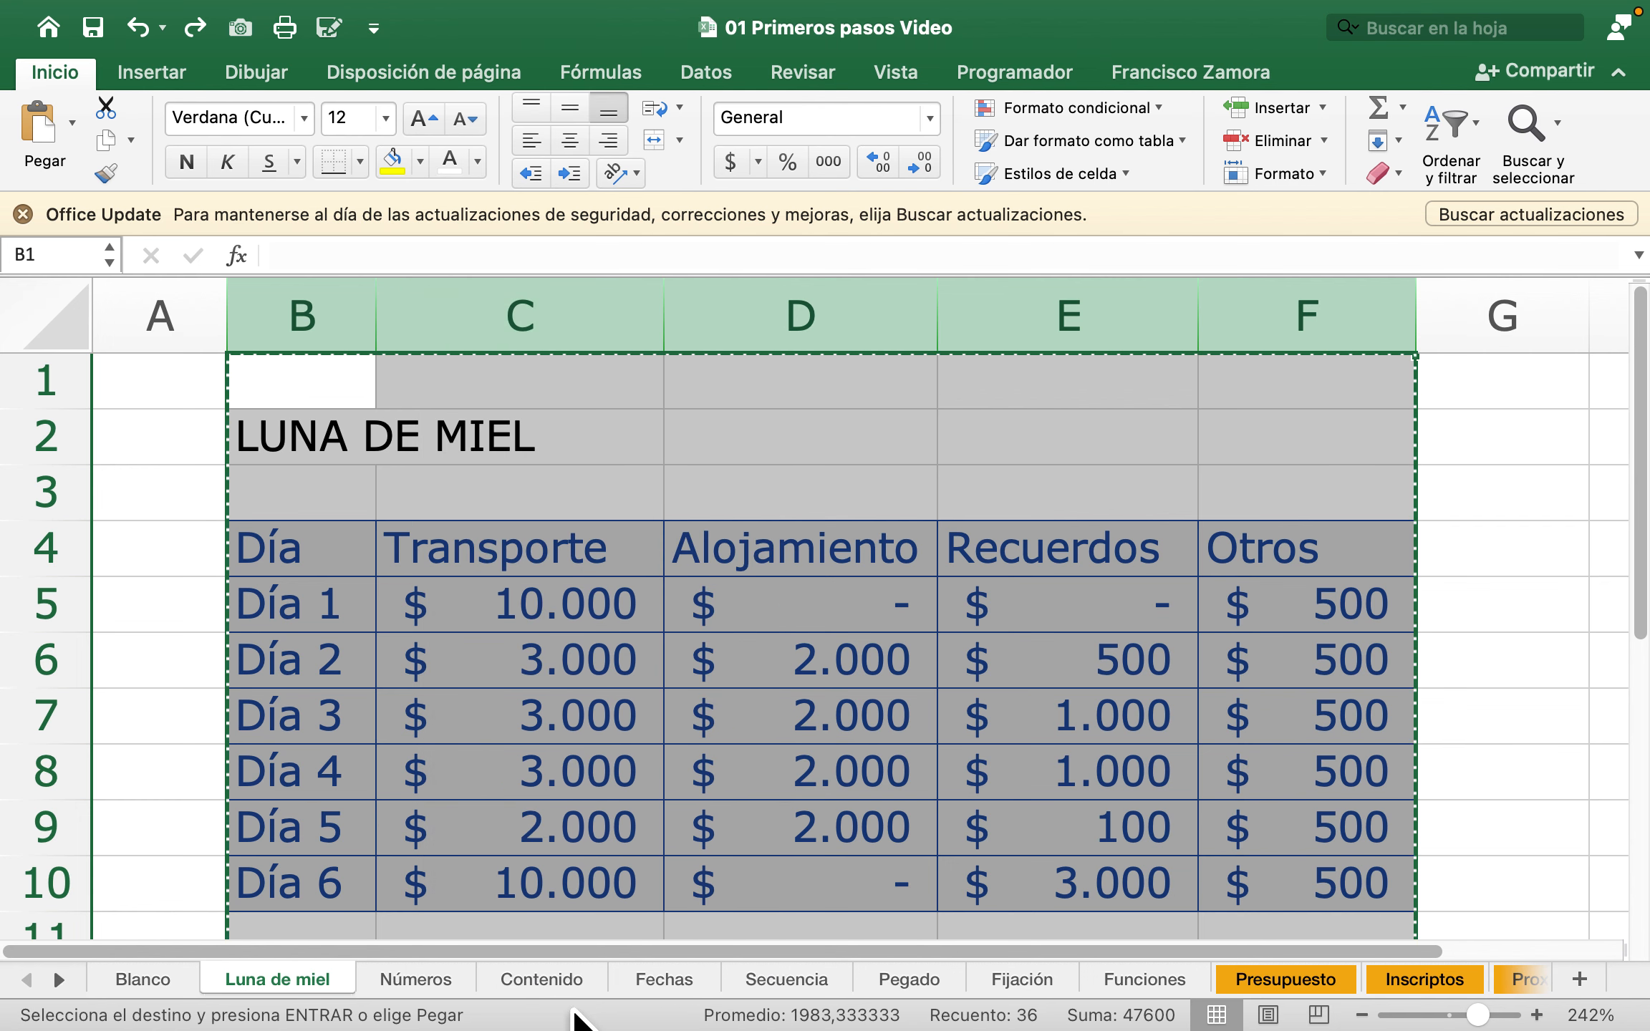
Step: Paste only the copied column widths (Anchos de columna) onto columns G to K of the Pegado sheet using Paste Special
{"action": "left_click", "coordinate": [931, 982]}
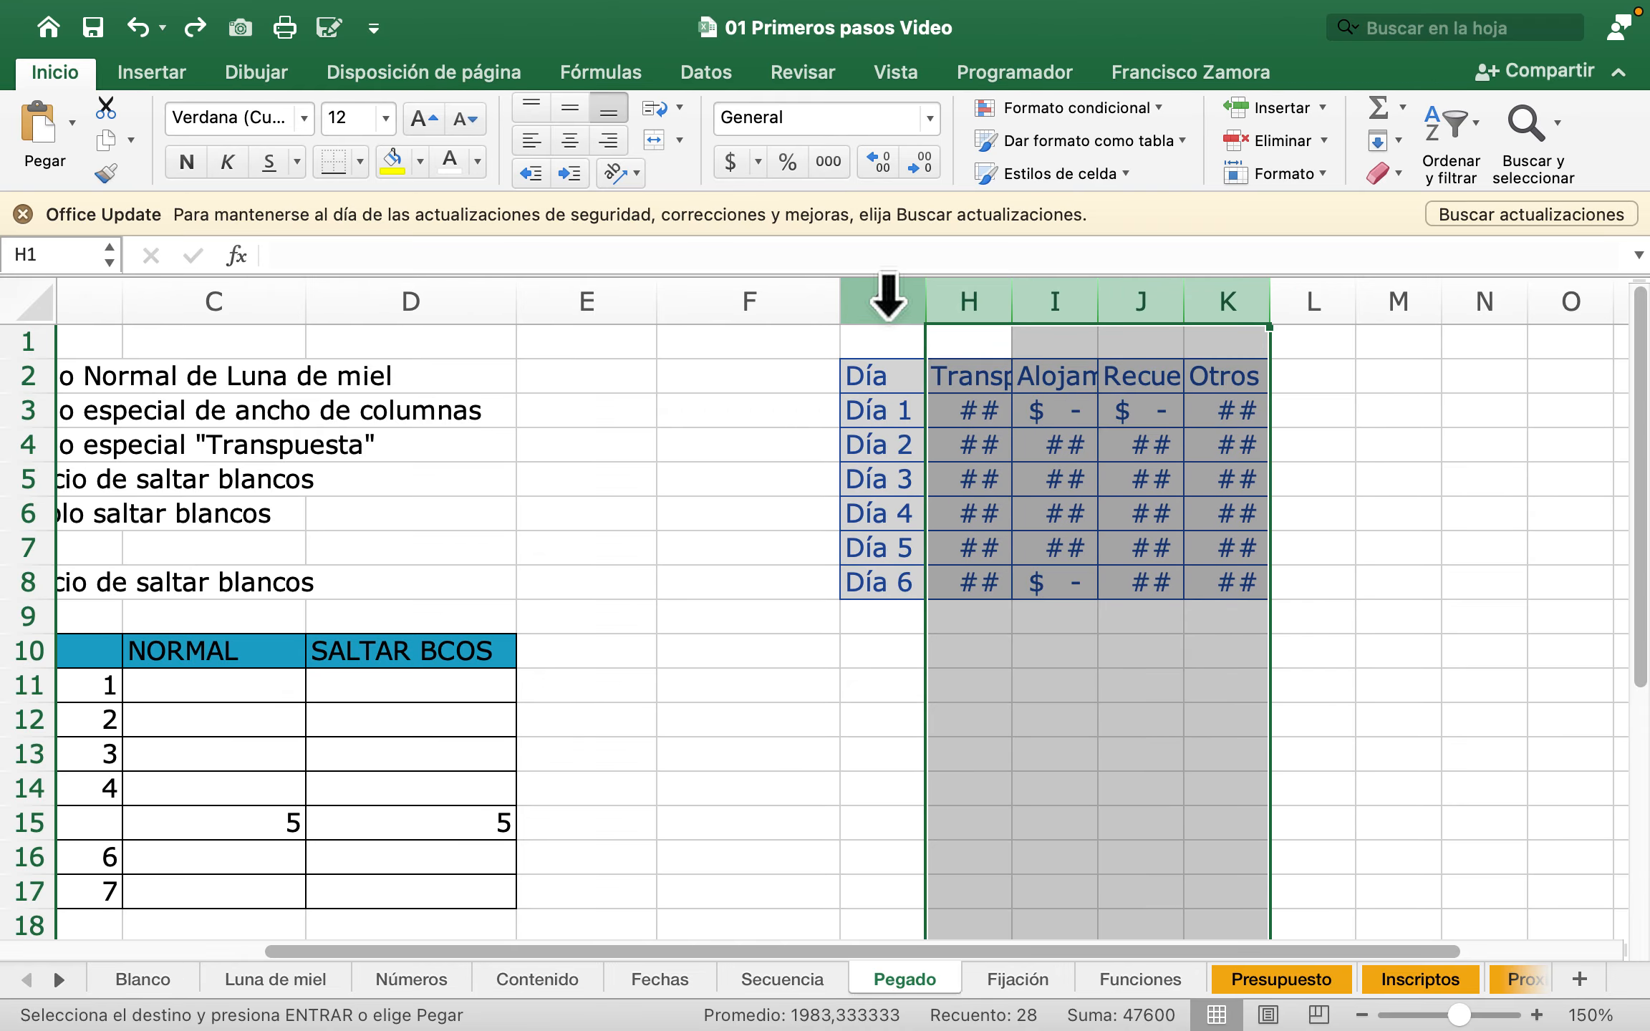
{"action": "left_click_drag", "start_coordinate": [888, 297], "coordinate": [1260, 287]}
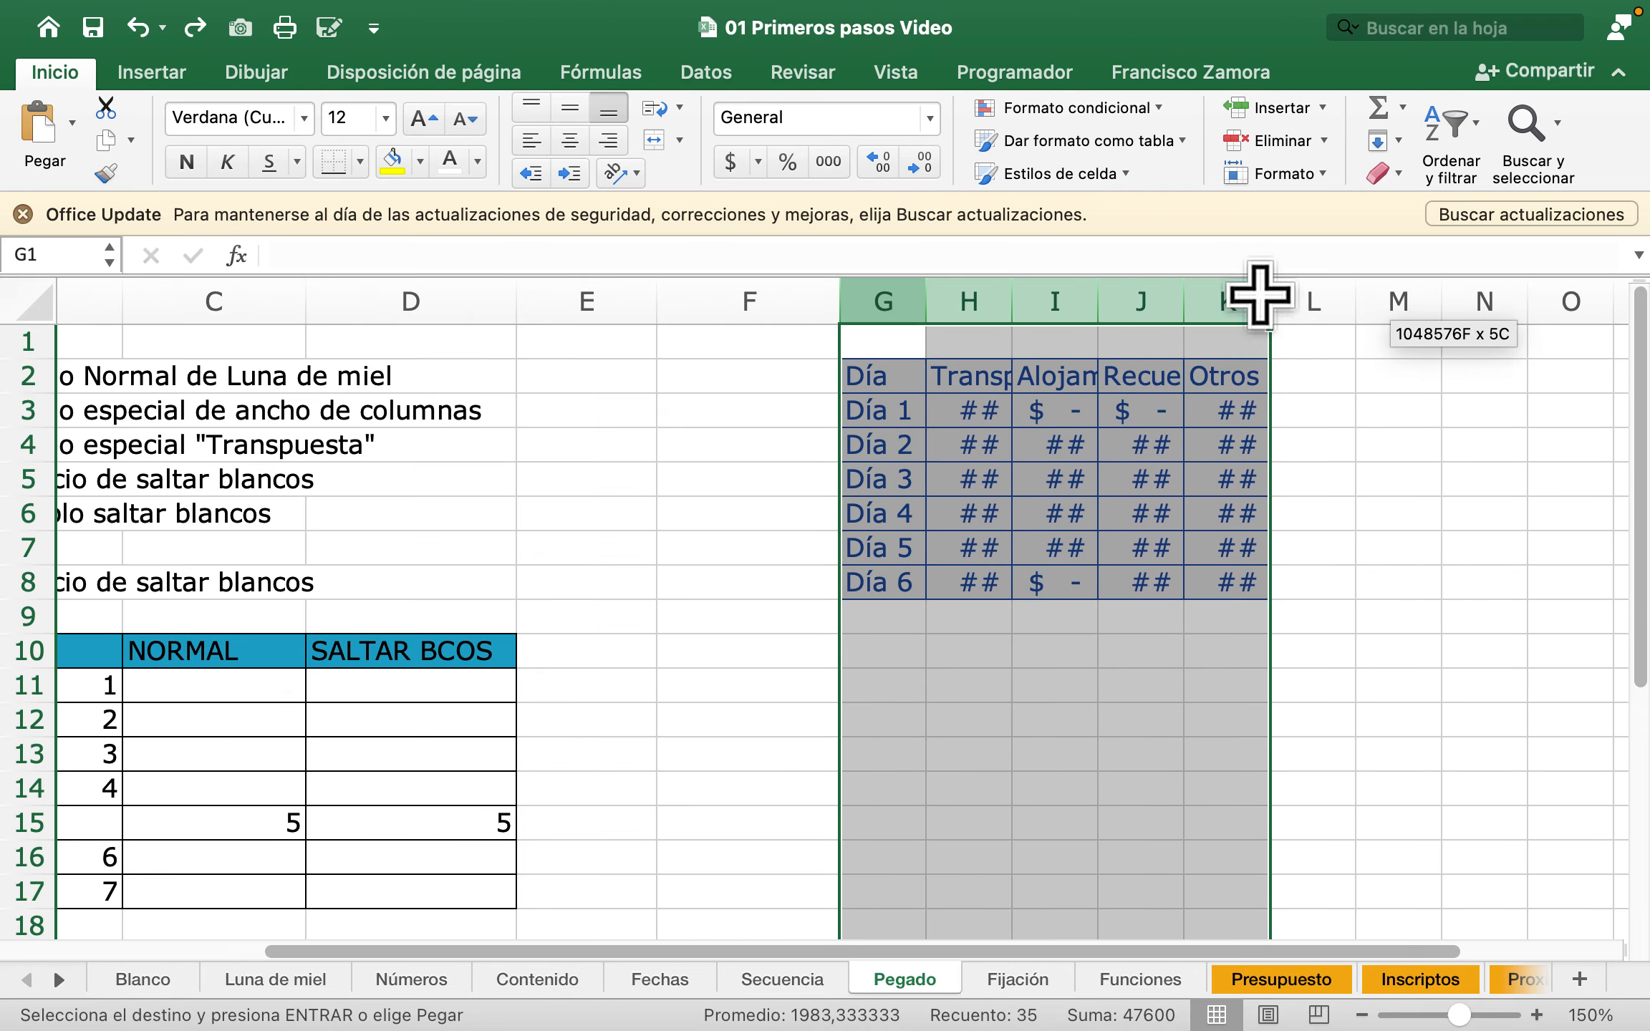
{"action": "right_click", "coordinate": [897, 308]}
{"action": "mouse_move", "coordinate": [1068, 449]}
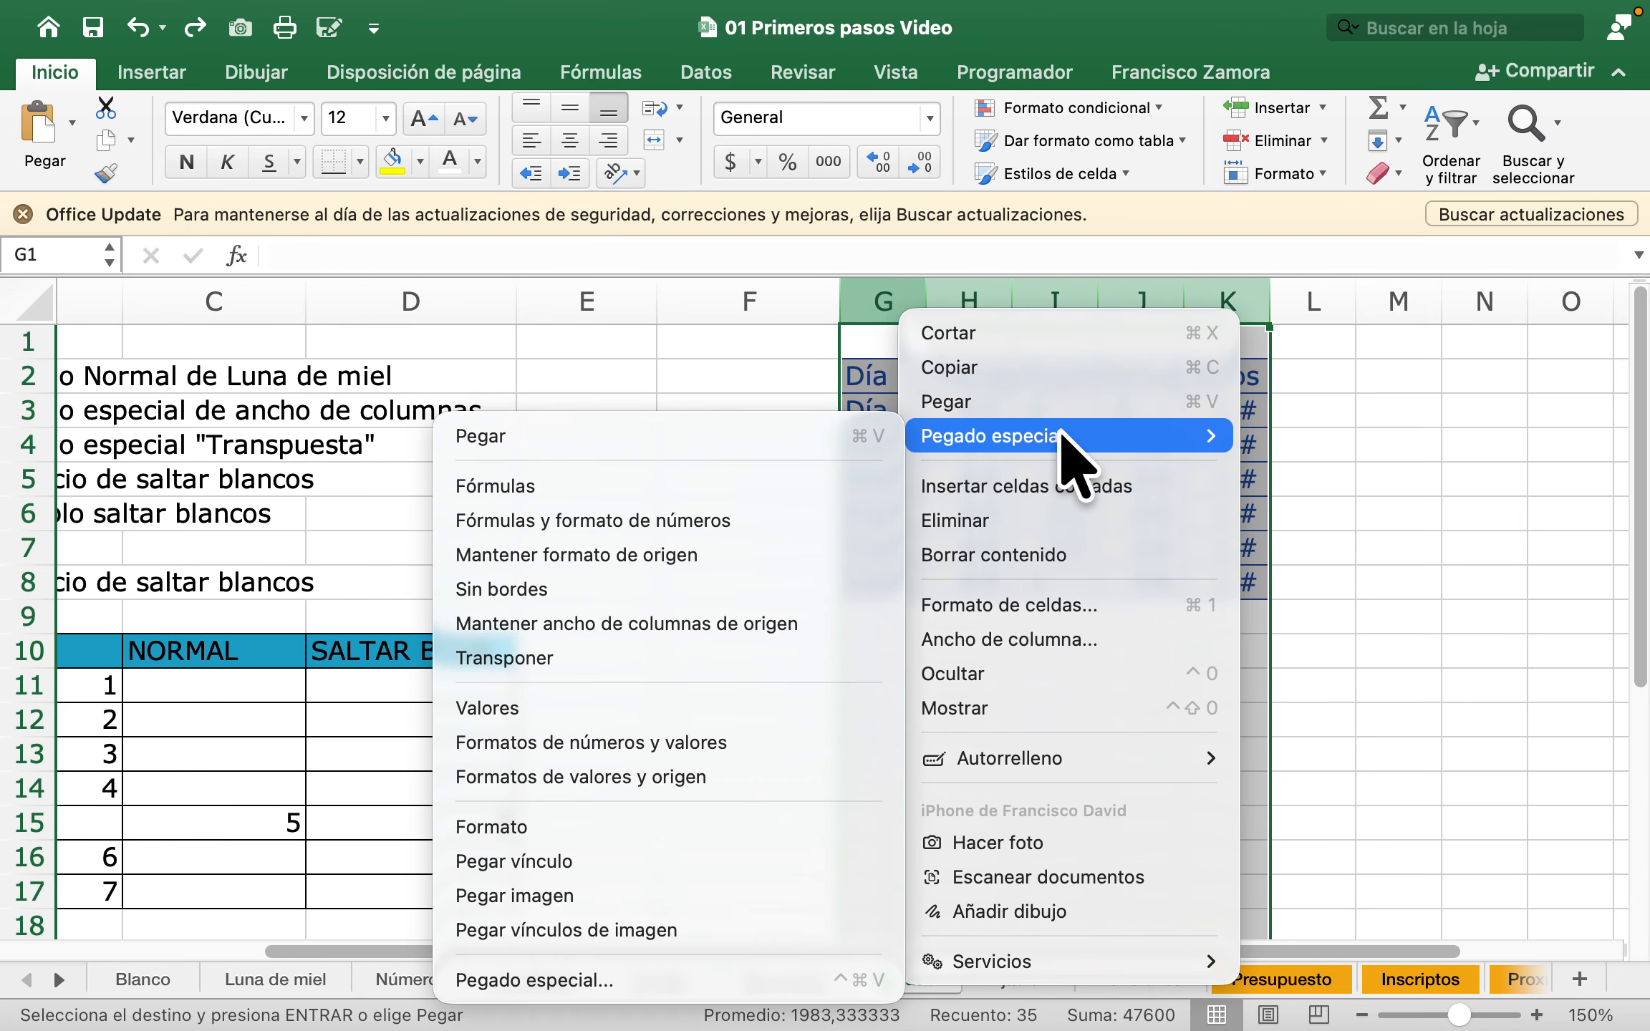
{"action": "left_click", "coordinate": [573, 980]}
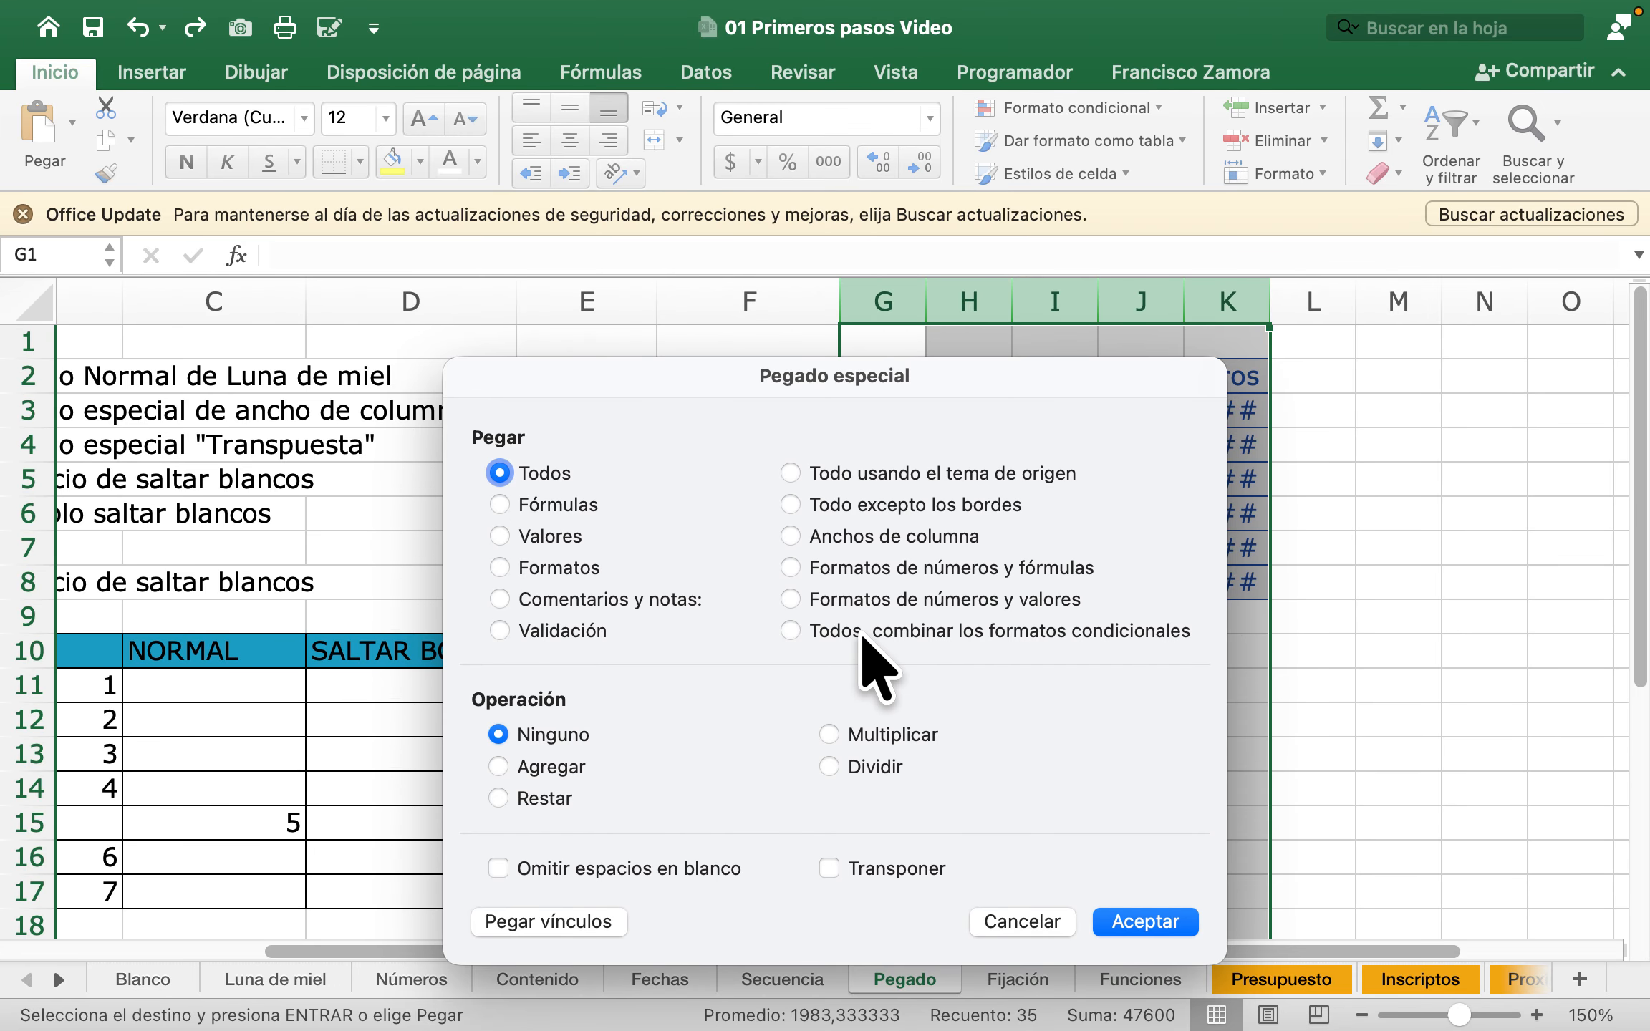
{"action": "left_click", "coordinate": [870, 537]}
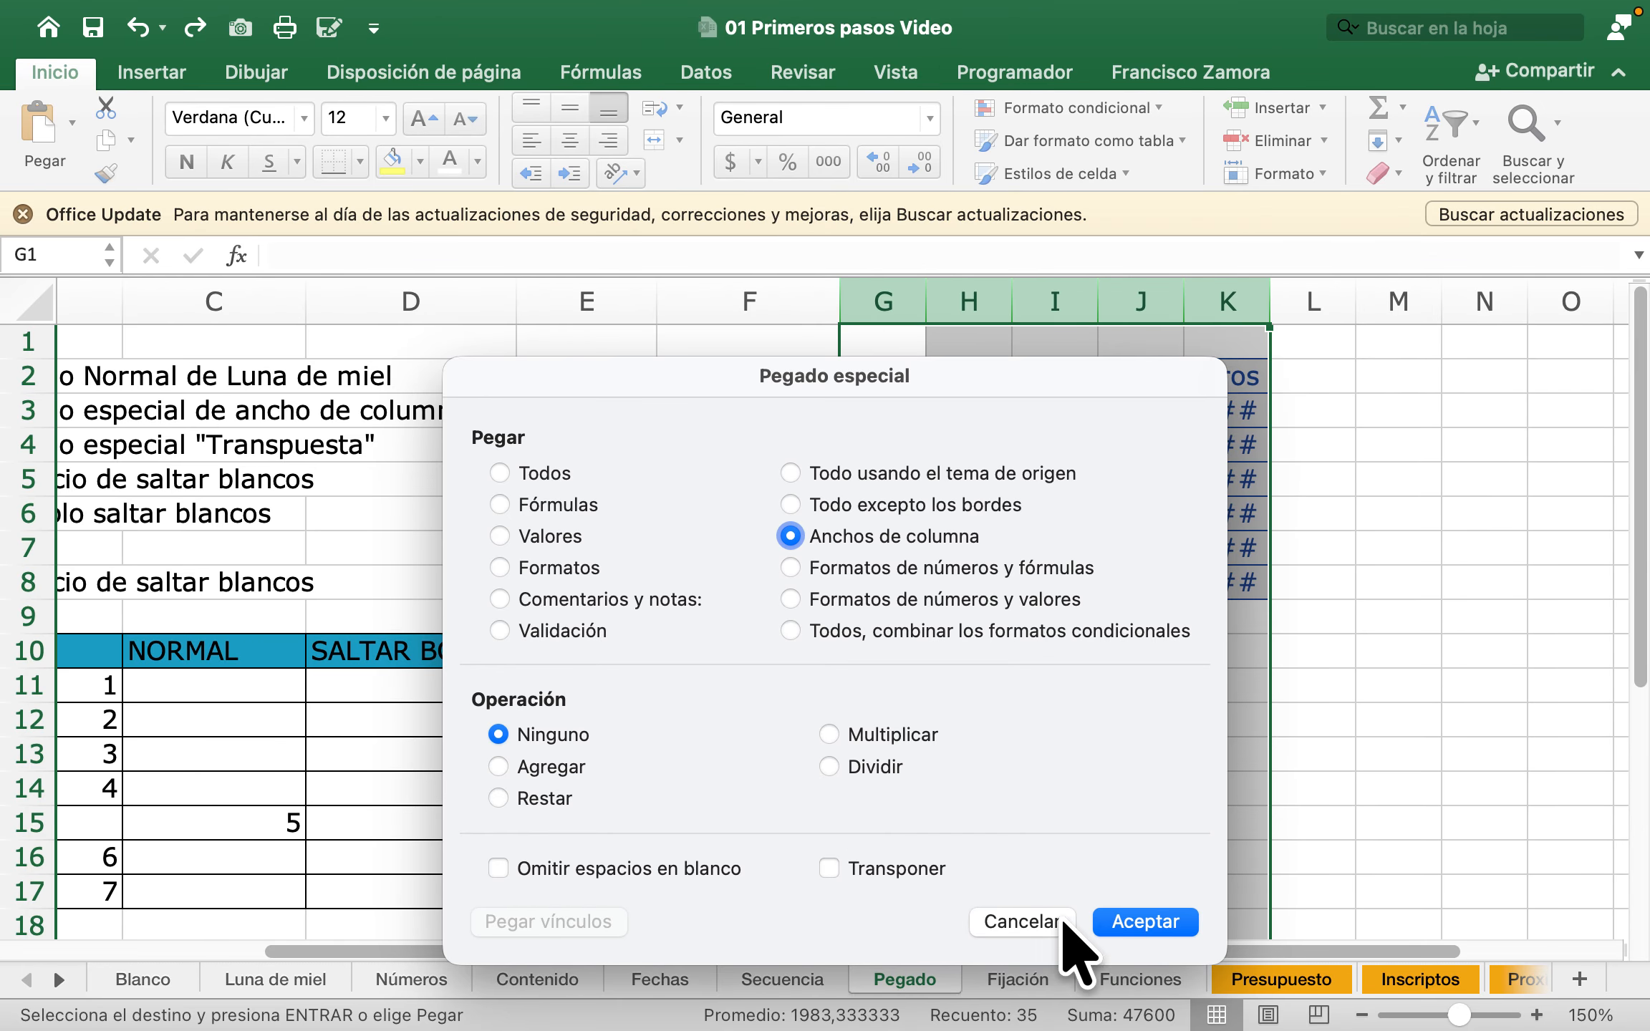
{"action": "left_click", "coordinate": [1140, 929]}
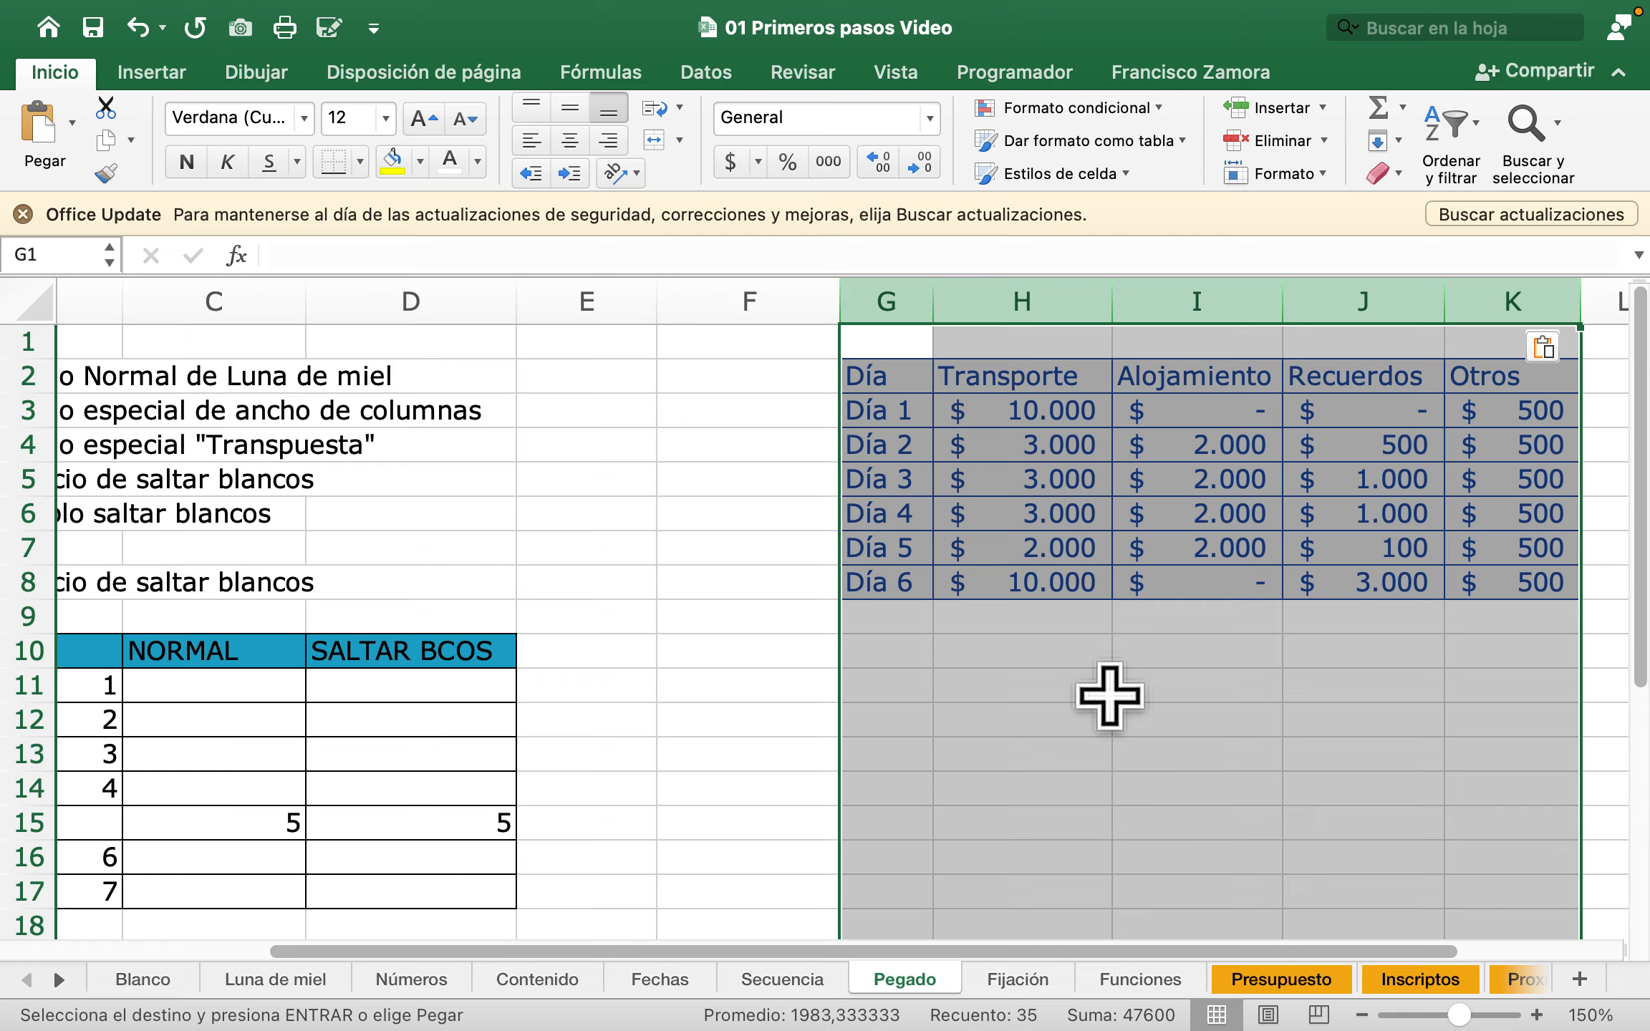
Step: Compare the pasted table in G2:K8 on the Pegado sheet with the original on the Luna de miel sheet
{"action": "left_click", "coordinate": [1103, 681]}
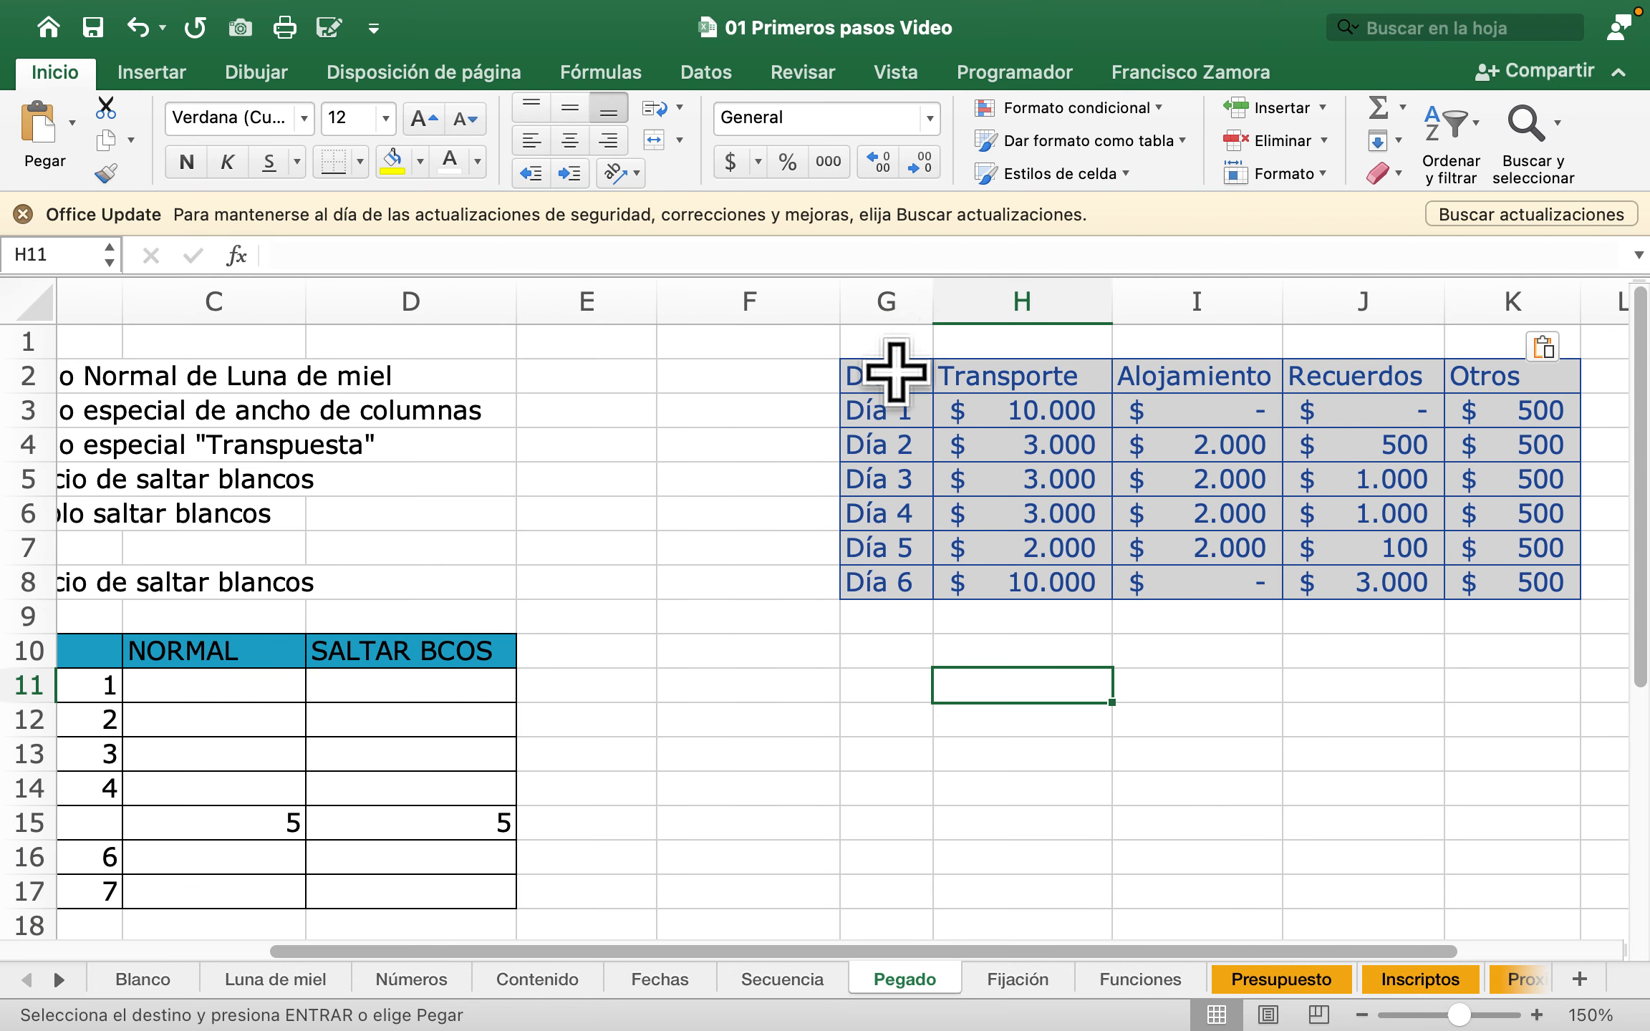
{"action": "left_click_drag", "start_coordinate": [895, 372], "coordinate": [1474, 578]}
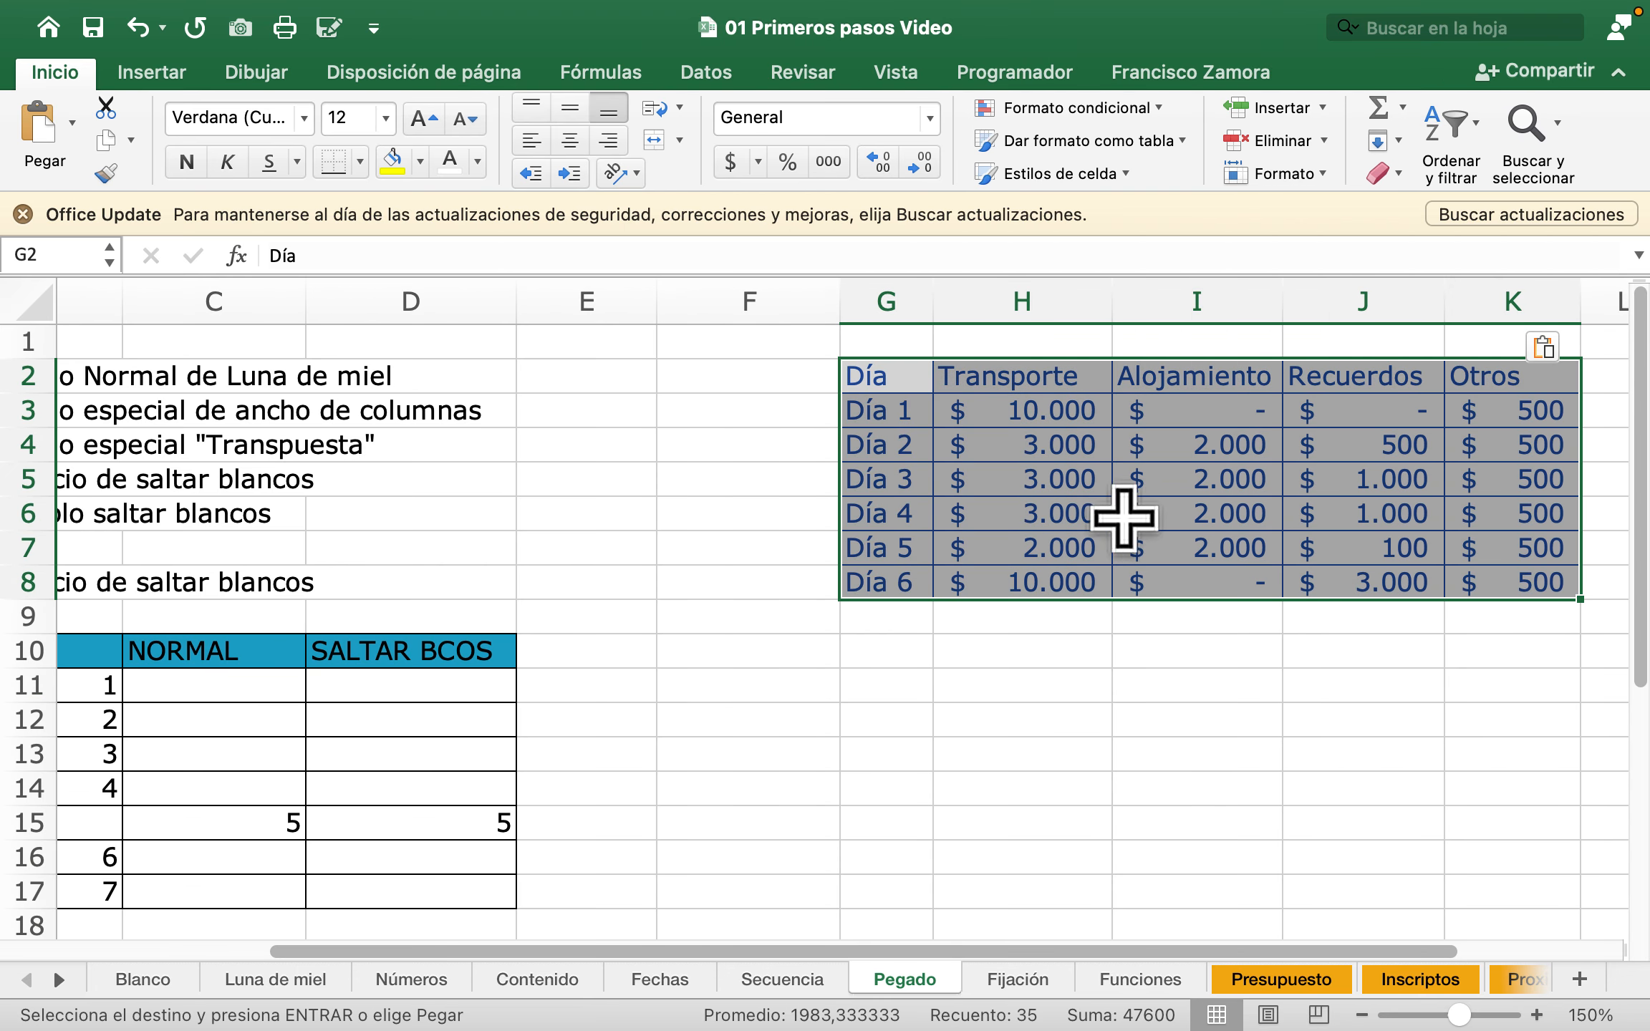
{"action": "left_click", "coordinate": [279, 980]}
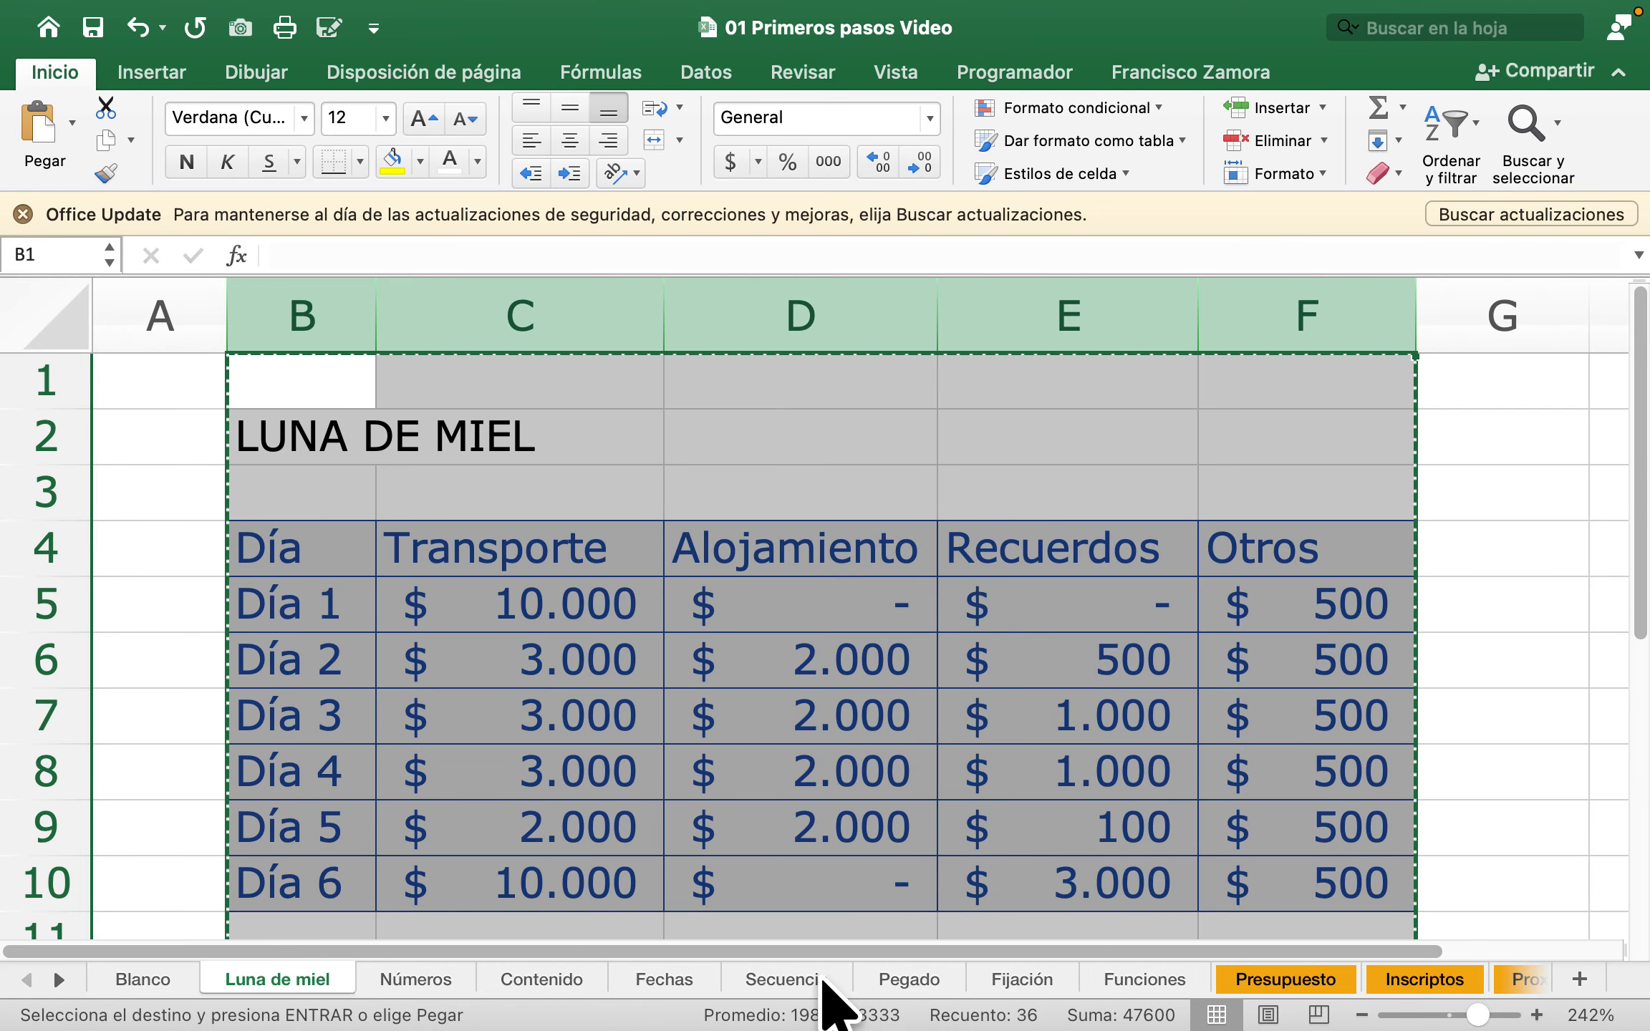
Step: Copy the Luna de miel table in G2:K8 on the Pegado sheet
{"action": "left_click", "coordinate": [909, 982]}
{"action": "scroll", "coordinate": [588, 581], "scroll_direction": "left", "scroll_amount": 3}
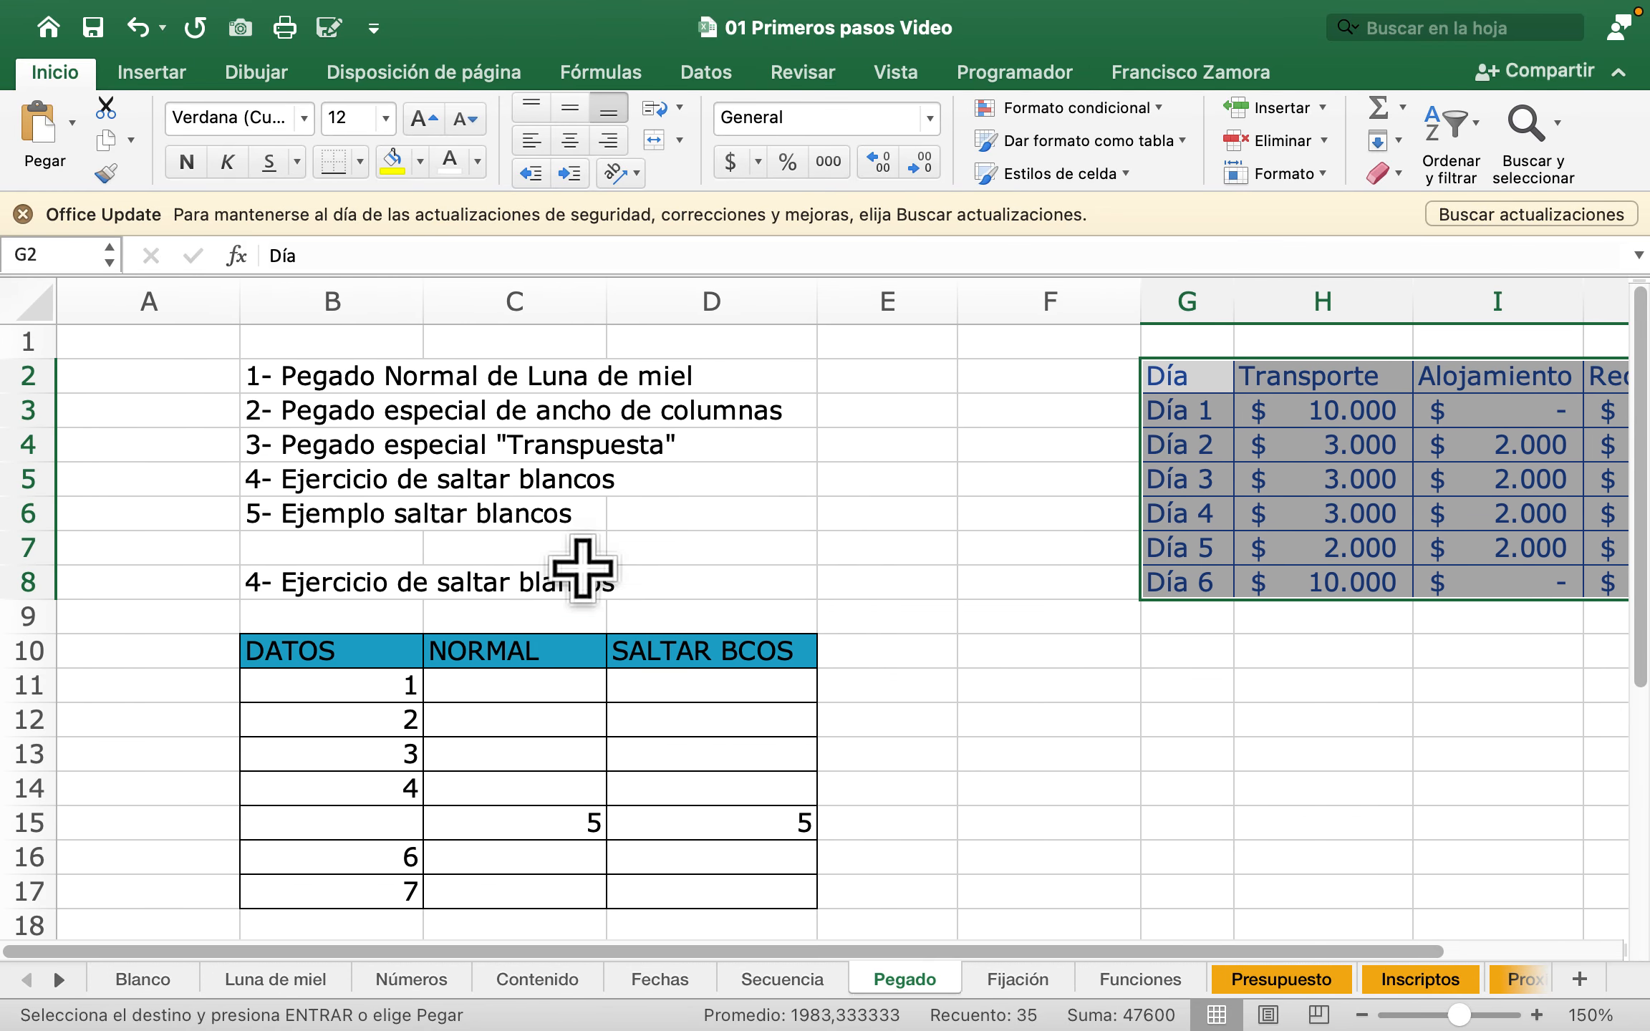
{"action": "scroll", "coordinate": [672, 464], "scroll_direction": "right", "scroll_amount": 8}
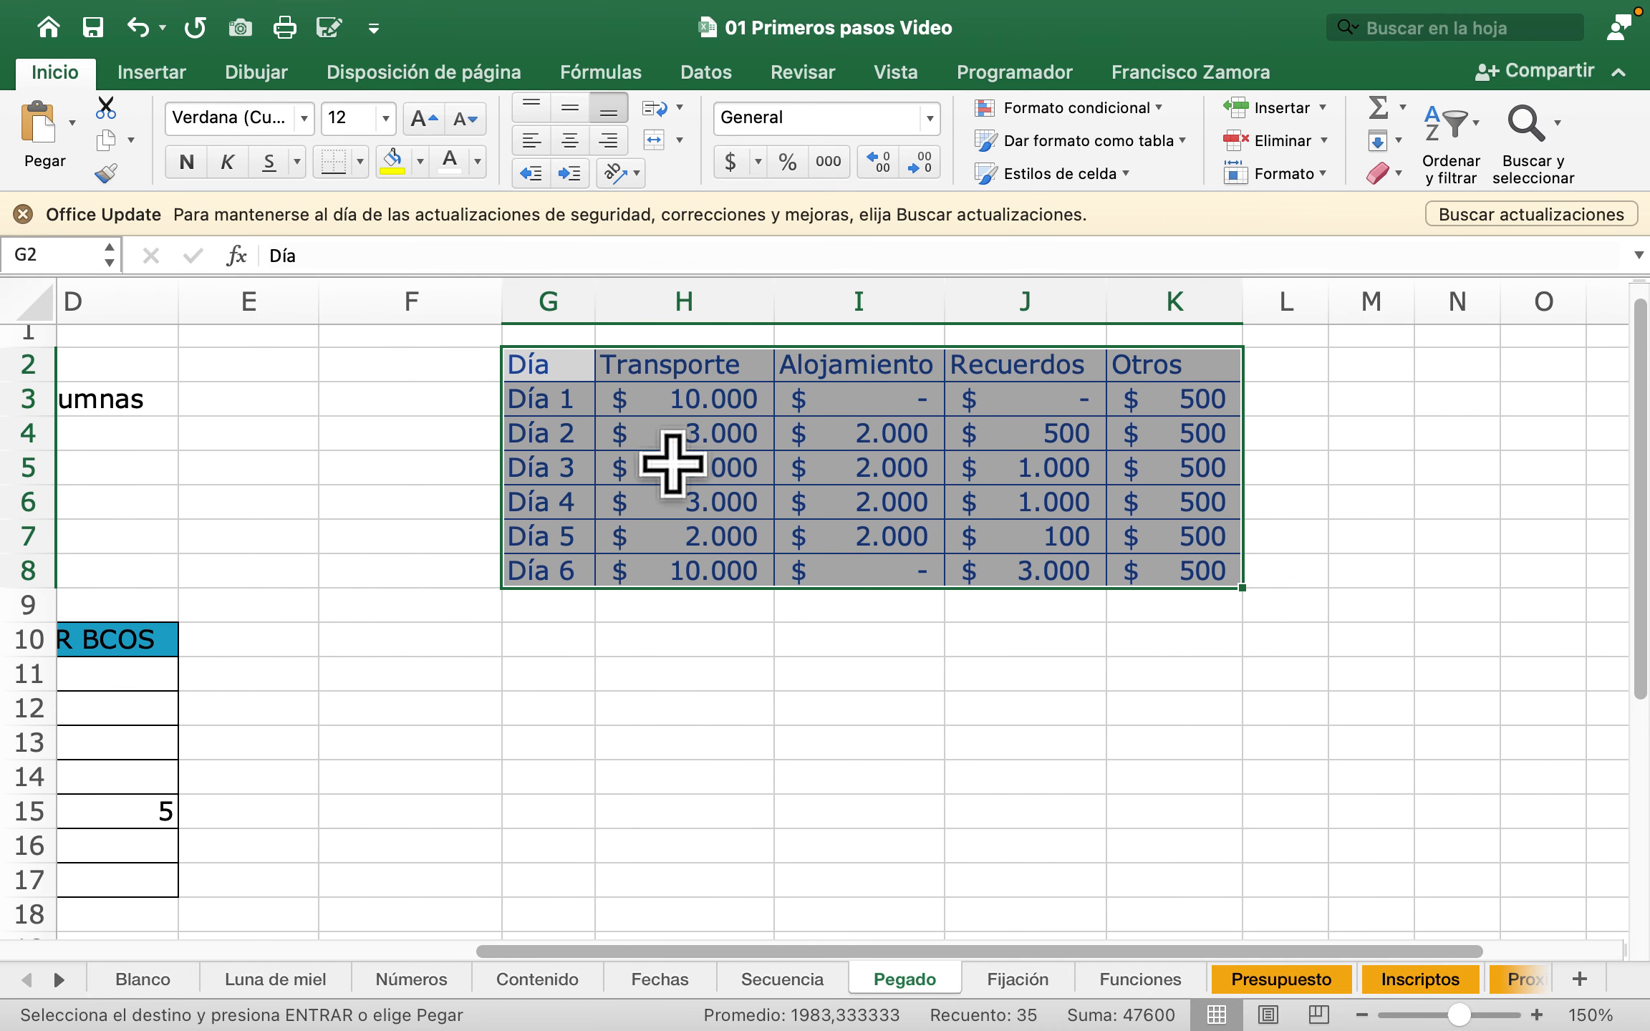
{"action": "left_click_drag", "start_coordinate": [530, 390], "coordinate": [1153, 583]}
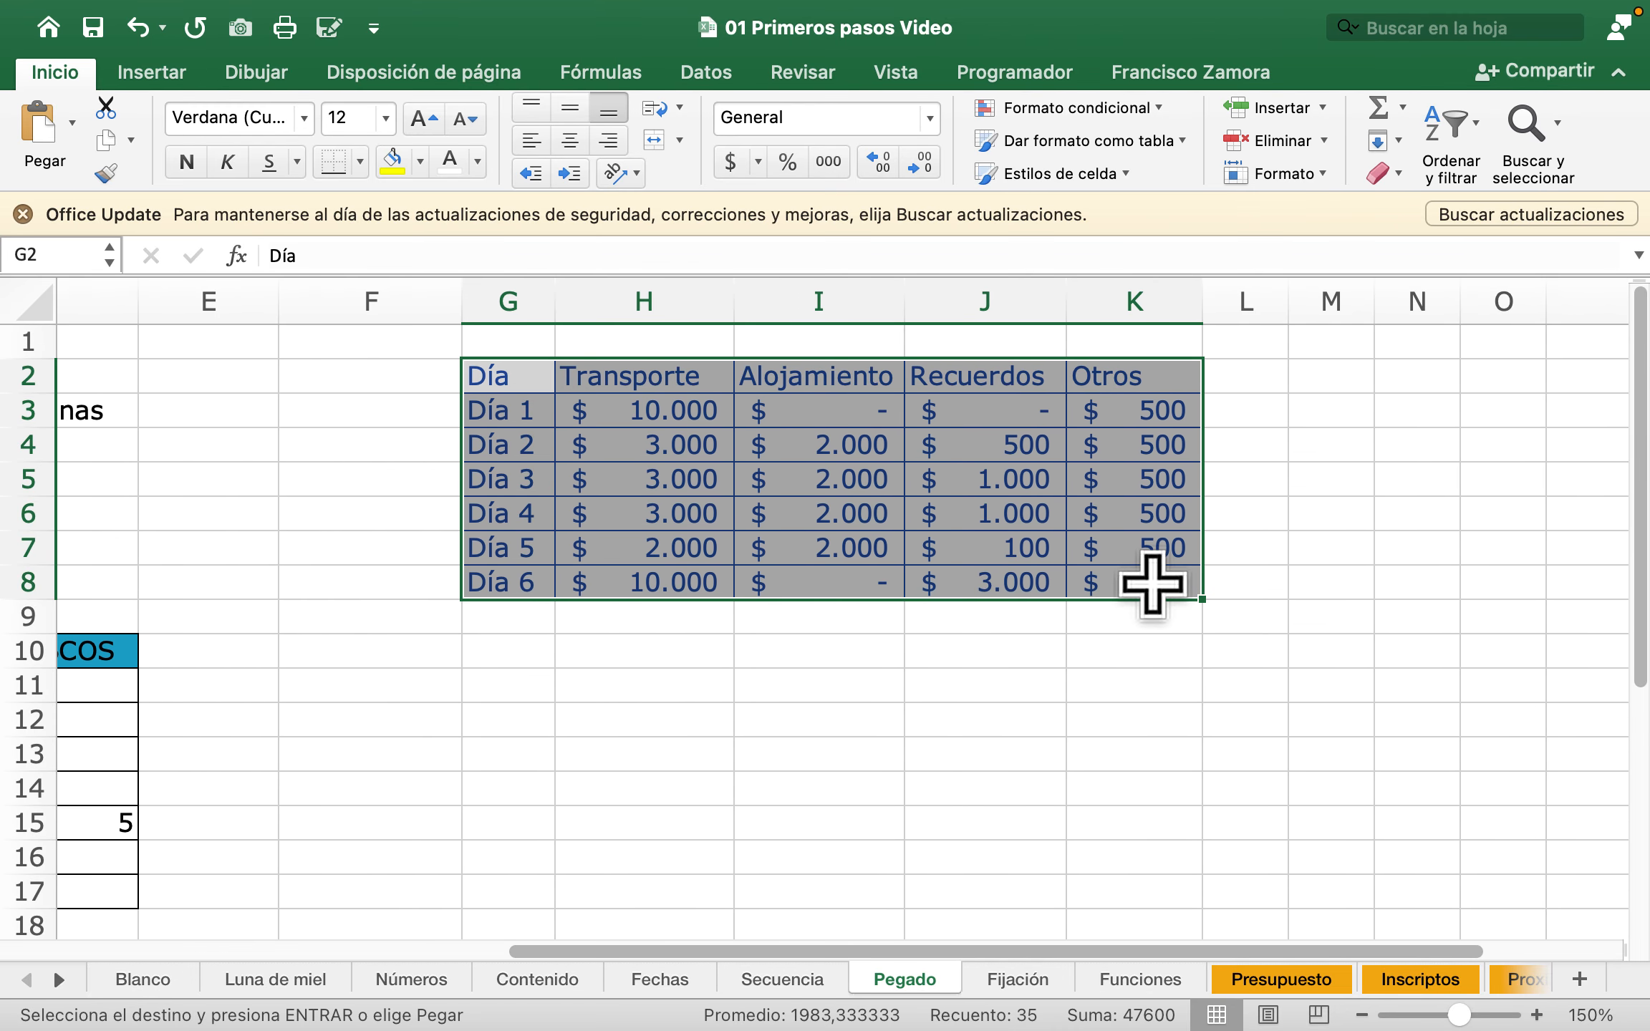
{"action": "key", "text": "super+c"}
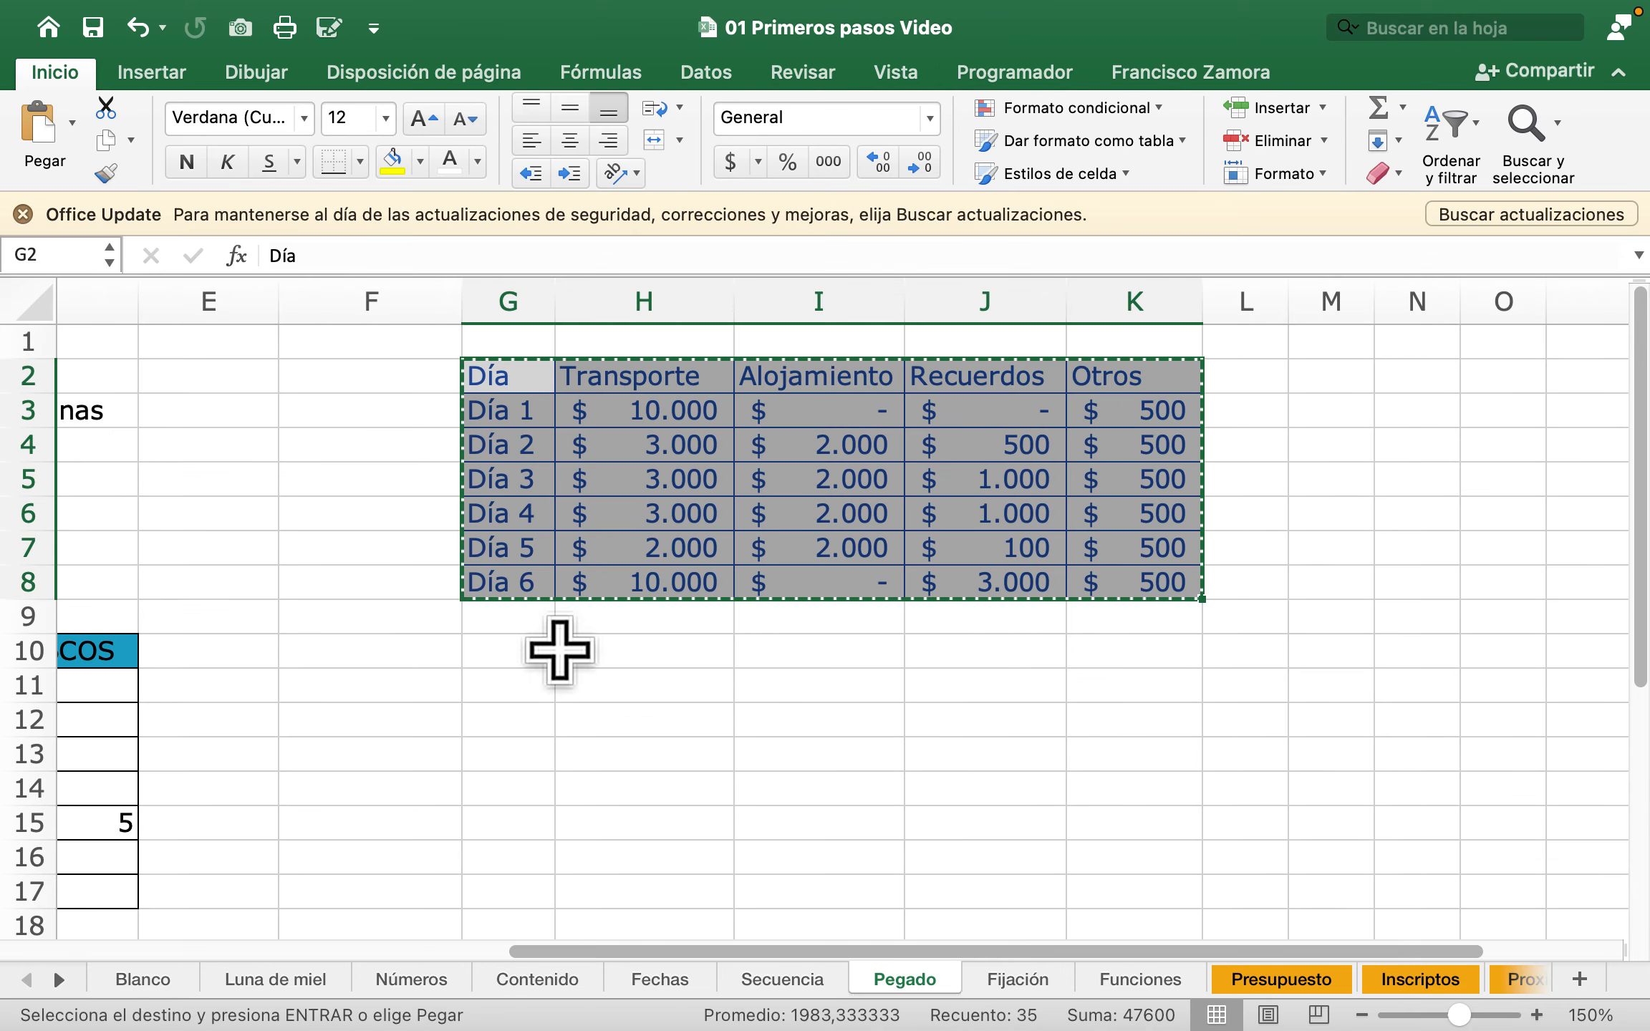
Step: Paste the copied table transposed at G10 using Paste Special with the Transponer option
{"action": "right_click", "coordinate": [517, 652]}
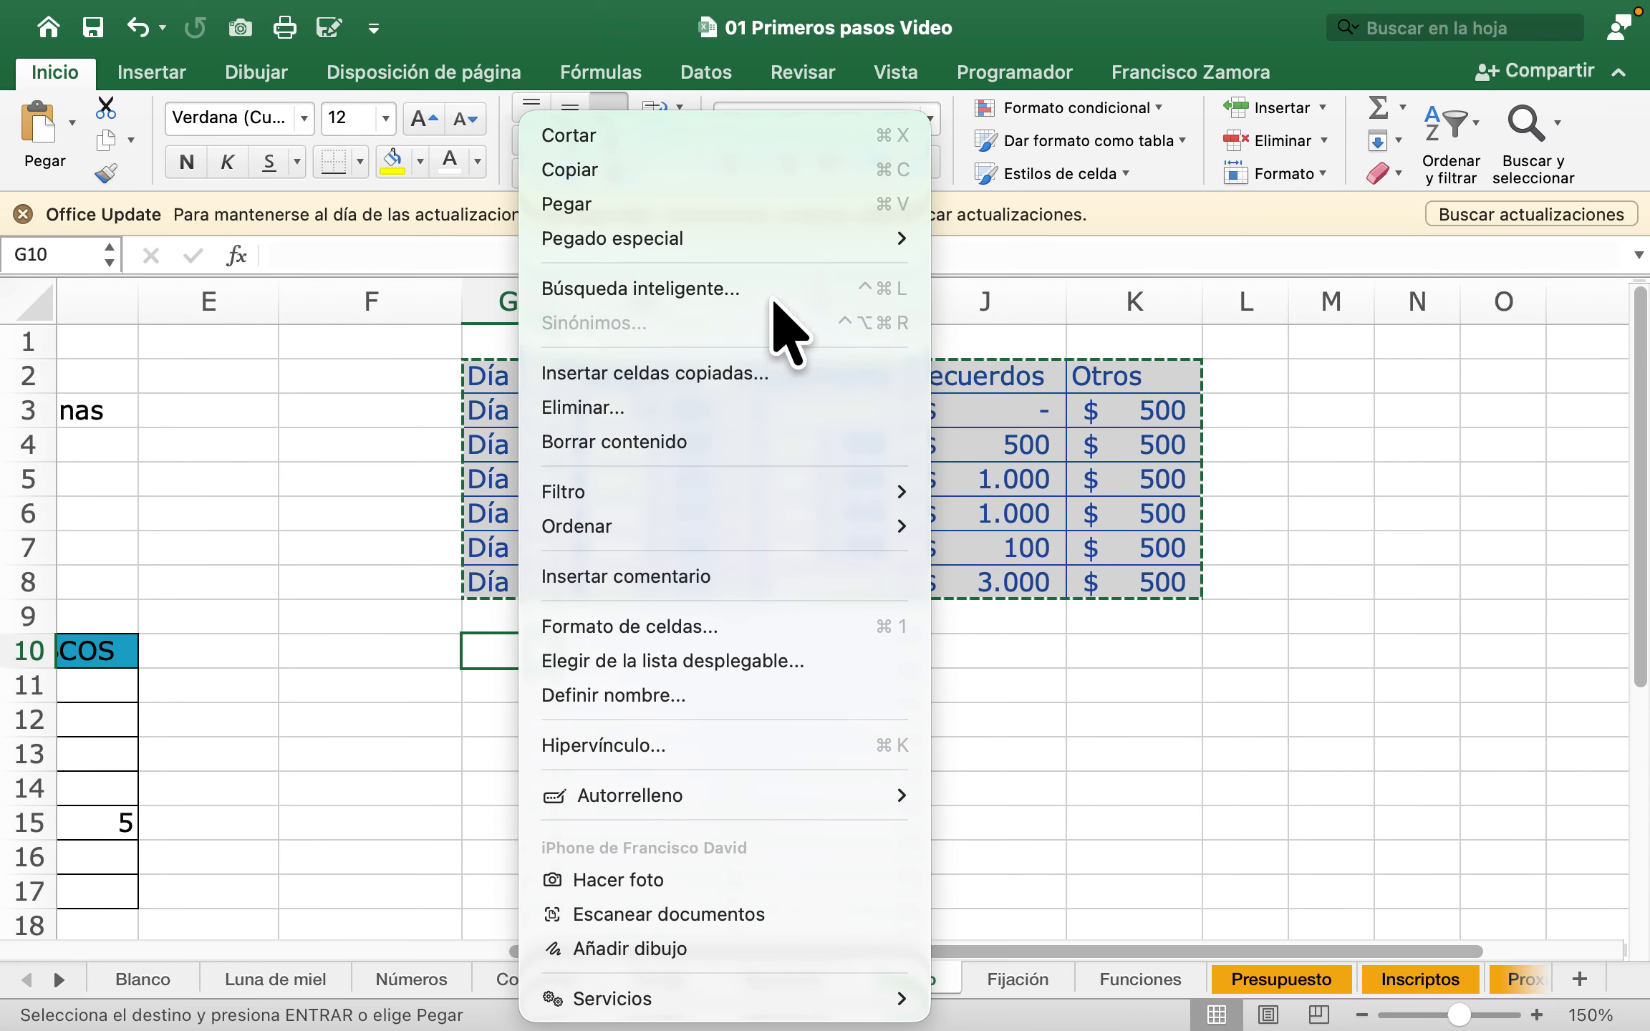
{"action": "mouse_move", "coordinate": [841, 243]}
{"action": "left_click", "coordinate": [1074, 782]}
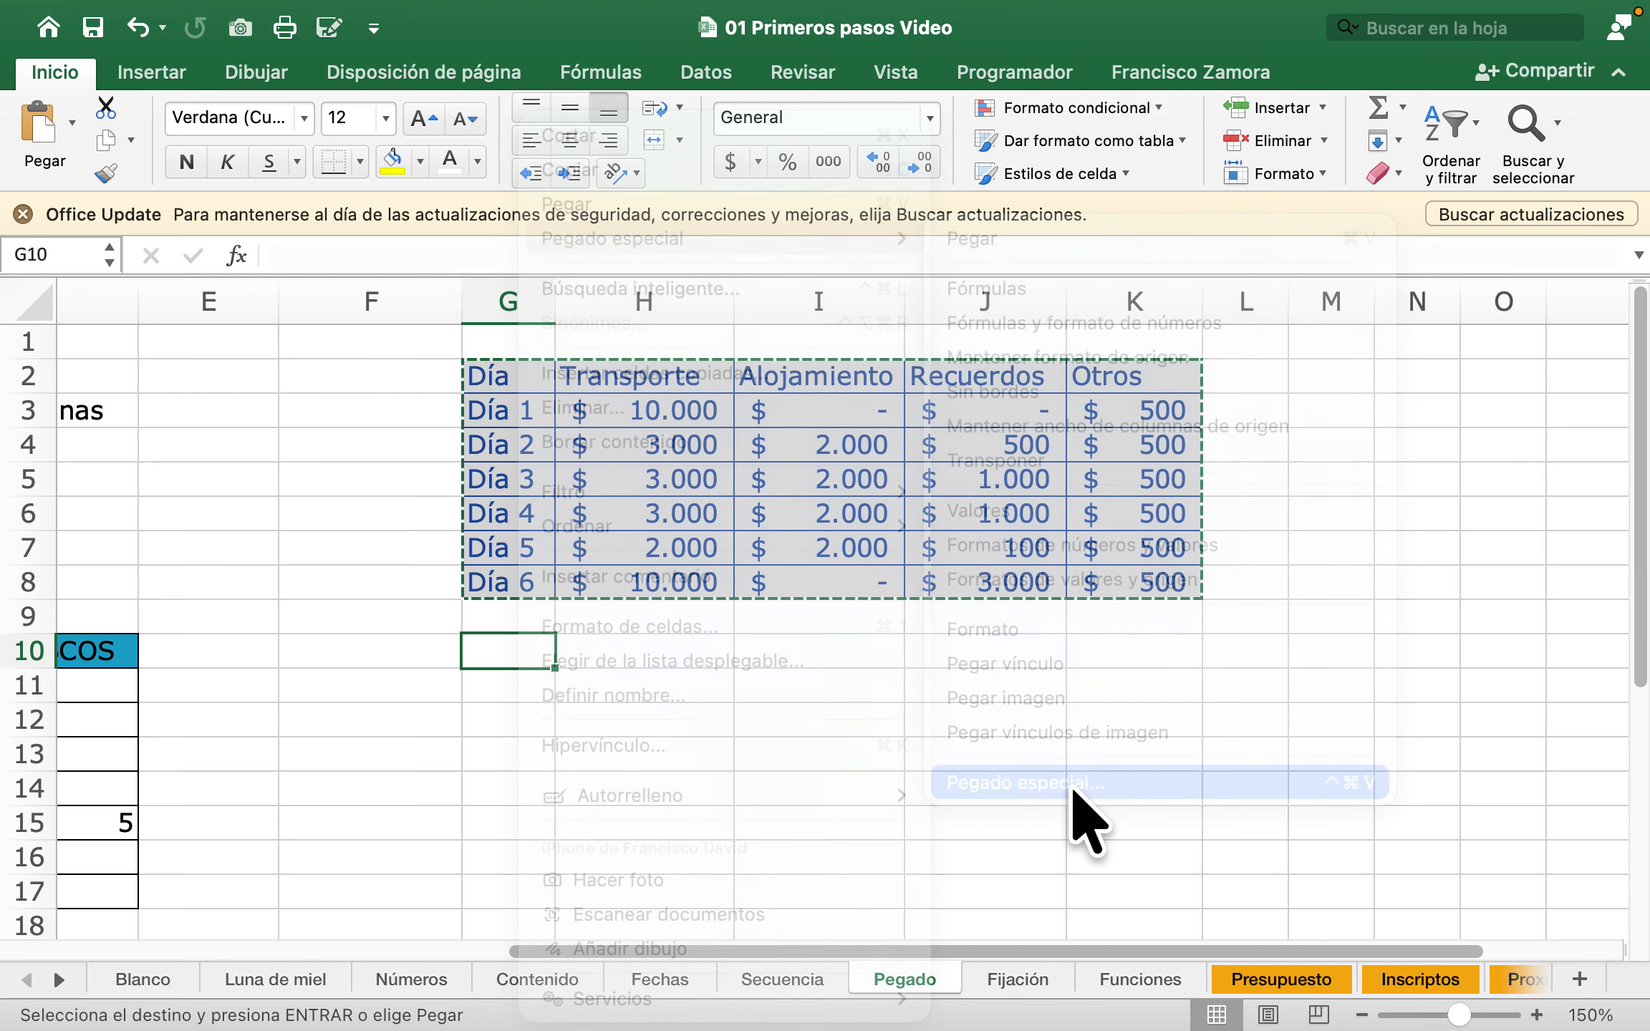
{"action": "left_click", "coordinate": [1168, 935]}
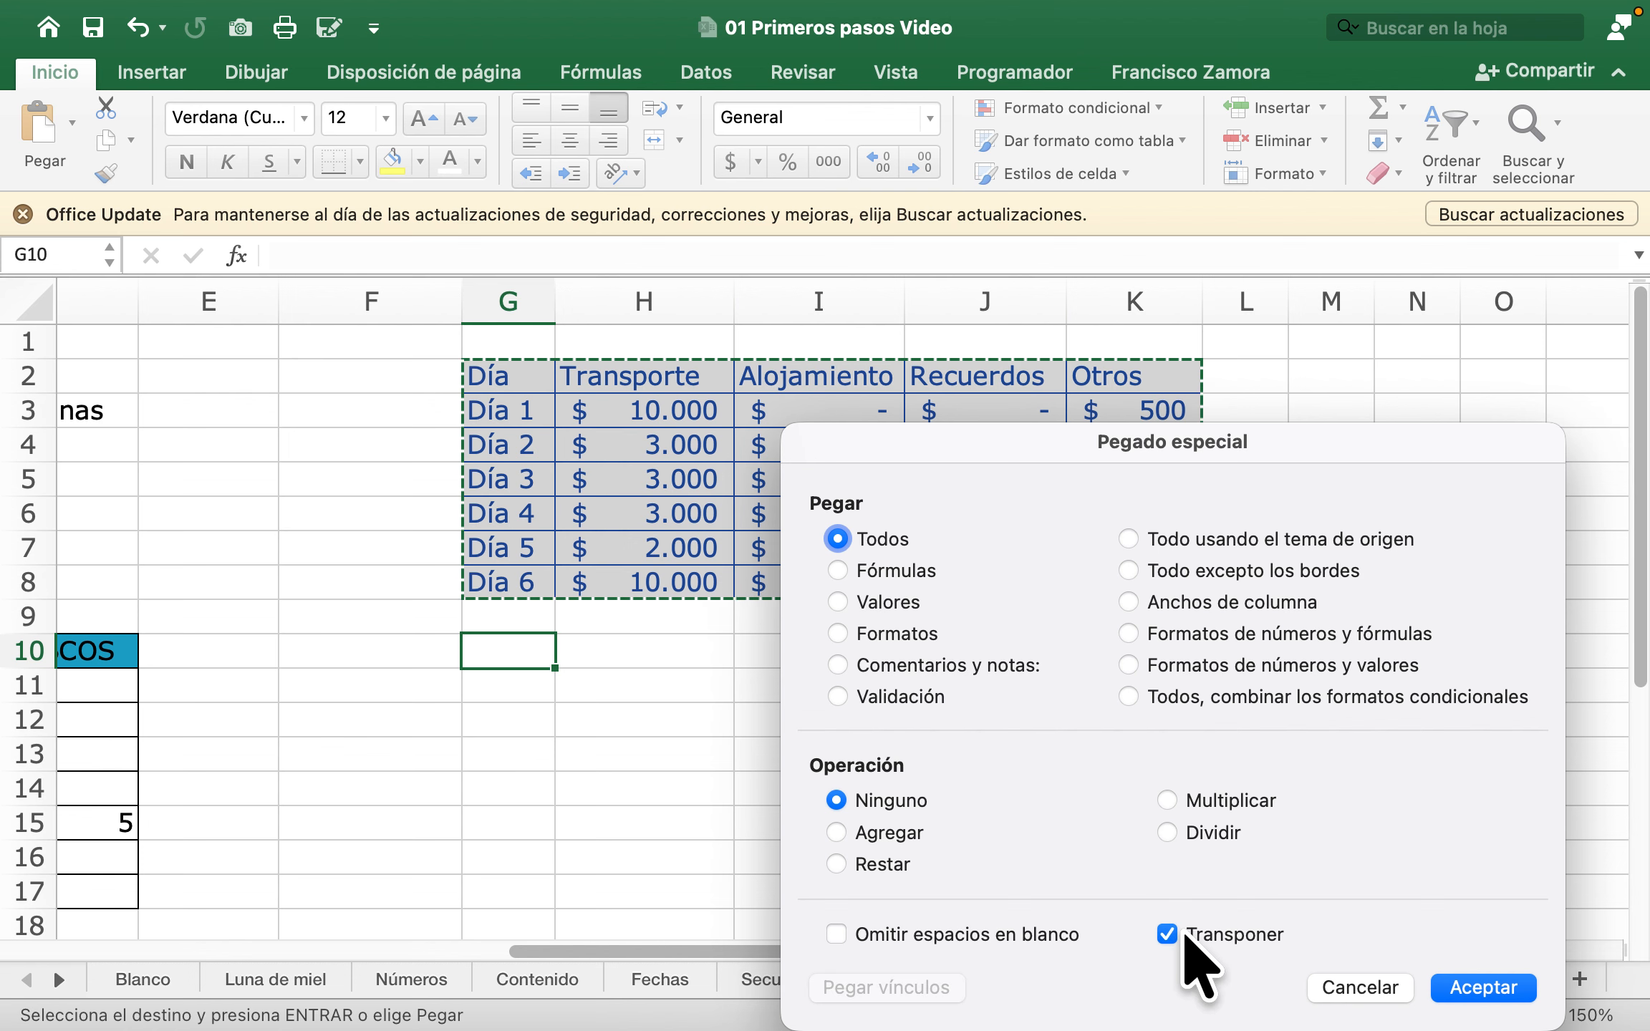
{"action": "left_click", "coordinate": [1529, 988]}
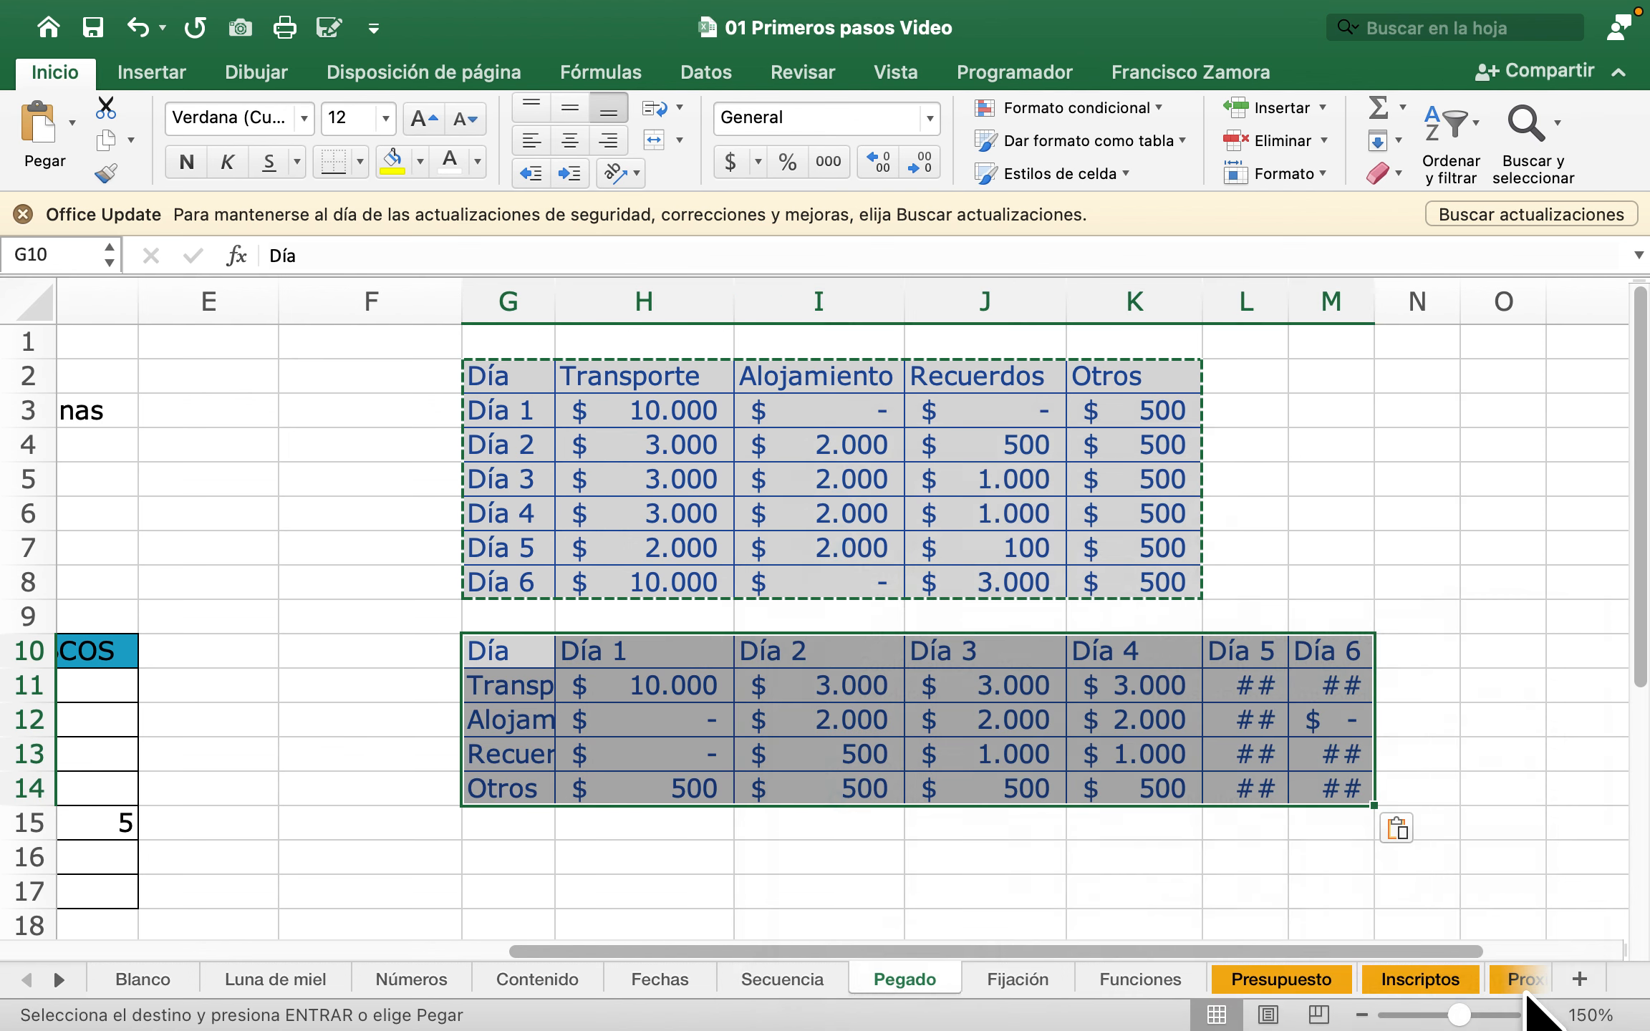
Step: Auto-fit columns L and M to the transposed table's contents
{"action": "left_click", "coordinate": [1134, 820]}
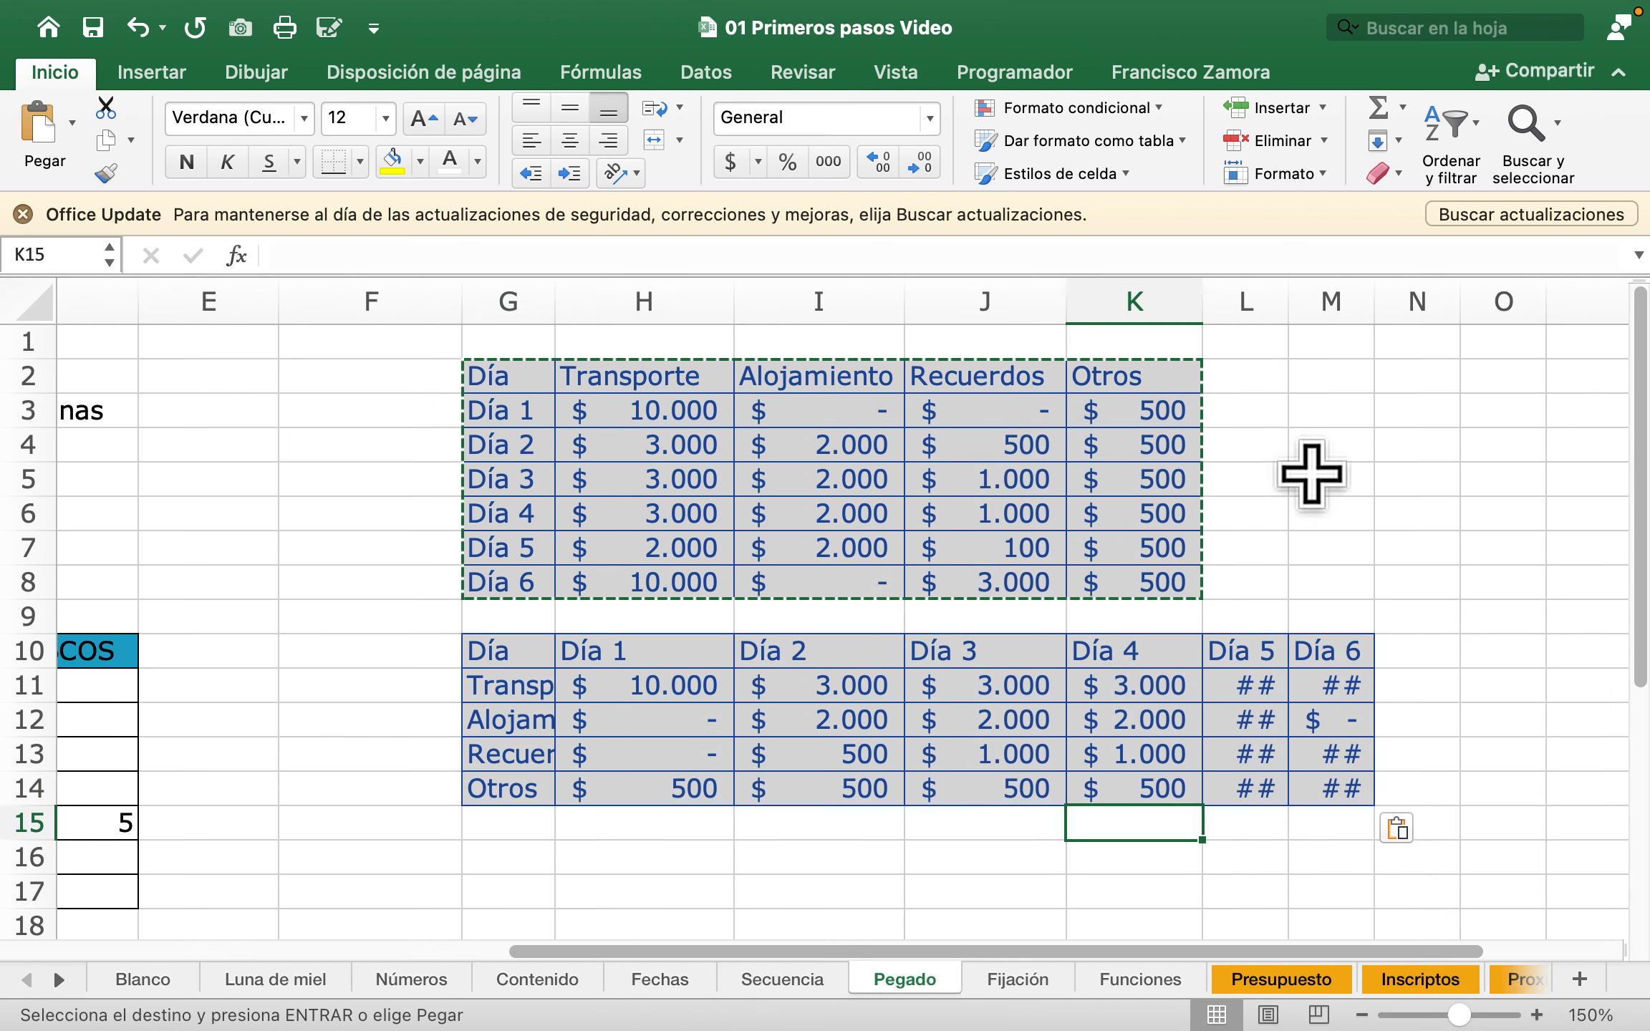
{"action": "left_click_drag", "start_coordinate": [1266, 304], "coordinate": [1290, 313]}
{"action": "double_click", "coordinate": [1289, 310]}
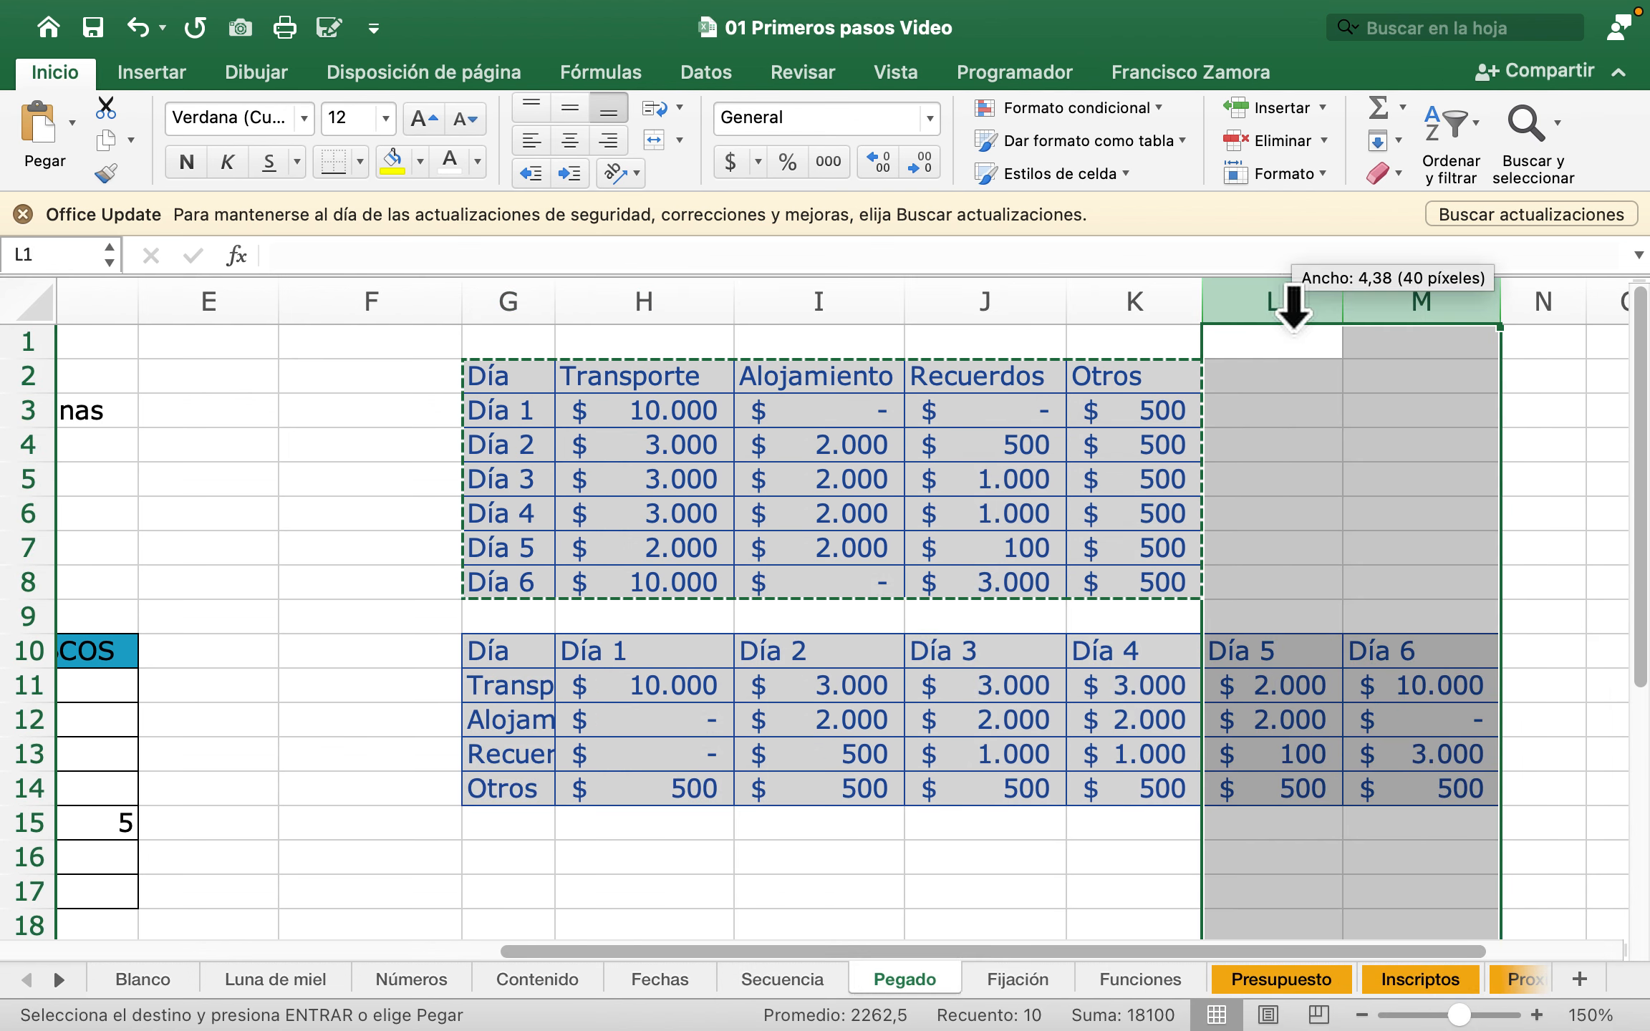
{"action": "left_click", "coordinate": [884, 782]}
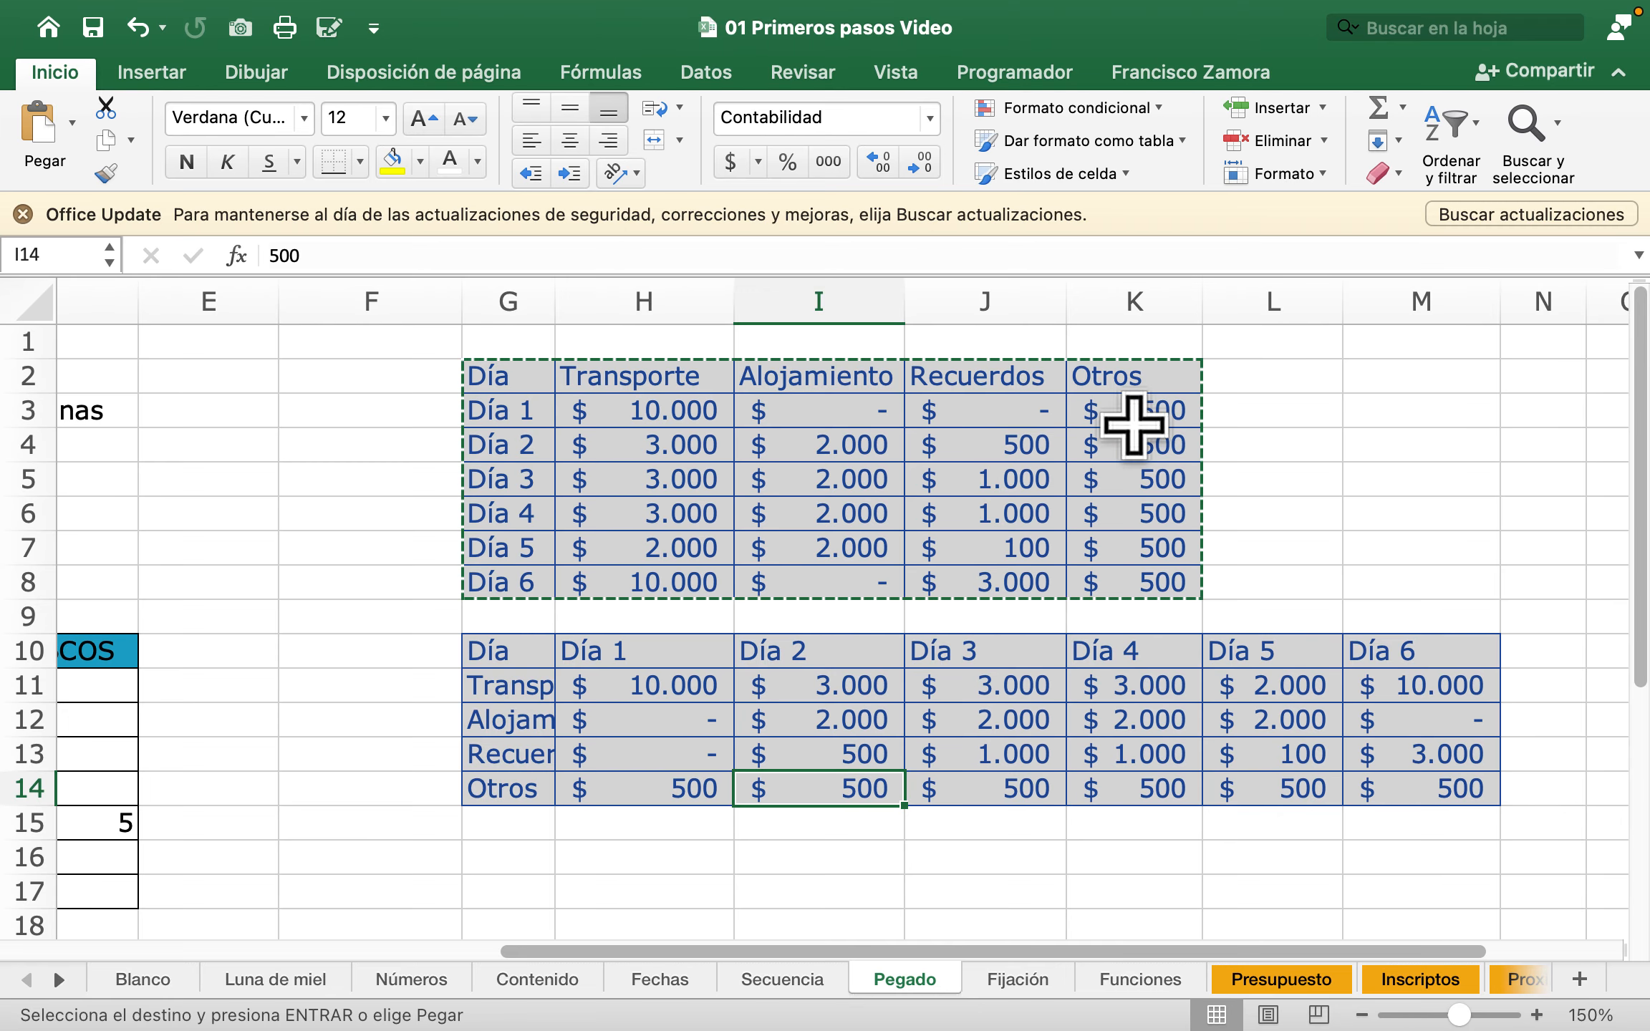
Step: Compare the transposed table in G10:M14 with the original in G2:K8, checking headers and matching values such as Recuerdos for Día 5
{"action": "left_click_drag", "start_coordinate": [633, 649], "coordinate": [1429, 674]}
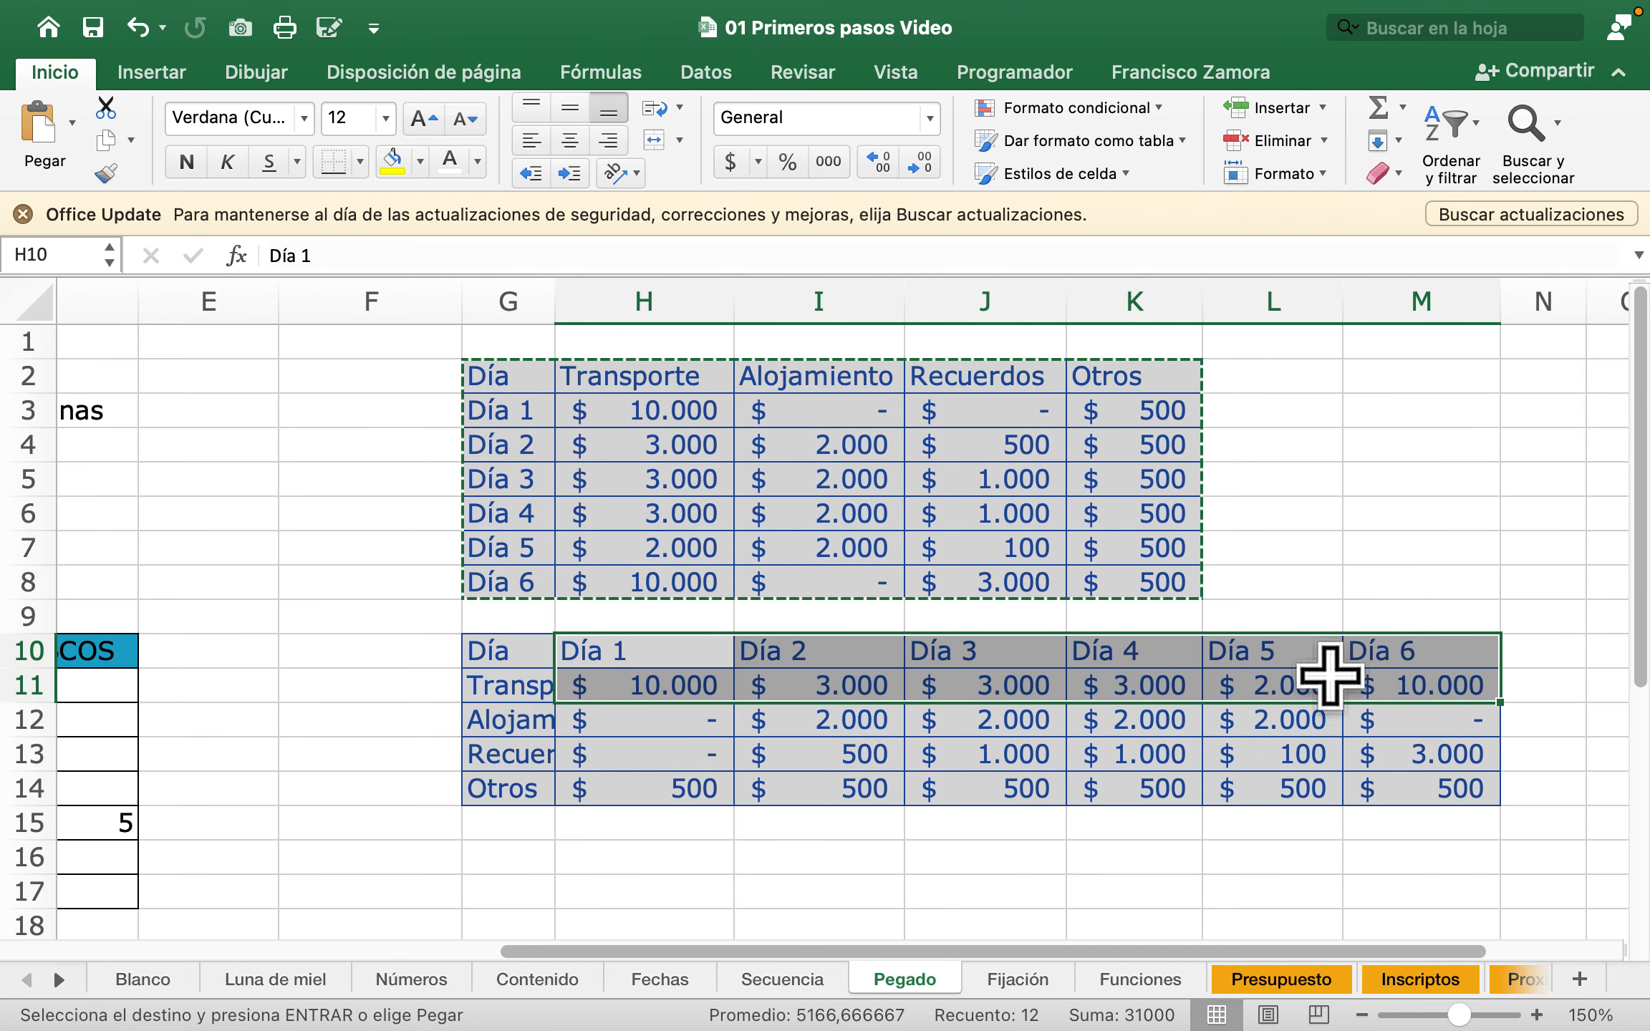
{"action": "left_click", "coordinate": [508, 681]}
{"action": "left_click_drag", "start_coordinate": [508, 681], "coordinate": [515, 803]}
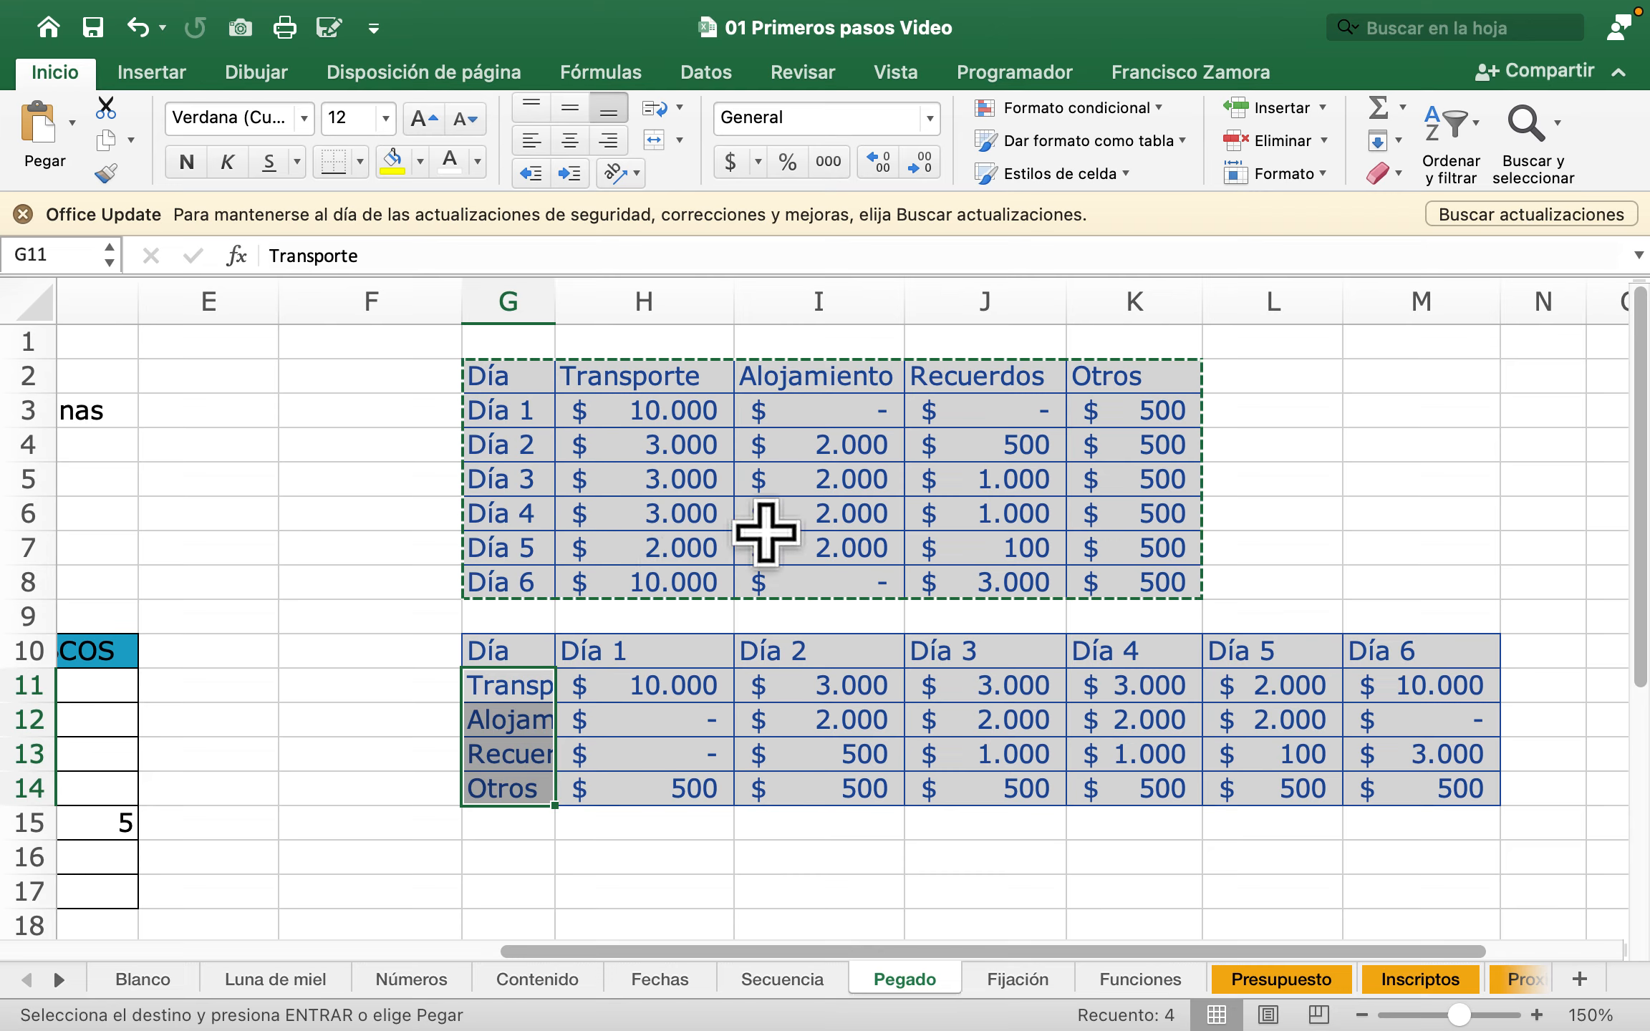
{"action": "left_click", "coordinate": [673, 414]}
{"action": "left_click", "coordinate": [1025, 445]}
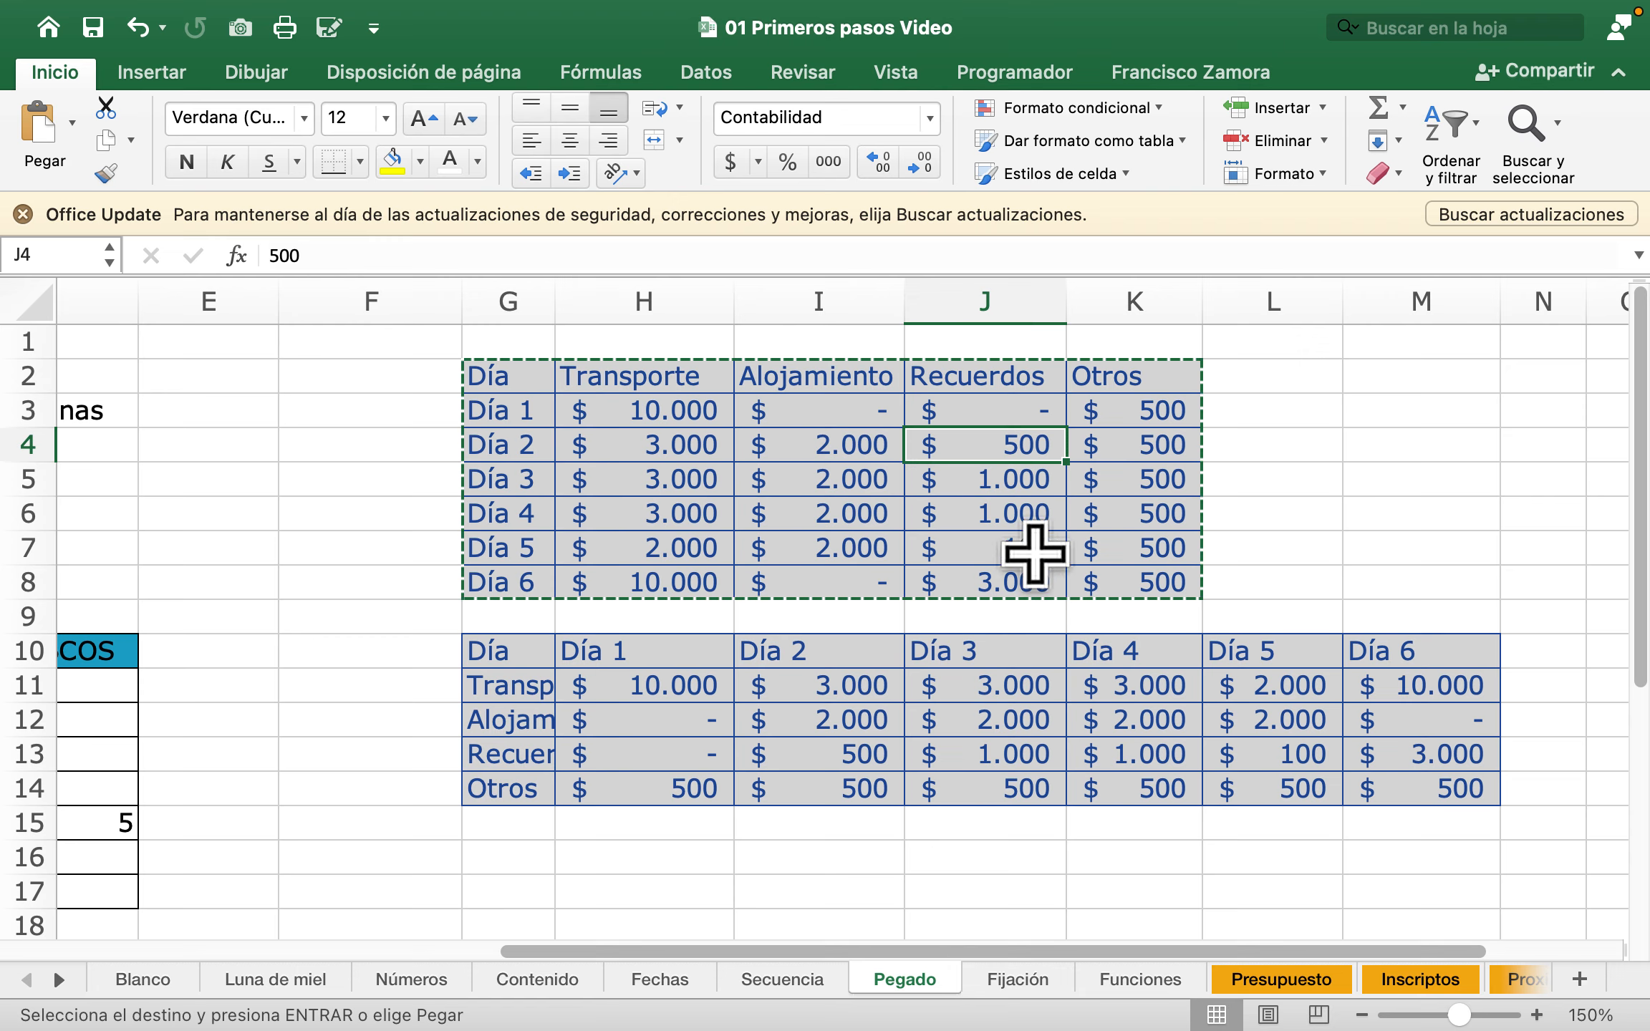
{"action": "left_click", "coordinate": [1018, 549]}
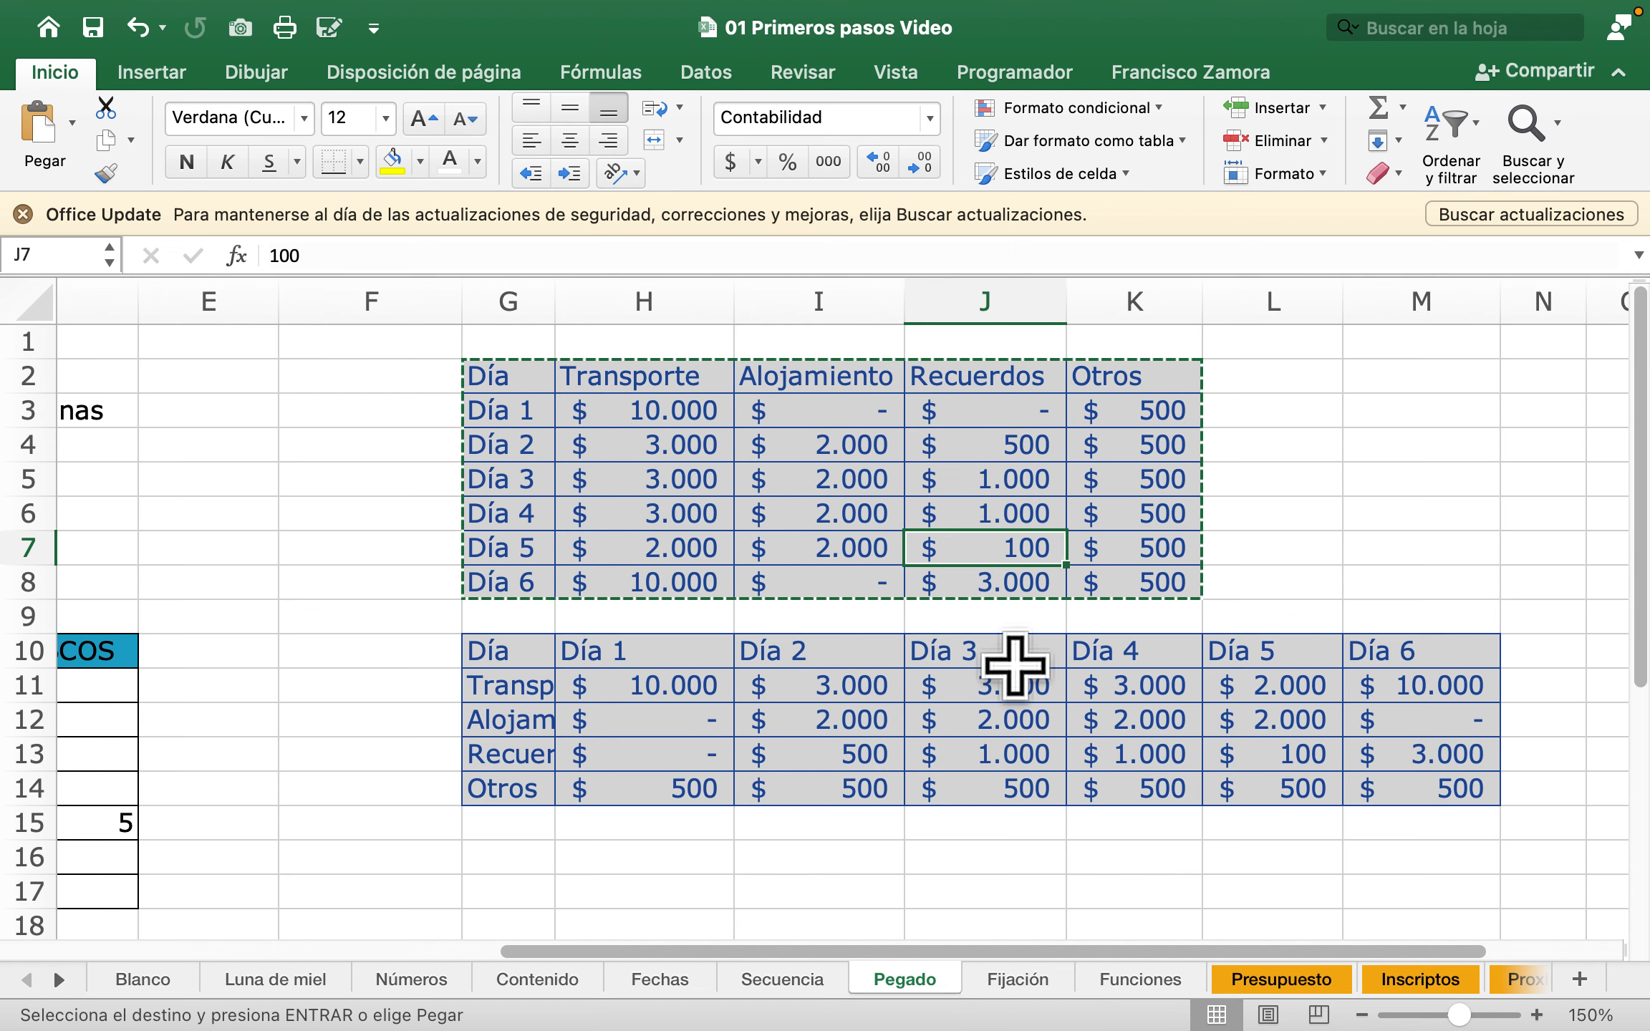
{"action": "left_click_drag", "start_coordinate": [544, 755], "coordinate": [1227, 759]}
{"action": "left_click_drag", "start_coordinate": [1264, 648], "coordinate": [1273, 755]}
{"action": "left_click", "coordinate": [987, 872]}
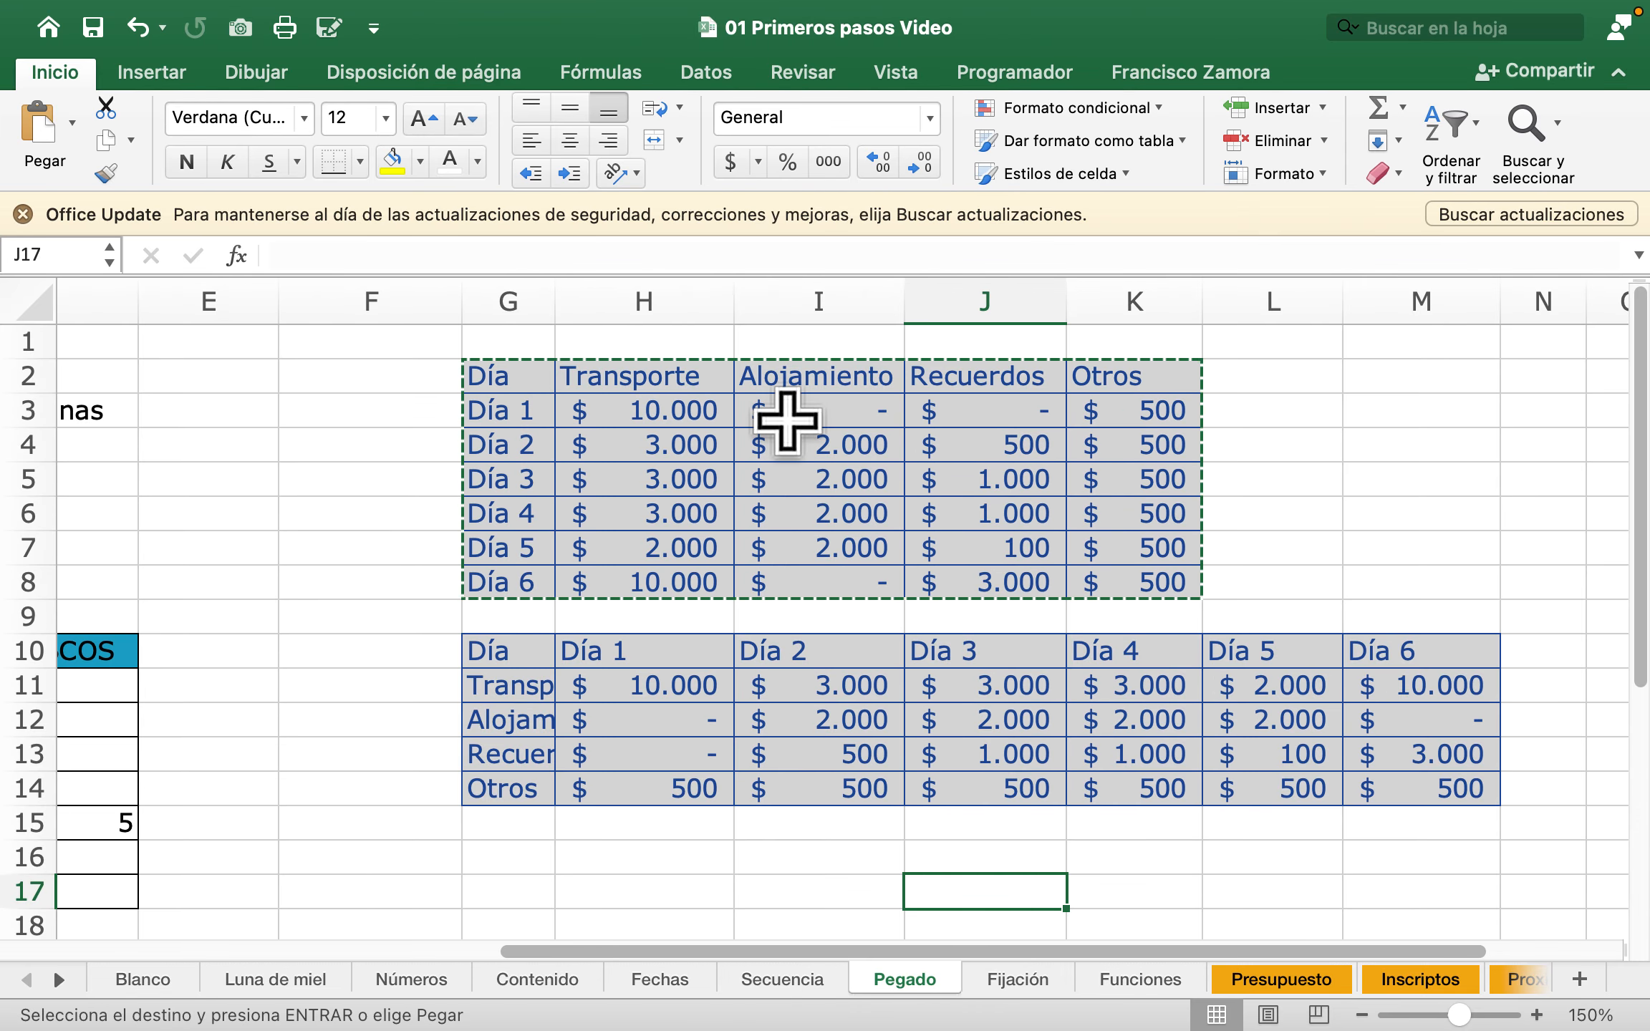
{"action": "left_click_drag", "start_coordinate": [516, 370], "coordinate": [1044, 589]}
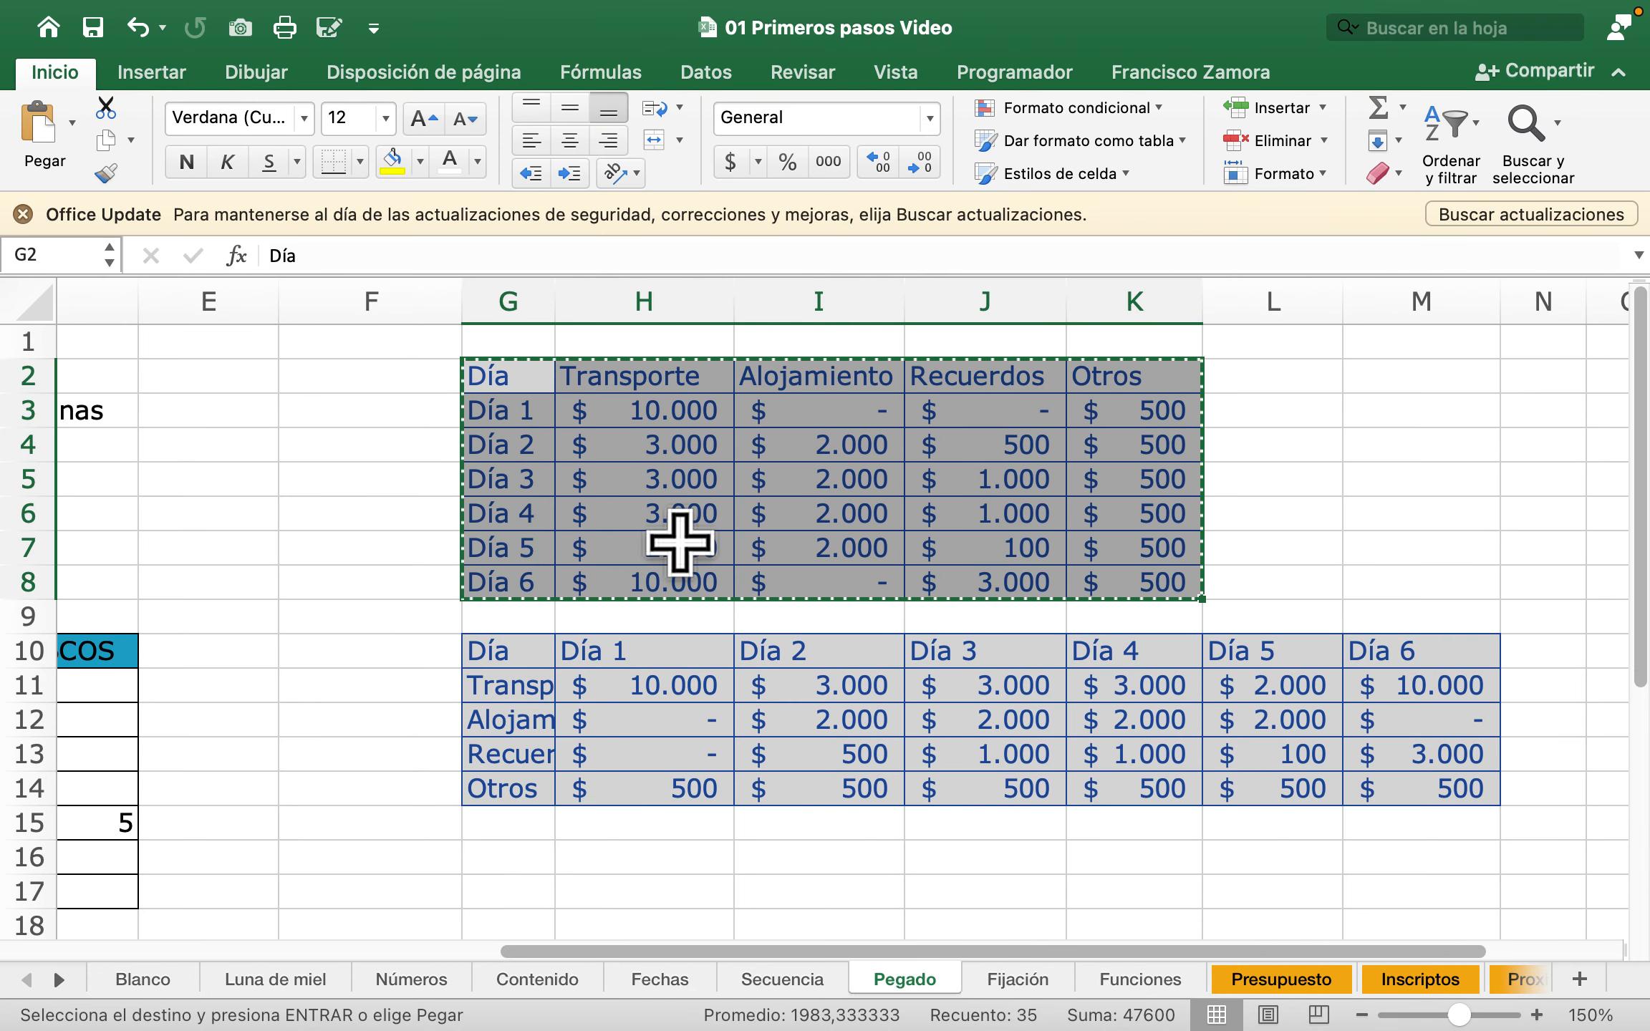
{"action": "left_click_drag", "start_coordinate": [526, 662], "coordinate": [1426, 788]}
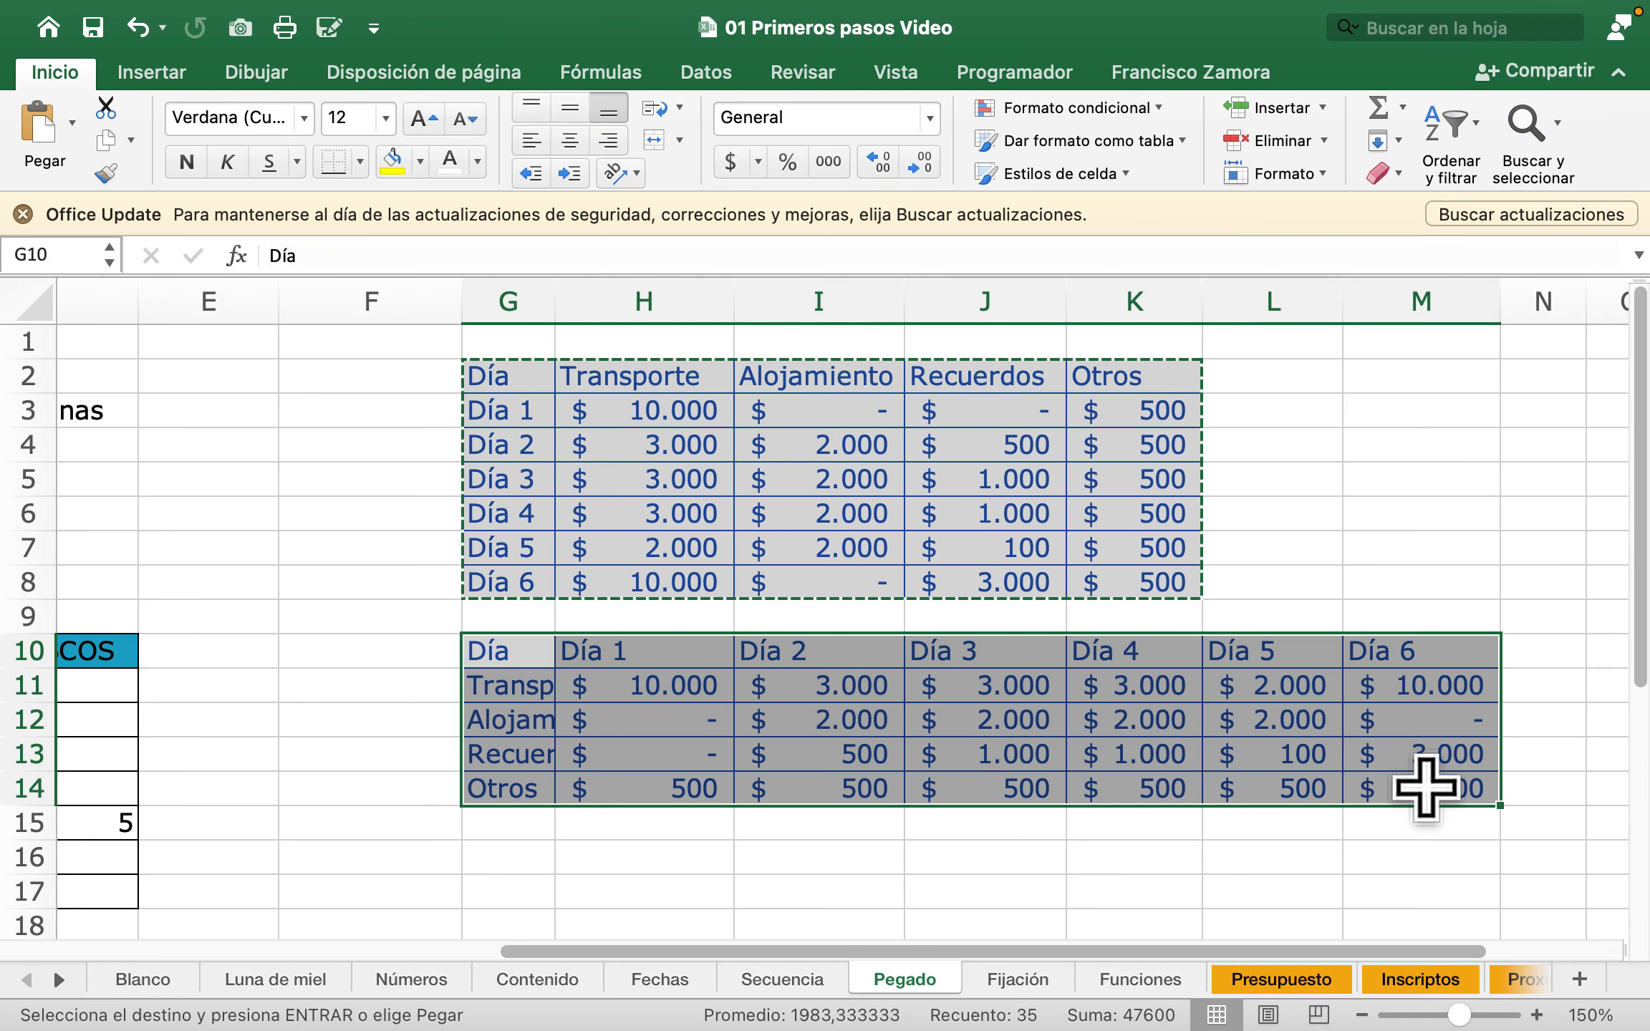
Step: Examine the DATOS and NORMAL columns of the skip-blanks exercise in rows 11 to 17, including cell C15
{"action": "scroll", "coordinate": [563, 688], "scroll_direction": "left", "scroll_amount": 2}
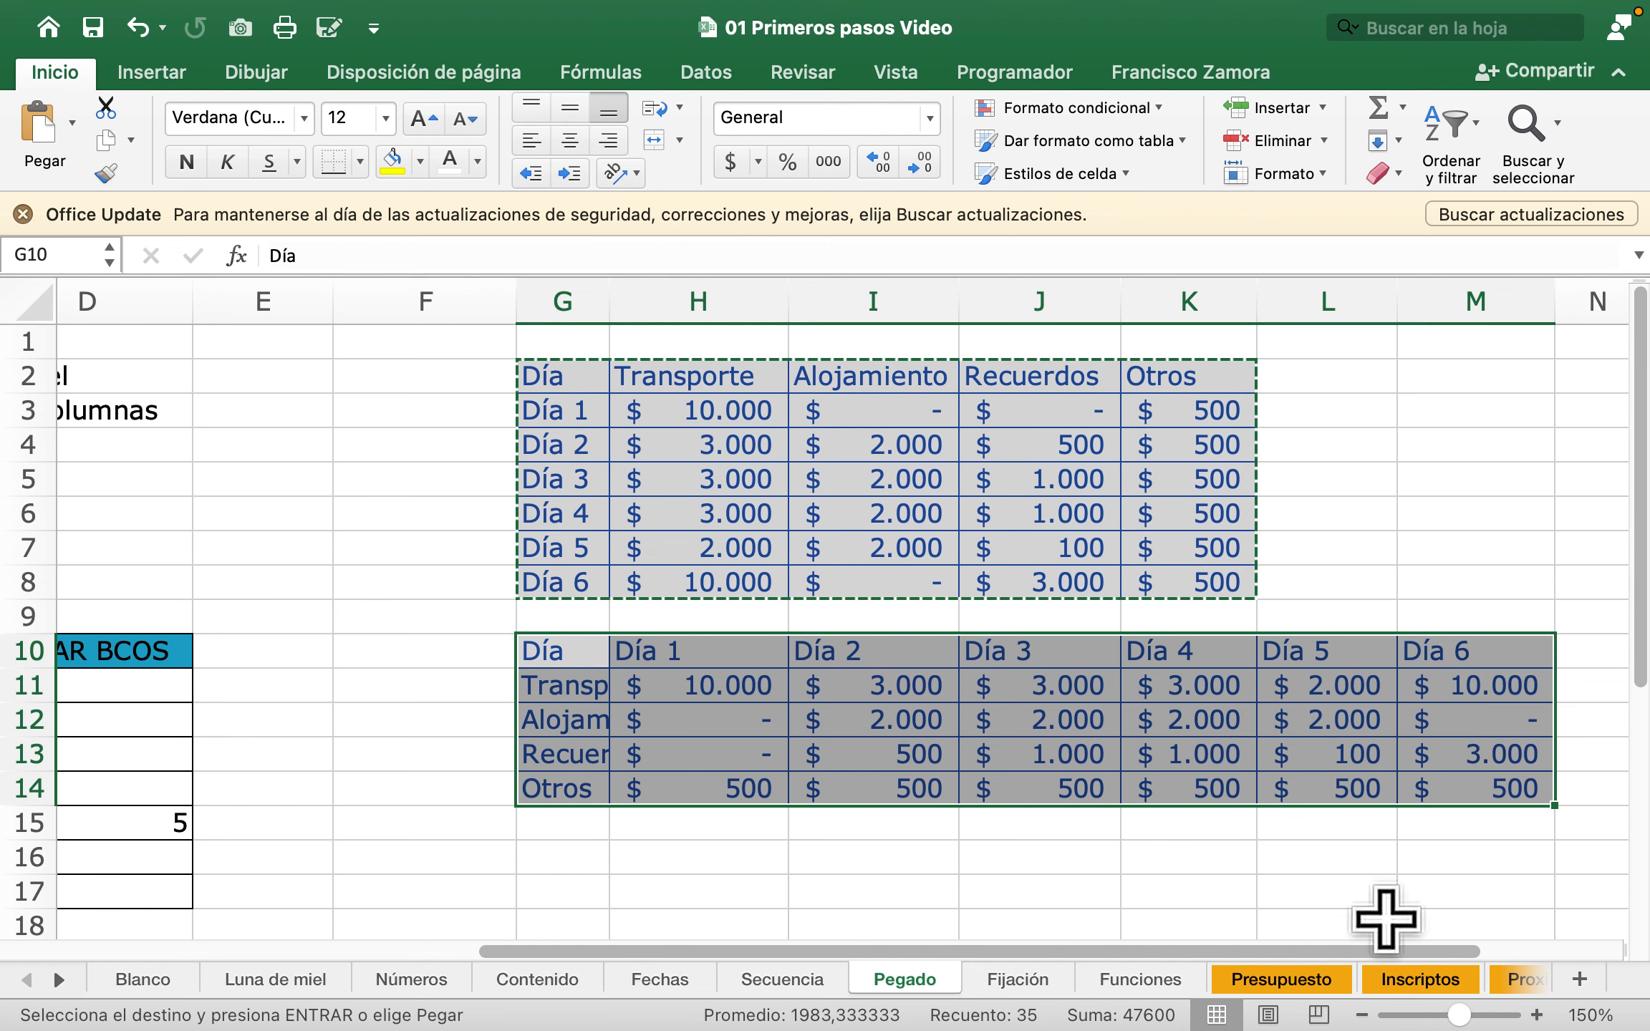
{"action": "scroll", "coordinate": [1064, 725], "scroll_direction": "left", "scroll_amount": 5}
{"action": "scroll", "coordinate": [548, 609], "scroll_direction": "down", "scroll_amount": 4}
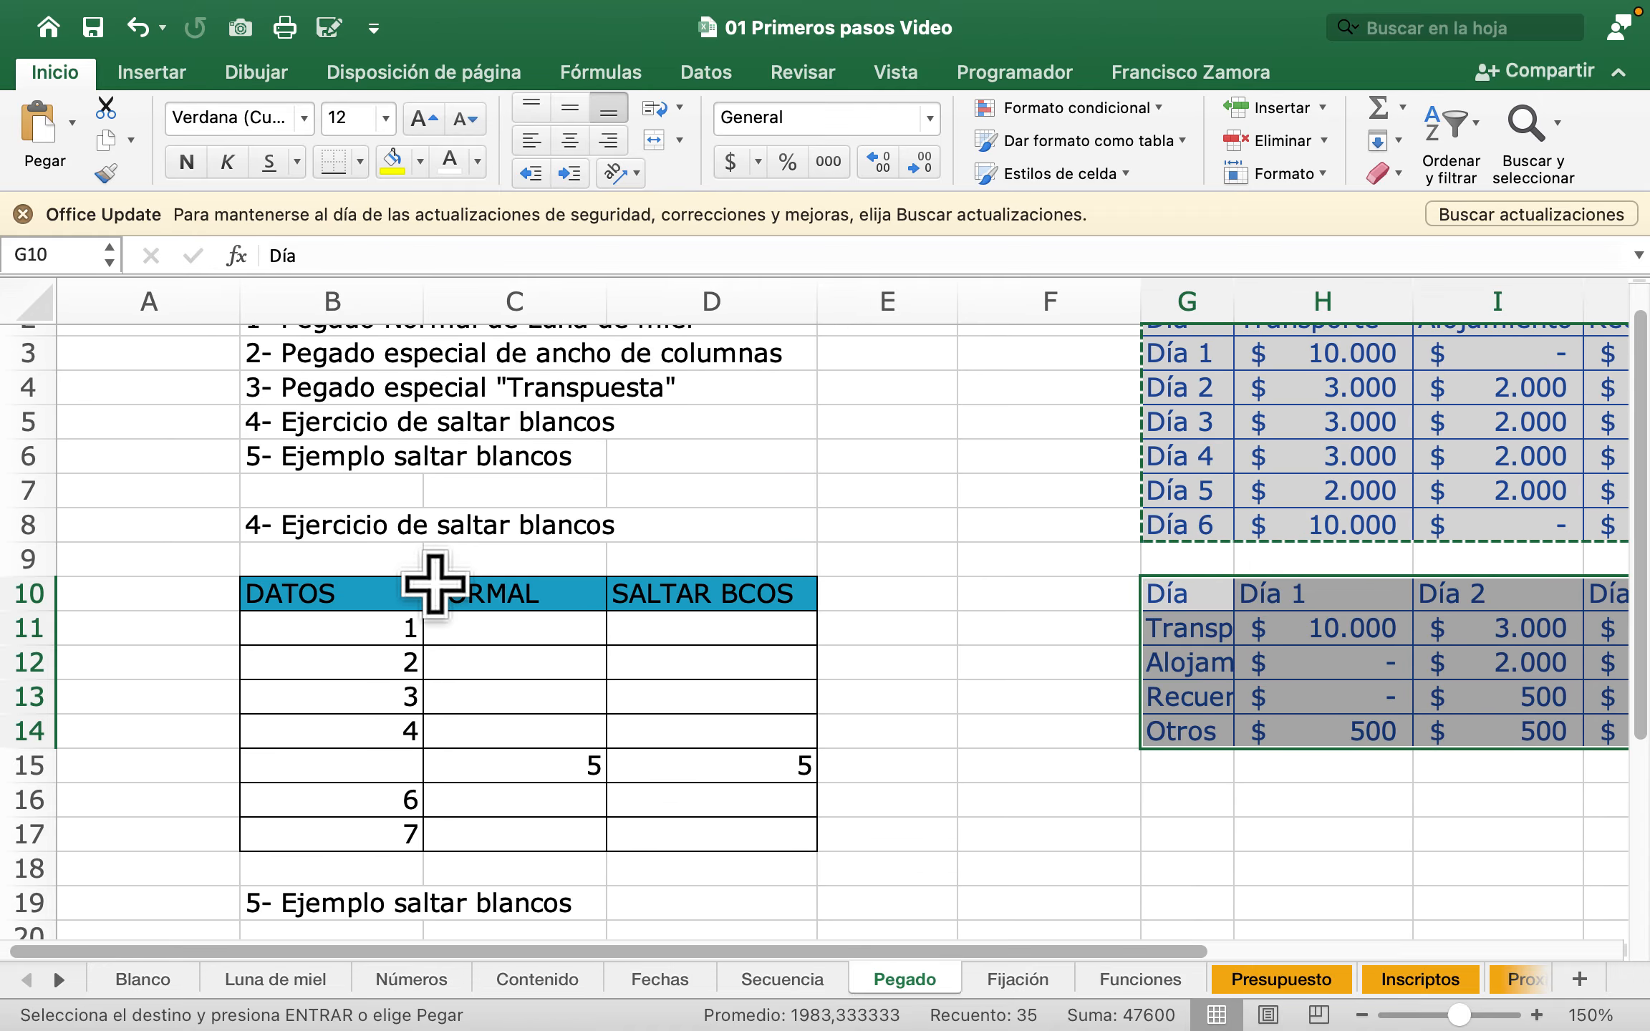
{"action": "scroll", "coordinate": [434, 578], "scroll_direction": "up", "scroll_amount": 2}
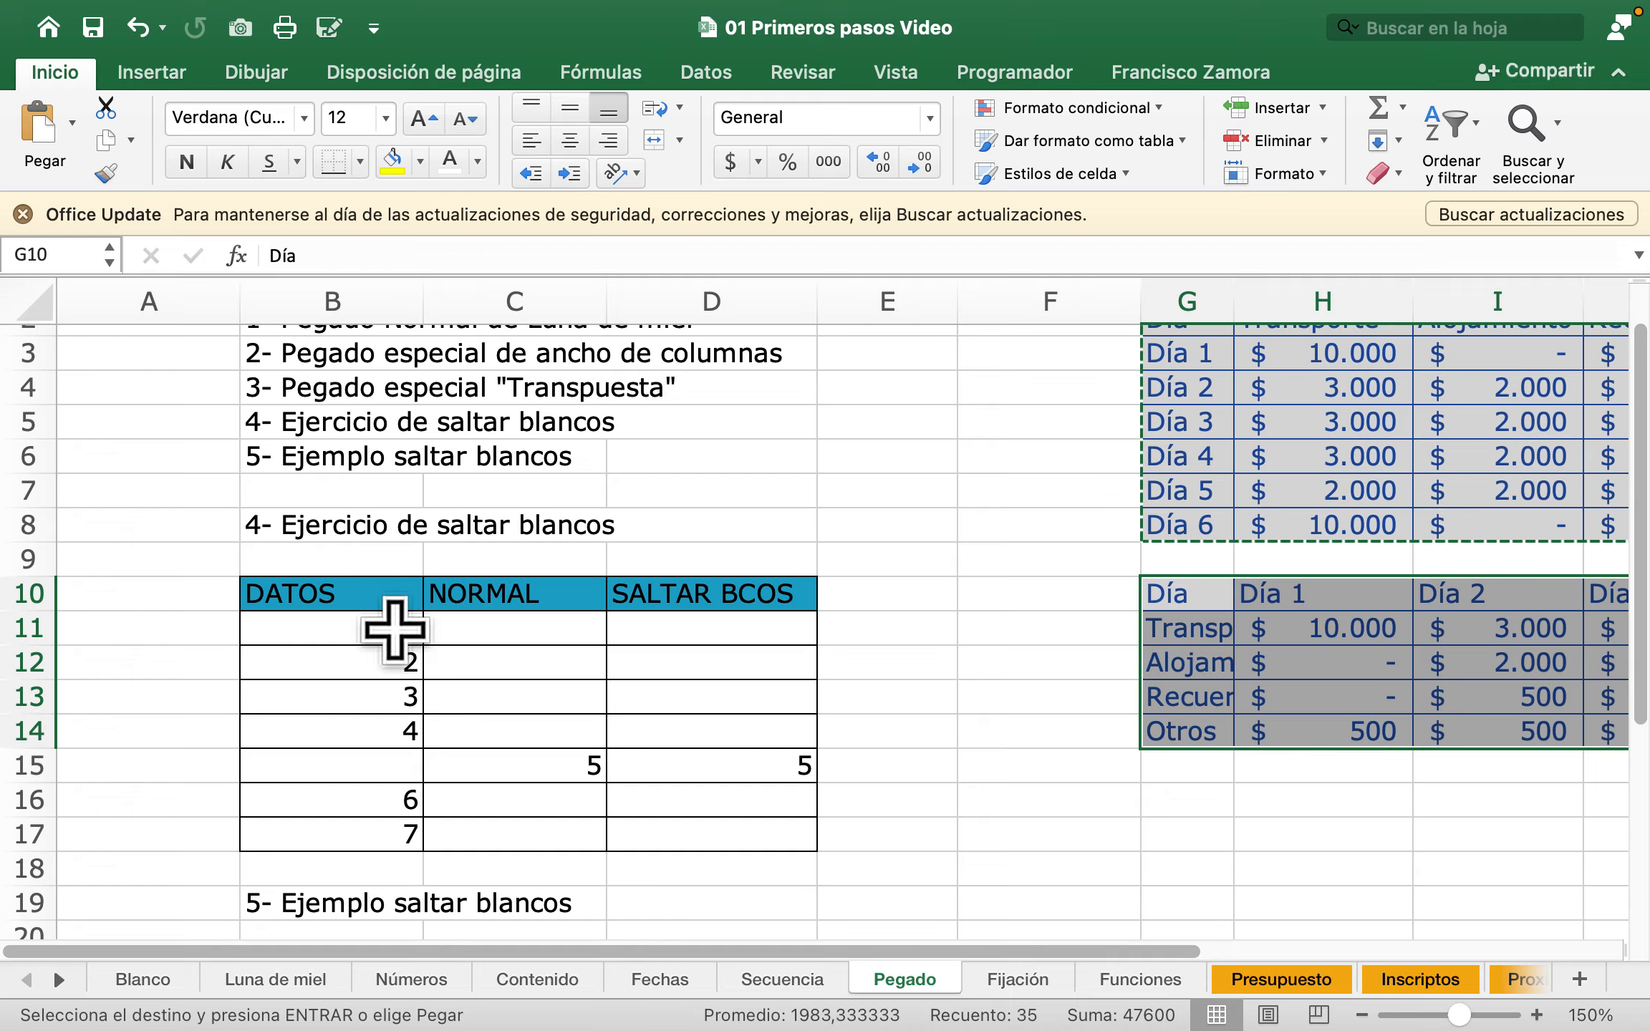
{"action": "left_click_drag", "start_coordinate": [393, 629], "coordinate": [386, 827]}
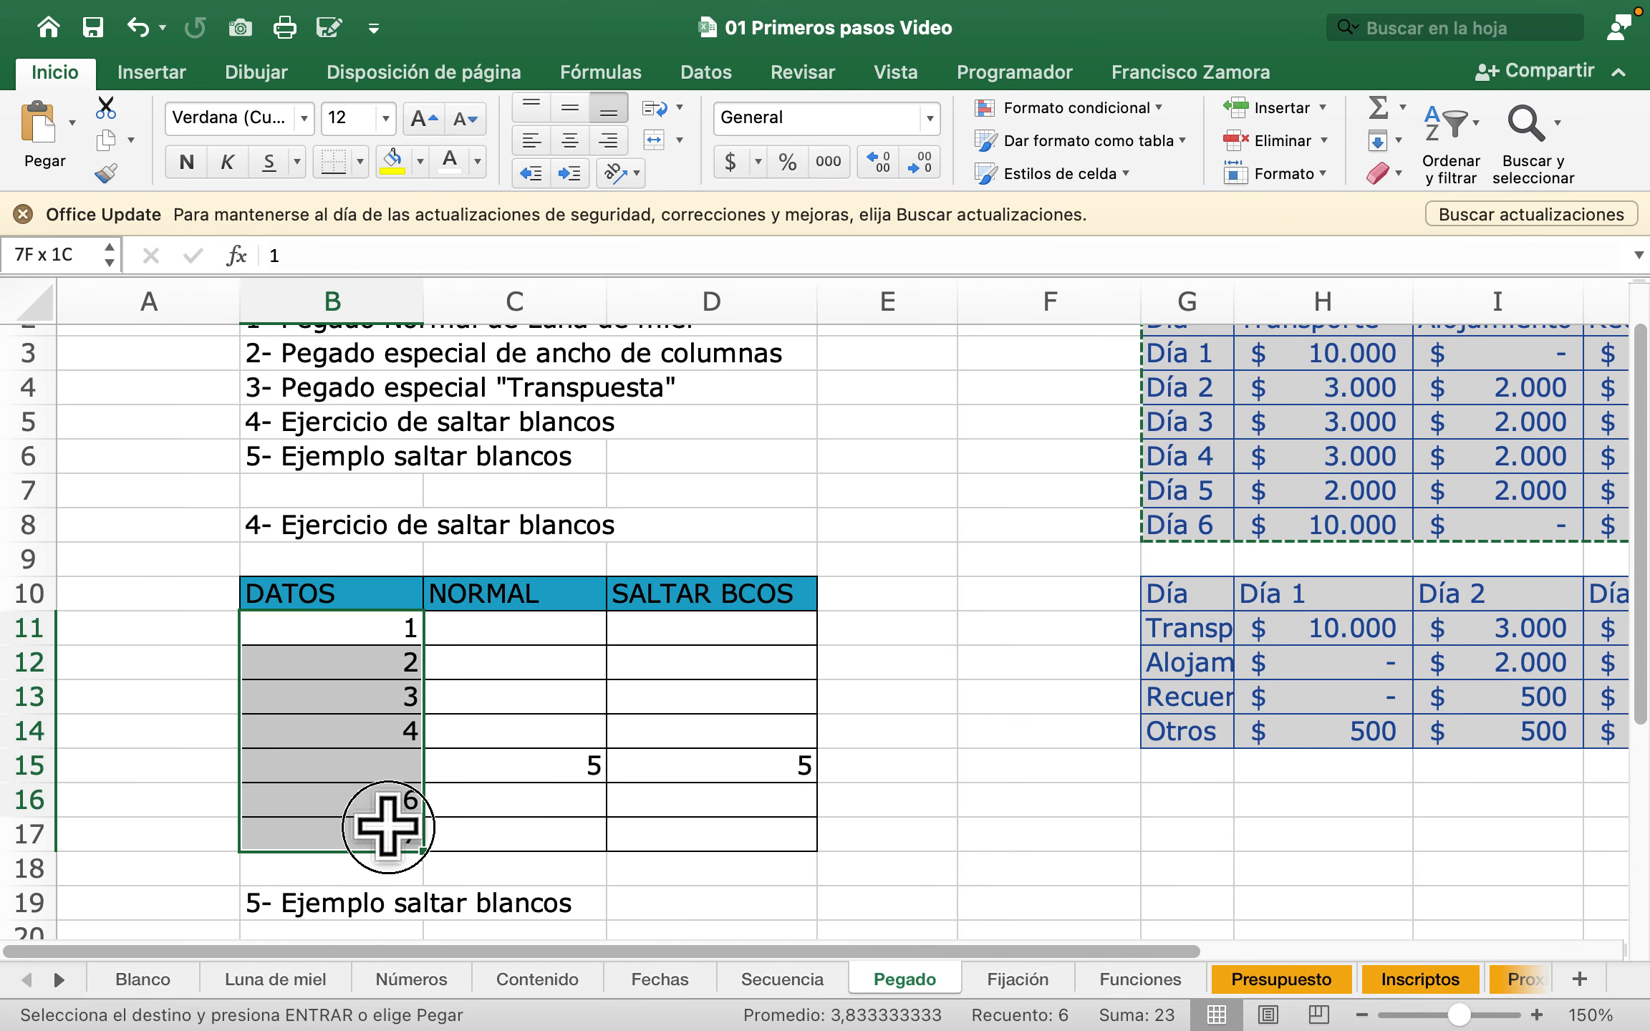
{"action": "left_click_drag", "start_coordinate": [534, 633], "coordinate": [545, 826]}
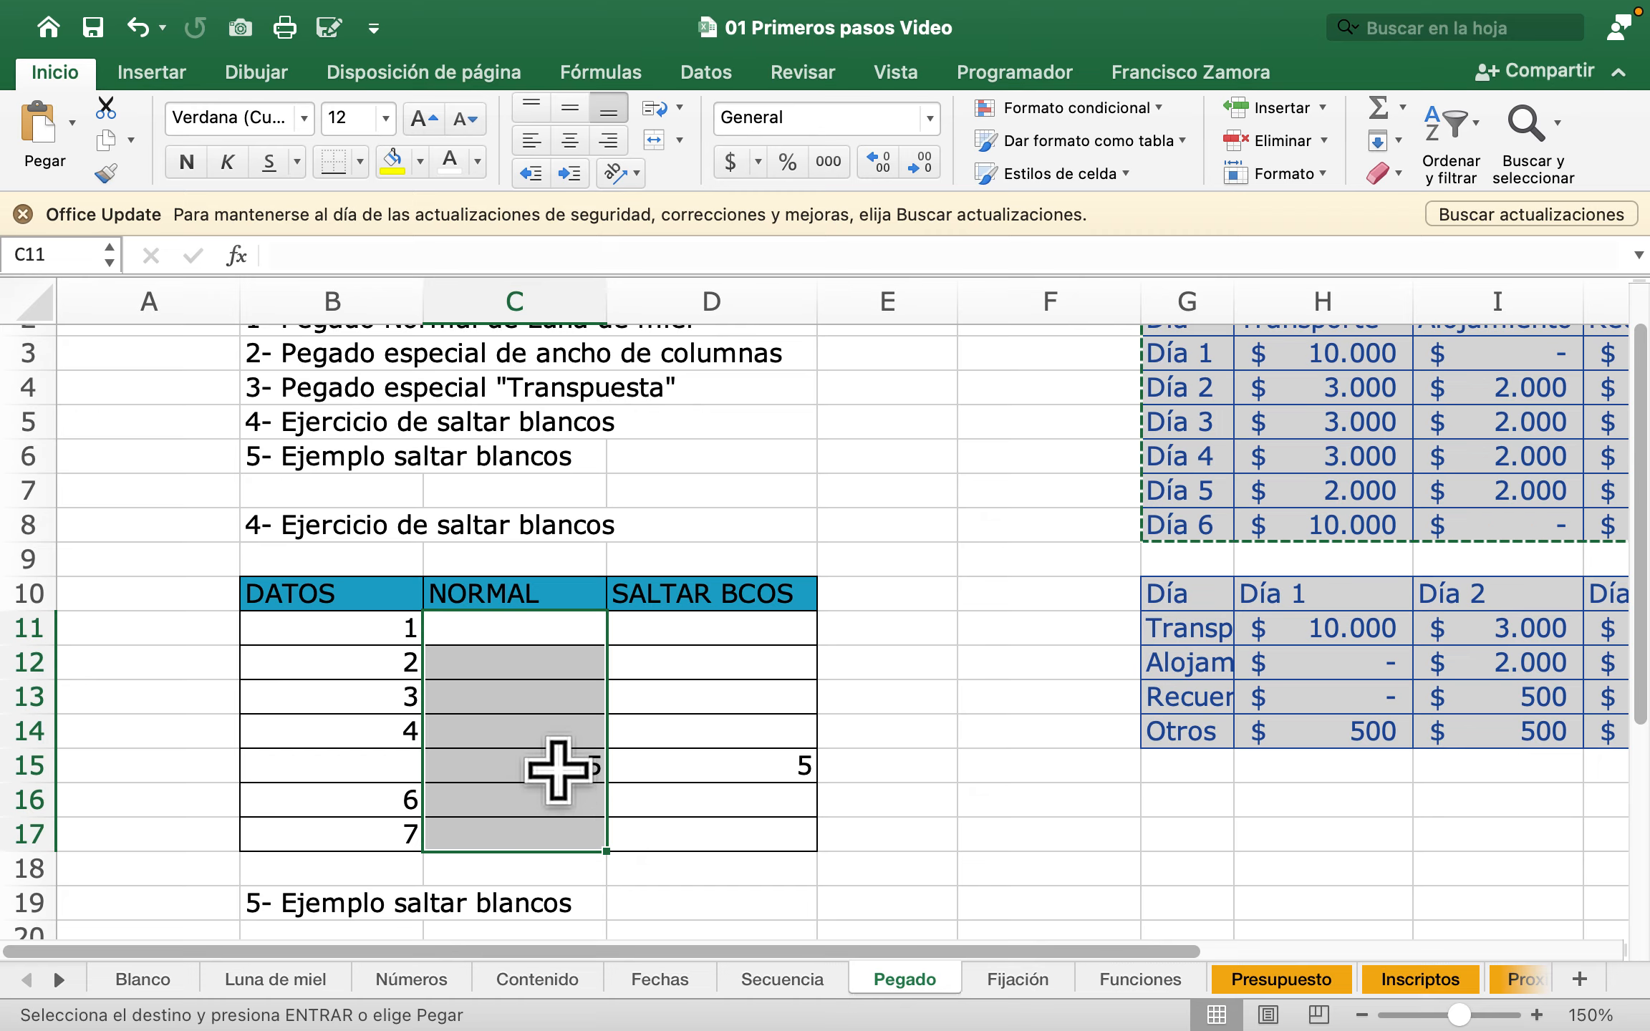
{"action": "left_click", "coordinate": [522, 778]}
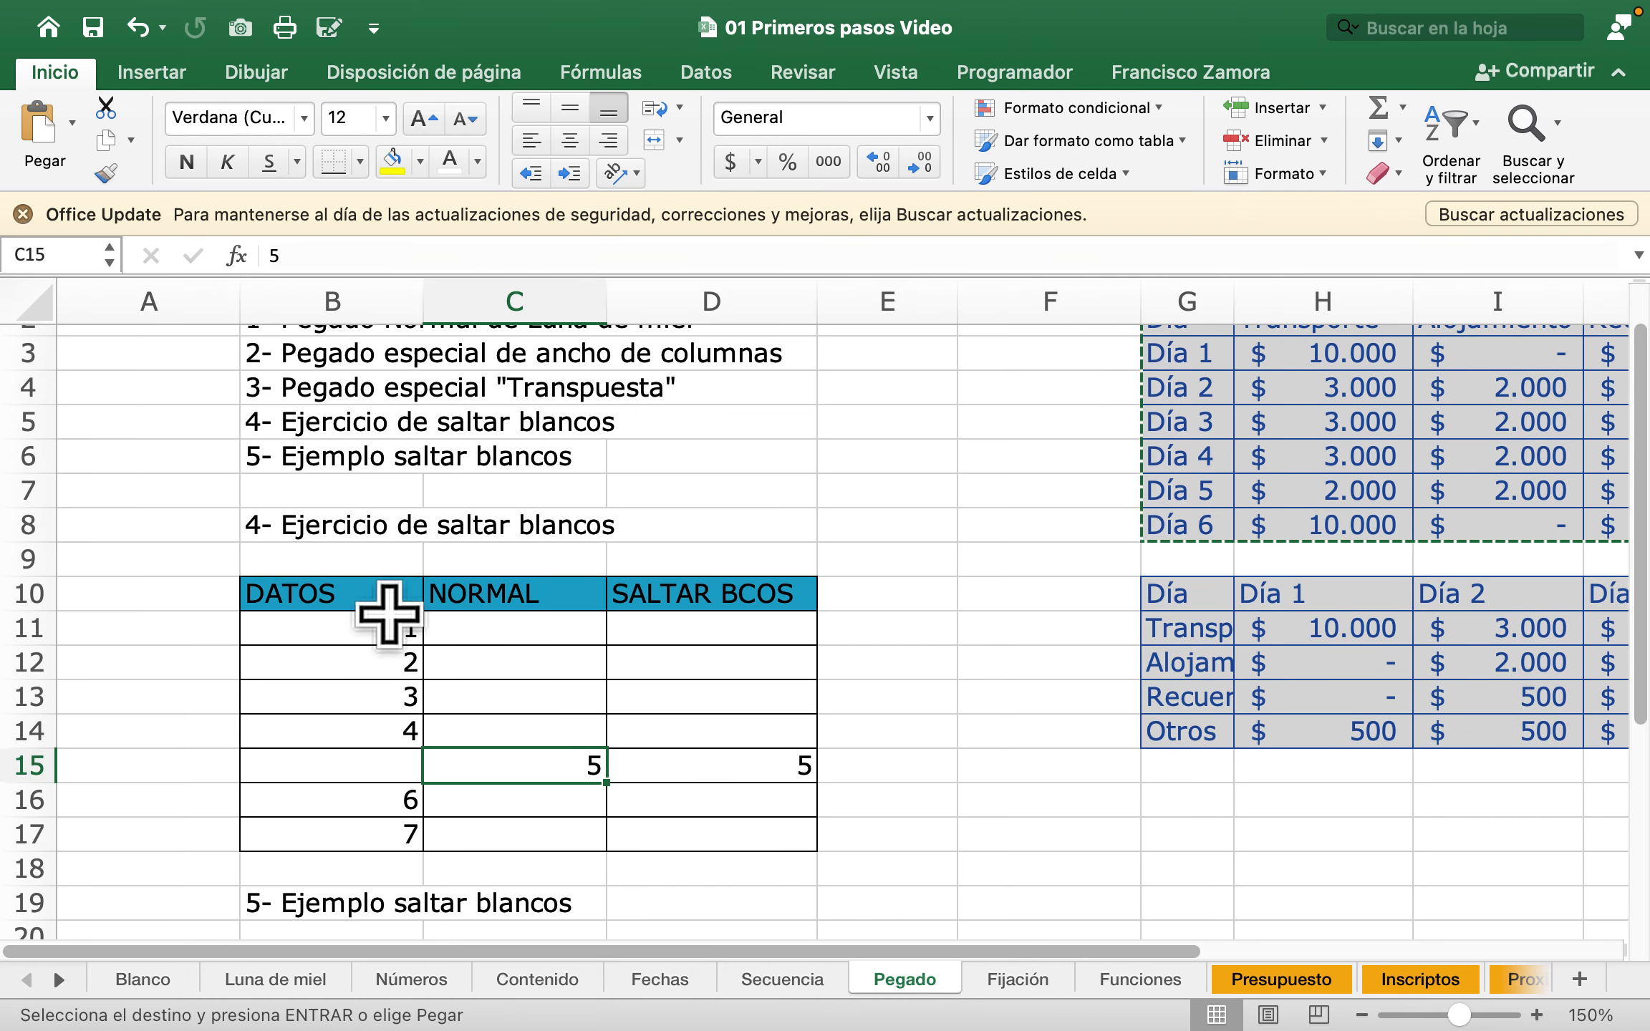
Step: Copy the DATOS values in B11:B17 and paste them normally into the NORMAL column from C11
{"action": "left_click_drag", "start_coordinate": [383, 626], "coordinate": [376, 847]}
{"action": "key", "text": "super+c"}
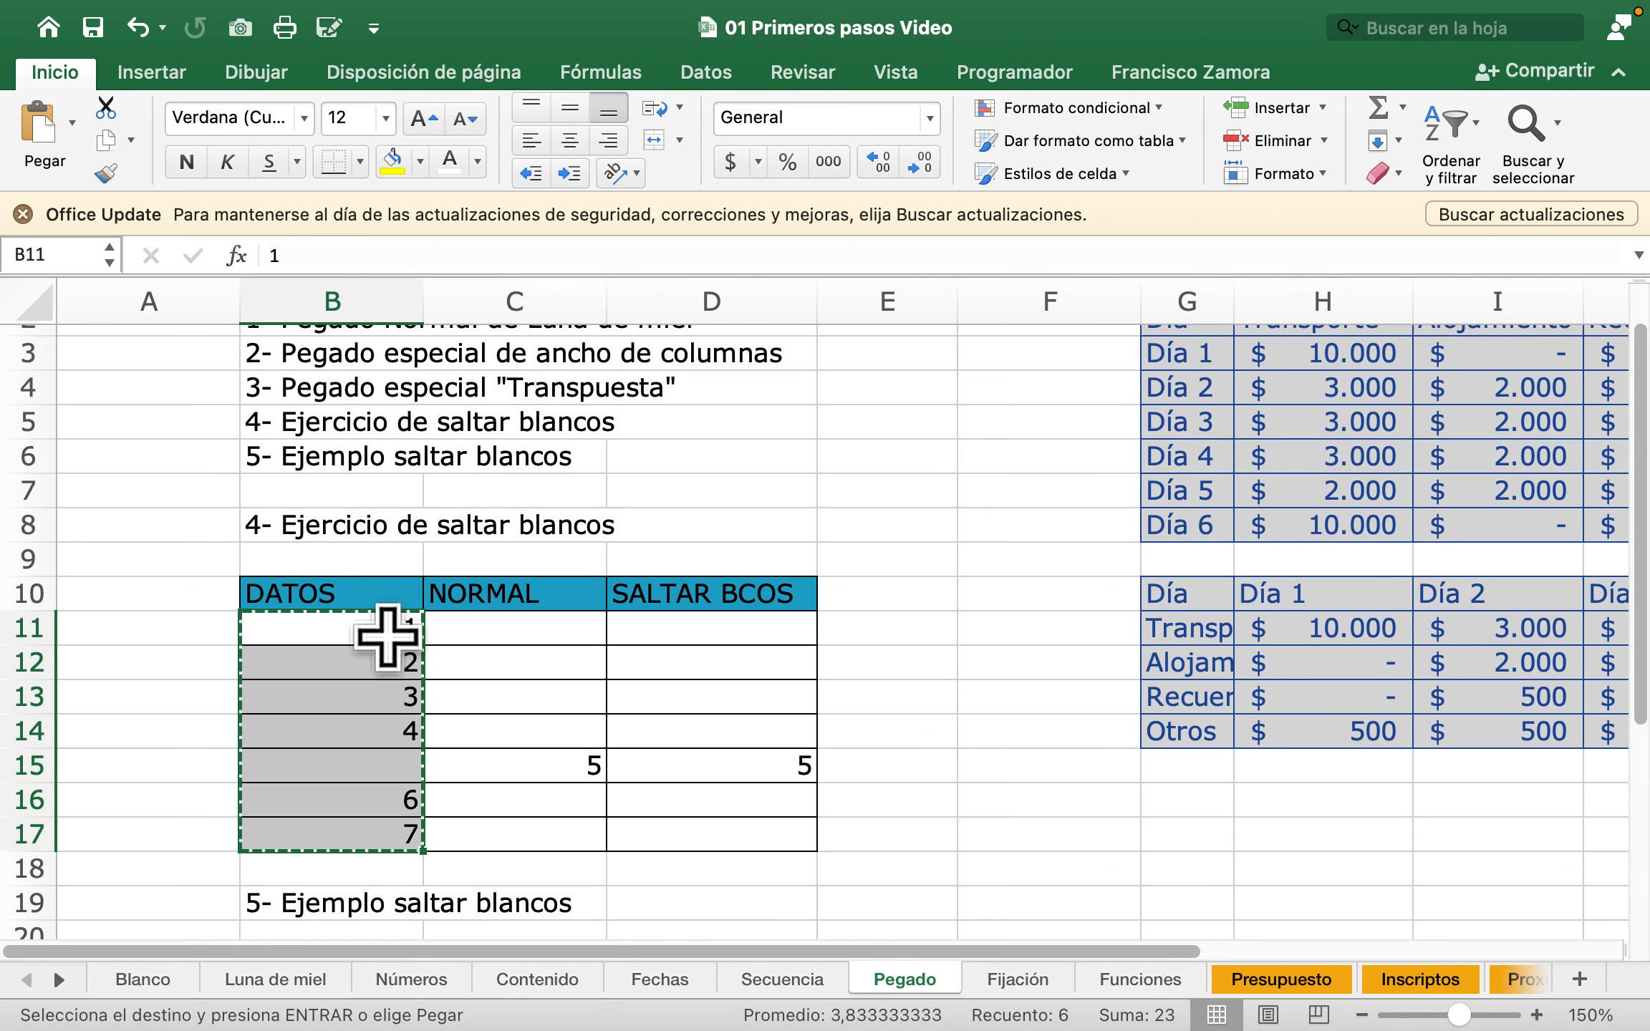
{"action": "left_click", "coordinate": [503, 629]}
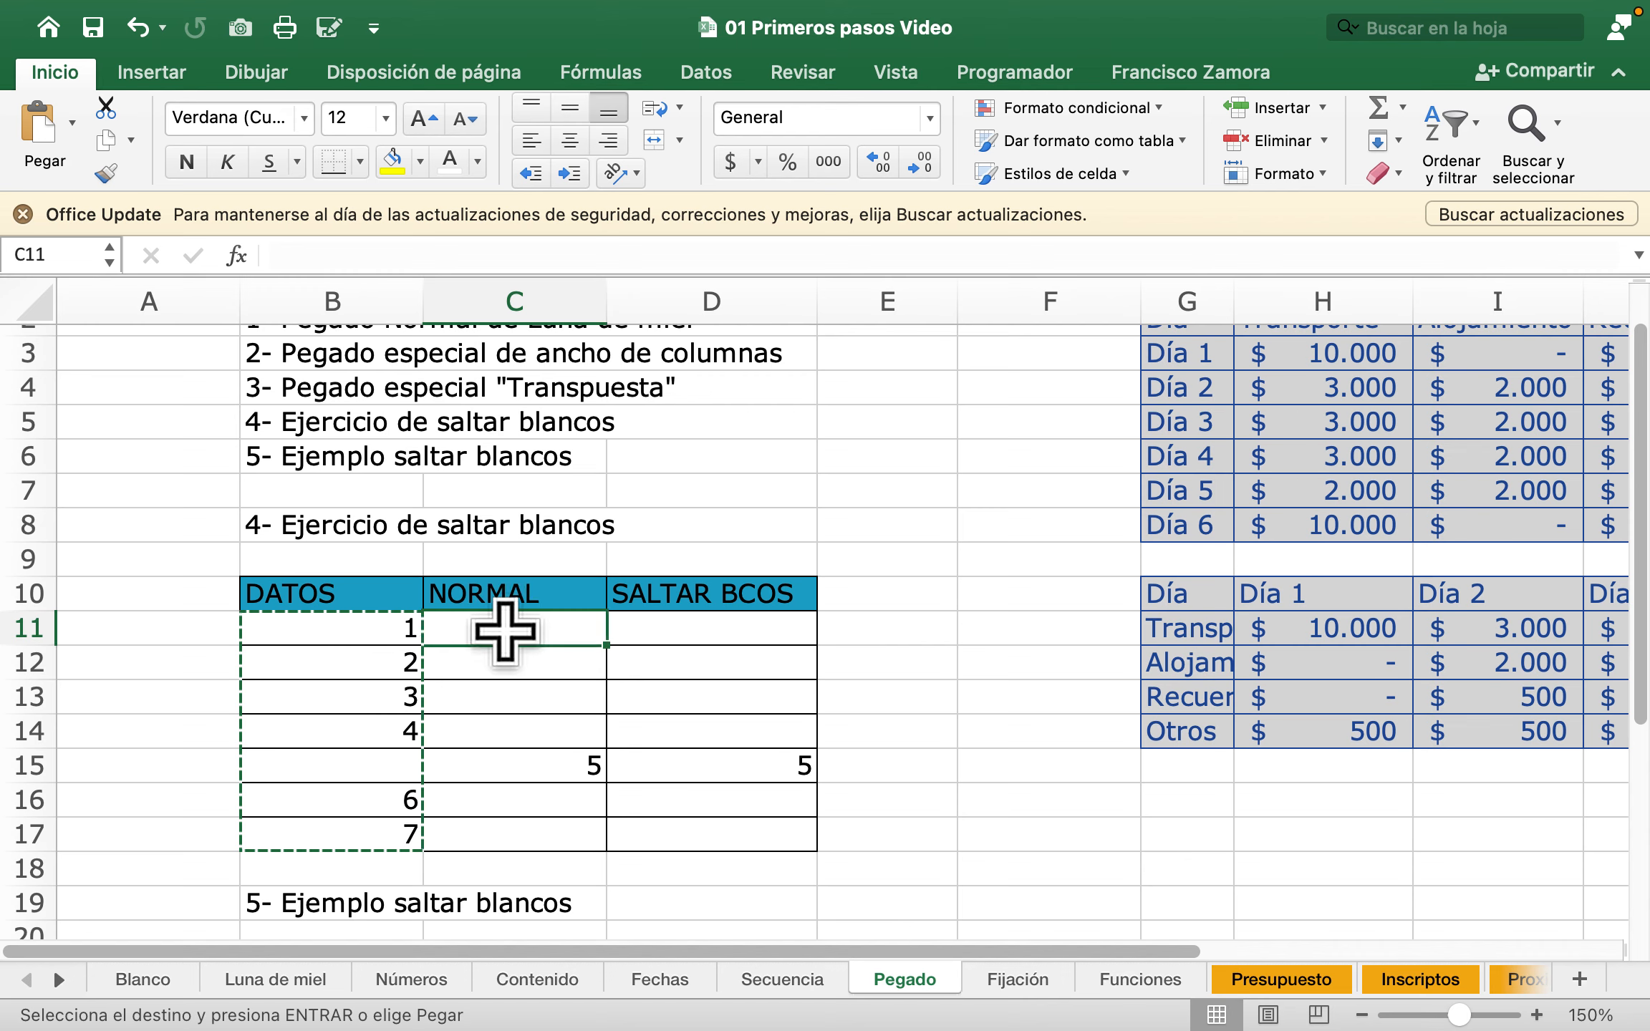
{"action": "key", "text": "super+v"}
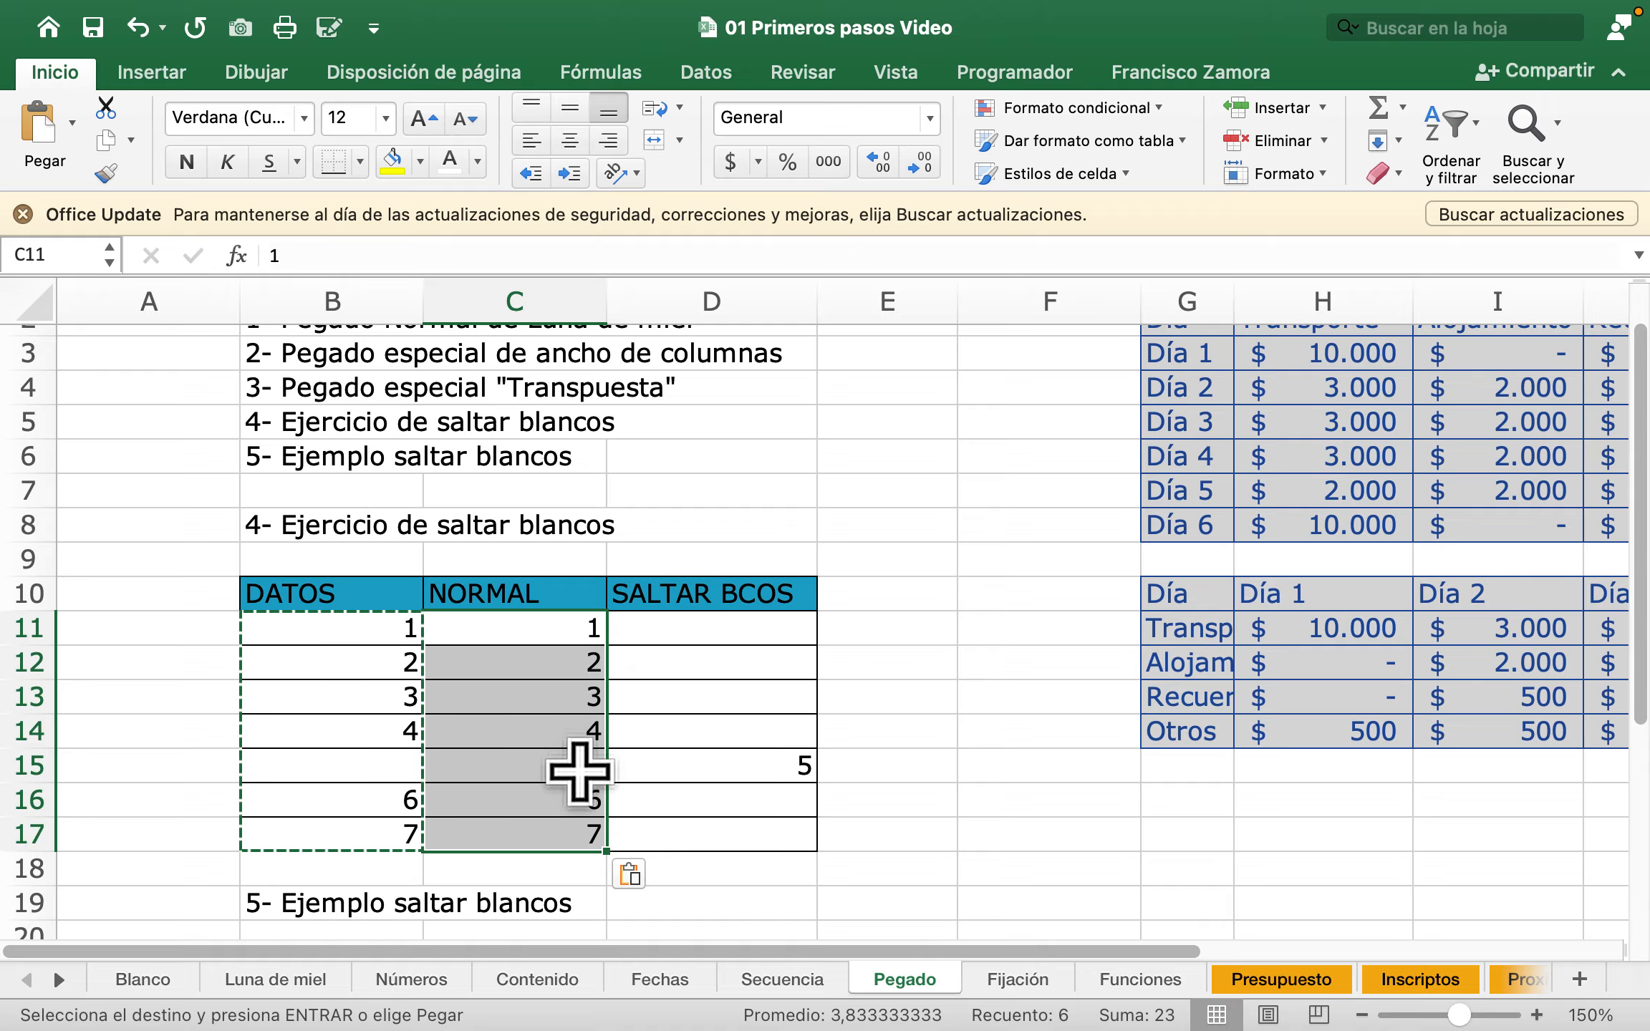
Step: Copy B11:B17 again and paste it into the SALTAR BCOS column from D11 using Paste Special with Omitir espacios en blanco
{"action": "left_click_drag", "start_coordinate": [383, 632], "coordinate": [392, 824]}
{"action": "key", "text": "super+c"}
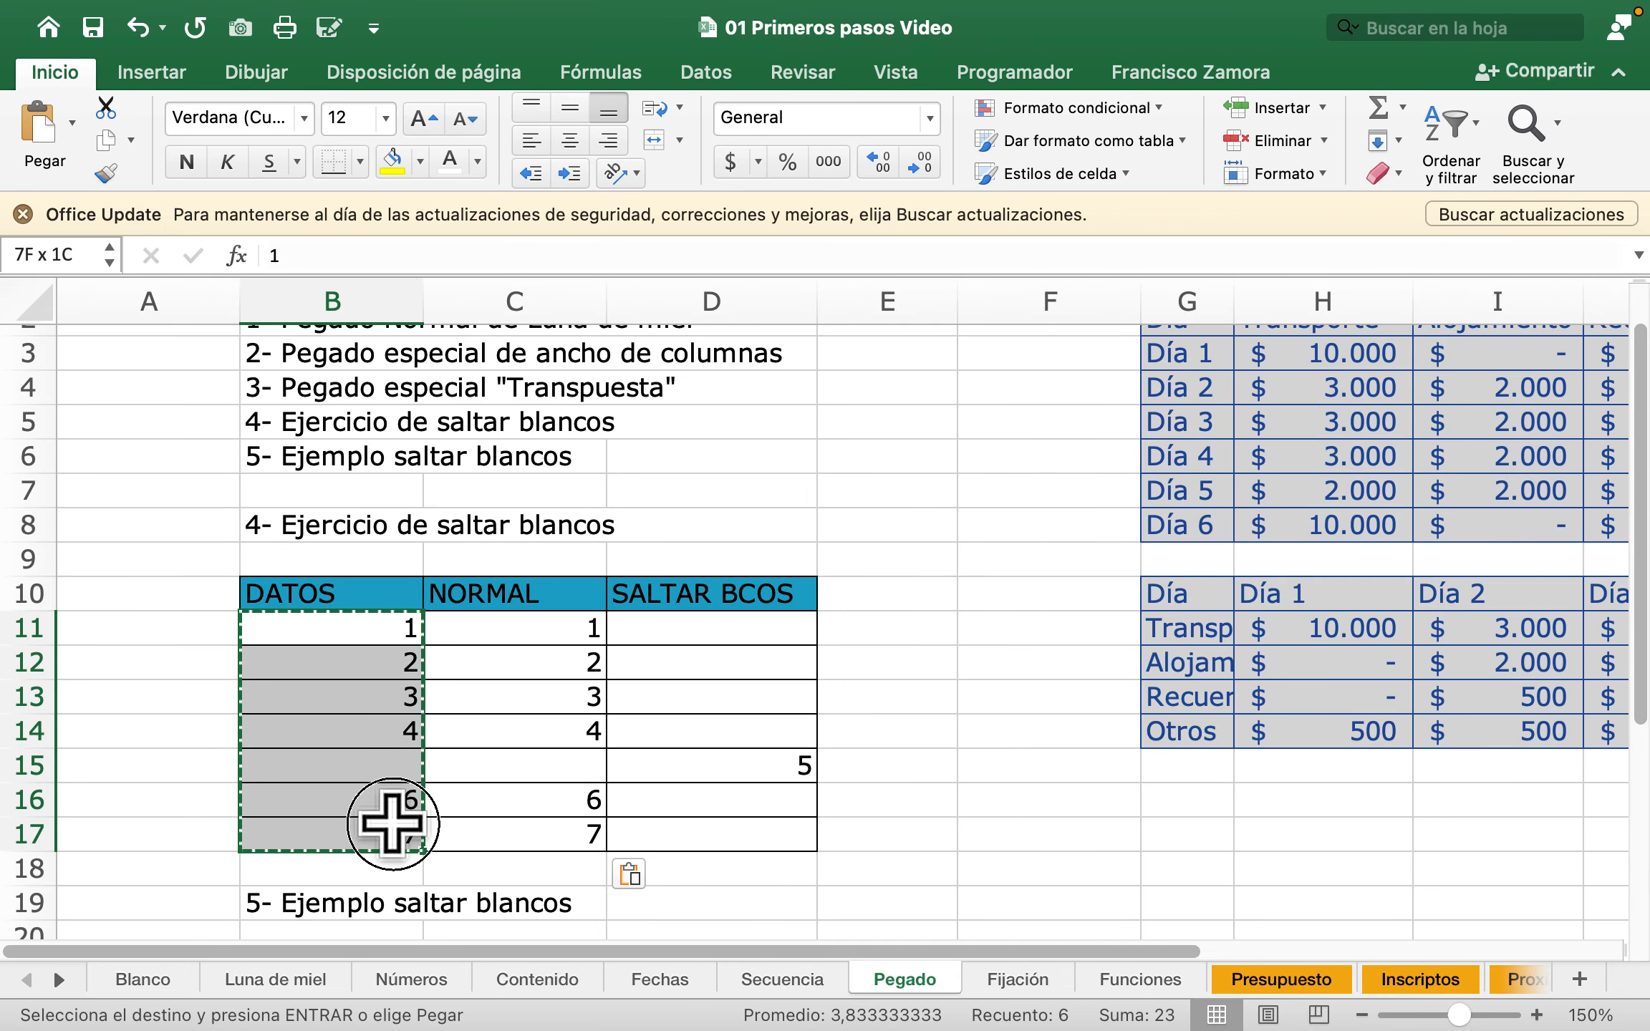
{"action": "left_click", "coordinate": [715, 627]}
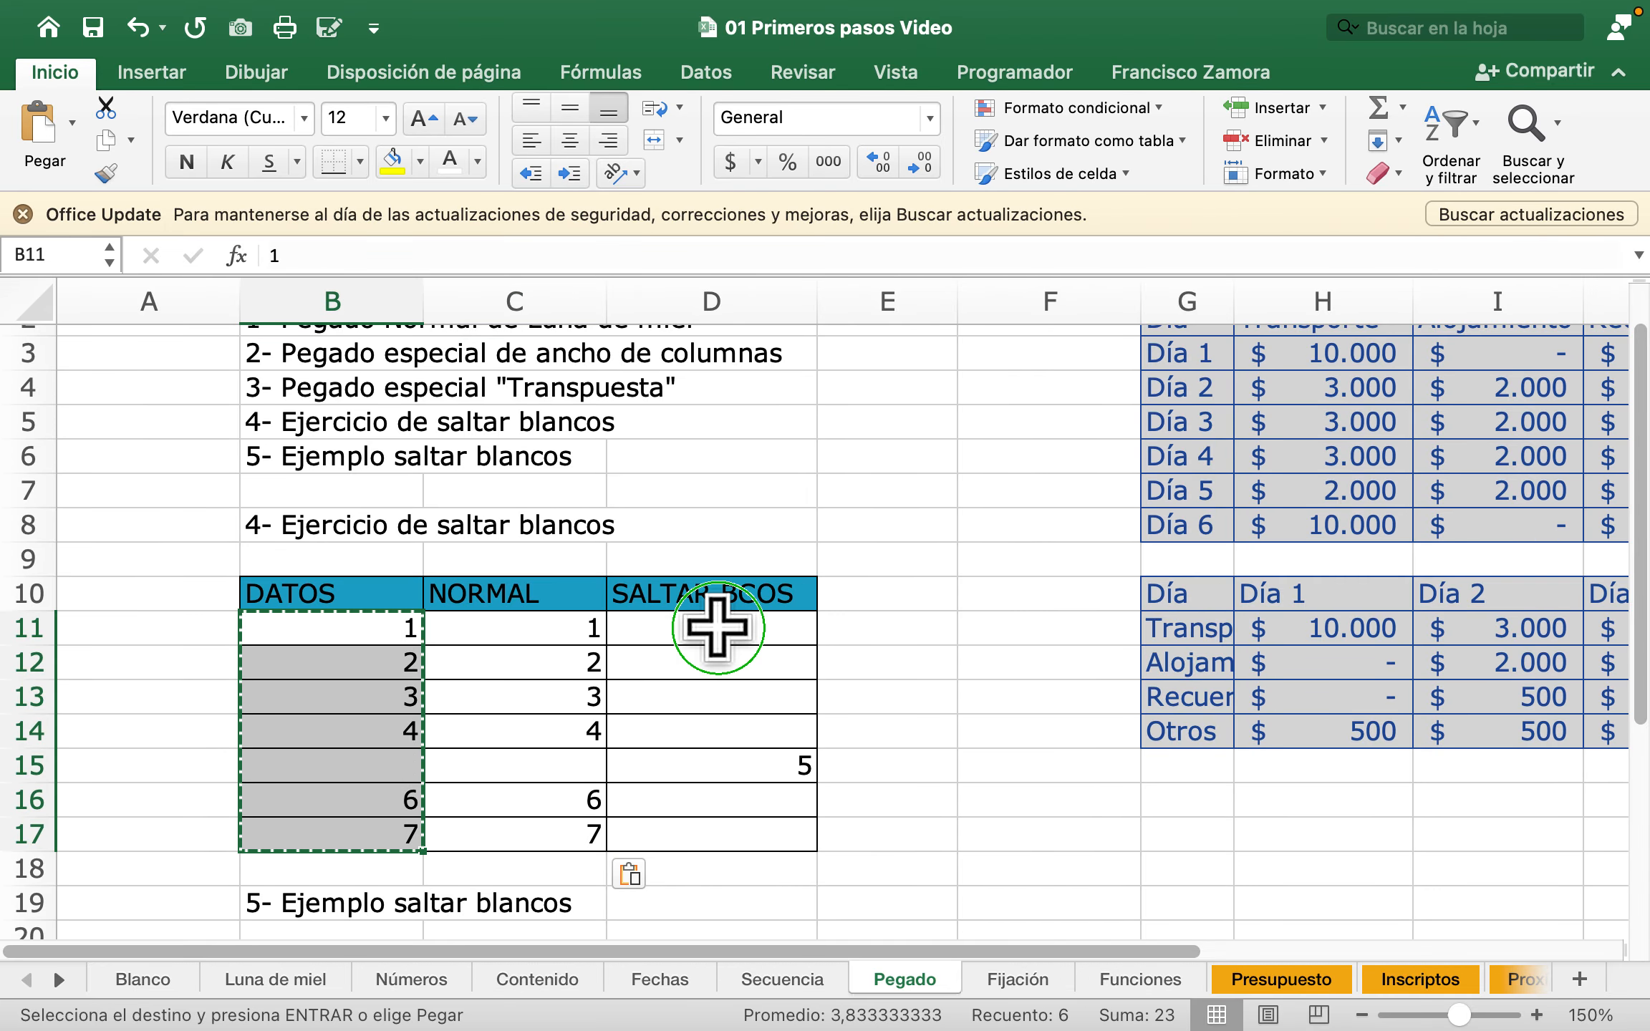
{"action": "right_click", "coordinate": [718, 627]}
{"action": "mouse_move", "coordinate": [956, 242]}
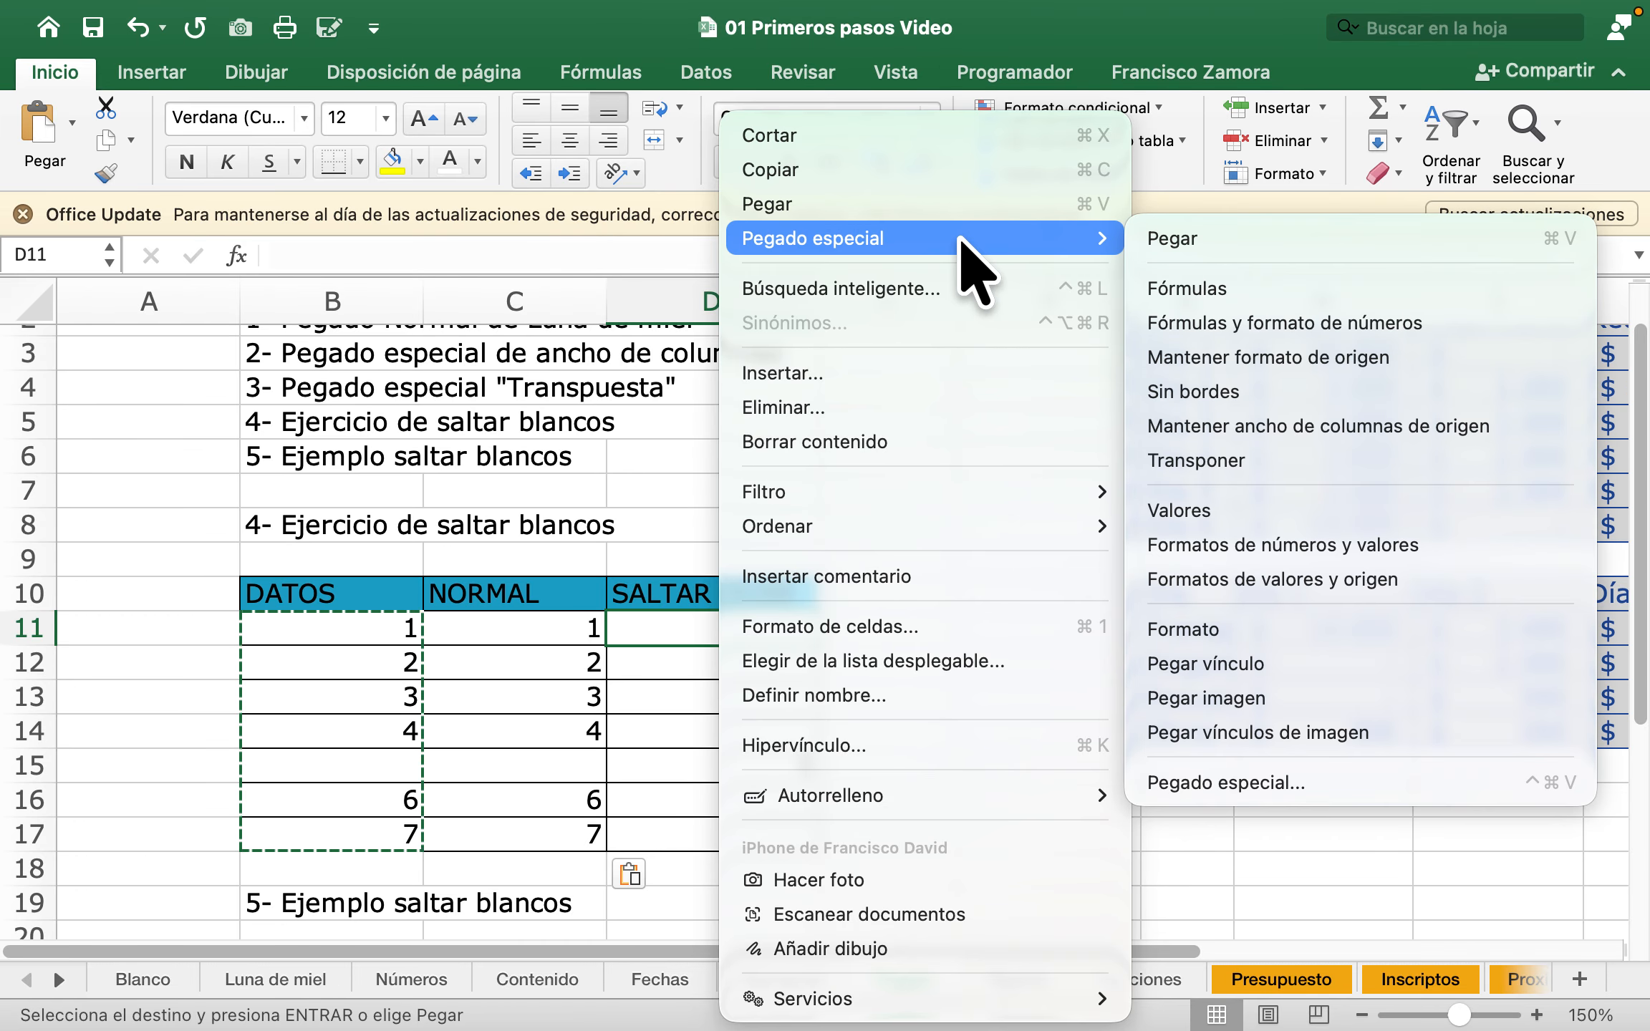
{"action": "left_click", "coordinate": [1279, 783]}
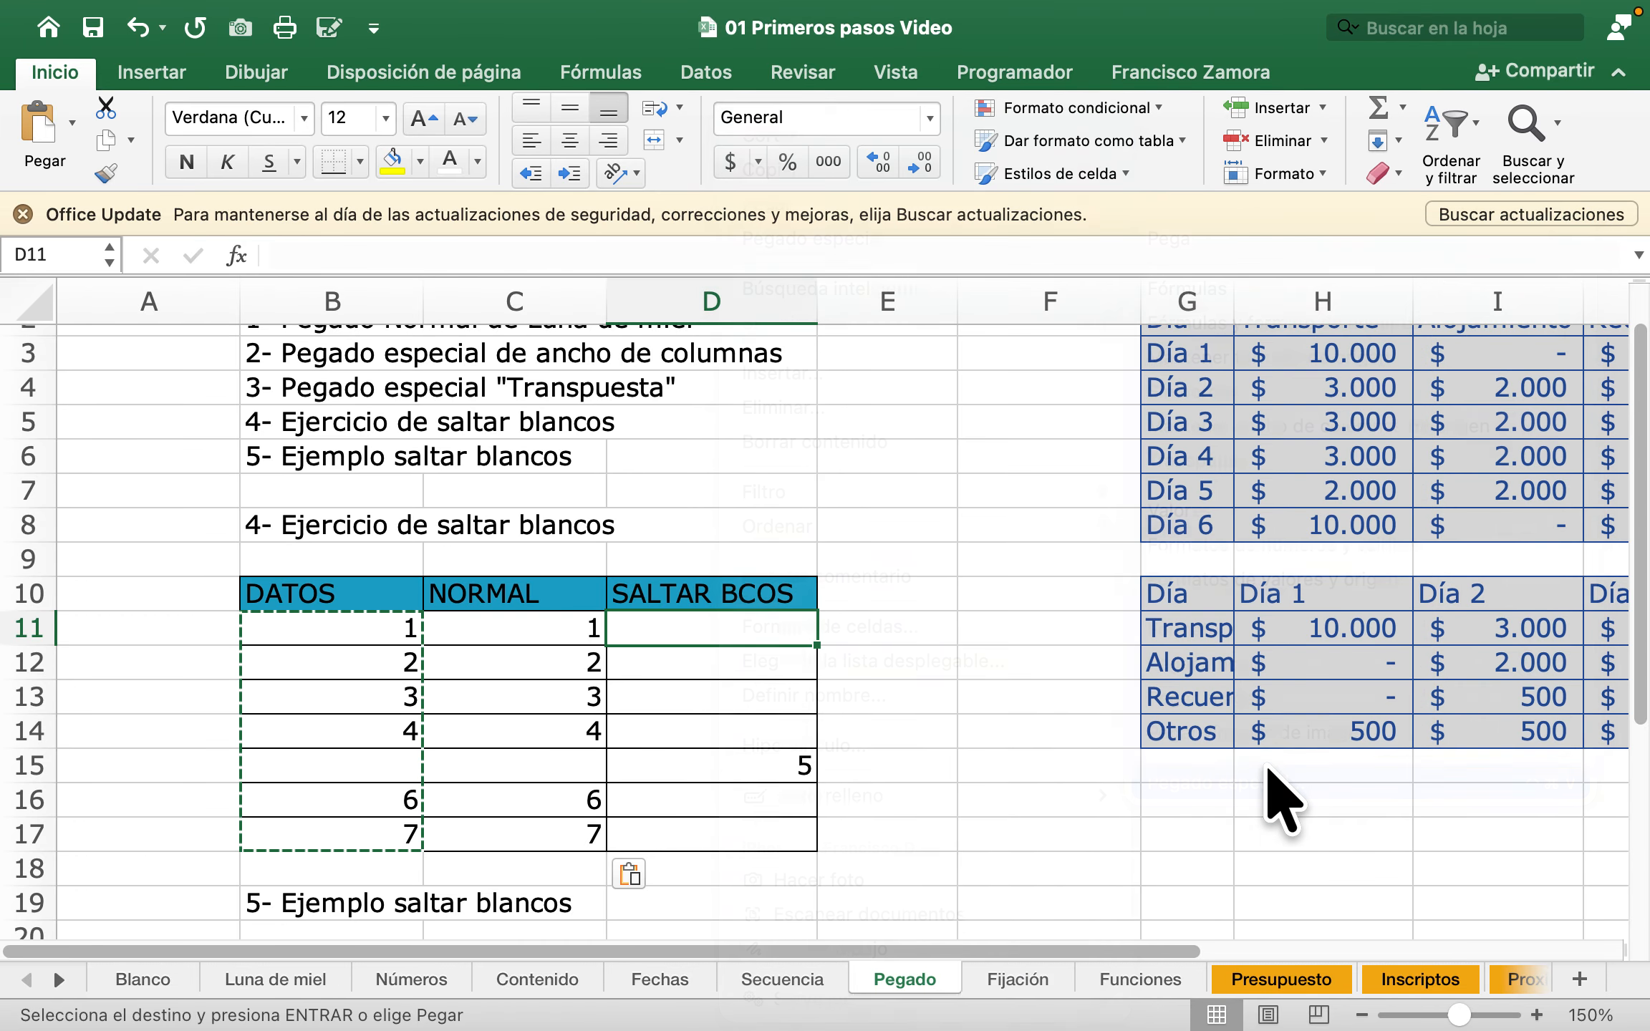
{"action": "left_click", "coordinate": [1206, 935]}
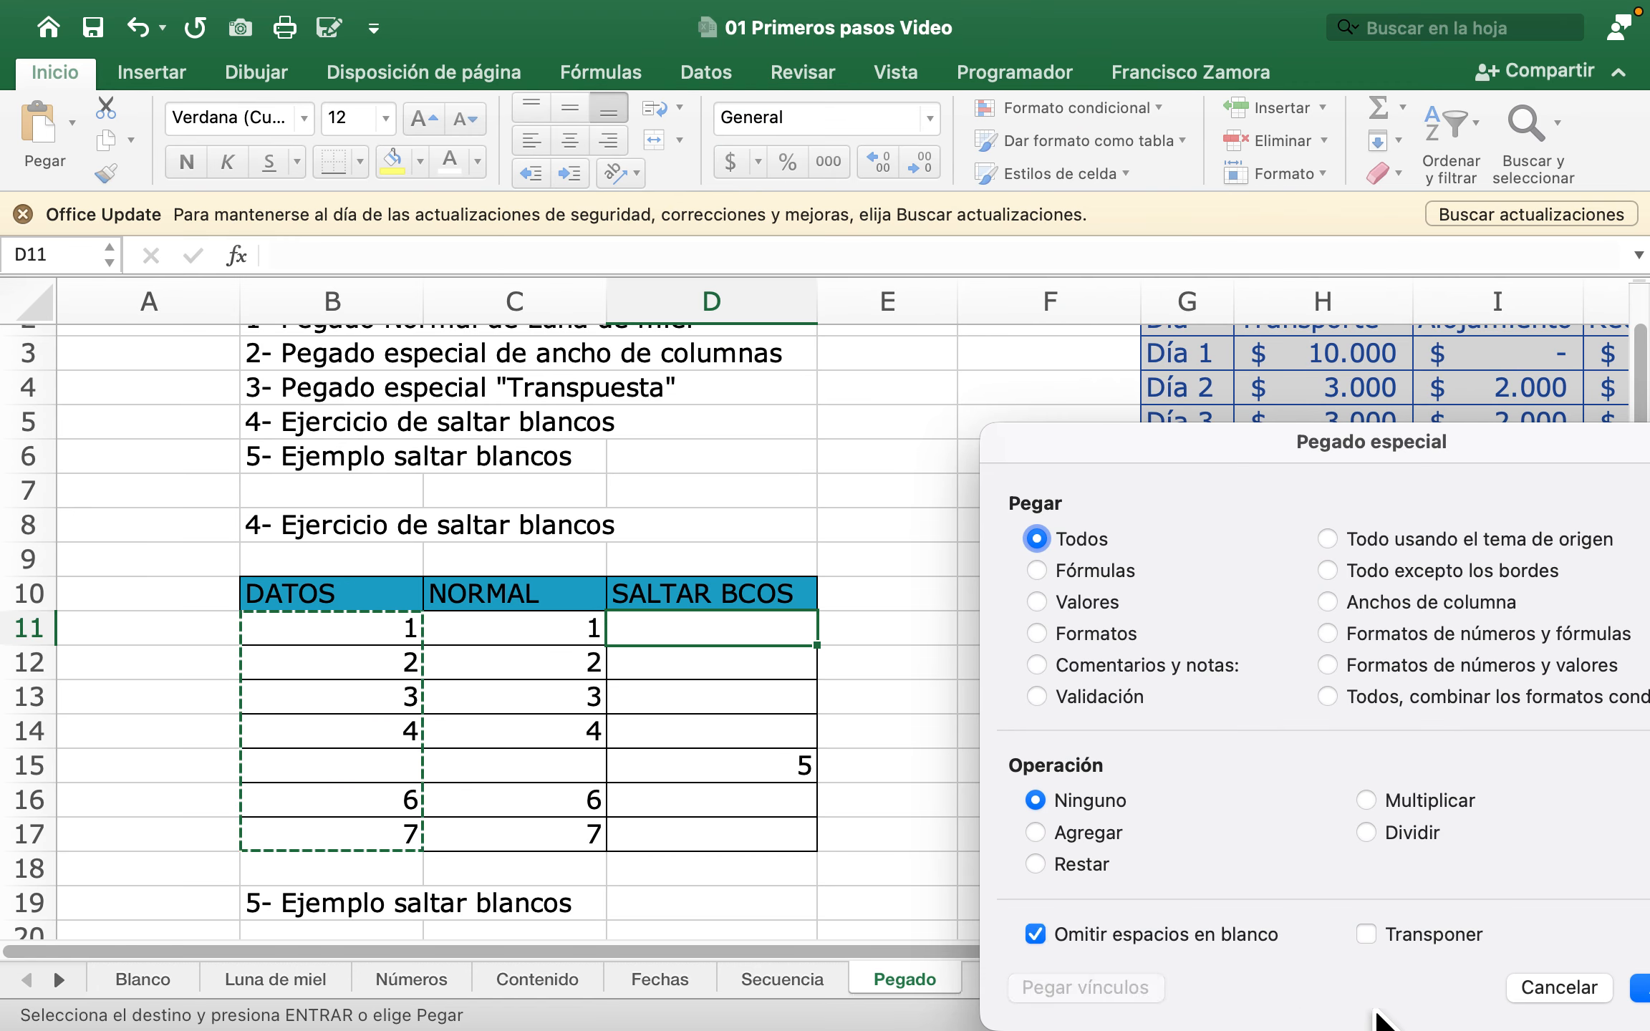
{"action": "left_click", "coordinate": [1643, 992]}
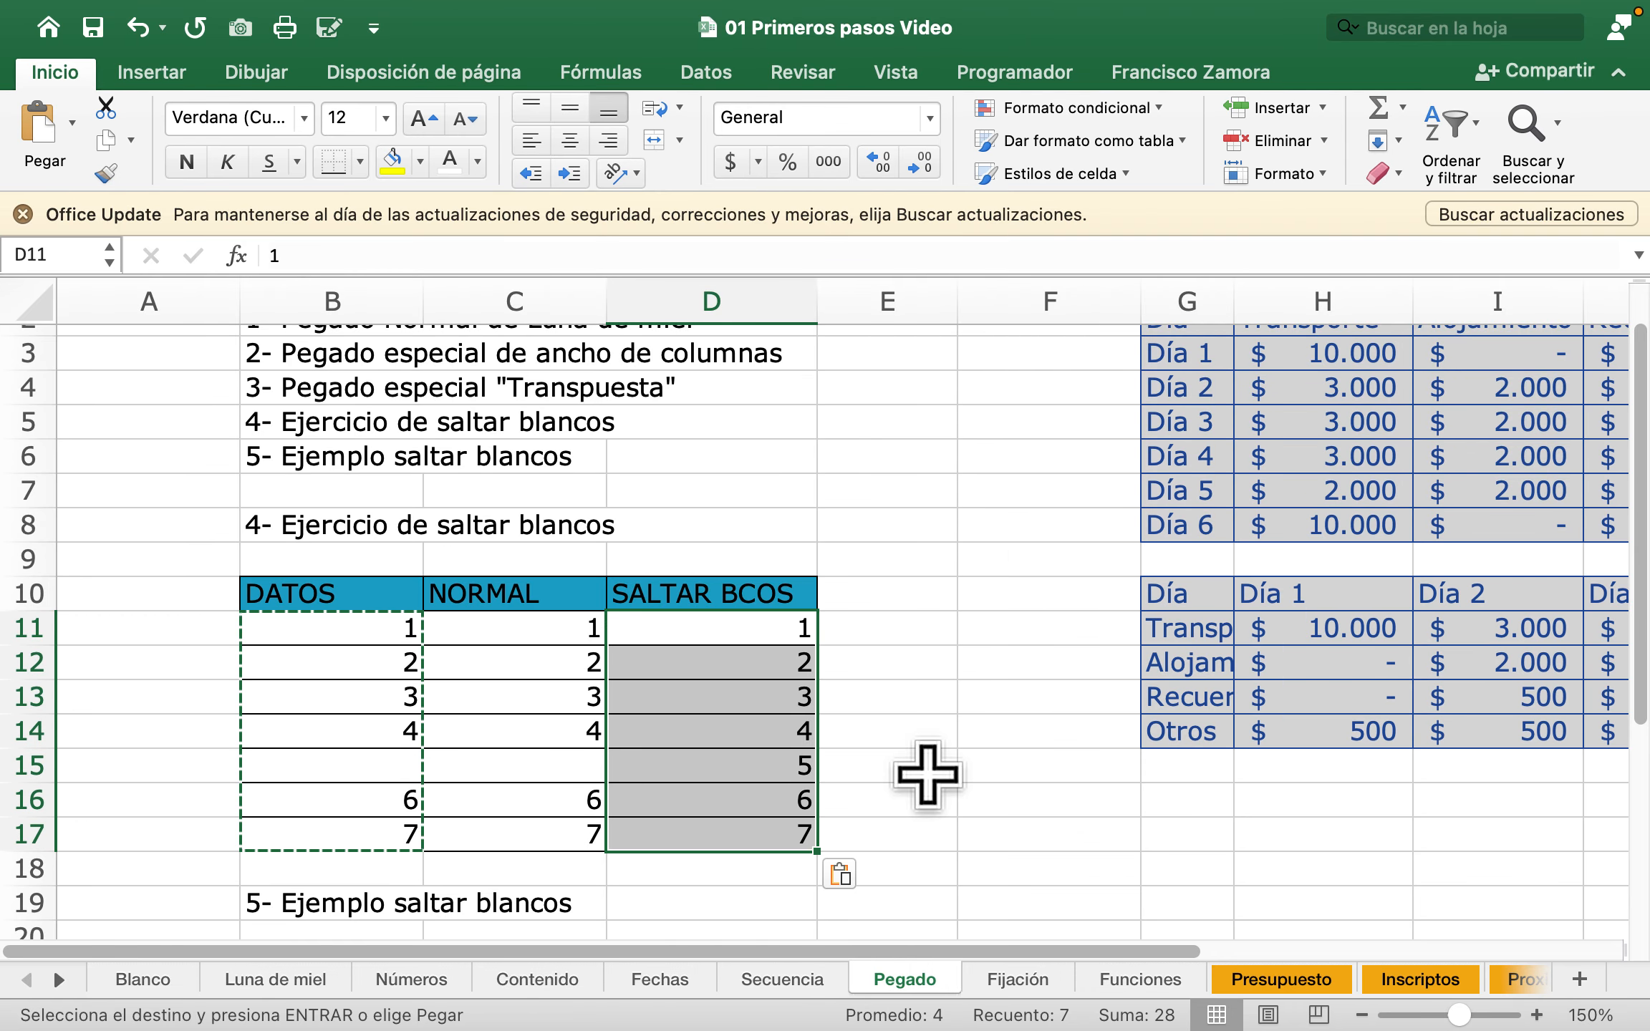
{"action": "left_click", "coordinate": [371, 778]}
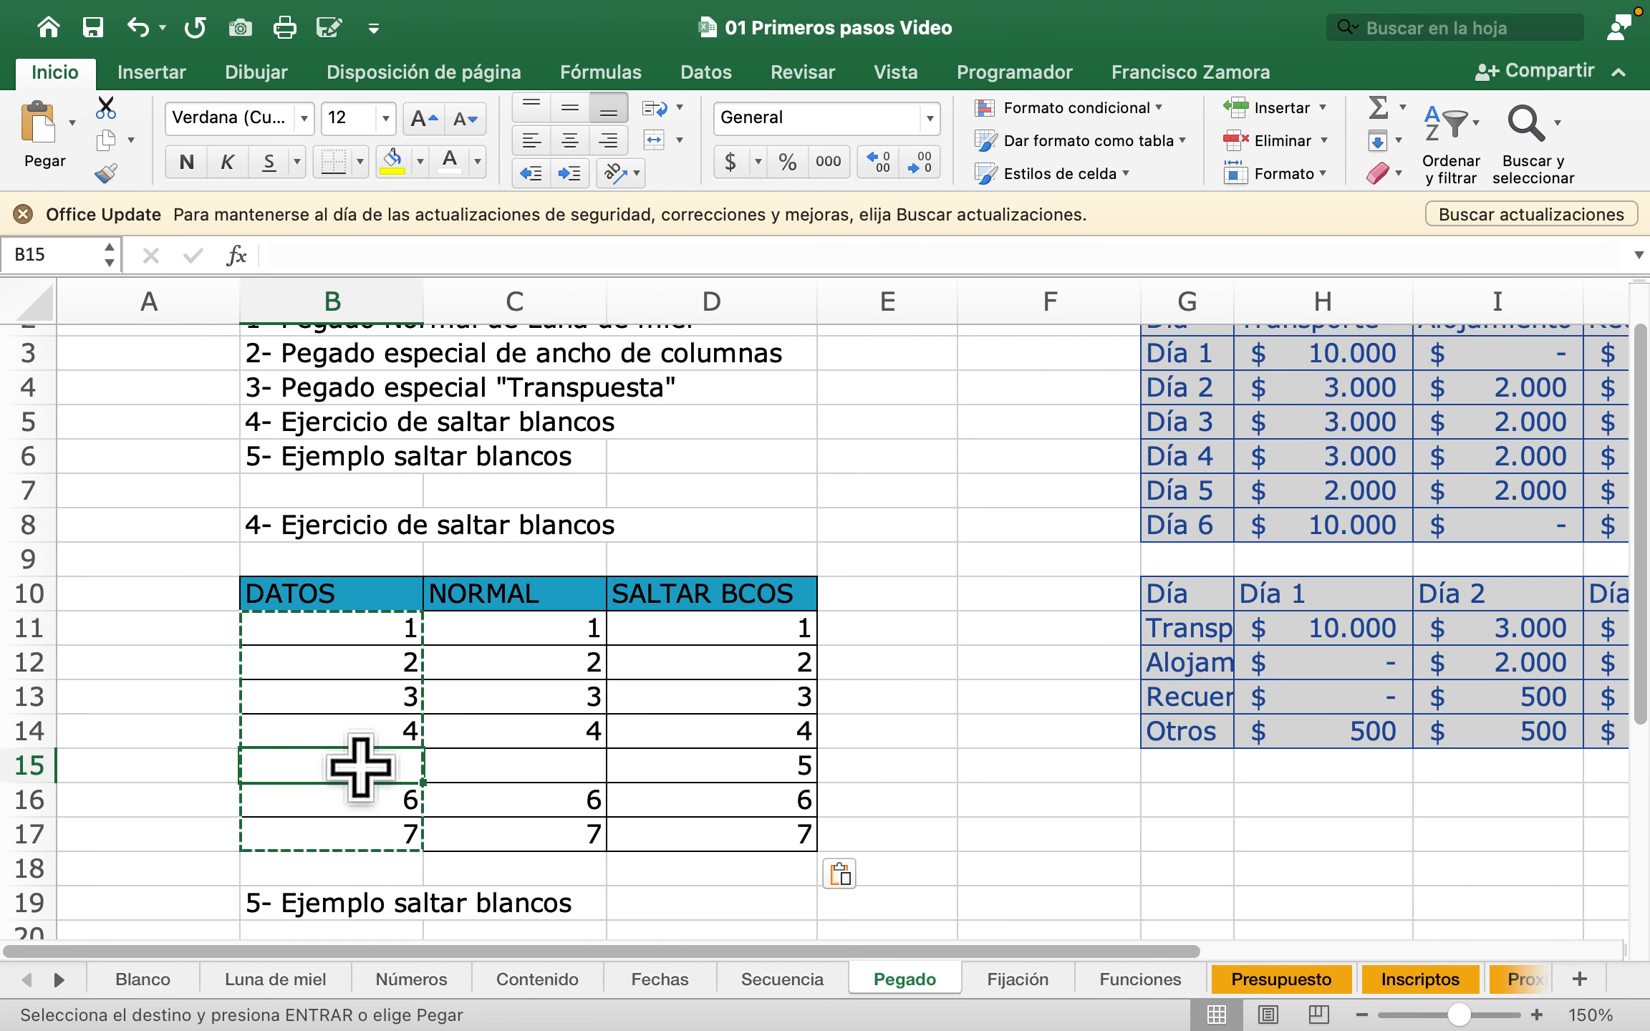
{"action": "left_click", "coordinate": [758, 779]}
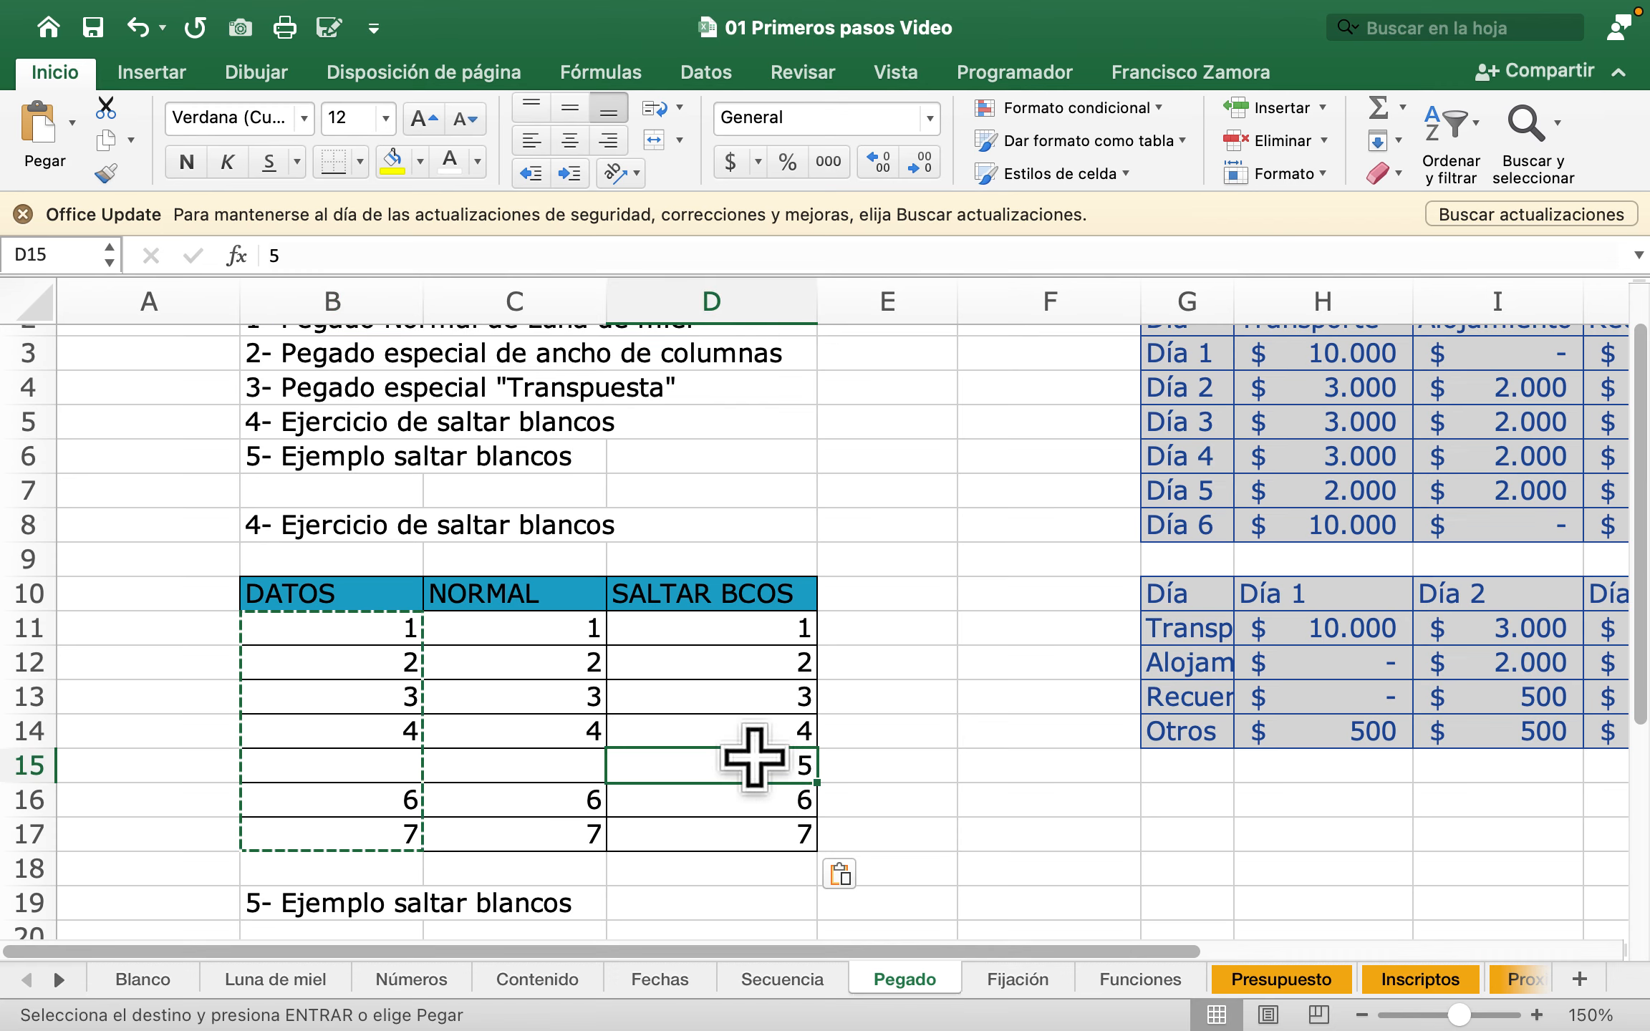
Step: Examine the two Alumno tables of the "5- Ejemplo saltar blancos" exercise in B21:E30, including their grade columns
{"action": "scroll", "coordinate": [757, 774], "scroll_direction": "down", "scroll_amount": 3}
{"action": "scroll", "coordinate": [754, 760], "scroll_direction": "down", "scroll_amount": 10}
{"action": "scroll", "coordinate": [706, 566], "scroll_direction": "up", "scroll_amount": 5}
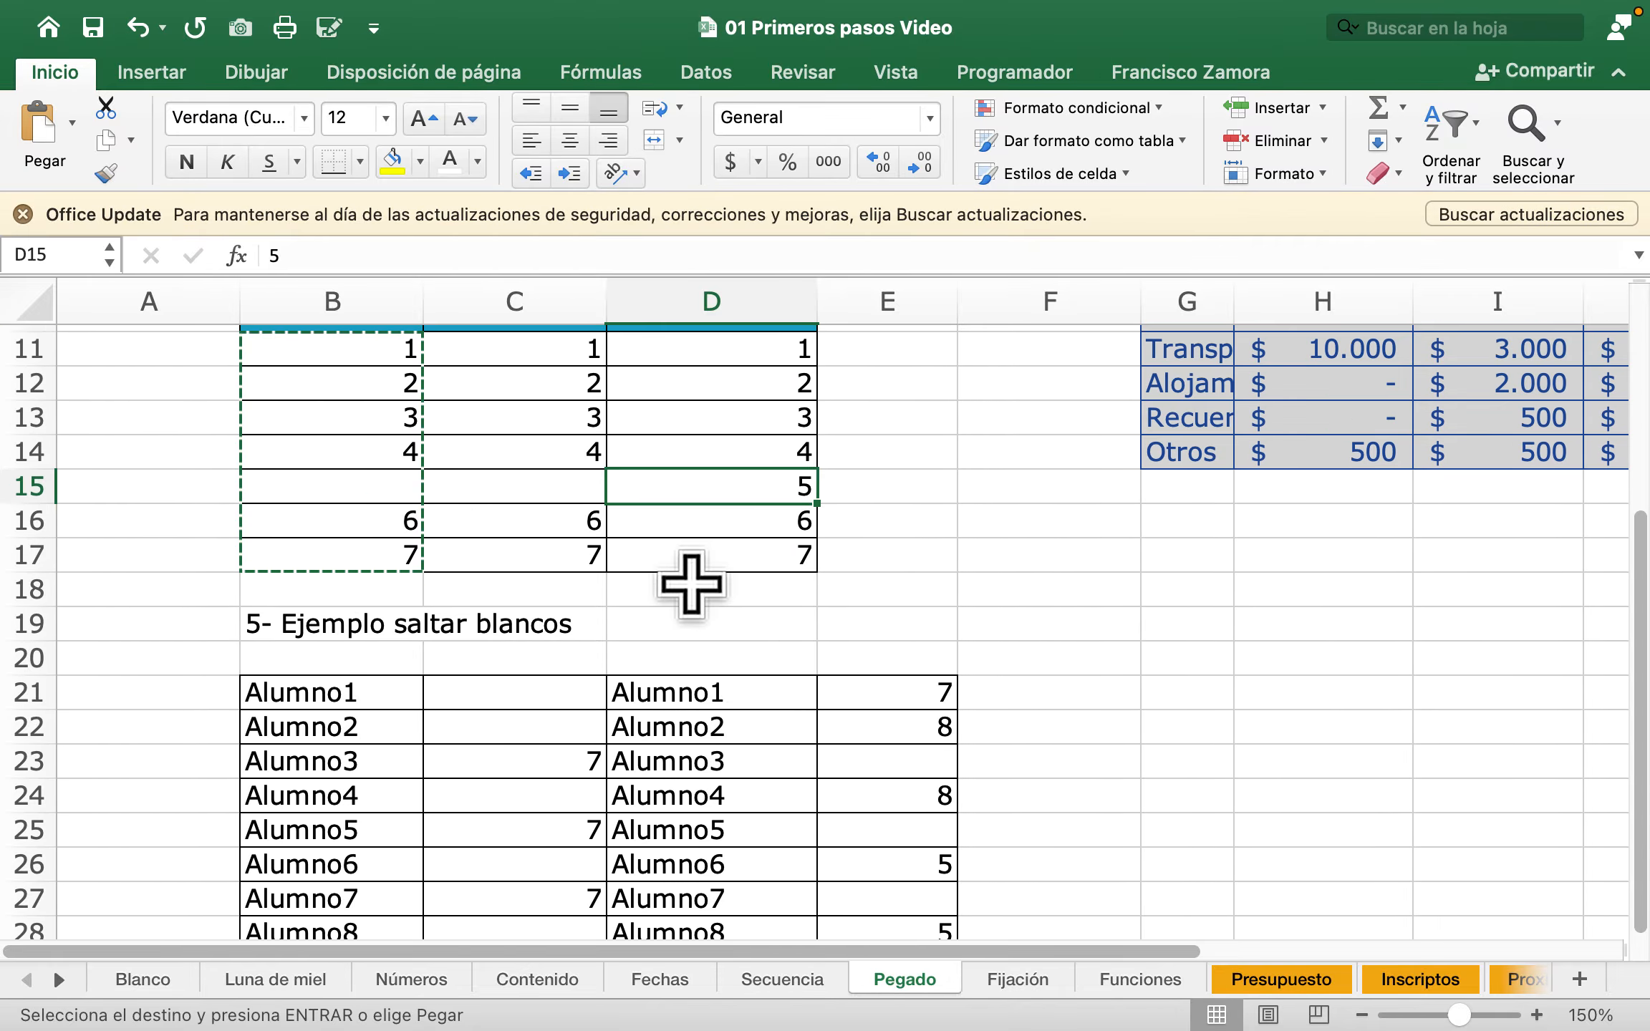
{"action": "scroll", "coordinate": [693, 578], "scroll_direction": "down", "scroll_amount": 6}
{"action": "scroll", "coordinate": [691, 584], "scroll_direction": "up", "scroll_amount": 2}
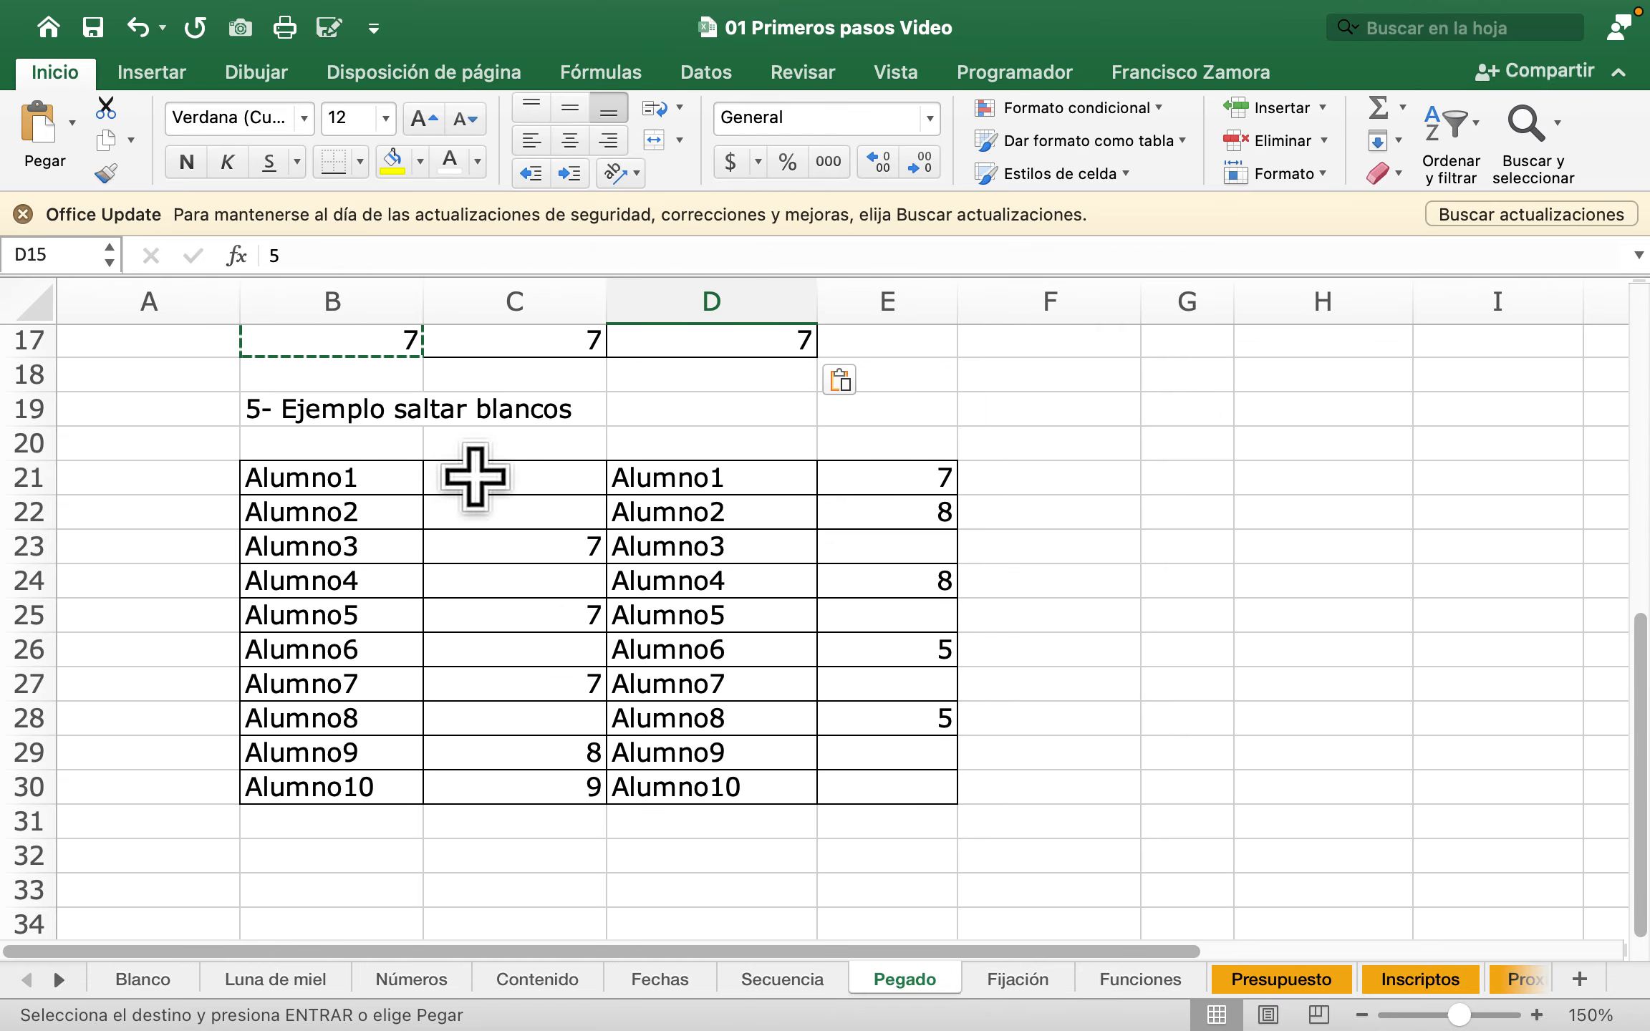
{"action": "left_click", "coordinate": [521, 478]}
{"action": "left_click_drag", "start_coordinate": [521, 477], "coordinate": [535, 781]}
{"action": "left_click", "coordinate": [371, 483]}
{"action": "left_click_drag", "start_coordinate": [371, 484], "coordinate": [380, 788]}
{"action": "left_click_drag", "start_coordinate": [733, 490], "coordinate": [873, 784]}
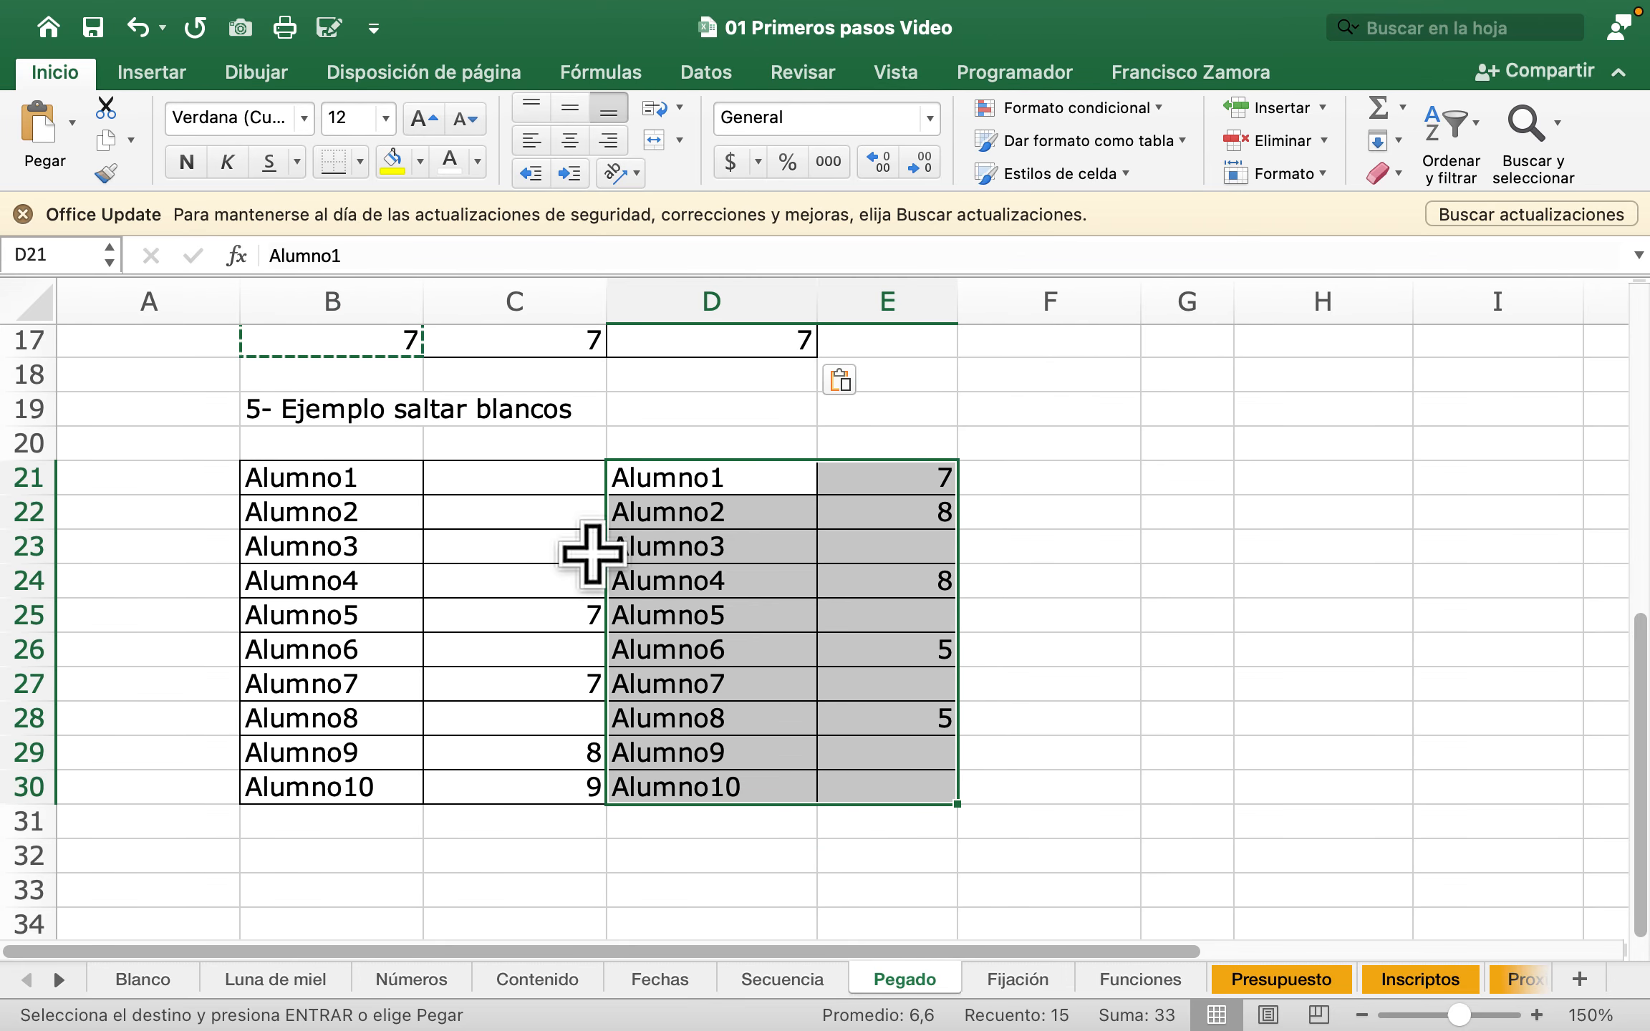
Step: Copy the grades in C21:C30 and paste them from E21 using Paste Special with Omitir espacios en blanco
{"action": "left_click_drag", "start_coordinate": [561, 470], "coordinate": [573, 793]}
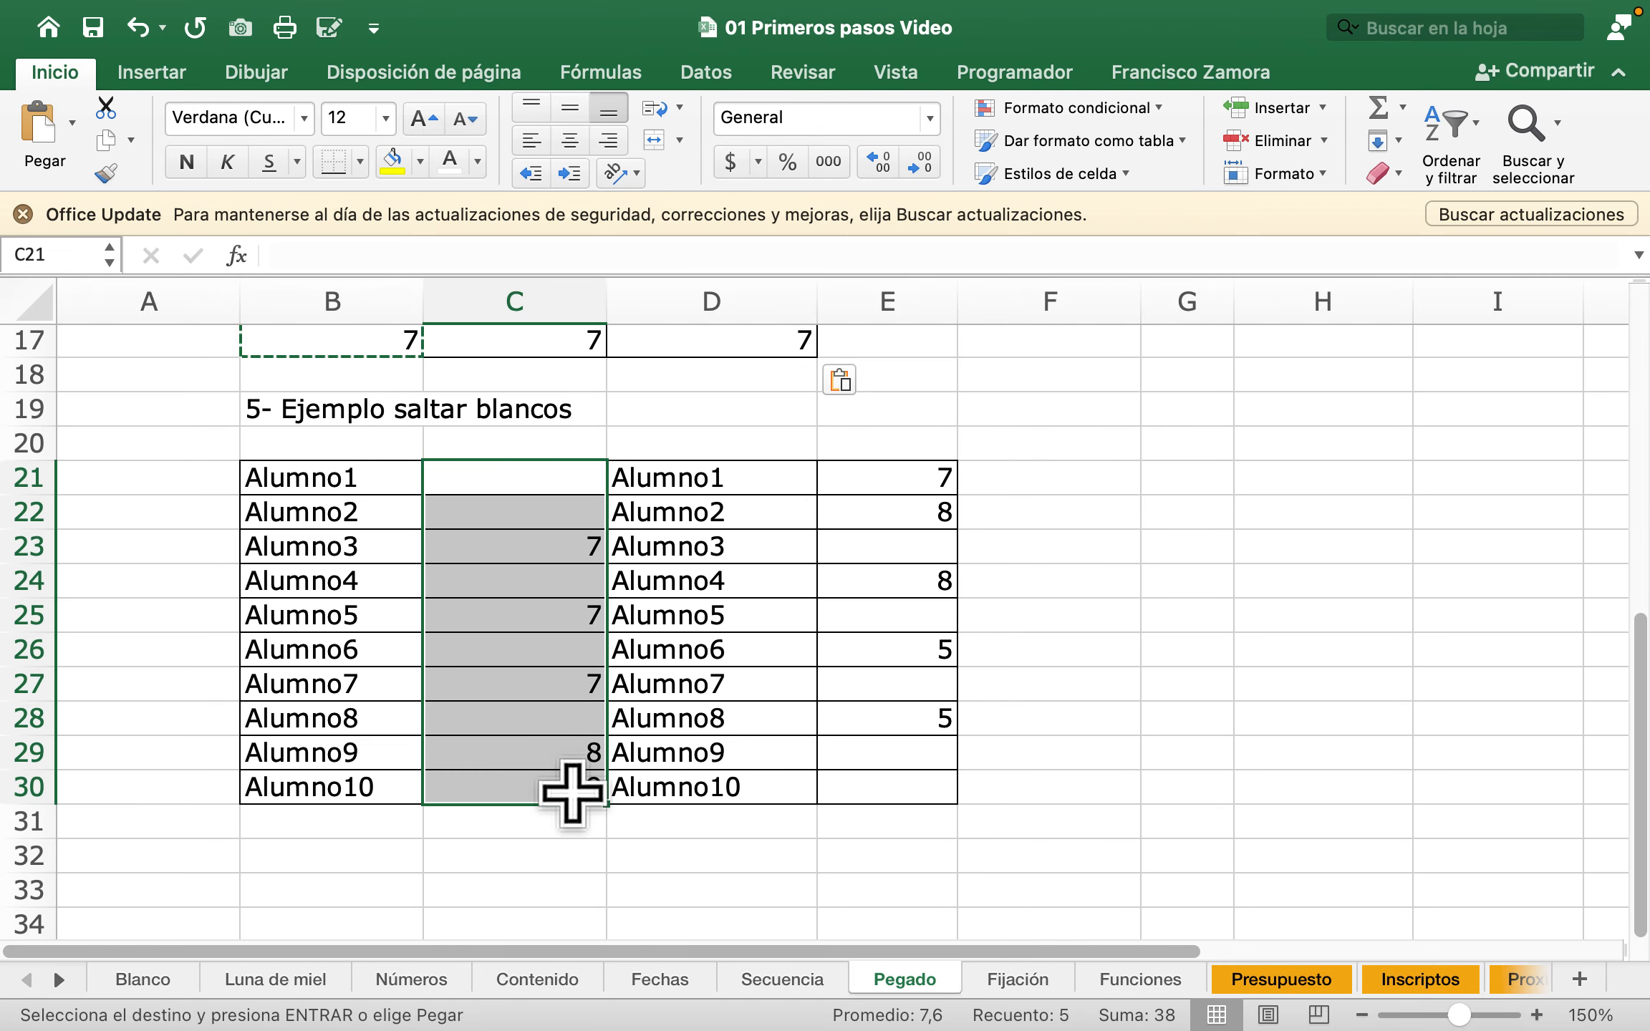
{"action": "key", "text": "super+c"}
{"action": "left_click", "coordinate": [876, 479]}
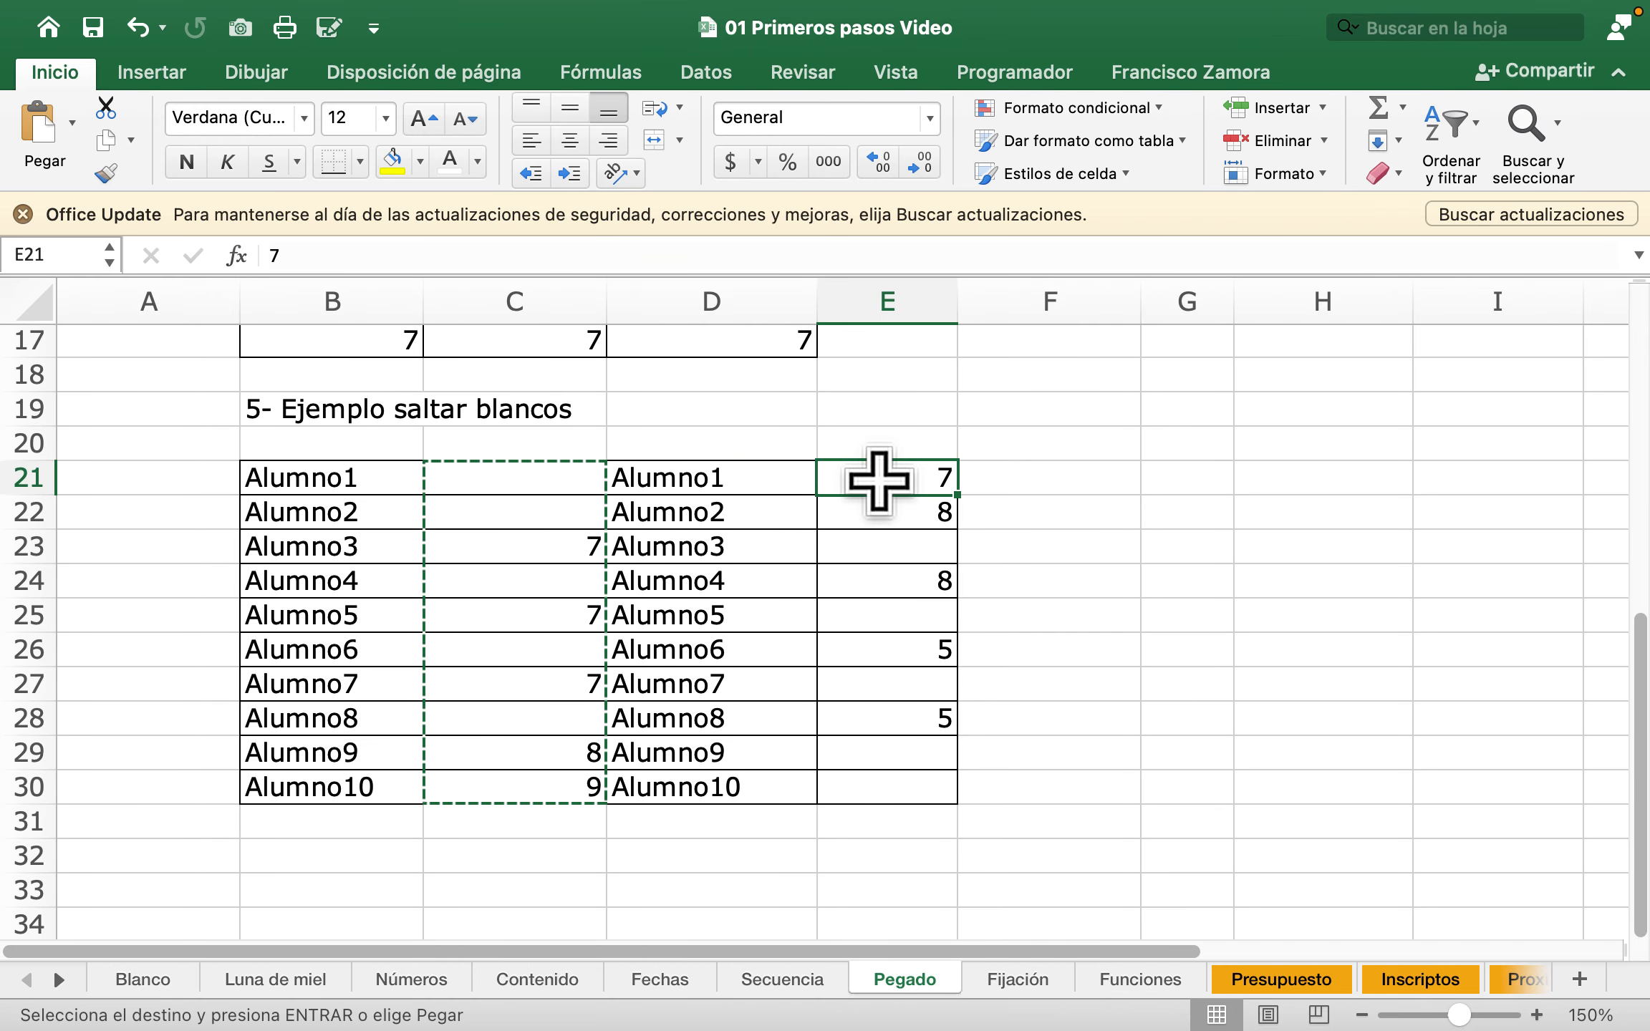
{"action": "right_click", "coordinate": [877, 479]}
{"action": "mouse_move", "coordinate": [1125, 244]}
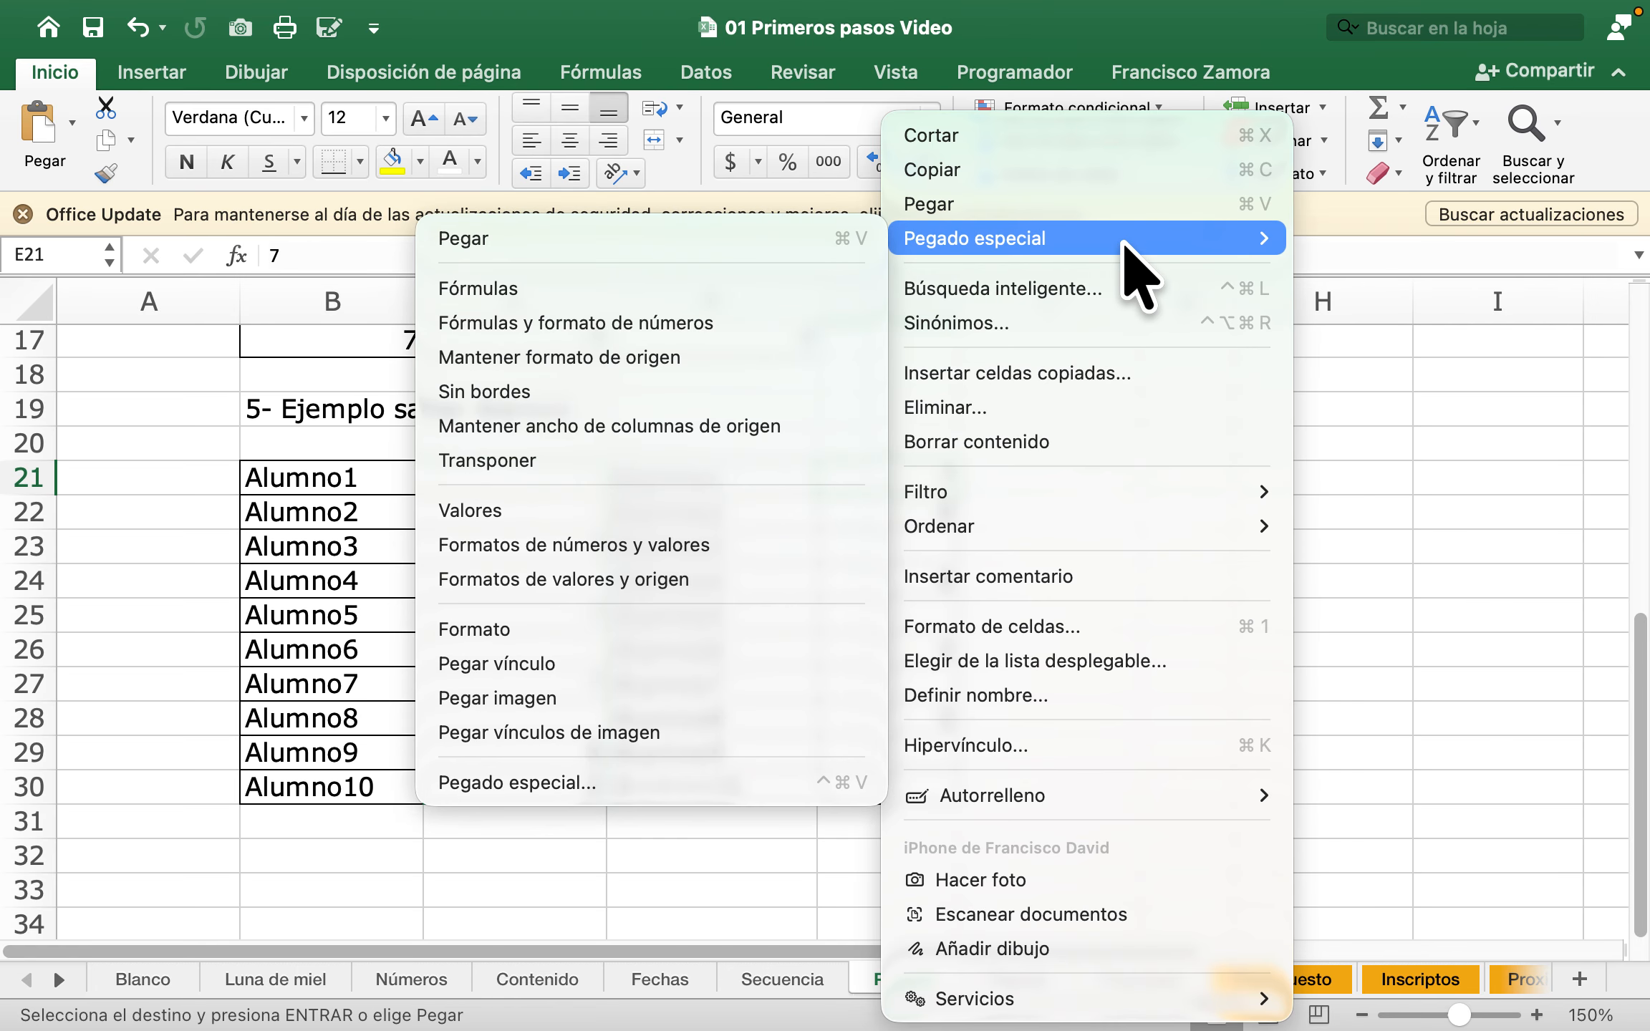
{"action": "left_click", "coordinate": [530, 783]}
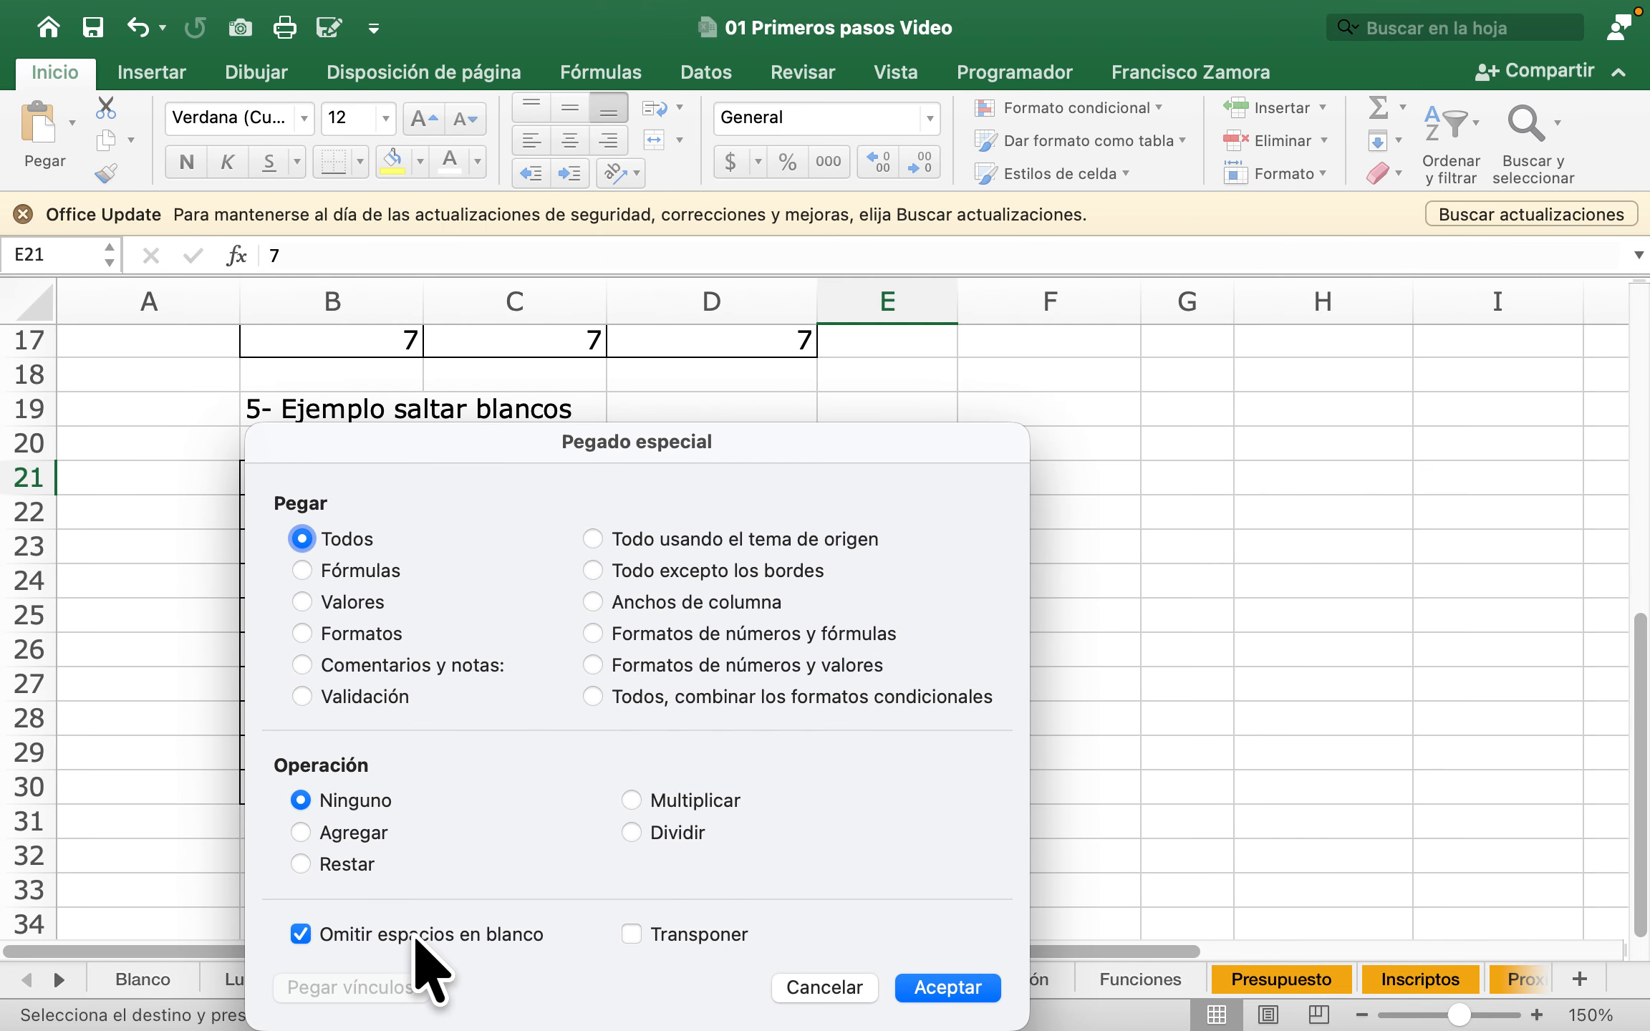
{"action": "left_click", "coordinate": [949, 989]}
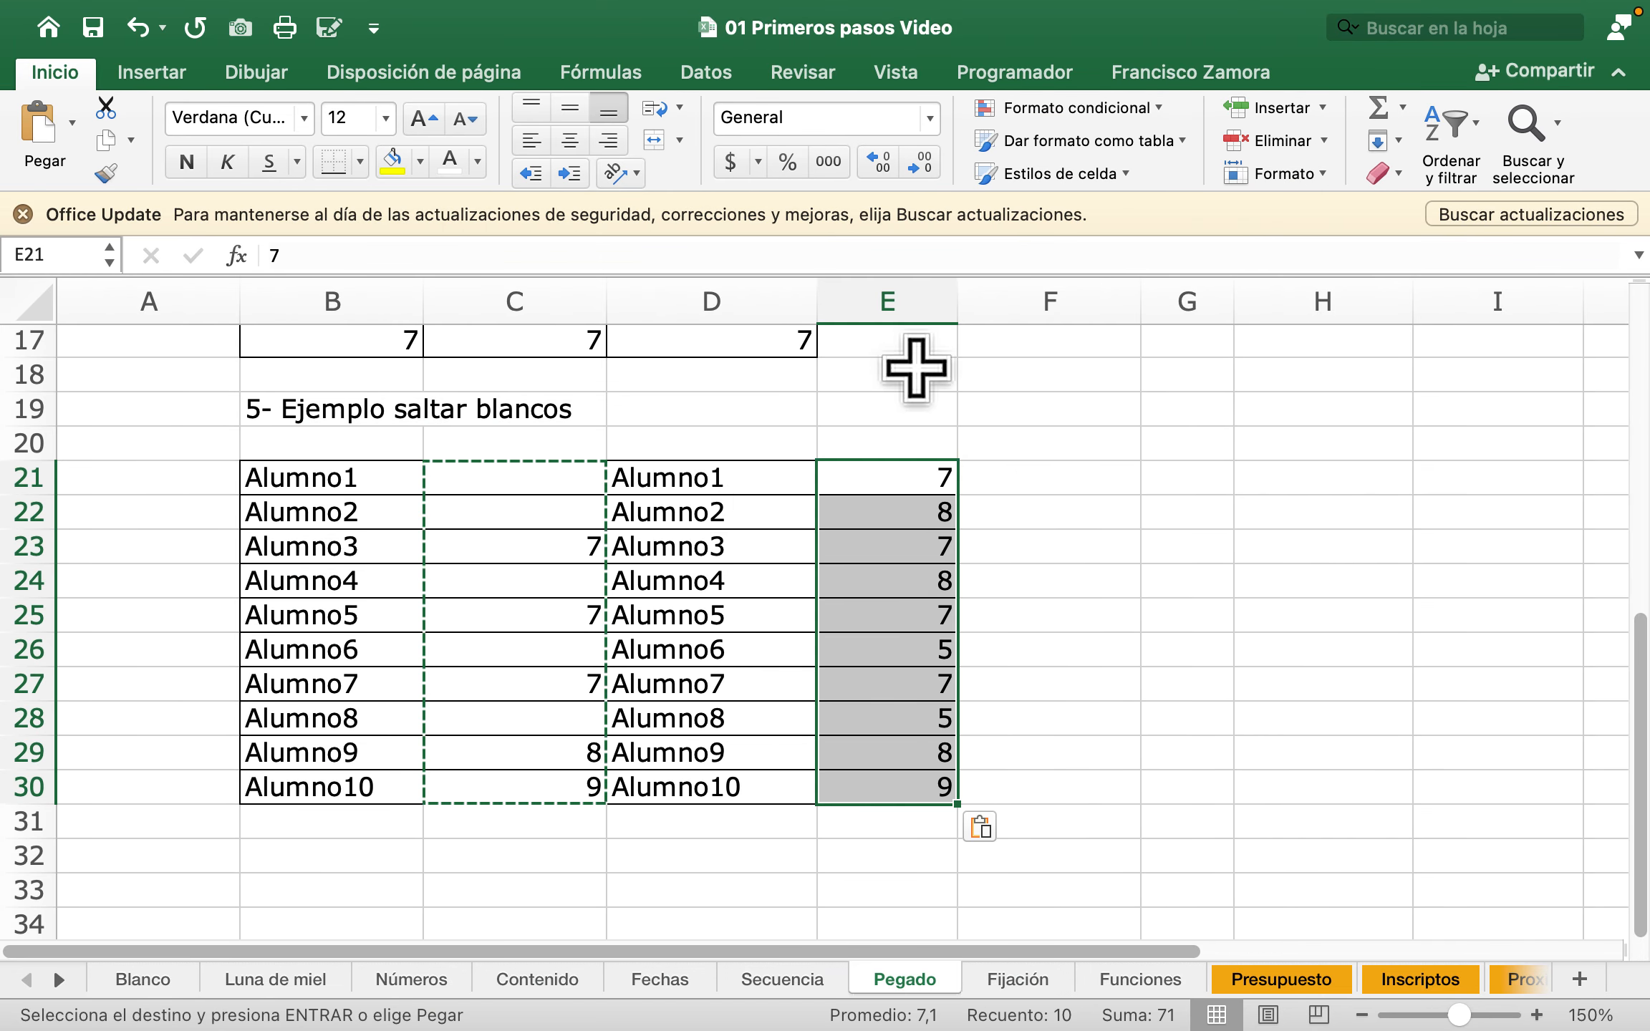
{"action": "left_click_drag", "start_coordinate": [544, 477], "coordinate": [545, 747]}
{"action": "left_click", "coordinate": [893, 718]}
{"action": "scroll", "coordinate": [896, 716], "scroll_direction": "up", "scroll_amount": 1}
{"action": "scroll", "coordinate": [896, 716], "scroll_direction": "right", "scroll_amount": 1}
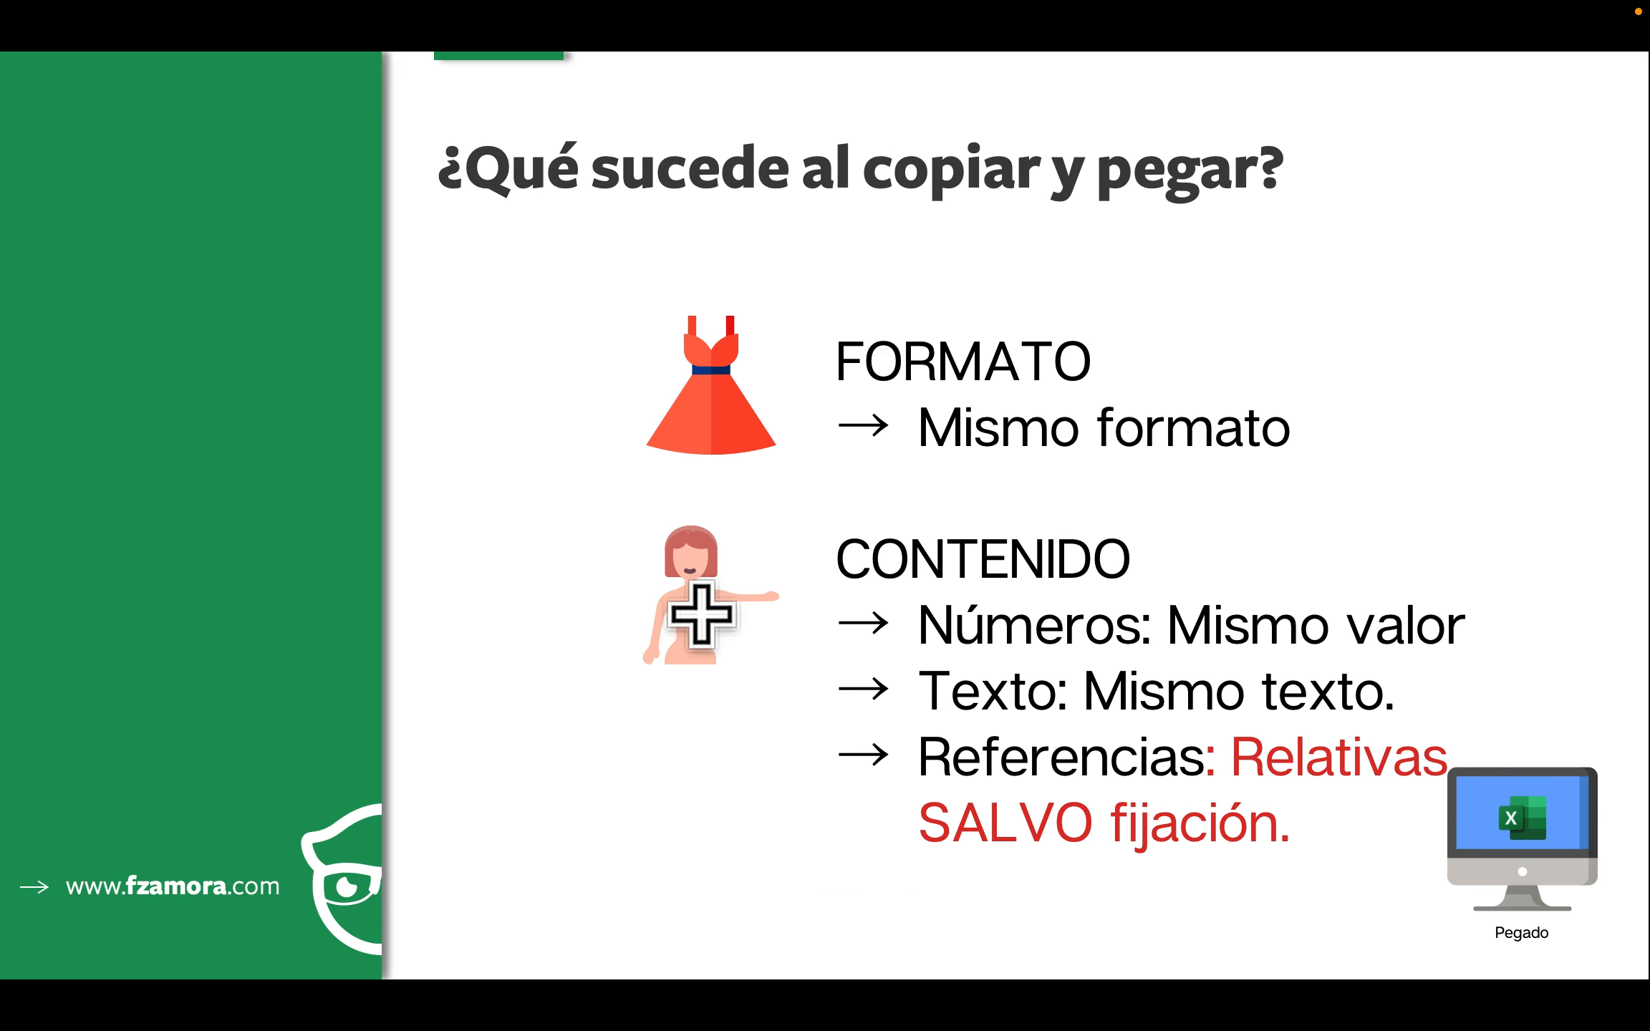
{"action": "key", "text": "Right"}
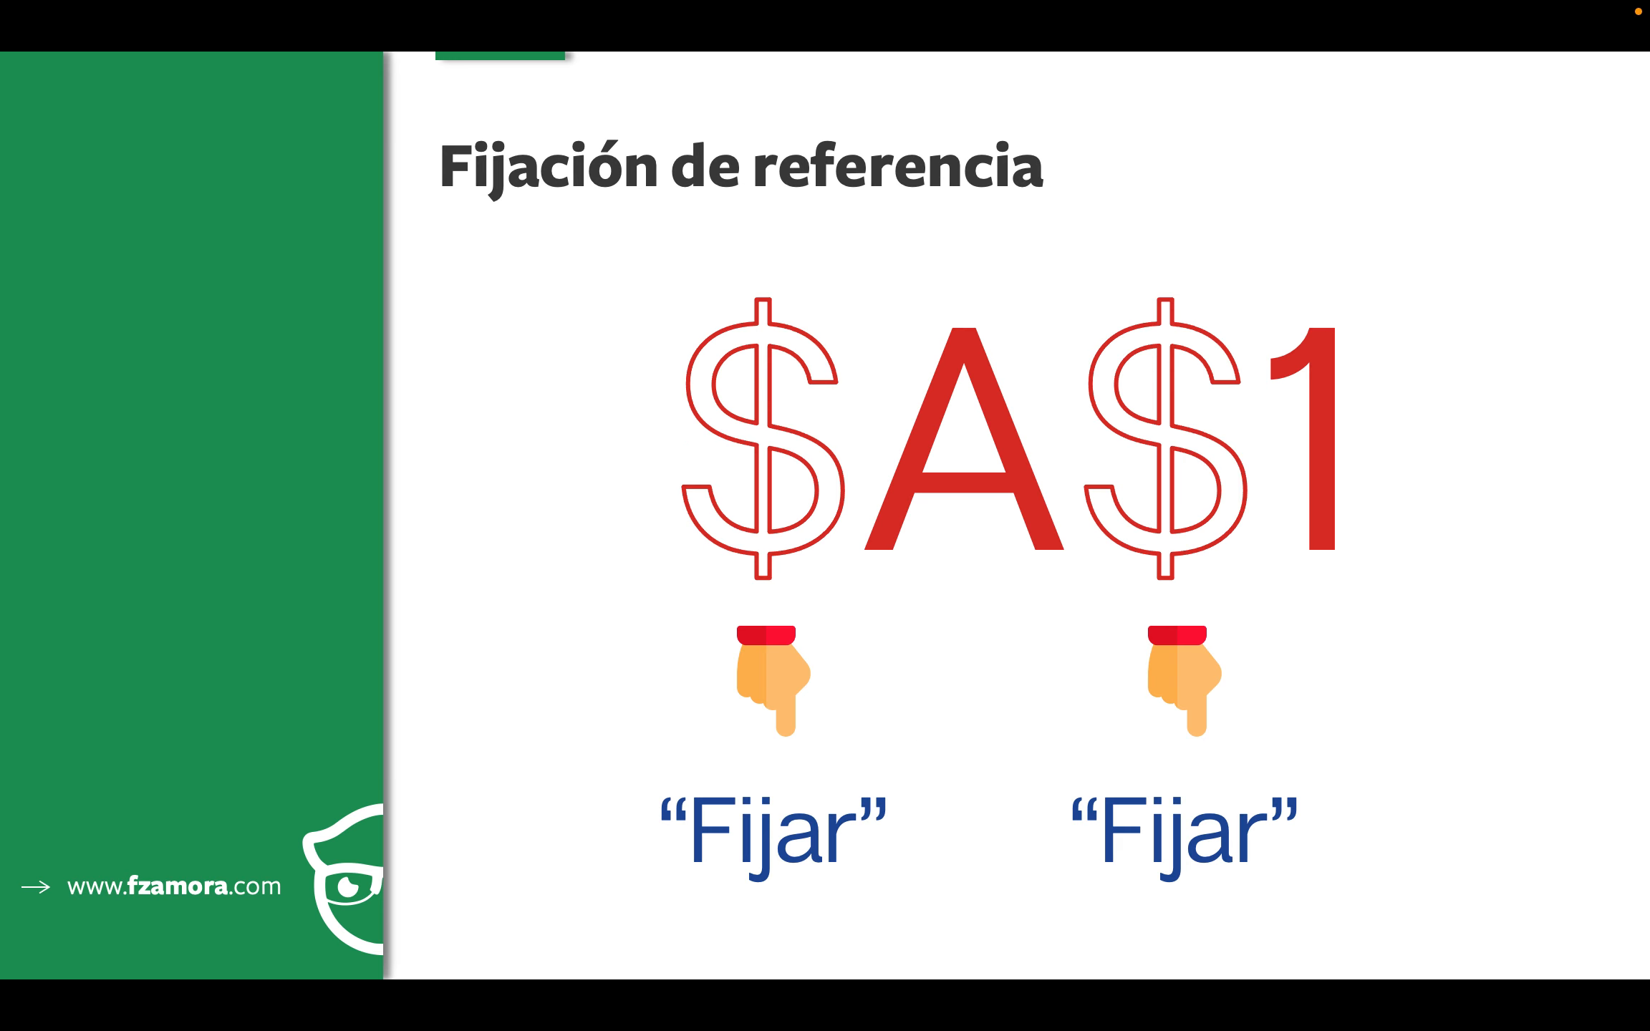
{"action": "key", "text": "Left"}
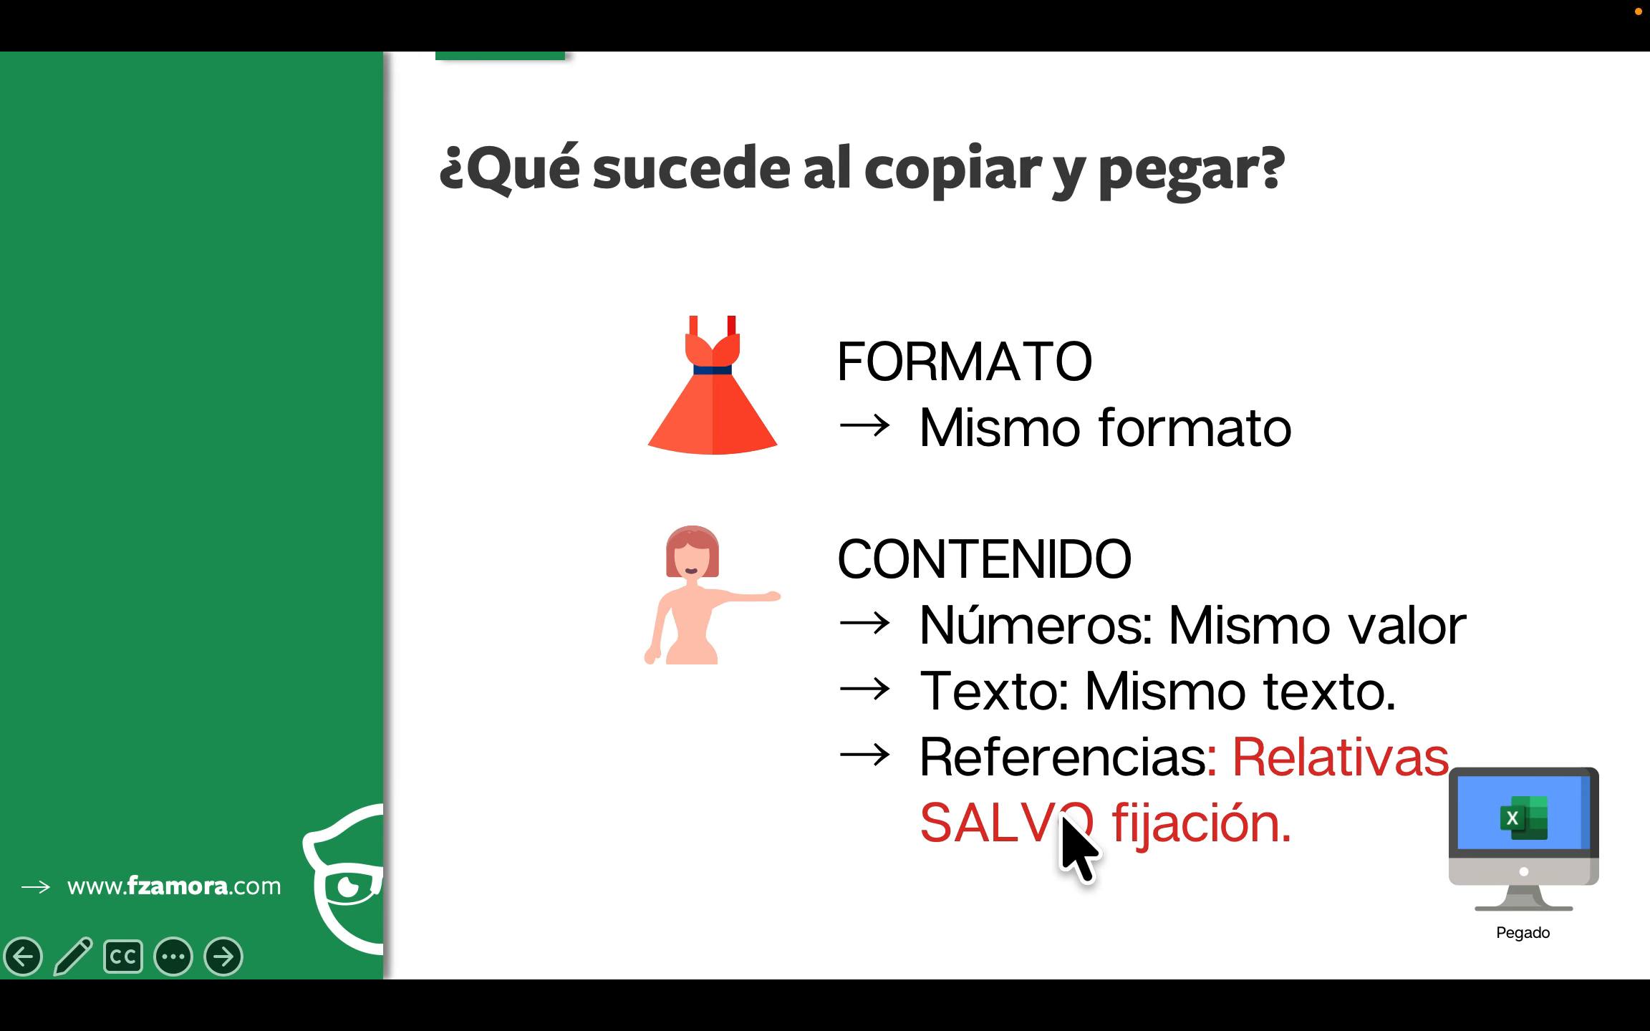
{"action": "key", "text": "Right"}
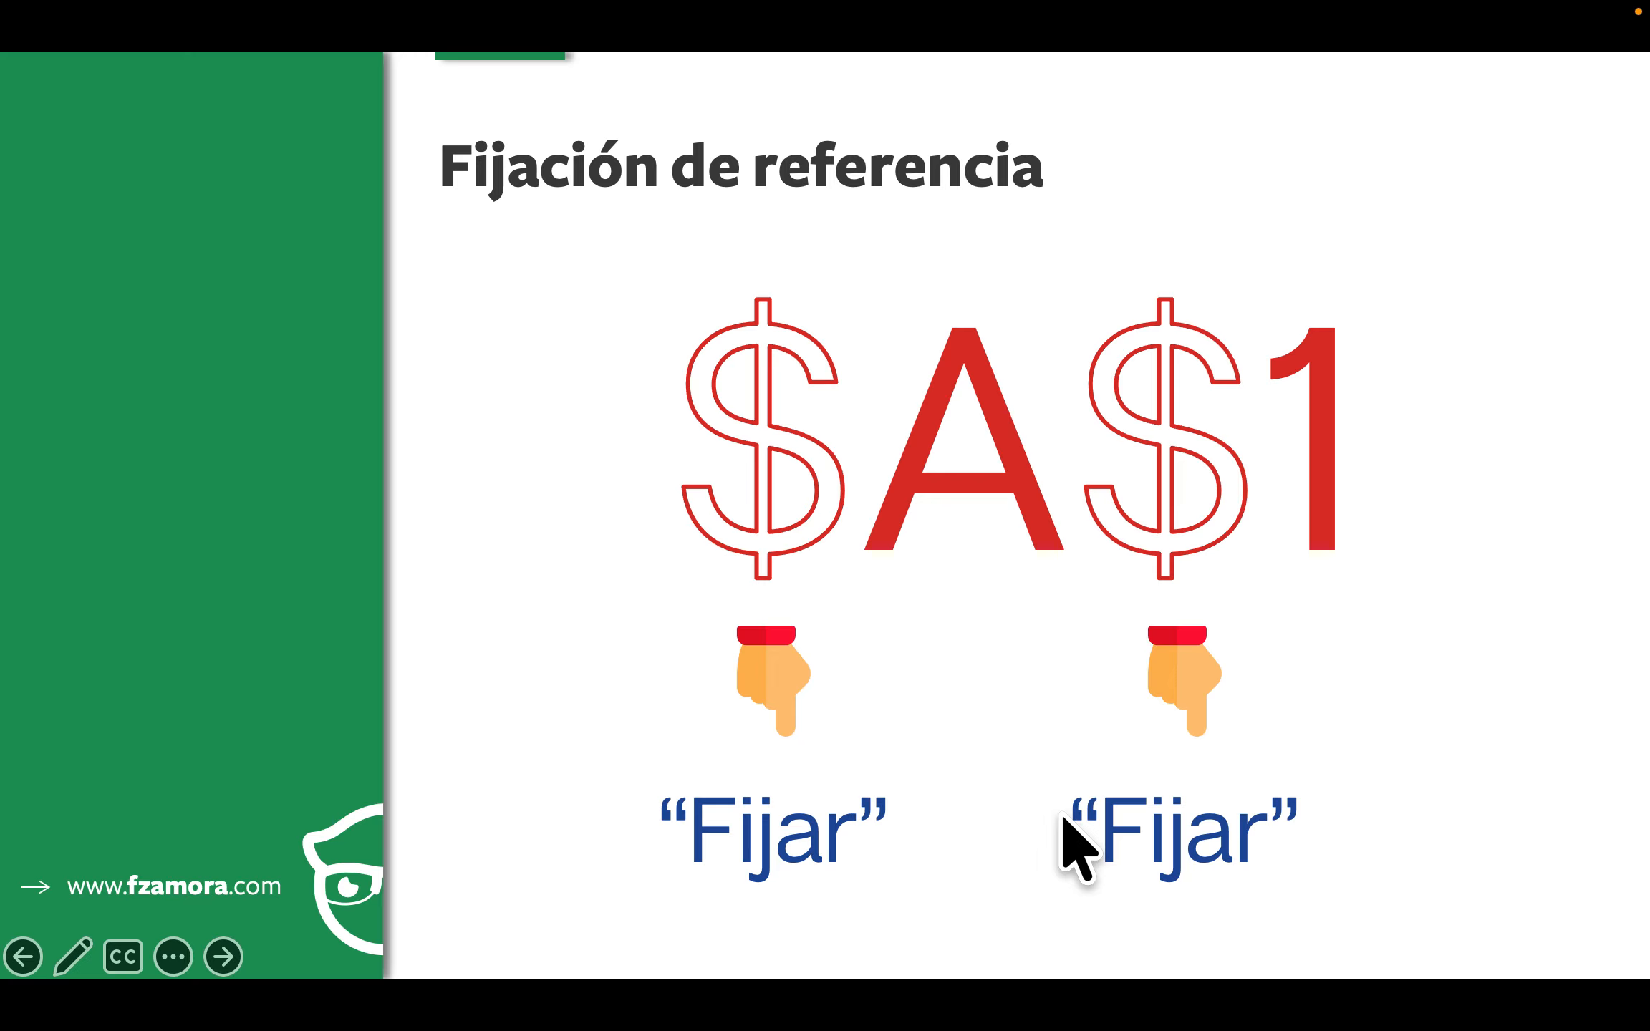
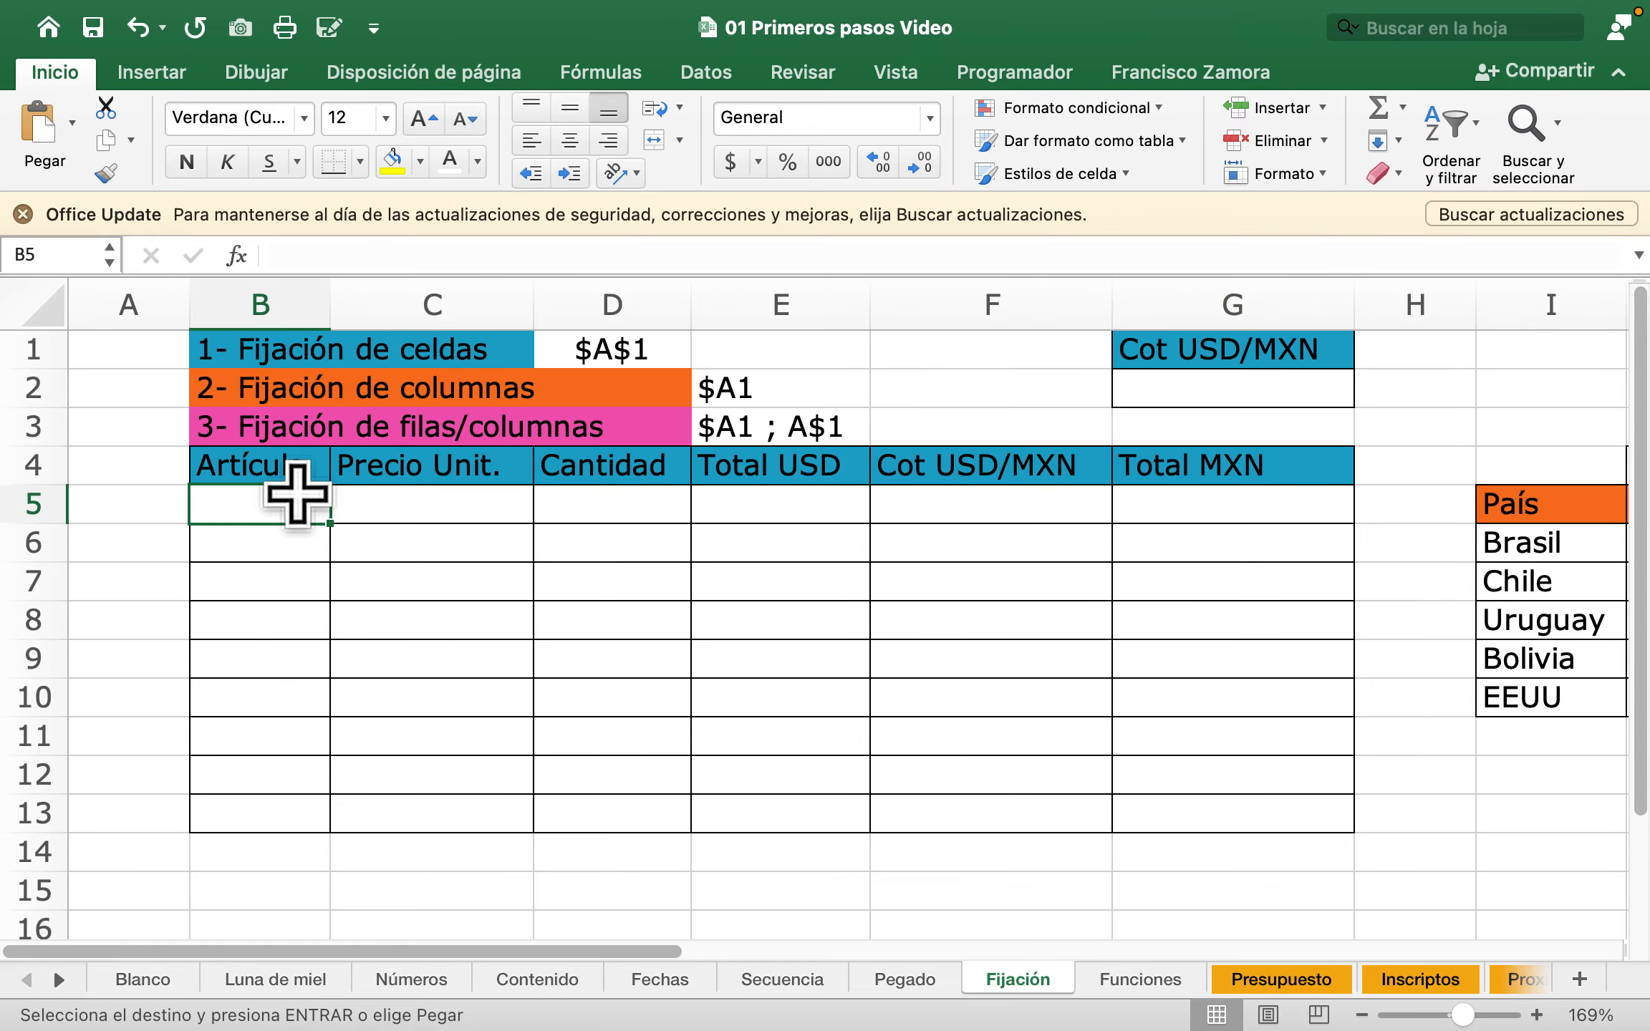
Step: Enter "ART. 1" in B5 of the Fijación sheet and fill the Artículo series down to ART. 9 in B13
{"action": "type", "text": "ART."}
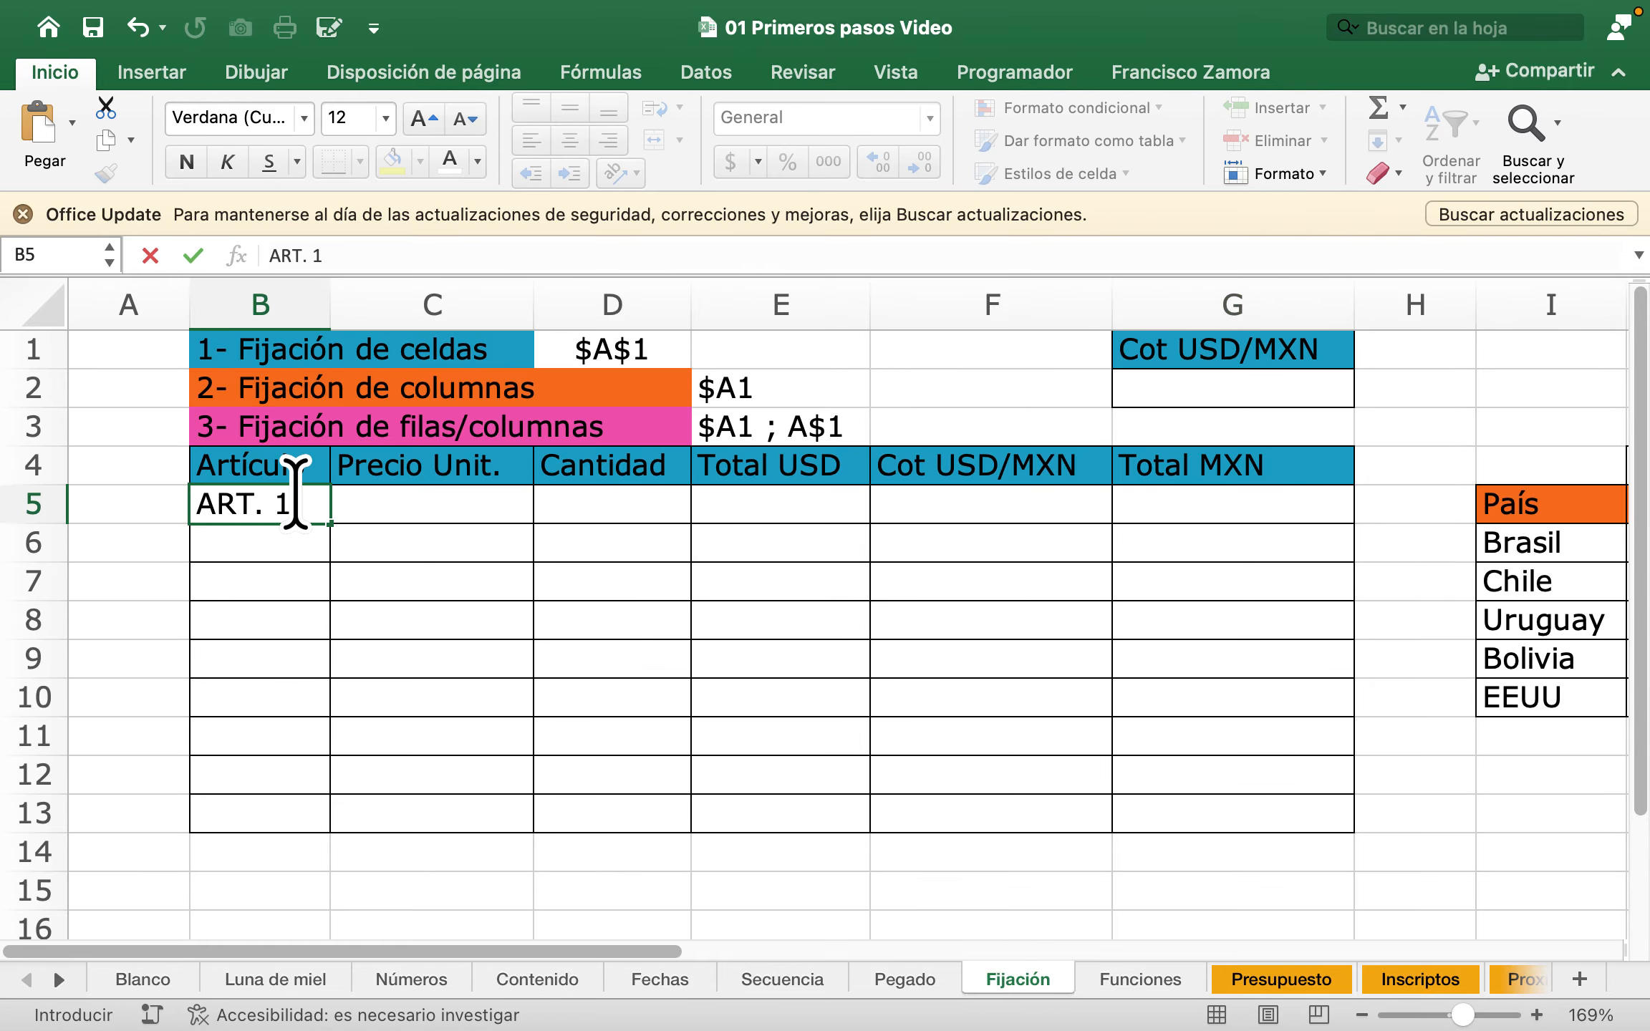
{"action": "type", "text": " 1"}
{"action": "left_click", "coordinate": [294, 538]}
{"action": "left_click", "coordinate": [301, 505]}
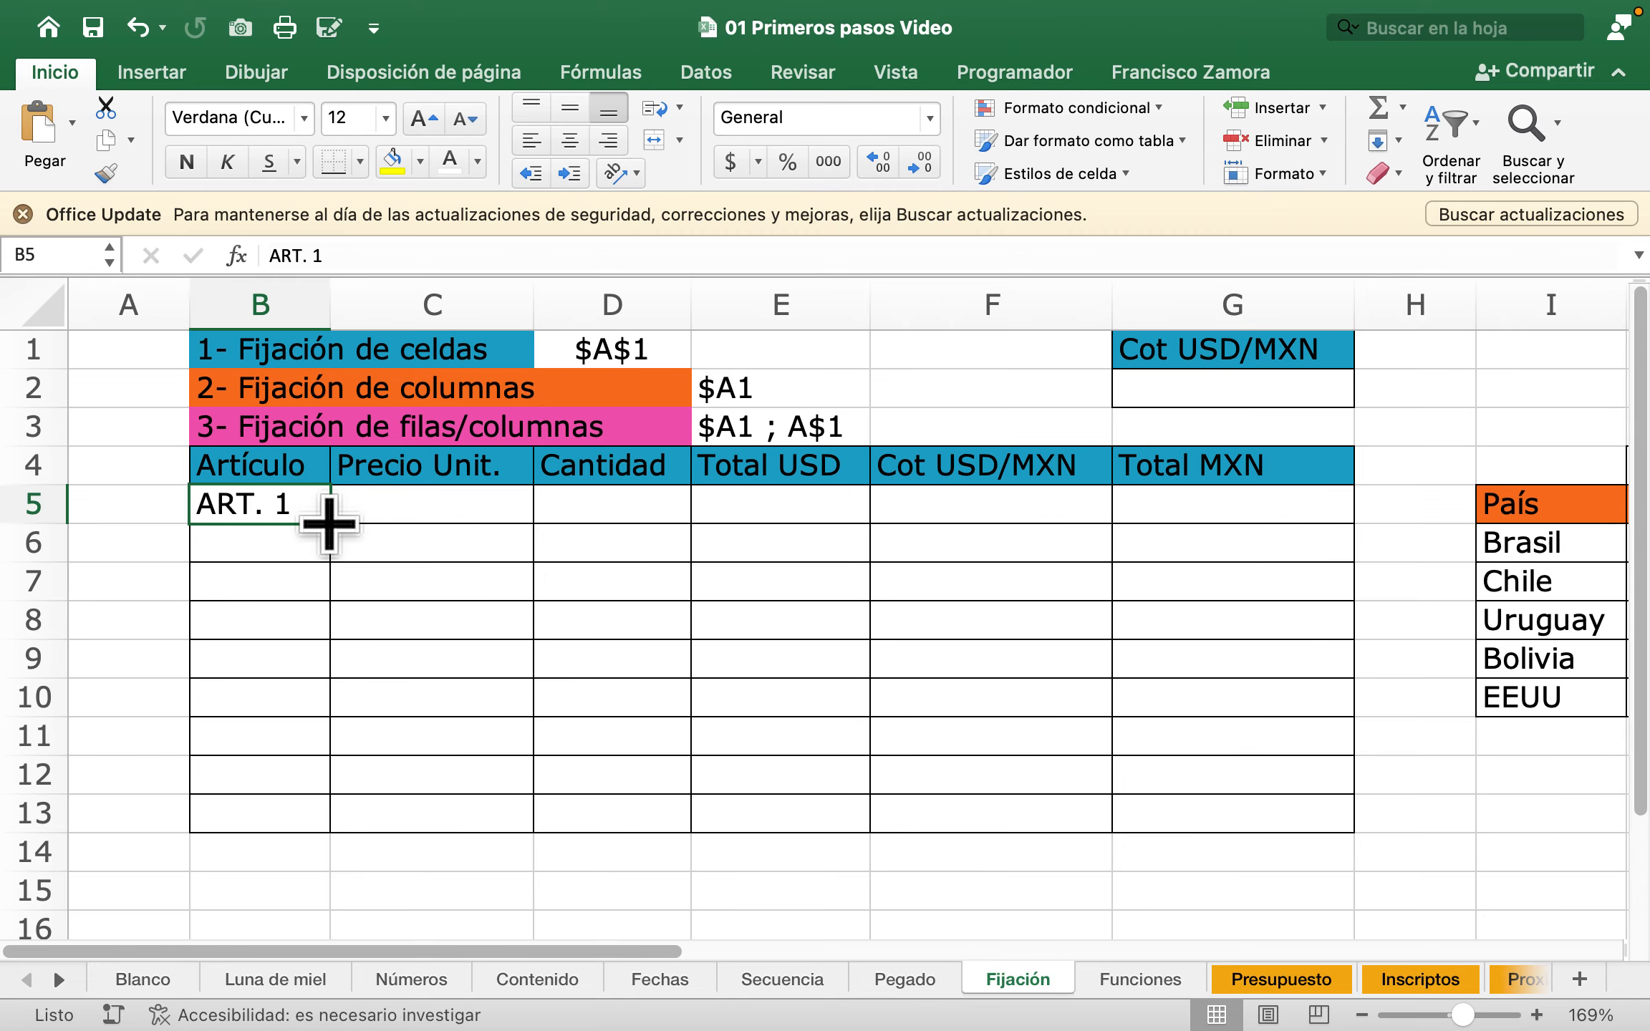
{"action": "left_click_drag", "start_coordinate": [328, 526], "coordinate": [331, 823]}
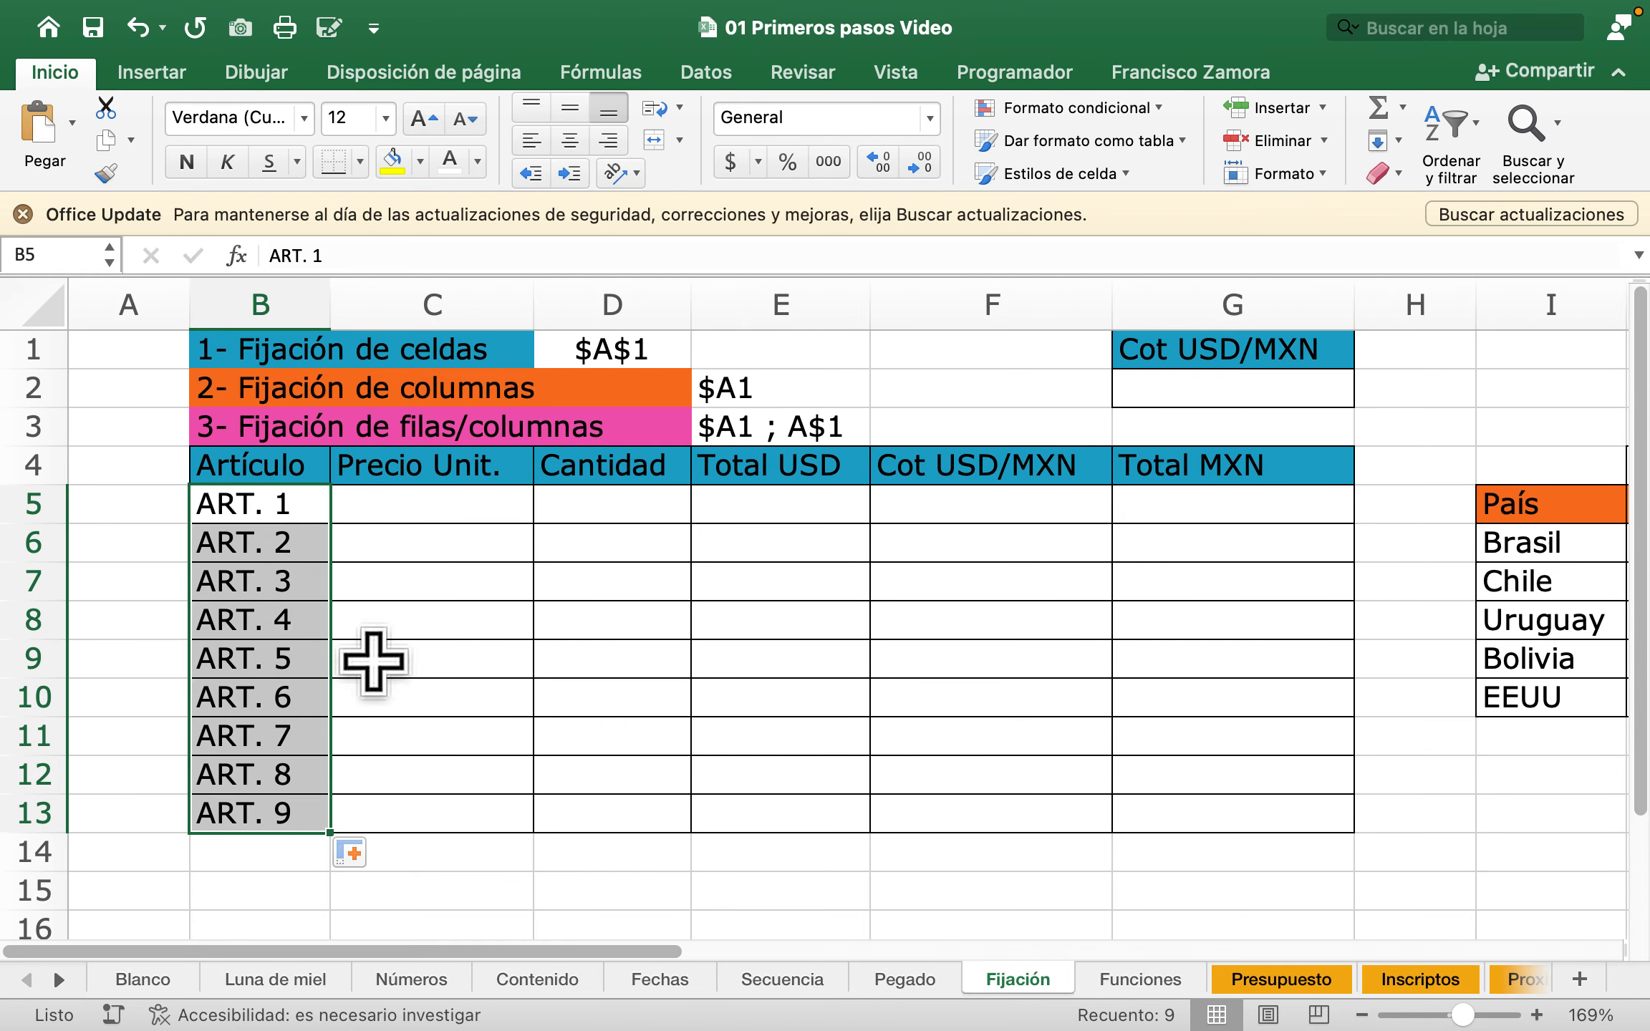
Step: Enter unit prices 10 in C5 and 12 in C6, and extend the series down to C13
{"action": "left_click", "coordinate": [352, 515]}
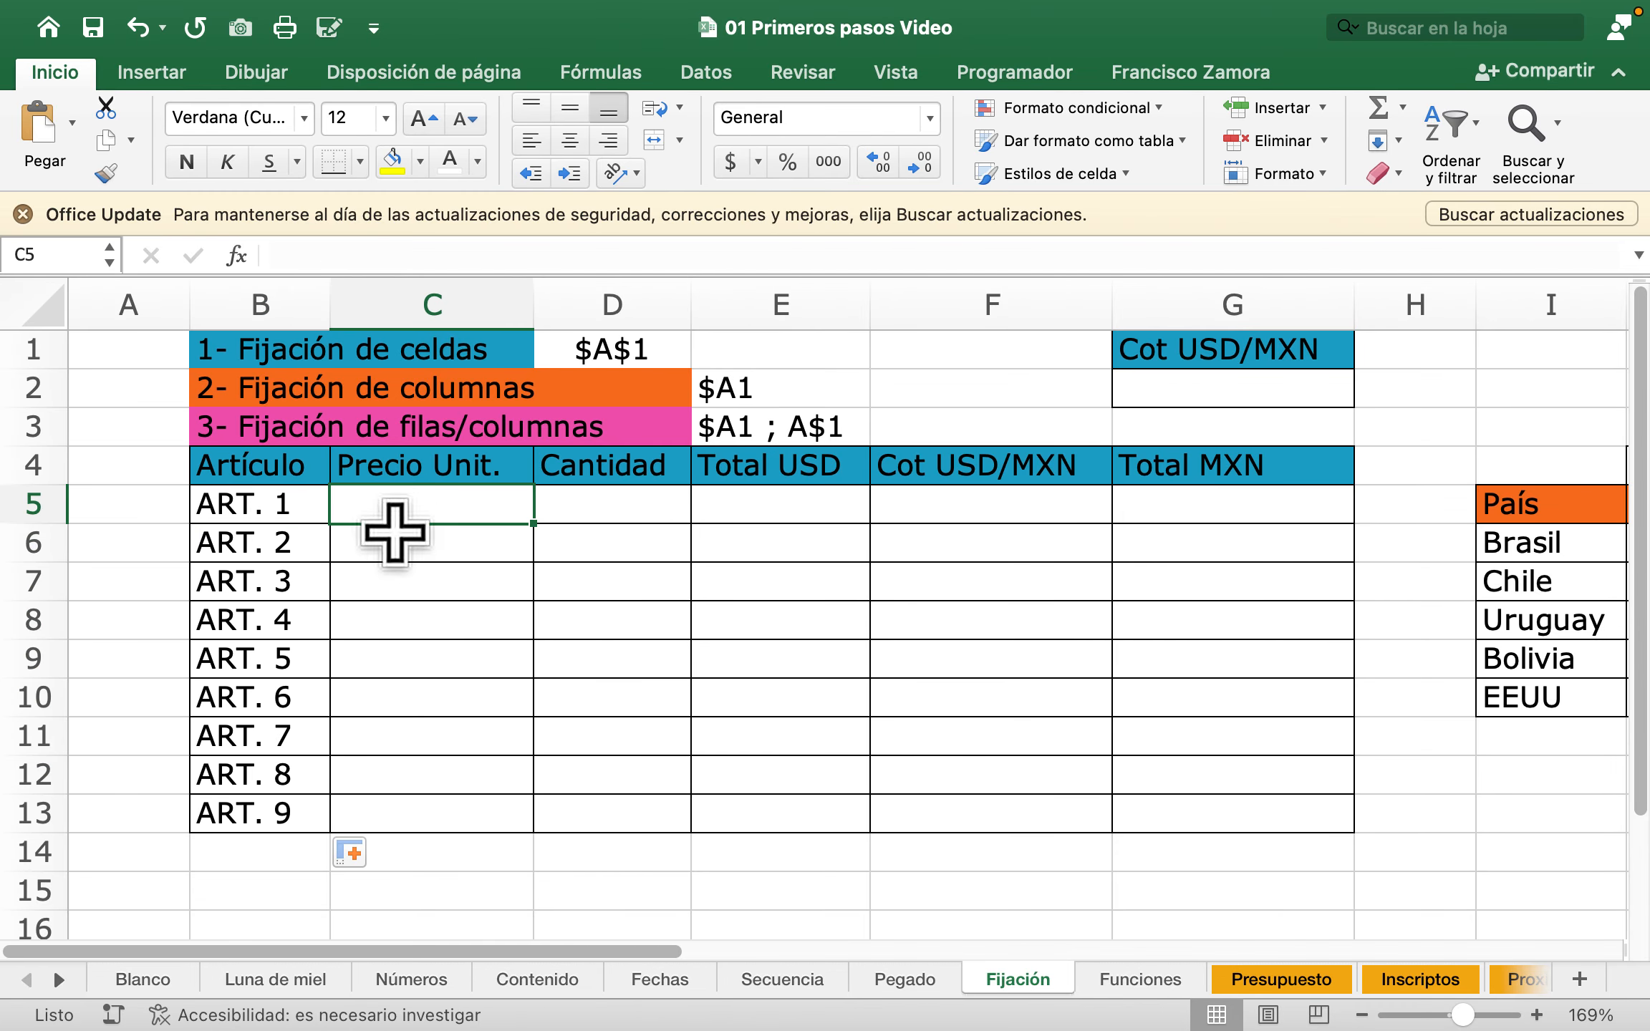
{"action": "type", "text": "10"}
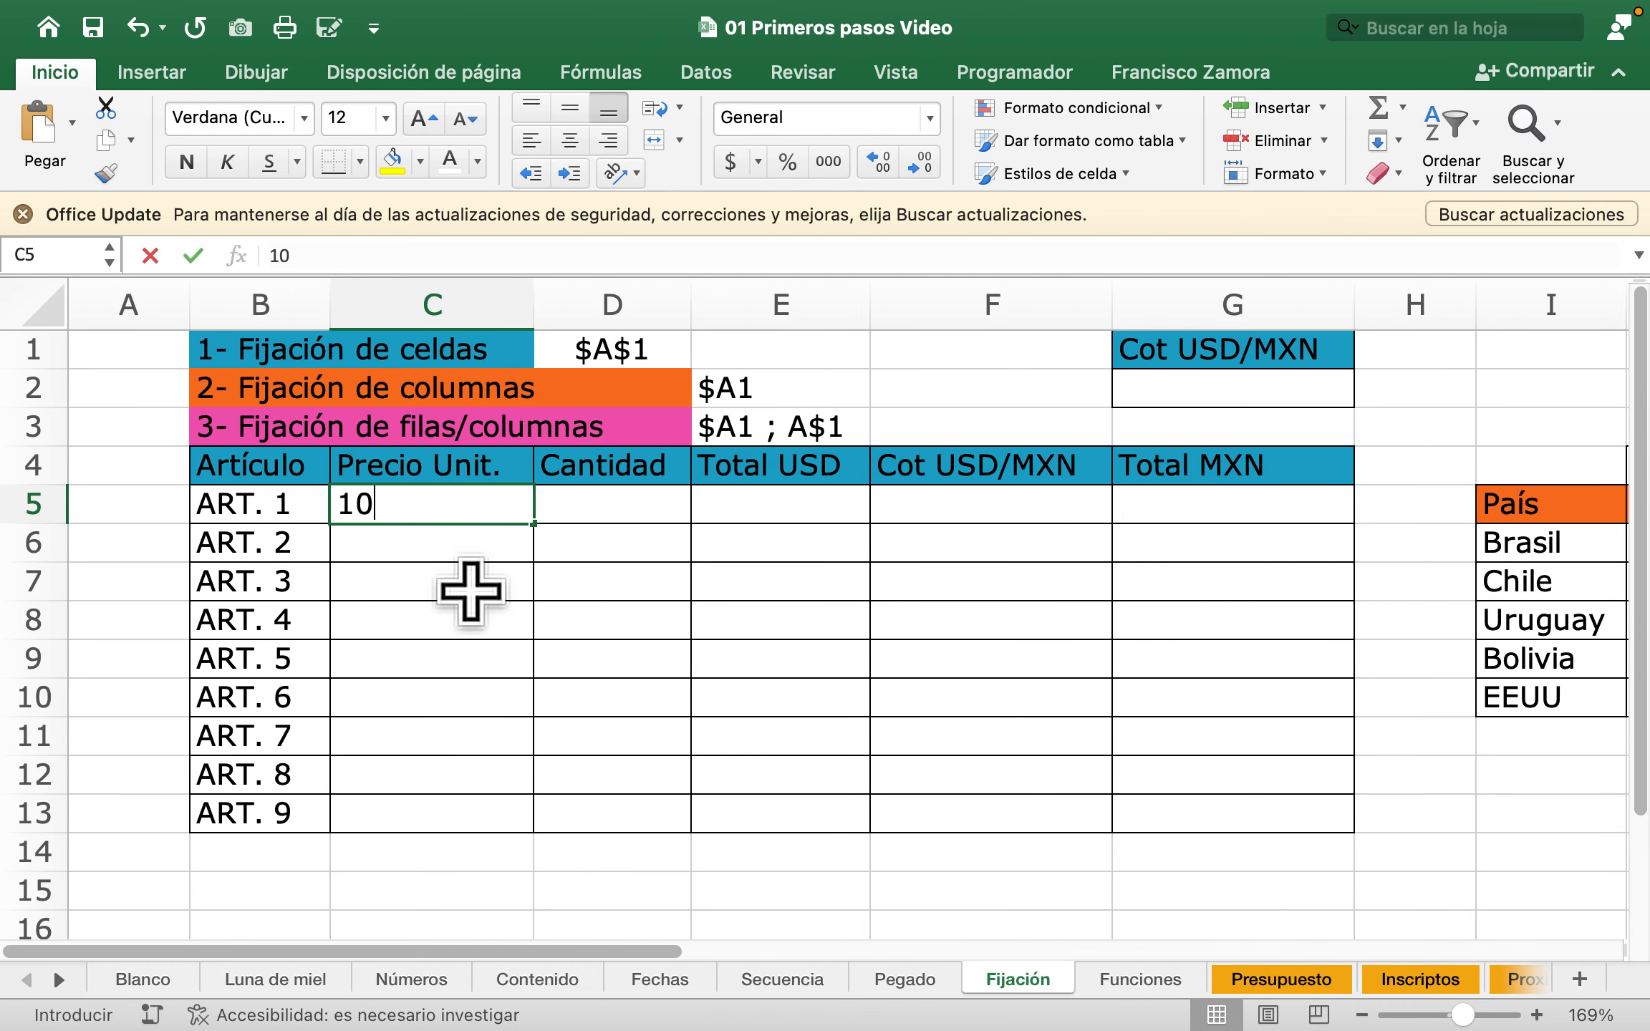
{"action": "key", "text": "Return"}
{"action": "type", "text": "12"}
{"action": "key", "text": "Return"}
{"action": "left_click_drag", "start_coordinate": [503, 516], "coordinate": [535, 831]}
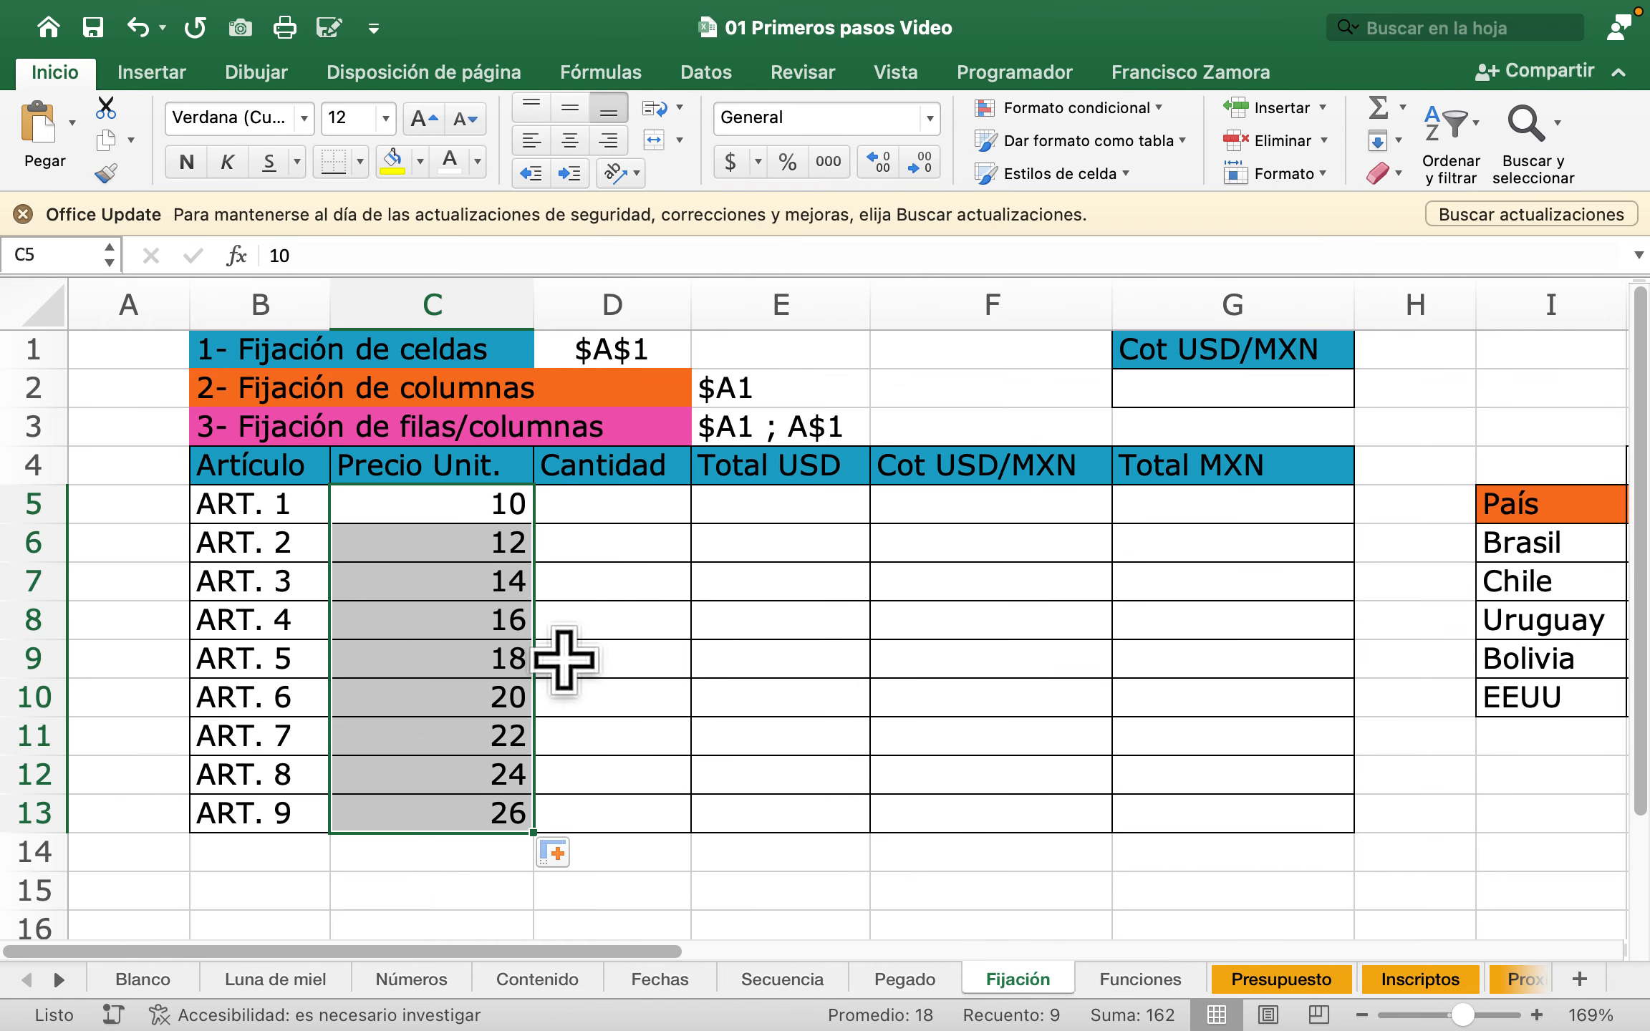
Step: Enter quantities 30 in D5 and 27 in D6, and extend the descending series down to D13
{"action": "left_click", "coordinate": [643, 510]}
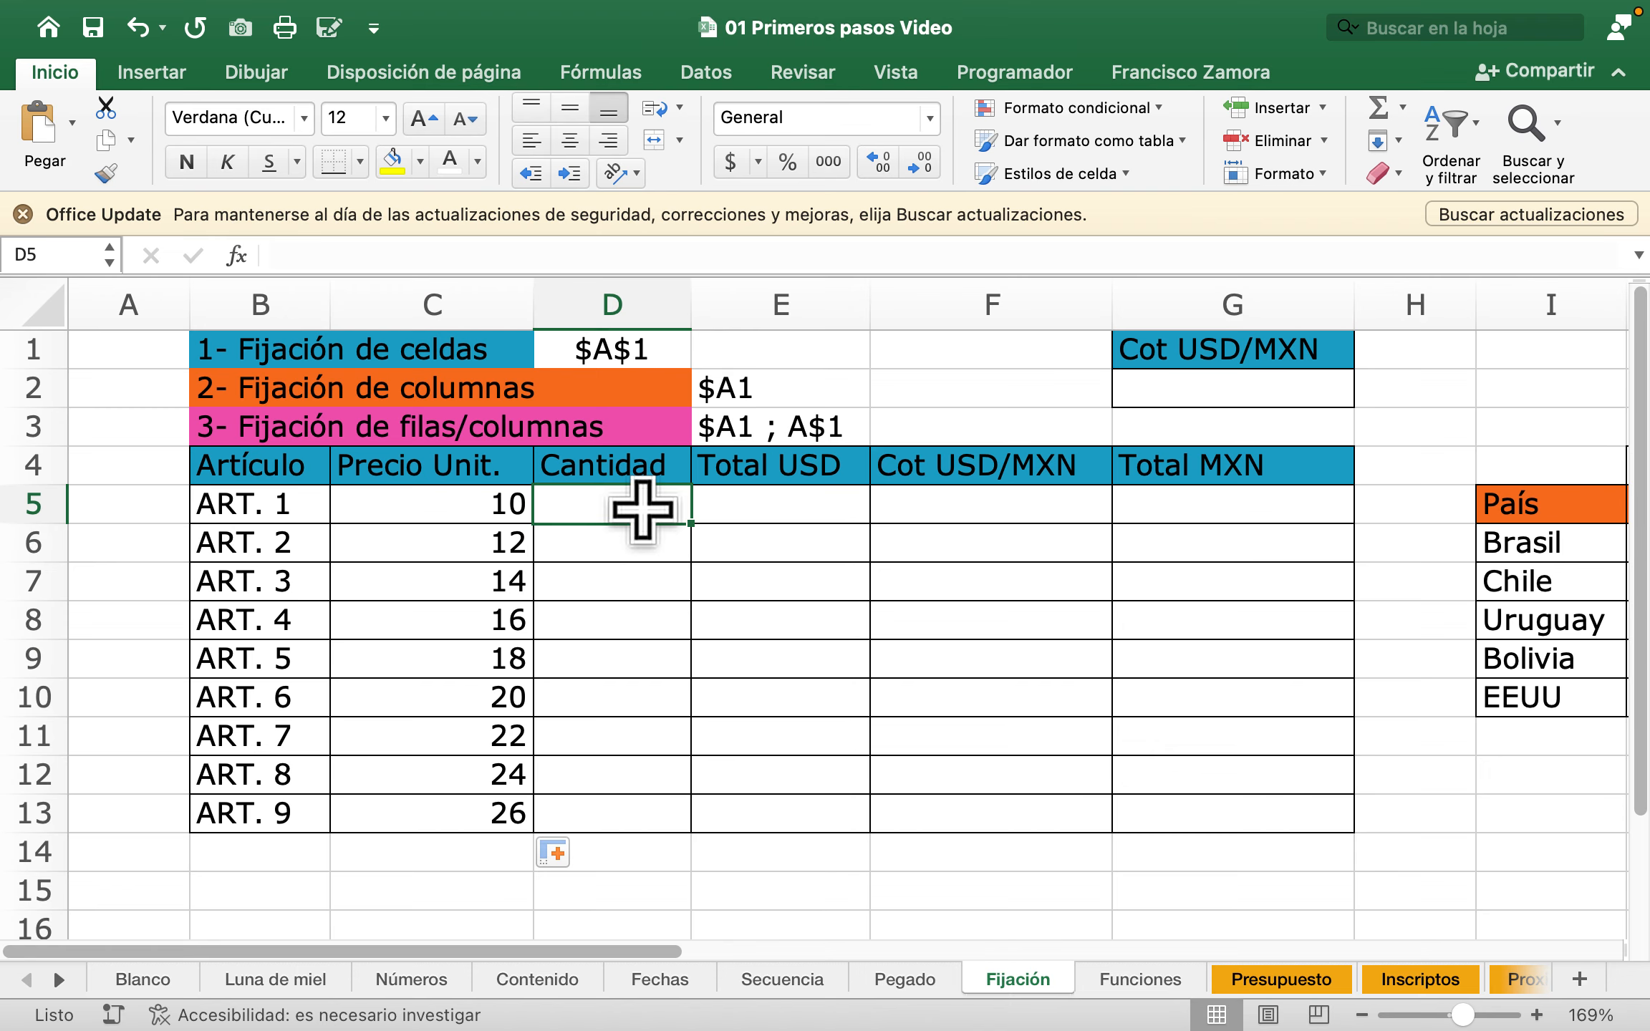
{"action": "type", "text": "30"}
{"action": "key", "text": "Return"}
{"action": "type", "text": "27"}
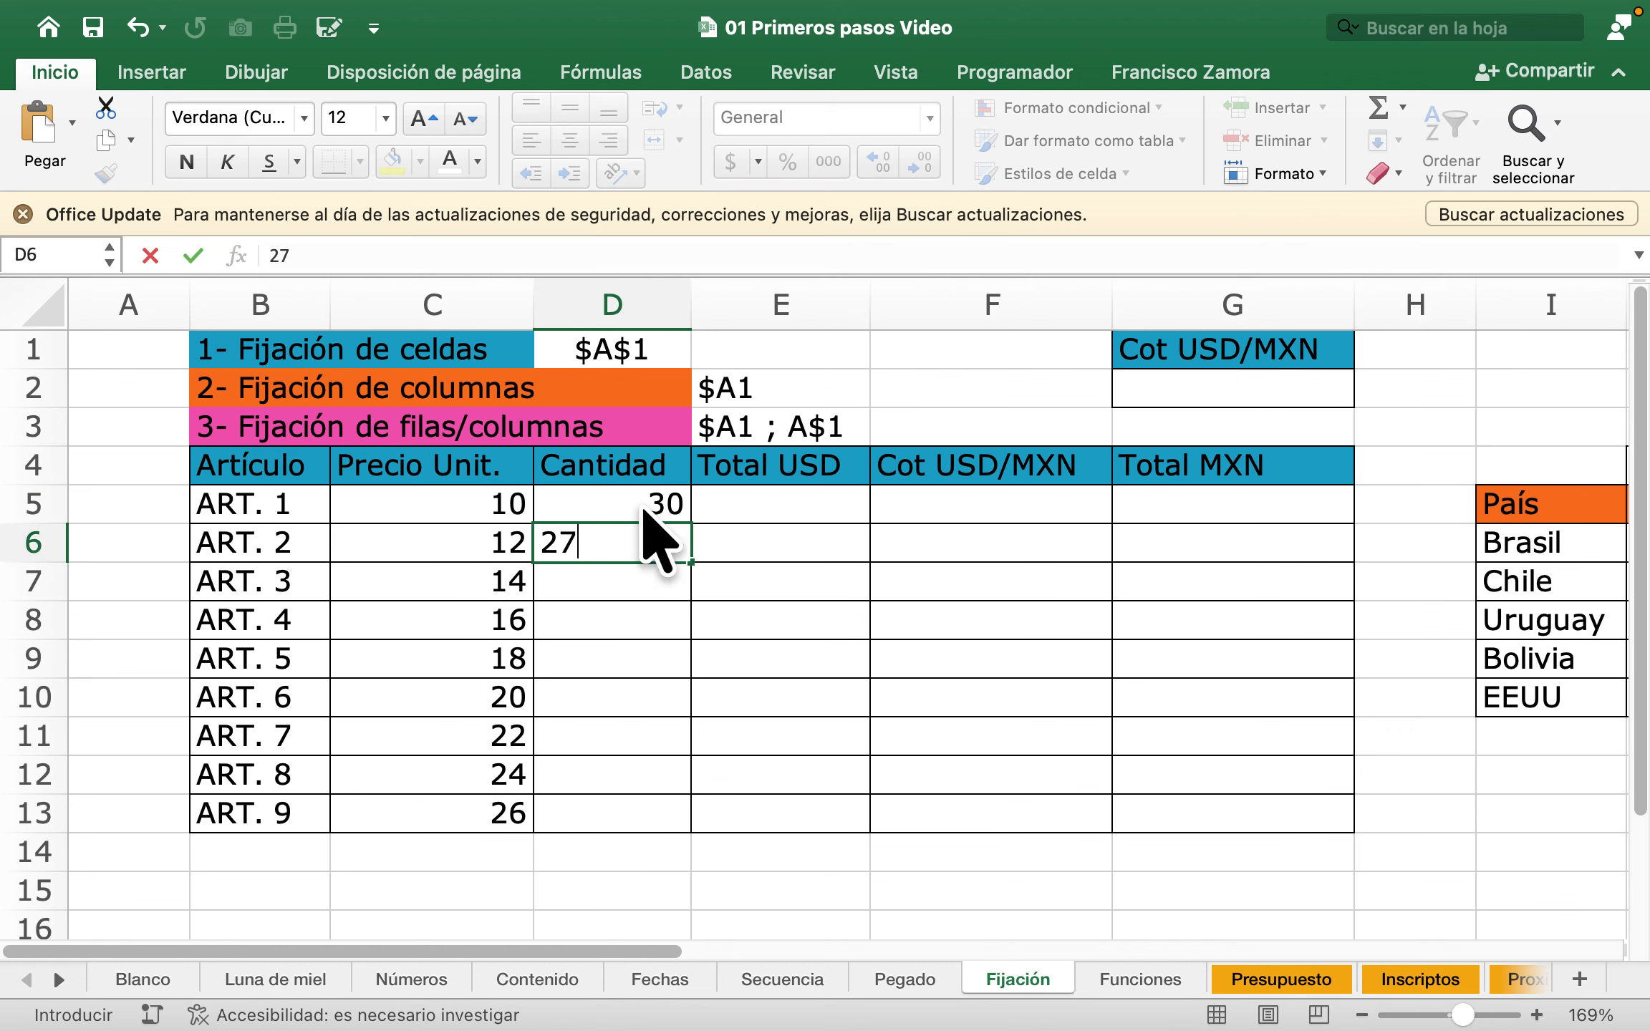
{"action": "key", "text": "Return"}
{"action": "left_click_drag", "start_coordinate": [645, 512], "coordinate": [693, 830]}
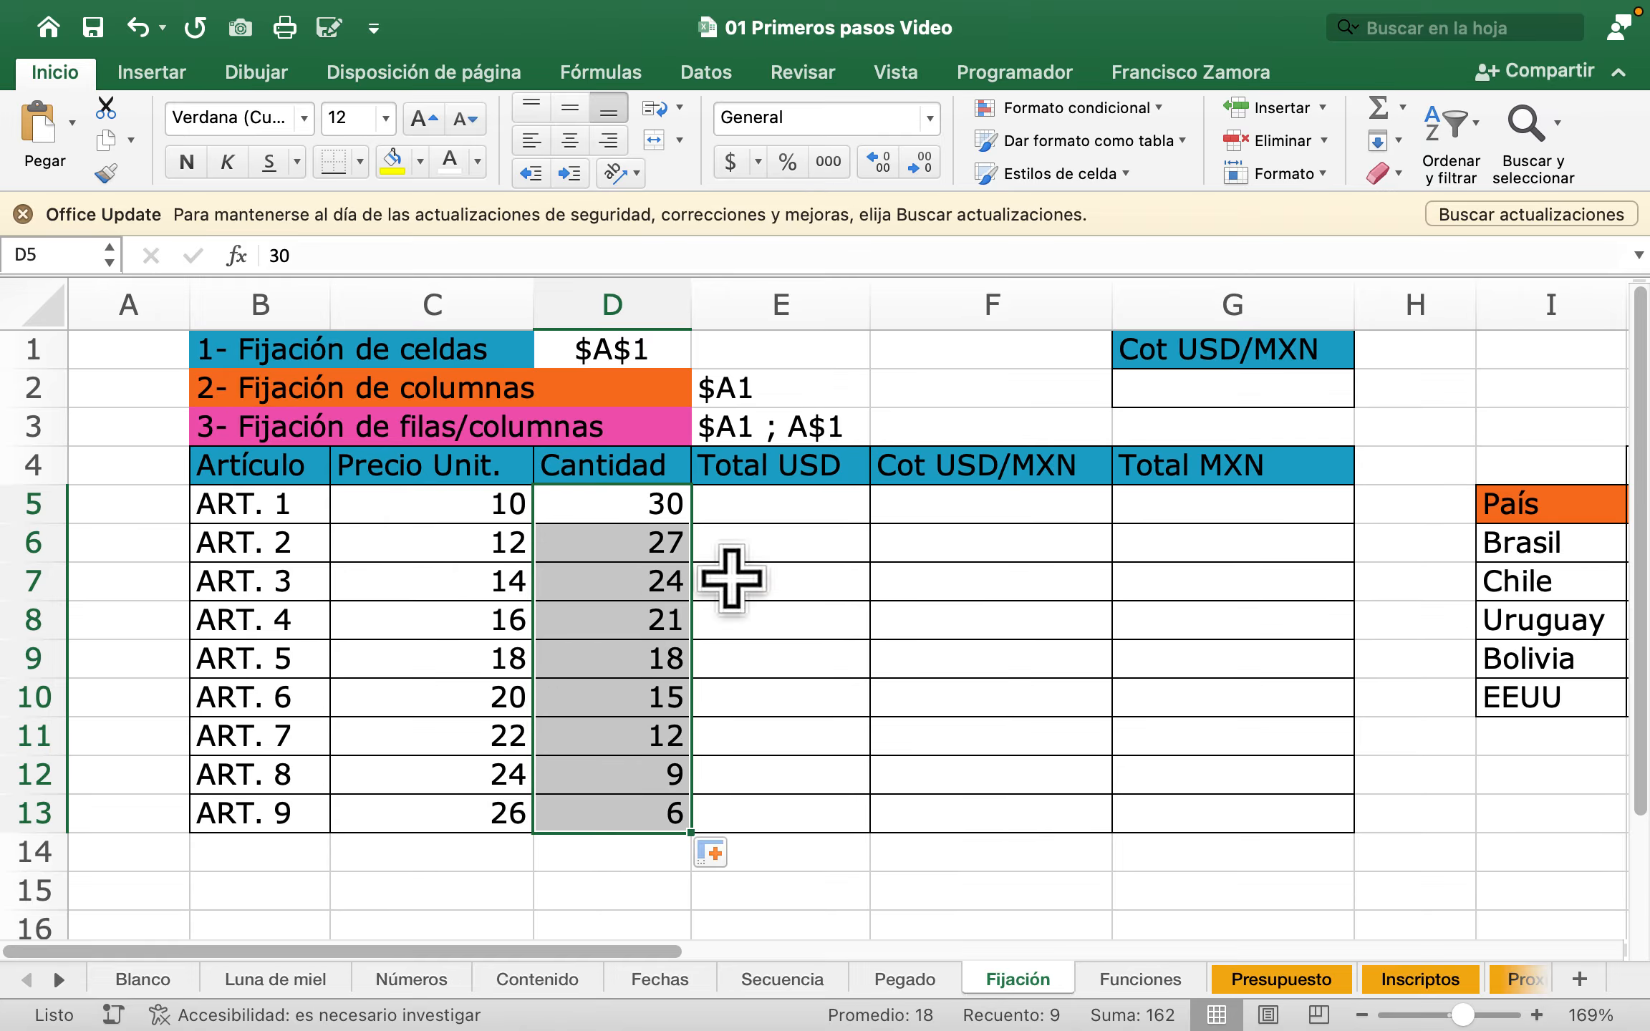
Step: Calculate Total USD for ART. 1 in E5 with the formula =C5*D5 and check its references
{"action": "left_click", "coordinate": [796, 512]}
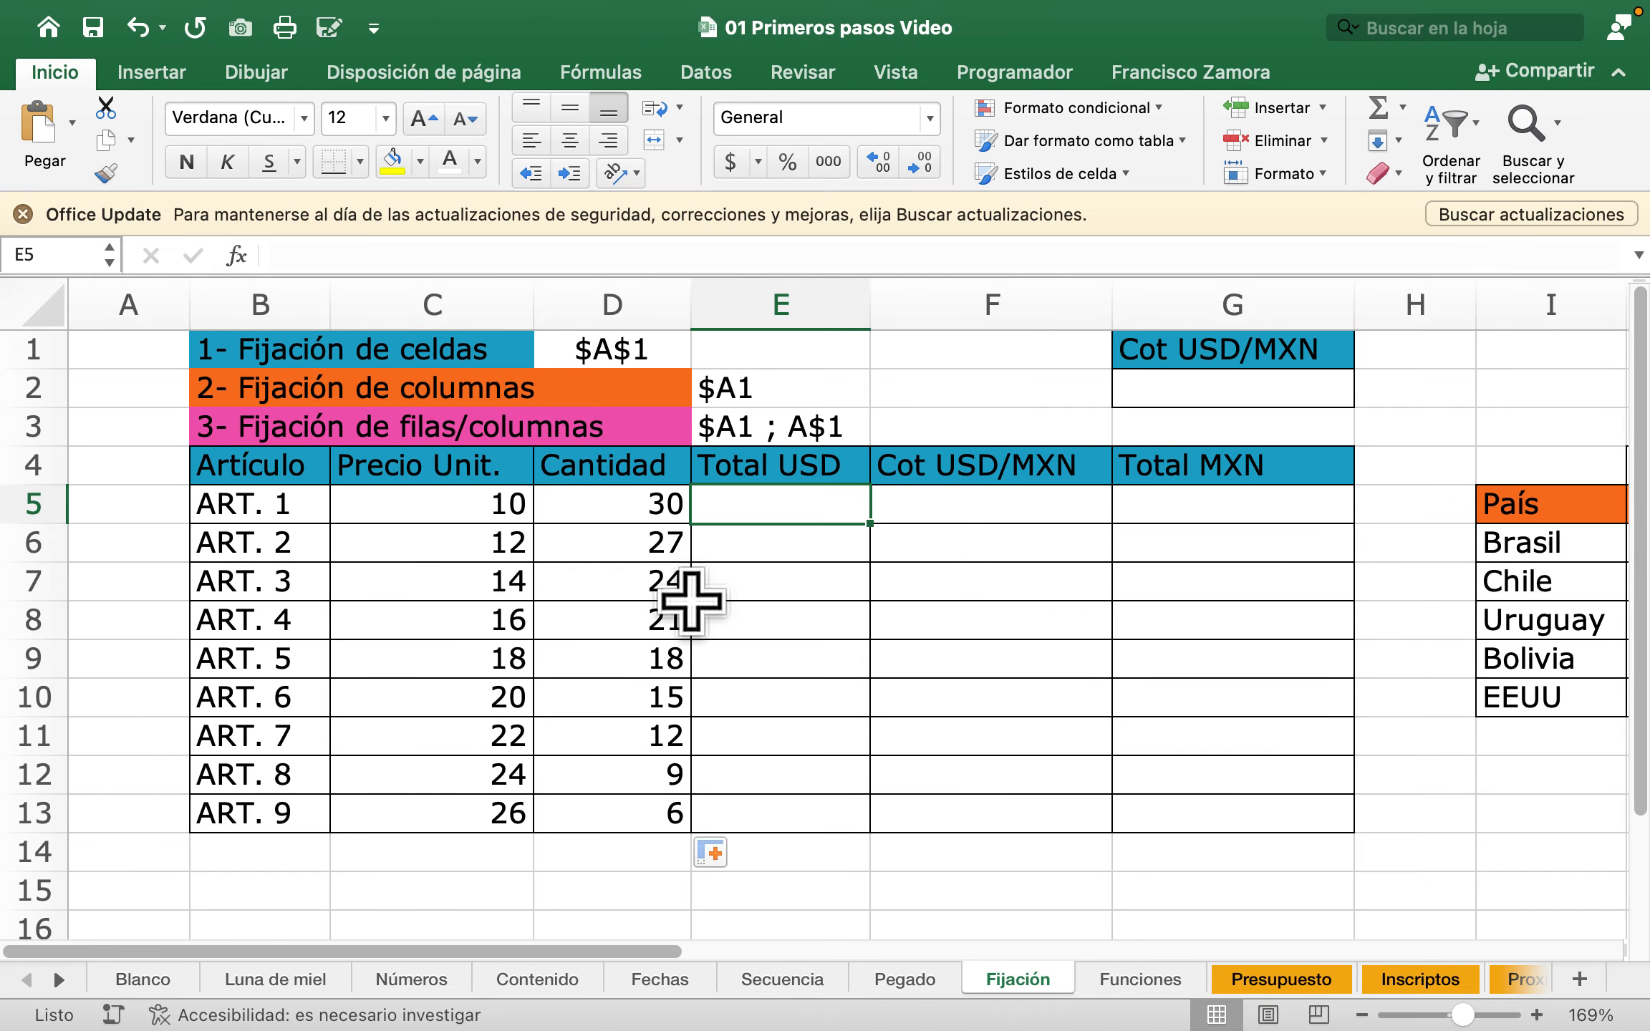
{"action": "type", "text": "="}
{"action": "left_click", "coordinate": [494, 504]}
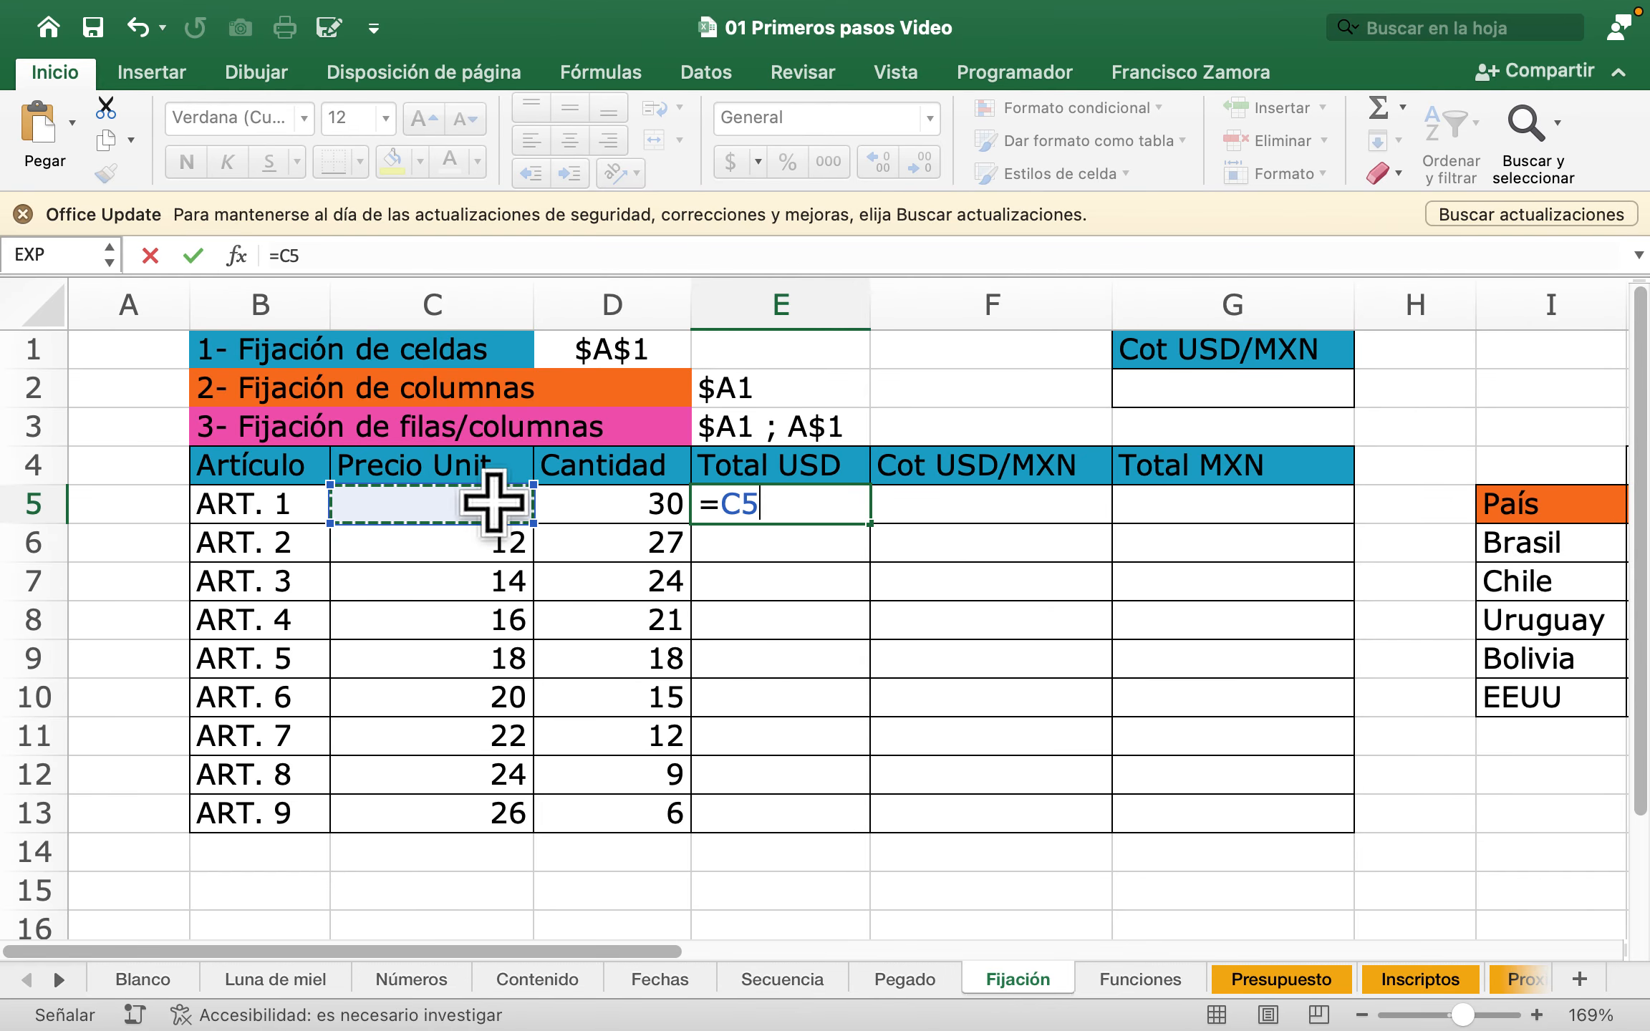
{"action": "type", "text": "*"}
{"action": "left_click", "coordinate": [603, 504]}
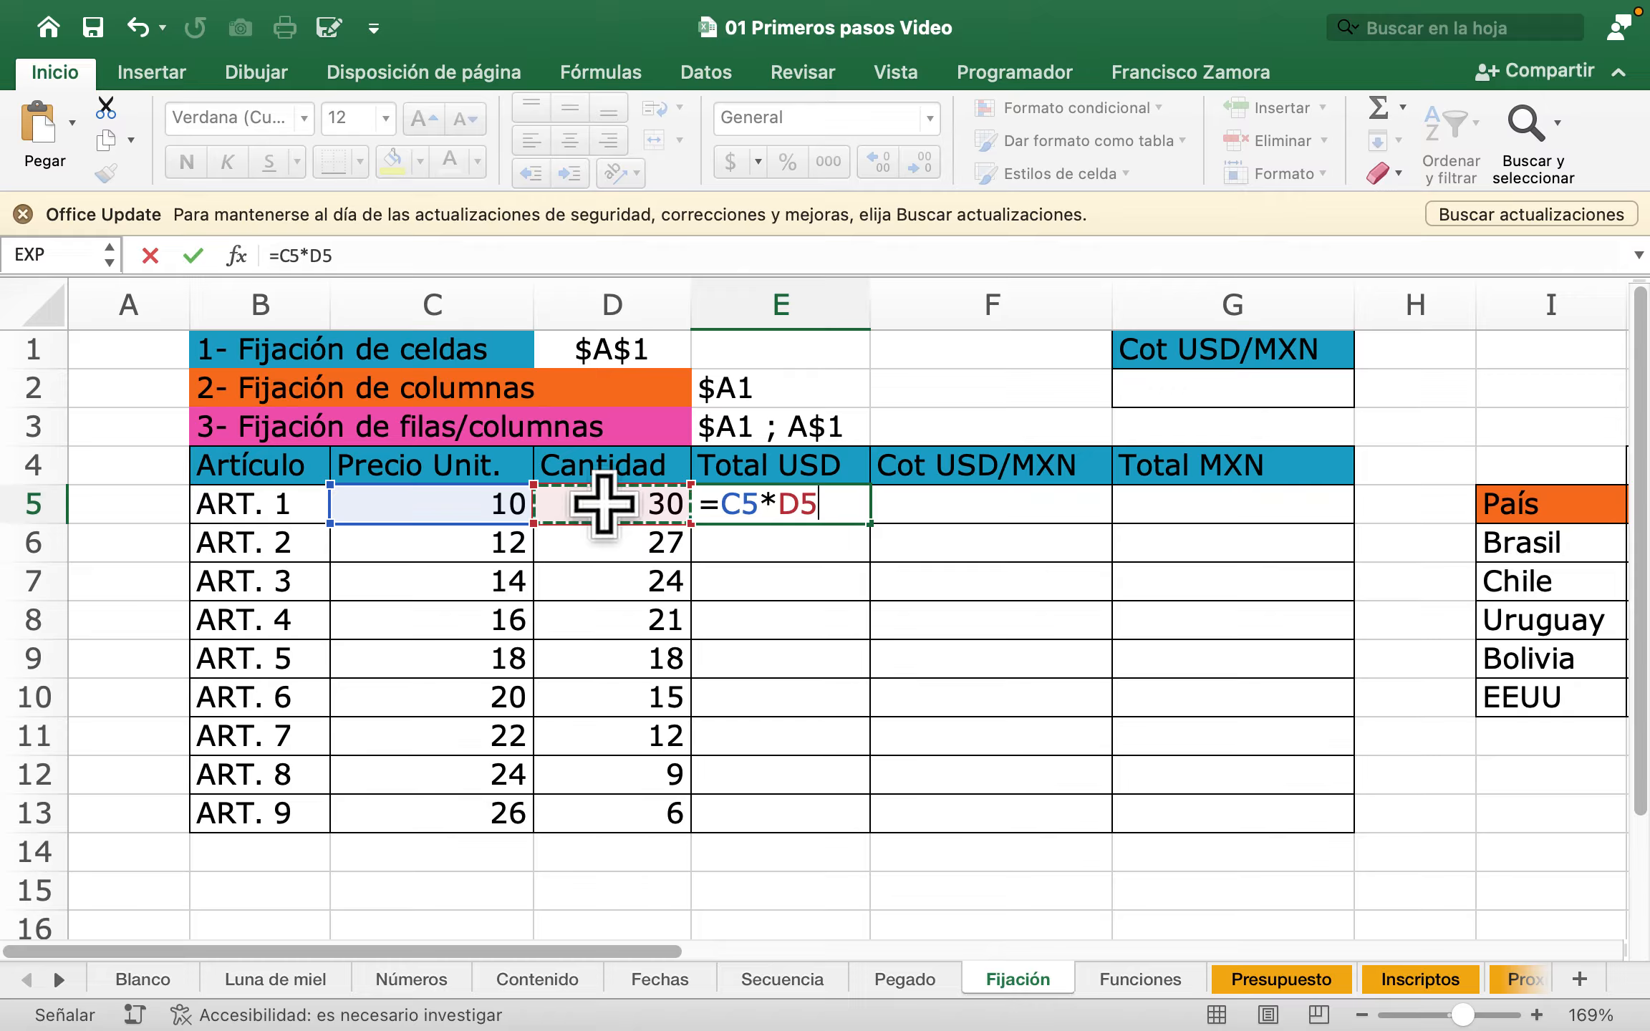
{"action": "key", "text": "Return"}
{"action": "double_click", "coordinate": [777, 505]}
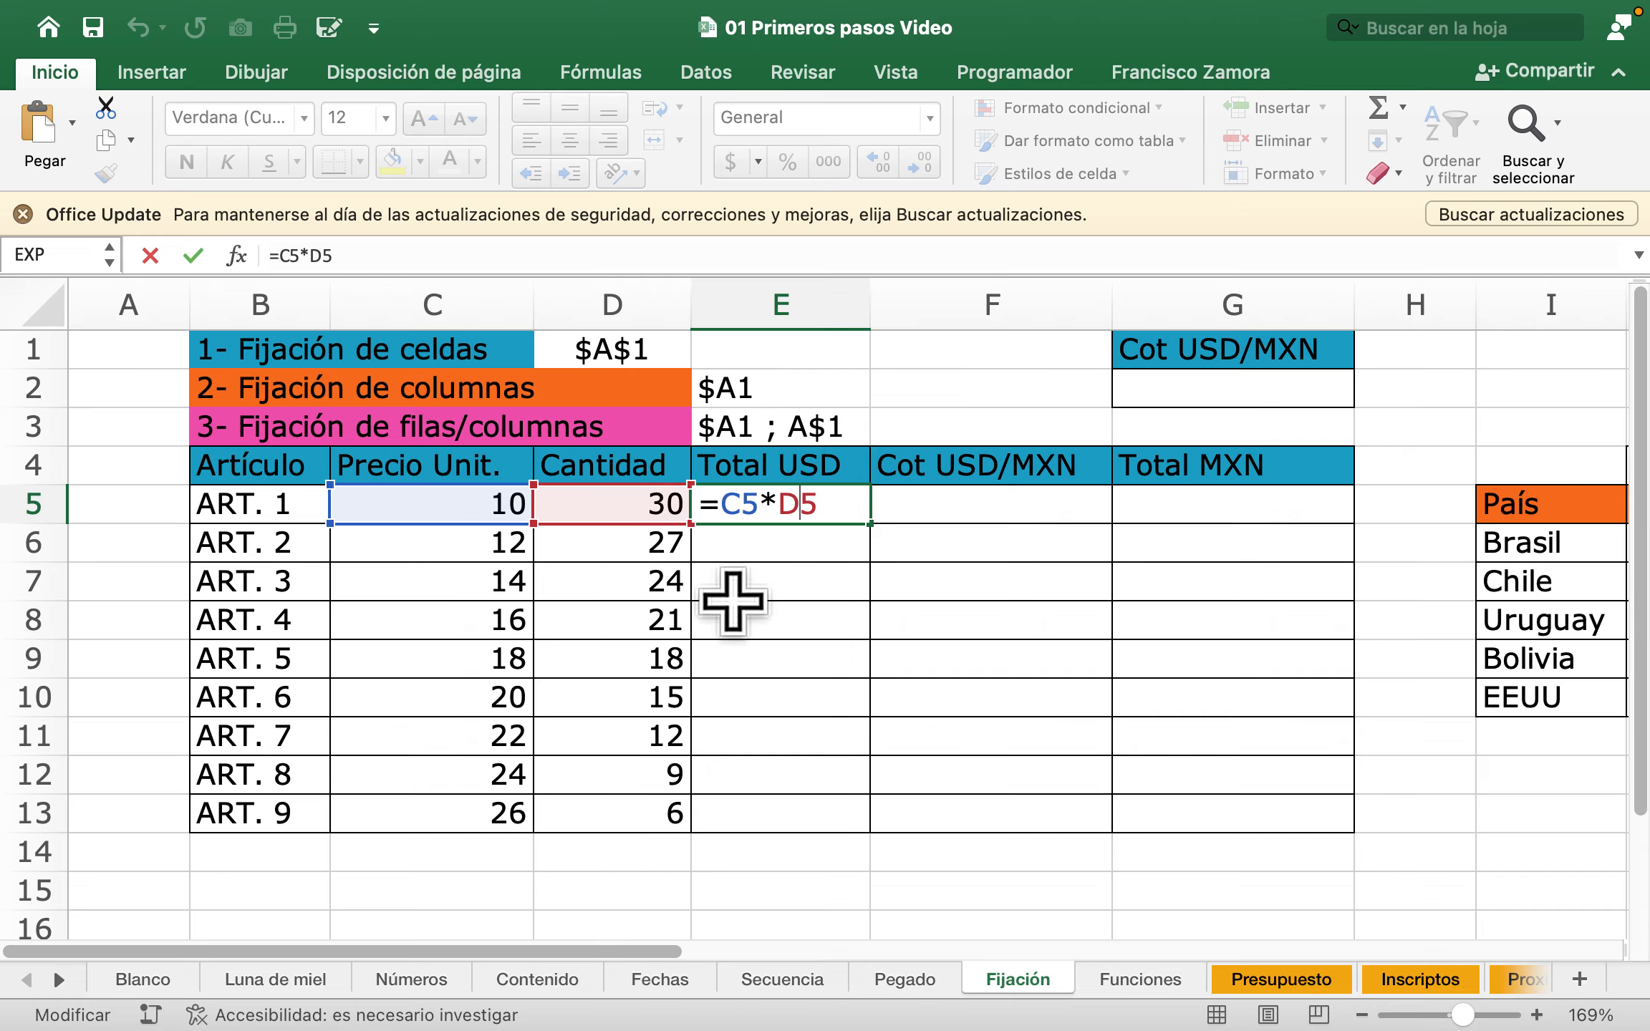
{"action": "key", "text": "Return"}
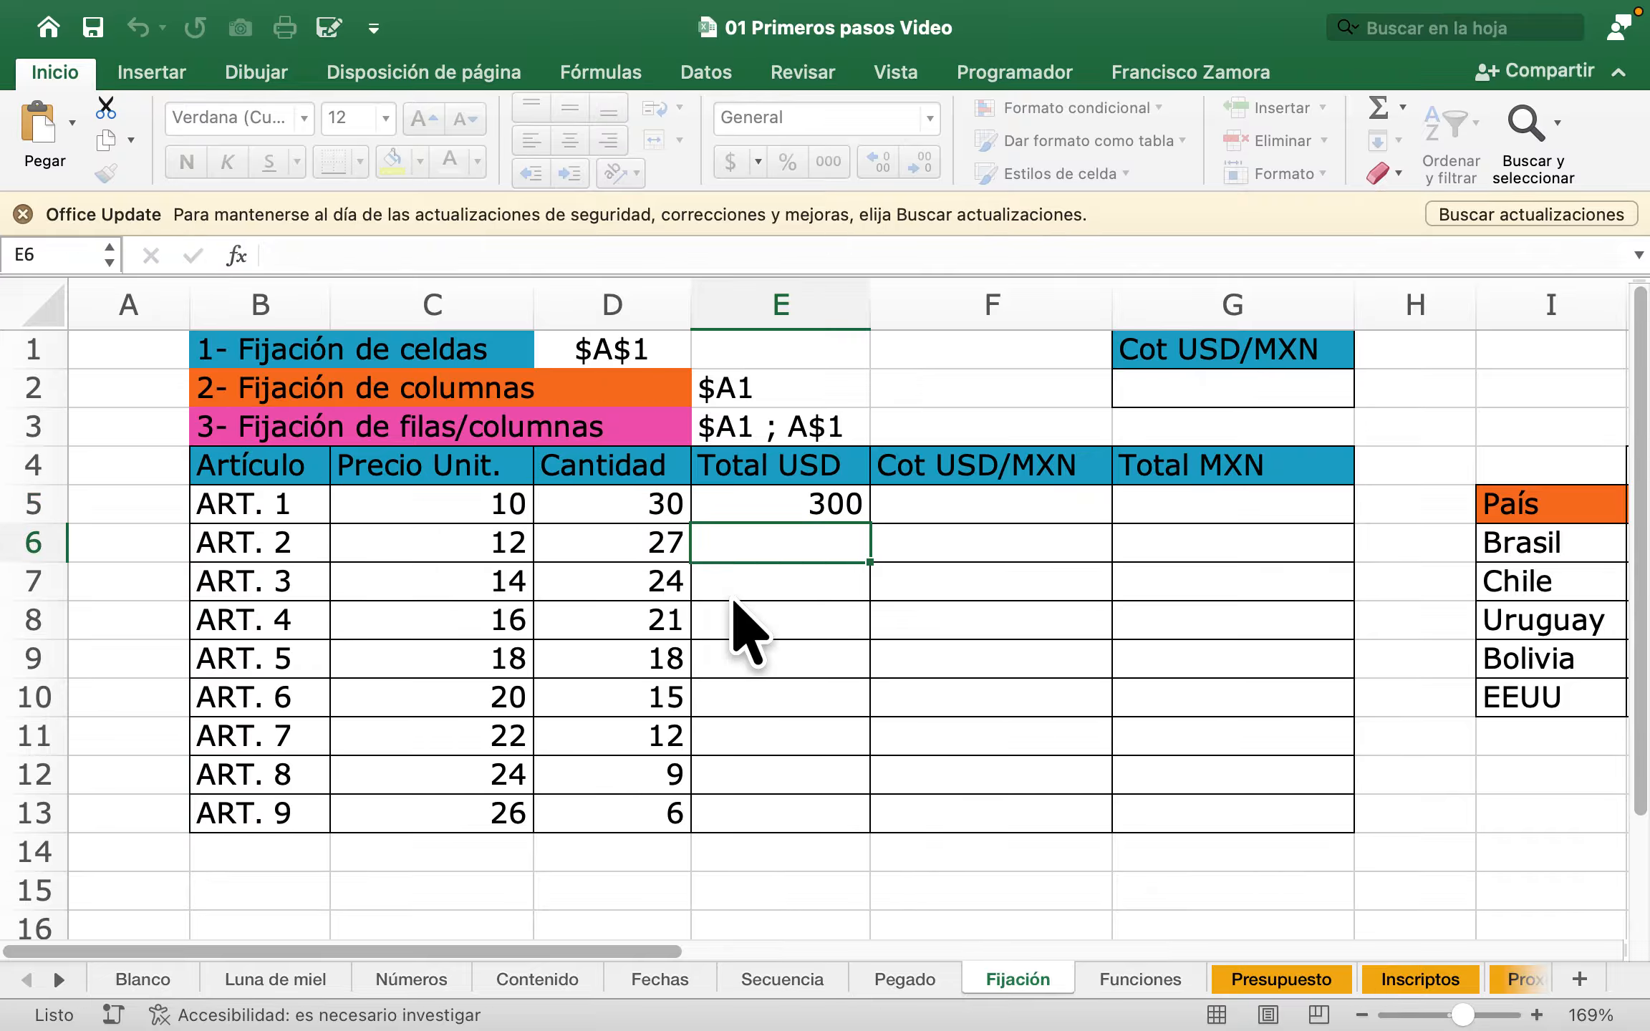
Step: Copy the Total USD formula from E5 into E6, check its references, and fill it down to E13
{"action": "left_click", "coordinate": [801, 505]}
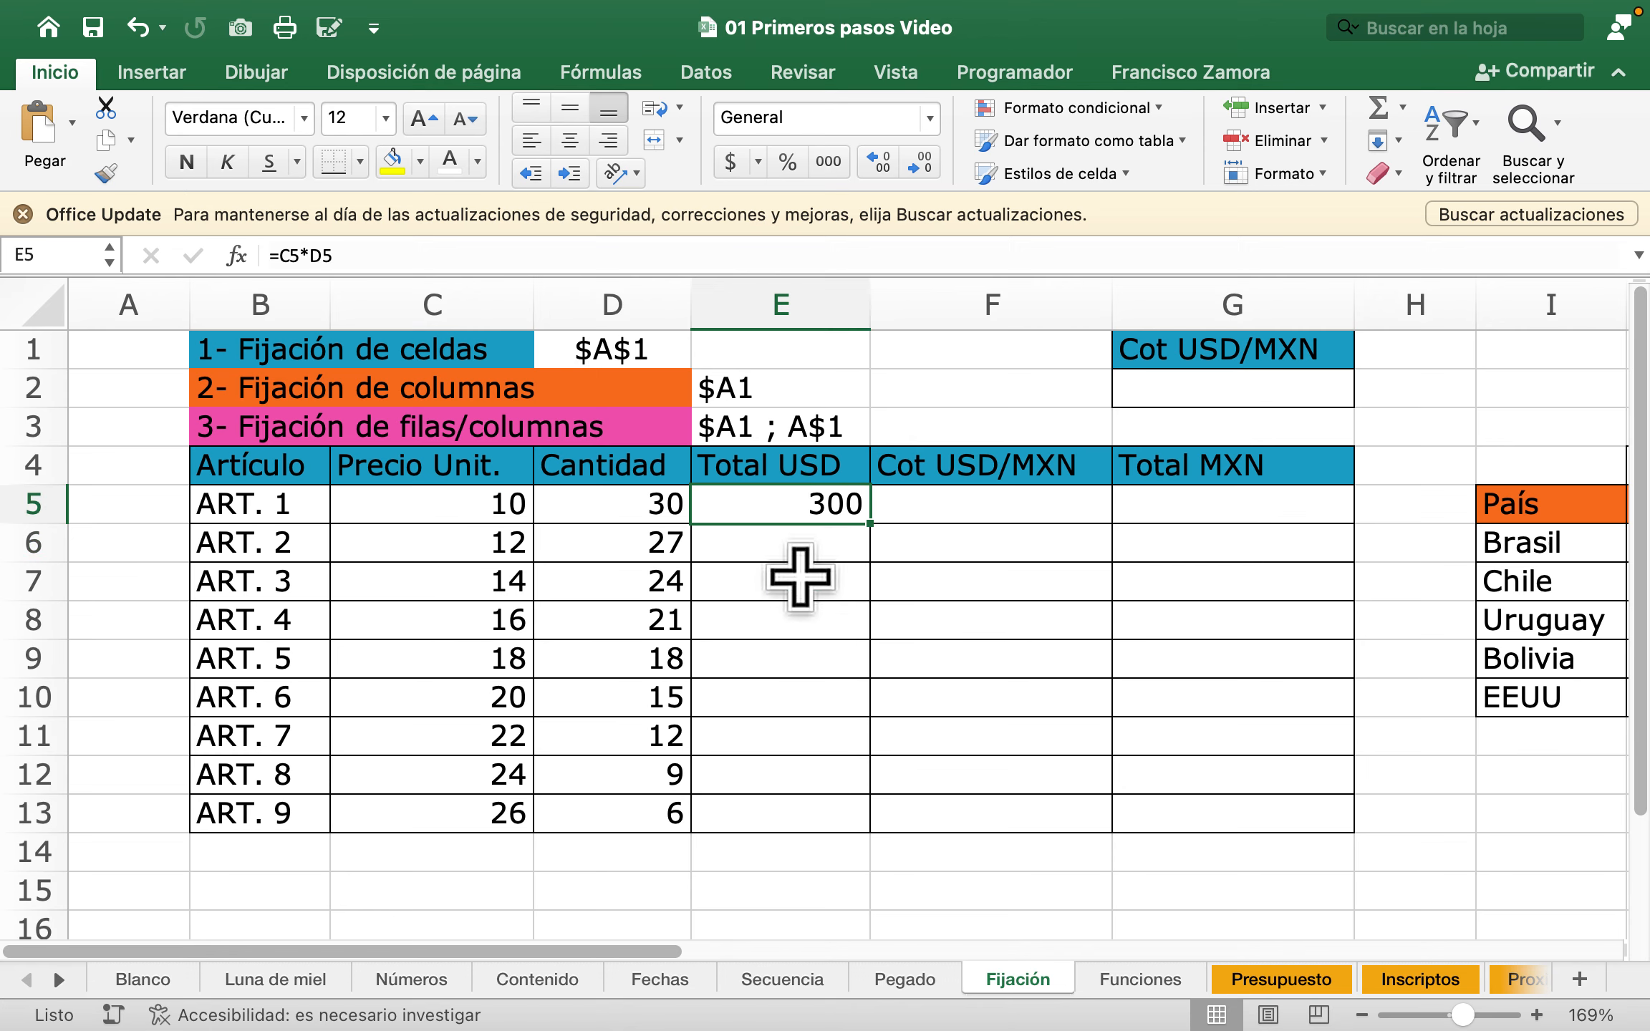
{"action": "key", "text": "super+c"}
{"action": "left_click", "coordinate": [788, 552]}
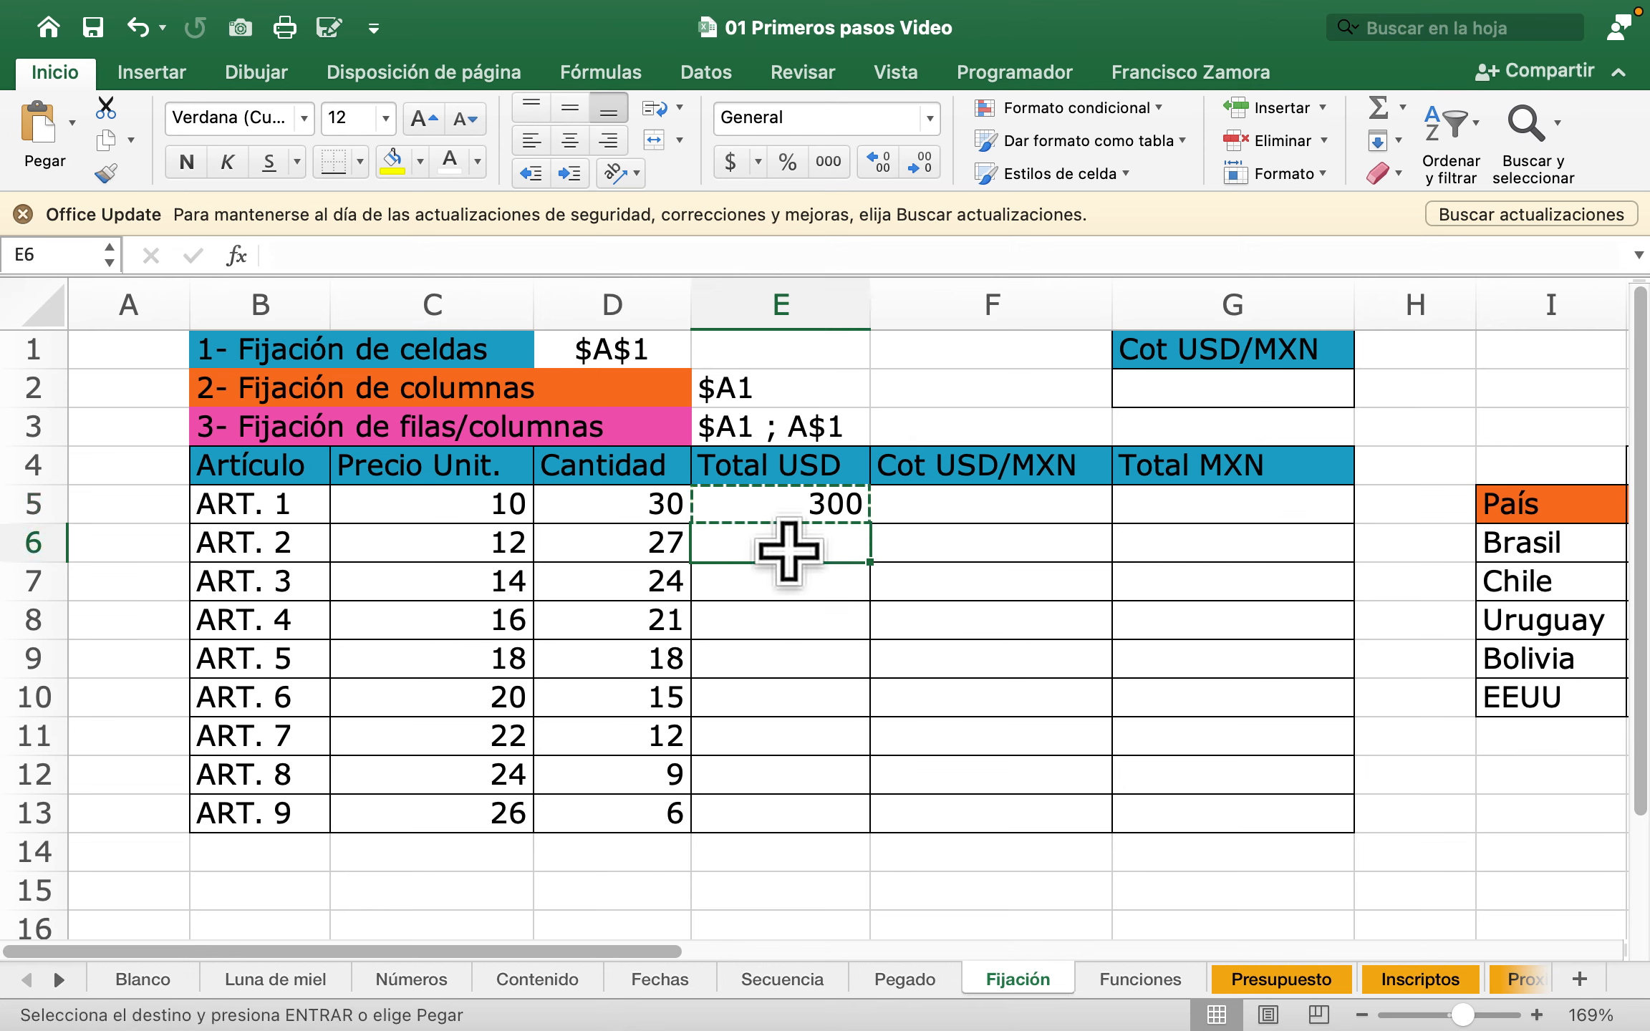
{"action": "key", "text": "super+v"}
{"action": "double_click", "coordinate": [793, 545]}
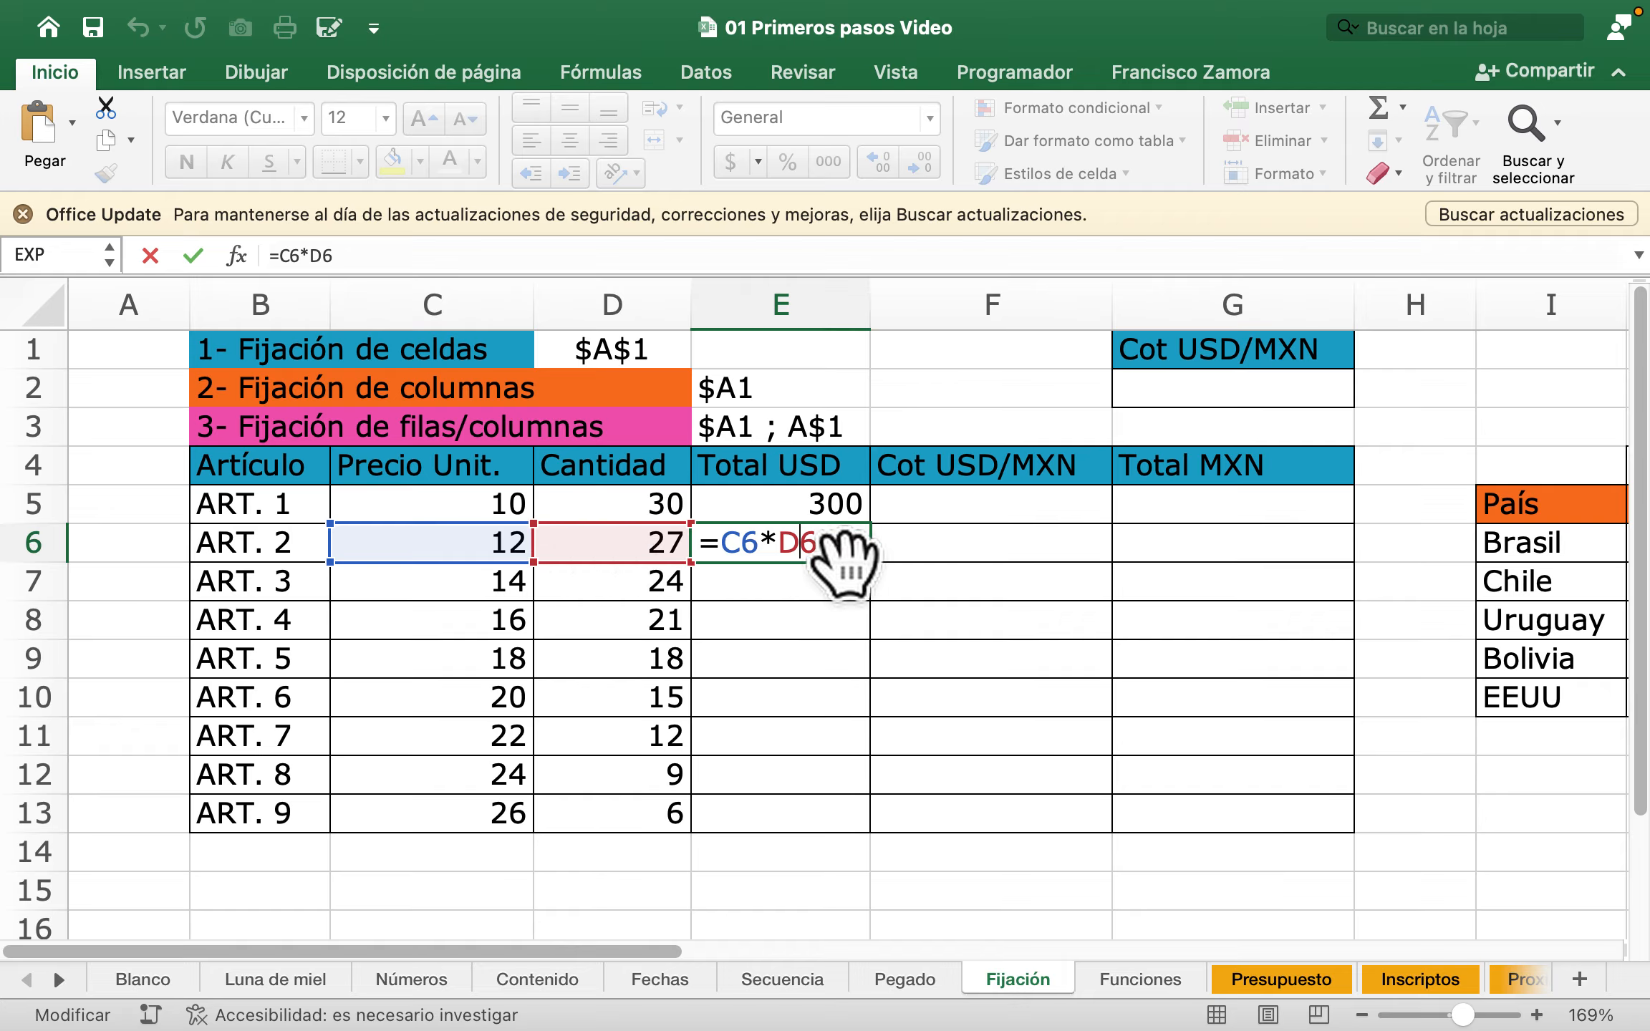
{"action": "key", "text": "Escape"}
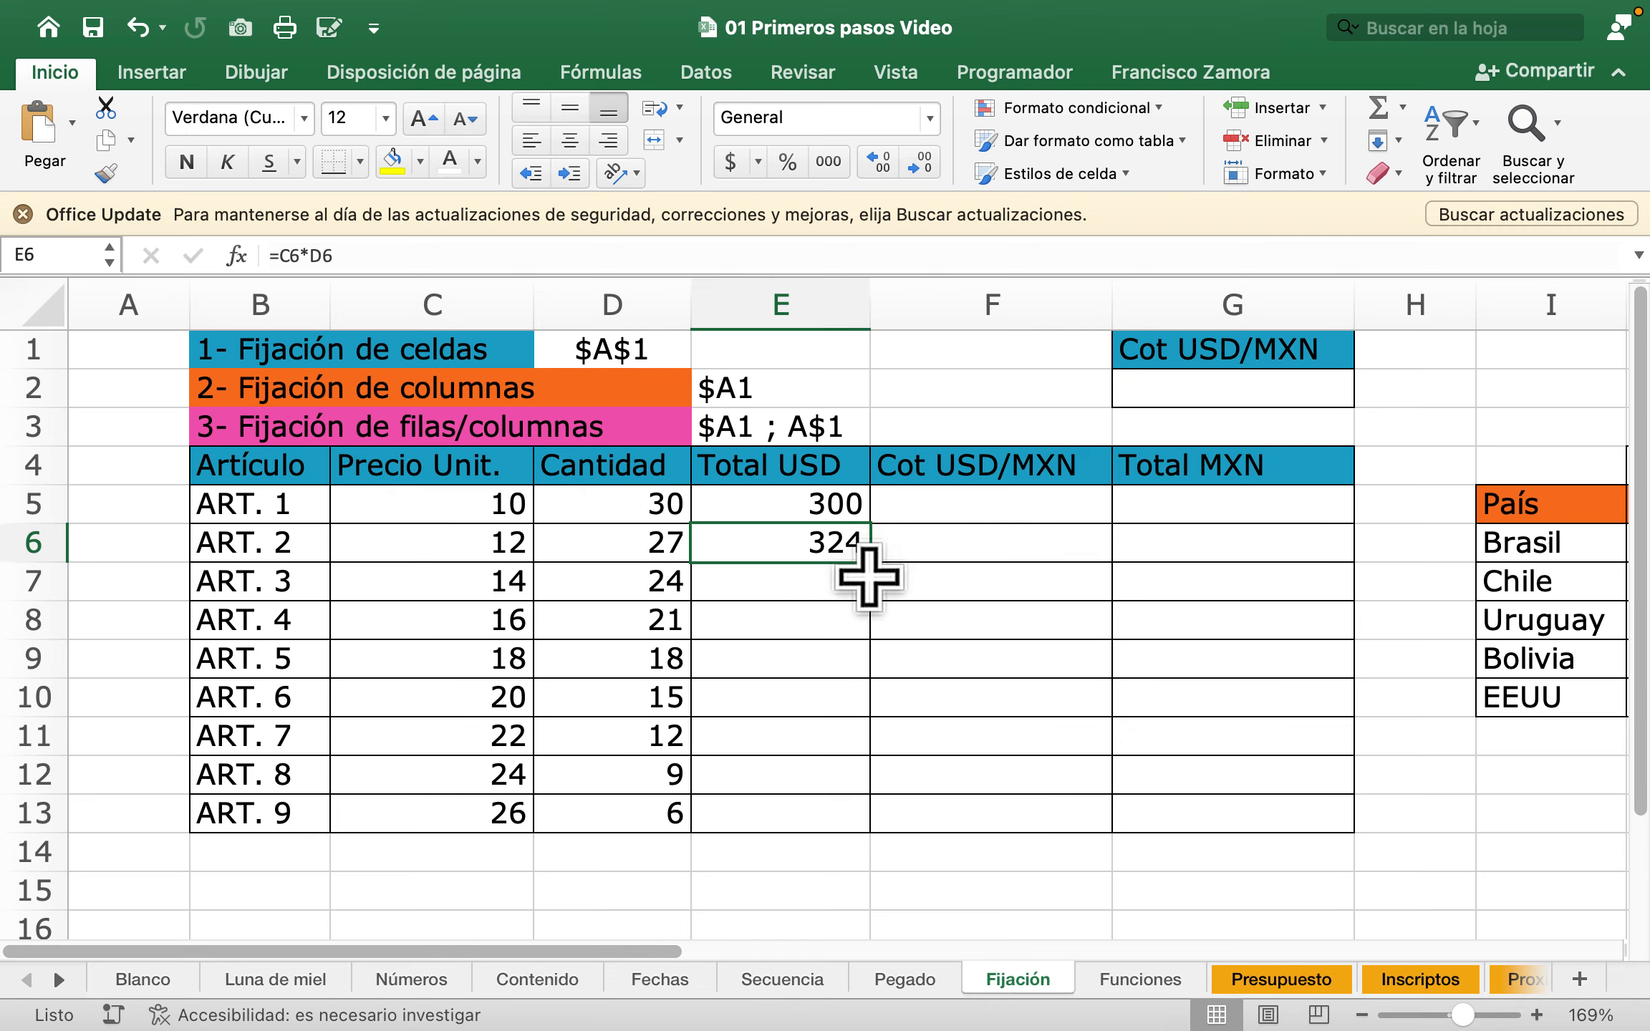
{"action": "left_click_drag", "start_coordinate": [870, 563], "coordinate": [878, 823]}
Step: Inspect the cell references in the copied Total USD formulas from E7 to E10
{"action": "double_click", "coordinate": [822, 576]}
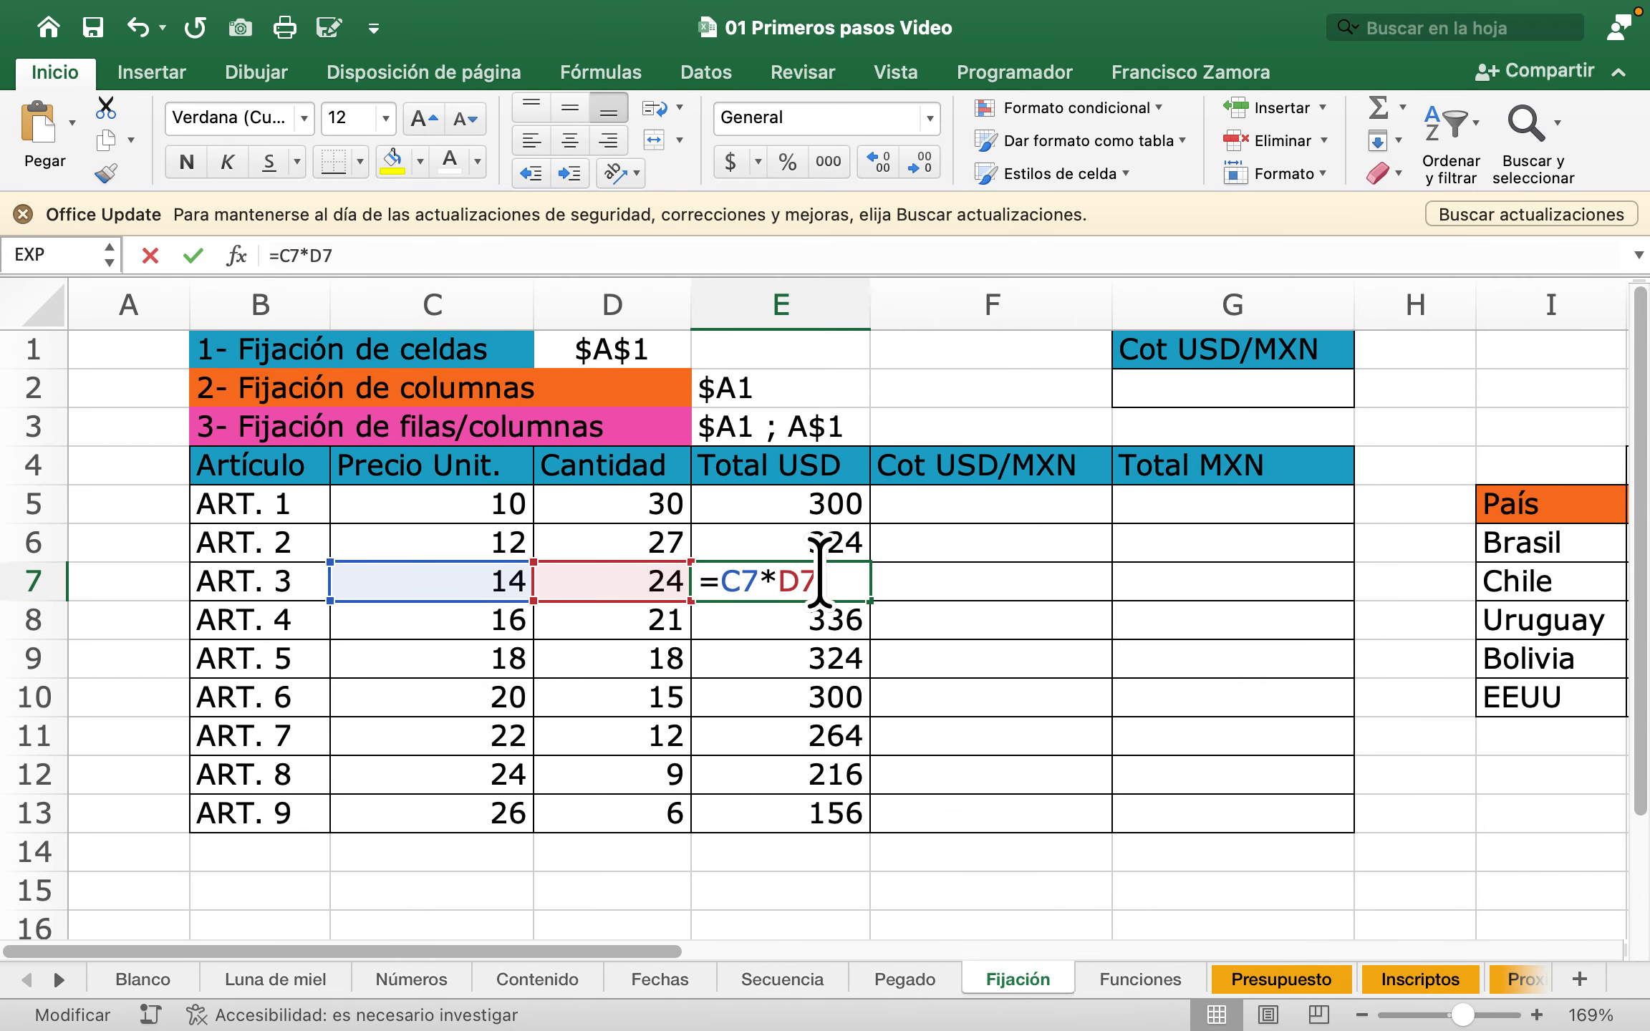
{"action": "key", "text": "Return"}
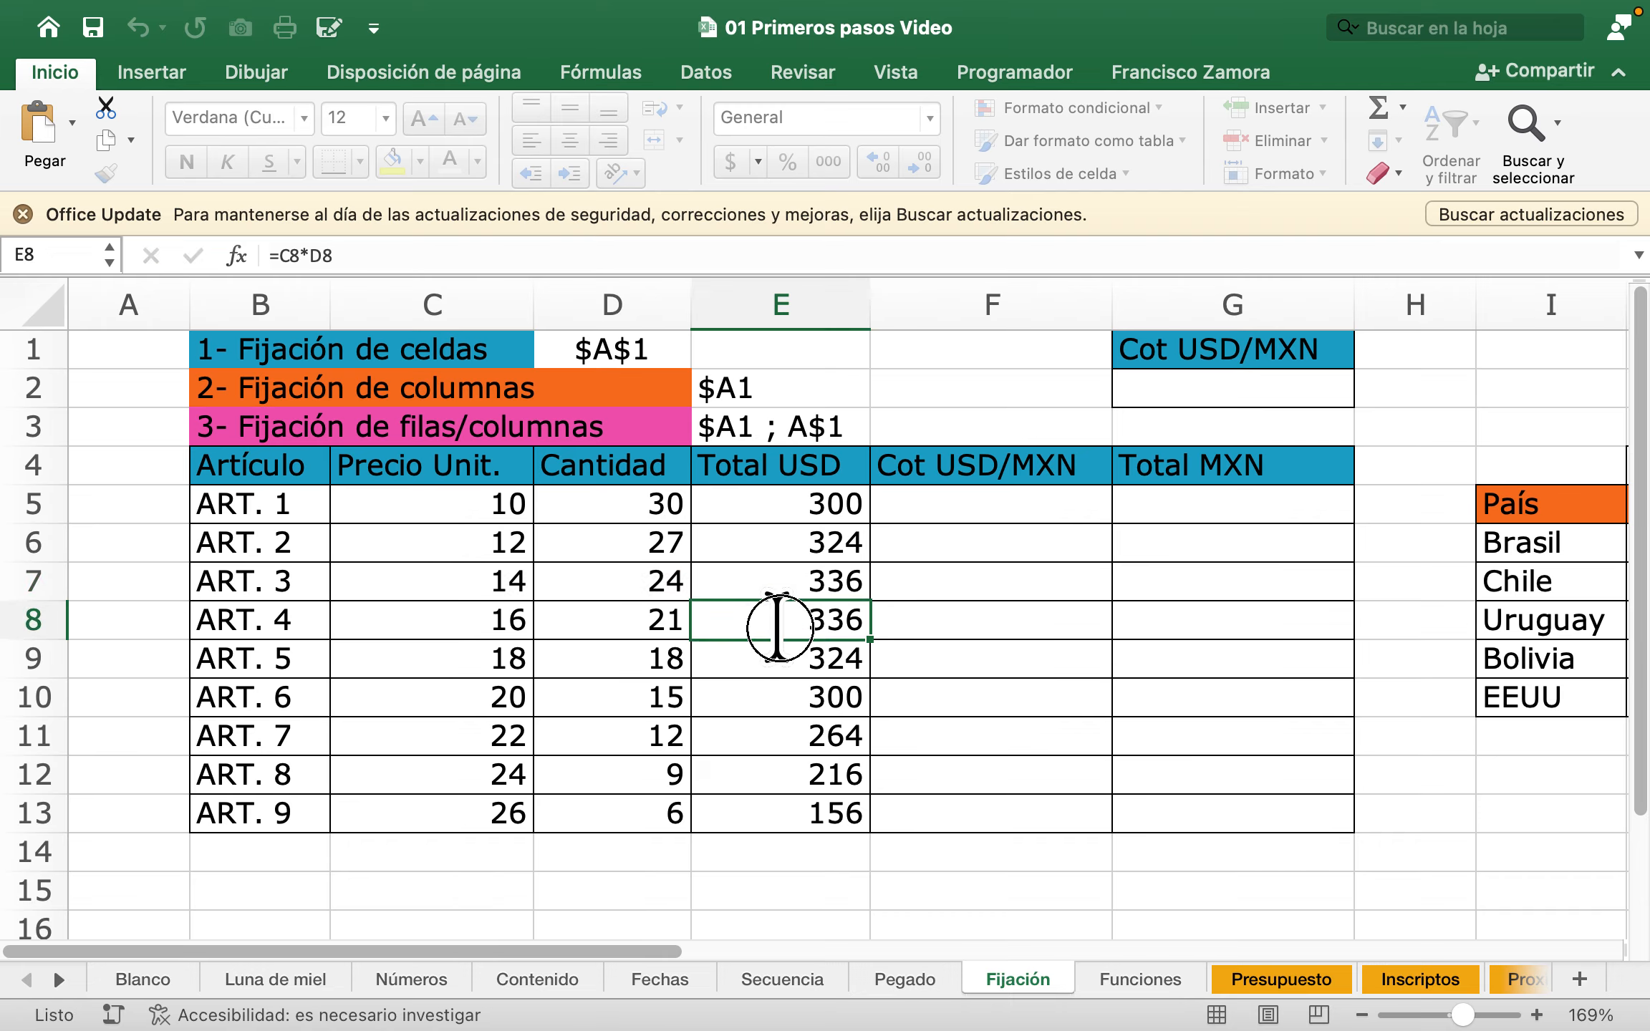
{"action": "double_click", "coordinate": [766, 620]}
{"action": "key", "text": "Return"}
{"action": "double_click", "coordinate": [764, 658]}
{"action": "key", "text": "Return"}
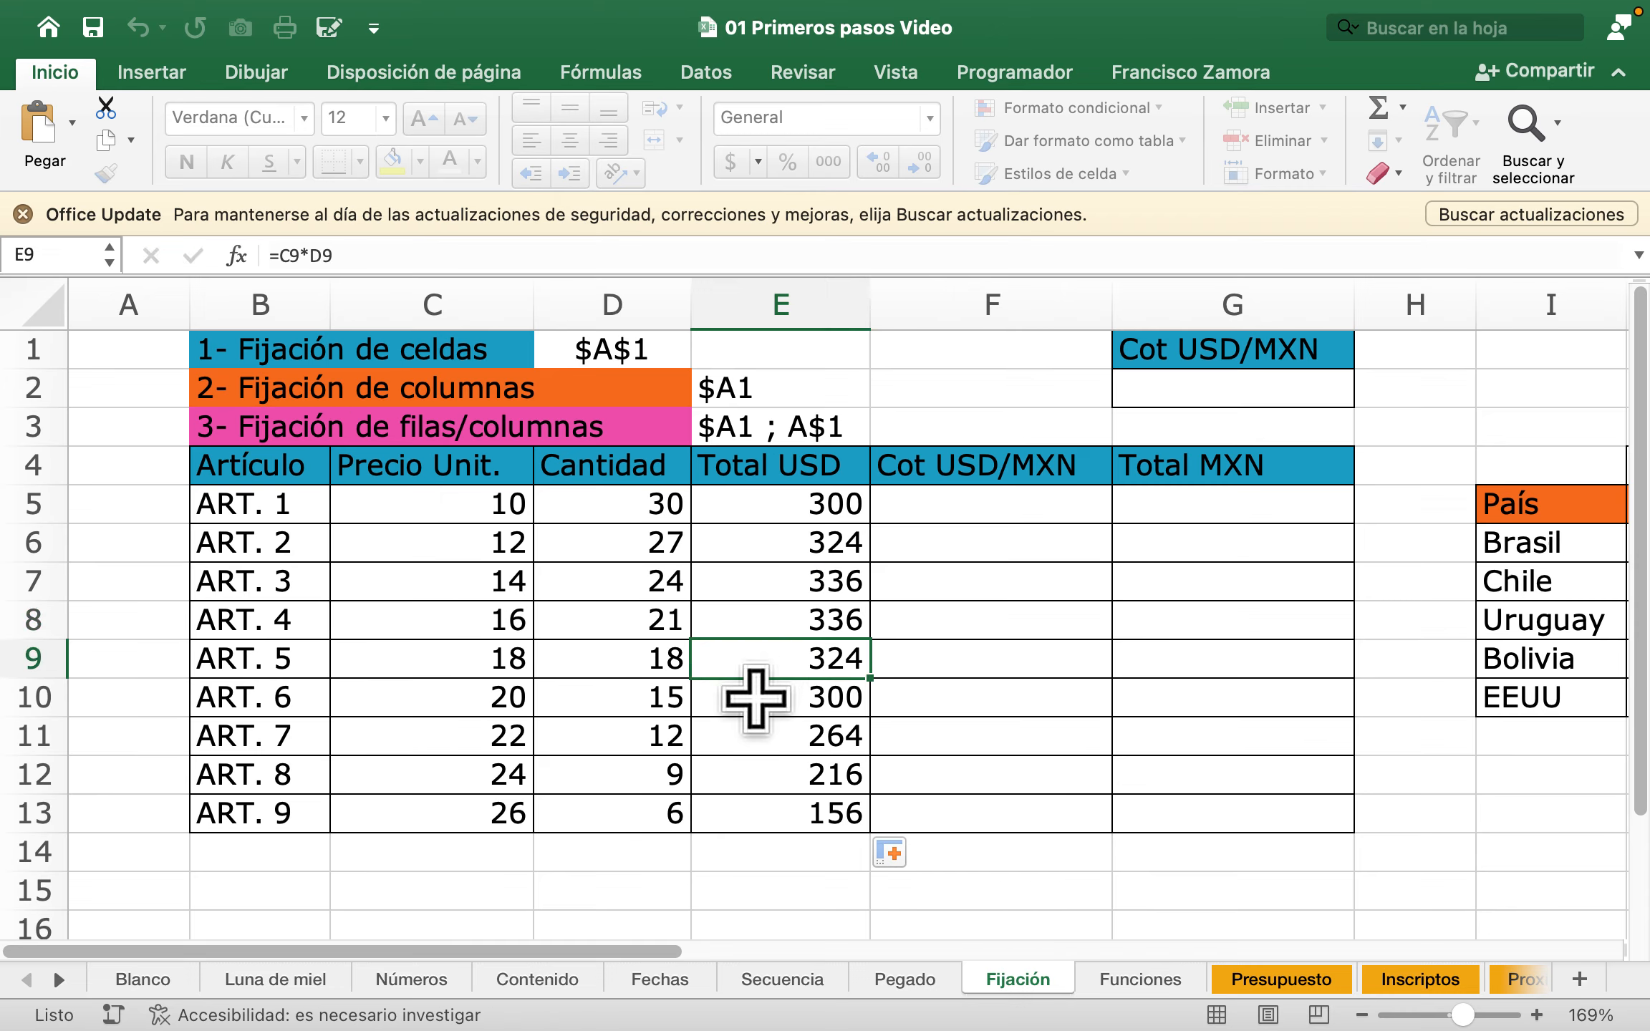
{"action": "double_click", "coordinate": [755, 698]}
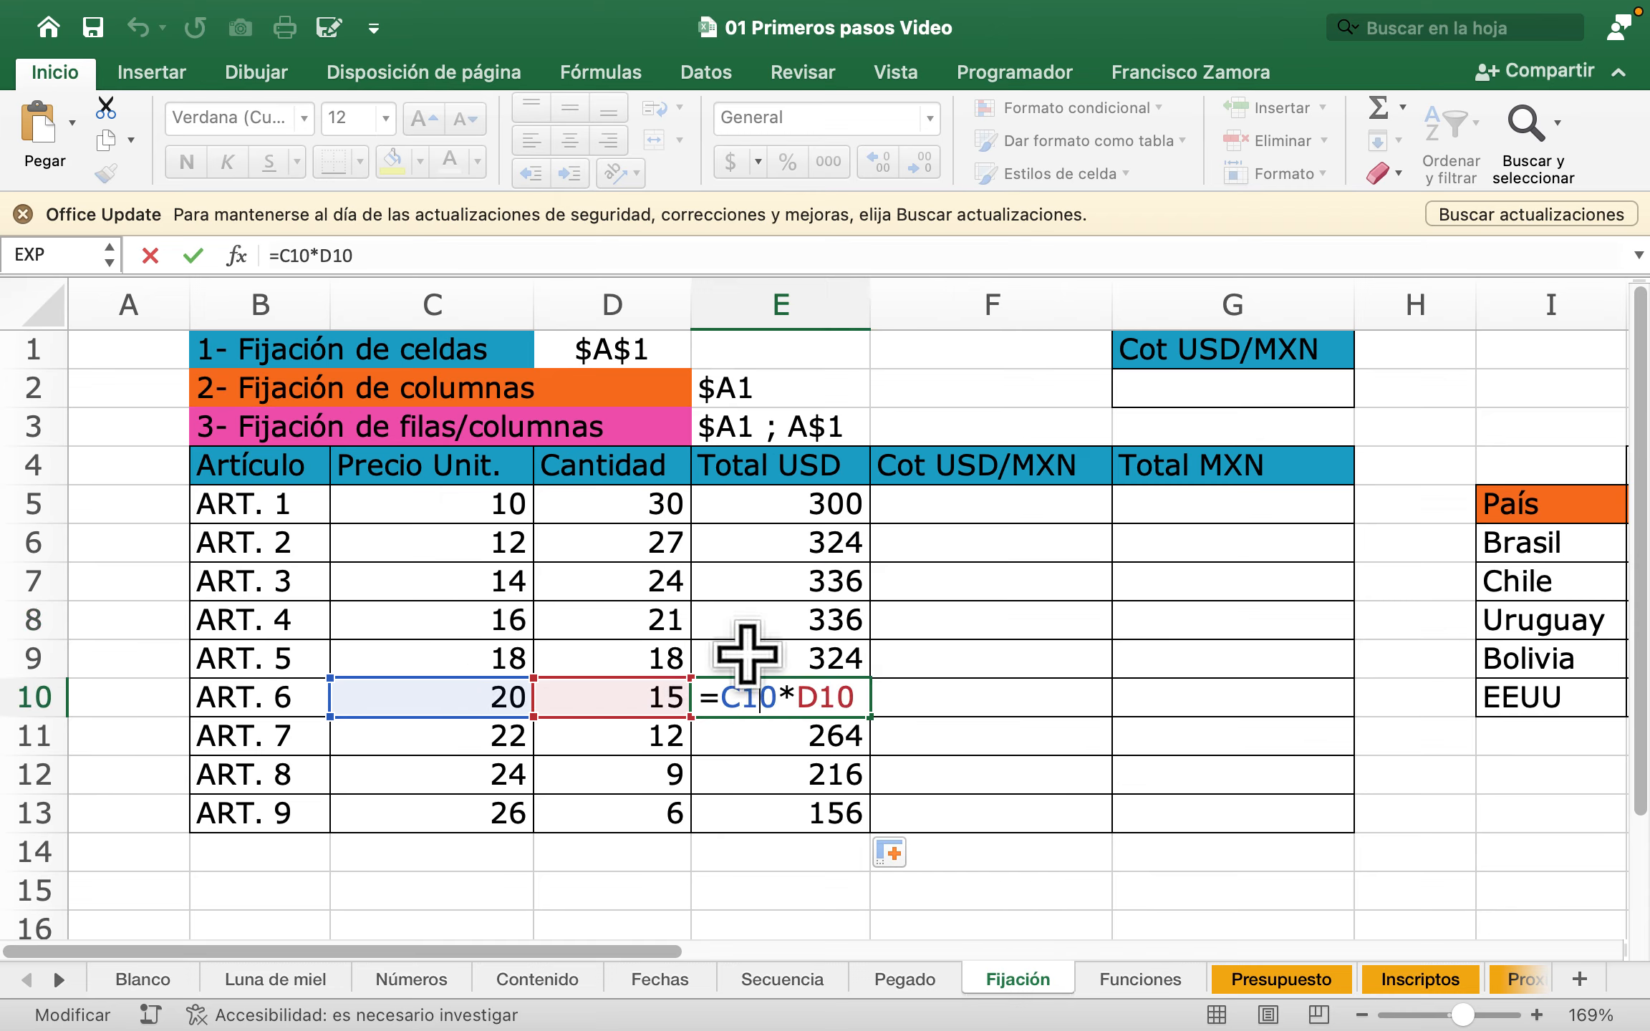
{"action": "key", "text": "Return"}
Step: Clear the Total USD results in E6:E13 and fill the E5 formula down to E13 again
{"action": "left_click_drag", "start_coordinate": [824, 542], "coordinate": [817, 810]}
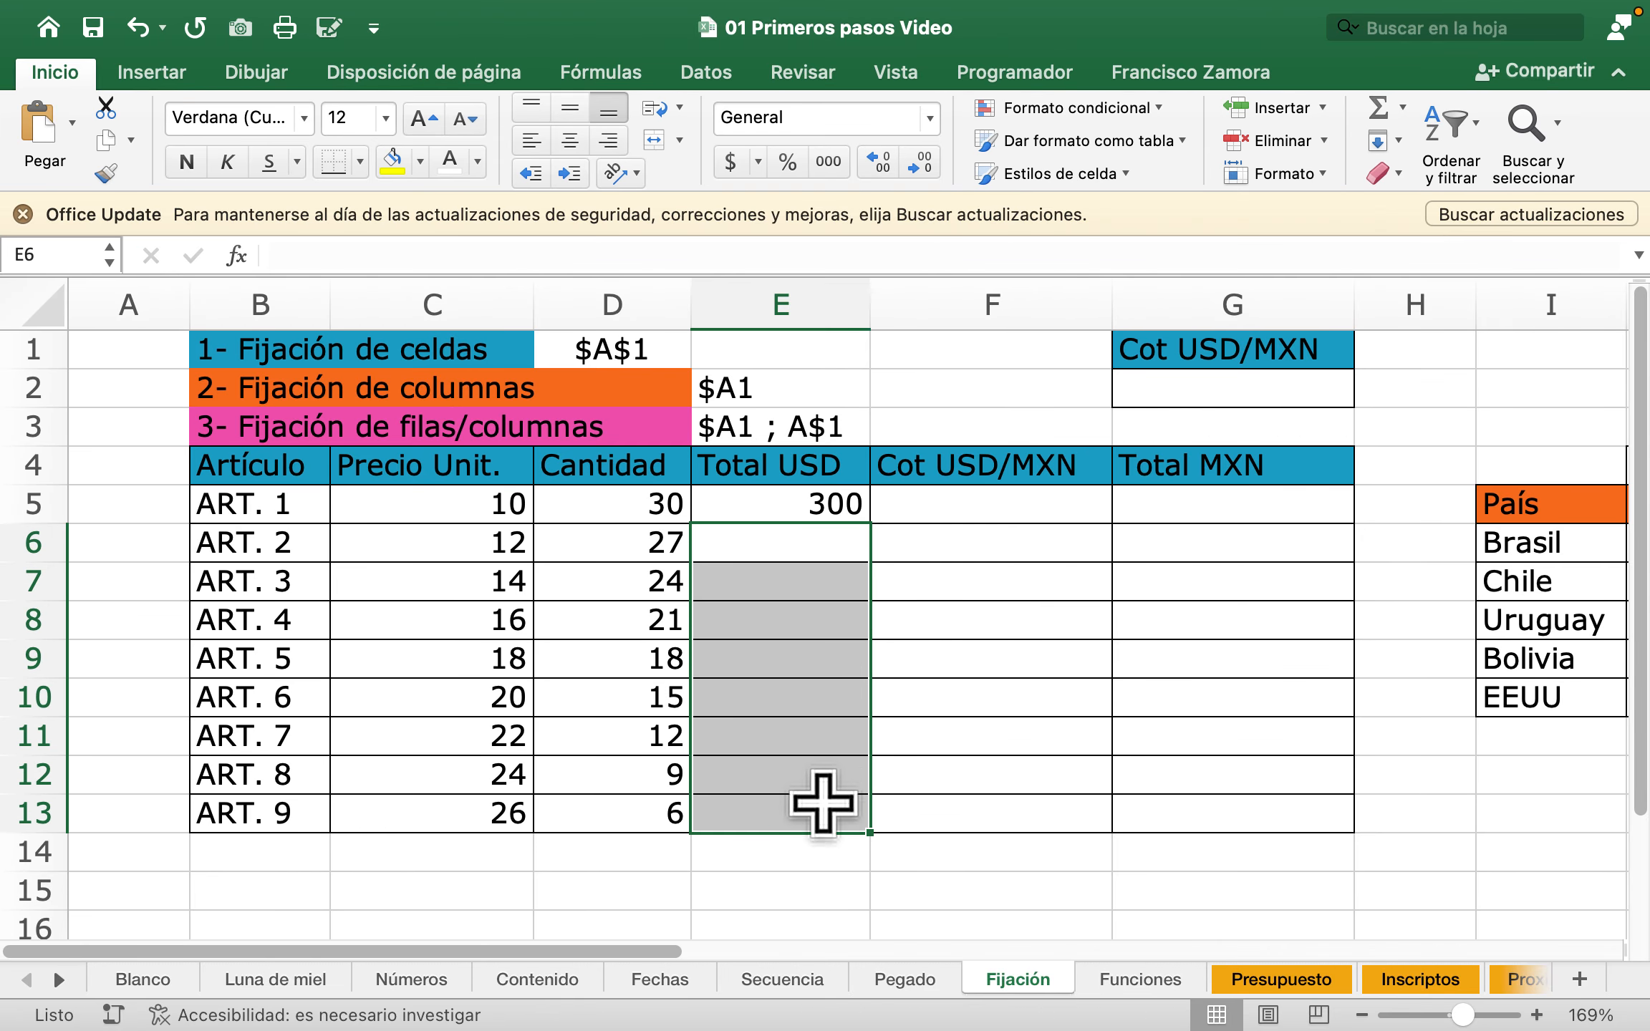
{"action": "left_click", "coordinate": [818, 504]}
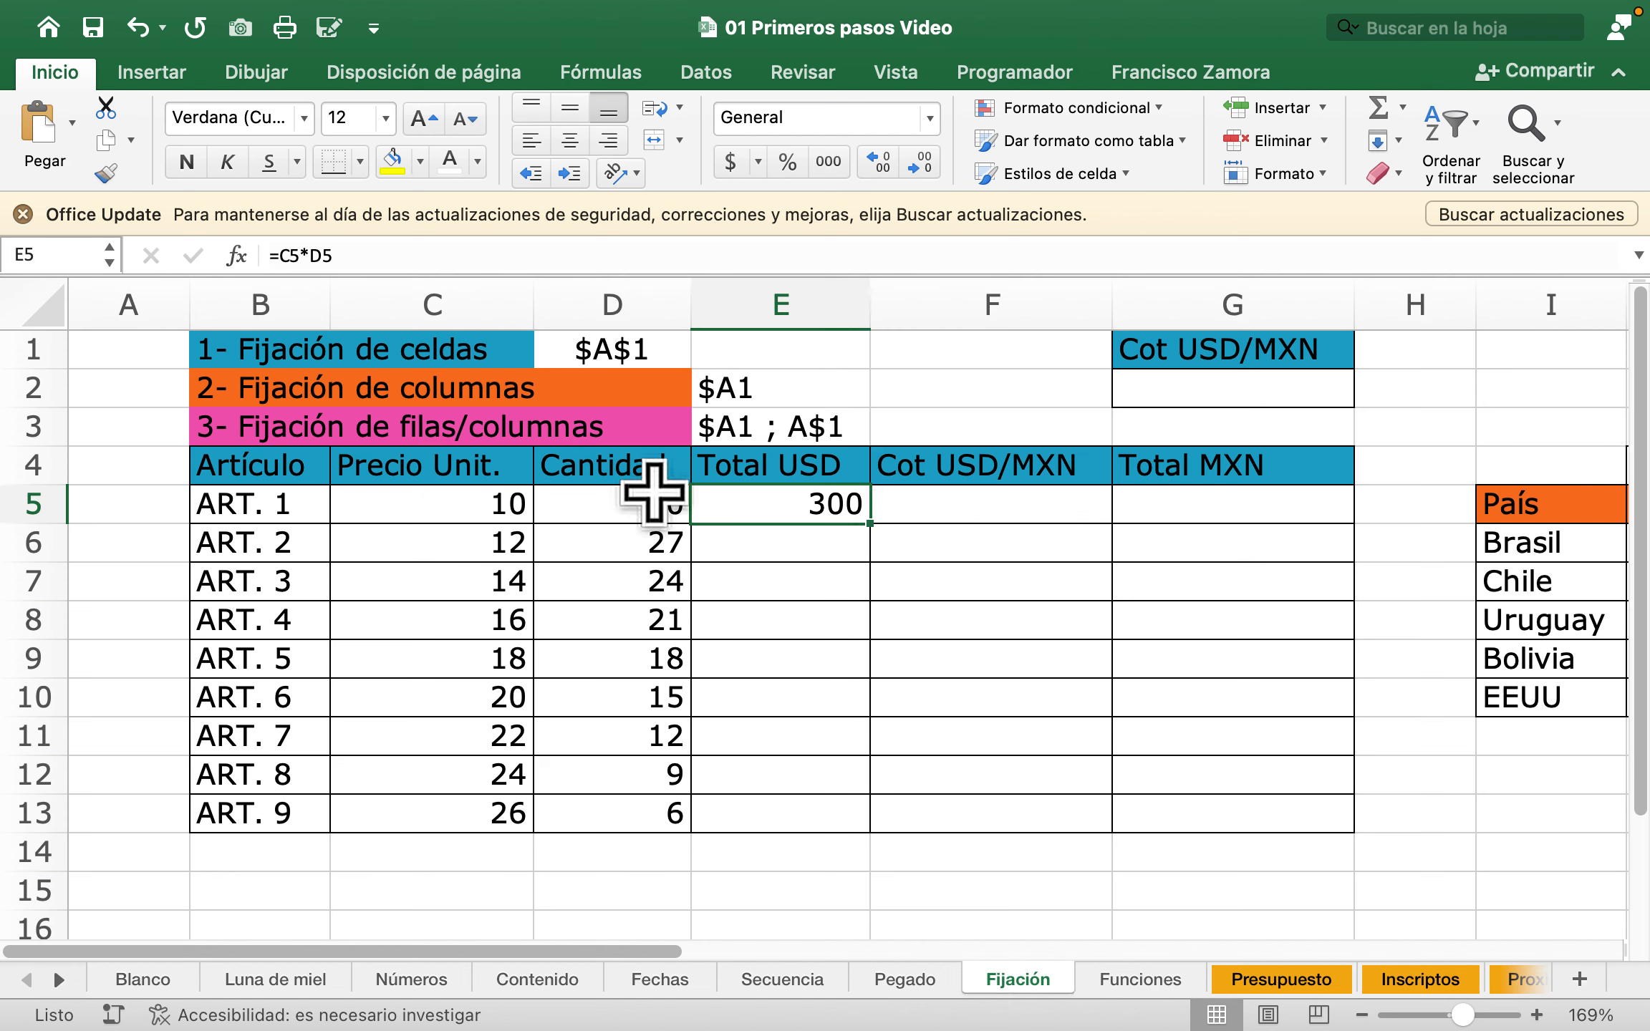
{"action": "left_click_drag", "start_coordinate": [640, 496], "coordinate": [653, 802]}
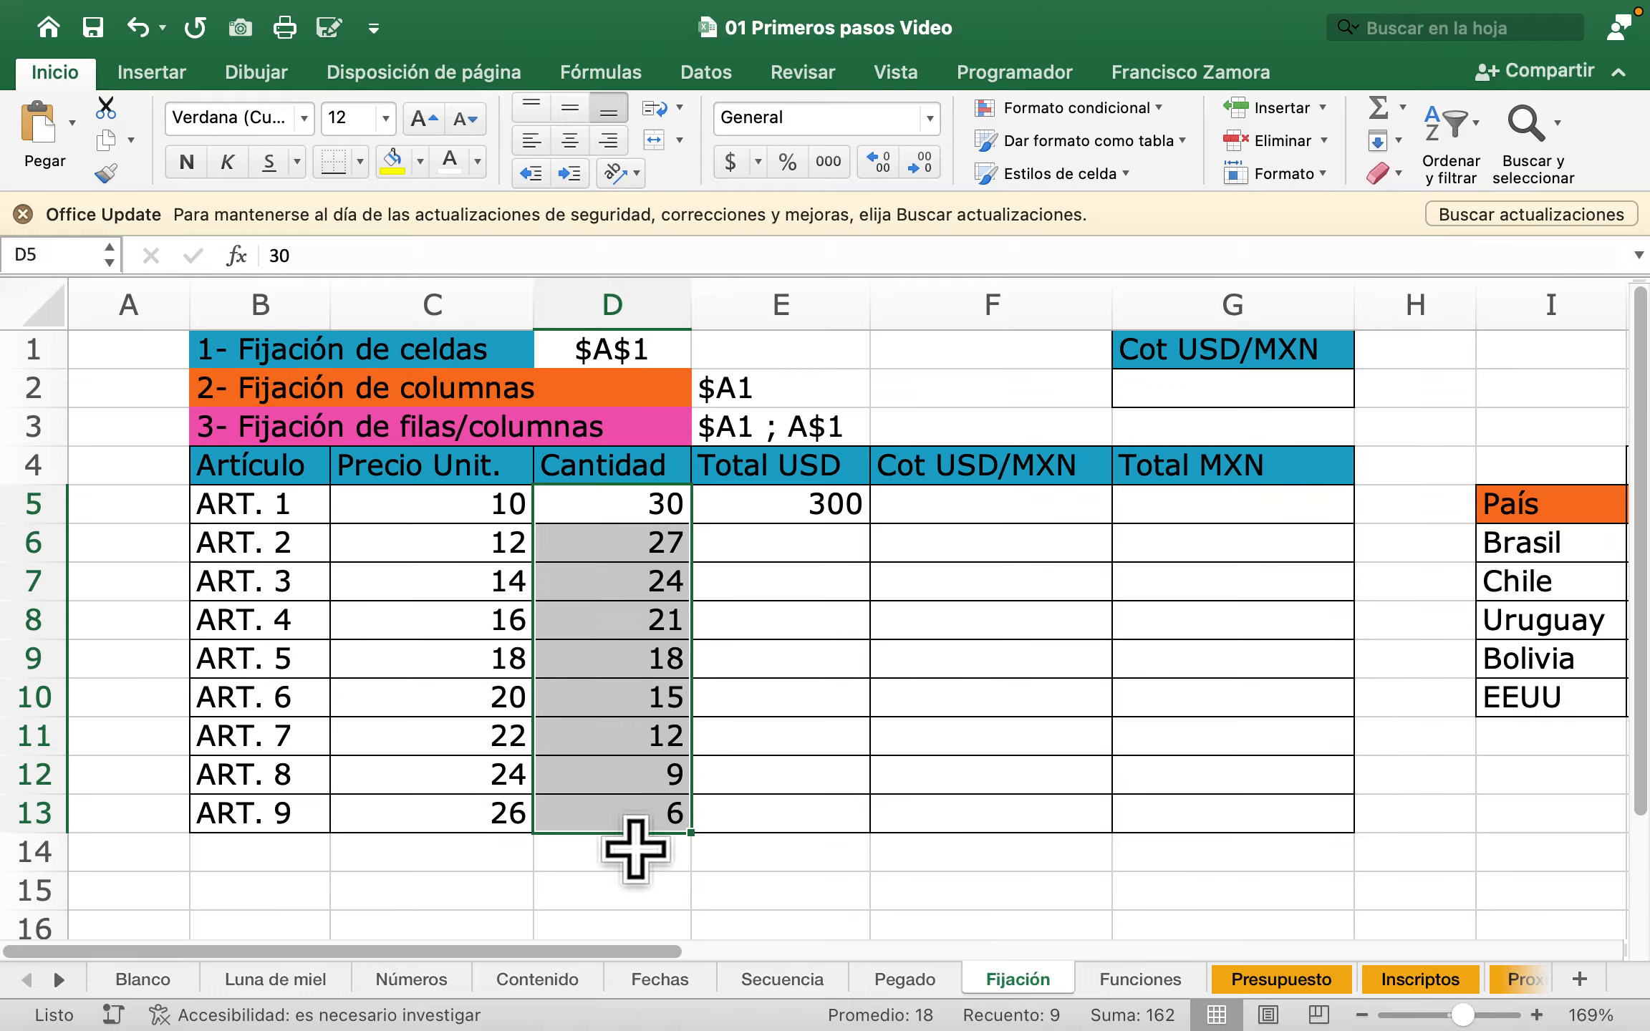
{"action": "left_click", "coordinate": [817, 510]}
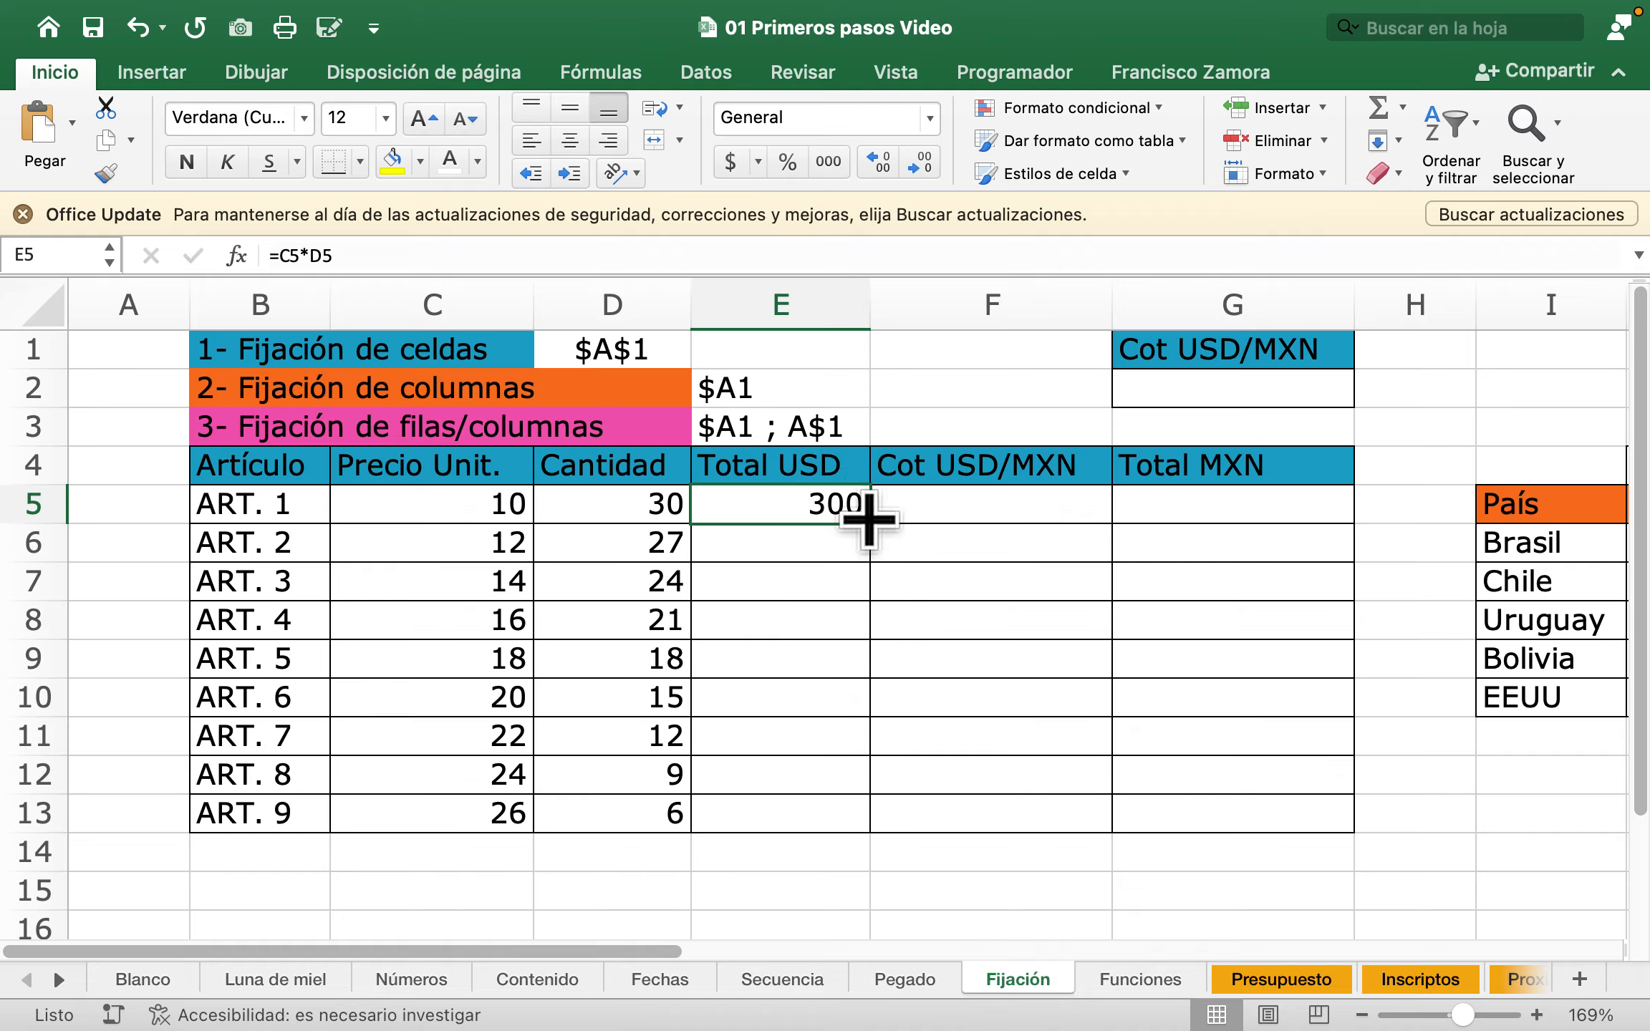
{"action": "double_click", "coordinate": [868, 519]}
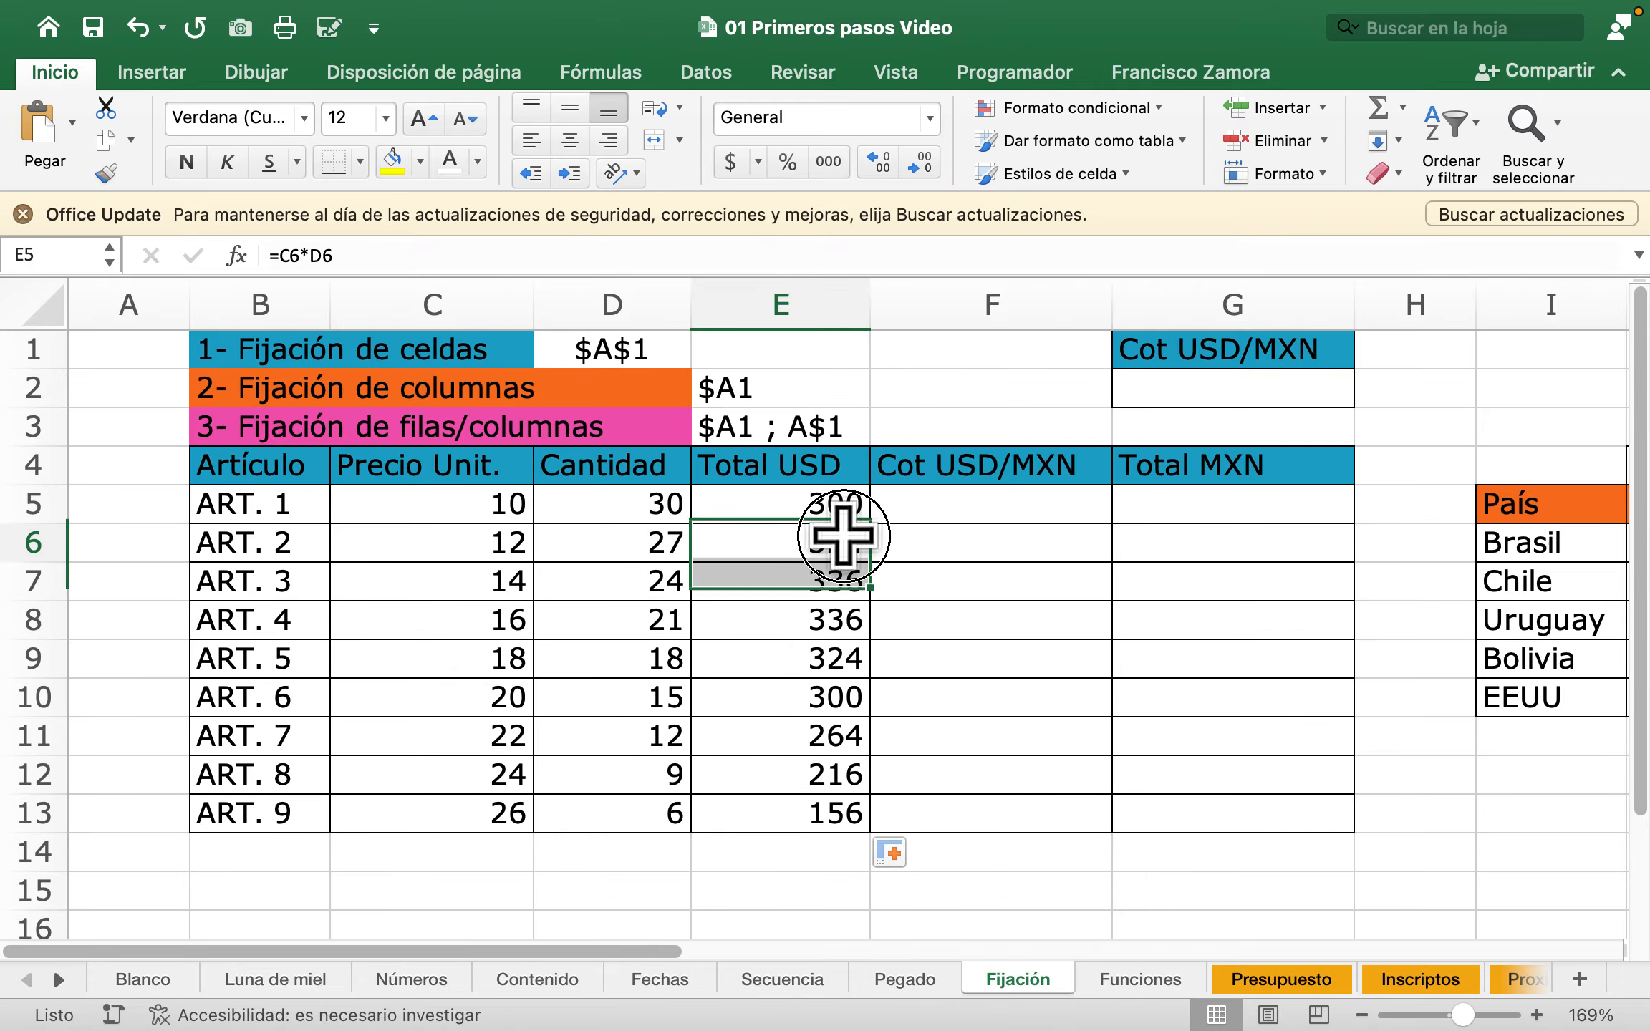
Step: Check the row references of the refilled Total USD formulas in E6 through E9
{"action": "double_click", "coordinate": [849, 533]}
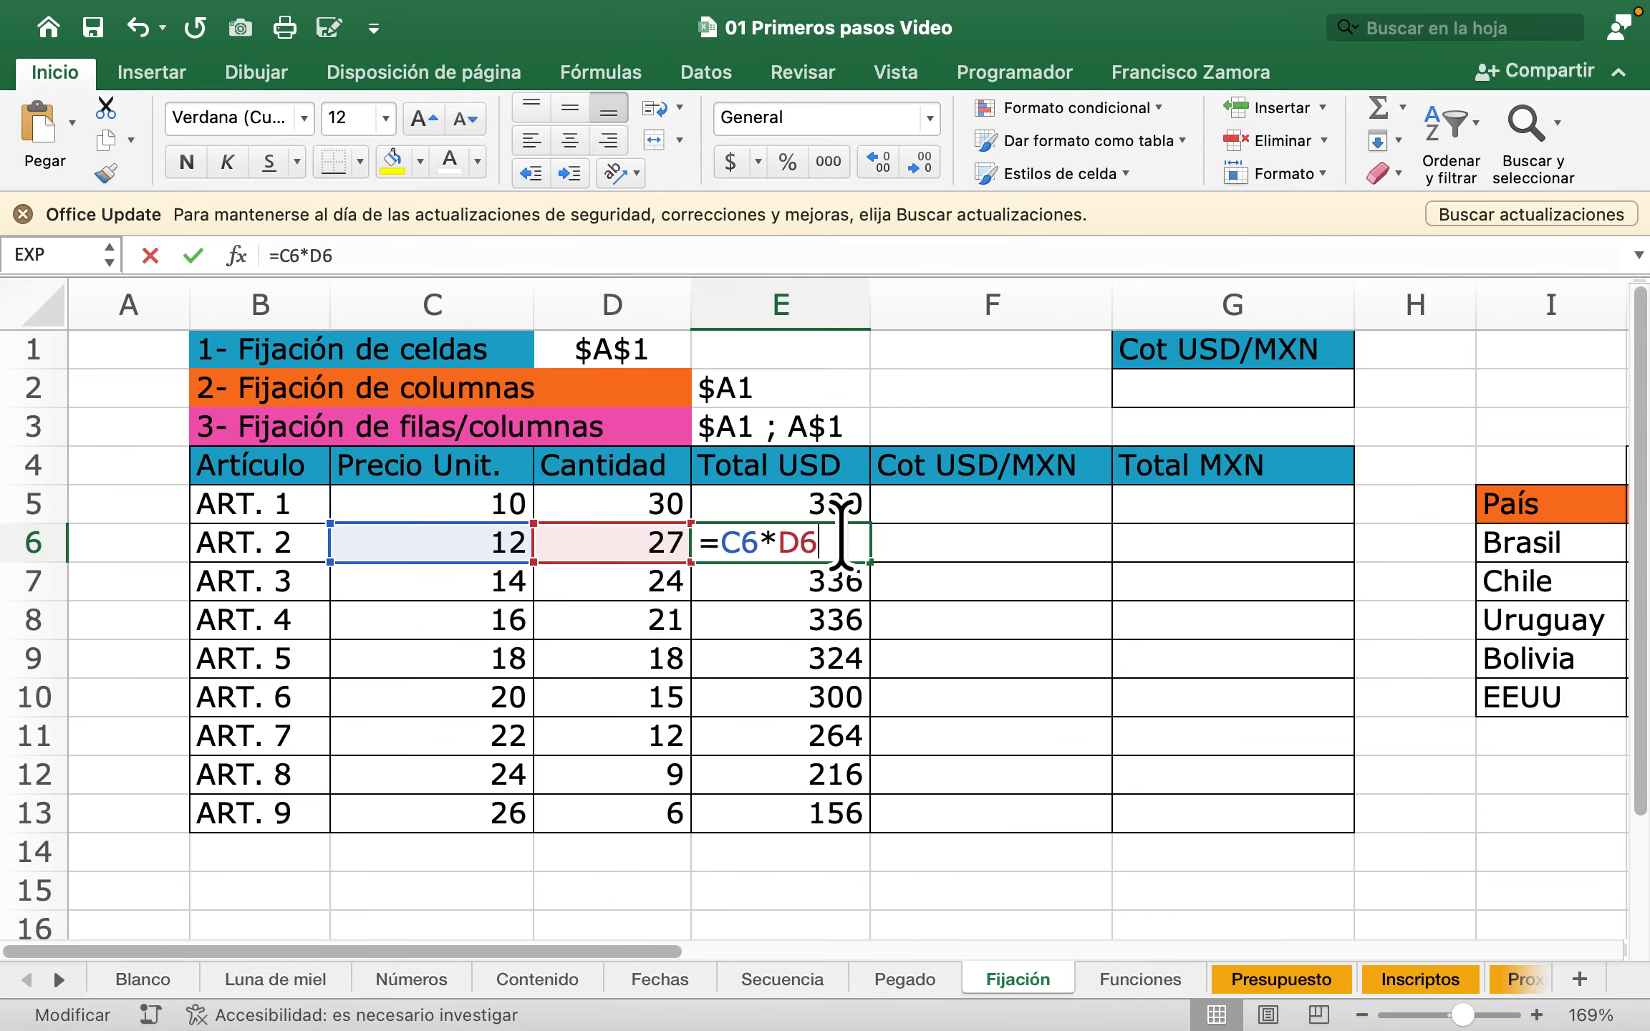
{"action": "key", "text": "Escape"}
{"action": "double_click", "coordinate": [824, 580]}
{"action": "key", "text": "Escape"}
{"action": "double_click", "coordinate": [817, 616]}
{"action": "key", "text": "Escape"}
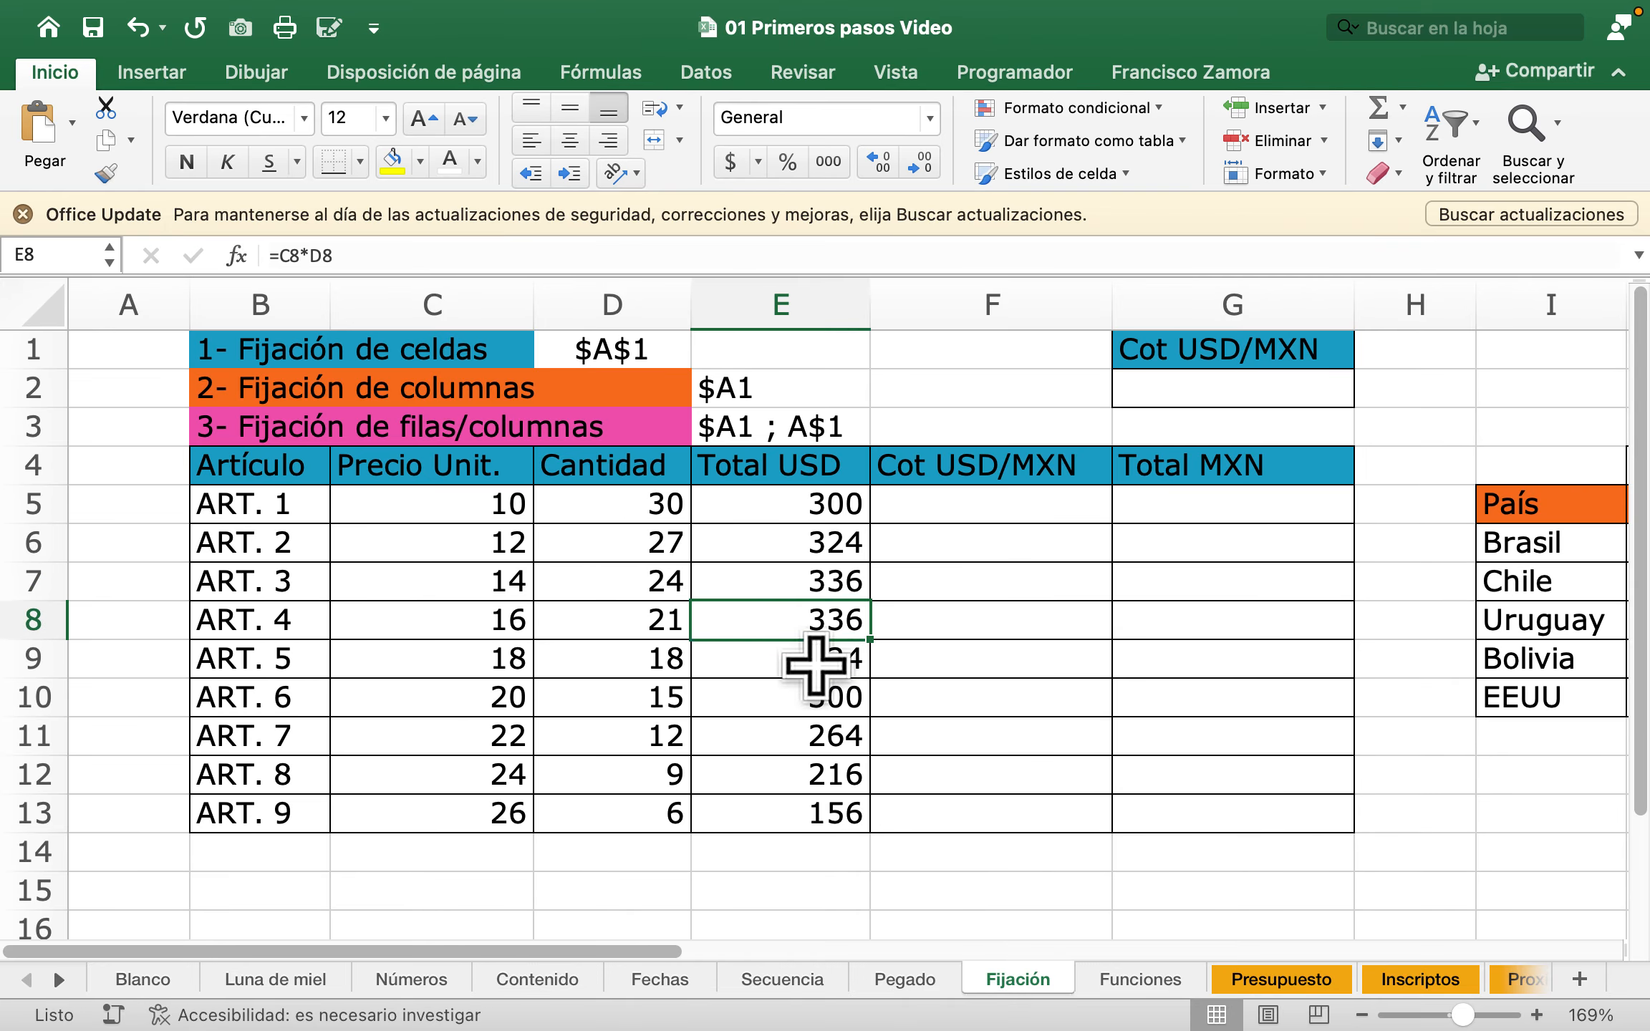
{"action": "double_click", "coordinate": [815, 664]}
{"action": "key", "text": "Escape"}
Step: Enter the Cot USD/MXN rate 18,5 in F5 and fill it down to F13
{"action": "left_click", "coordinate": [953, 503]}
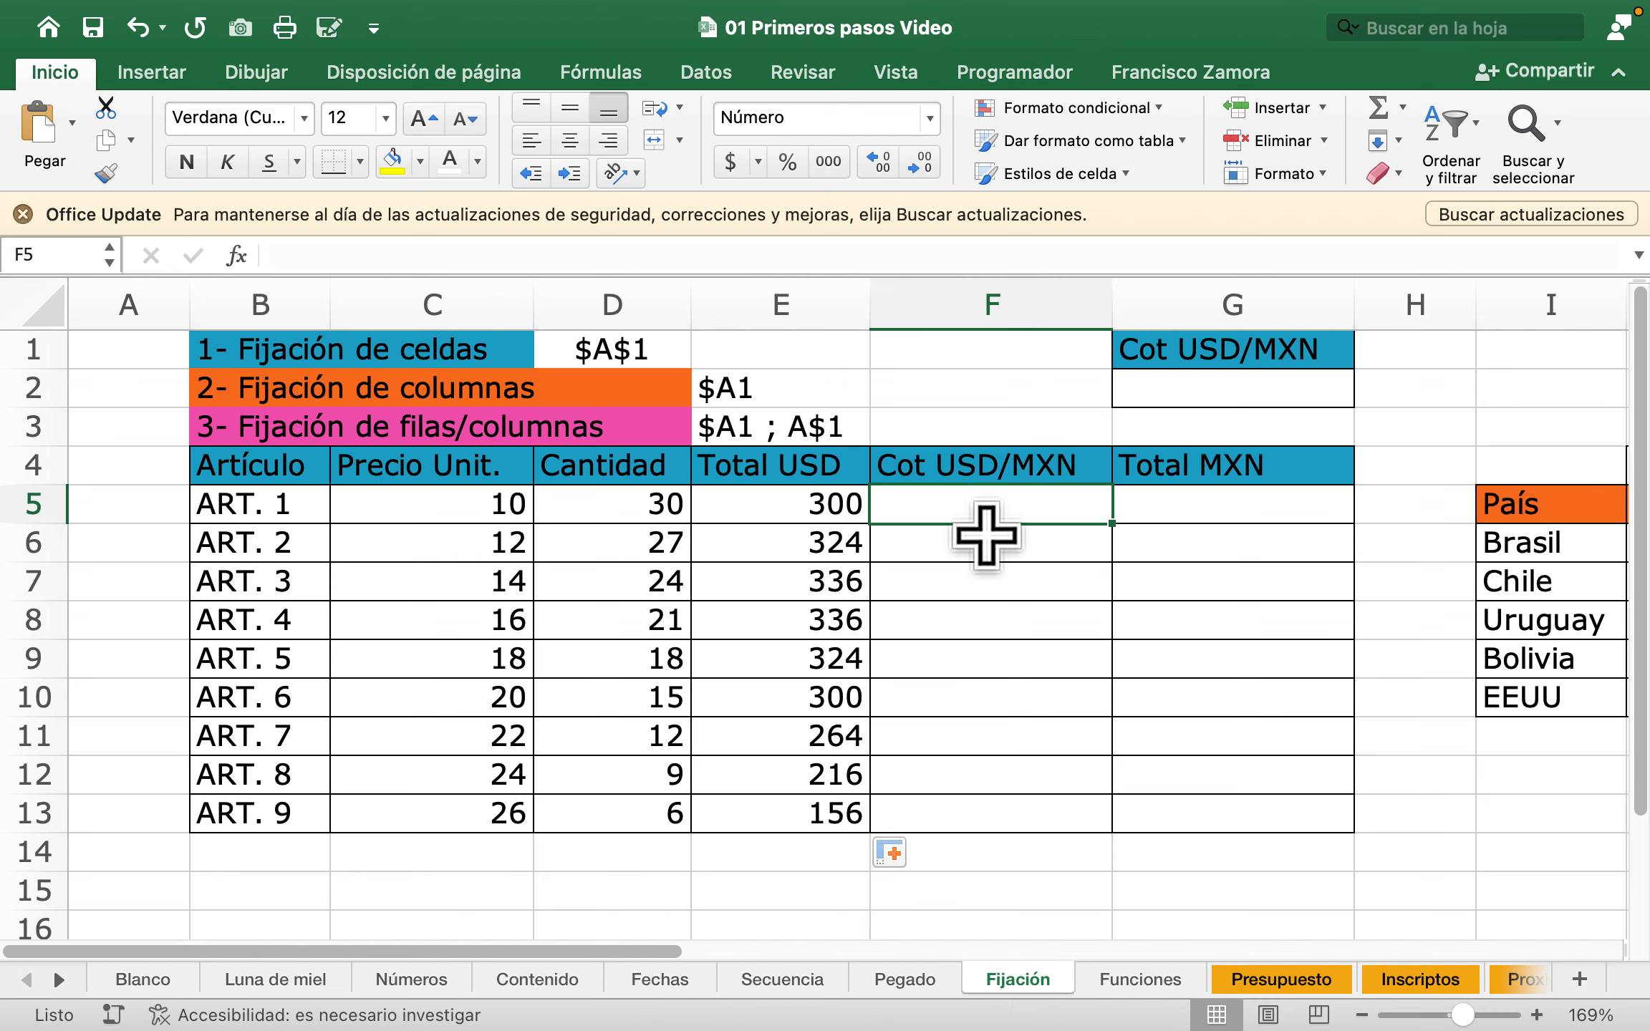
{"action": "type", "text": "18,5"}
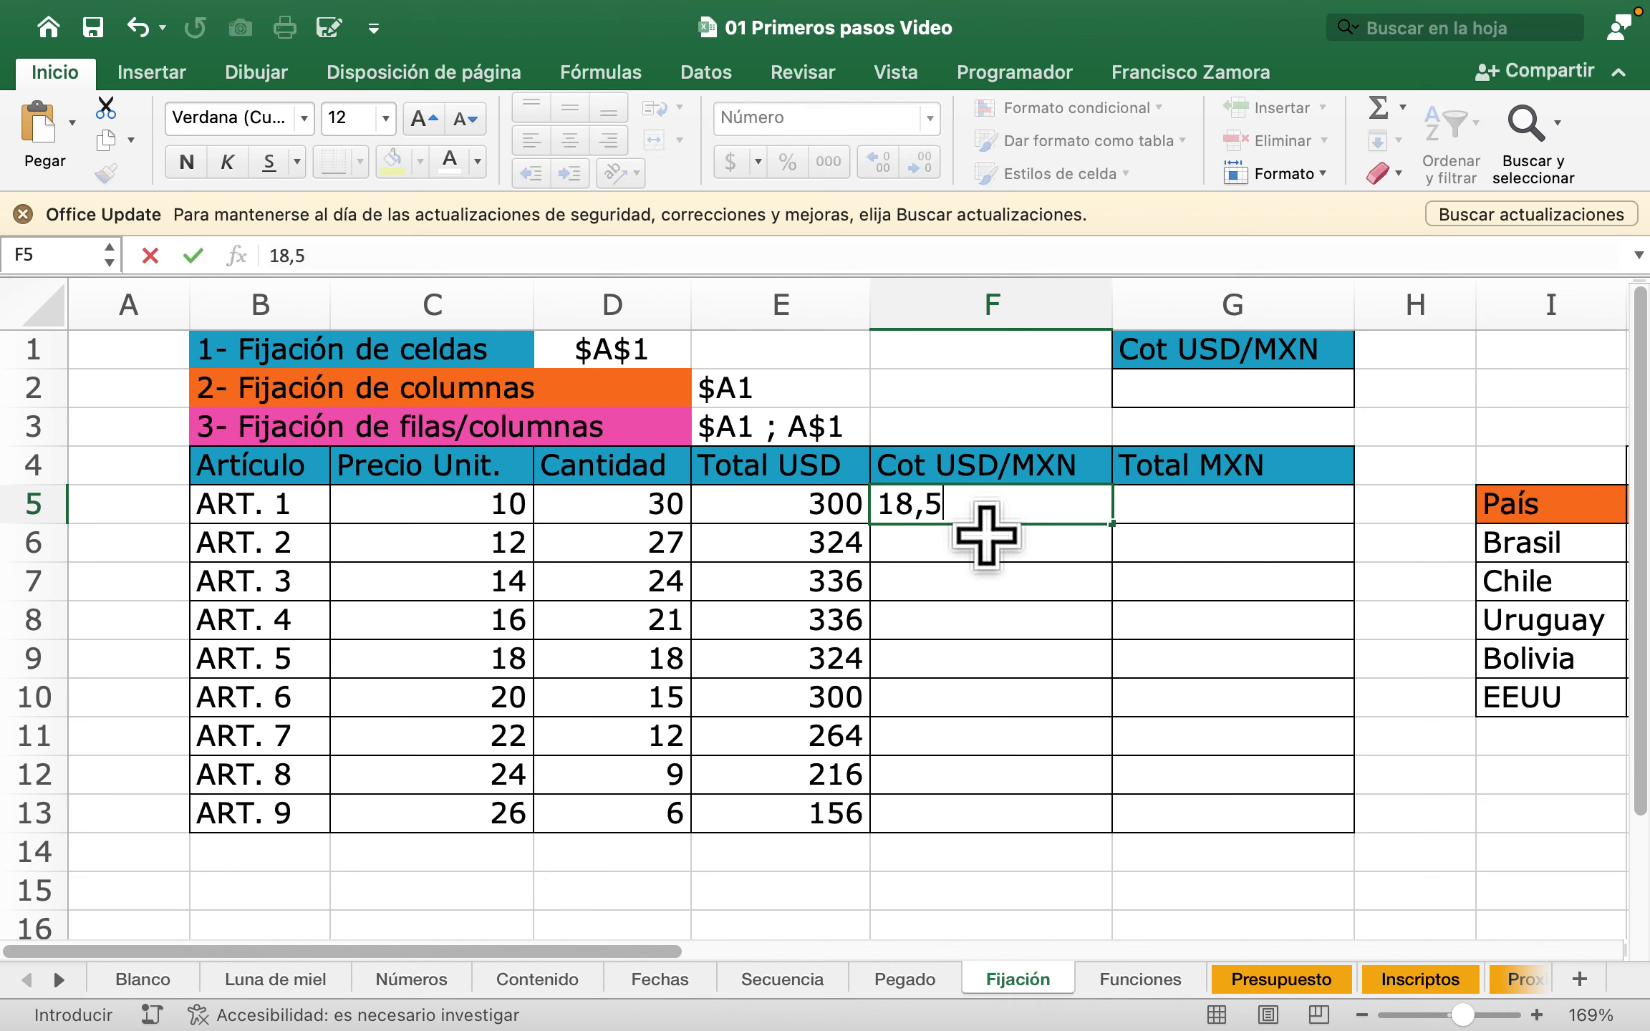
{"action": "type", "text": "0"}
{"action": "key", "text": "Return"}
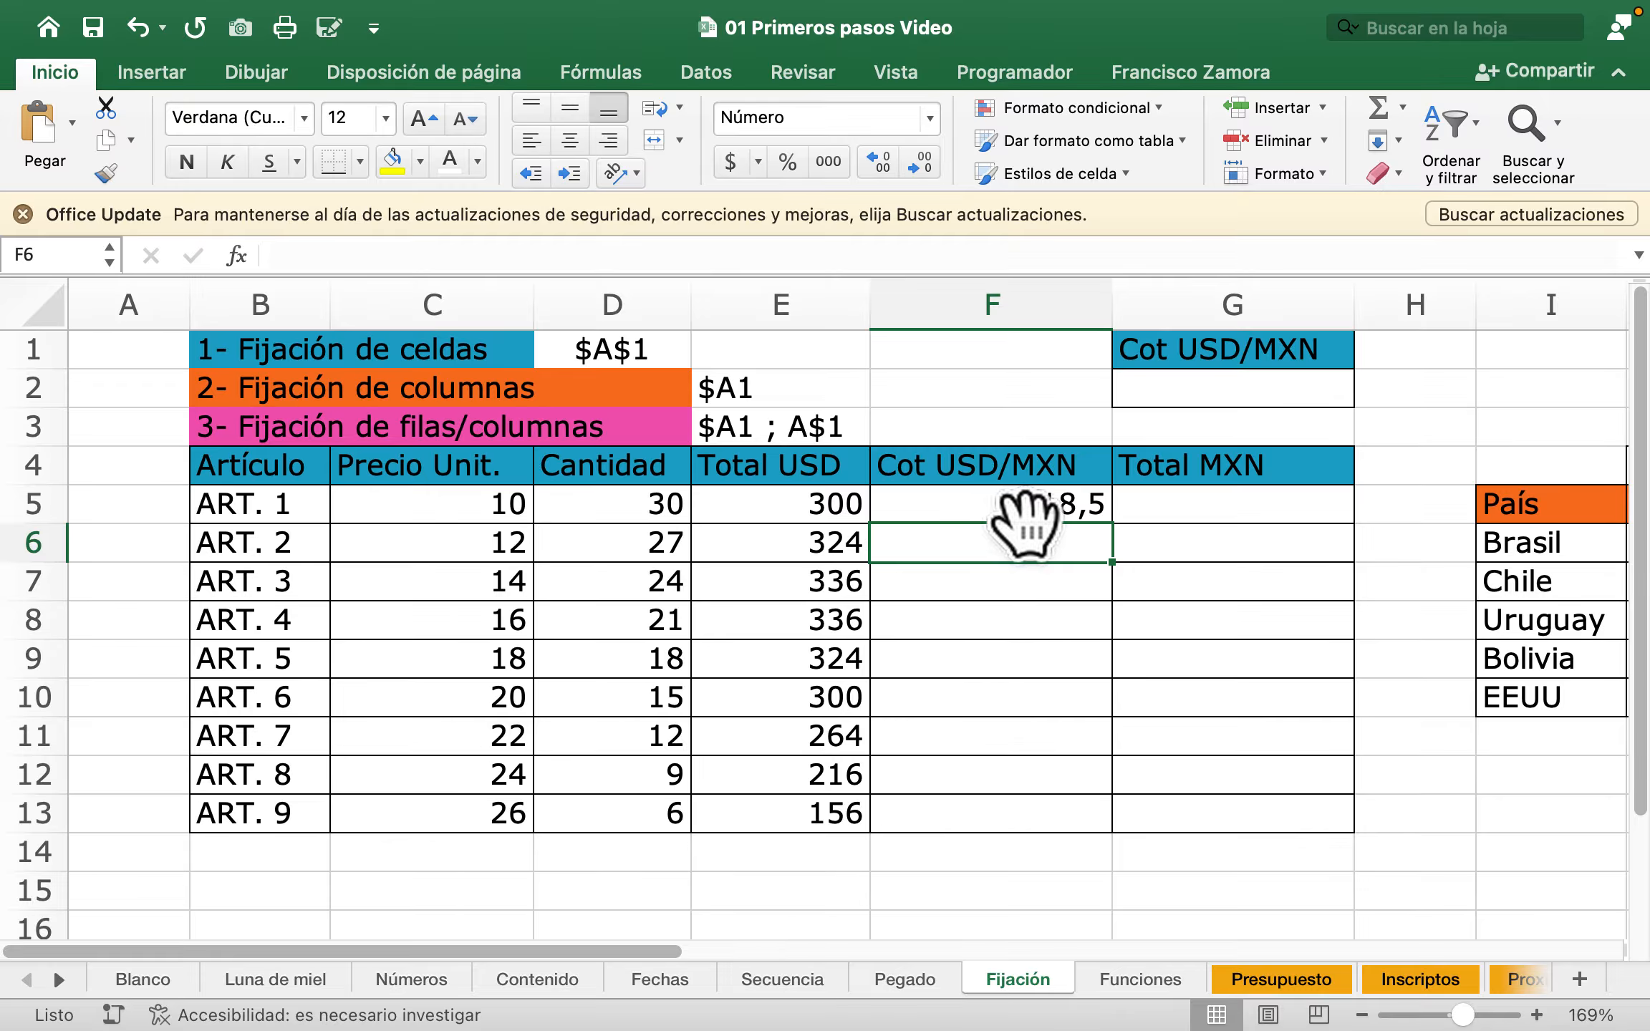
{"action": "left_click", "coordinate": [1035, 507]}
{"action": "double_click", "coordinate": [1111, 523]}
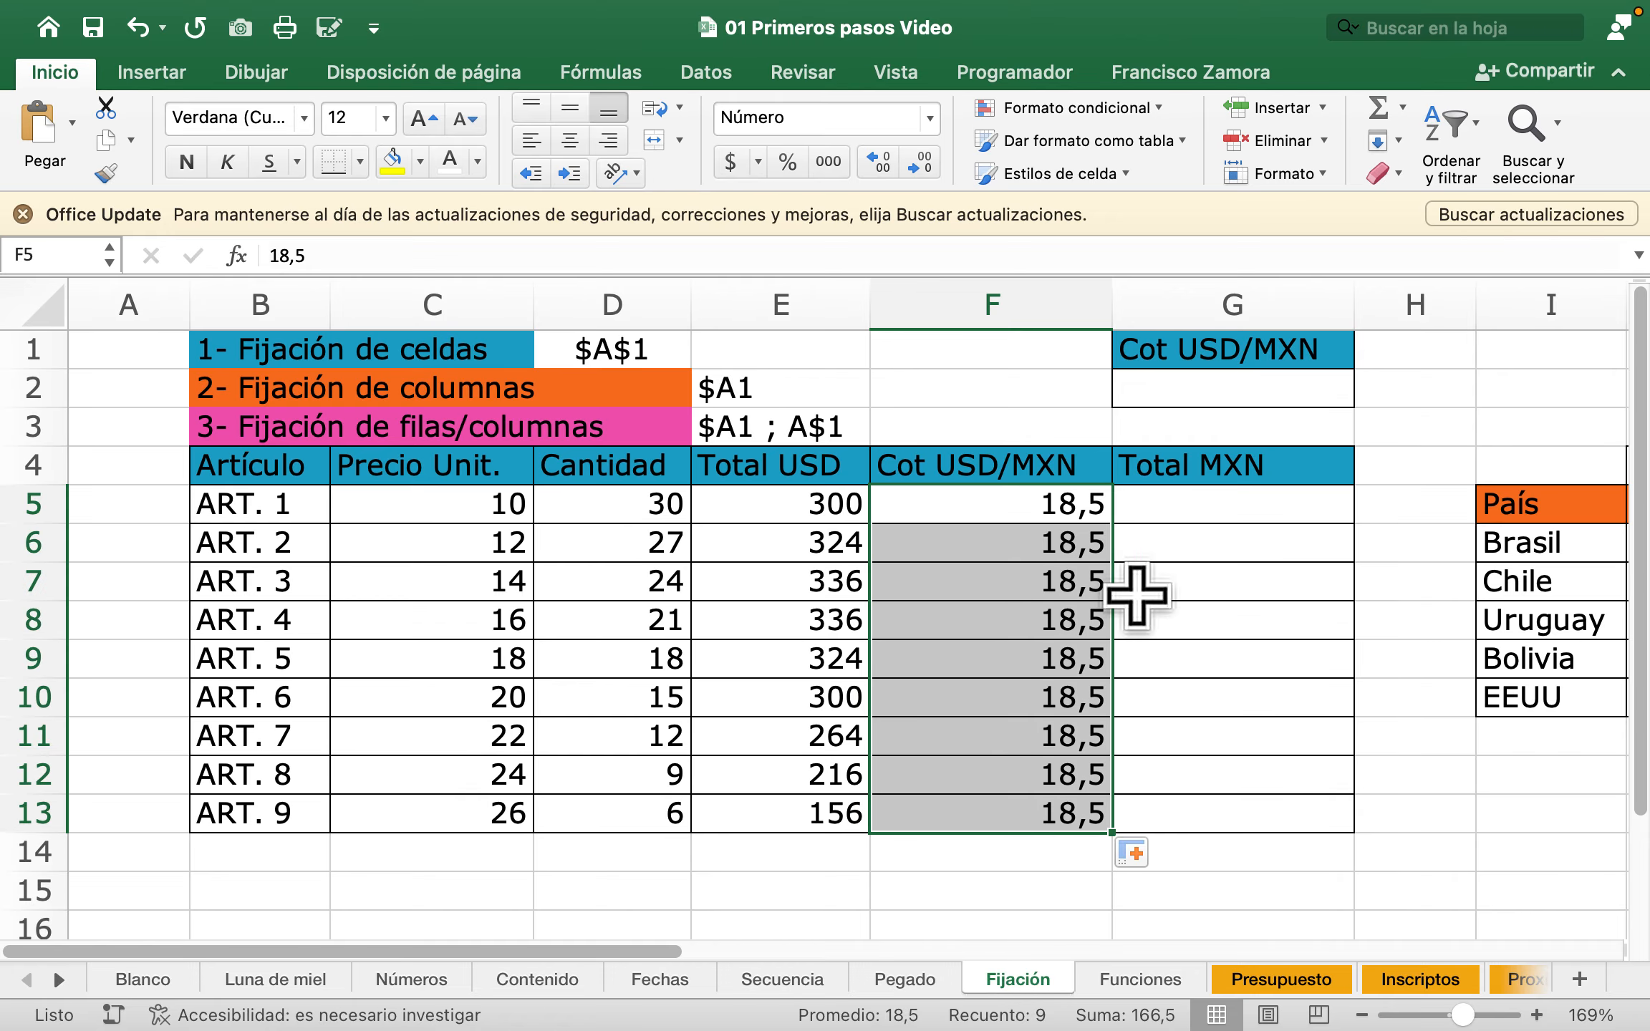
Step: Calculate Total MXN for ART. 1 in G5 with the formula =E5*F5
{"action": "left_click", "coordinate": [1195, 512]}
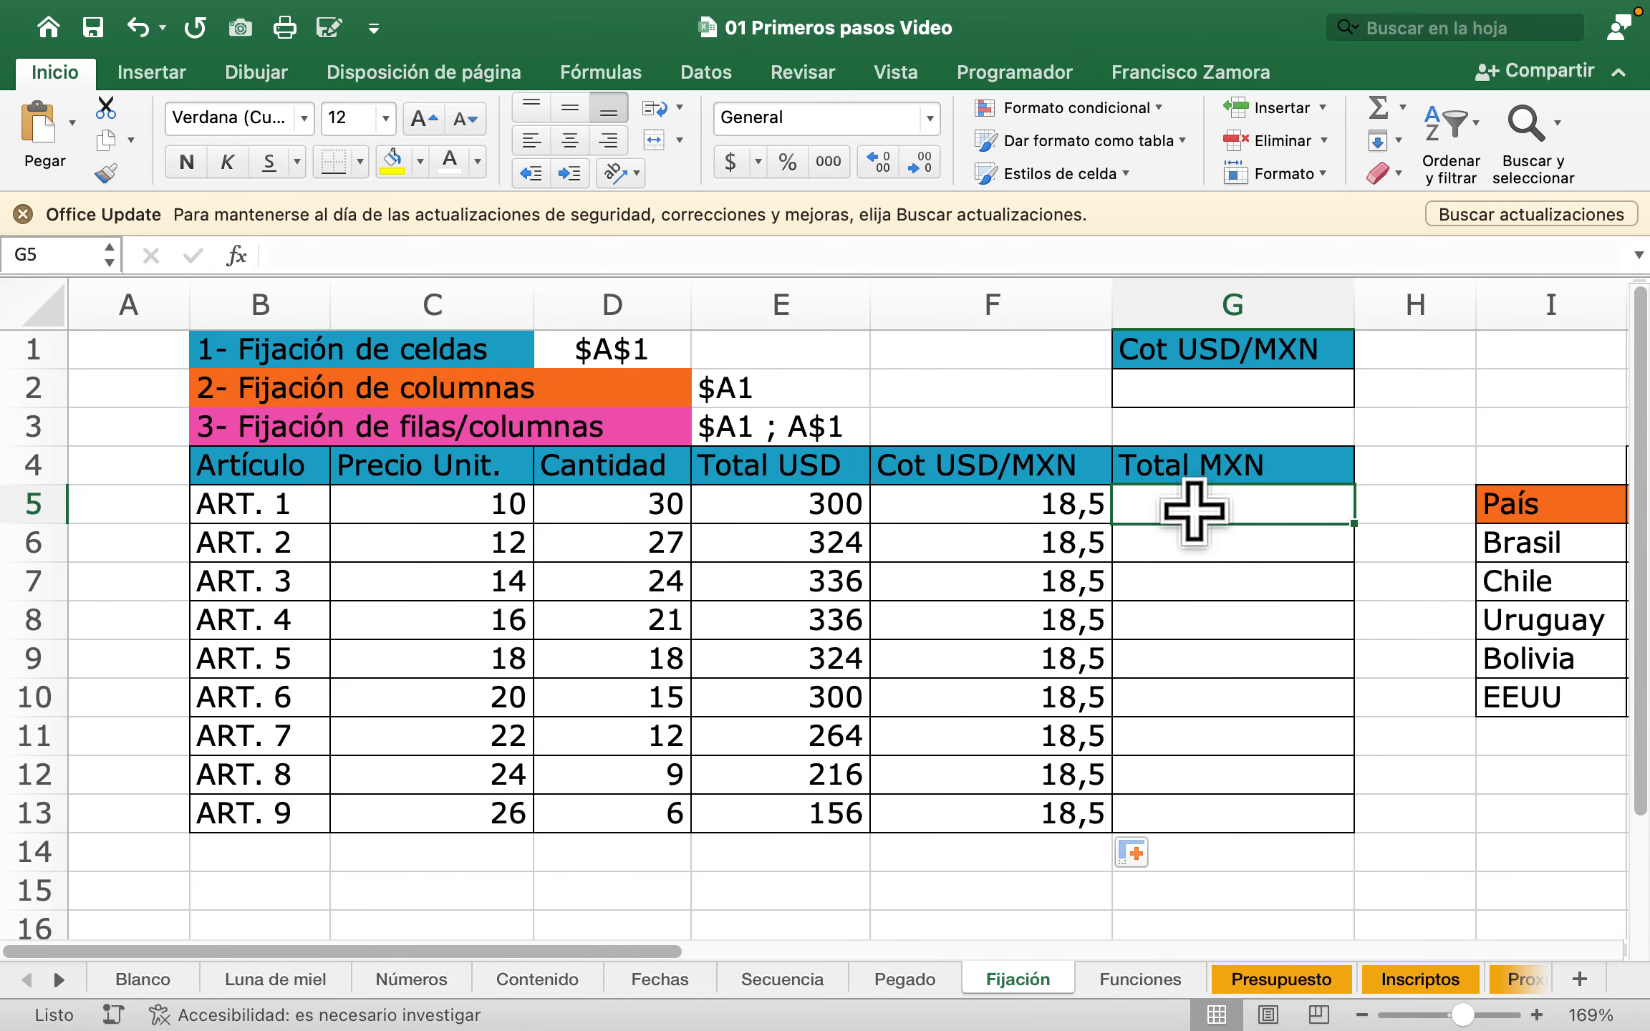
{"action": "type", "text": "="}
{"action": "left_click", "coordinate": [840, 506]}
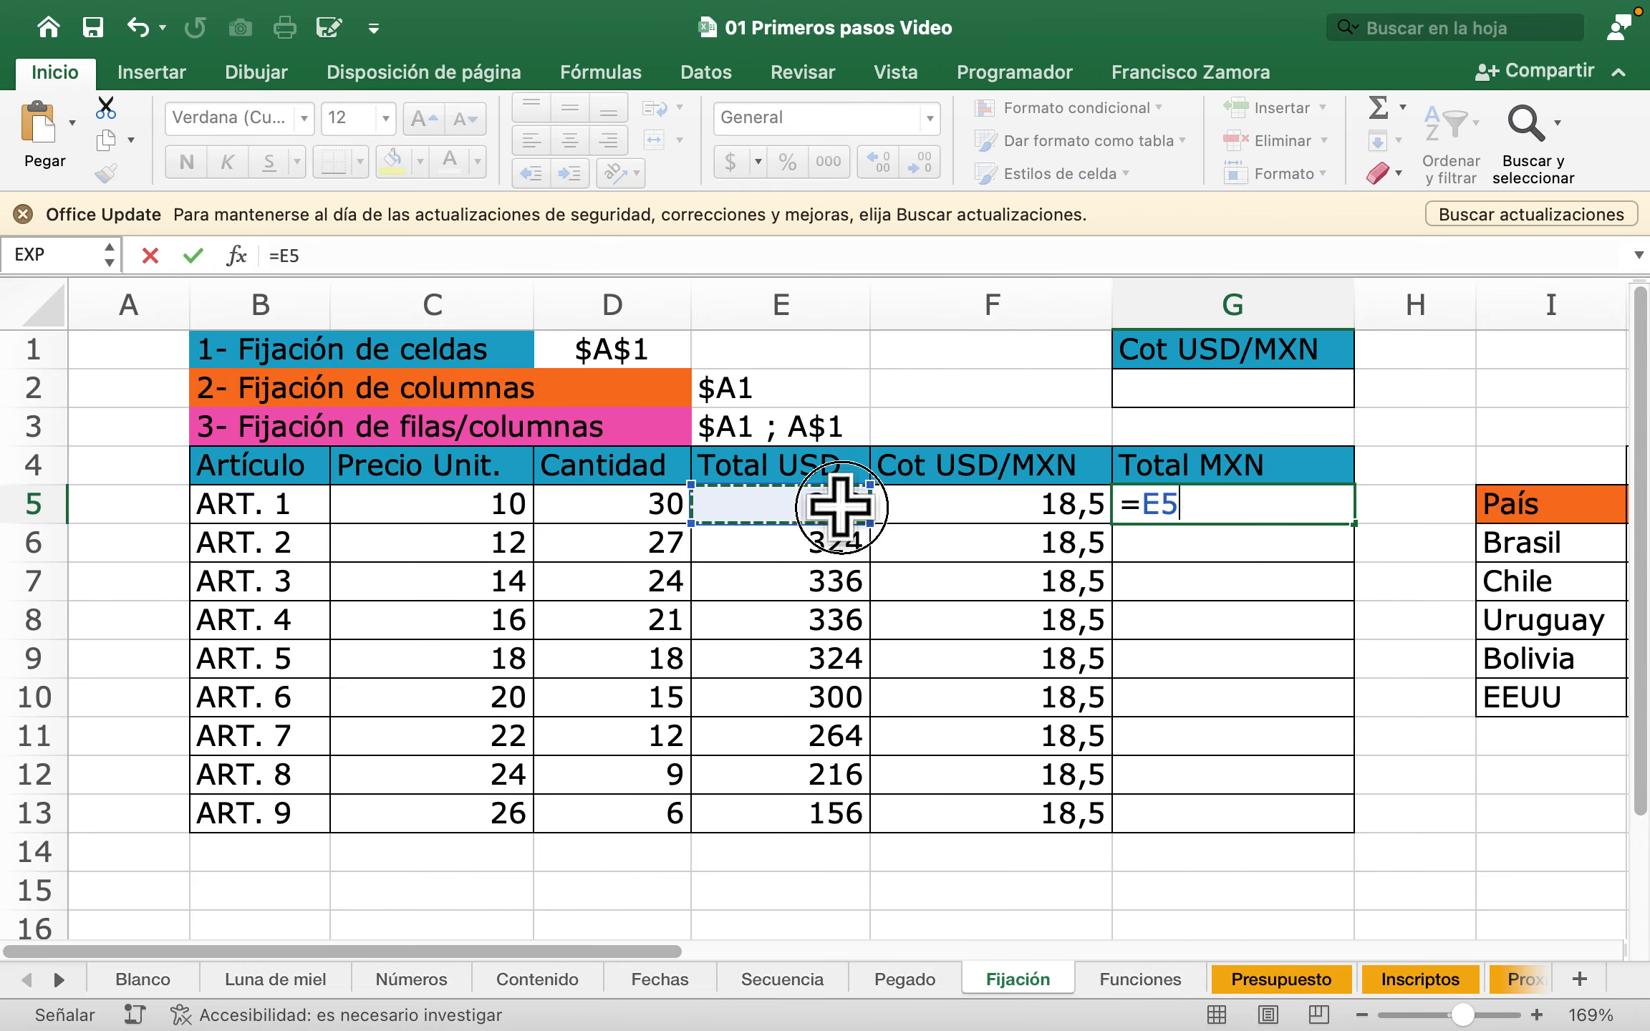
{"action": "type", "text": "*"}
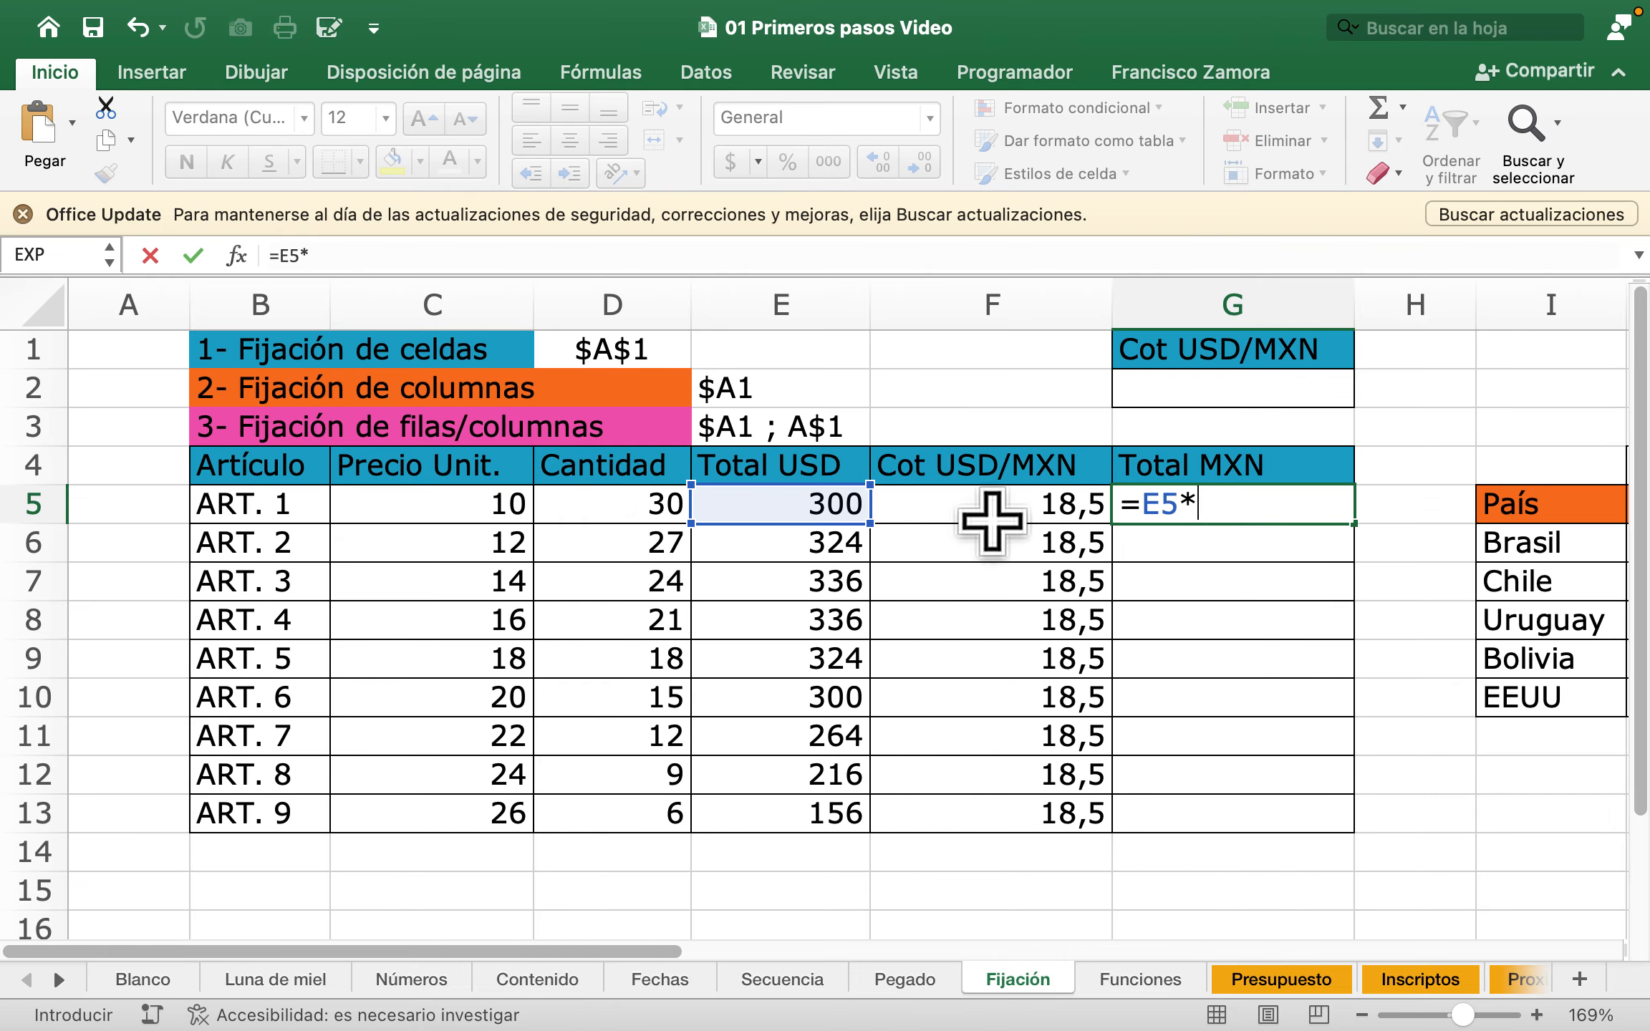
{"action": "left_click", "coordinate": [1017, 506]}
{"action": "key", "text": "Return"}
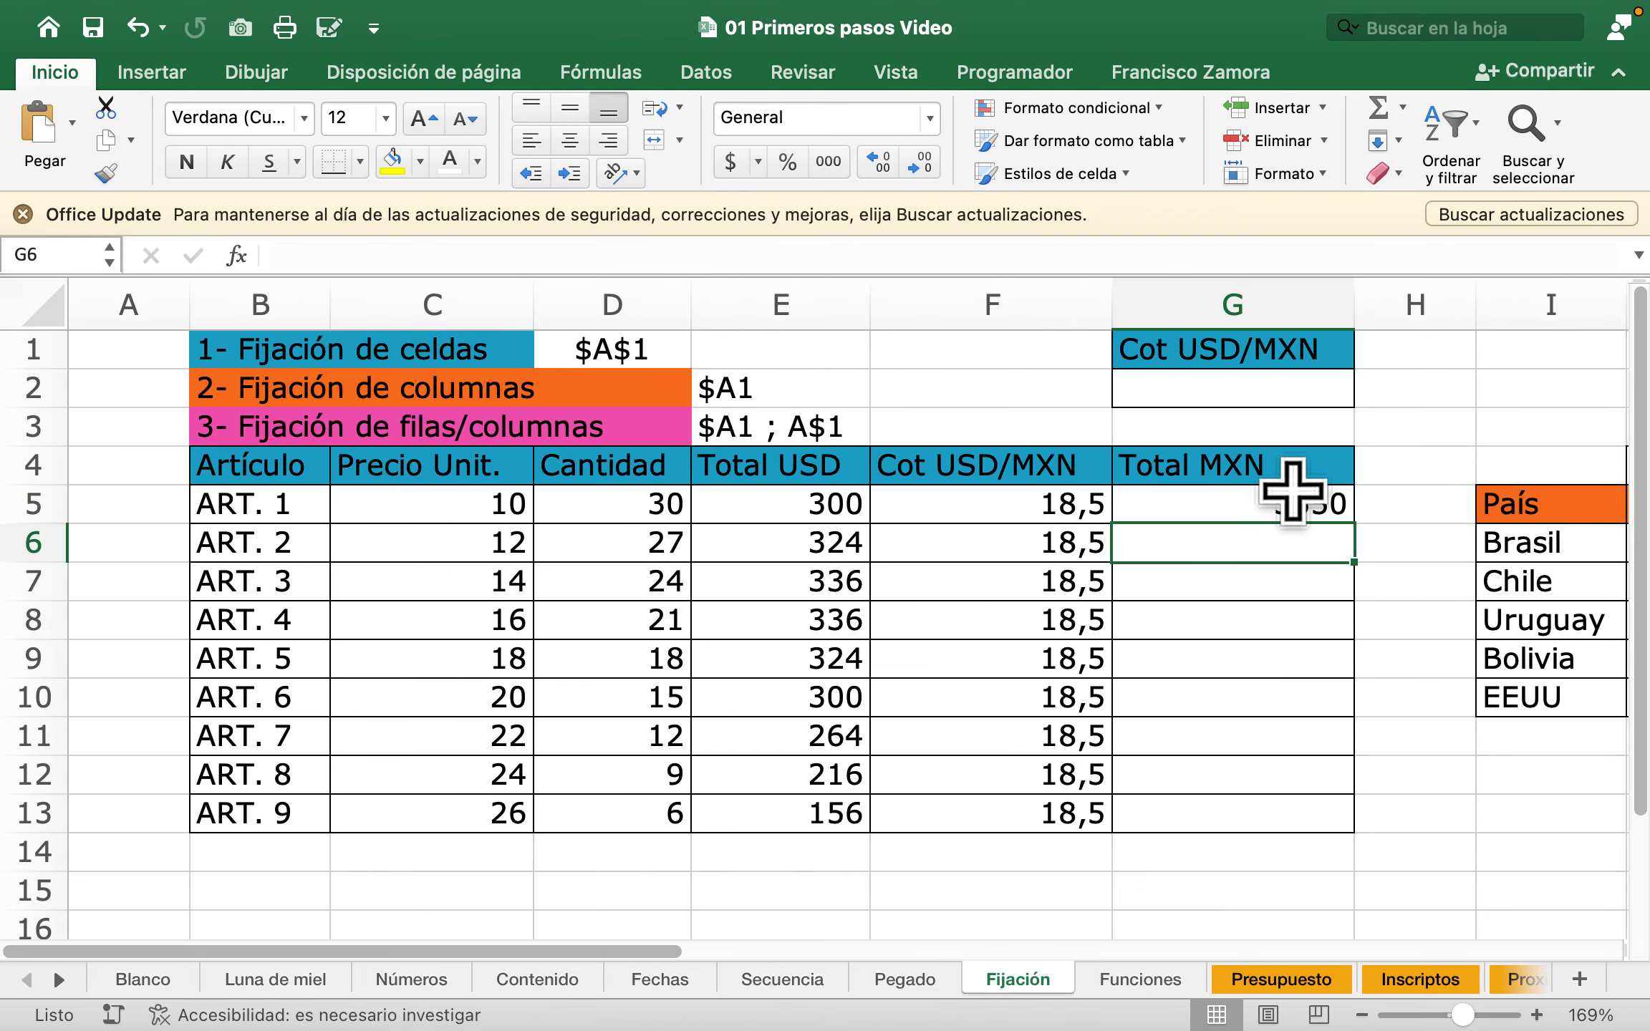
Step: Review the G5 formula with its source cells E5 and F5, and fill it down to G13
{"action": "left_click", "coordinate": [1286, 462]}
{"action": "left_click", "coordinate": [1285, 498]}
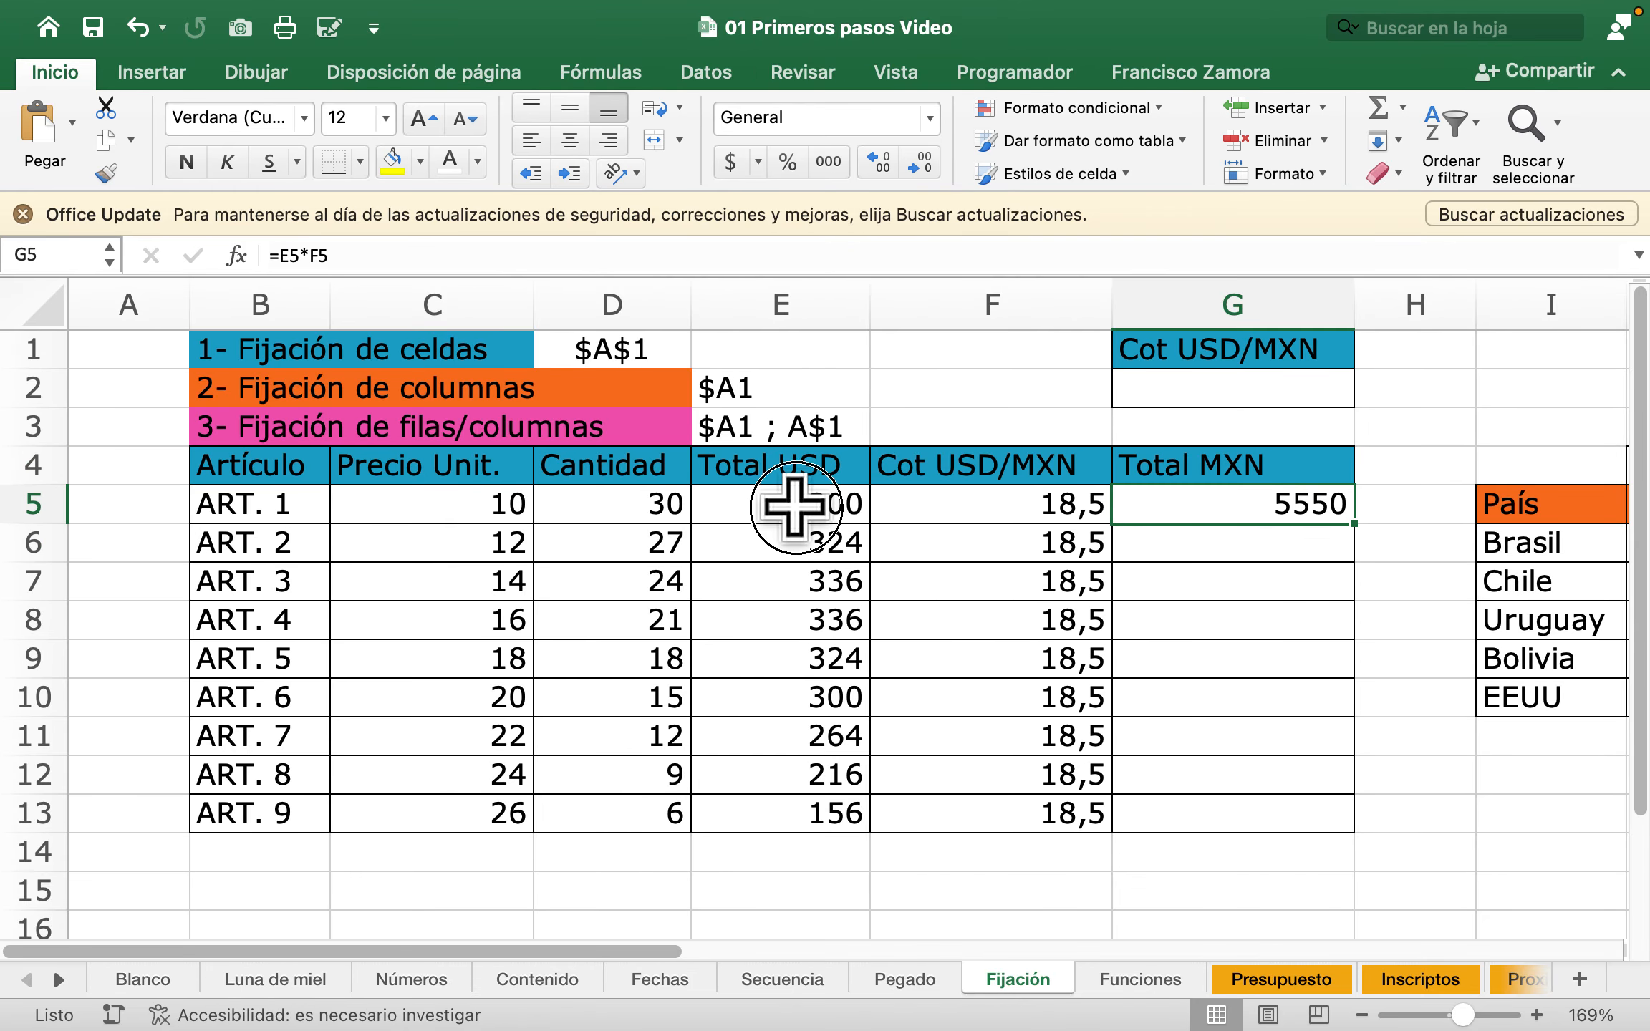
{"action": "left_click", "coordinate": [792, 512]}
{"action": "left_click", "coordinate": [1042, 512]}
{"action": "left_click", "coordinate": [1250, 505]}
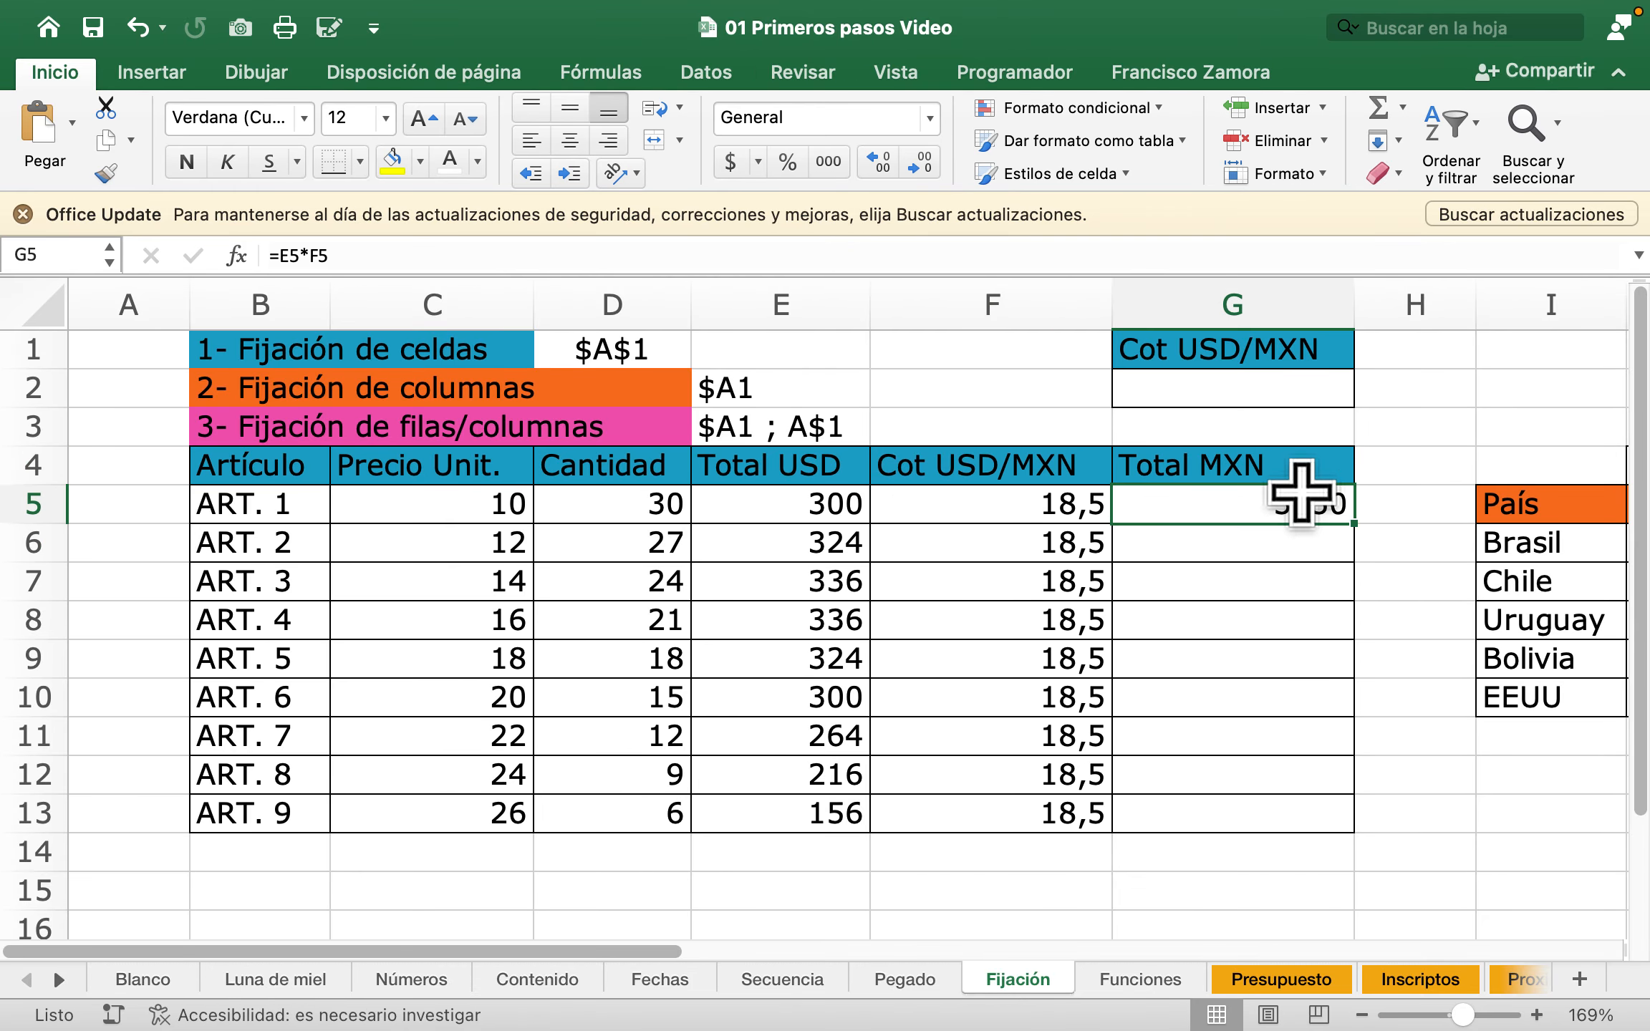
{"action": "double_click", "coordinate": [1354, 524]}
Step: Inspect the cell references in the Total MXN formulas from G5 to G10
{"action": "double_click", "coordinate": [1228, 501]}
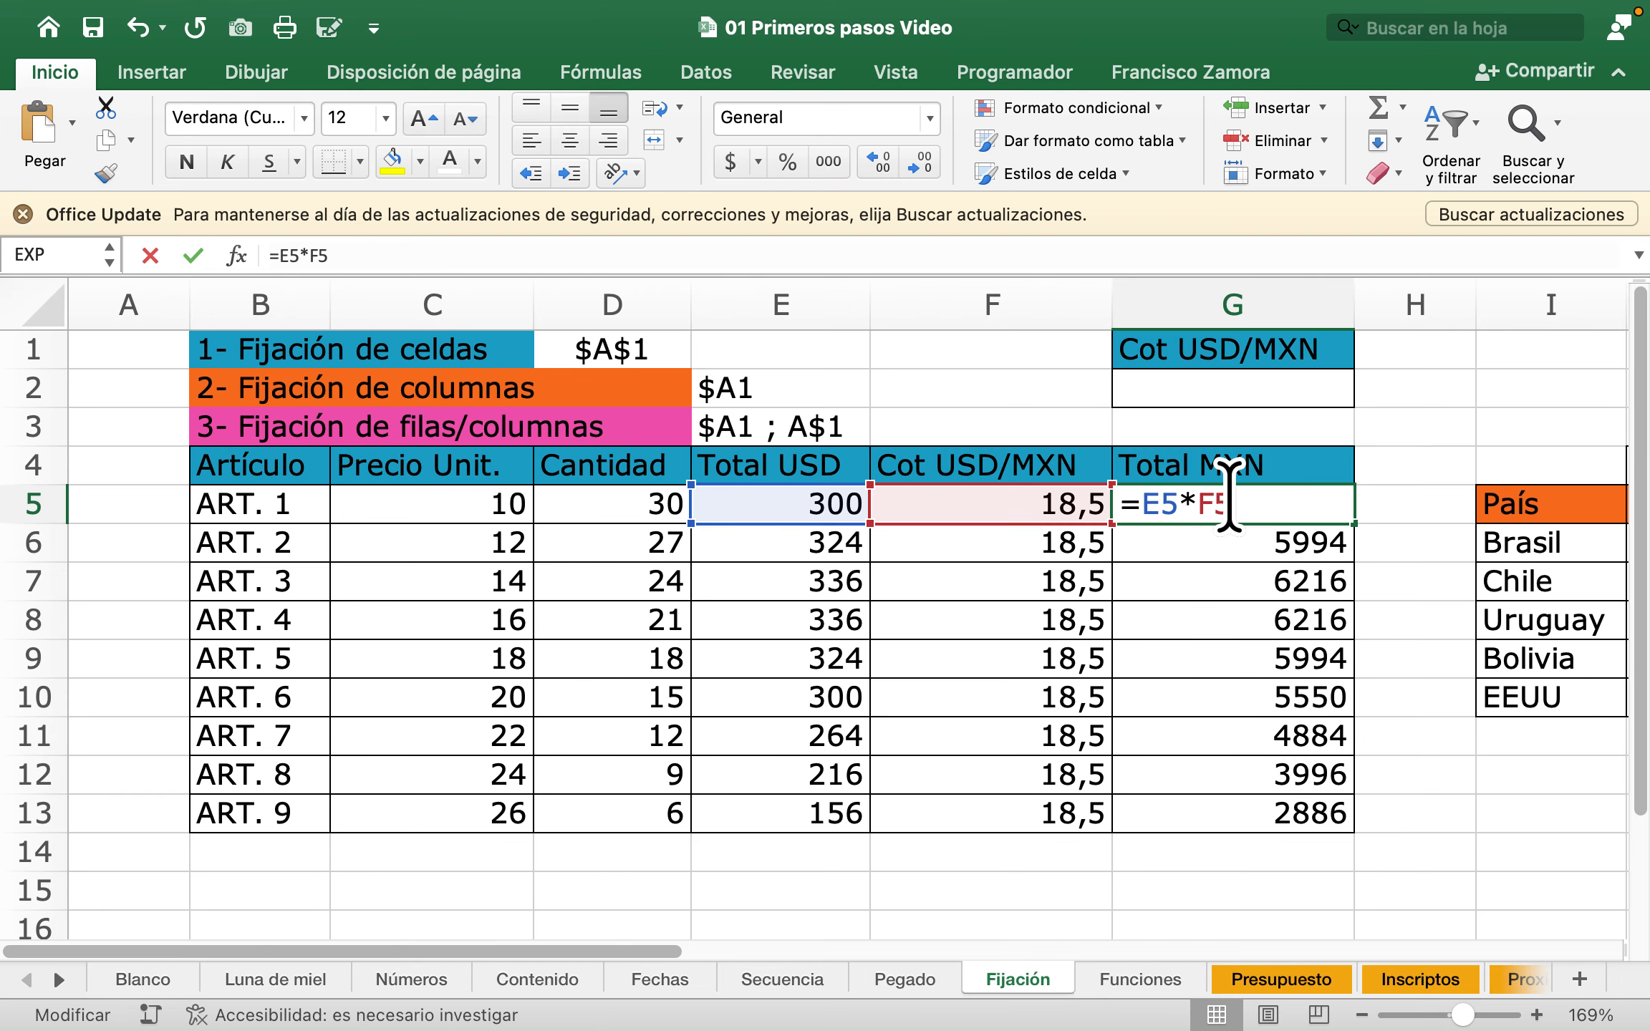
{"action": "double_click", "coordinate": [1232, 549]}
{"action": "double_click", "coordinate": [1245, 586]}
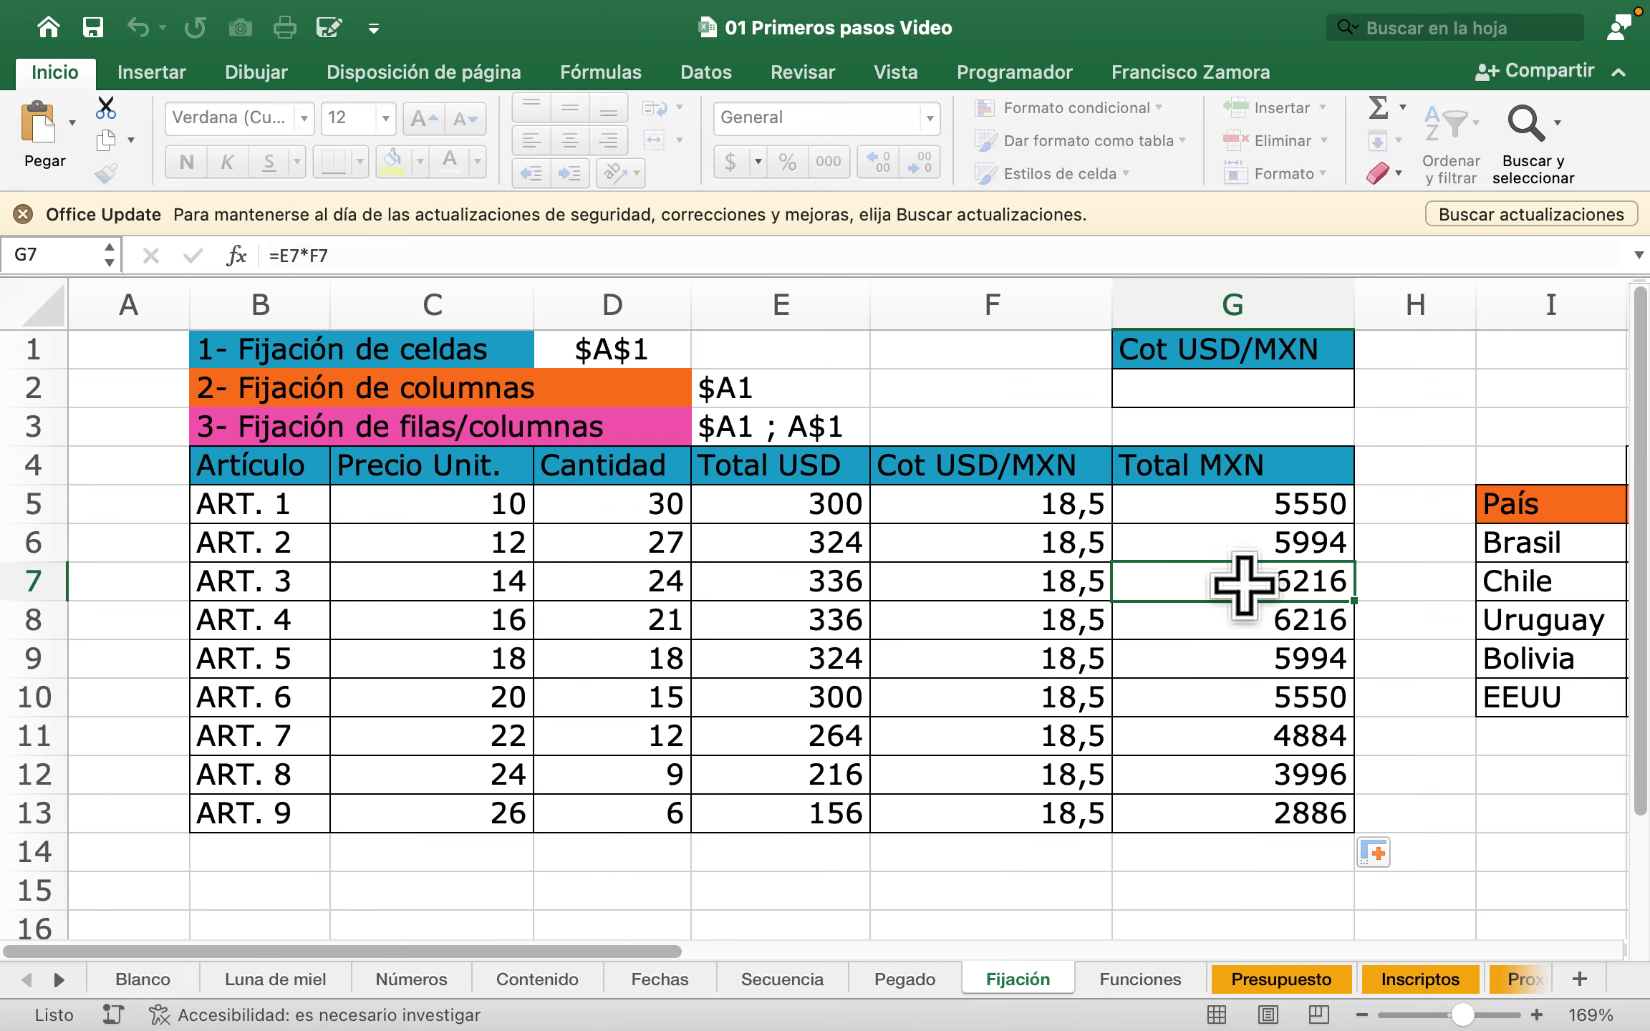
{"action": "double_click", "coordinate": [1179, 625]}
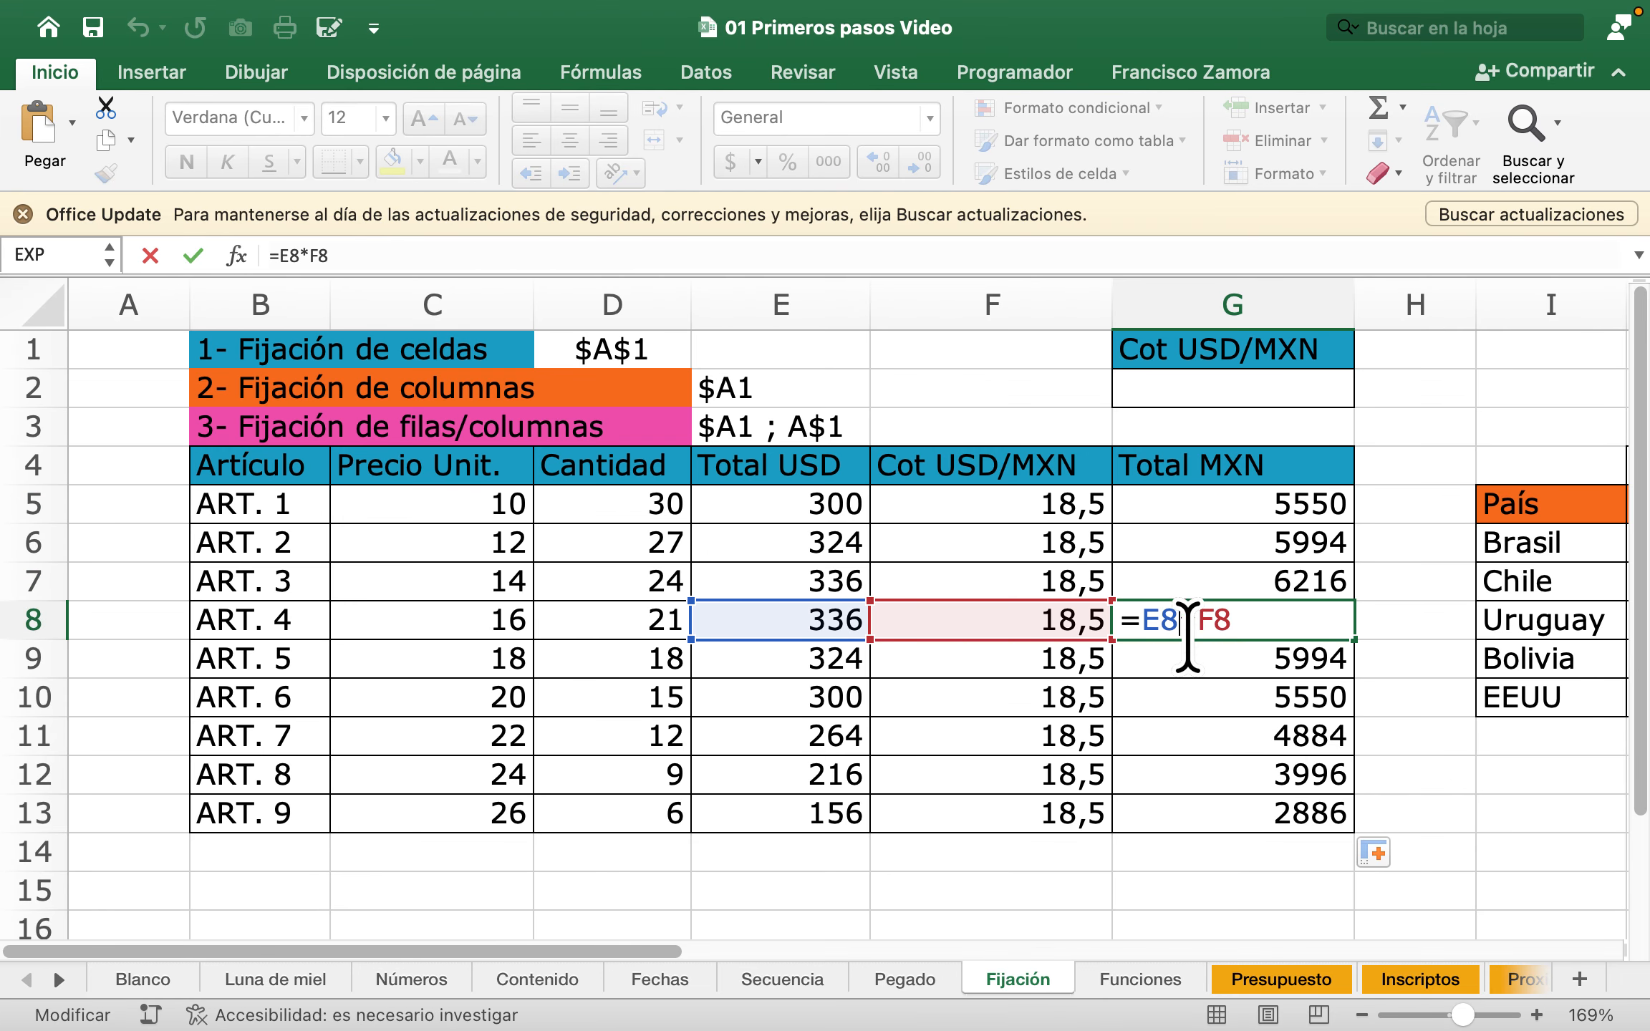
{"action": "left_click", "coordinate": [1233, 657]}
{"action": "double_click", "coordinate": [1233, 657]}
{"action": "left_click", "coordinate": [1222, 696]}
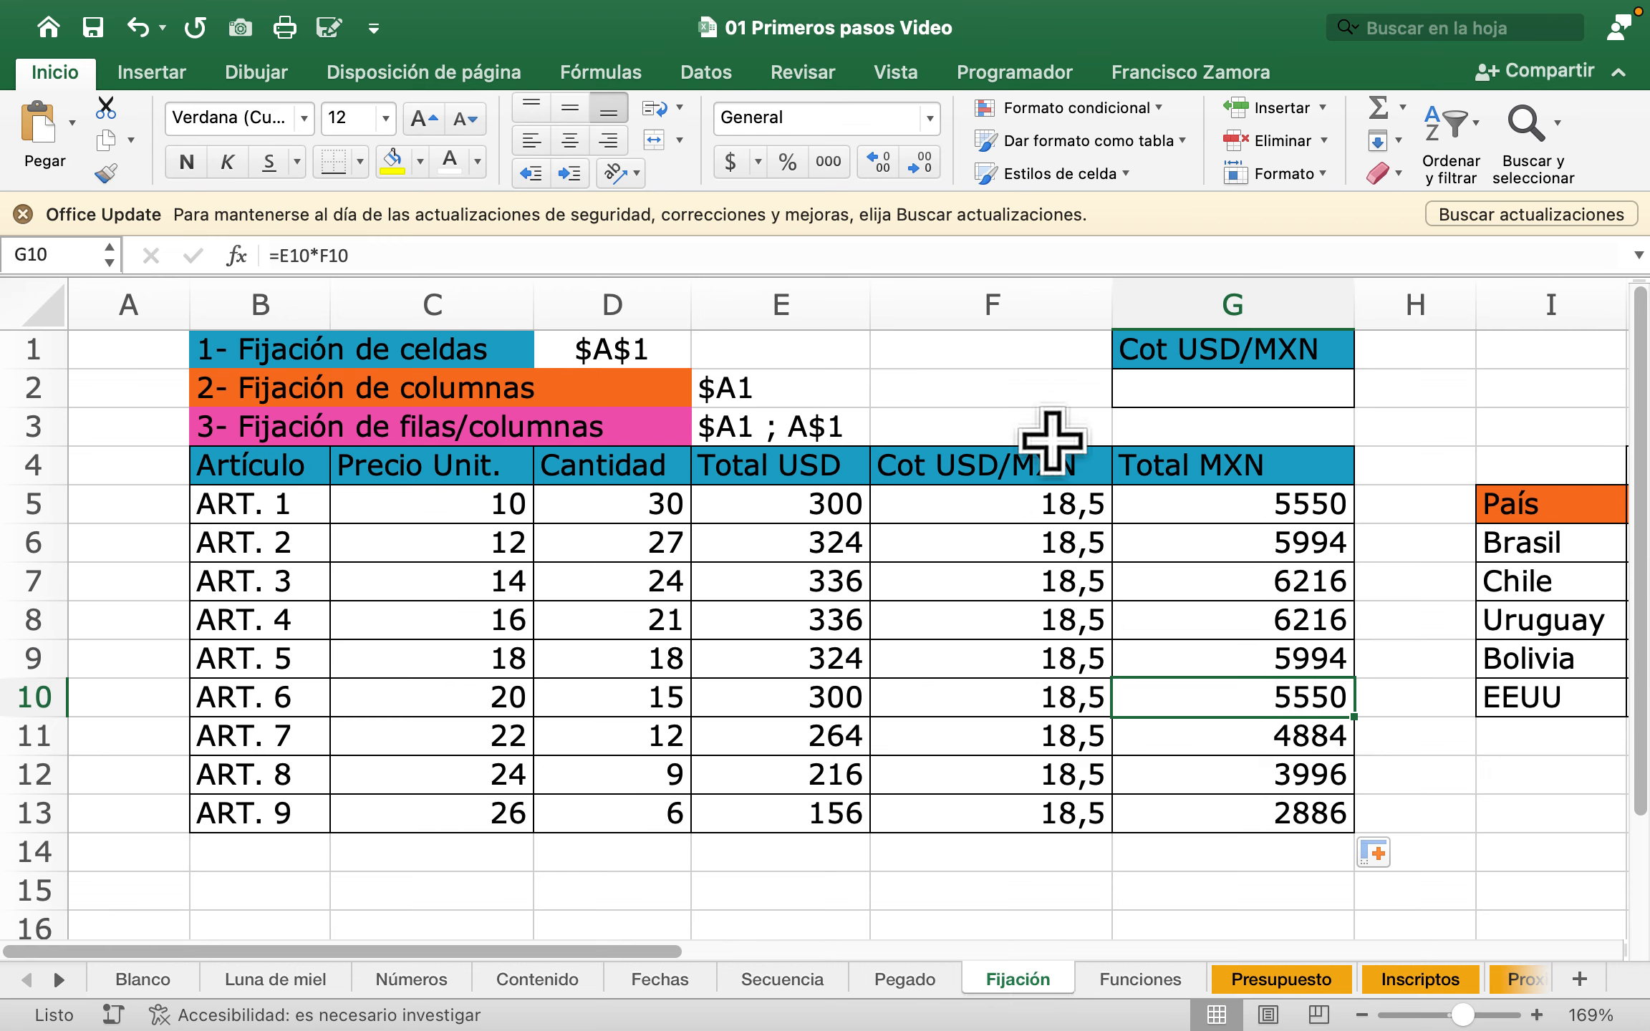
Step: Delete the whole column F holding the repeated Cot USD/MXN rates
{"action": "left_click", "coordinate": [1013, 306]}
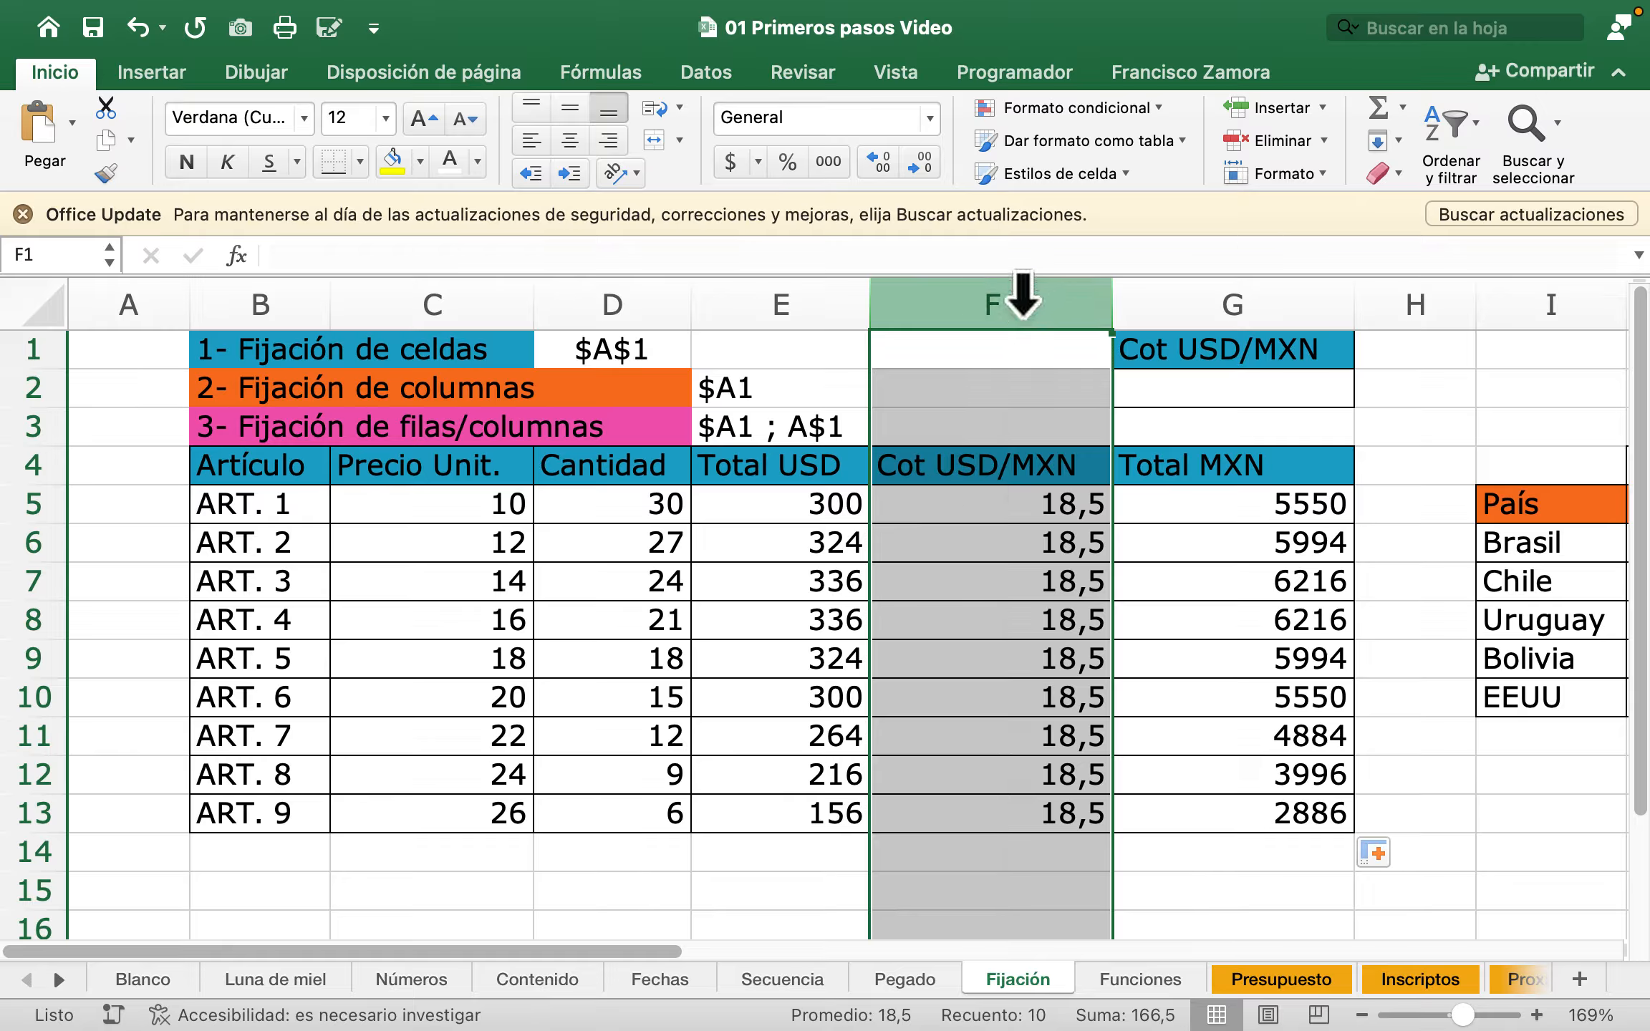
{"action": "right_click", "coordinate": [1022, 293]}
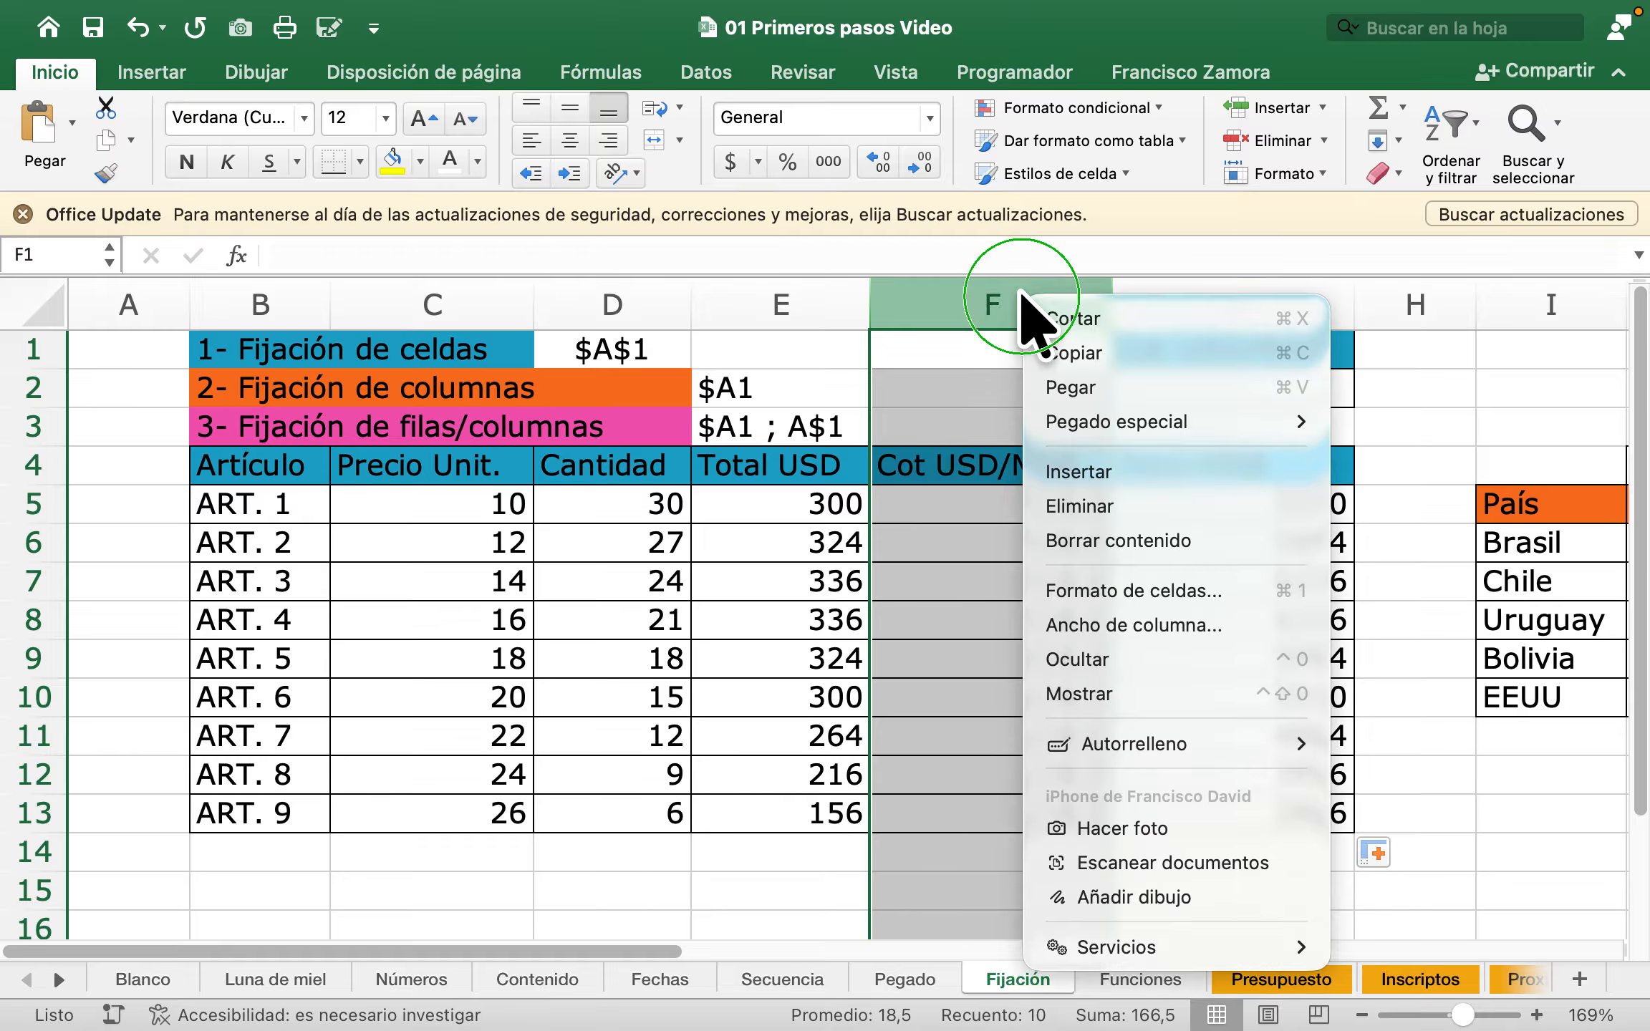
{"action": "left_click", "coordinate": [1121, 505]}
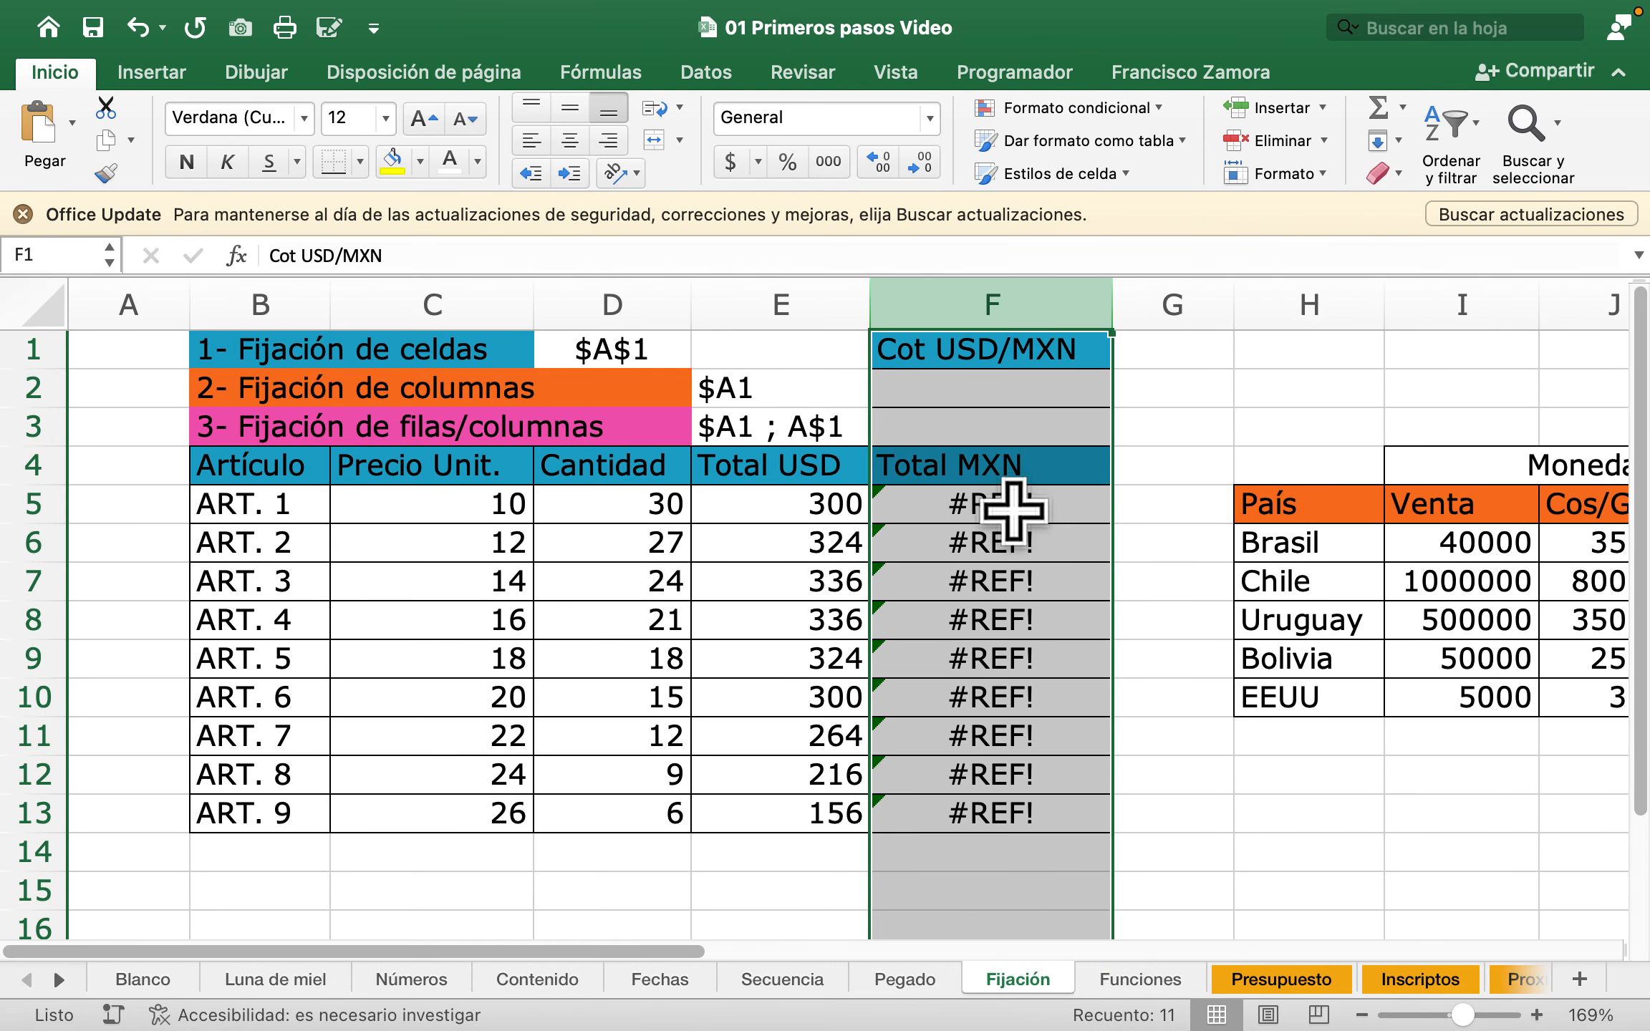
Step: Inspect the Total MXN formula in F5 and clear the contents of F5:F13
{"action": "double_click", "coordinate": [1022, 503]}
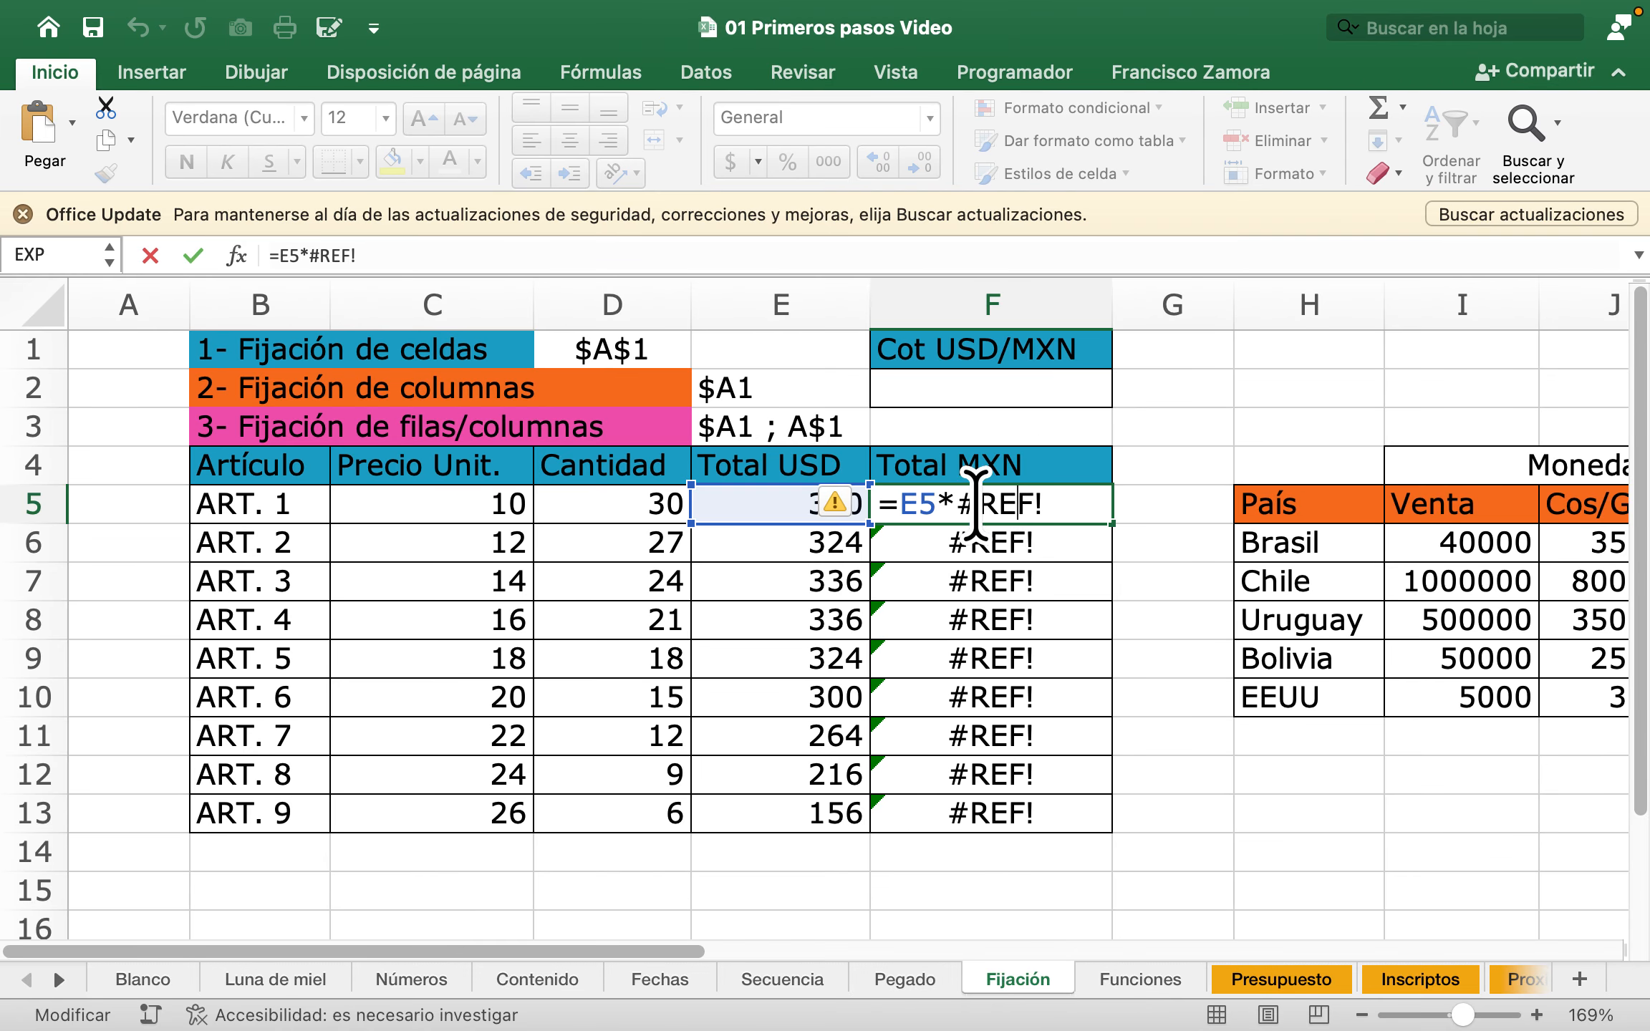
{"action": "key", "text": "Escape"}
{"action": "left_click_drag", "start_coordinate": [998, 512], "coordinate": [993, 824]}
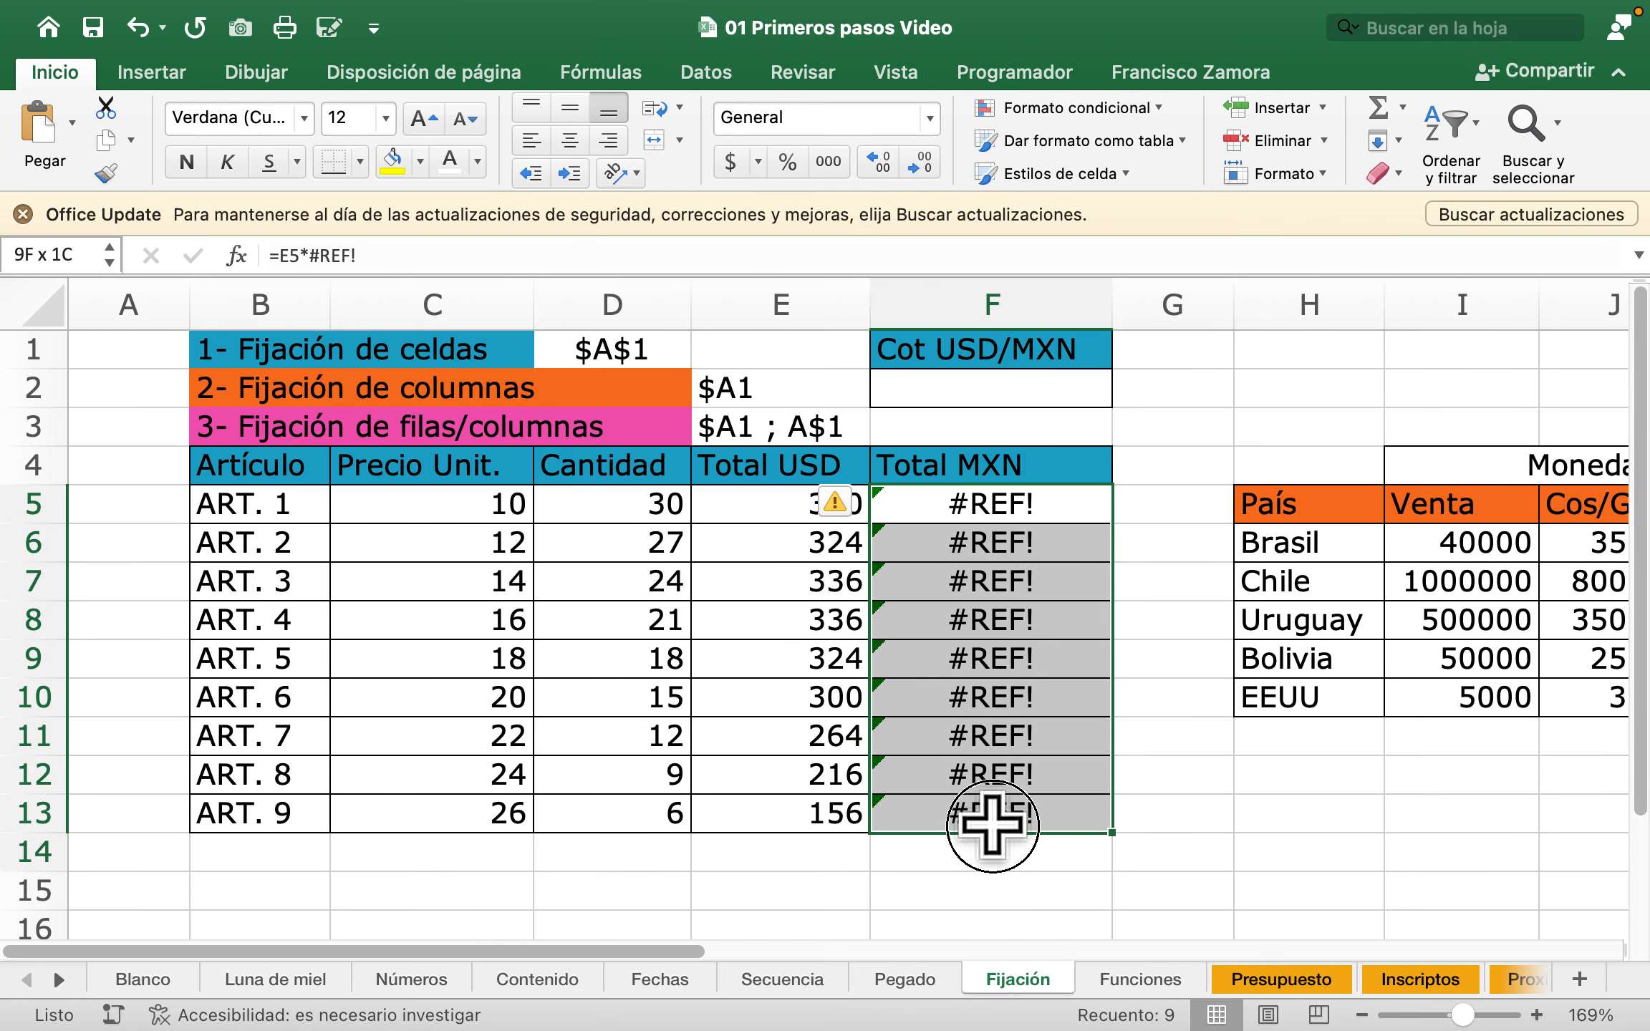
{"action": "key", "text": "Delete"}
Step: Enter the exchange rate 18,5 in F2 under the Cot USD/MXN heading
{"action": "left_click", "coordinate": [989, 401]}
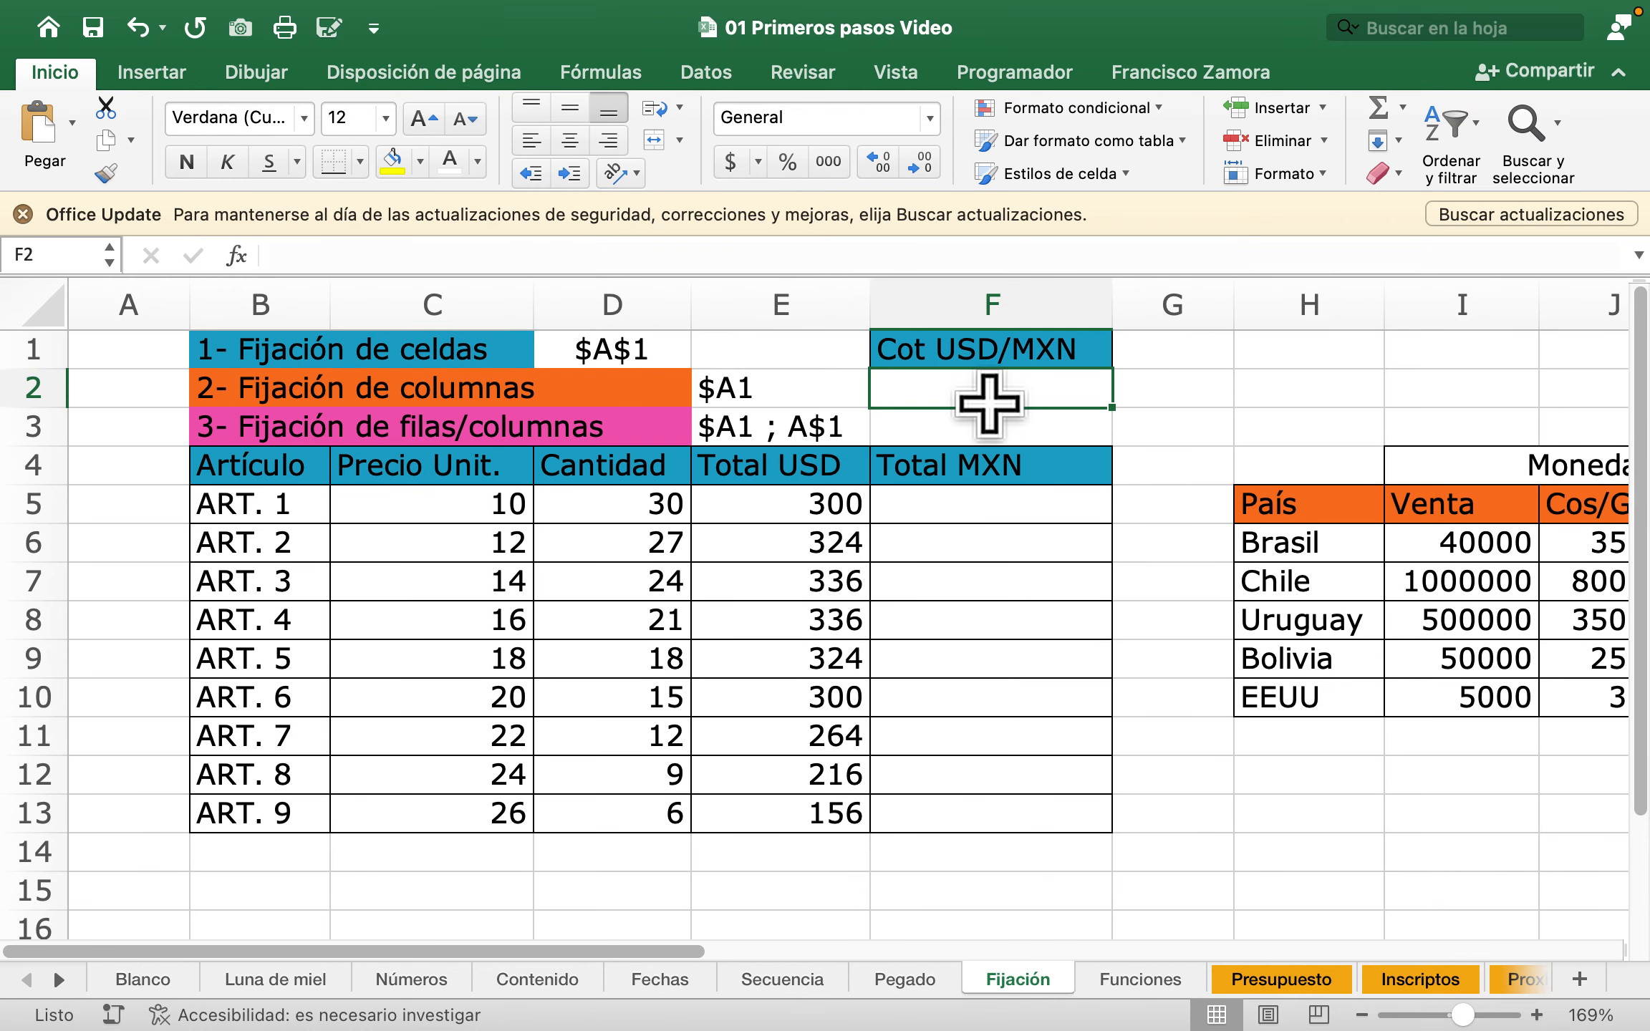
{"action": "type", "text": "18,5"}
{"action": "key", "text": "Return"}
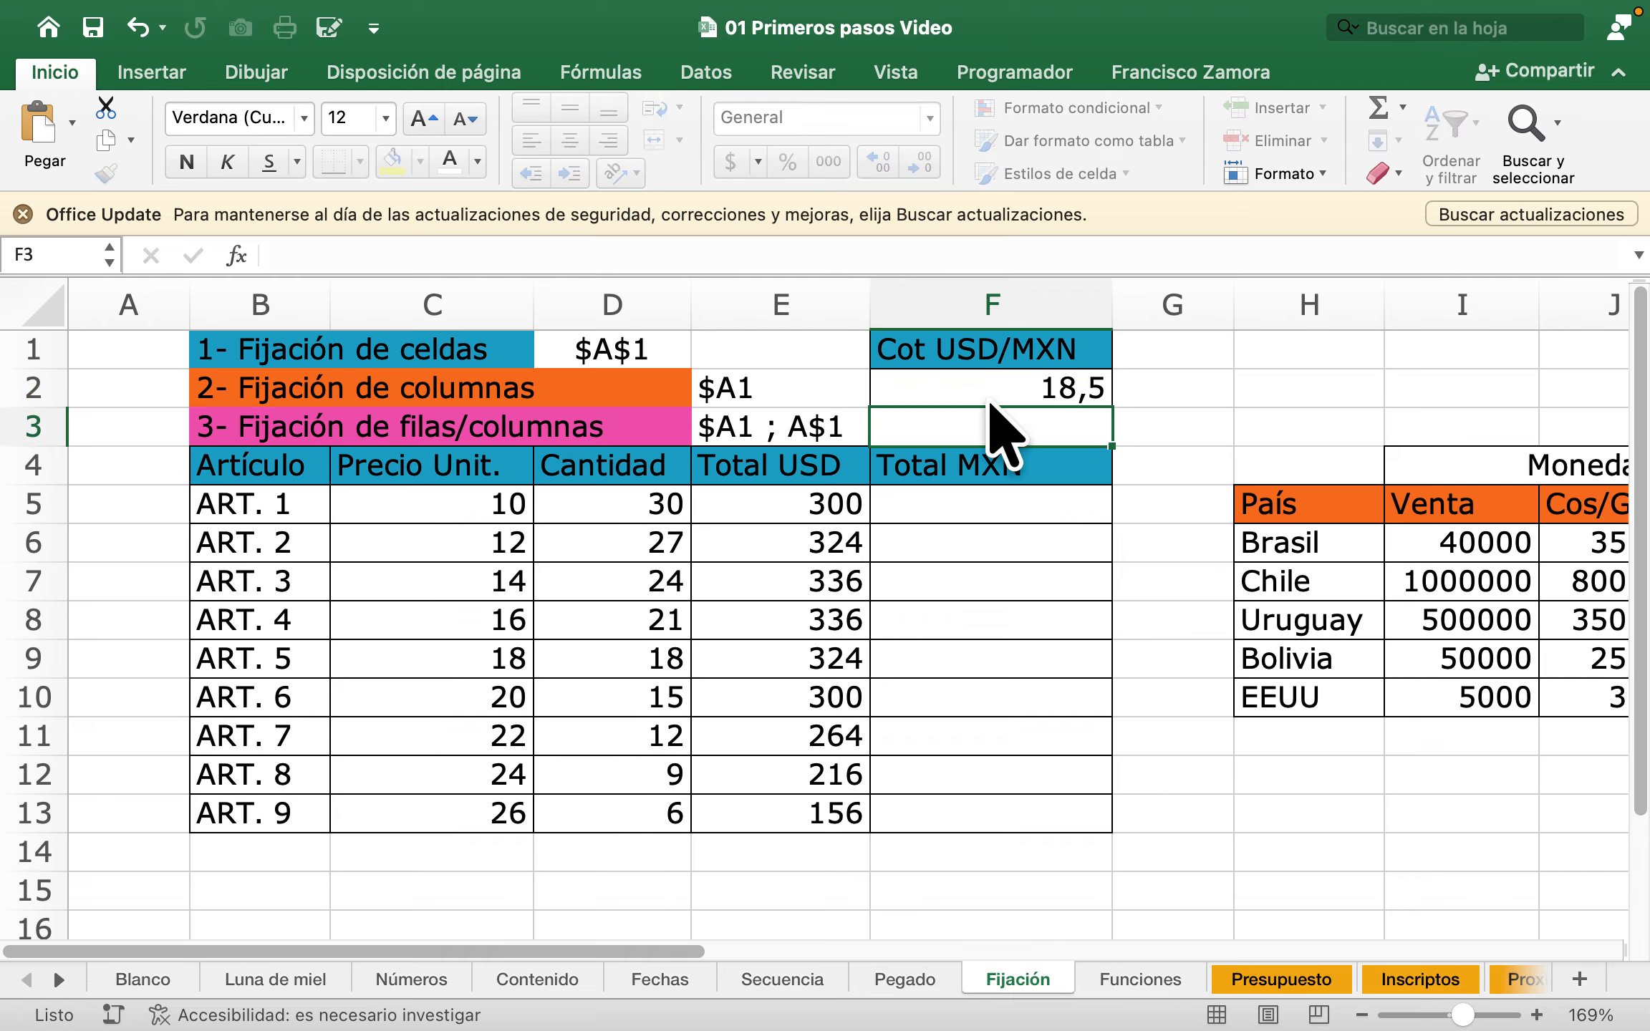
Step: Enter =E5*F2 in F5 under Total MXN and fill the formula down to F13
{"action": "left_click", "coordinate": [1016, 509]}
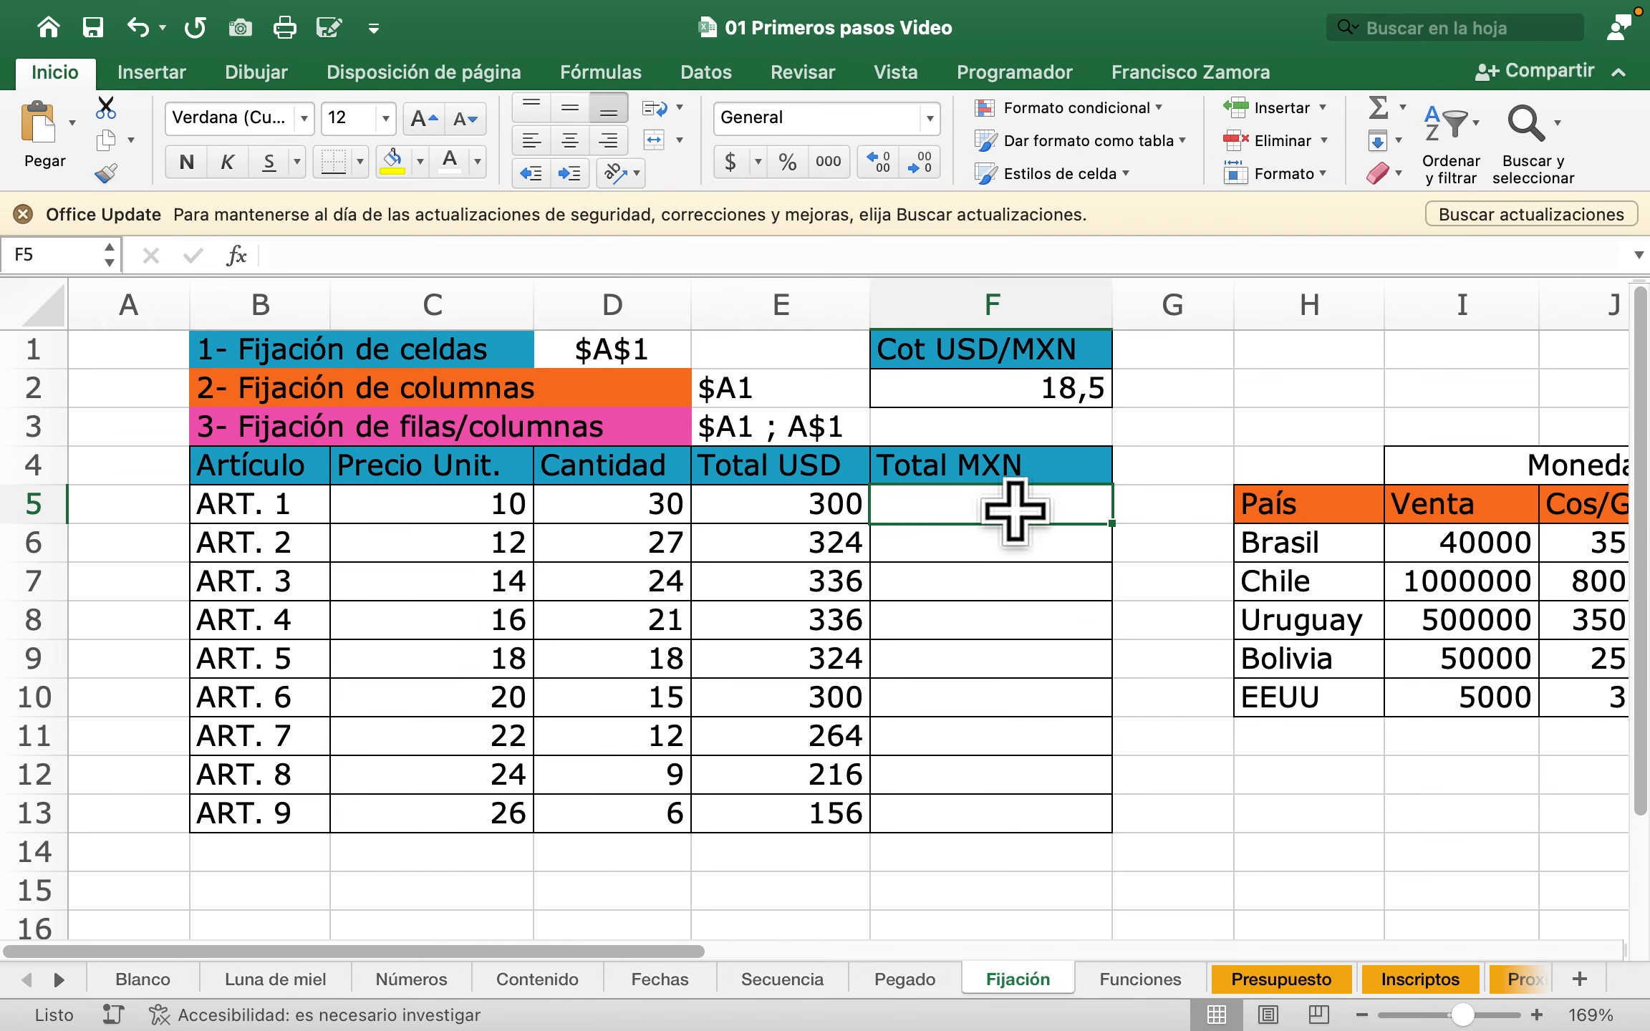
{"action": "type", "text": "="}
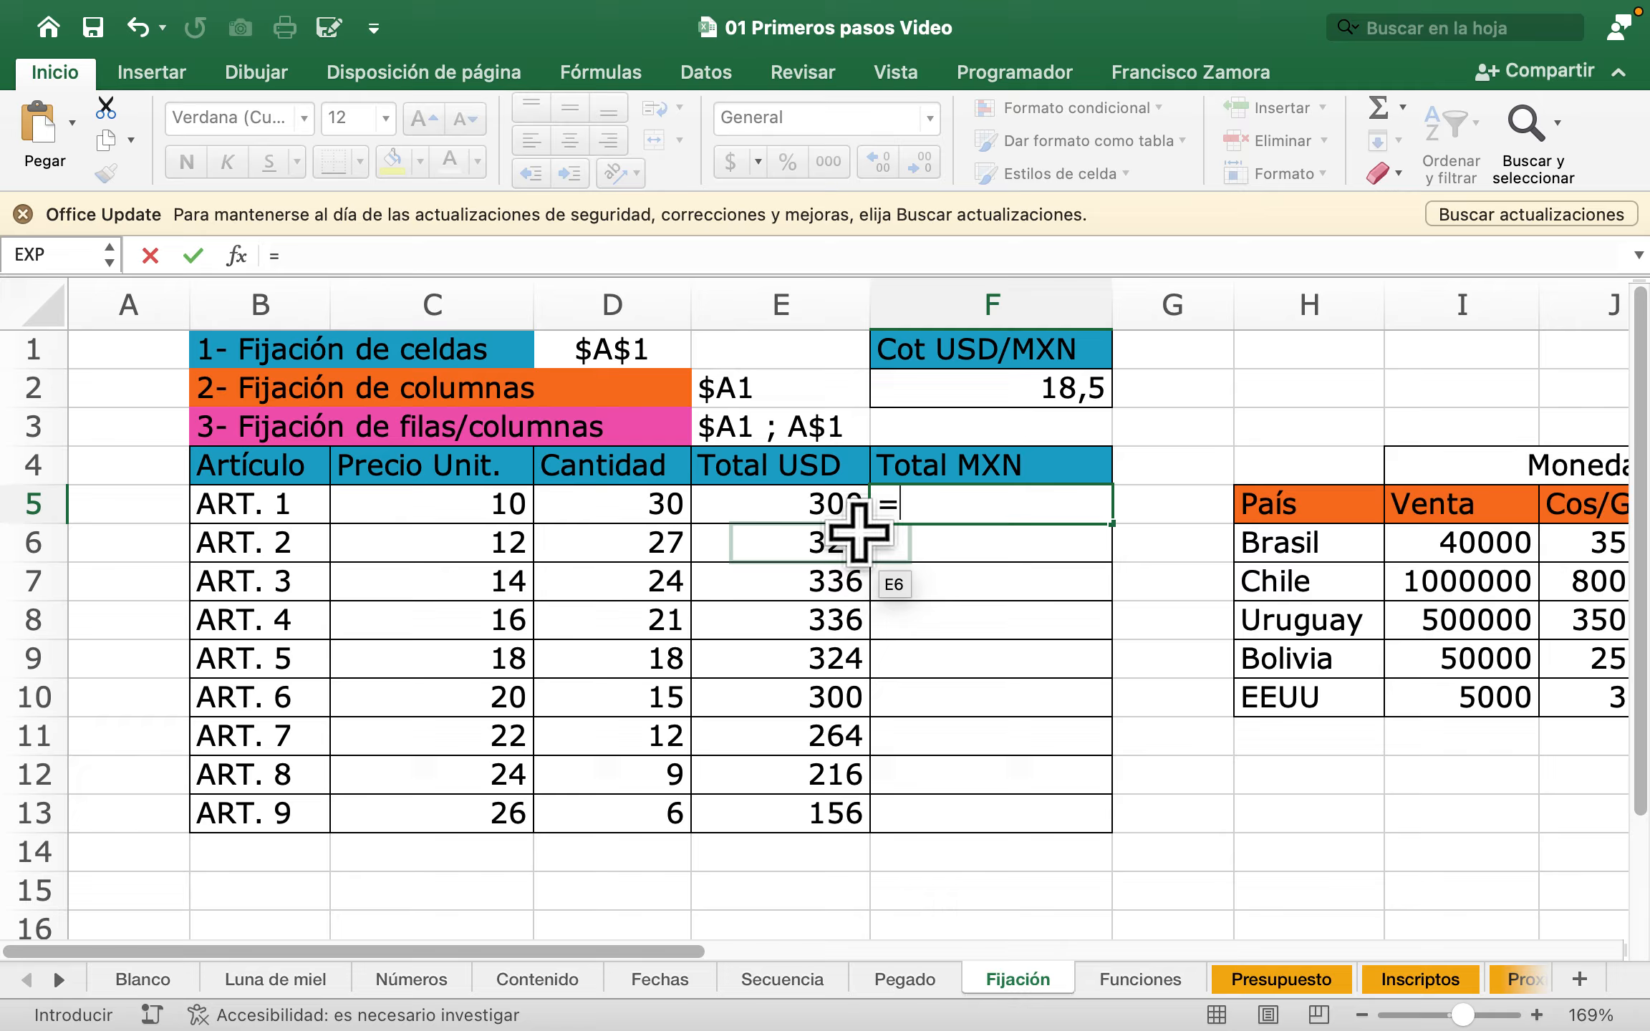
{"action": "left_click", "coordinate": [831, 510]}
{"action": "type", "text": "*"}
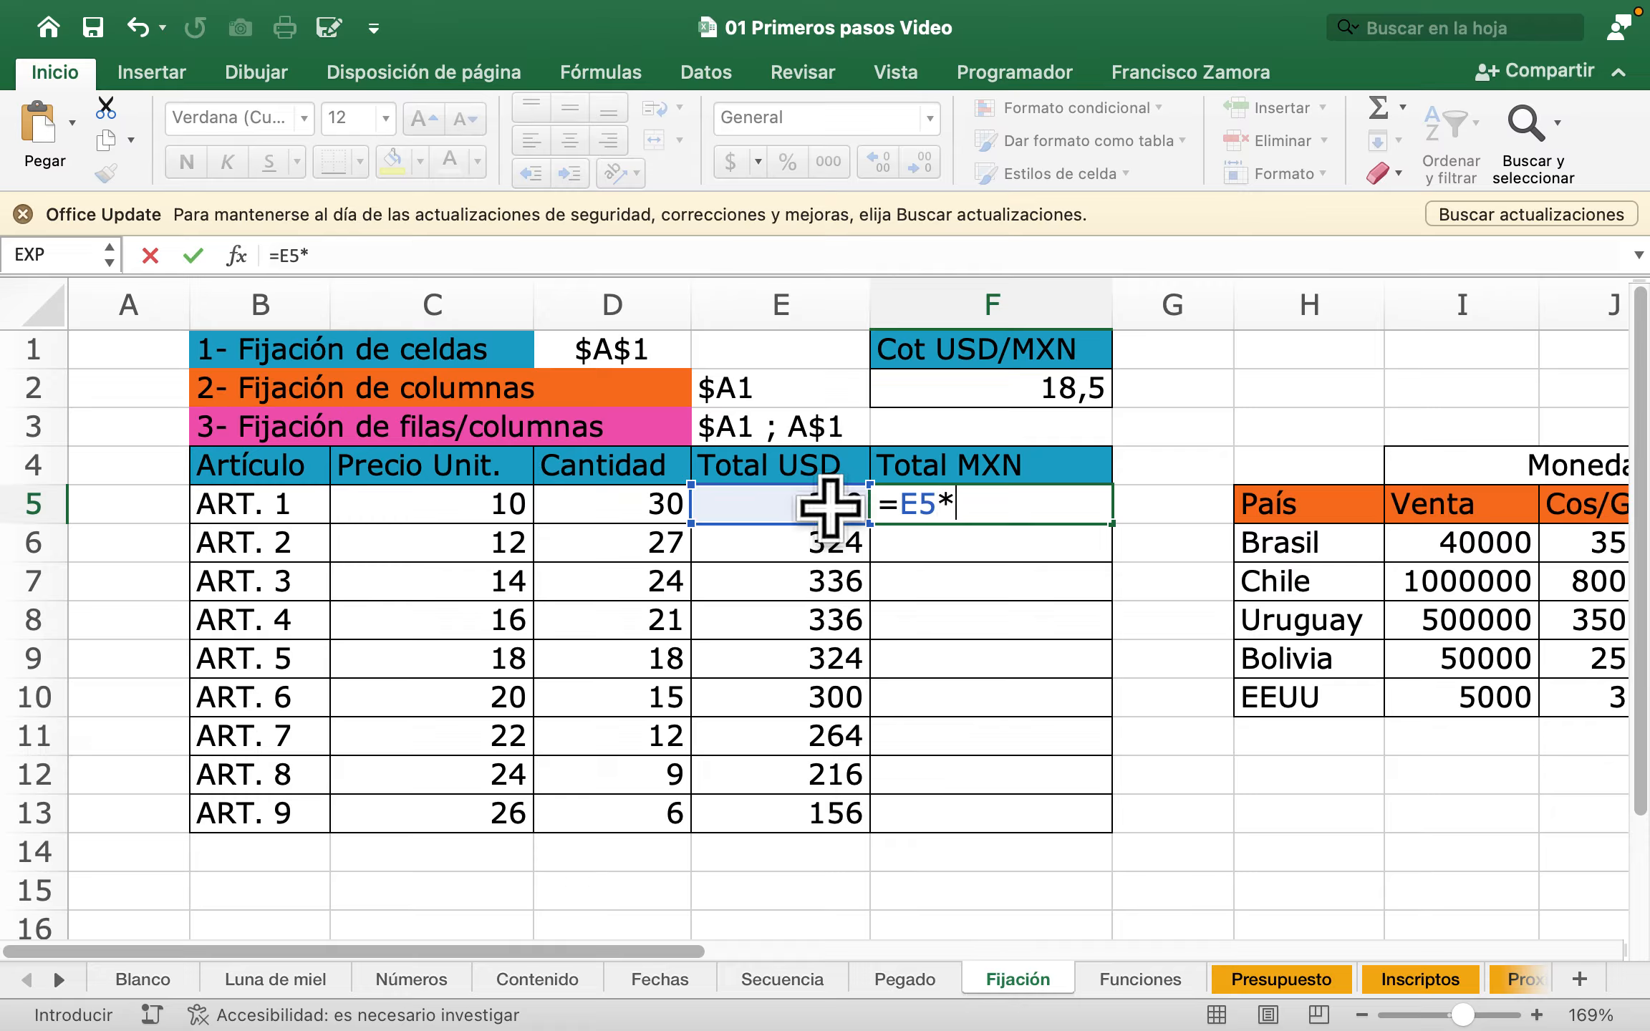
{"action": "left_click", "coordinate": [949, 391]}
{"action": "key", "text": "Return"}
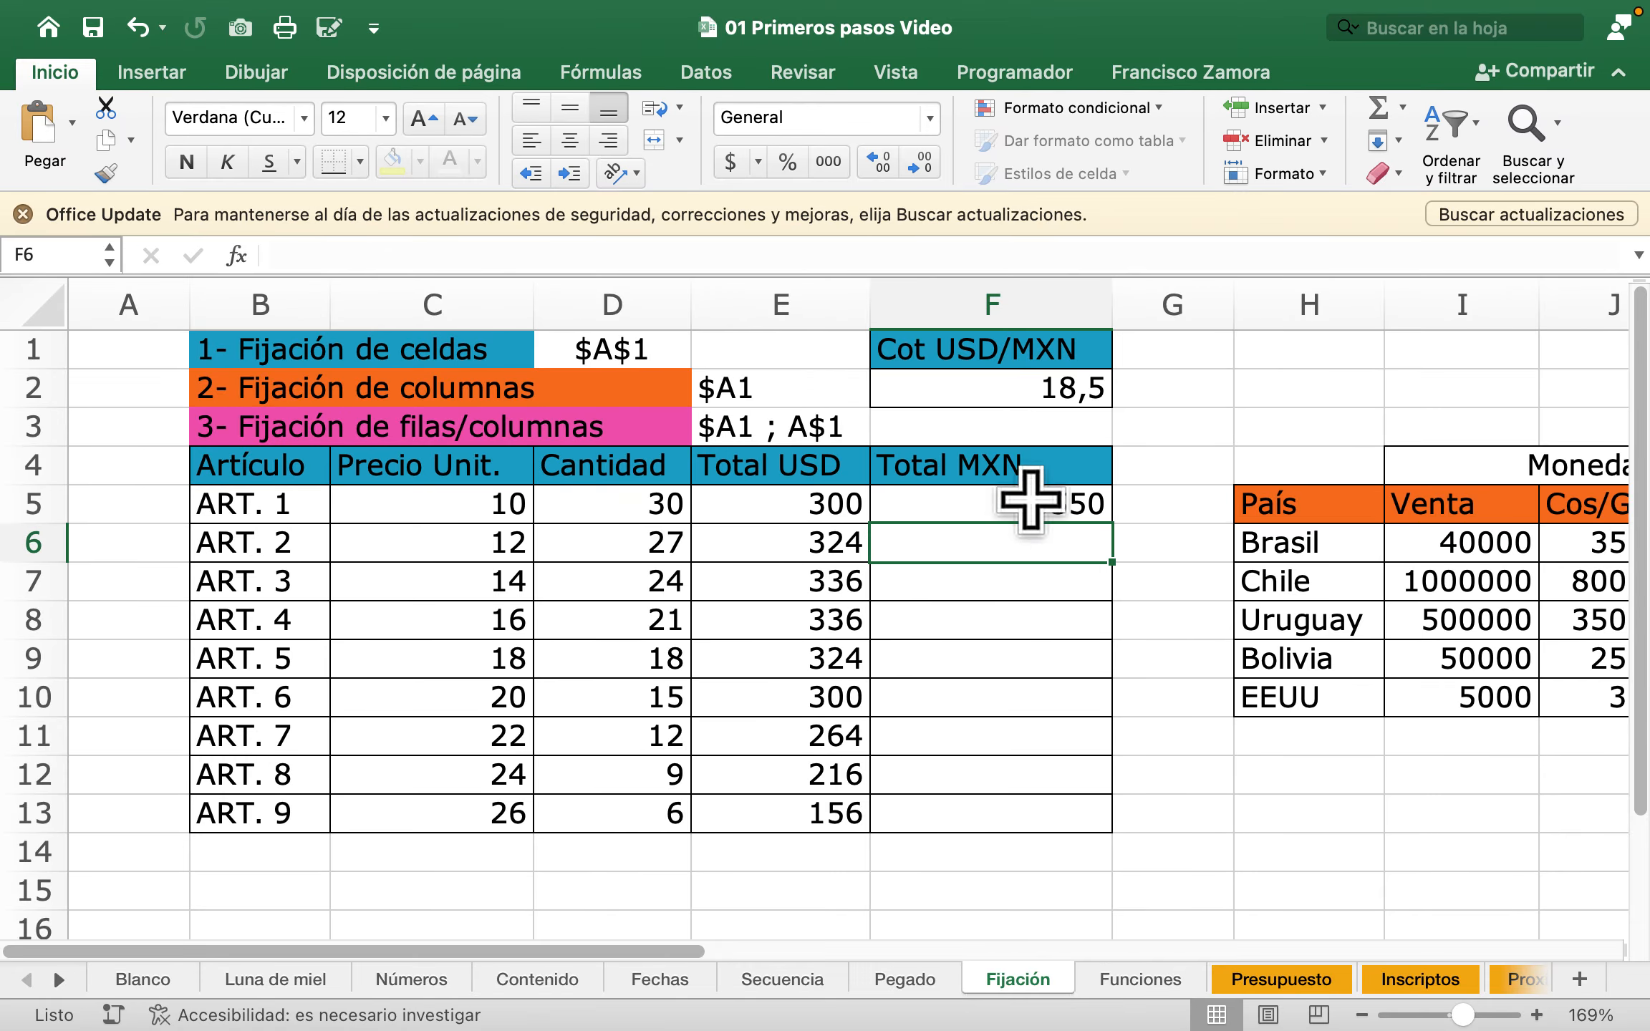
{"action": "left_click", "coordinate": [1096, 517]}
{"action": "double_click", "coordinate": [1111, 523]}
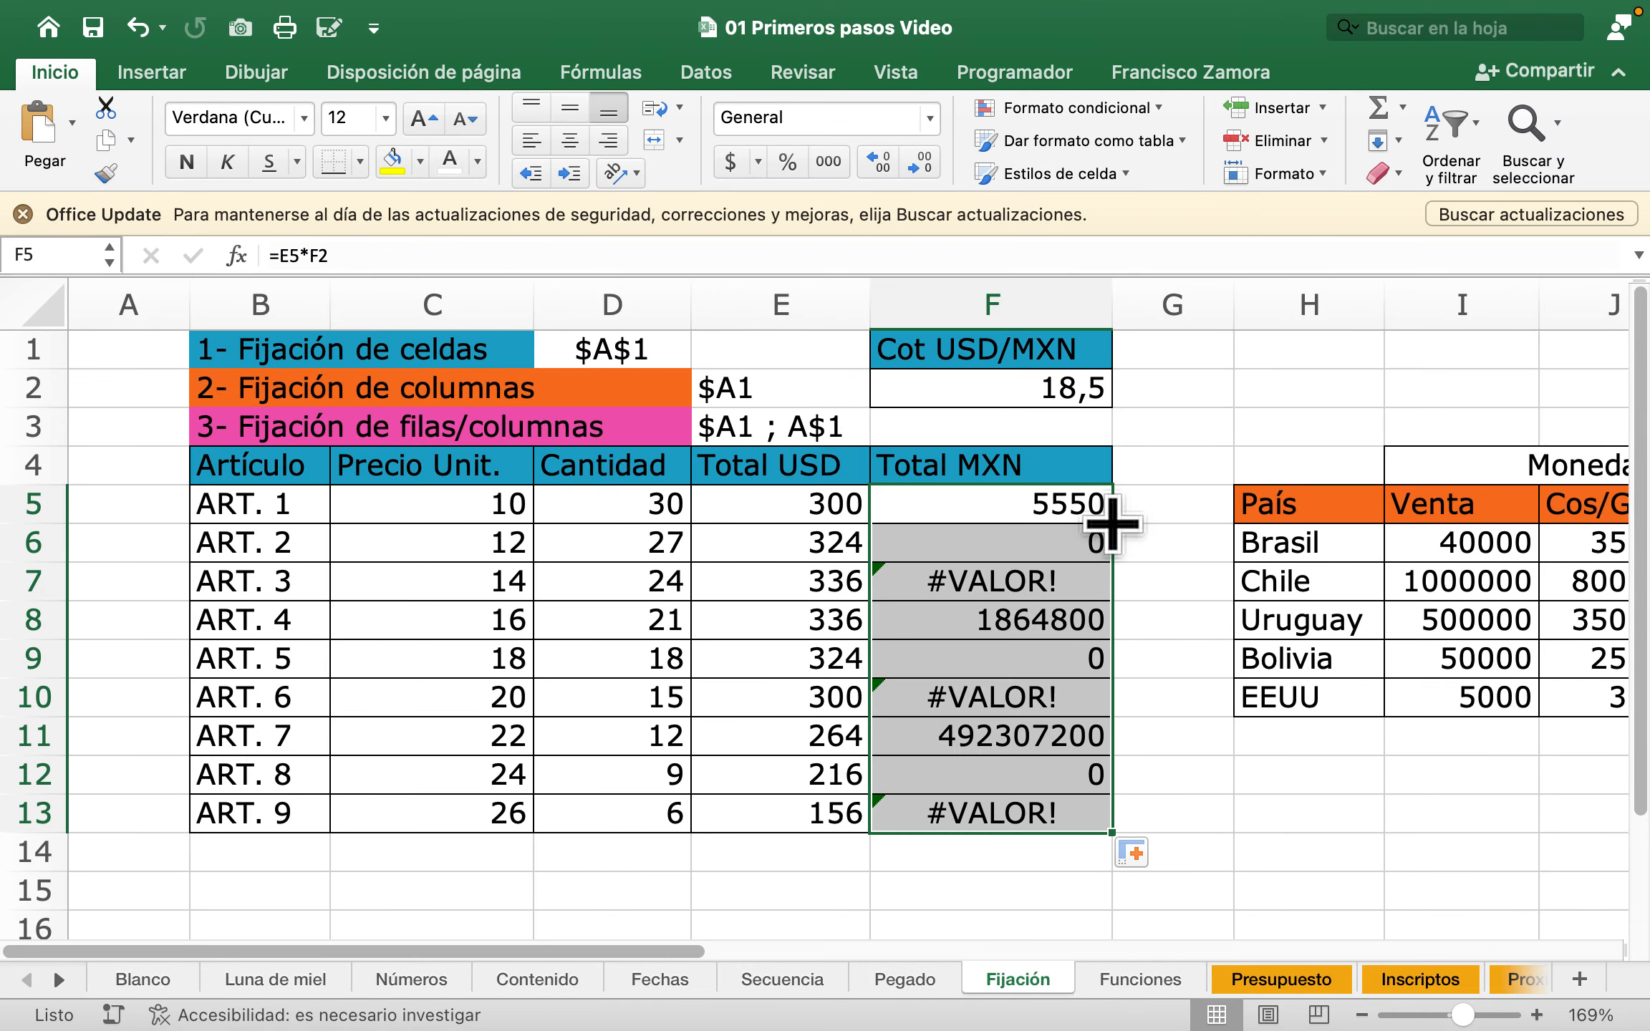
Step: Inspect the cell references in the Total MXN formulas from F5 to F9
{"action": "left_click", "coordinate": [1068, 508]}
{"action": "double_click", "coordinate": [1058, 508]}
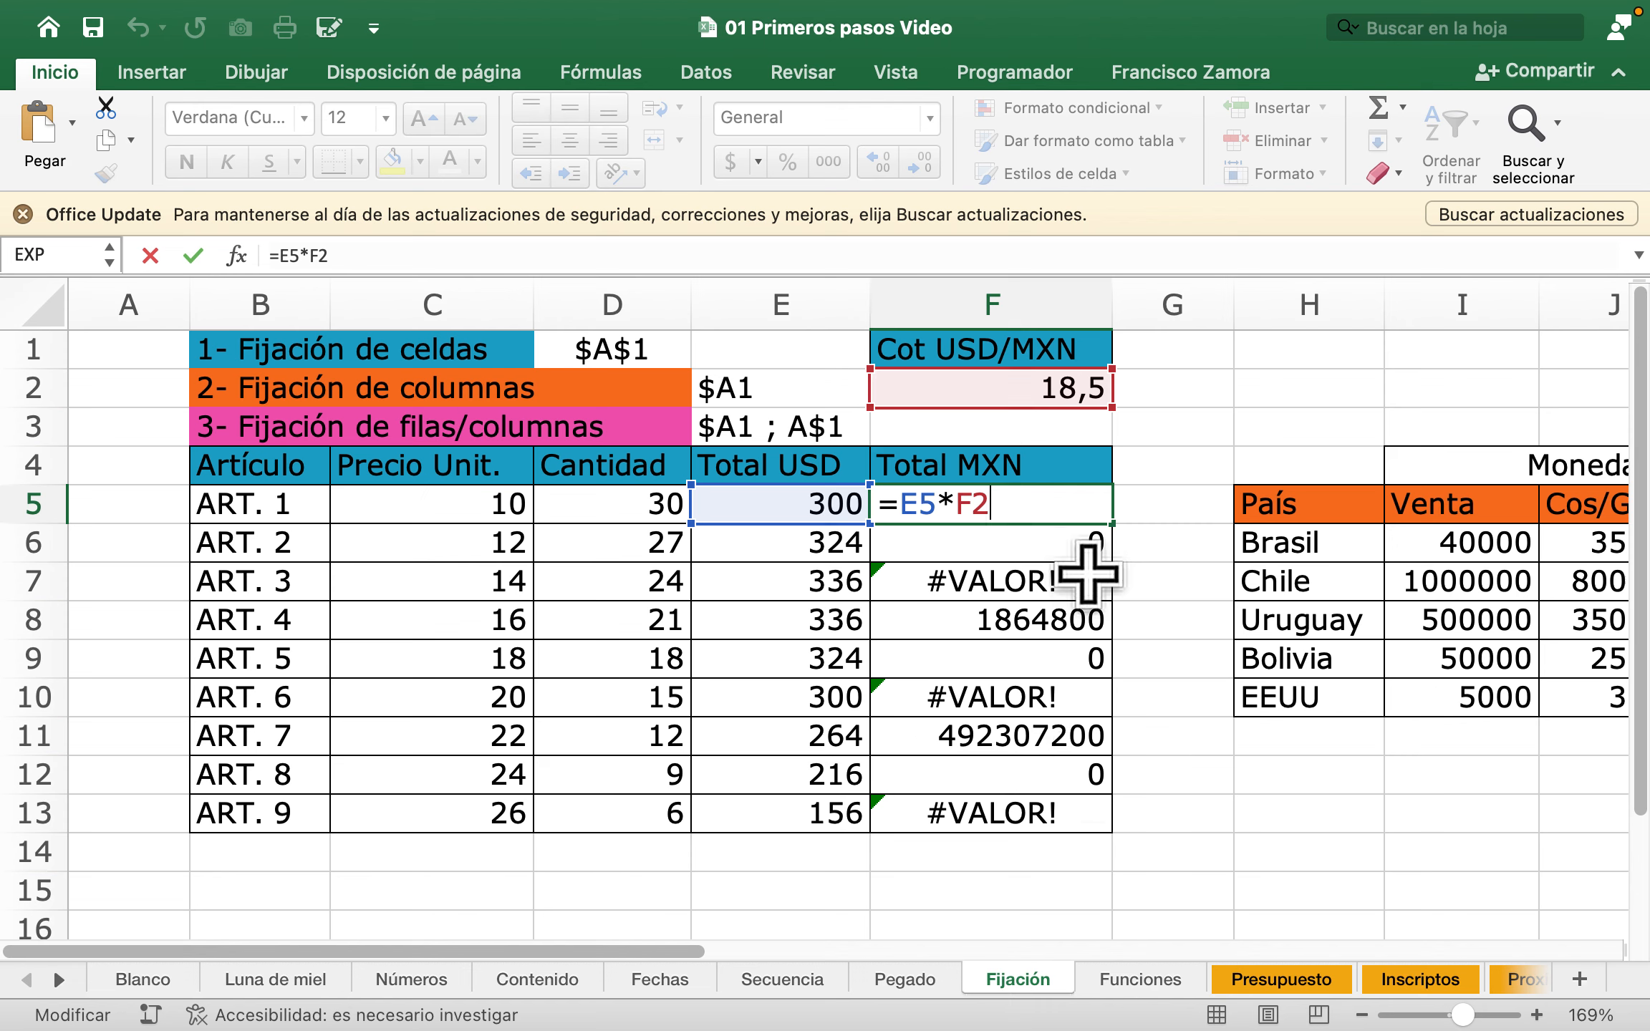
{"action": "key", "text": "Return"}
{"action": "double_click", "coordinate": [1078, 544]}
{"action": "key", "text": "Escape"}
{"action": "double_click", "coordinate": [1069, 594]}
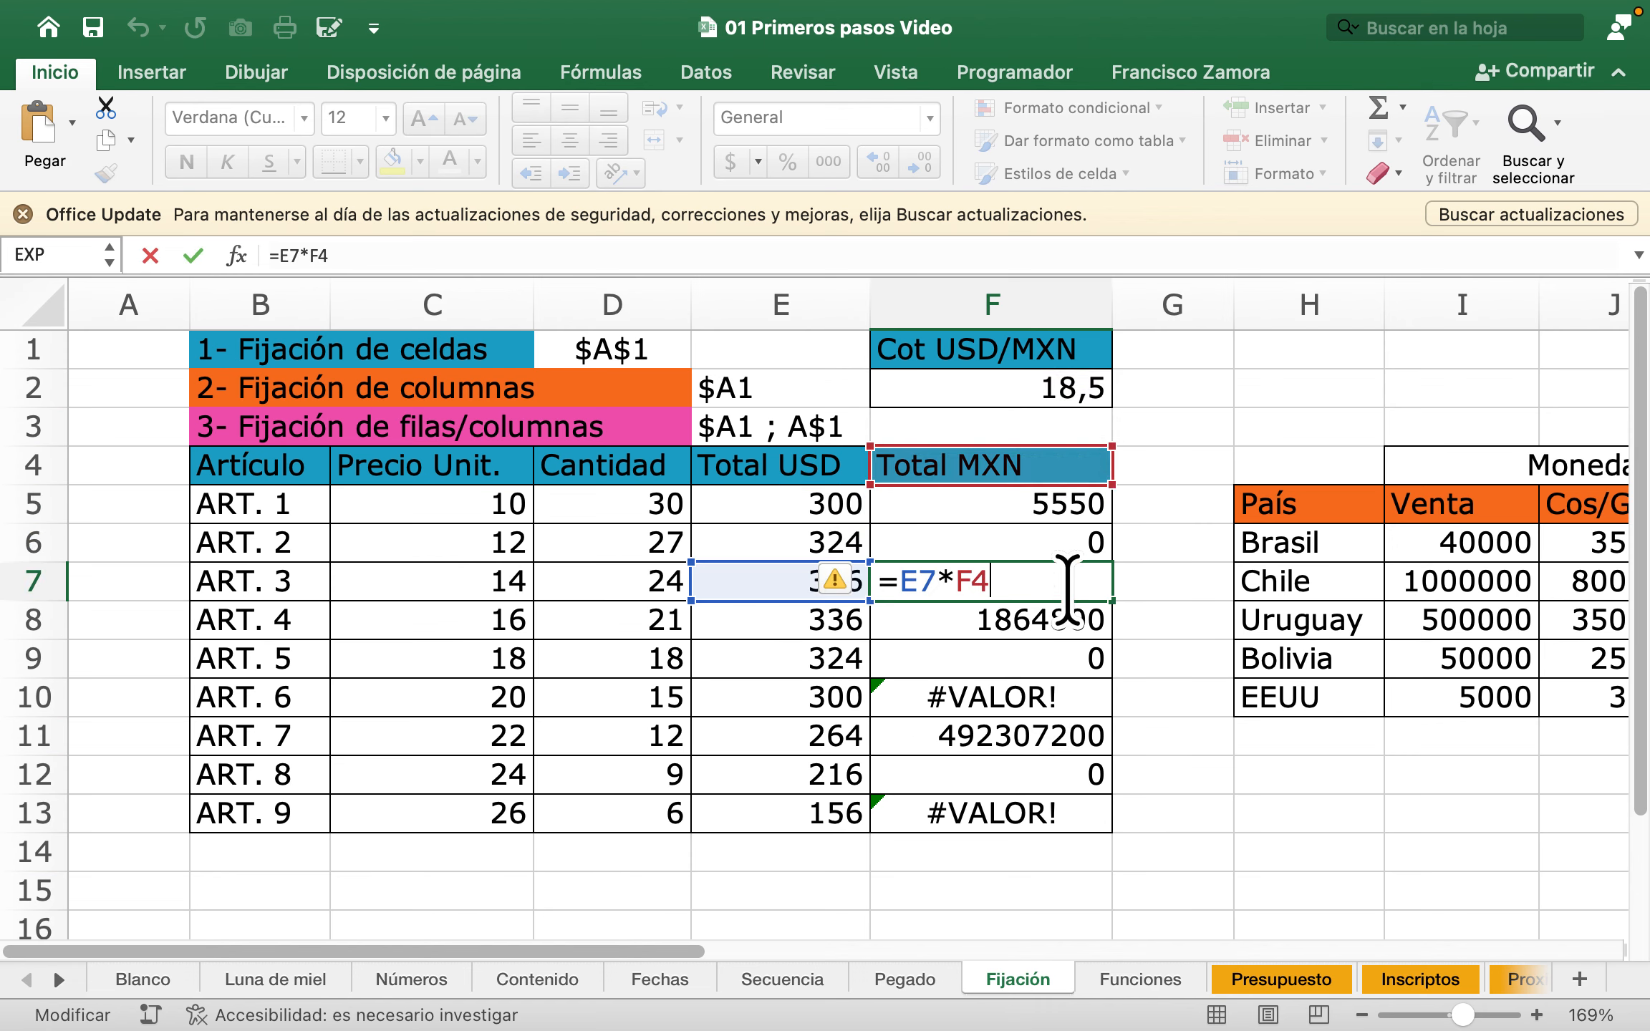
{"action": "key", "text": "Escape"}
{"action": "double_click", "coordinate": [1061, 625]}
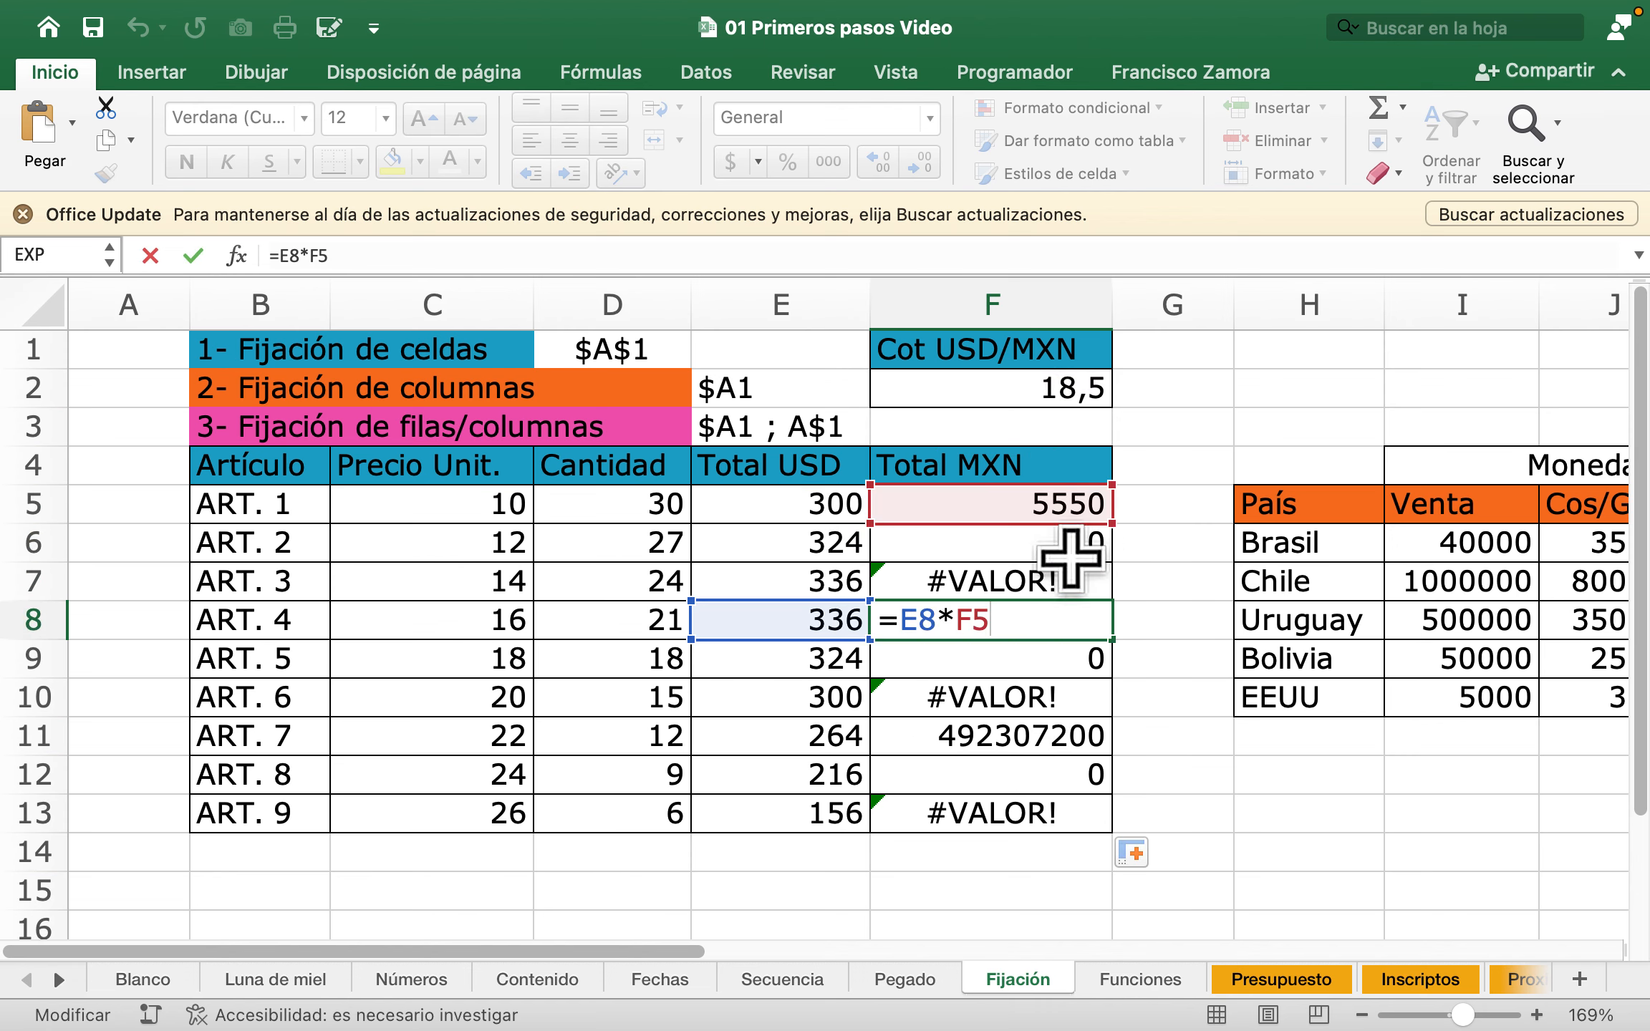
{"action": "key", "text": "Escape"}
{"action": "double_click", "coordinate": [1053, 653]}
{"action": "key", "text": "Escape"}
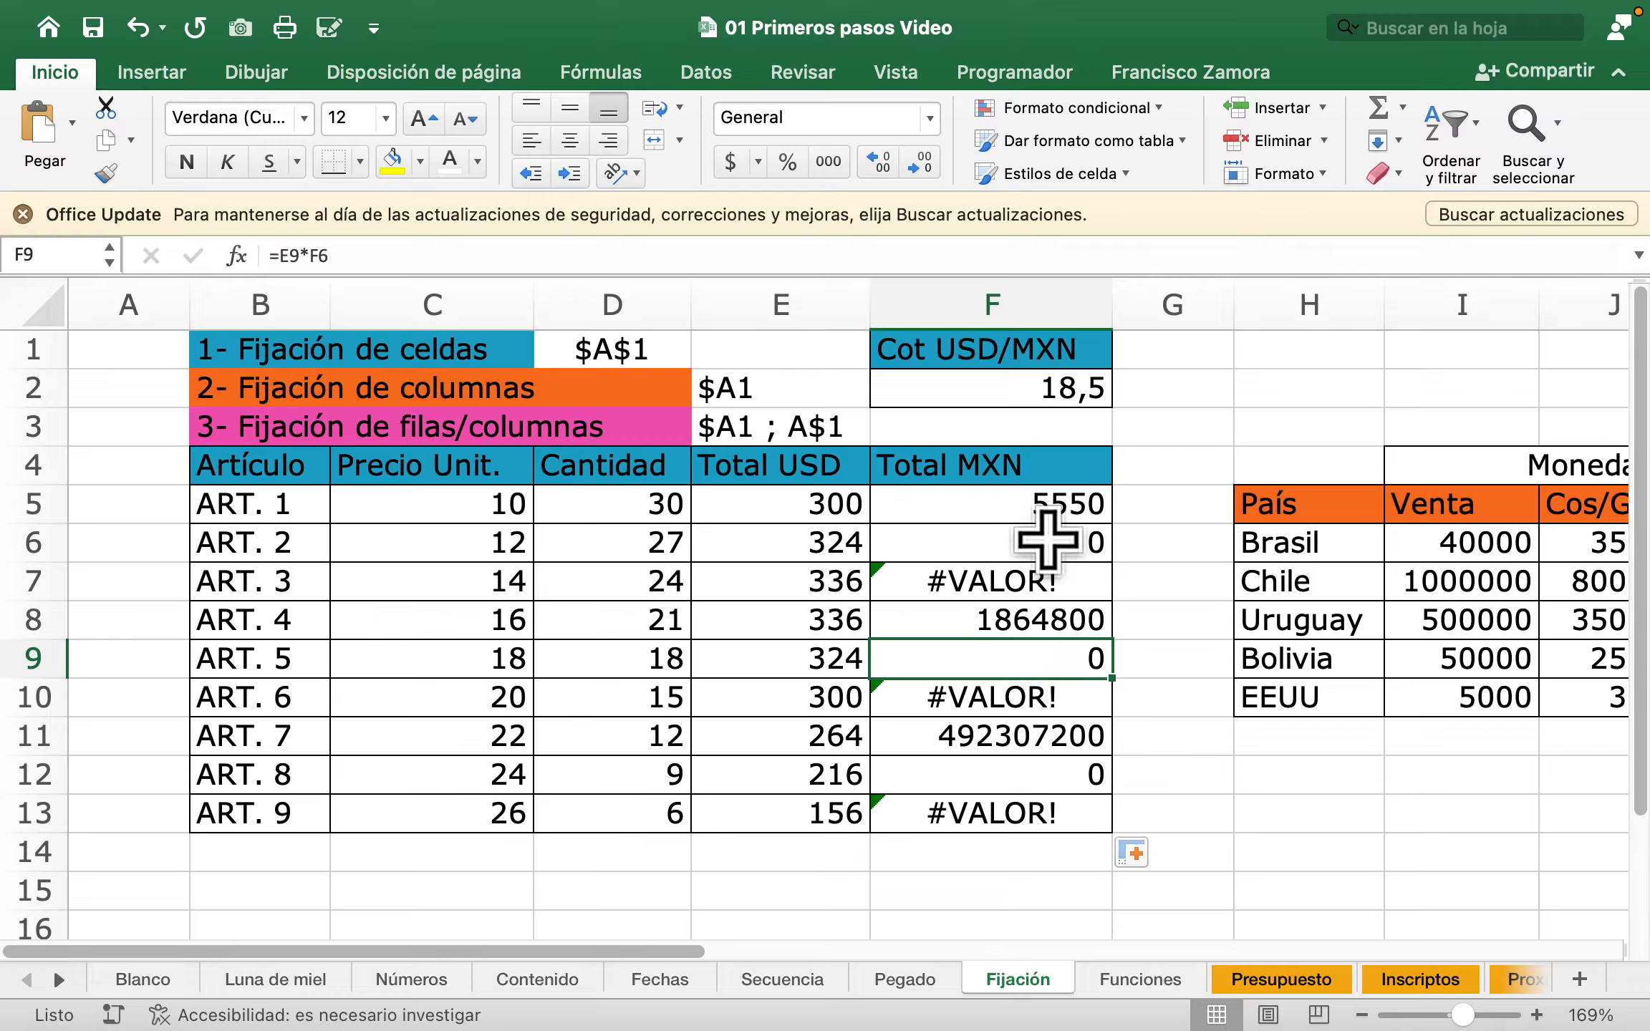
Step: Clear the contents of F6:F13, keeping only the Total MXN formula in F5
{"action": "left_click", "coordinate": [1047, 494]}
{"action": "left_click_drag", "start_coordinate": [1040, 641], "coordinate": [1027, 807]}
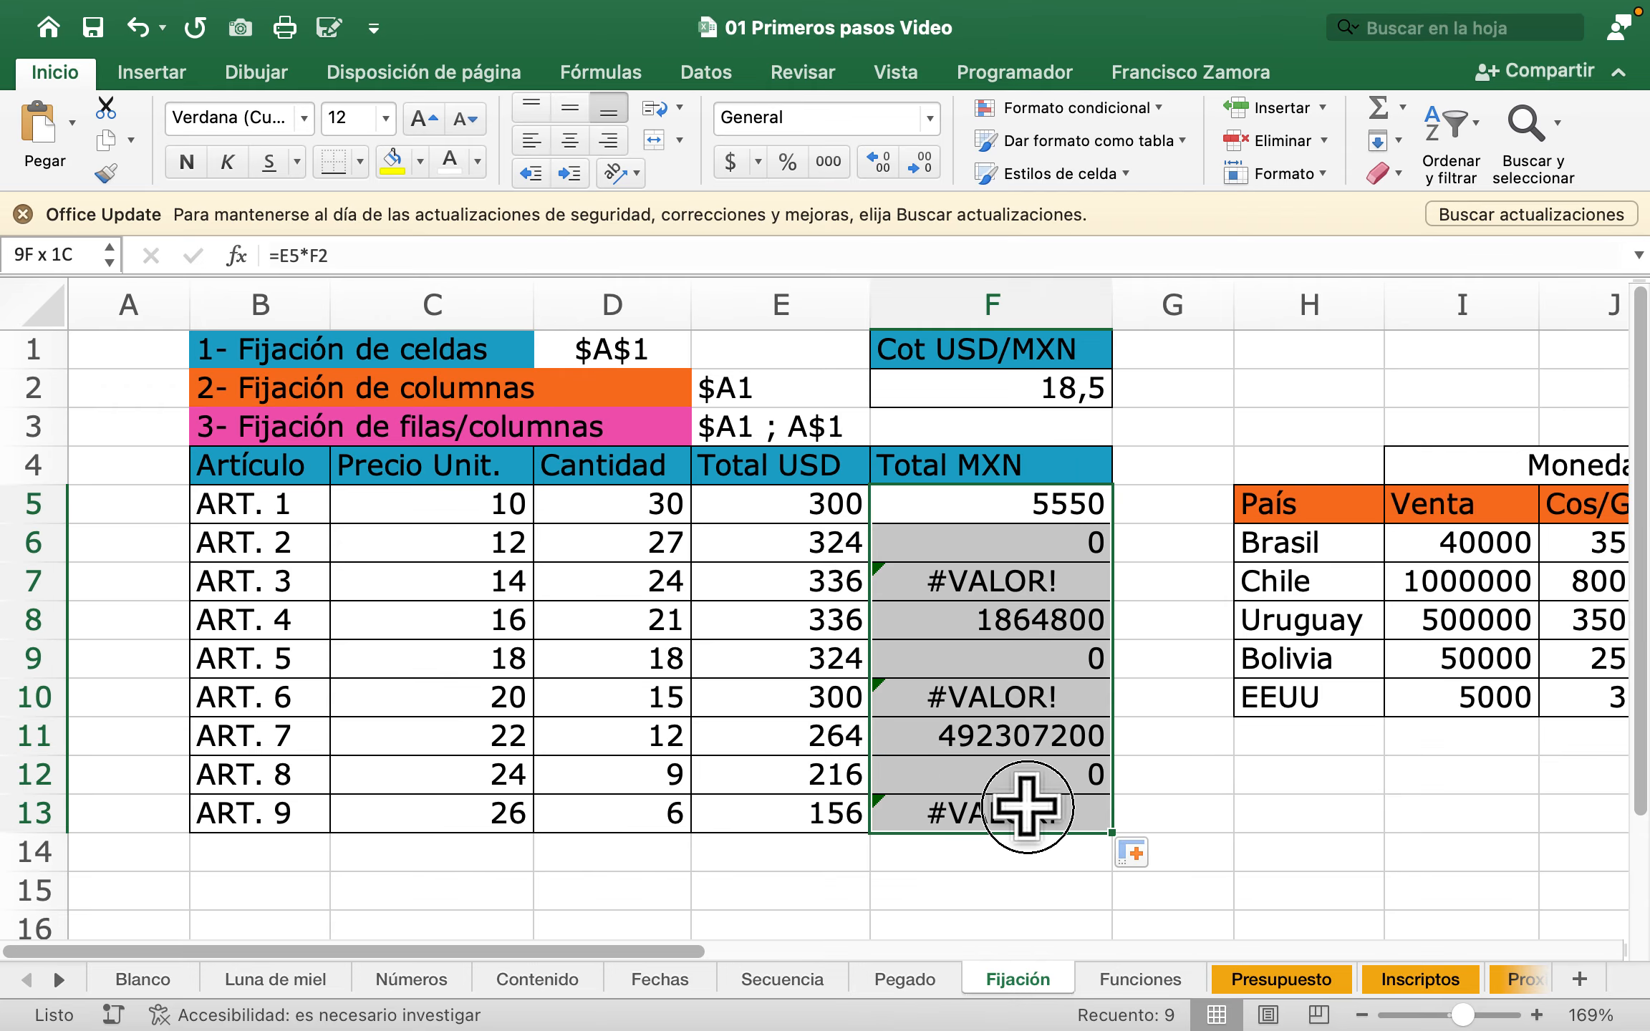
{"action": "left_click_drag", "start_coordinate": [1010, 538], "coordinate": [1016, 802]}
{"action": "key", "text": "Delete"}
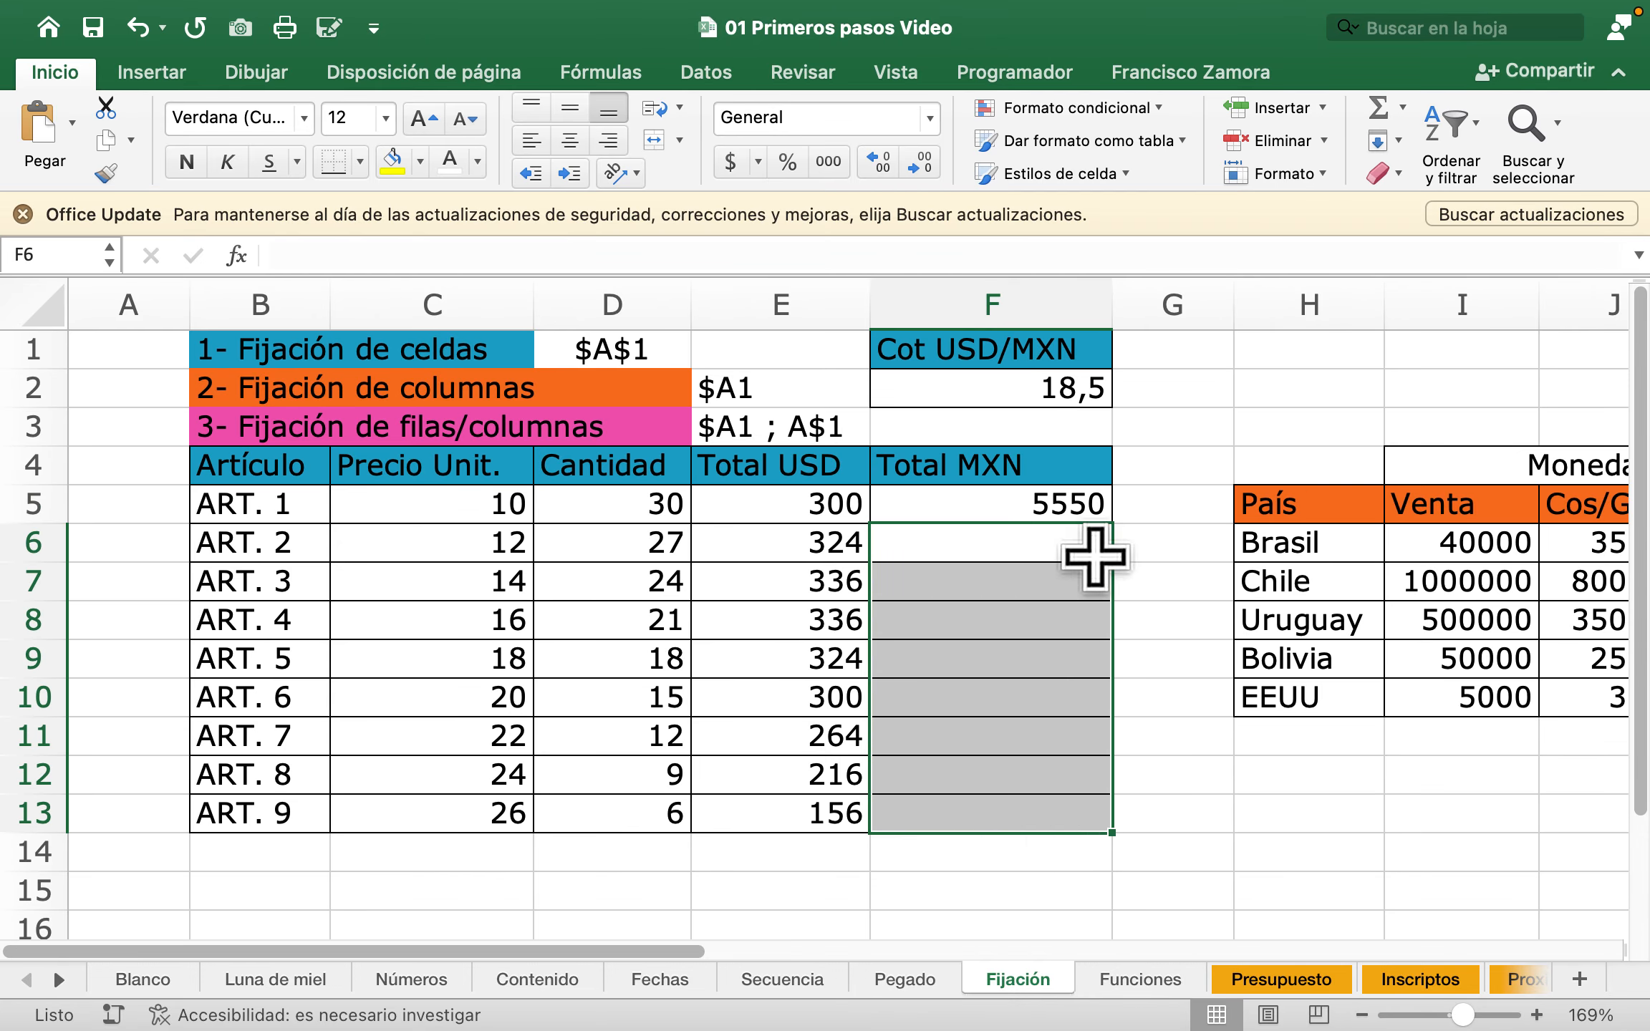
Step: Fix the exchange-rate reference in F5 so the formula is =E5*$F$2, and fill it down to F13
{"action": "double_click", "coordinate": [1042, 501]}
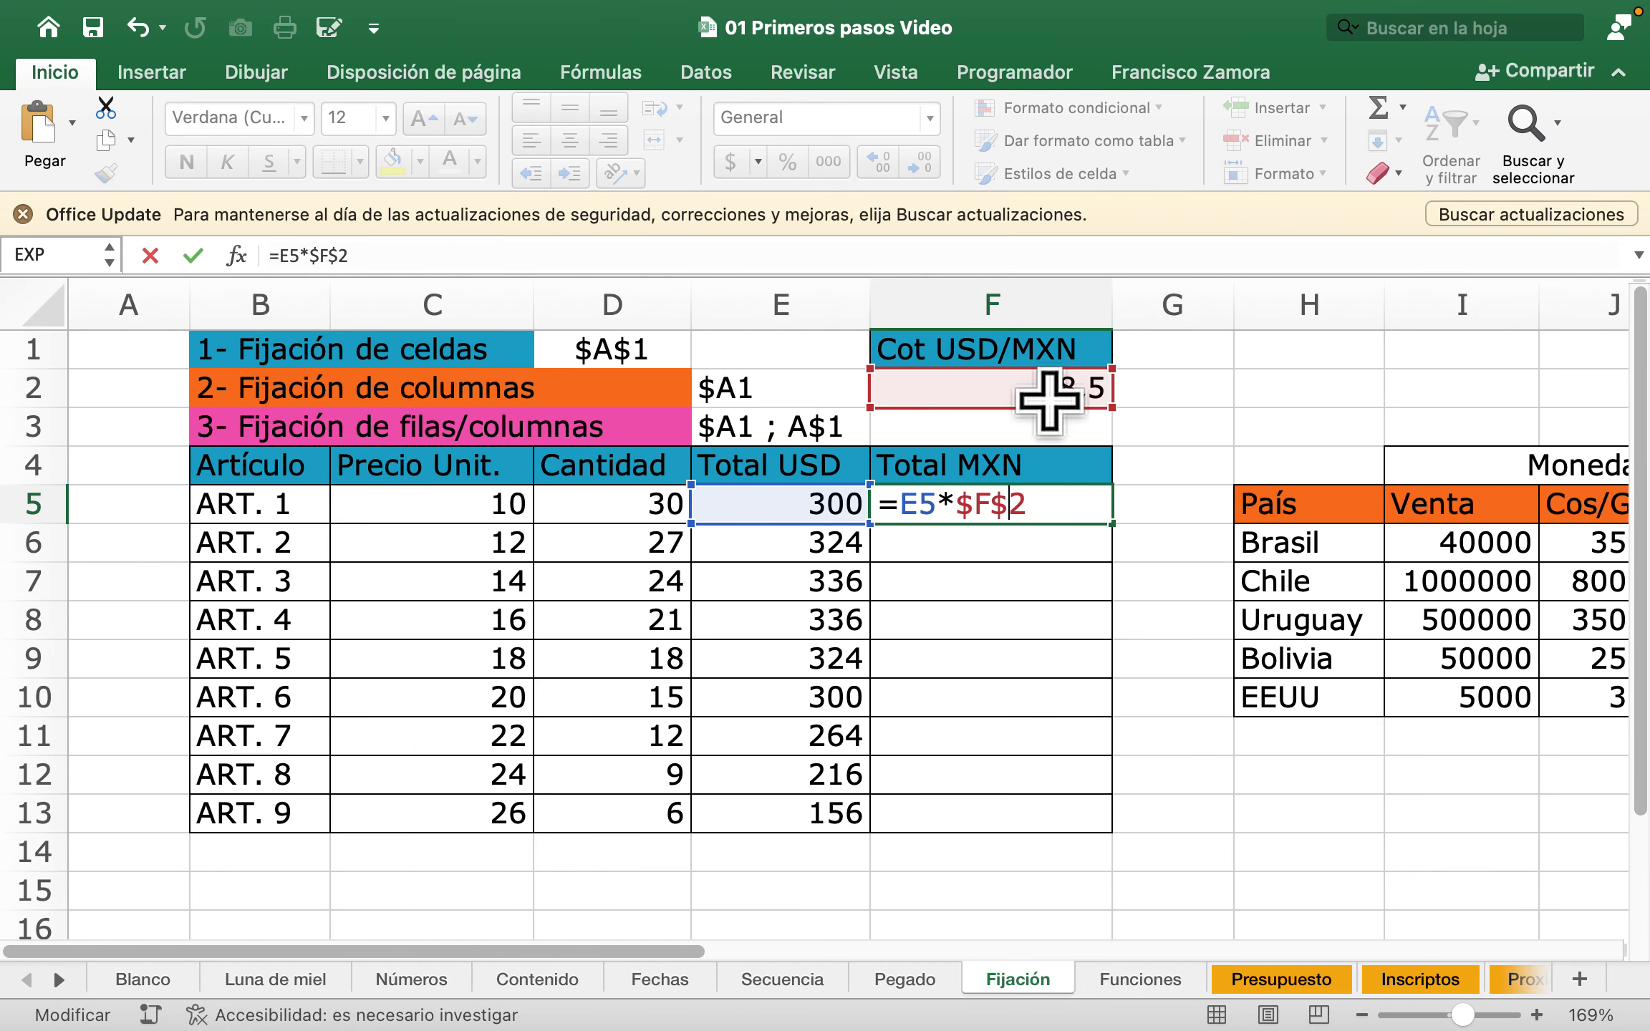
{"action": "key", "text": "Return"}
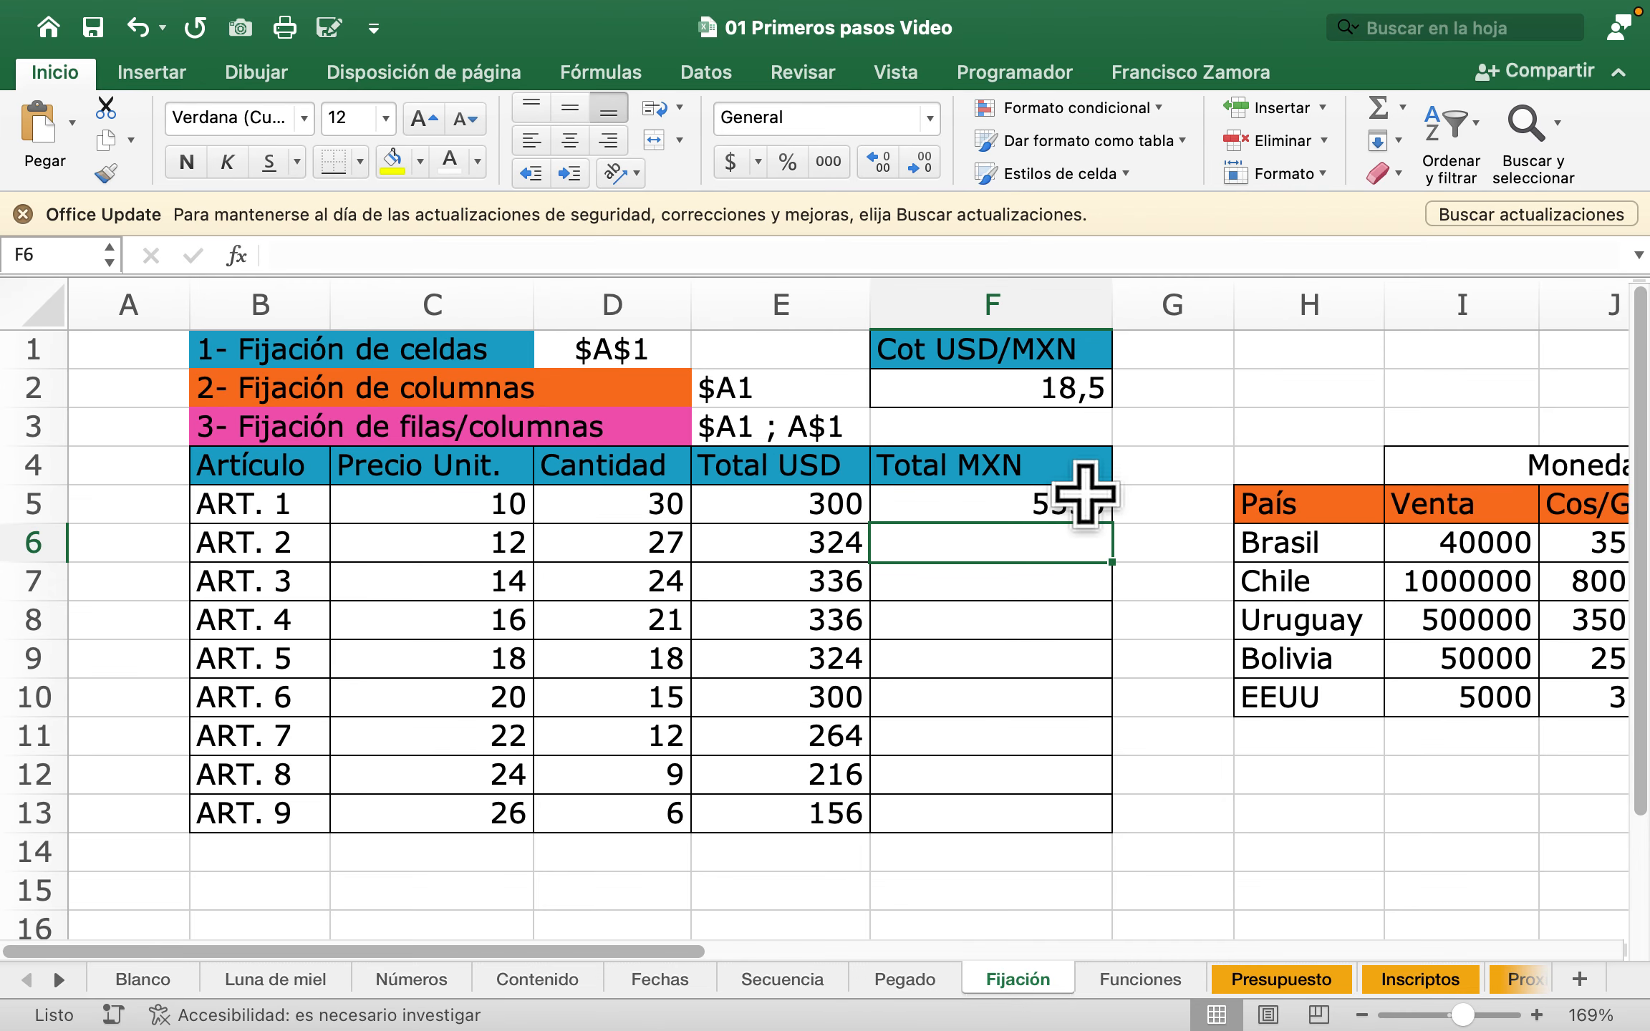
{"action": "left_click", "coordinate": [1093, 502]}
{"action": "double_click", "coordinate": [1109, 523]}
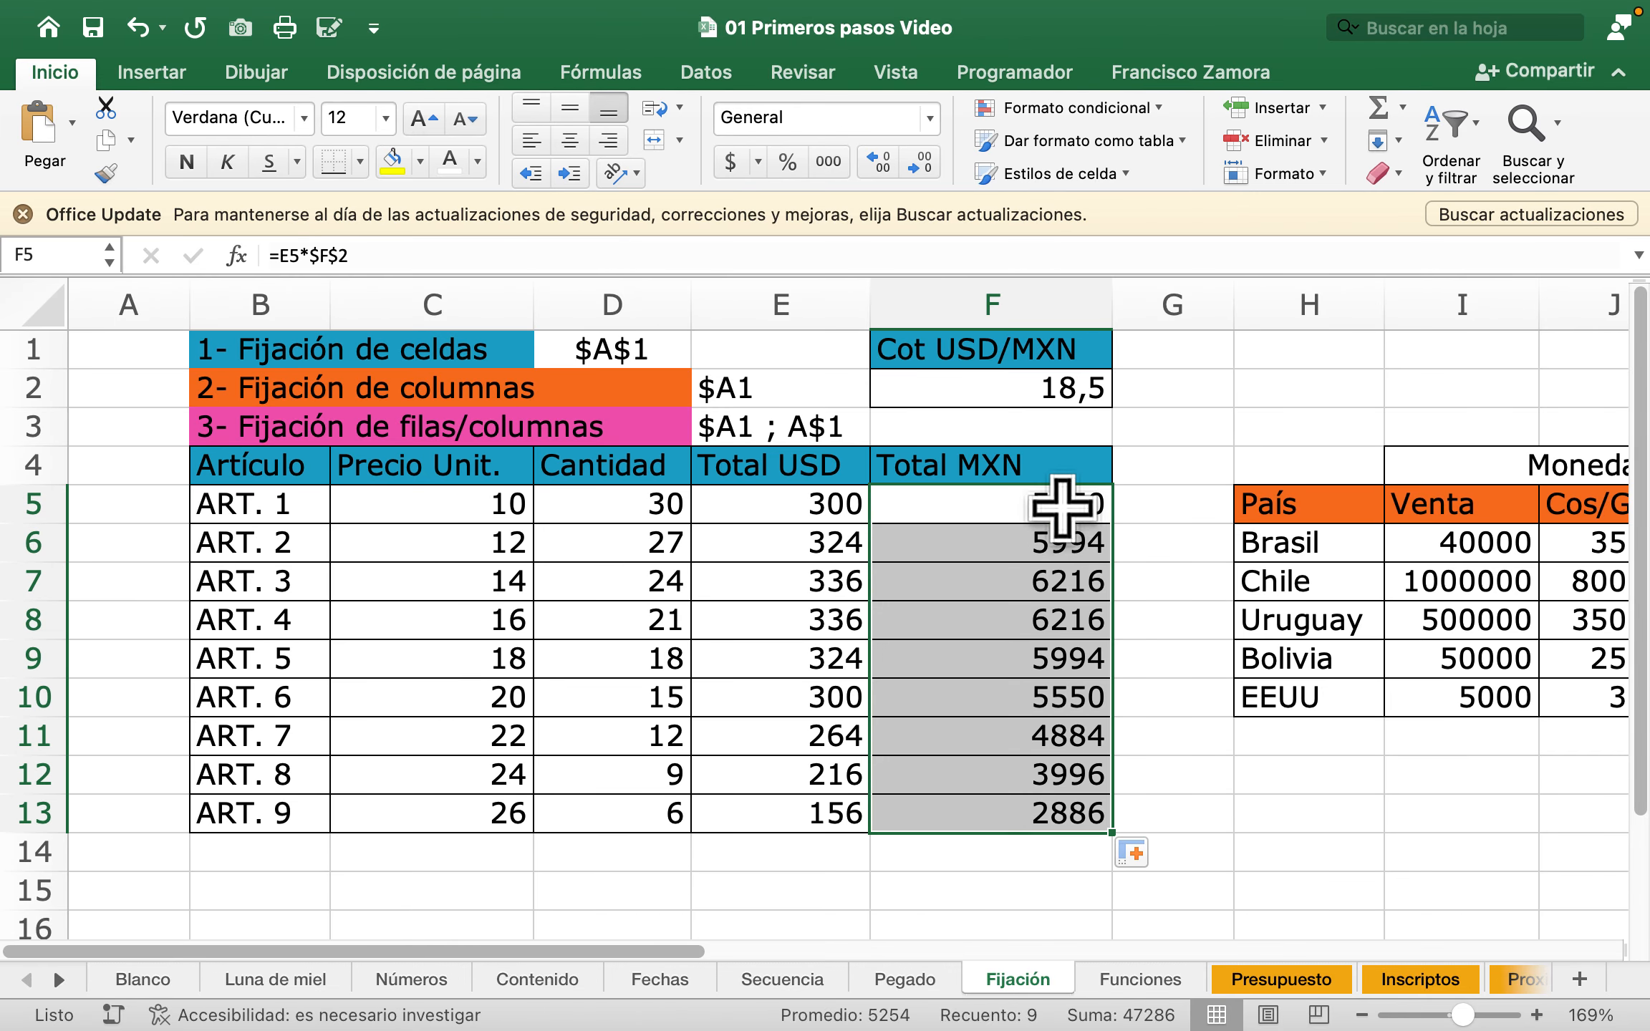
Step: Inspect the fixed rate reference in the Total MXN formulas of F5 to F8, F10 and F12
{"action": "double_click", "coordinate": [1061, 505]}
{"action": "key", "text": "Escape"}
{"action": "double_click", "coordinate": [1050, 540]}
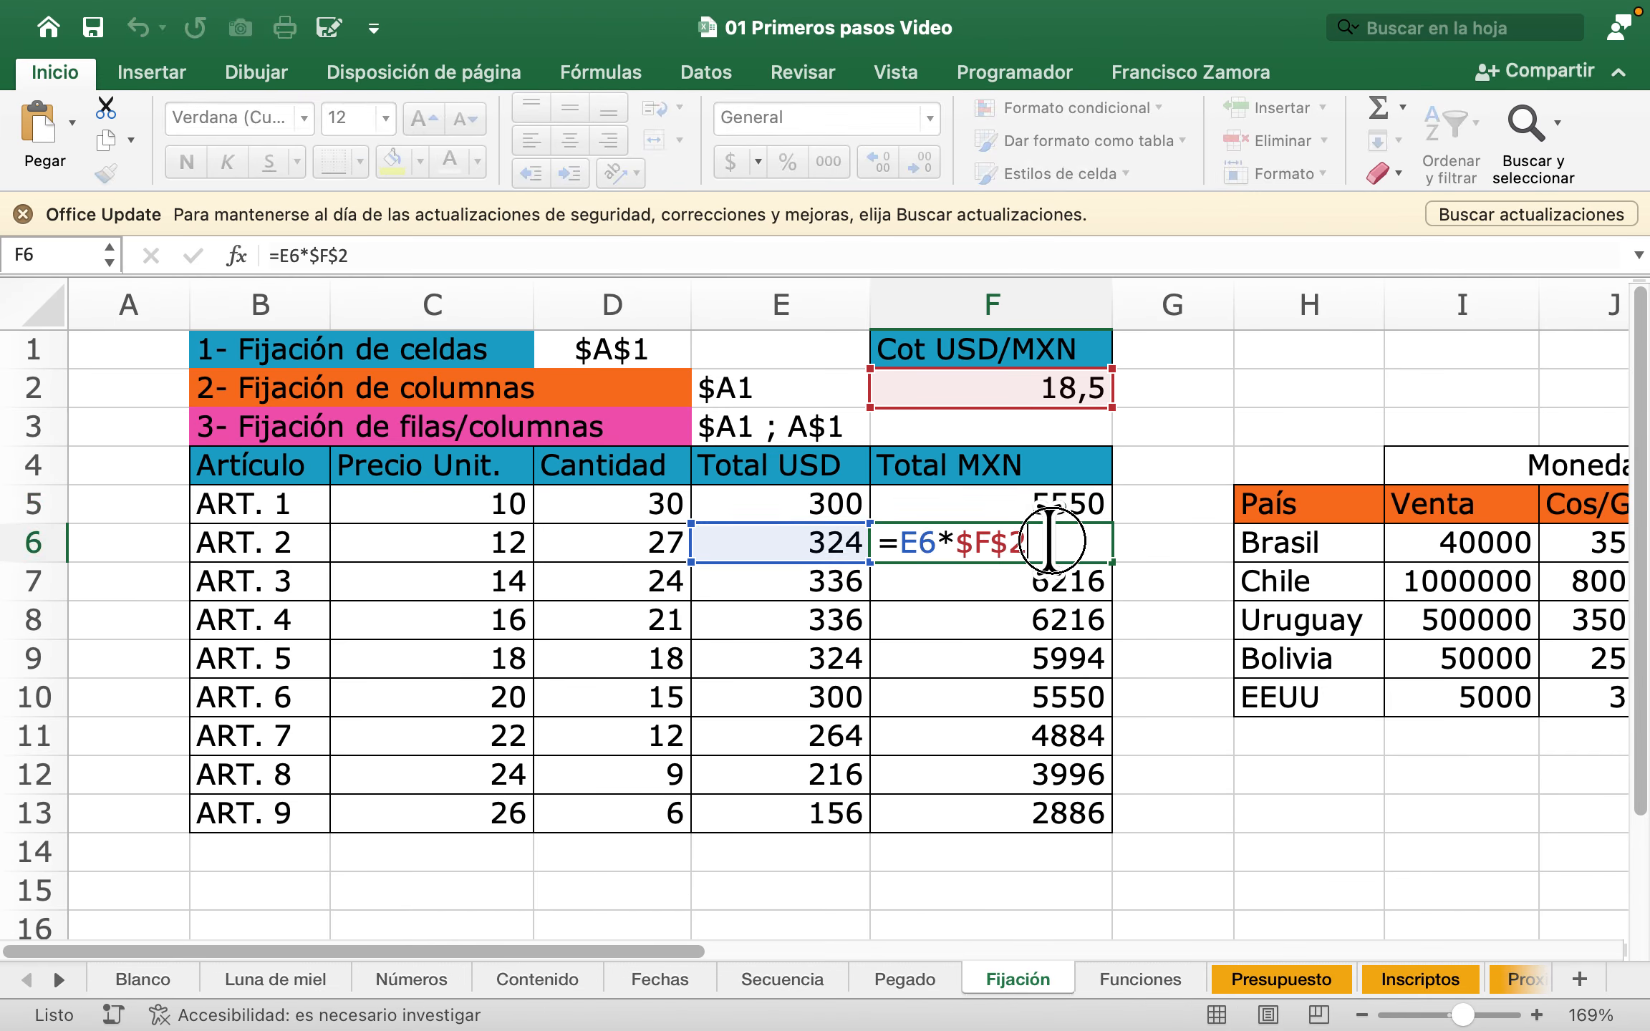
{"action": "key", "text": "Escape"}
{"action": "double_click", "coordinate": [1049, 586]}
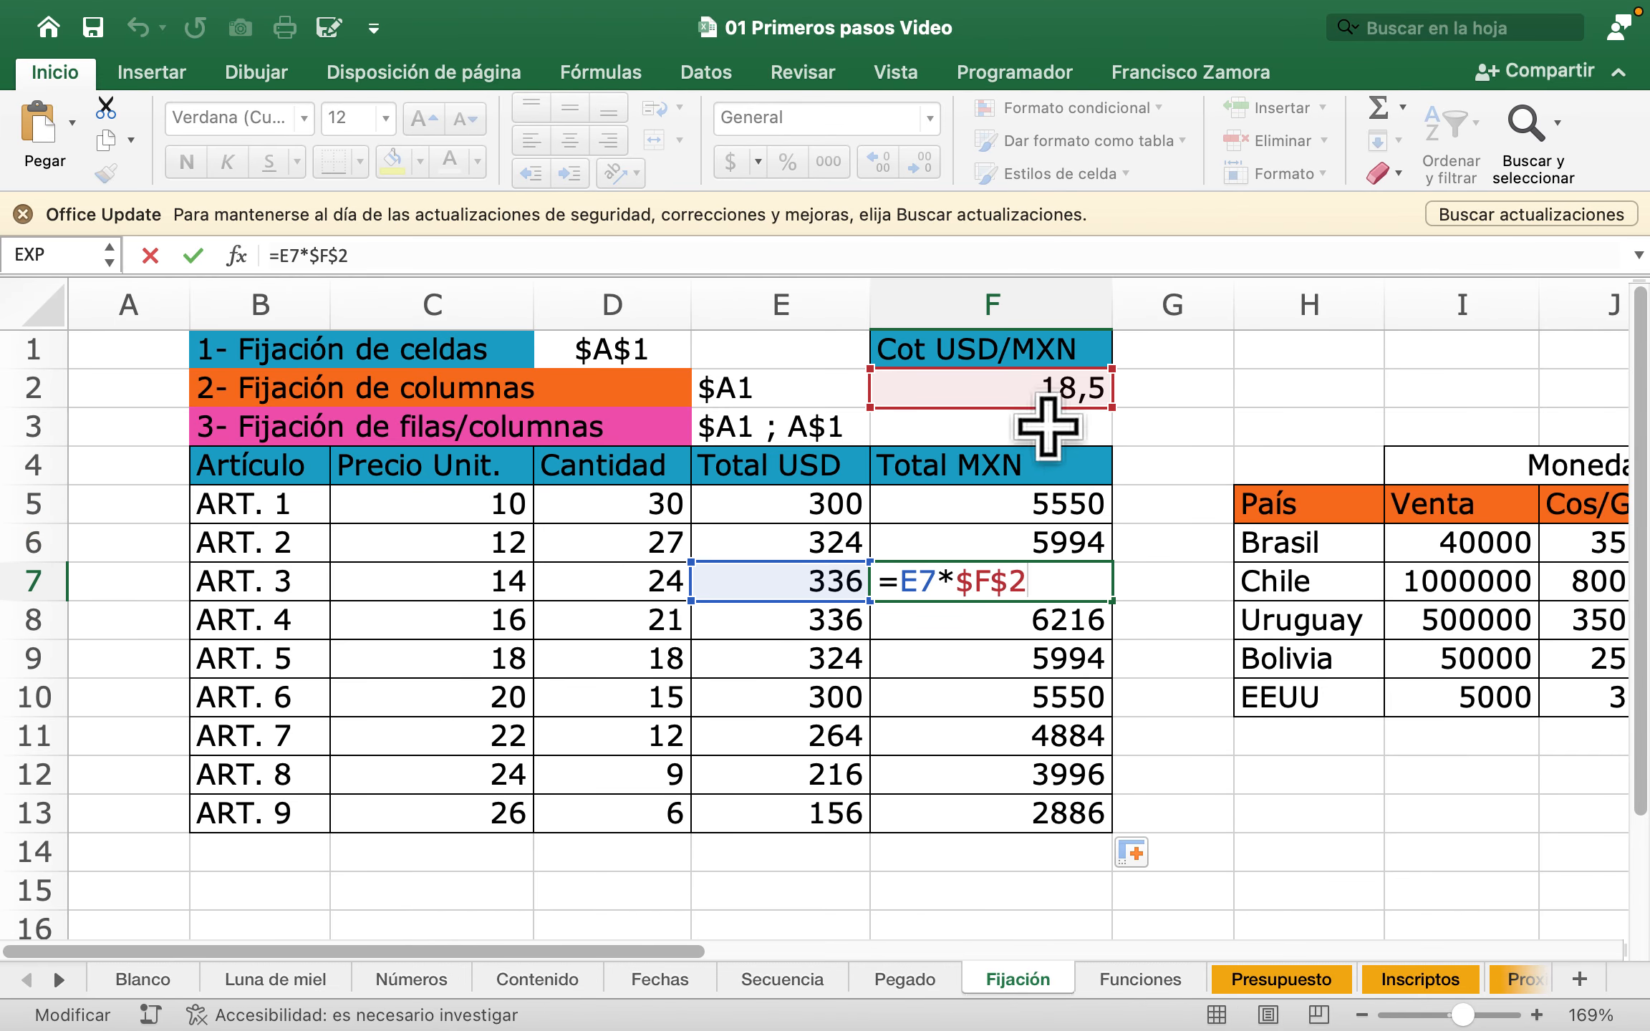
{"action": "key", "text": "Escape"}
{"action": "double_click", "coordinate": [1002, 630]}
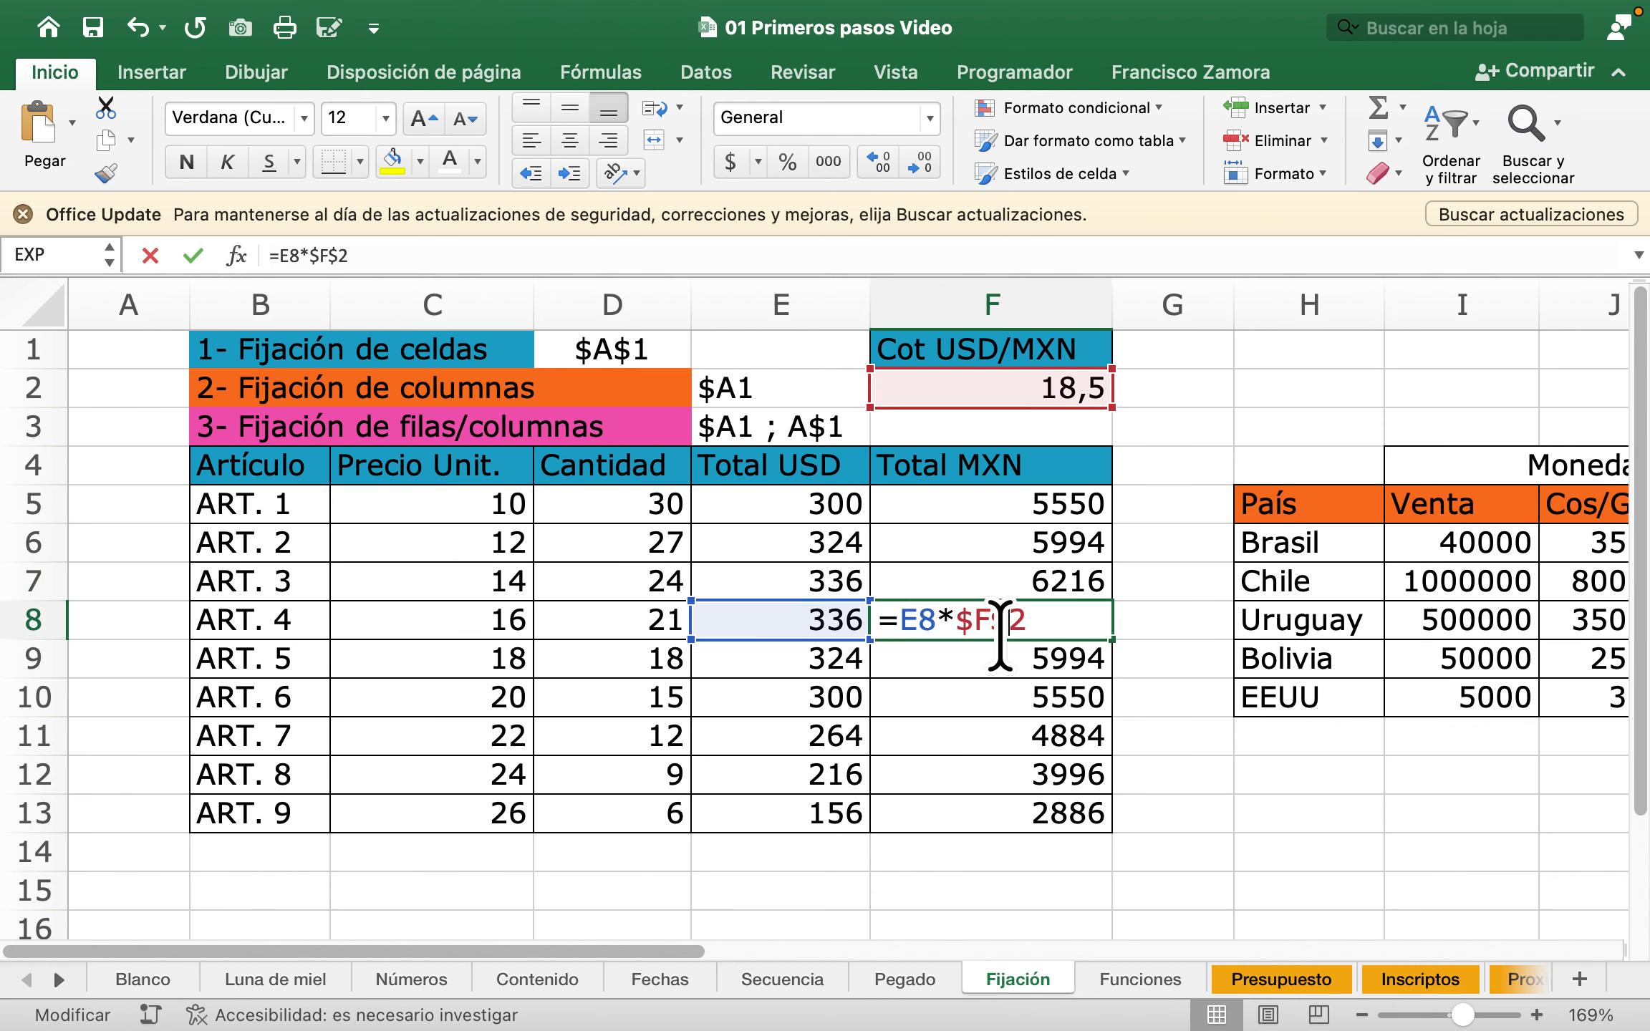
{"action": "key", "text": "Escape"}
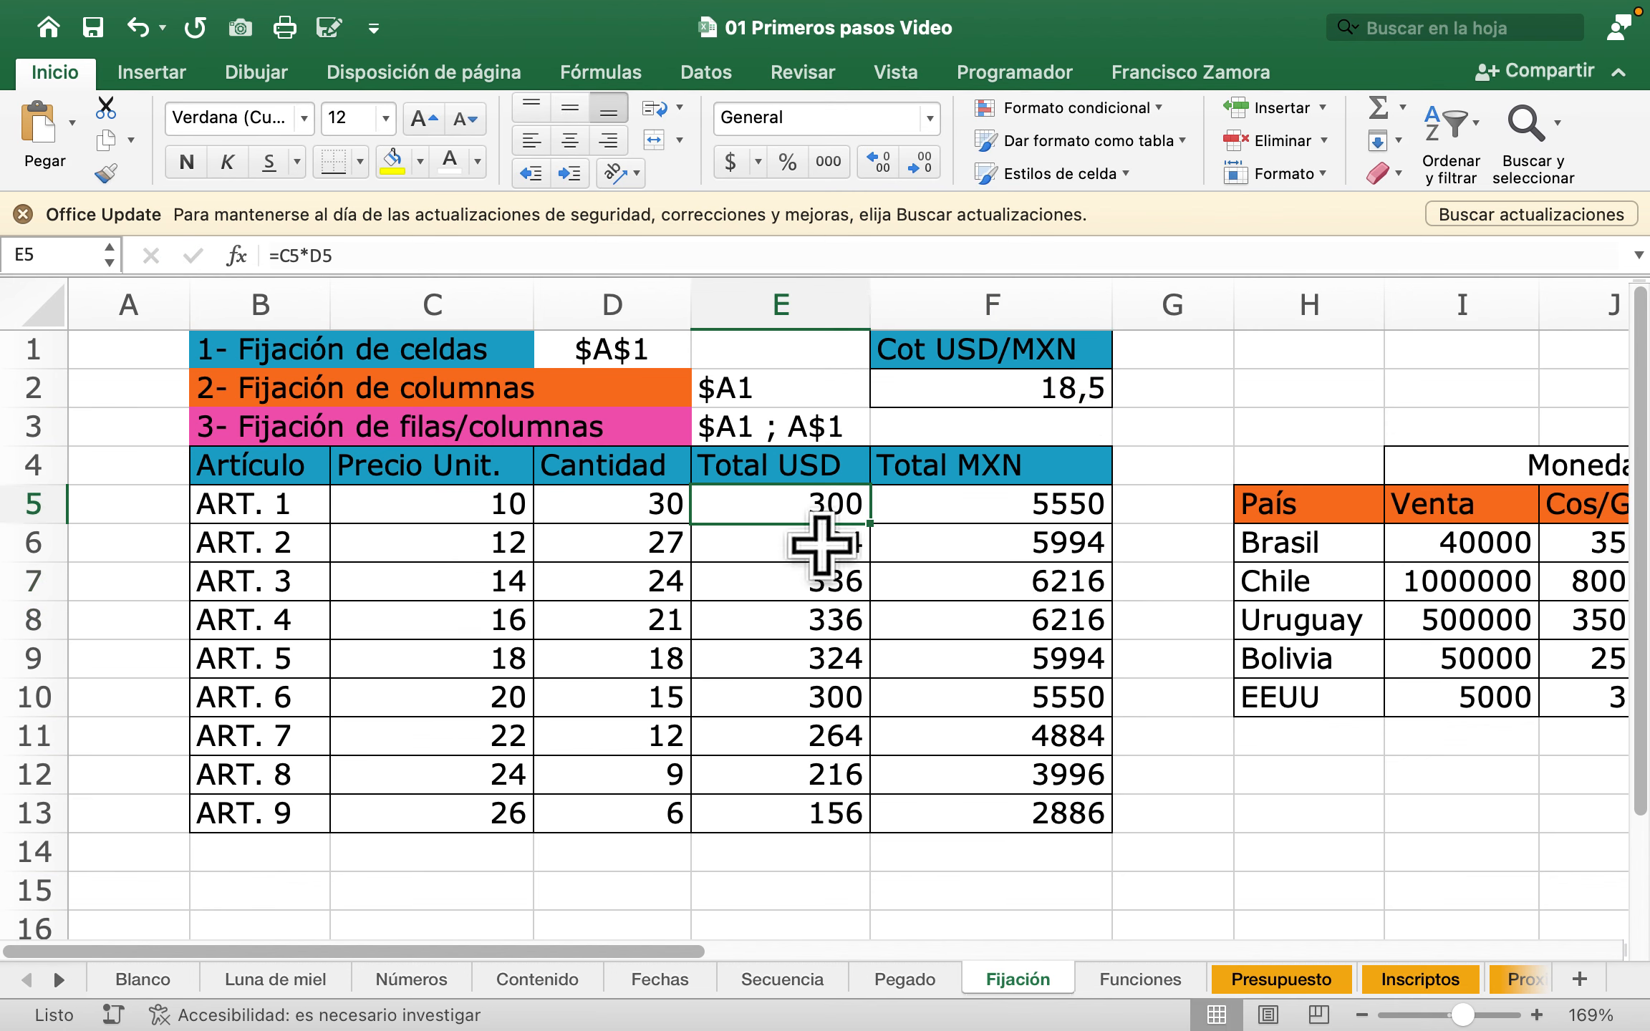
{"action": "double_click", "coordinate": [944, 706]}
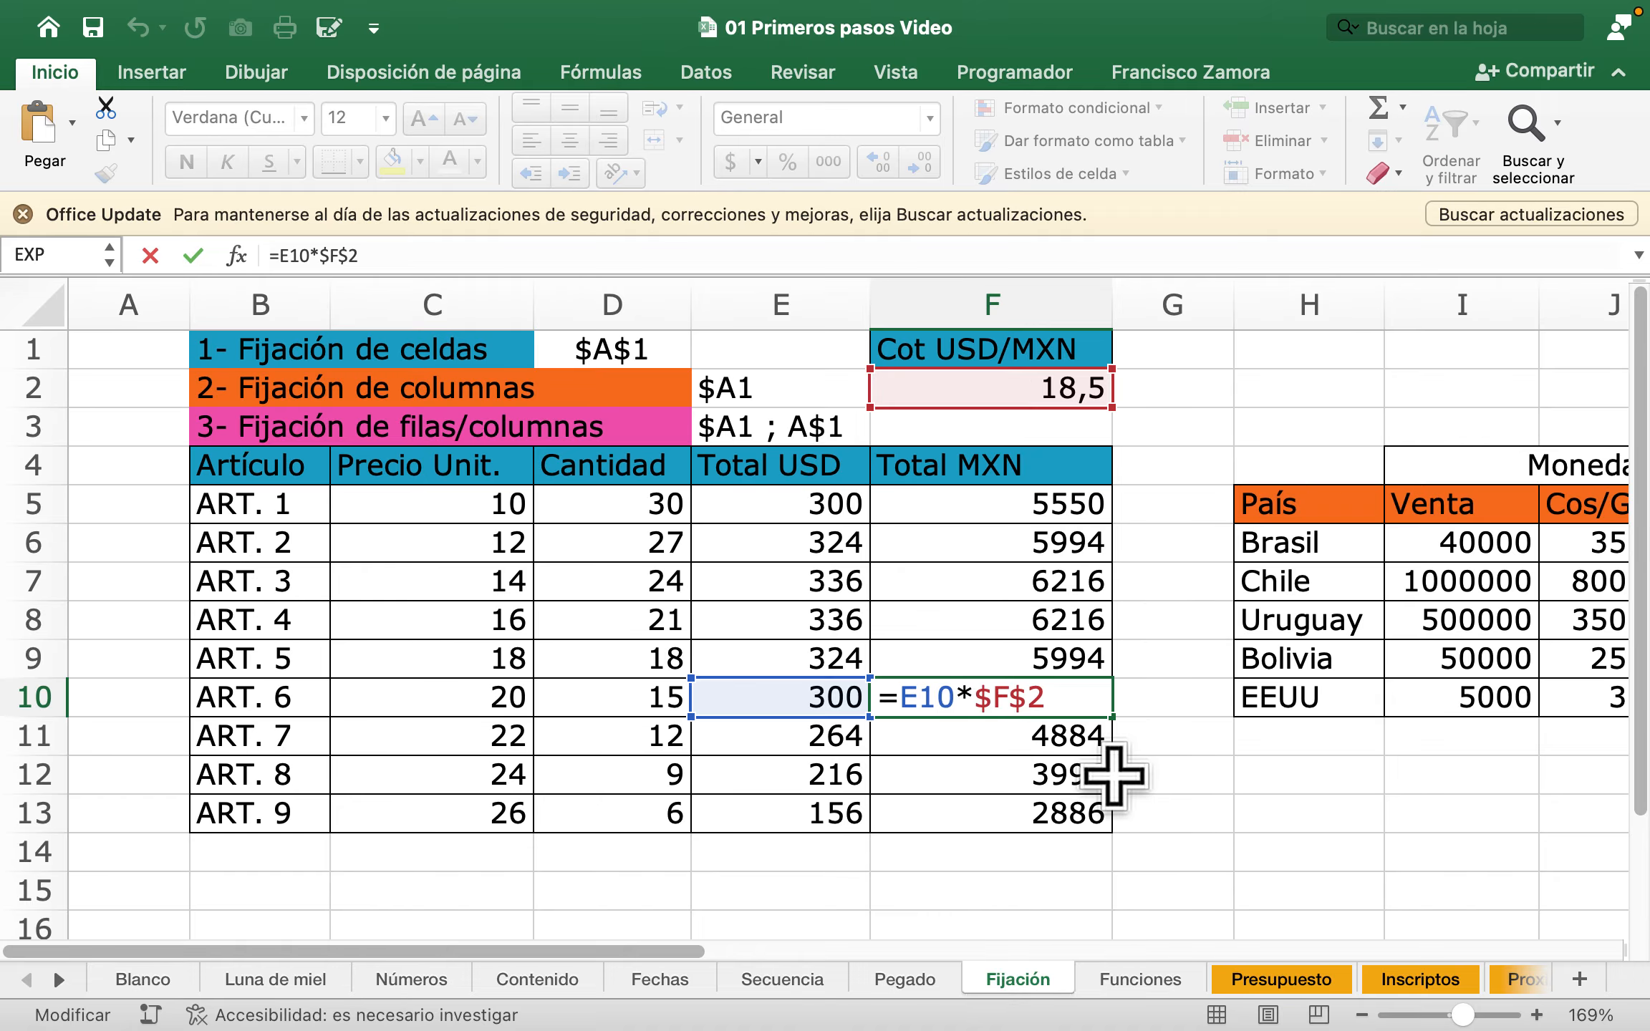
{"action": "key", "text": "Escape"}
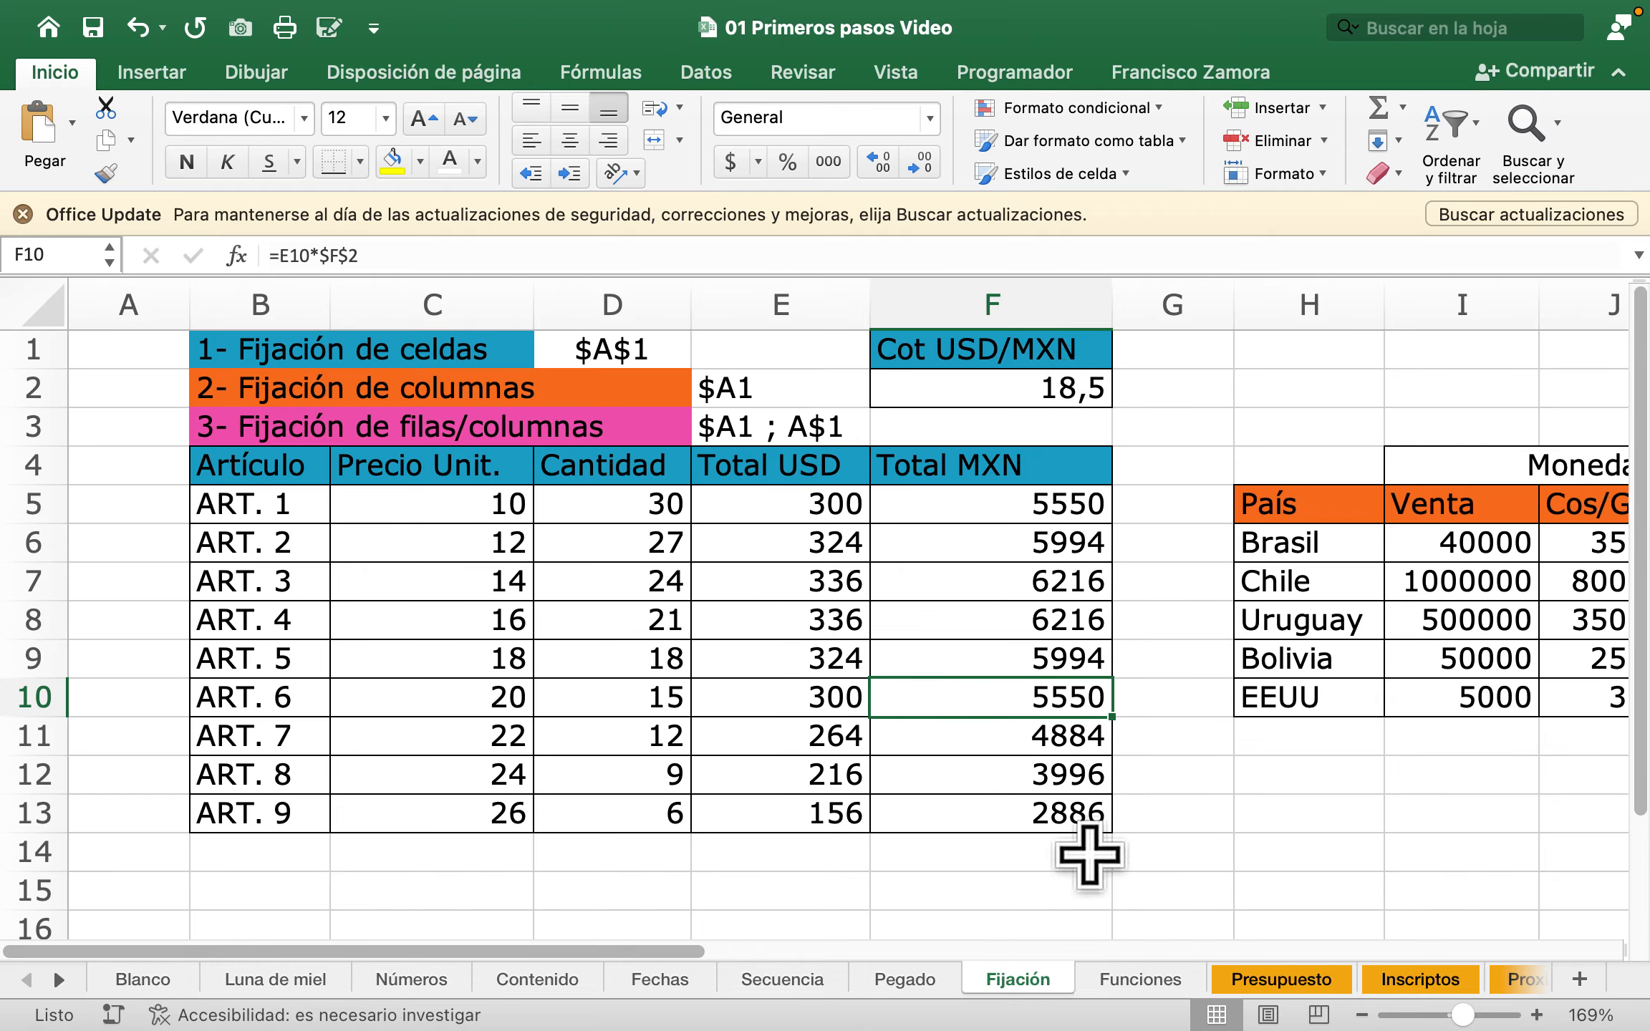
{"action": "double_click", "coordinate": [1017, 774]}
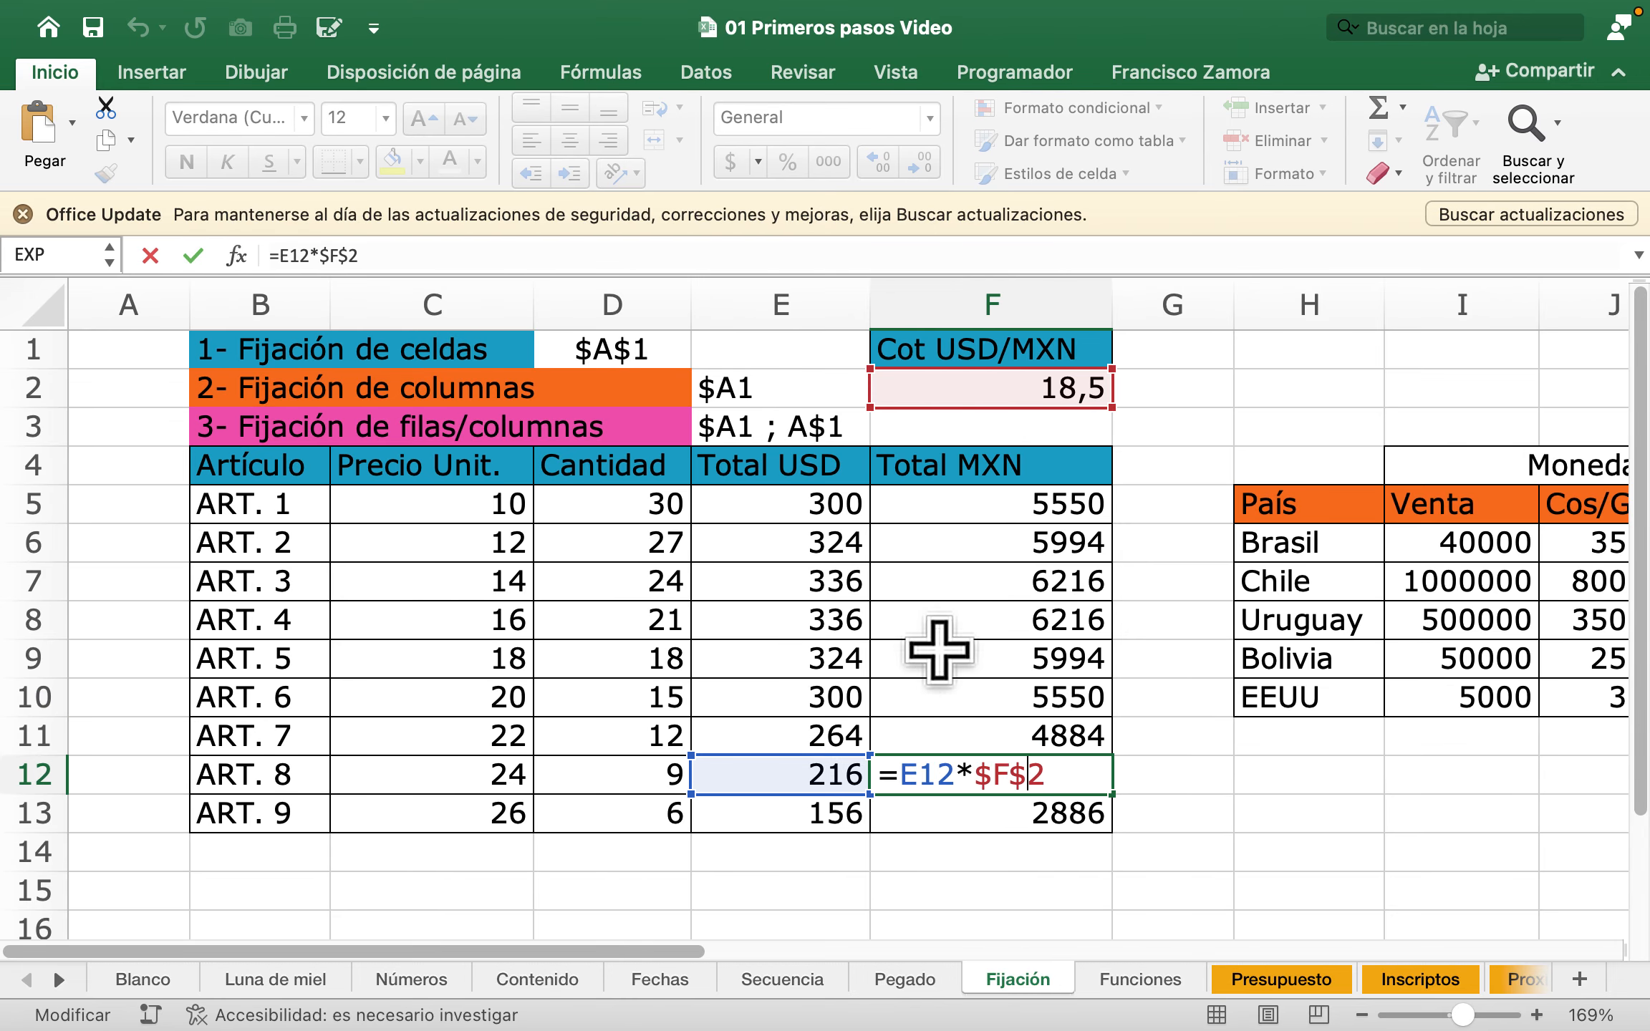
{"action": "key", "text": "Escape"}
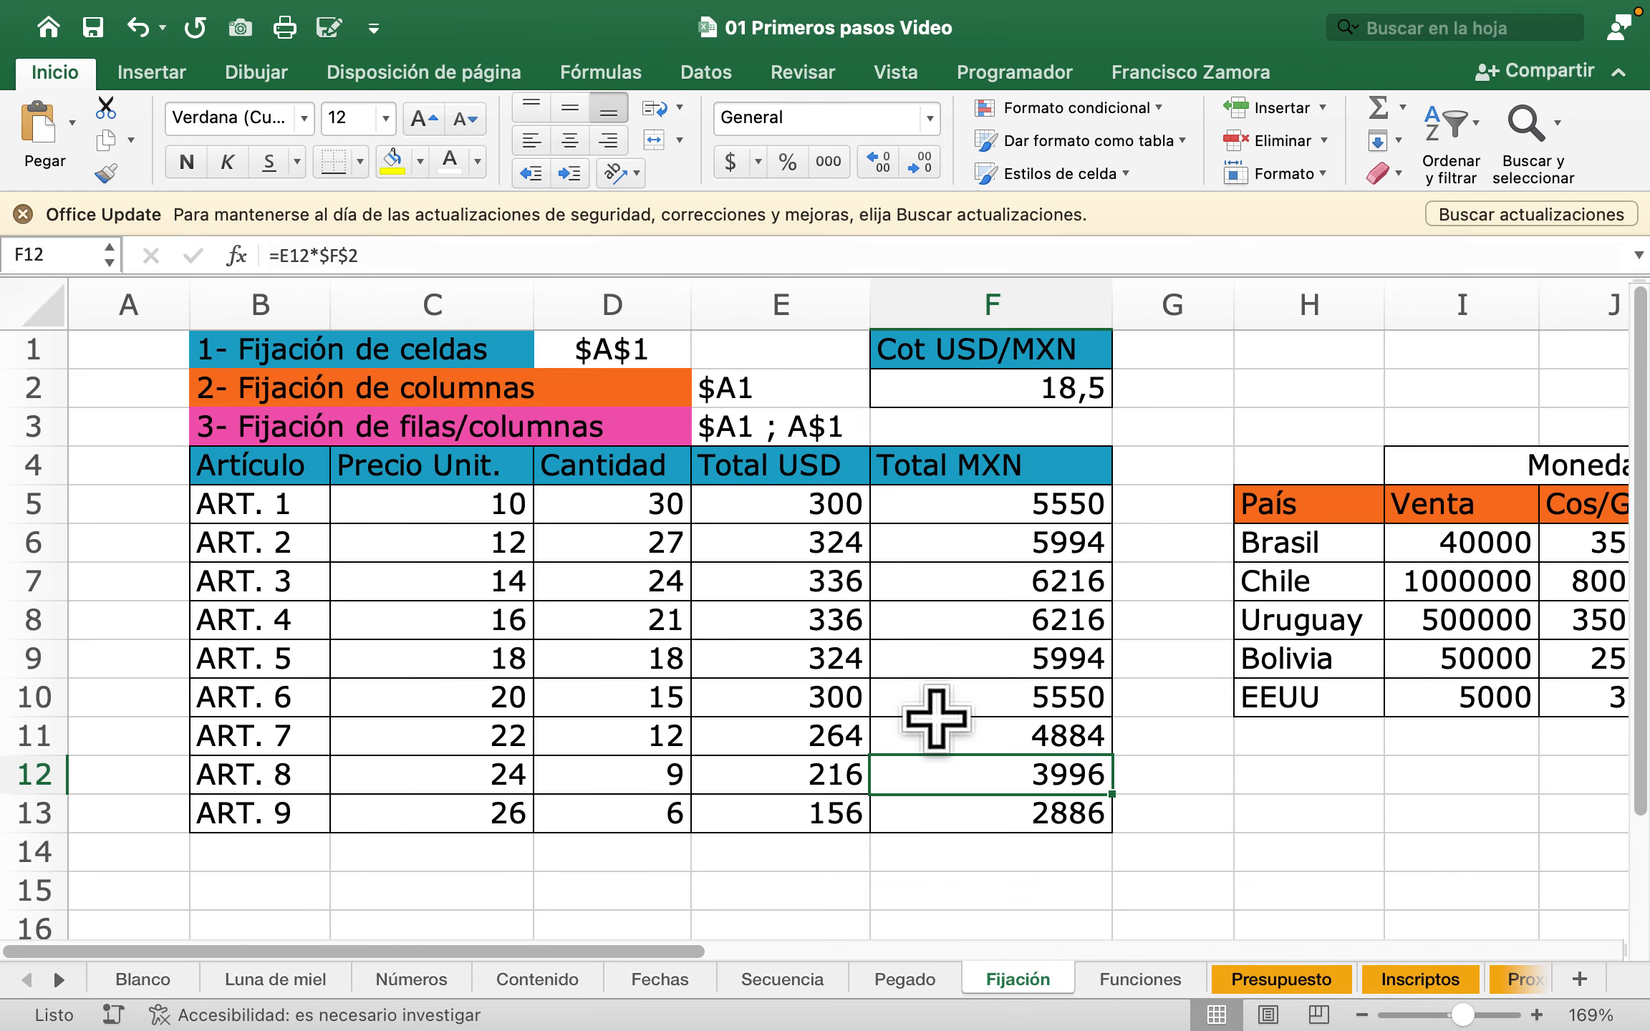
Step: Calculate Brasil's local-currency Neto in K6 with the formula =I6-J6
{"action": "scroll", "coordinate": [901, 725], "scroll_direction": "right", "scroll_amount": 10}
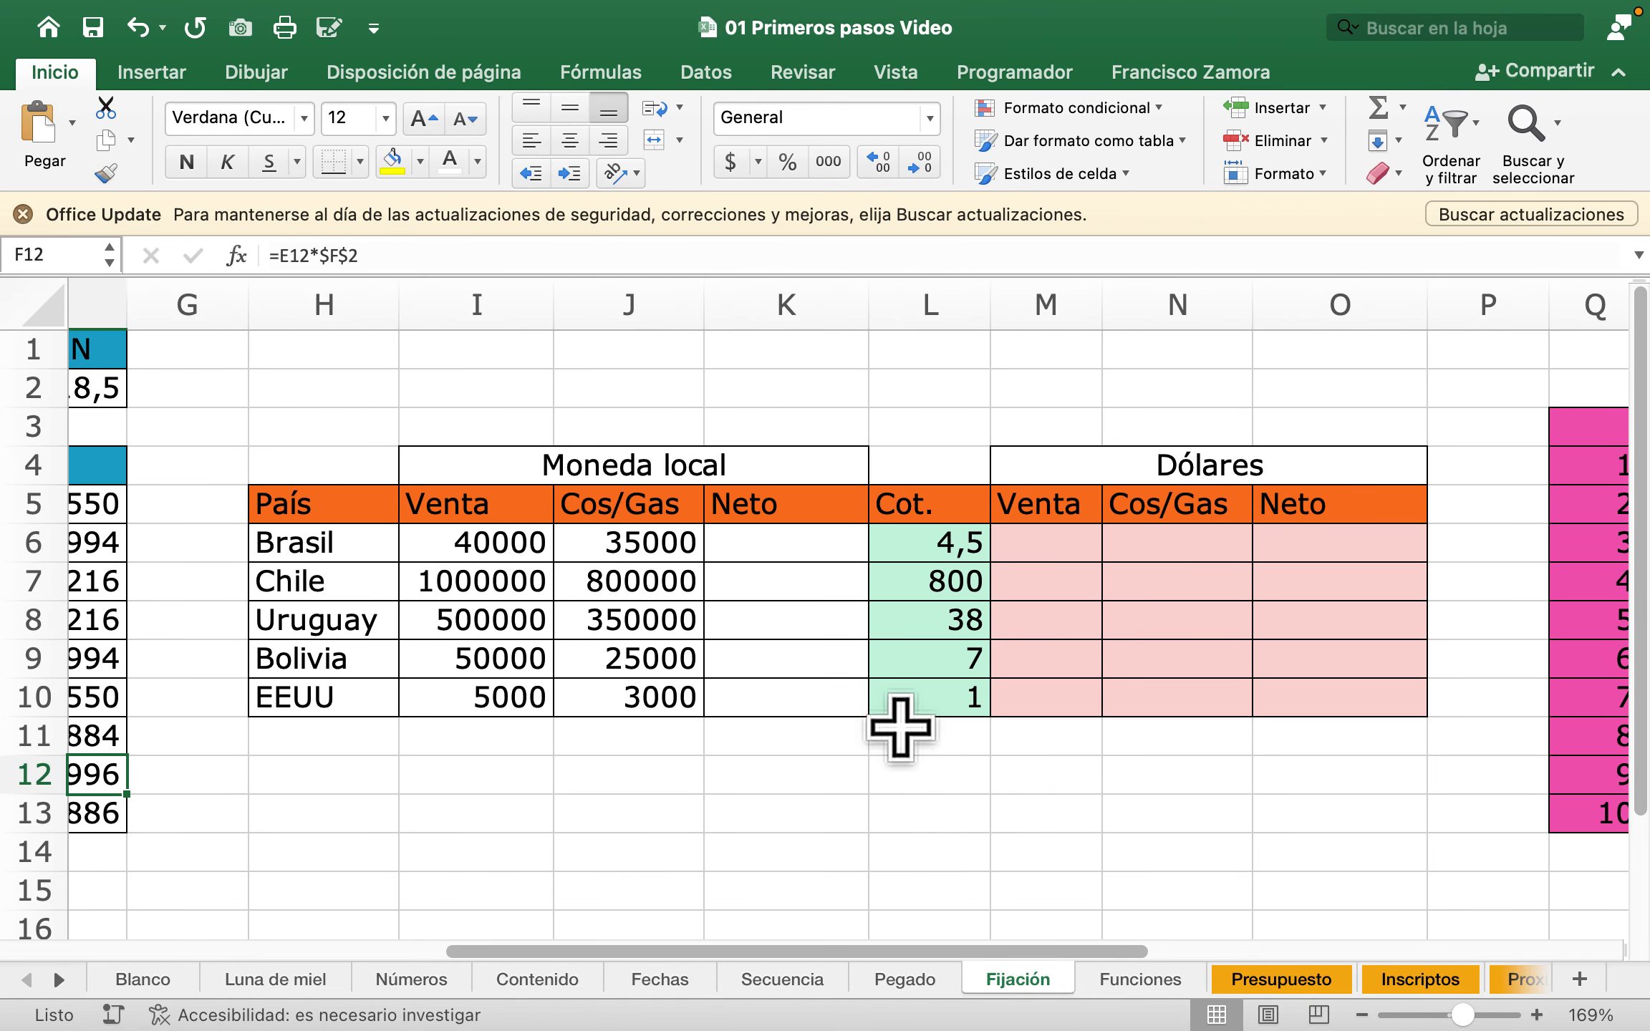
{"action": "left_click", "coordinate": [770, 538]}
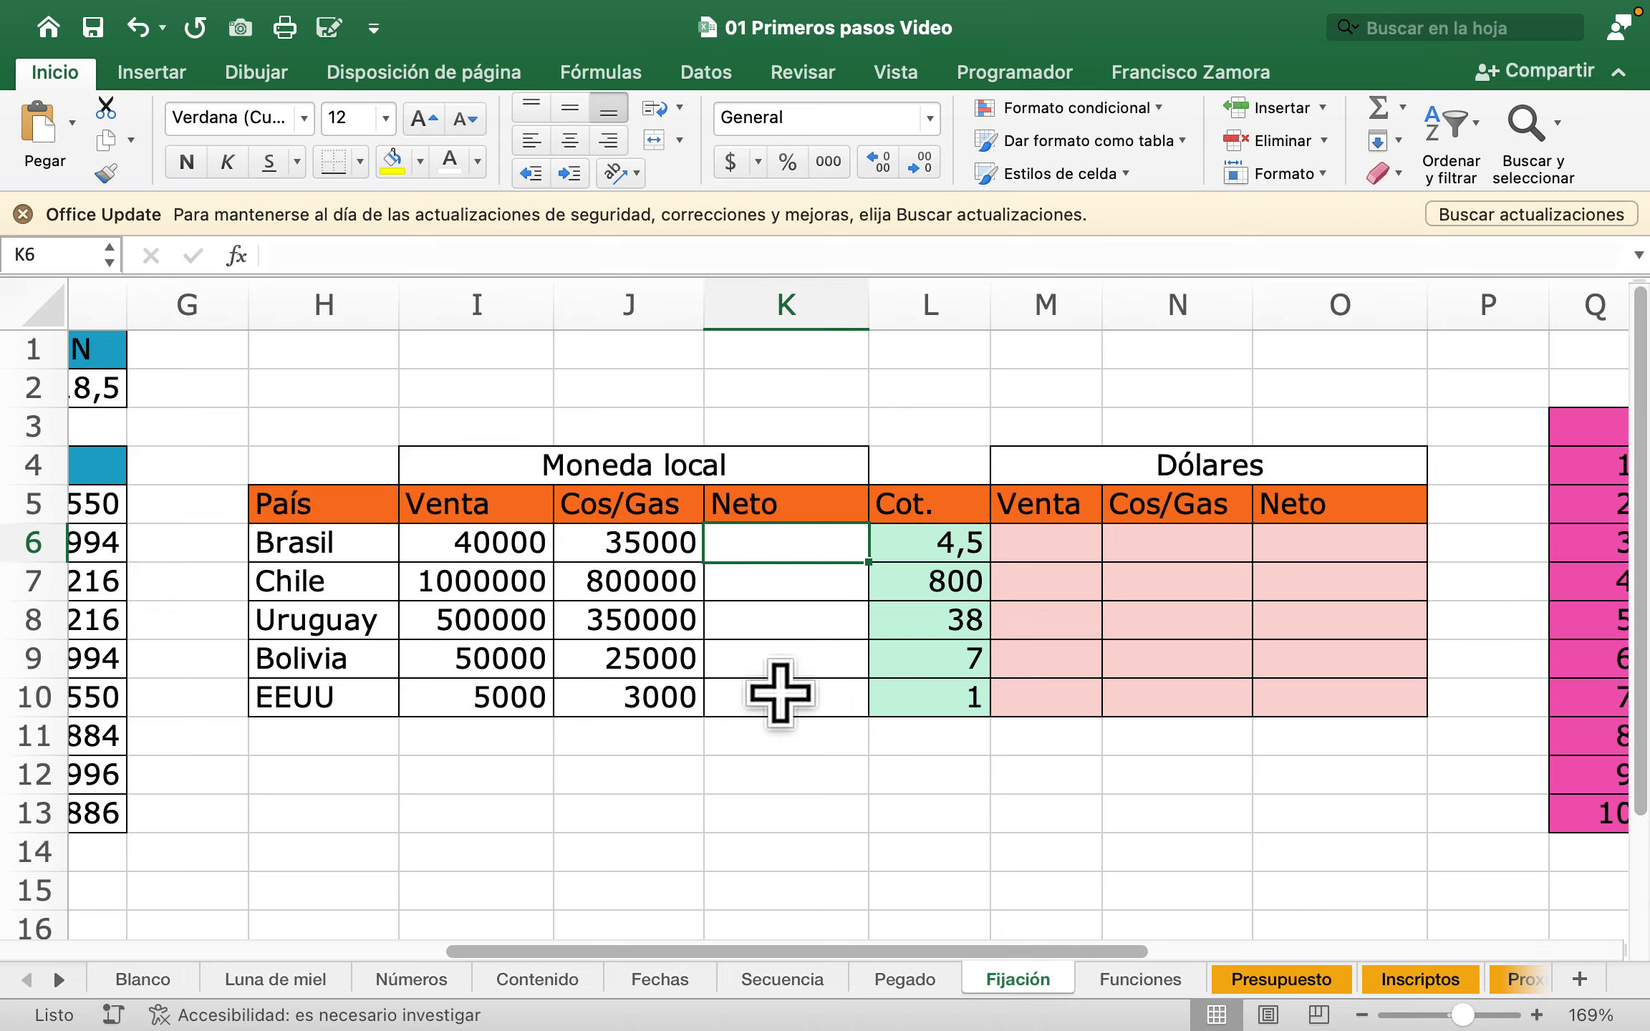
{"action": "type", "text": "="}
{"action": "key", "text": "Left"}
{"action": "key", "text": "Left"}
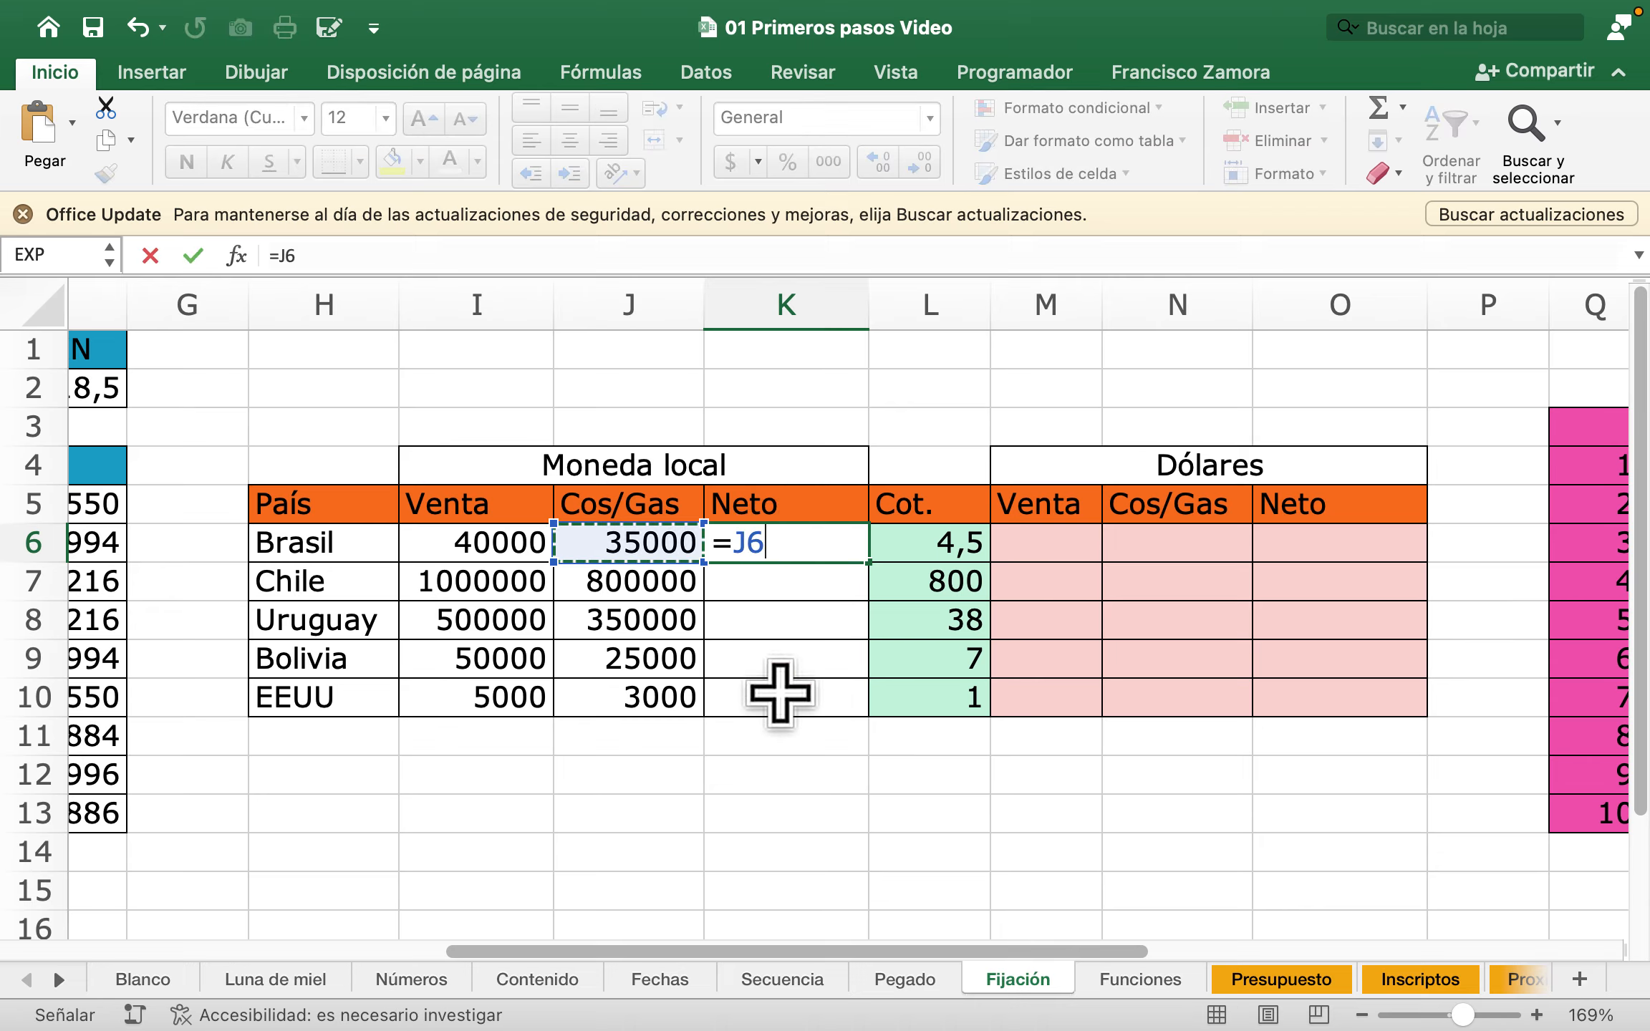
{"action": "type", "text": "-"}
{"action": "key", "text": "Left"}
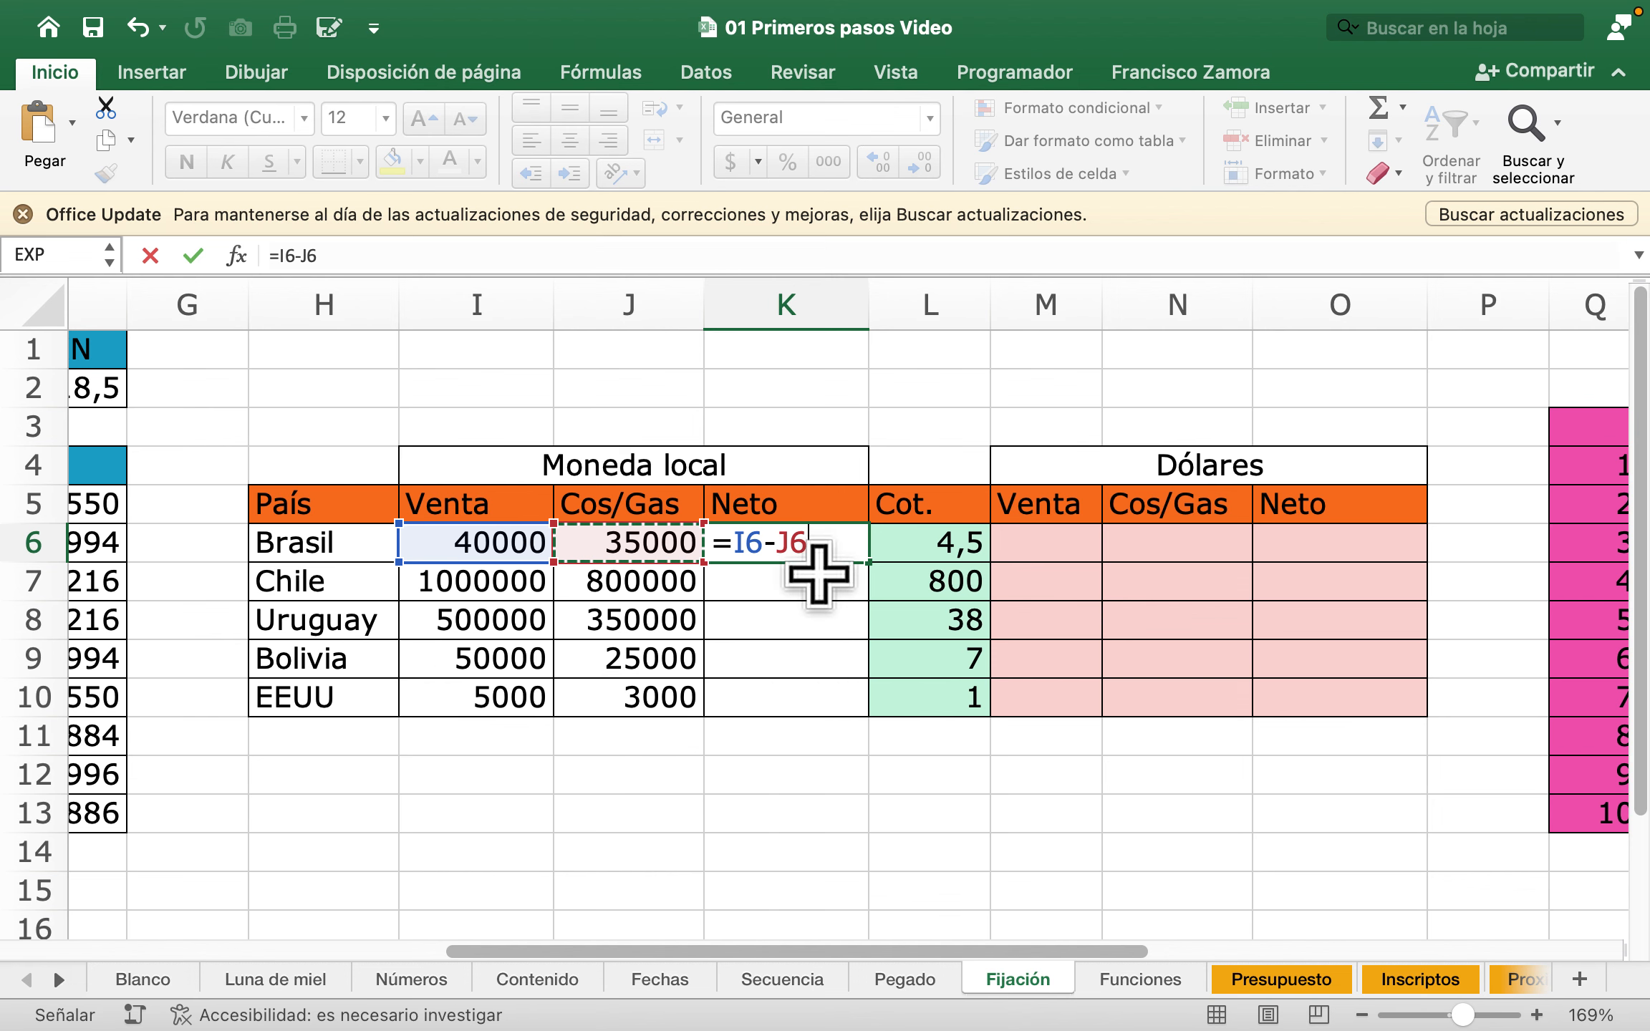
{"action": "key", "text": "Return"}
Step: Check the Neto formula in K6 and fill it down to K10
{"action": "left_click", "coordinate": [823, 544]}
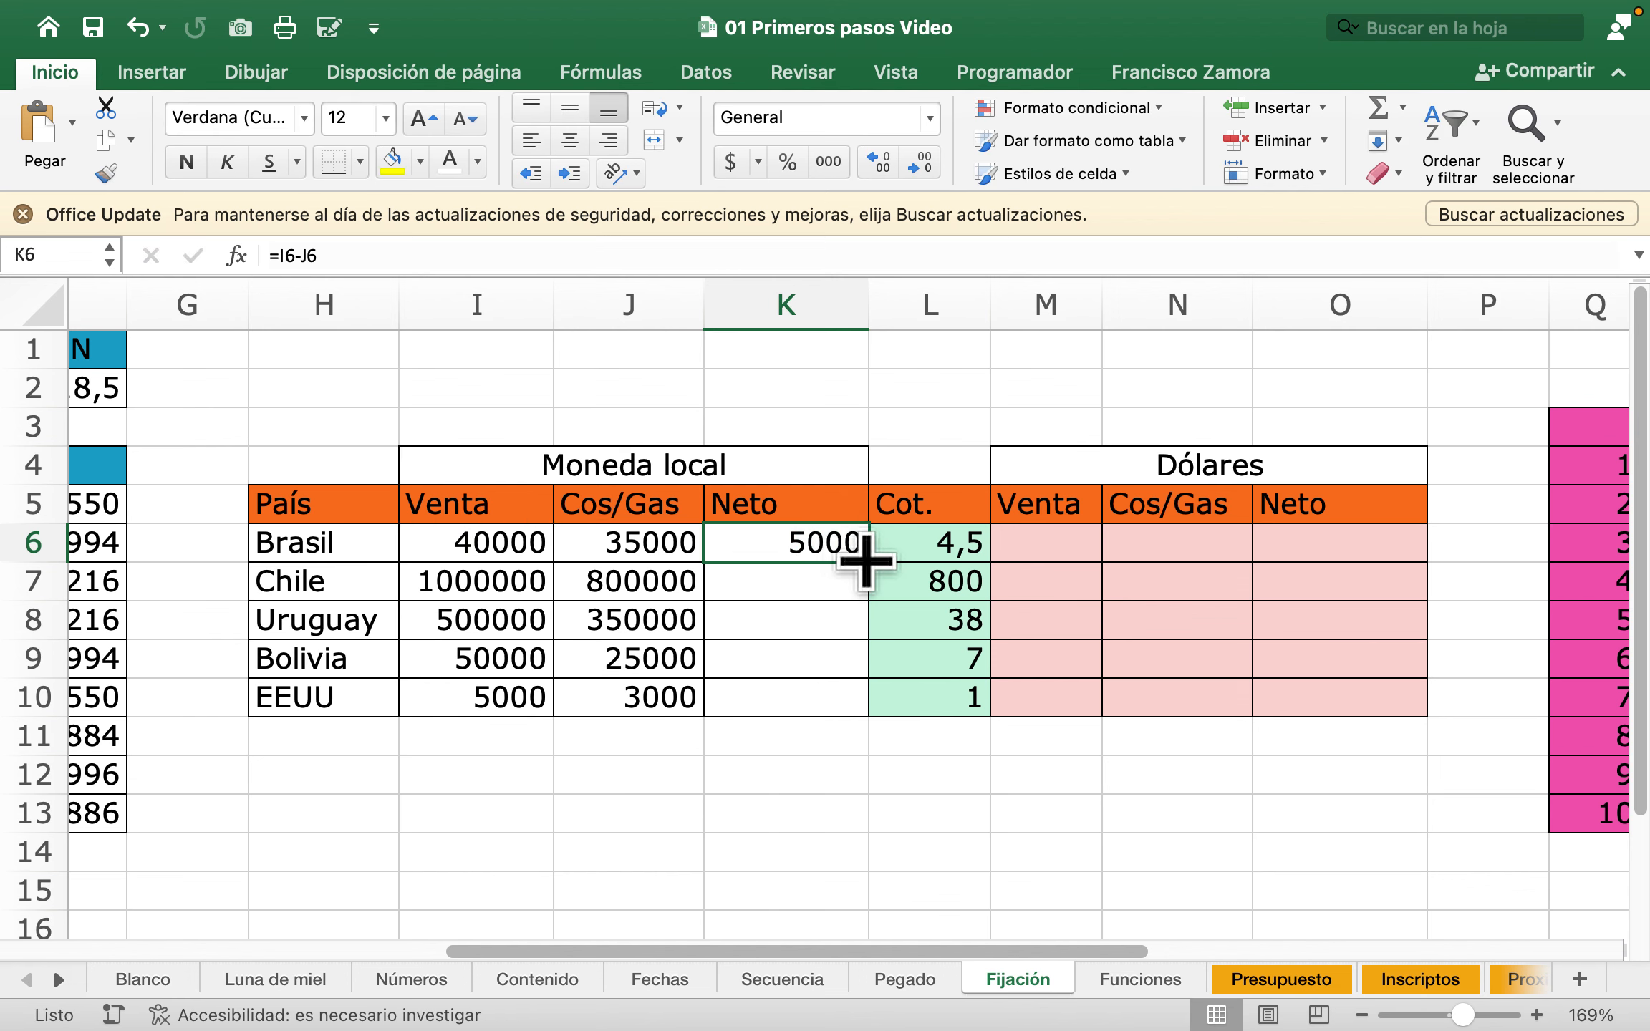
{"action": "double_click", "coordinate": [845, 544]}
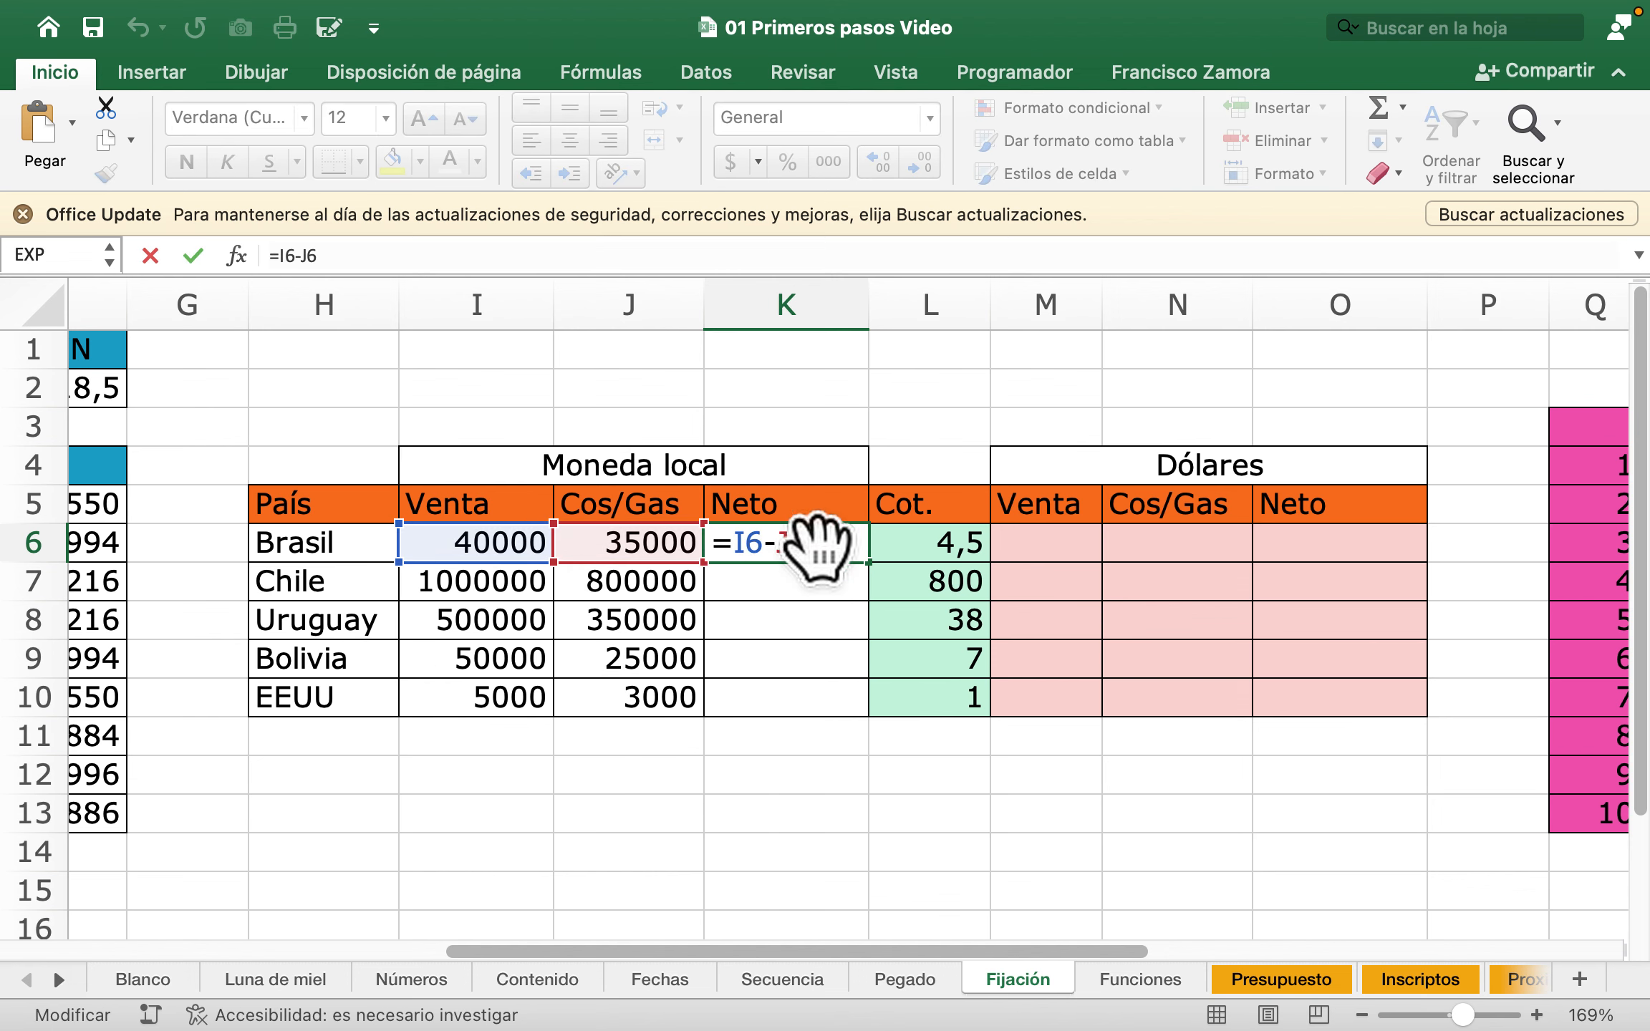
{"action": "key", "text": "Escape"}
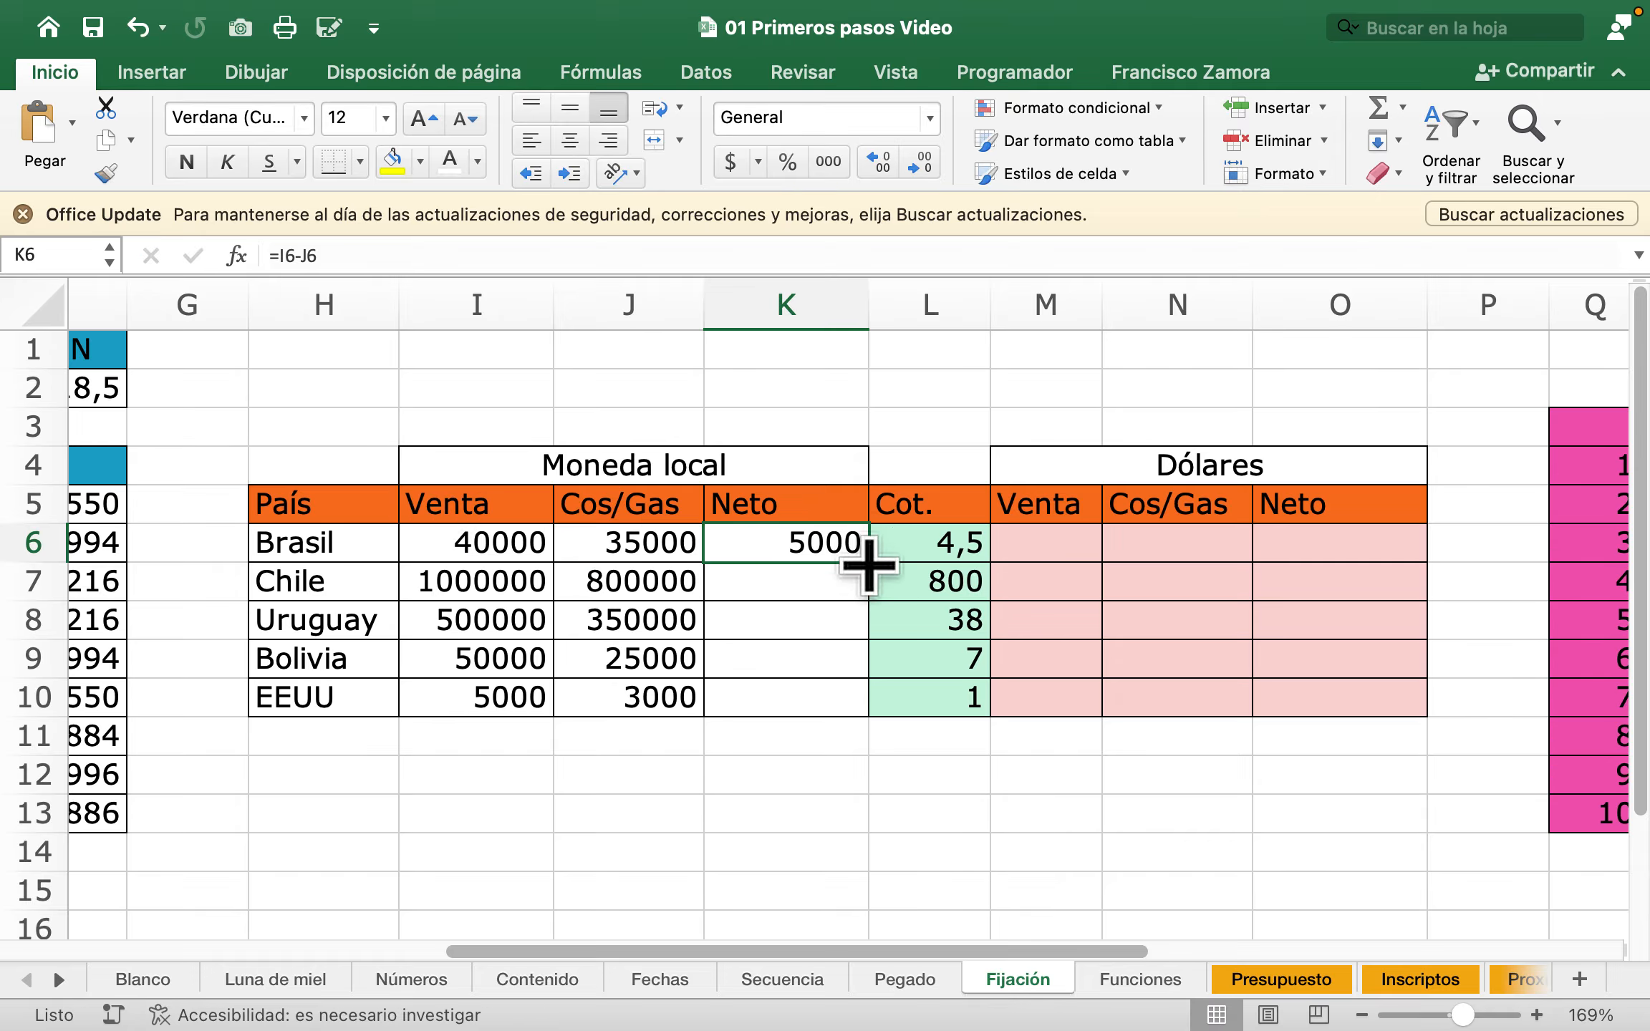
{"action": "double_click", "coordinate": [868, 563]}
Step: Inspect the cell references in the Neto formulas from K7 to K10
{"action": "double_click", "coordinate": [802, 579]}
{"action": "key", "text": "Escape"}
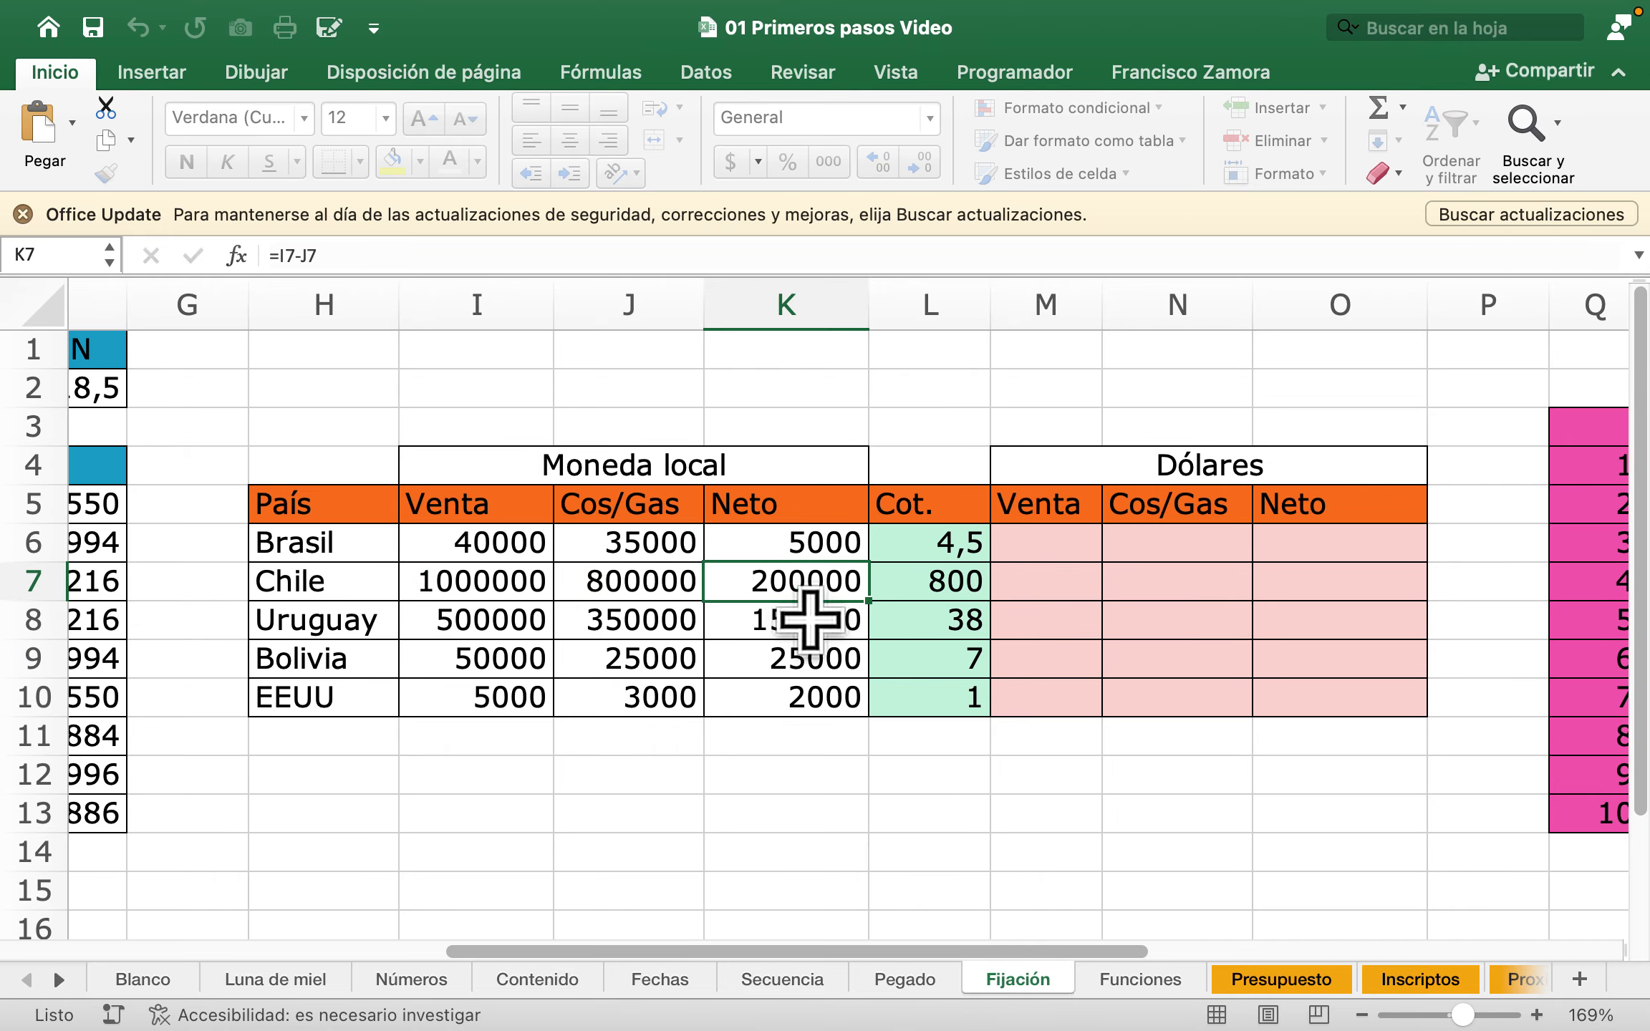
{"action": "double_click", "coordinate": [809, 620]}
{"action": "key", "text": "Escape"}
{"action": "double_click", "coordinate": [809, 657]}
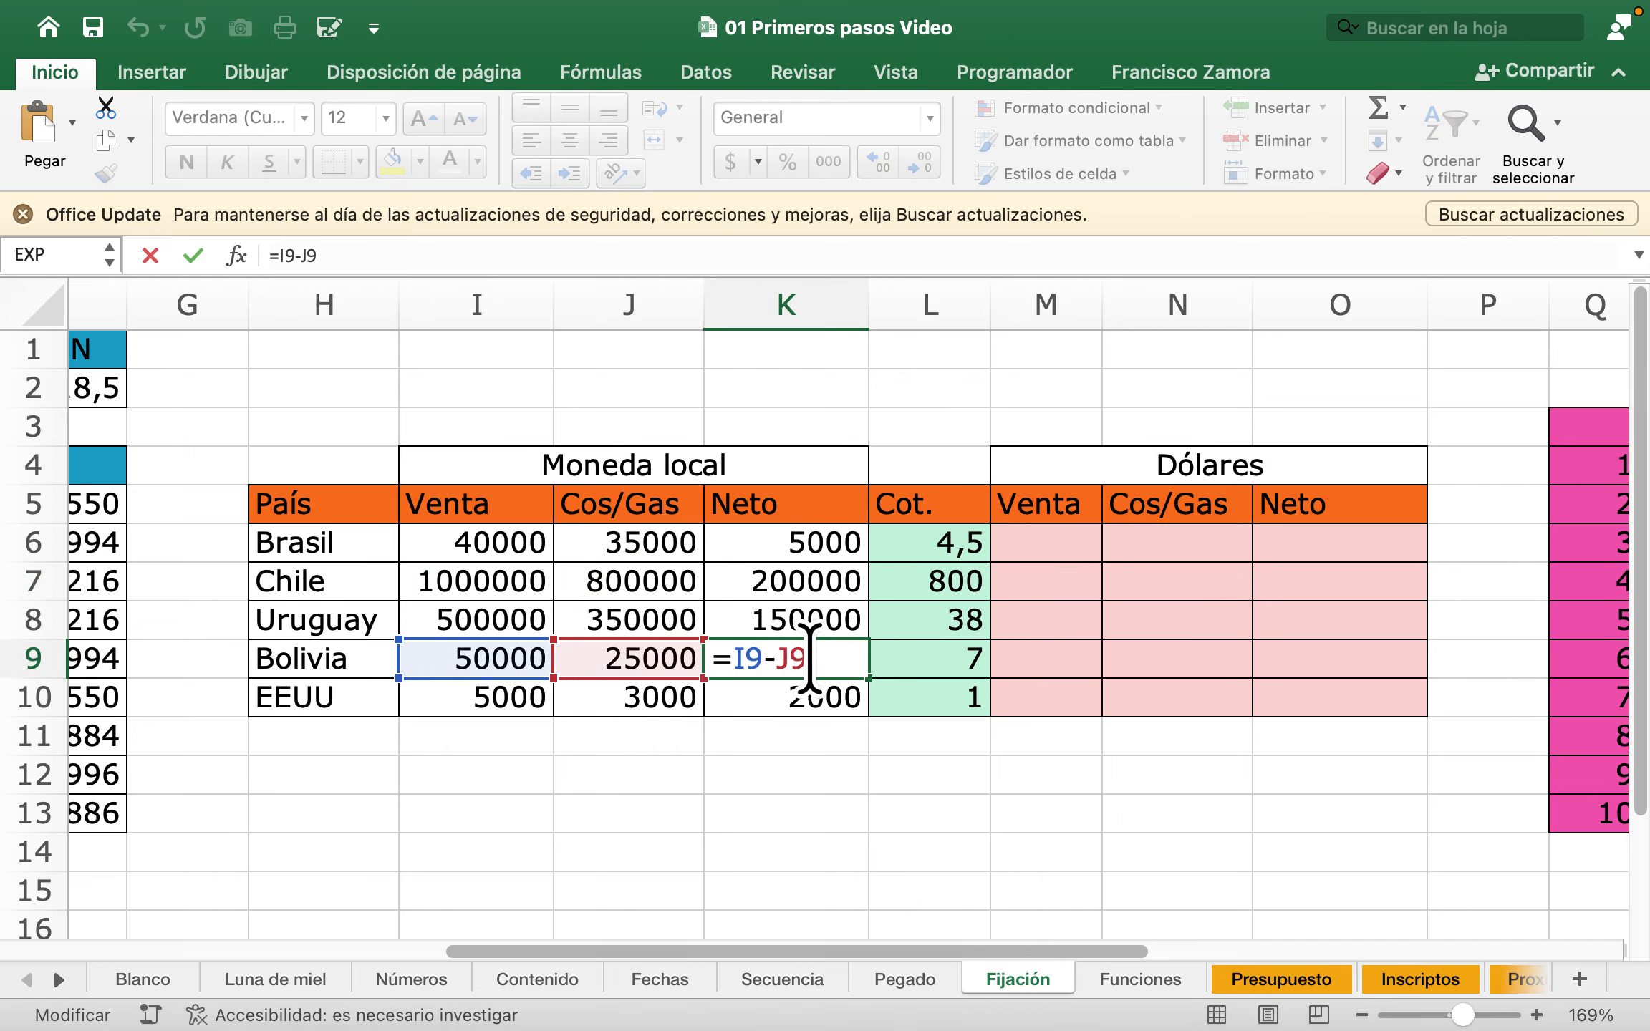
{"action": "key", "text": "Escape"}
{"action": "double_click", "coordinate": [818, 698]}
{"action": "key", "text": "Escape"}
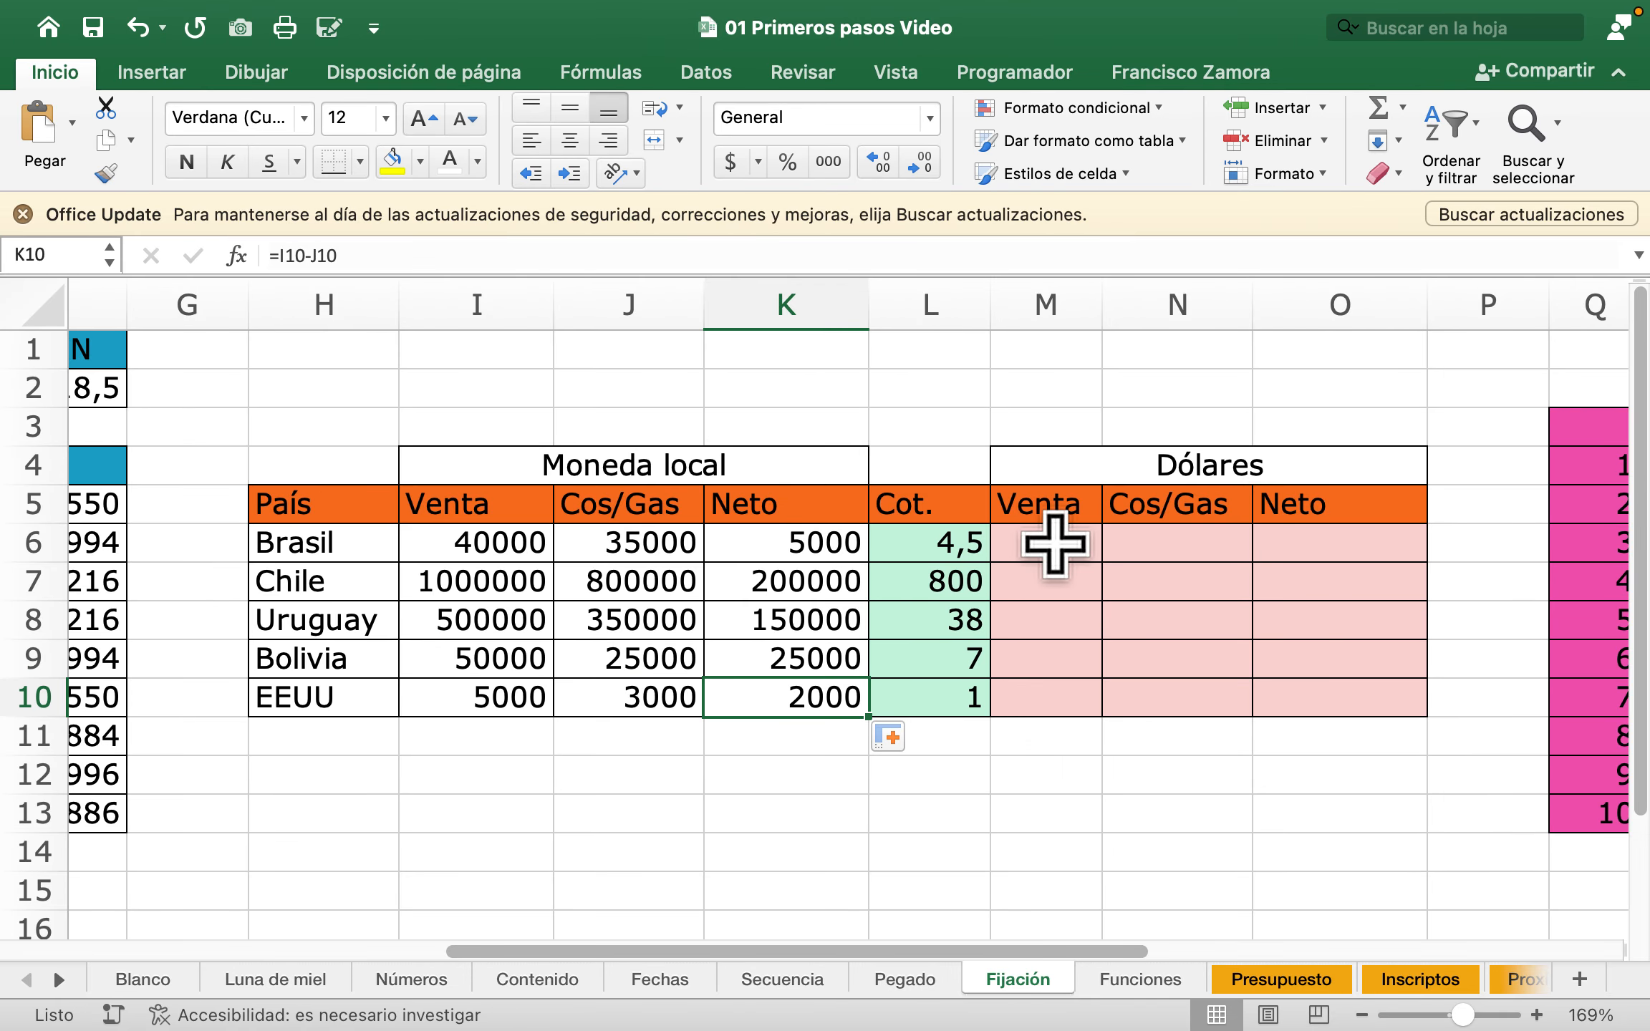
Step: Compare the Moneda local range I6:K10 with the Dólares range M6:O10, and Brasil's amounts in I6:K6 with its rate in L6
{"action": "left_click_drag", "start_coordinate": [462, 544], "coordinate": [792, 702]}
{"action": "left_click_drag", "start_coordinate": [1047, 542], "coordinate": [1315, 689]}
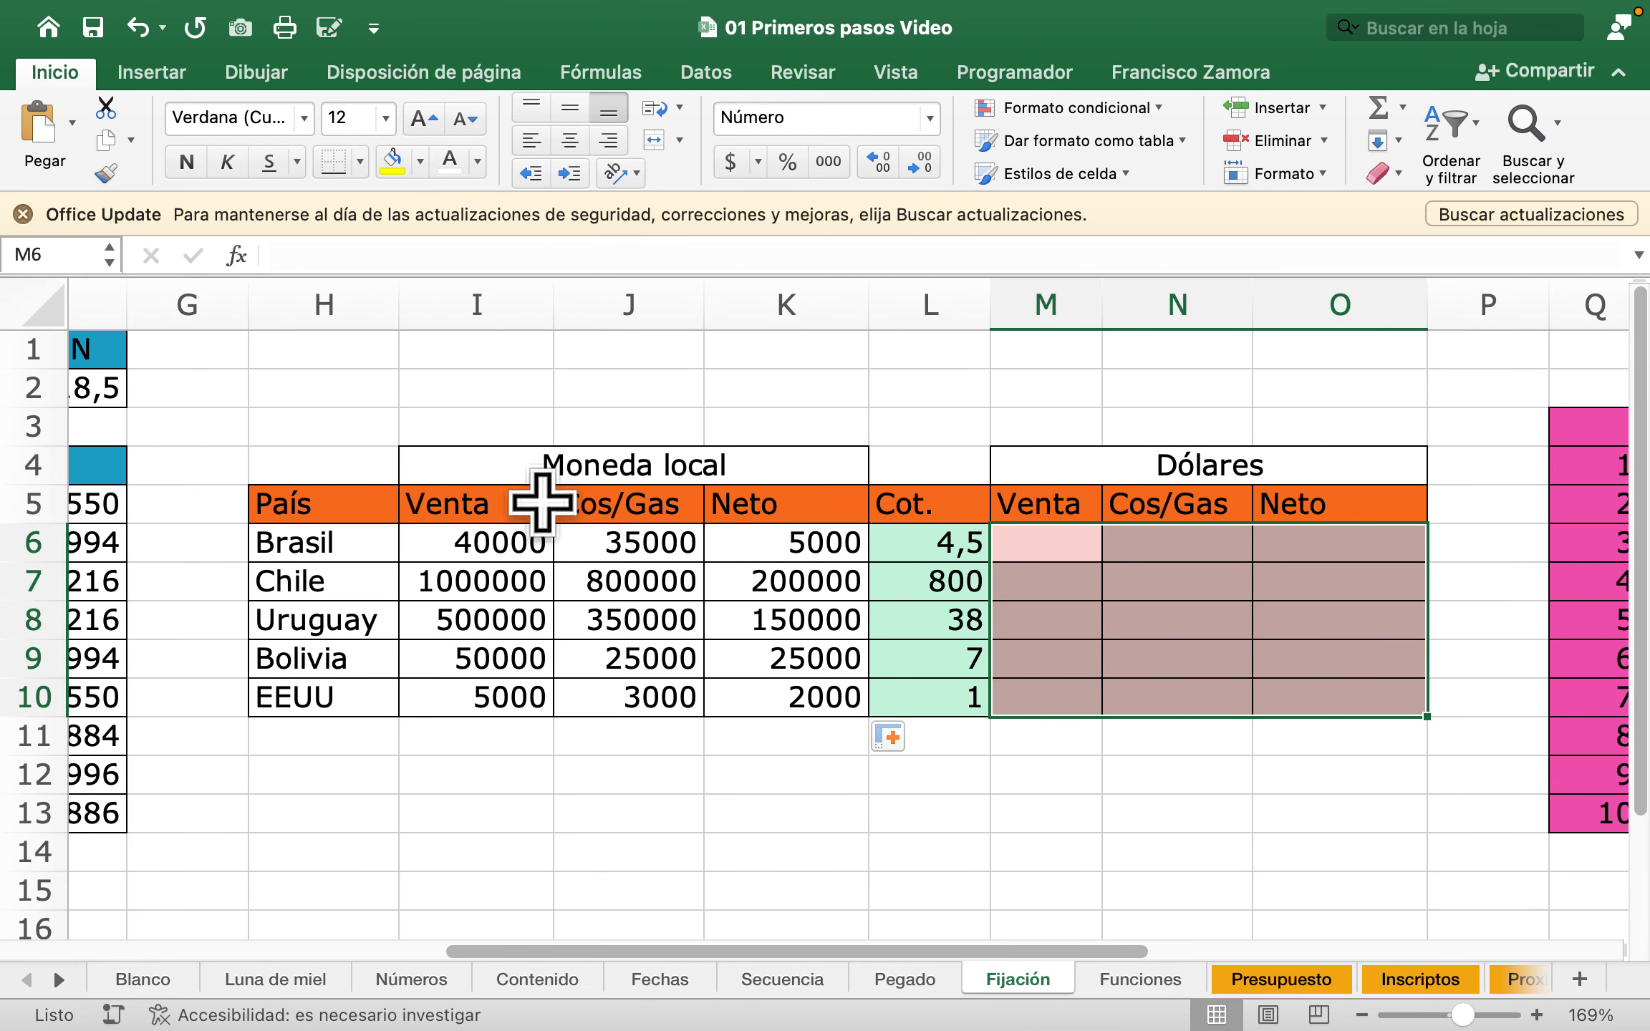
{"action": "left_click_drag", "start_coordinate": [475, 542], "coordinate": [777, 544]}
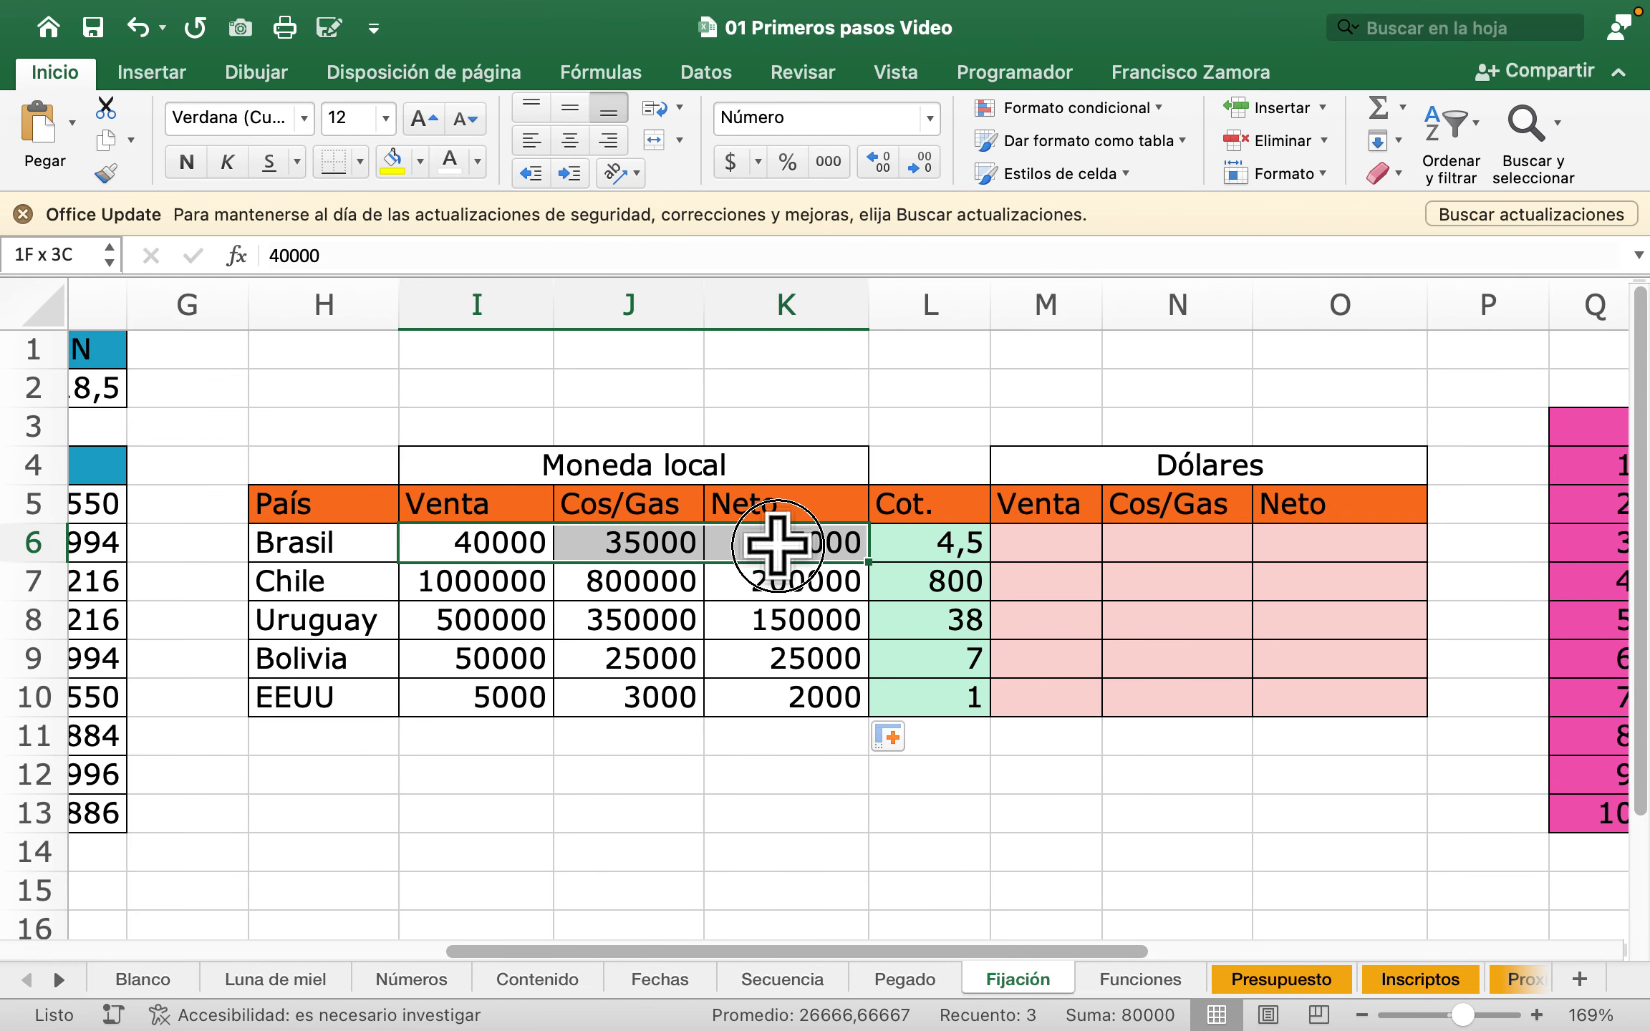
{"action": "left_click", "coordinate": [950, 544]}
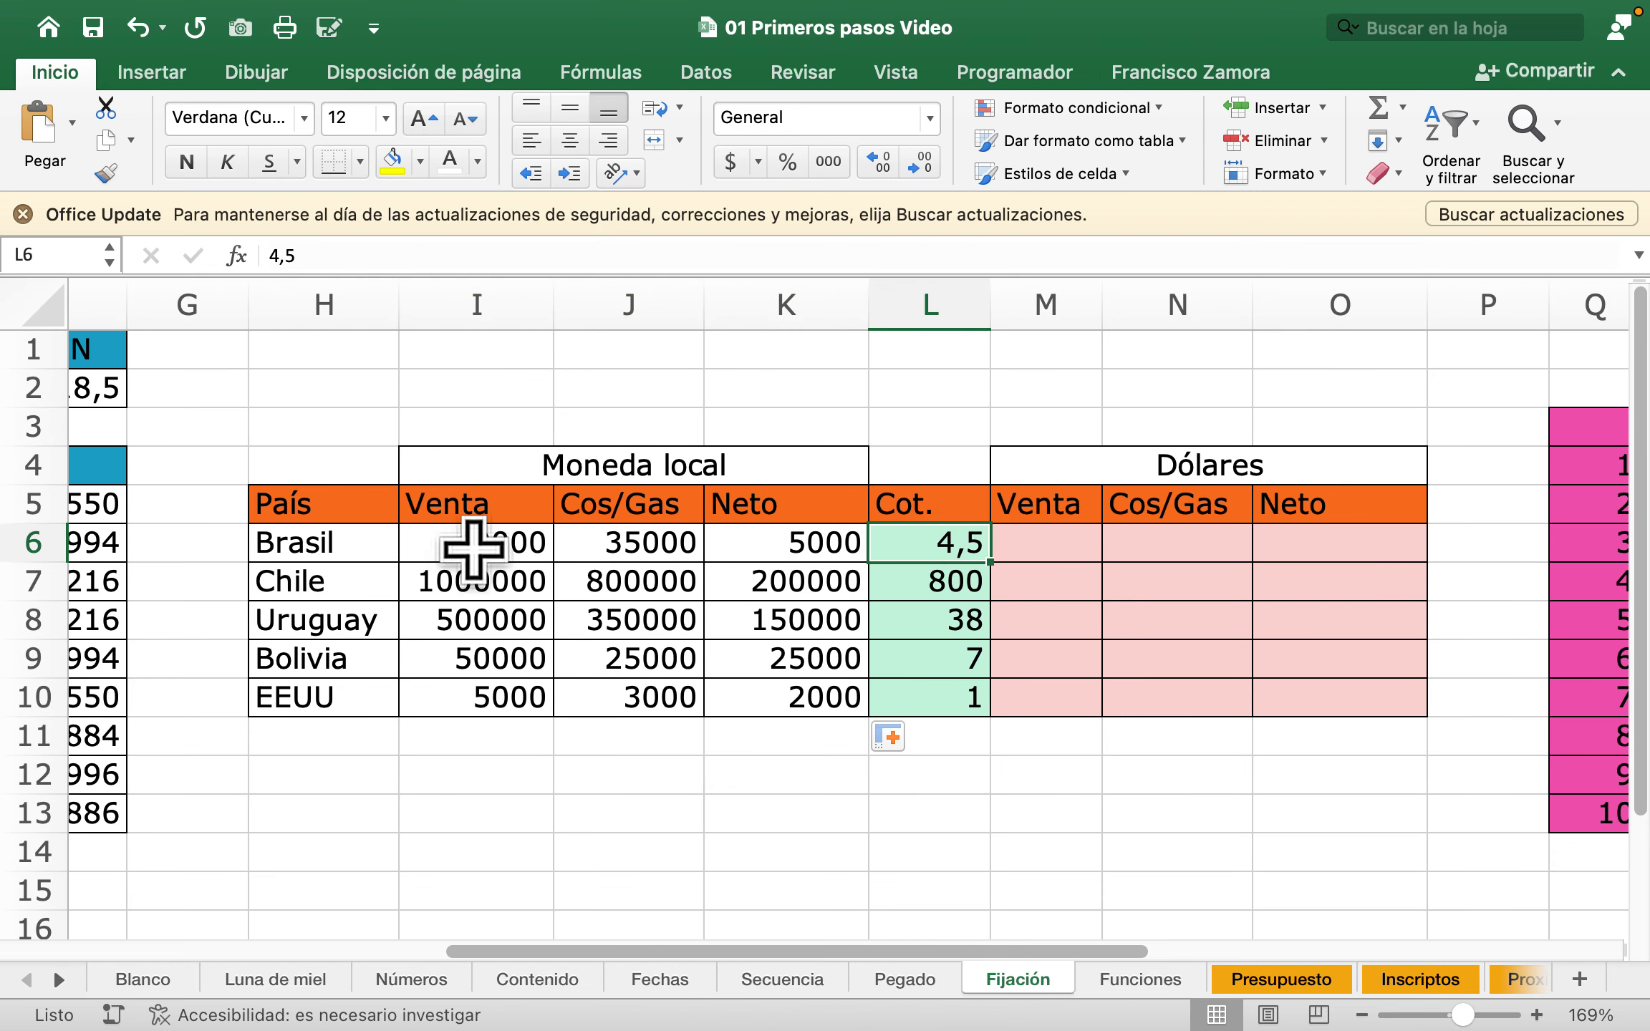
Step: Compare the local-currency amounts of Brasil in I6:K6 and Chile in I7:K7 with their rates in column L
{"action": "left_click_drag", "start_coordinate": [472, 547], "coordinate": [737, 542]}
{"action": "left_click", "coordinate": [913, 541]}
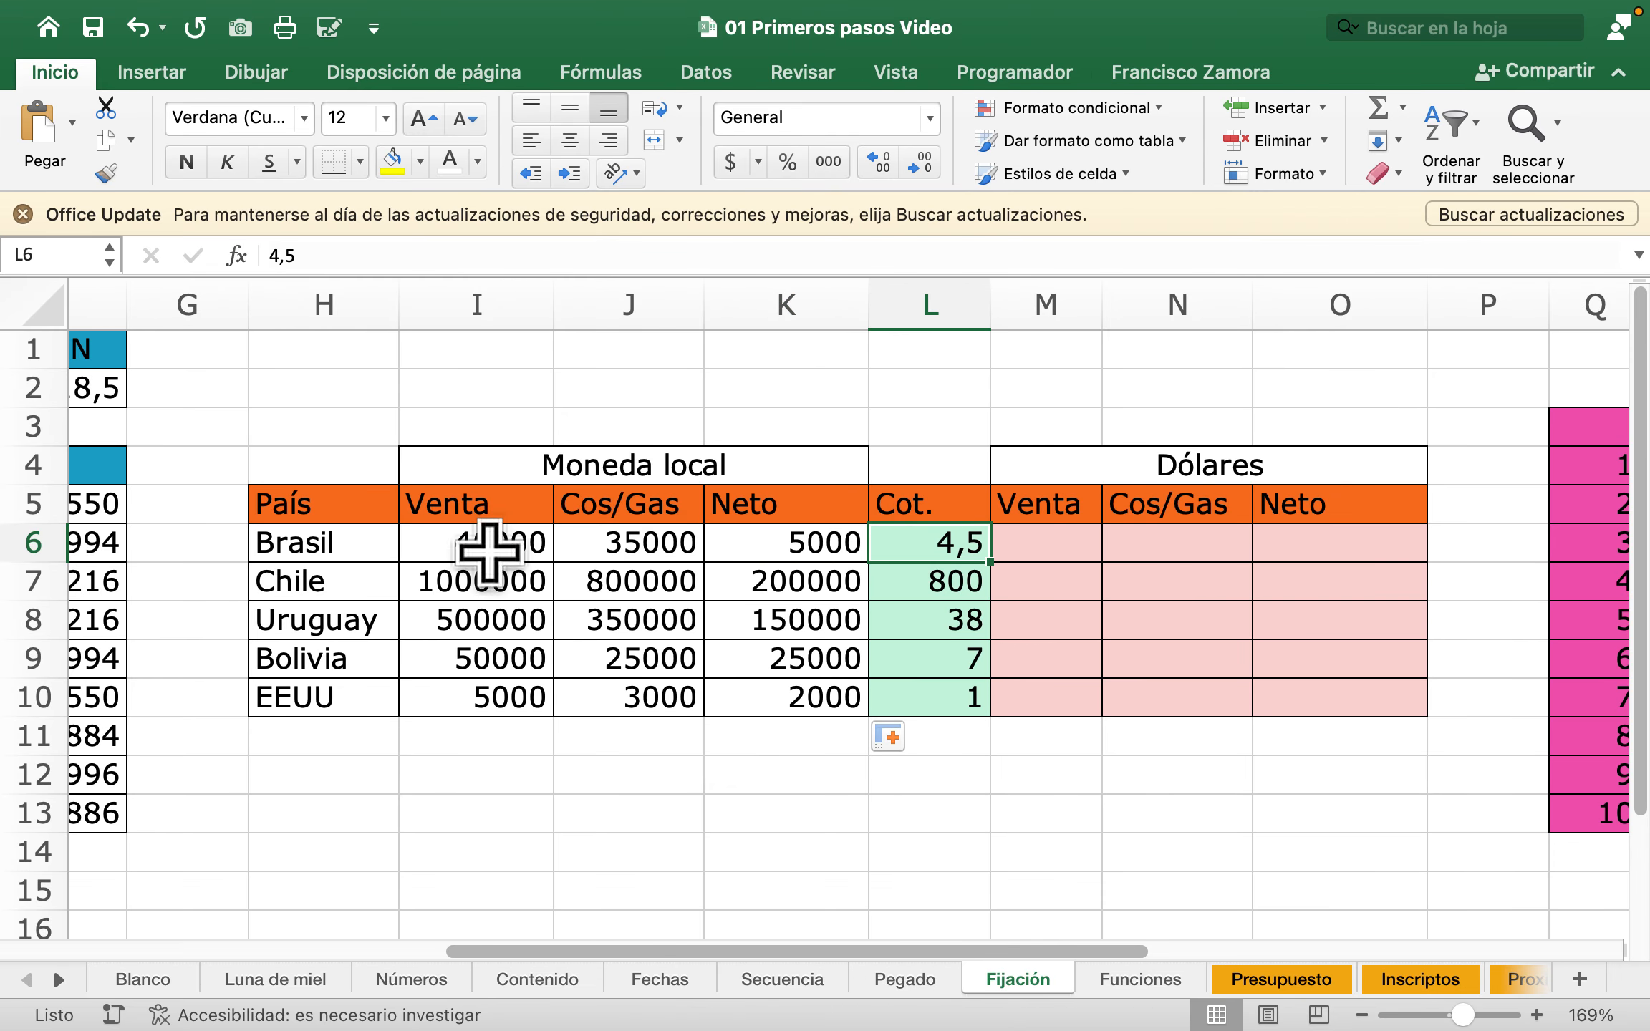
{"action": "left_click_drag", "start_coordinate": [478, 542], "coordinate": [737, 548]}
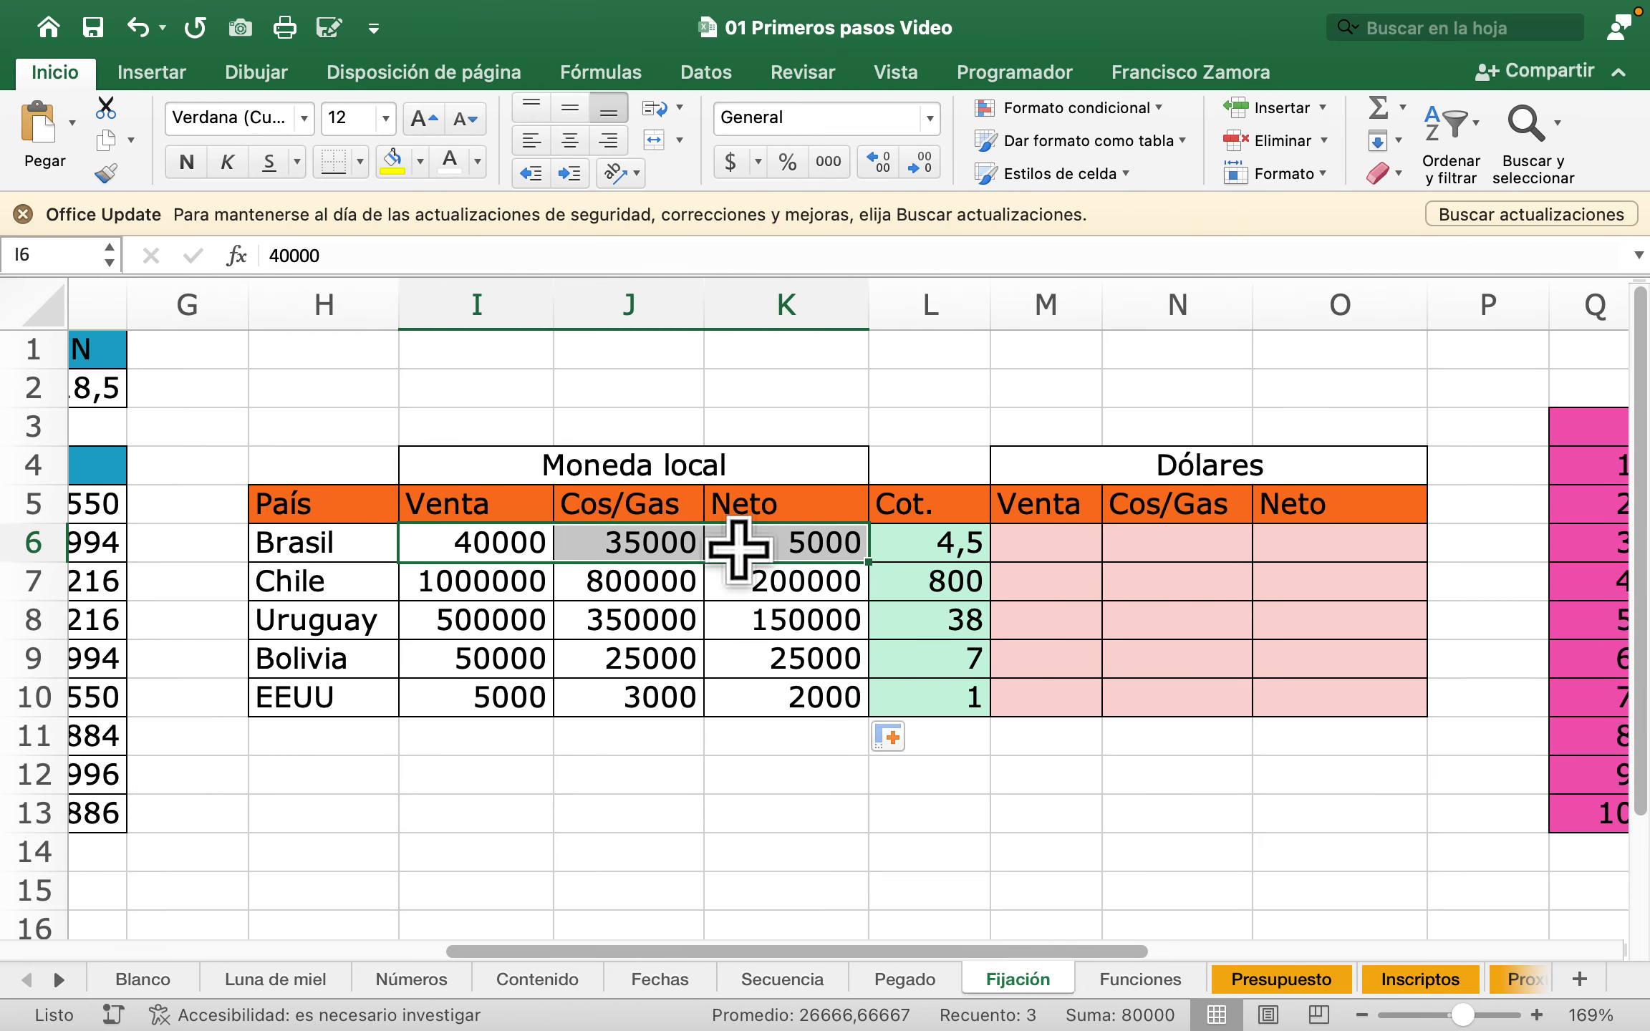
{"action": "left_click", "coordinate": [951, 566]}
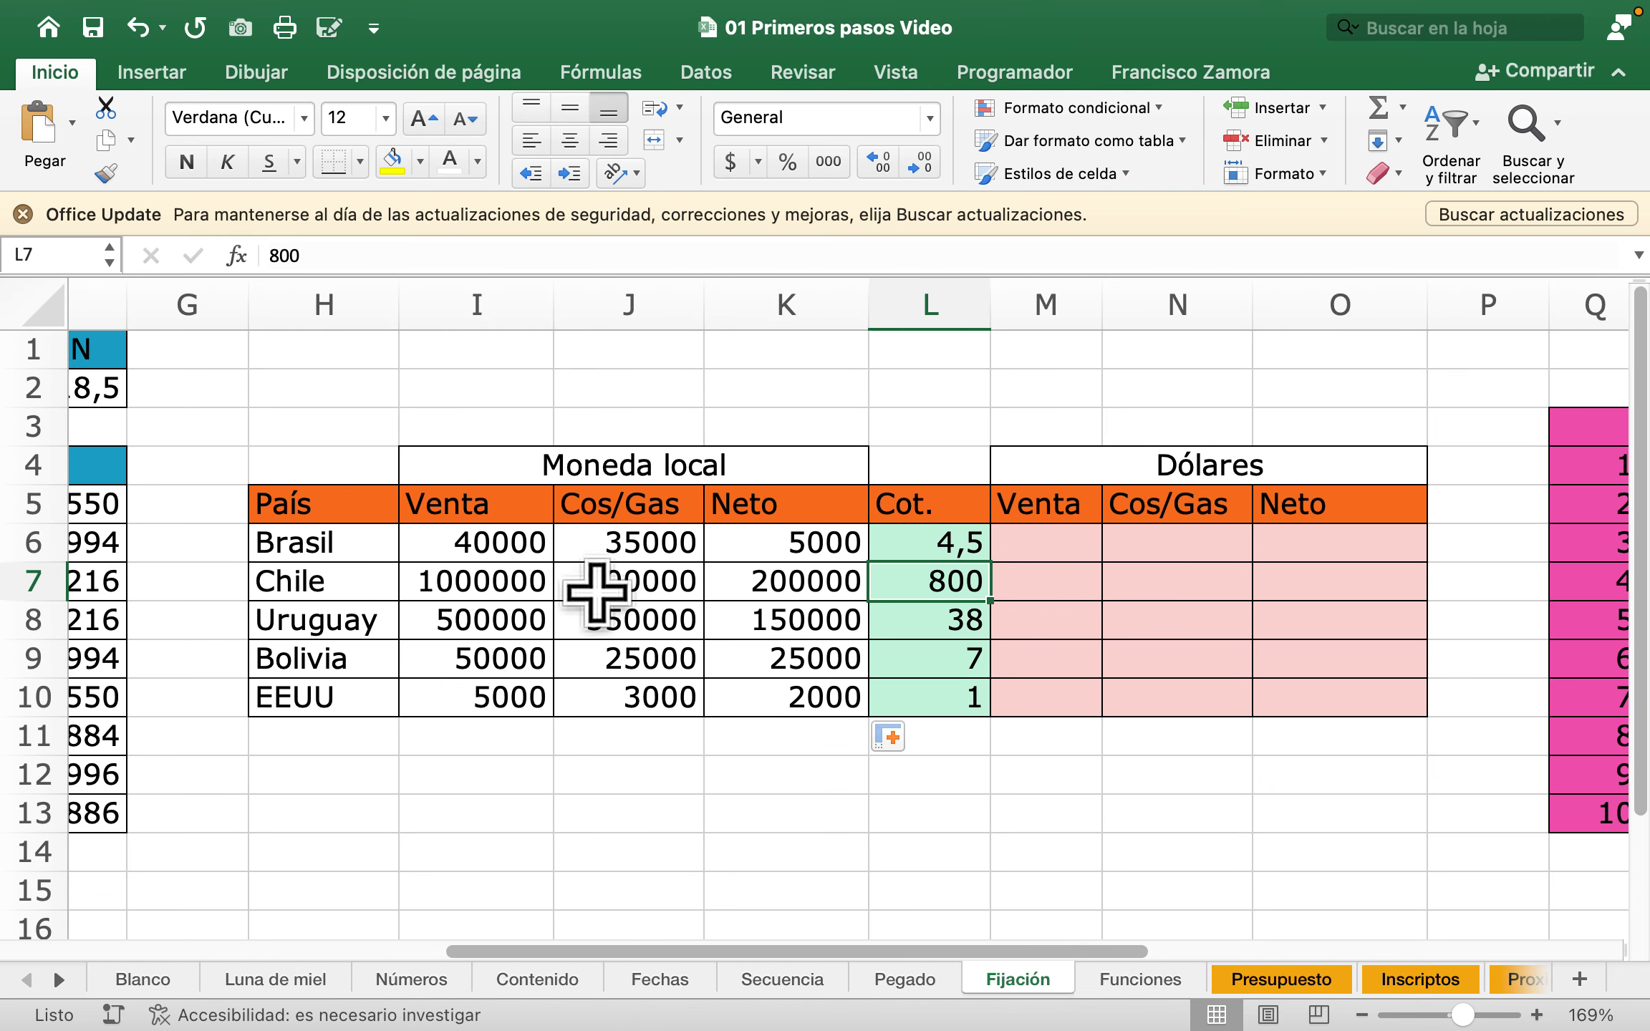
{"action": "left_click", "coordinate": [448, 579]}
{"action": "left_click_drag", "start_coordinate": [448, 578], "coordinate": [763, 578]}
{"action": "left_click", "coordinate": [968, 578]}
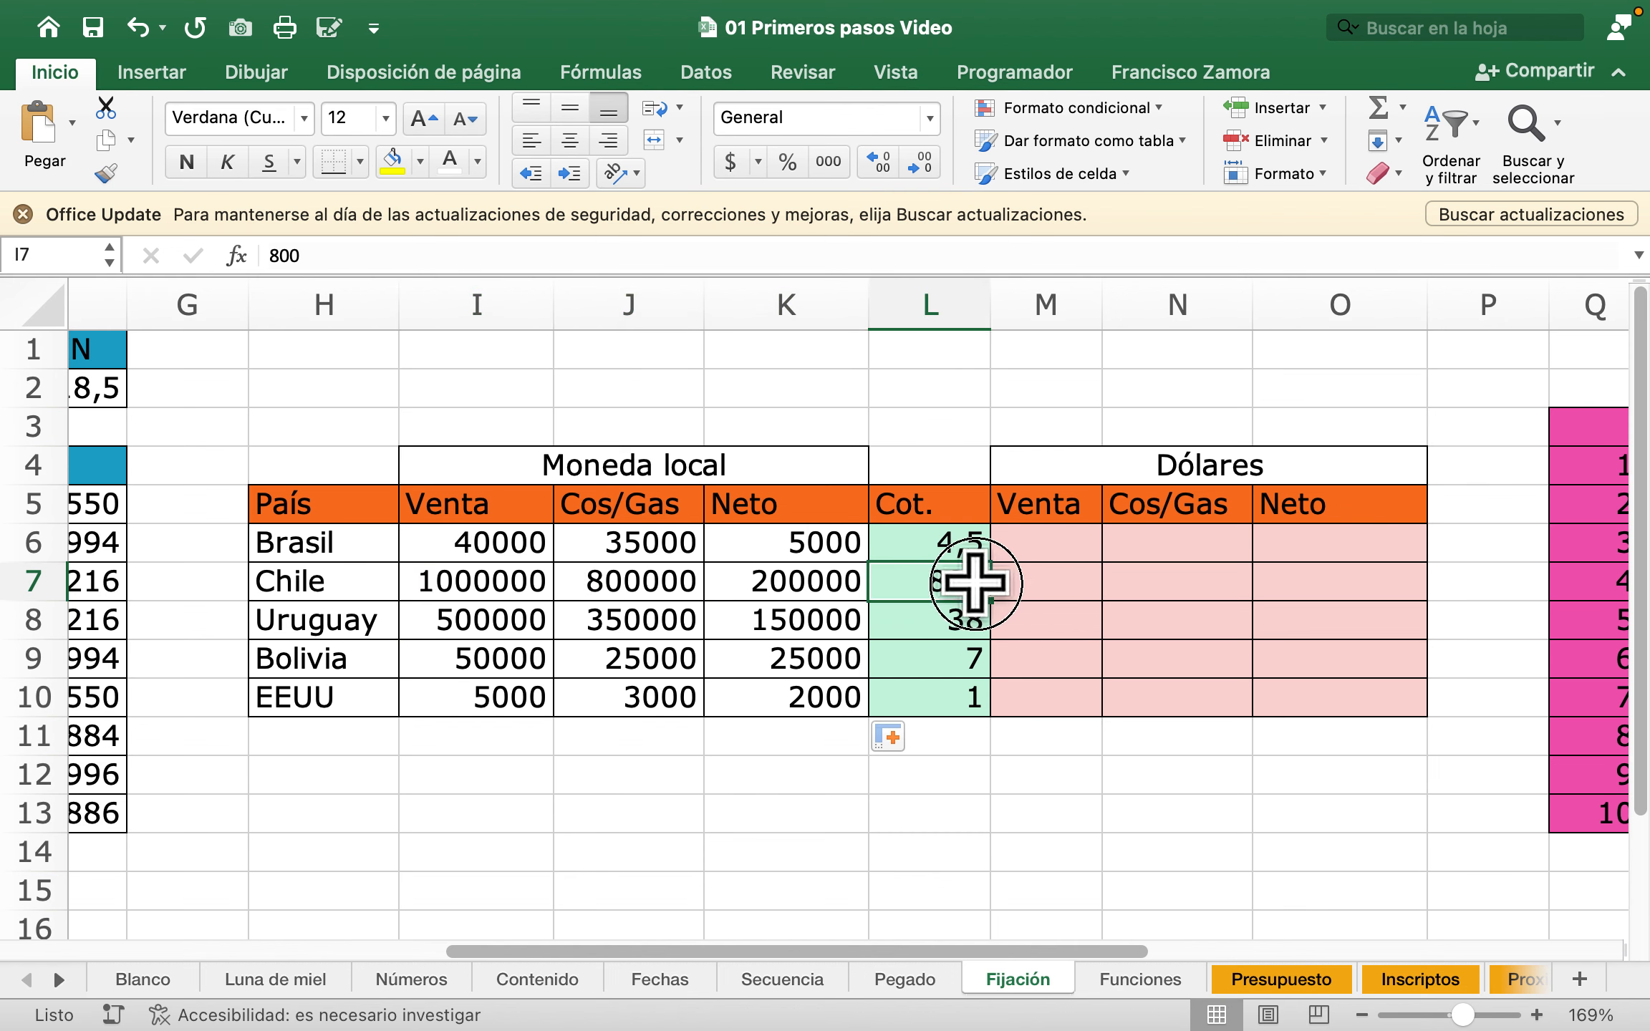
Step: Convert Brasil's Venta to dollars in M6 with the formula =I6/$L6, fixing only the rate's column
{"action": "left_click", "coordinate": [1073, 539]}
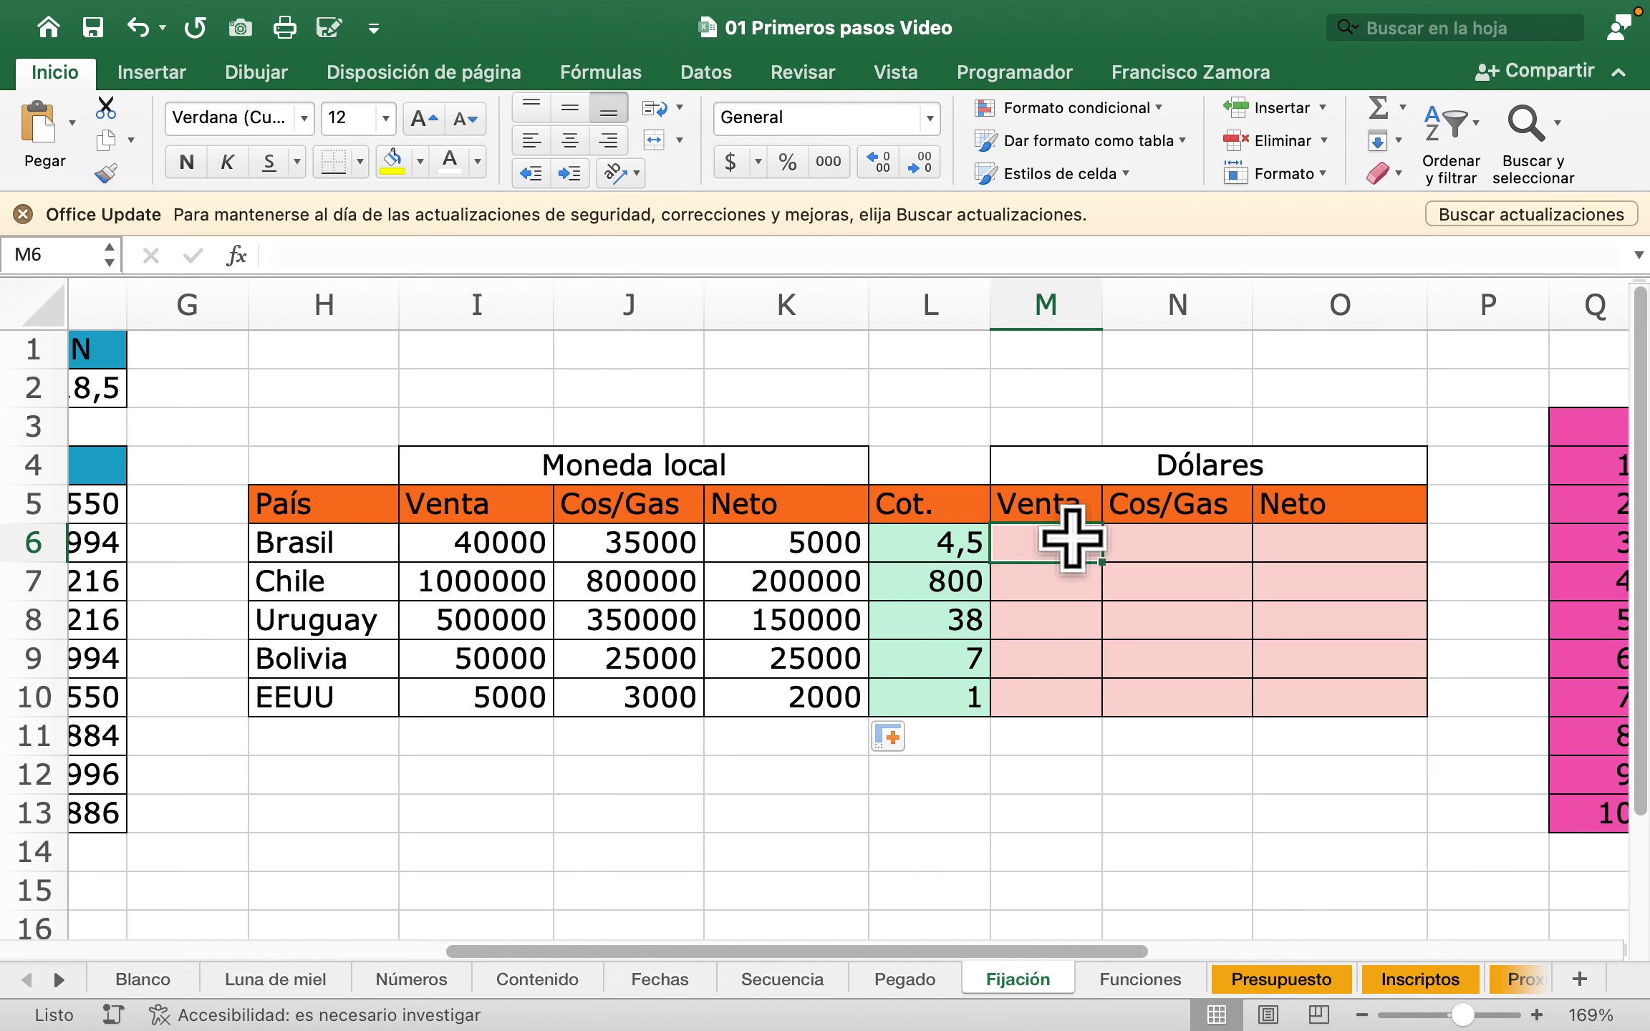
{"action": "type", "text": "="}
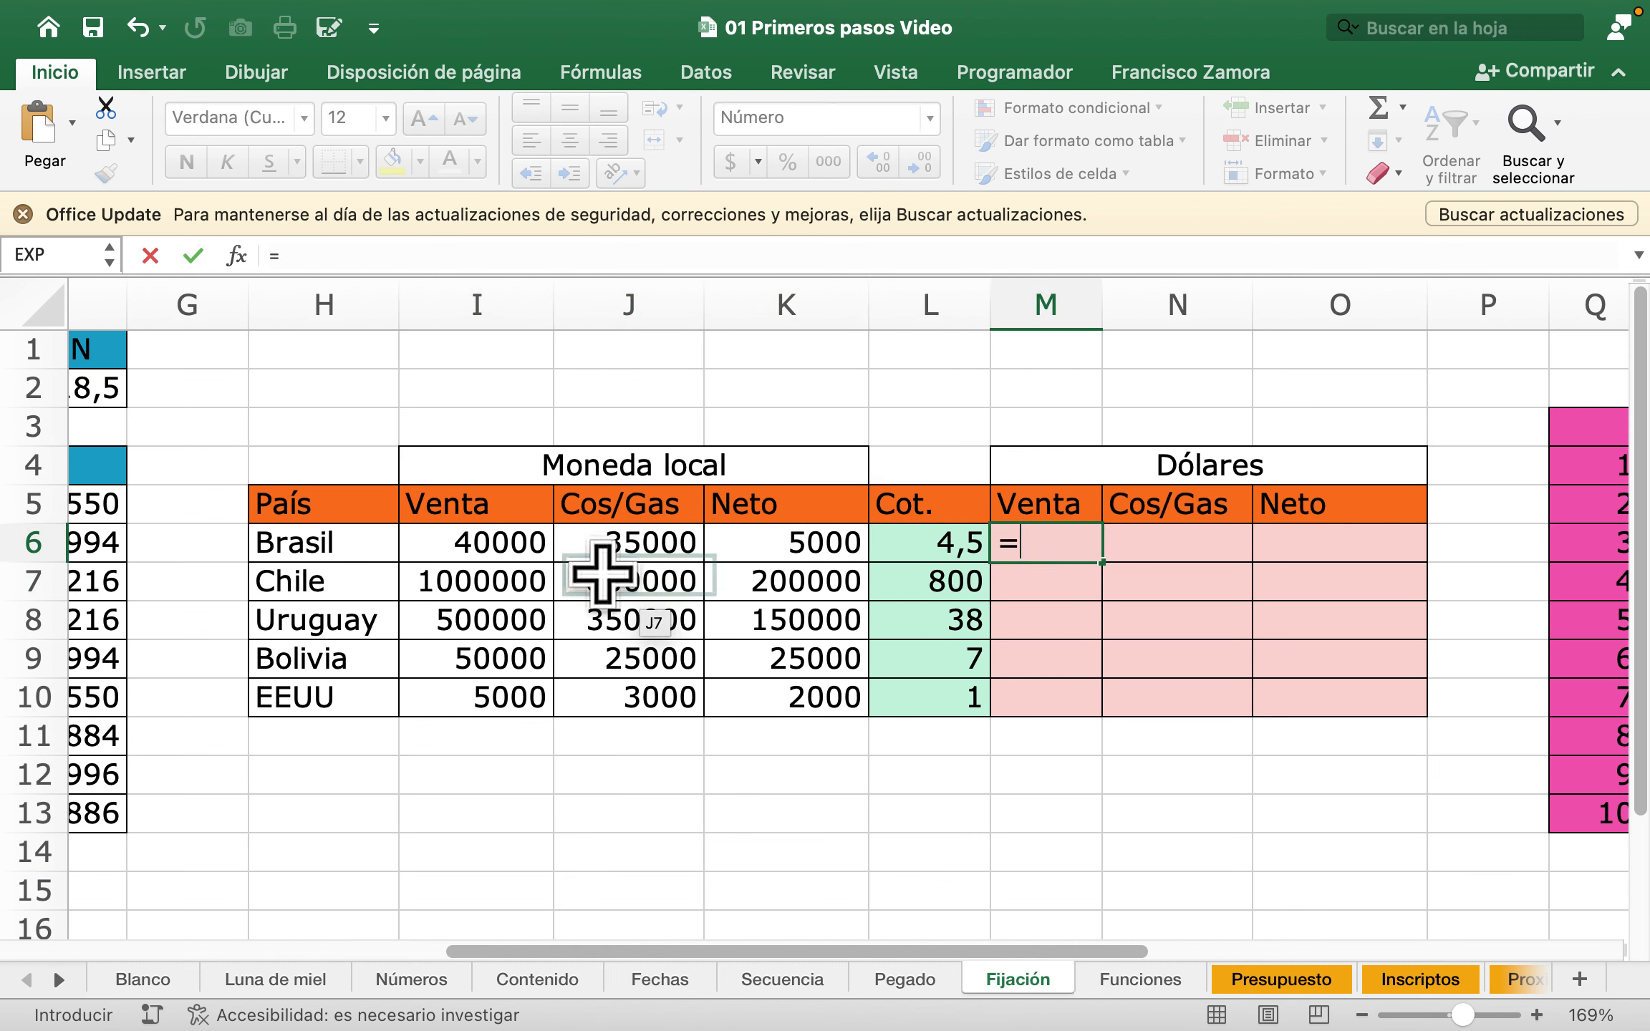
{"action": "left_click", "coordinate": [504, 538]}
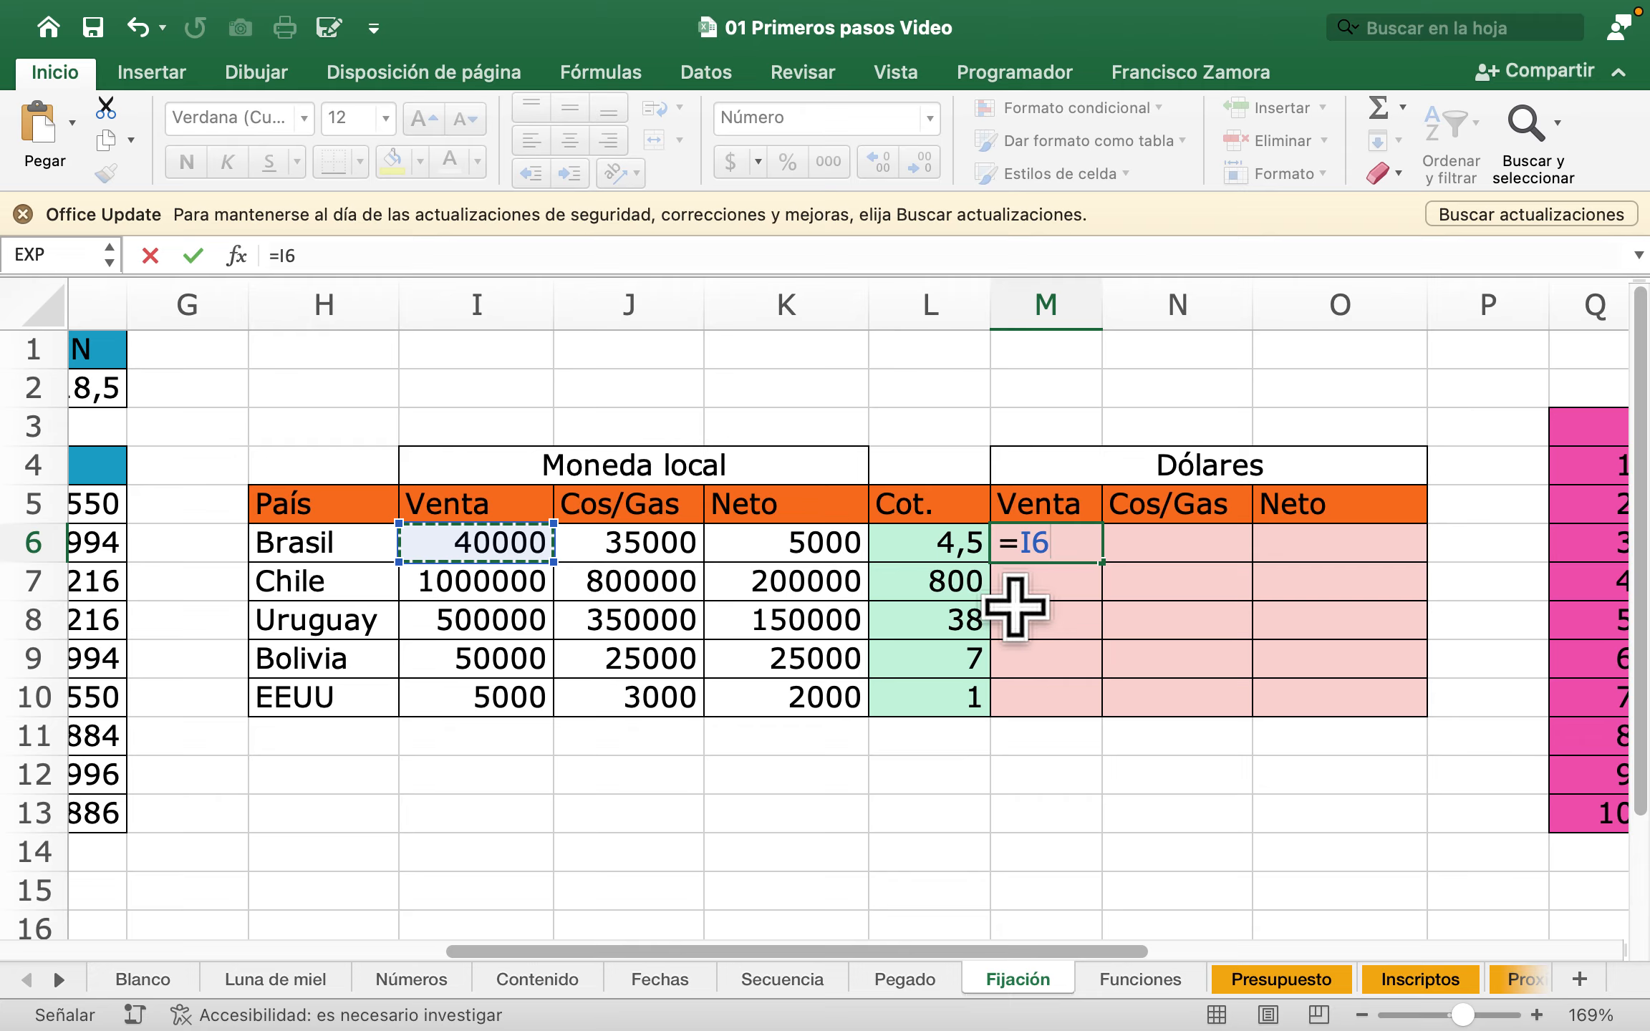
{"action": "type", "text": "/"}
{"action": "left_click", "coordinate": [912, 539]}
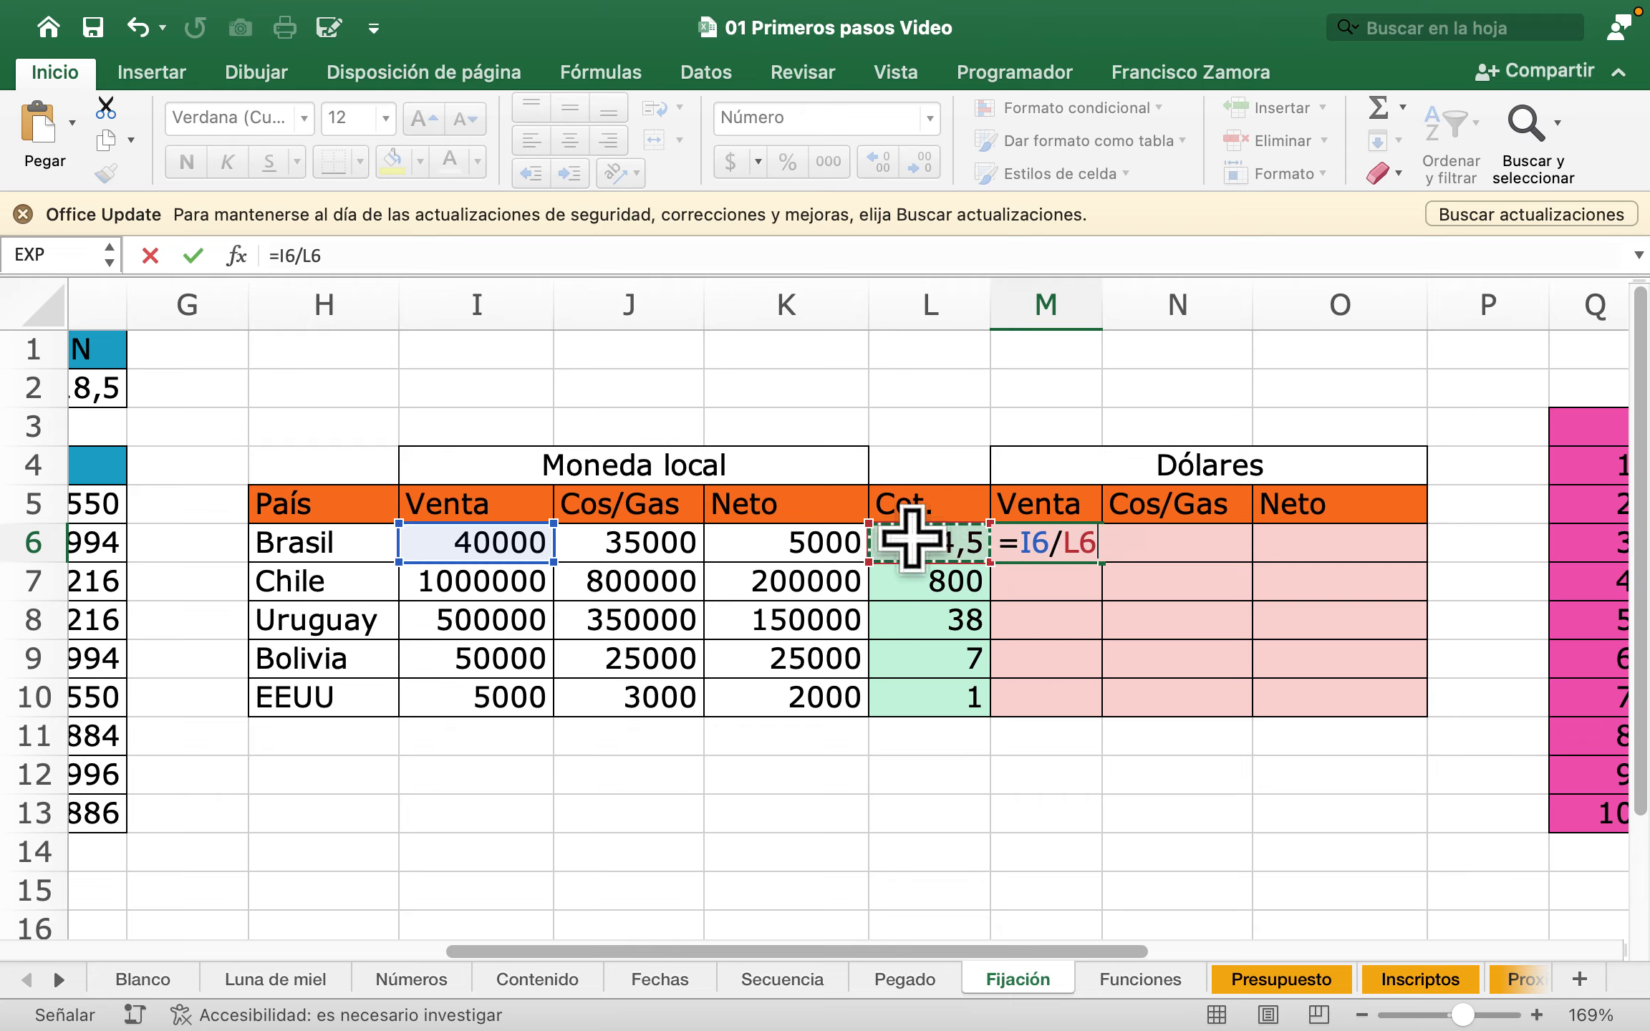
{"action": "left_click", "coordinate": [1059, 545]}
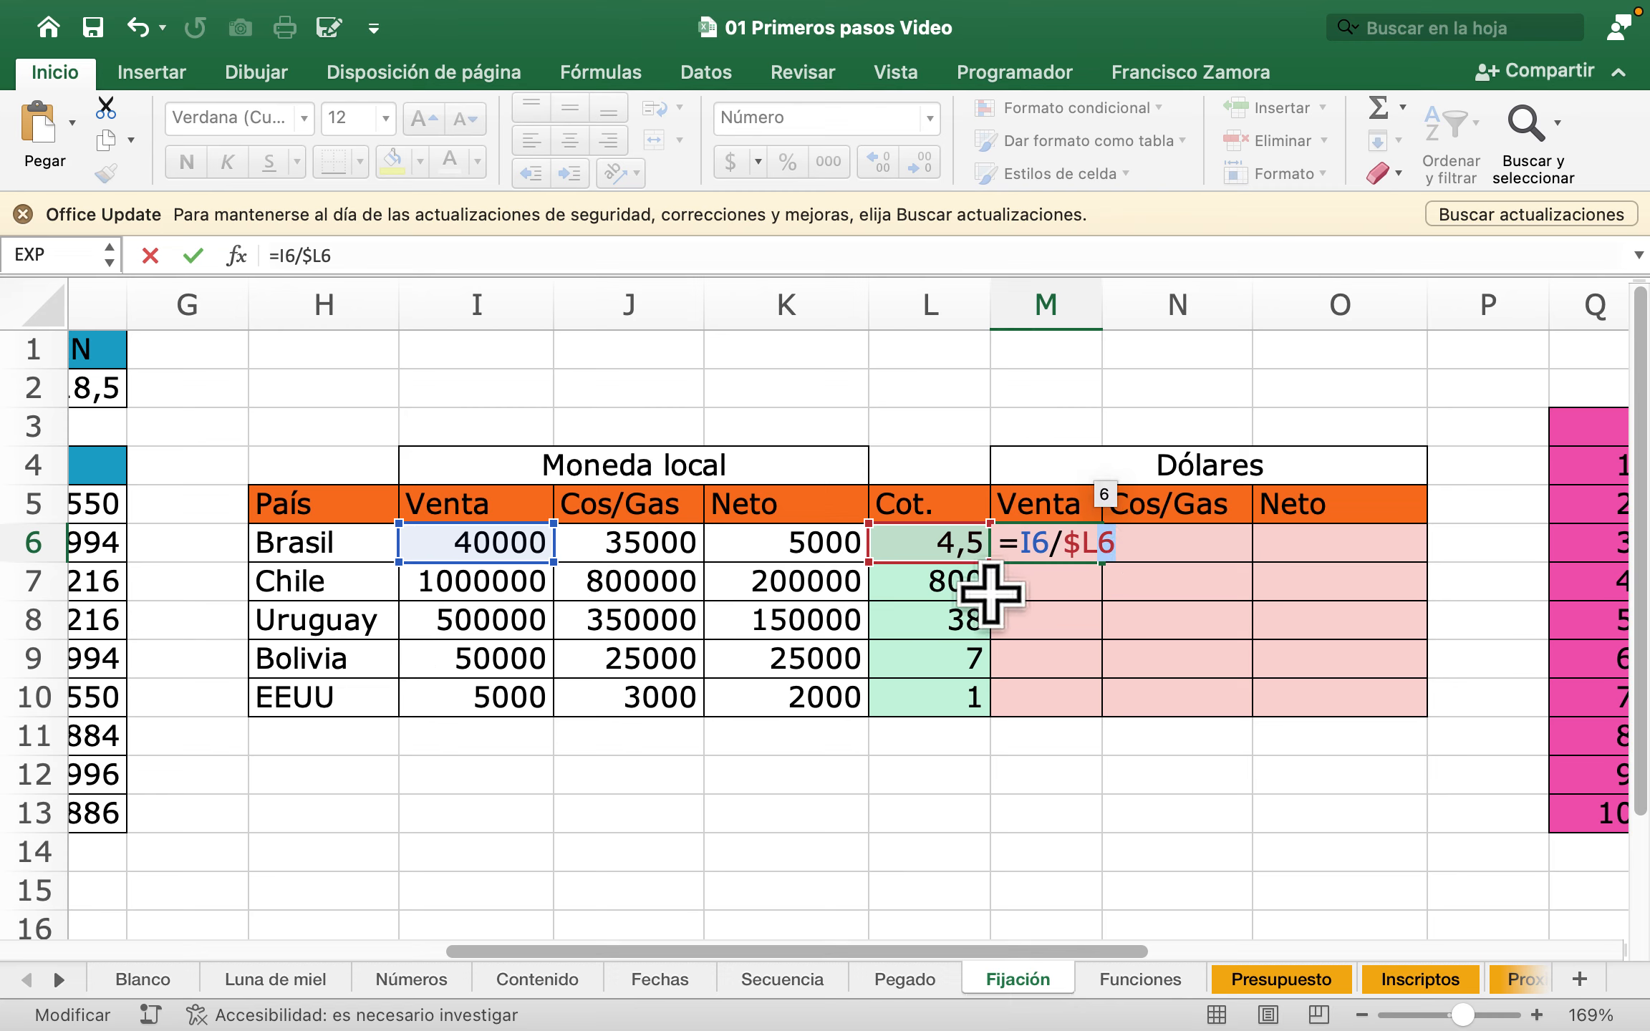
{"action": "key", "text": "Return"}
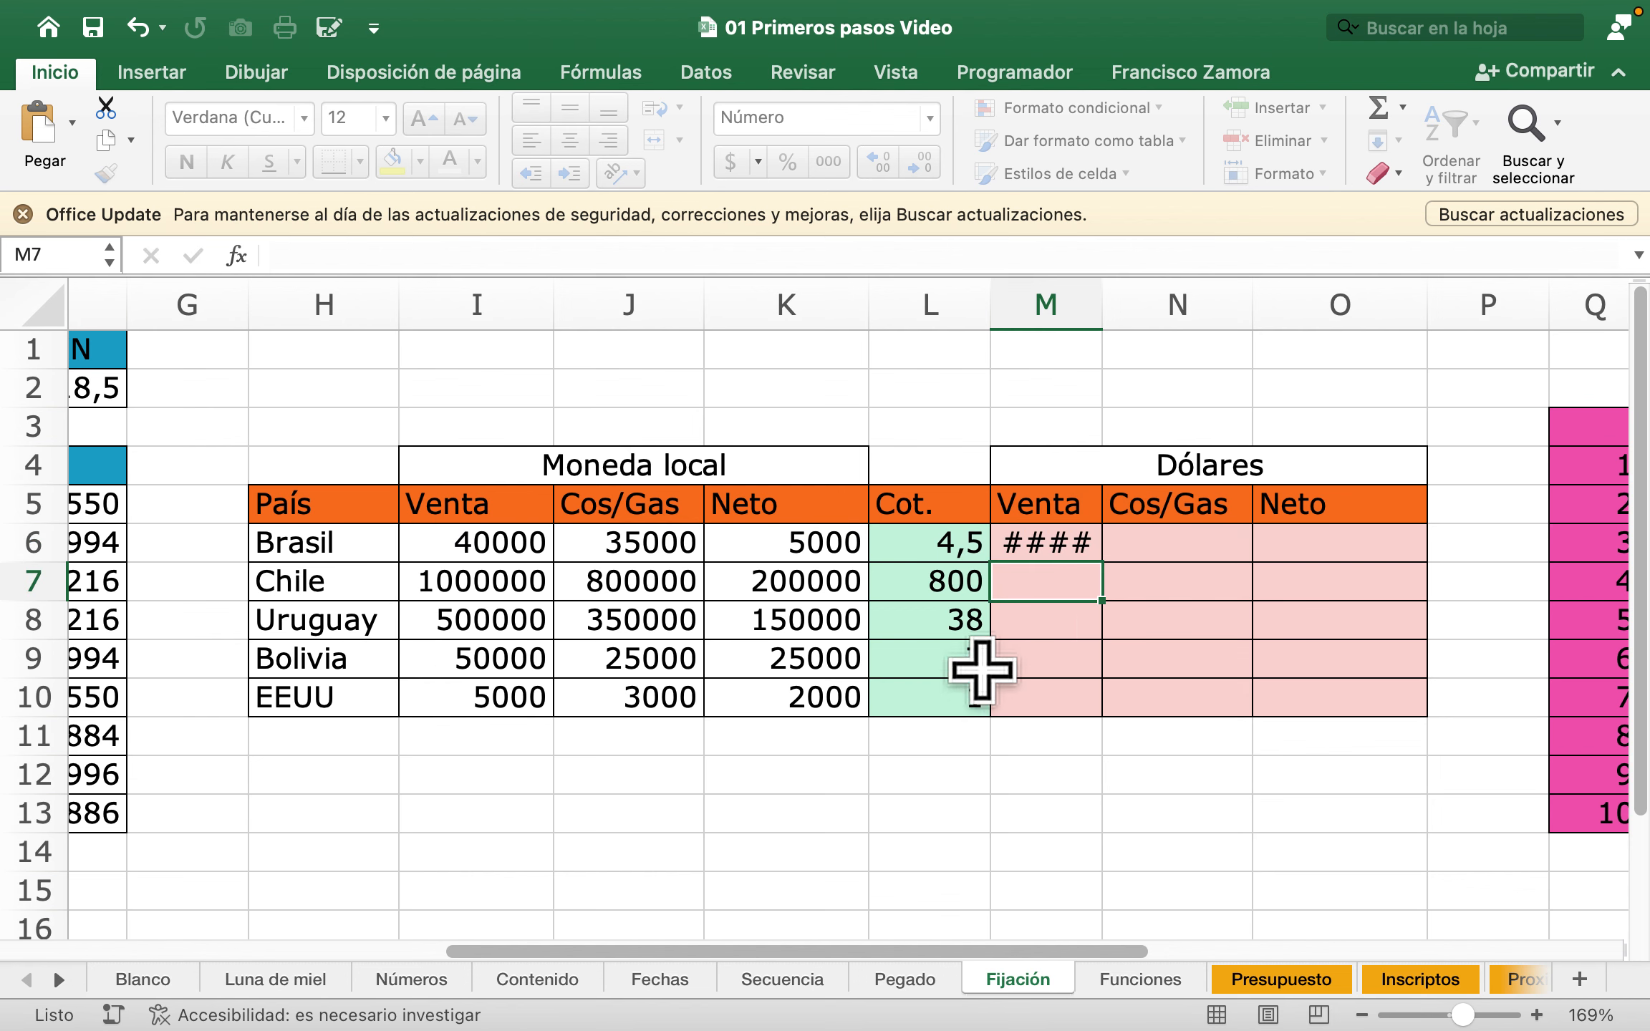
Step: Copy the M6 formula to the whole Dólares range M6:O10 and autofit the width of column M
{"action": "left_click_drag", "start_coordinate": [1061, 552], "coordinate": [1068, 582]}
{"action": "left_click", "coordinate": [720, 431]}
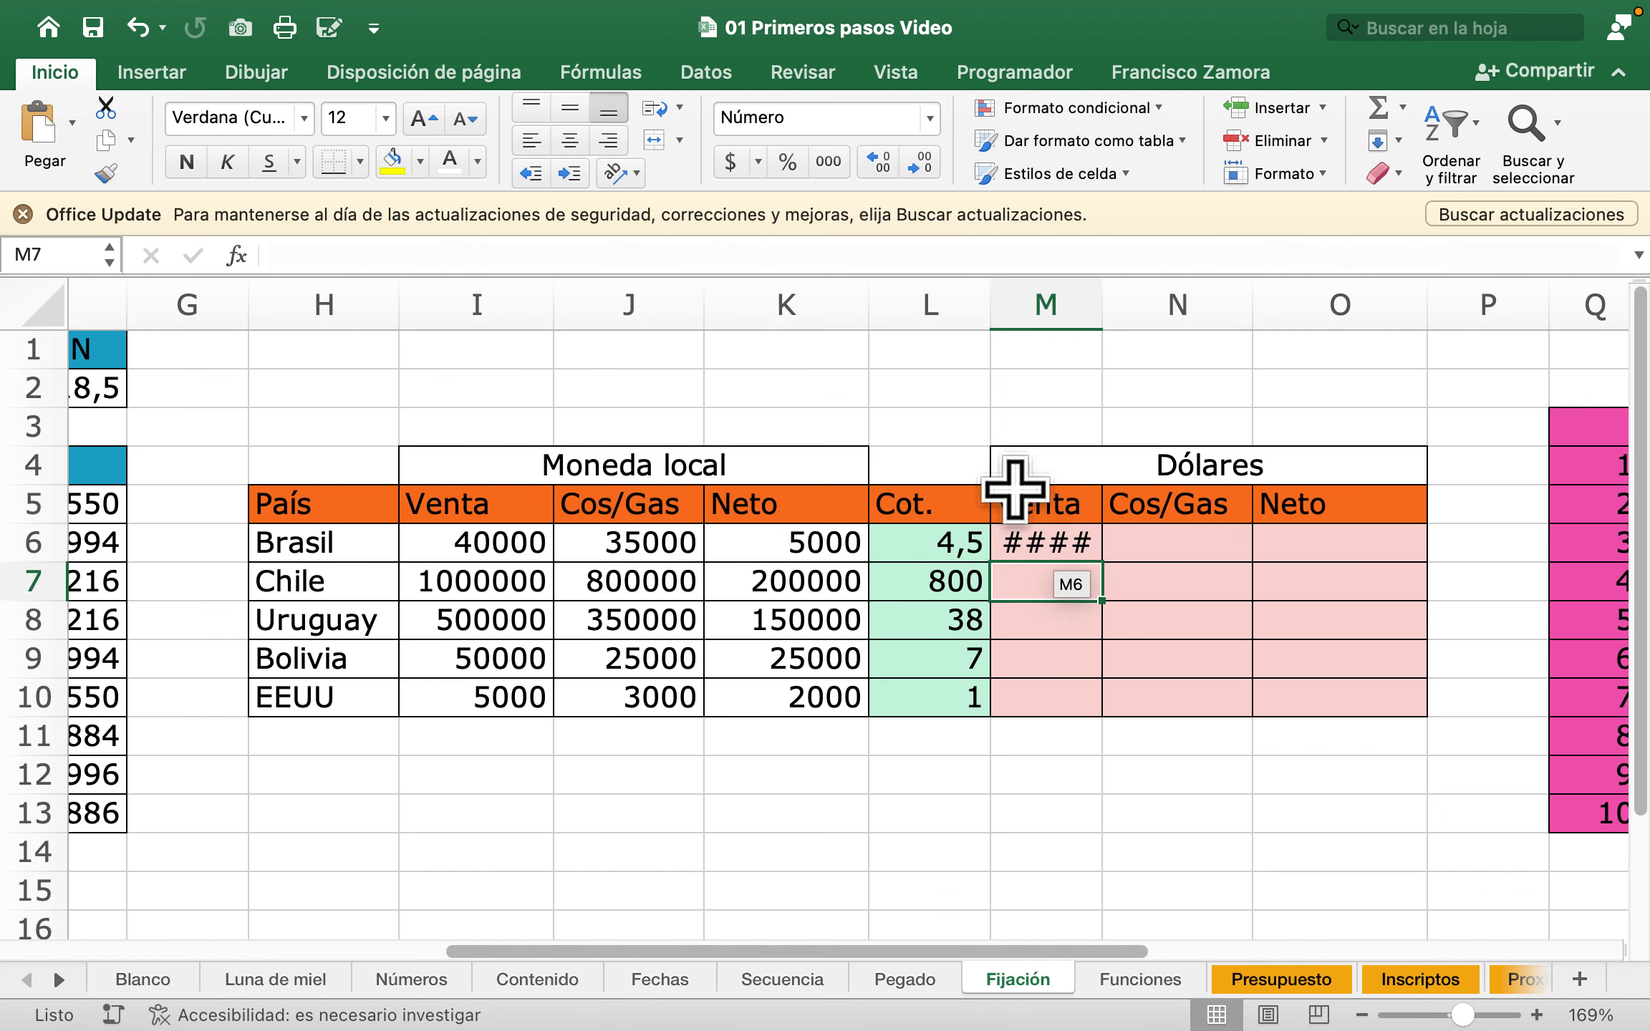
{"action": "key", "text": "super+c"}
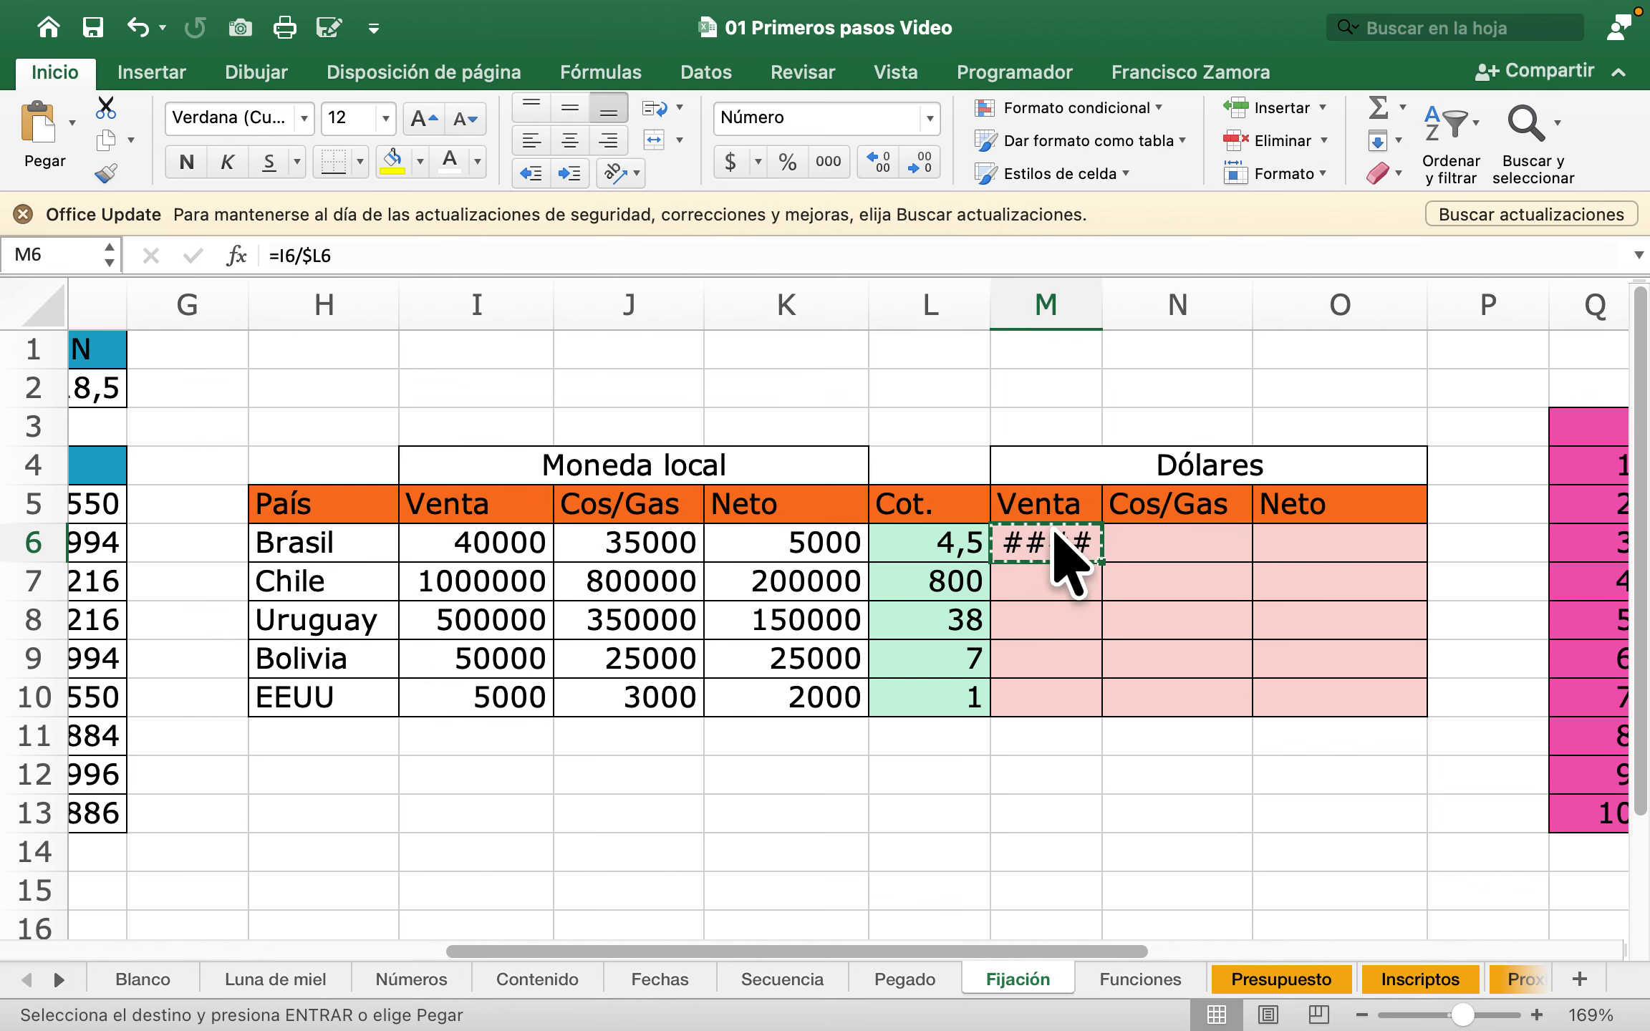
{"action": "left_click_drag", "start_coordinate": [1068, 552], "coordinate": [1320, 691]}
{"action": "key", "text": "super+v"}
{"action": "left_click", "coordinate": [1209, 788]}
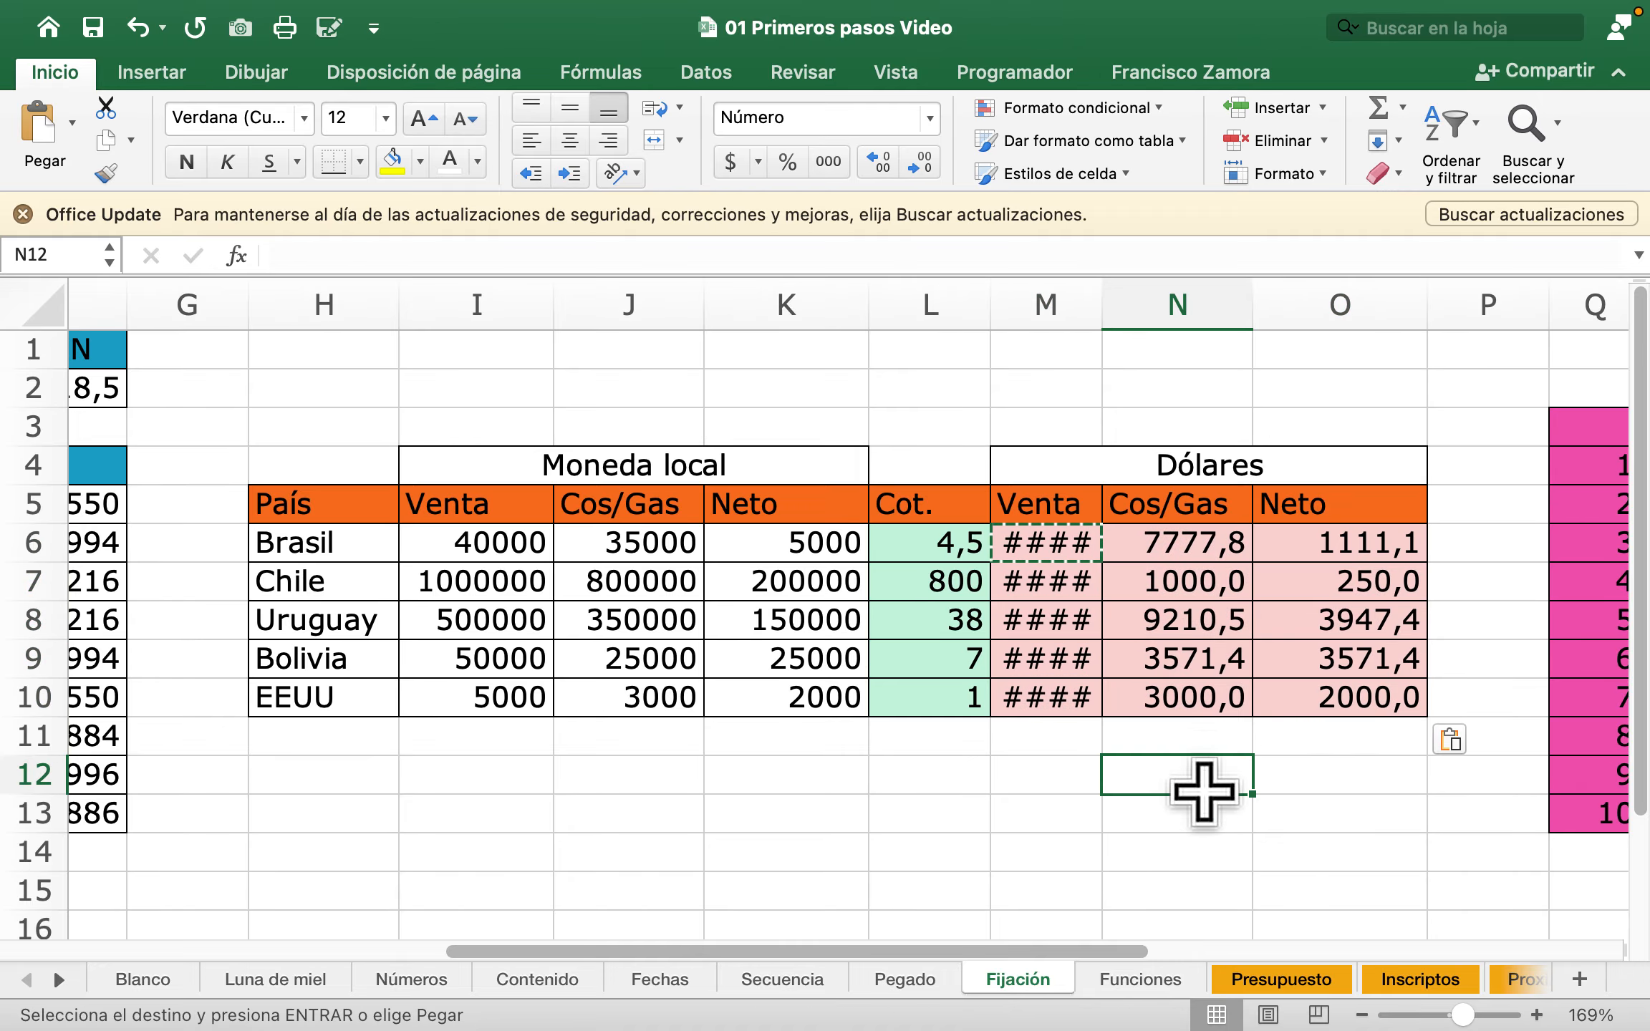
{"action": "double_click", "coordinate": [1101, 307]}
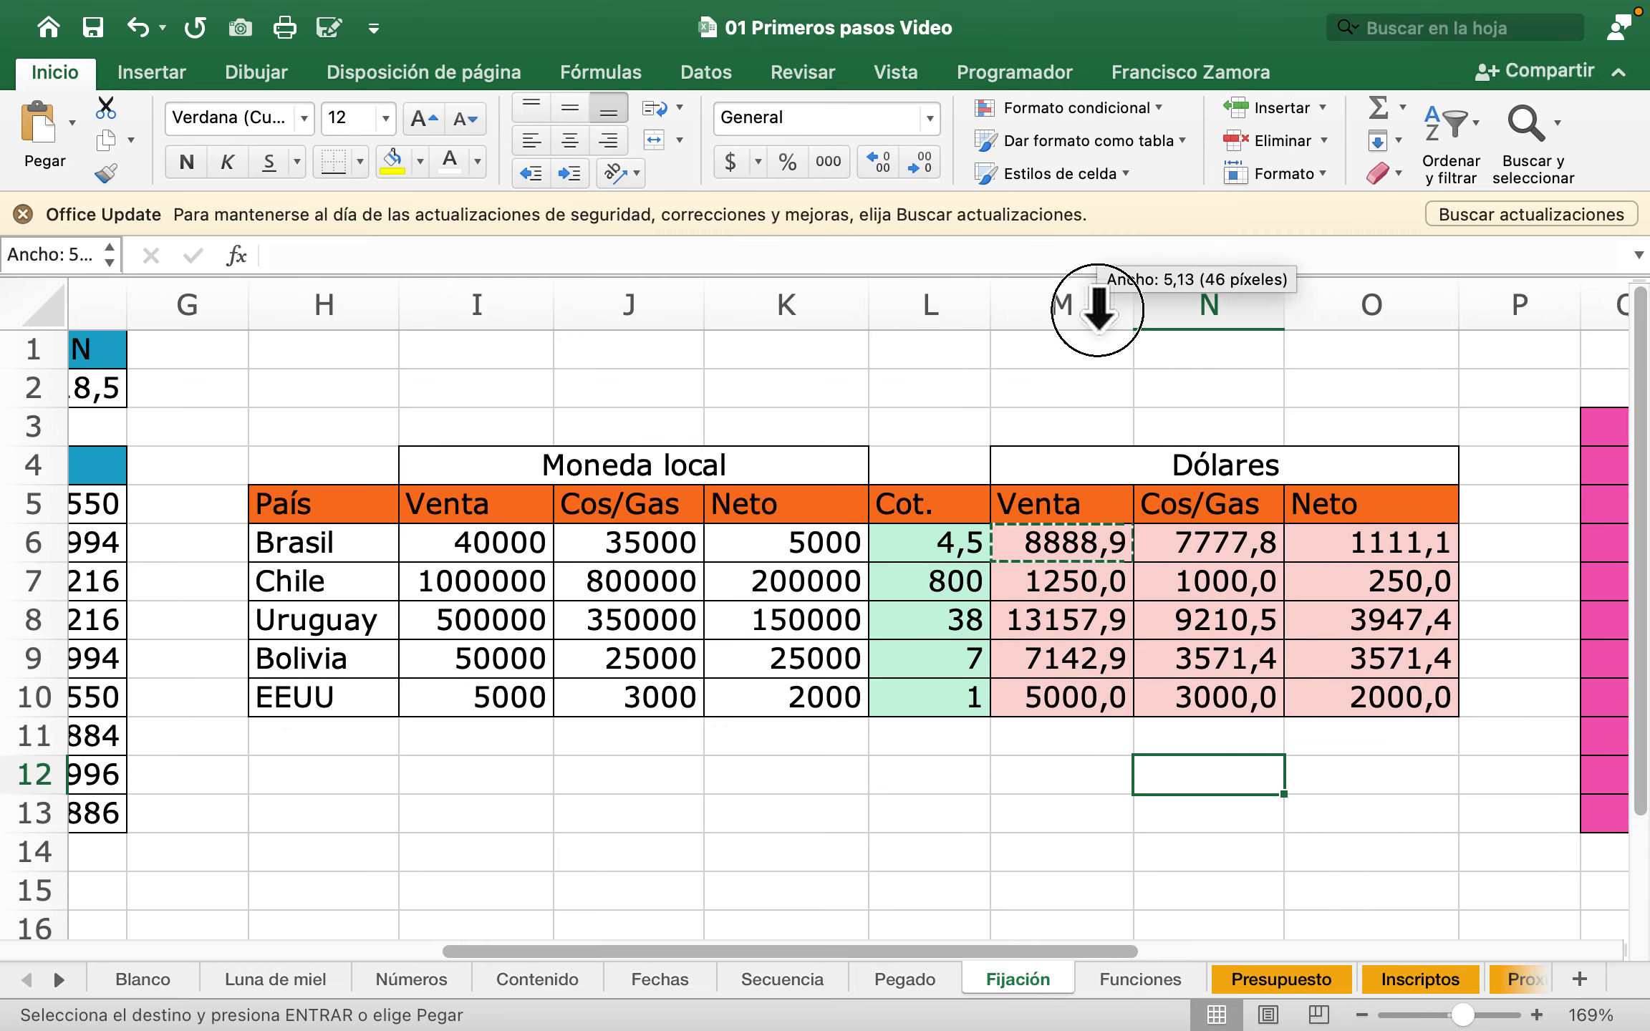
Step: Inspect the cell references in the dollar formulas of Brasil (M6:O6) and Uruguay (M8:O8)
{"action": "double_click", "coordinate": [1098, 548]}
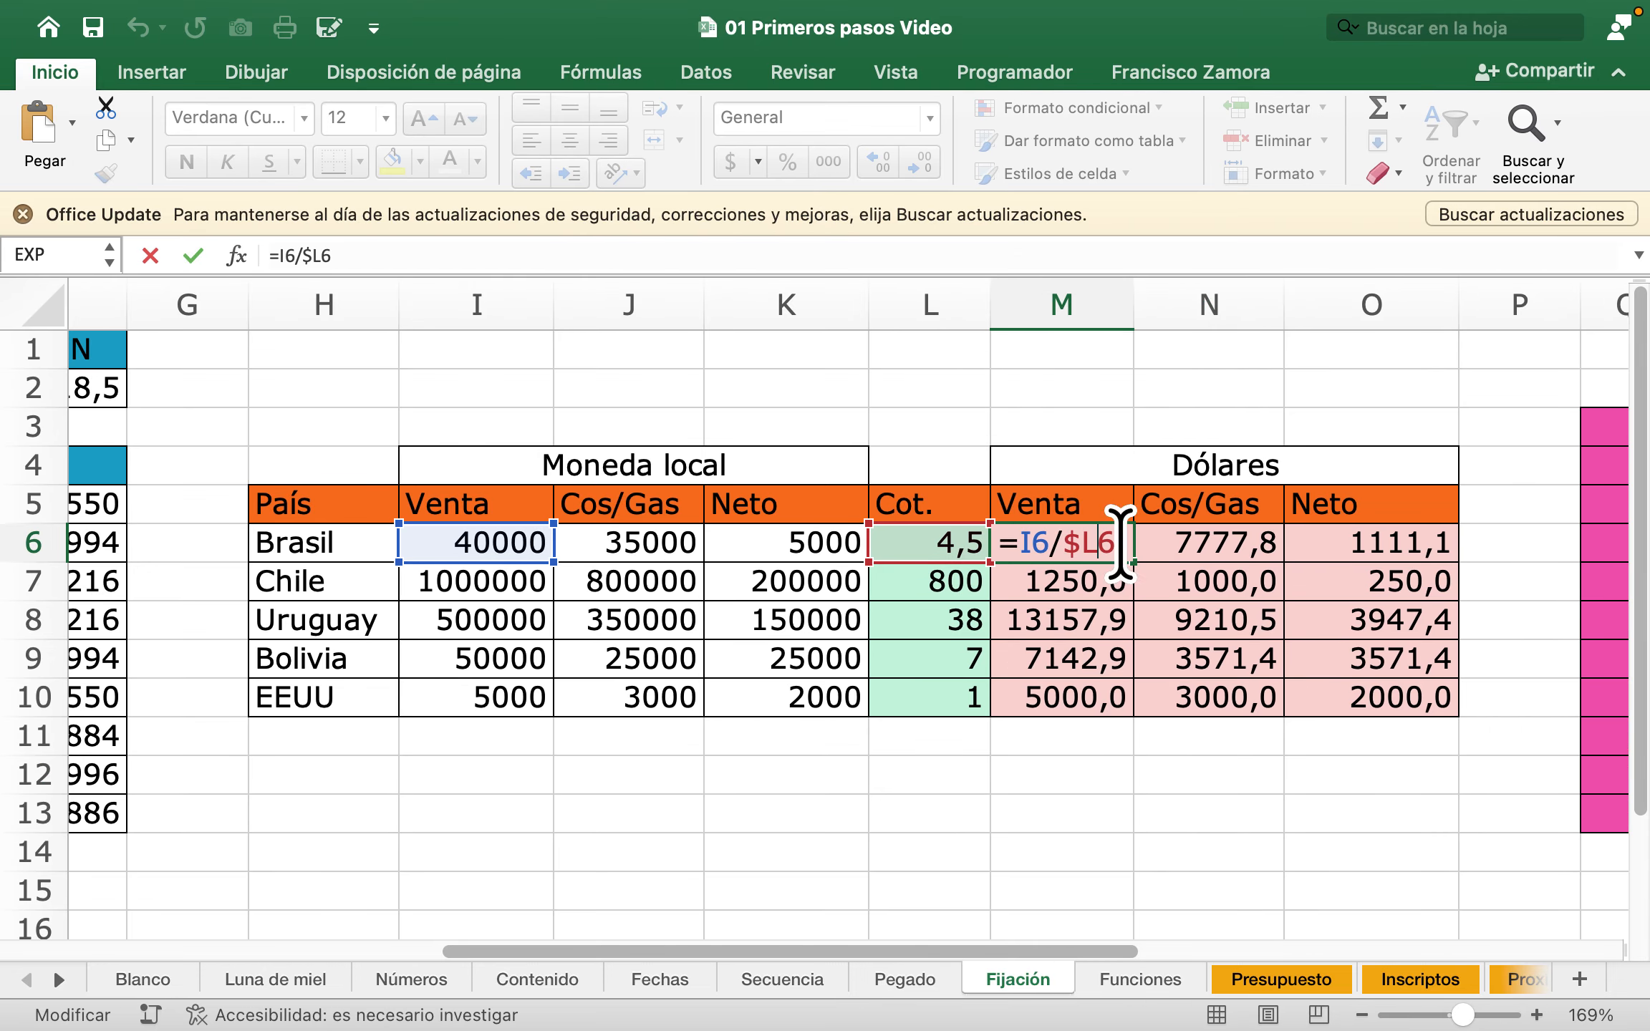
{"action": "double_click", "coordinate": [1253, 542]}
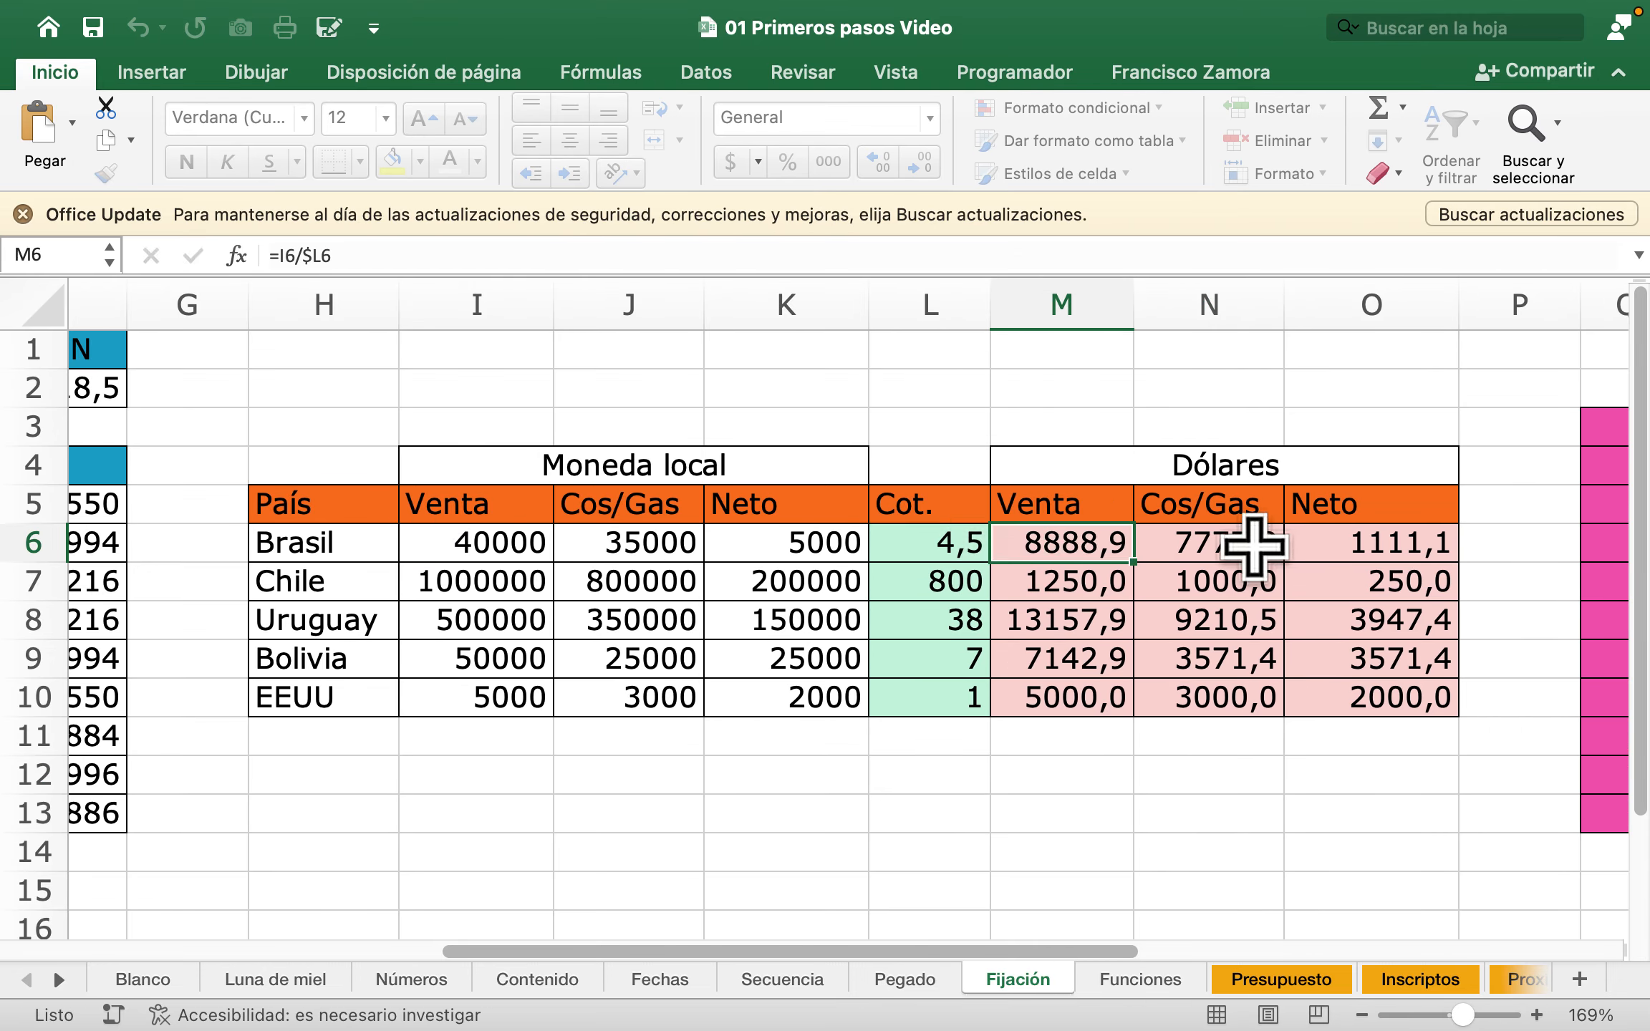
{"action": "double_click", "coordinate": [1377, 529]}
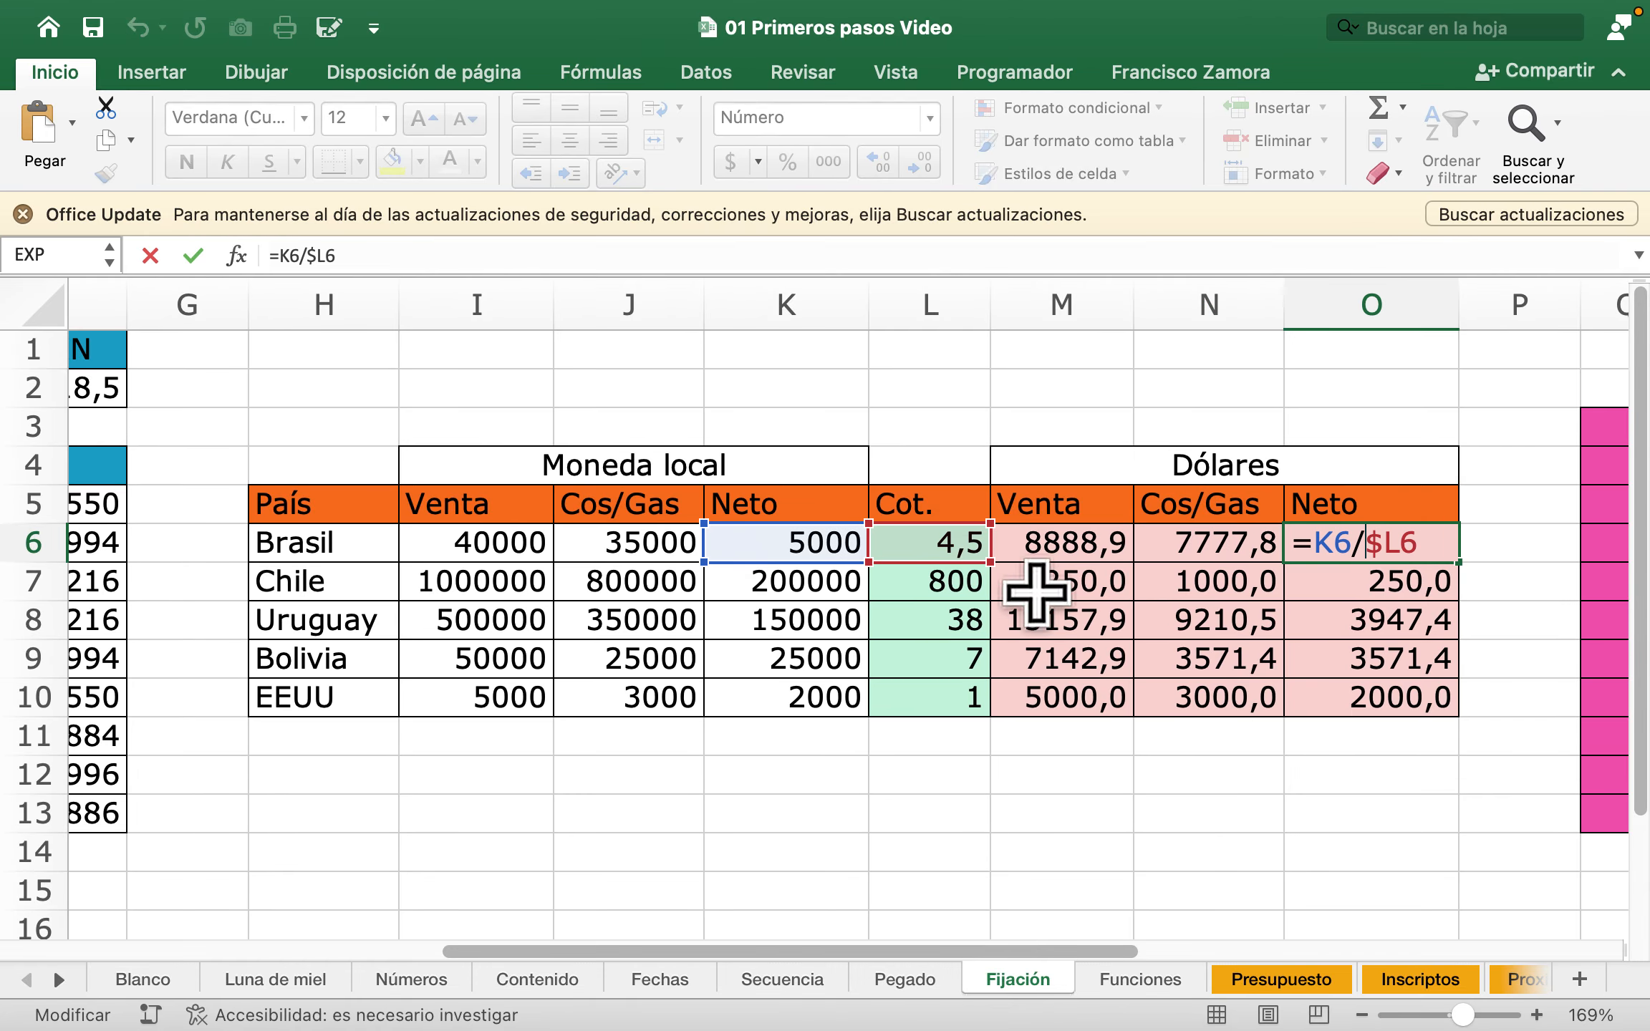
{"action": "key", "text": "Escape"}
{"action": "double_click", "coordinate": [1209, 616]}
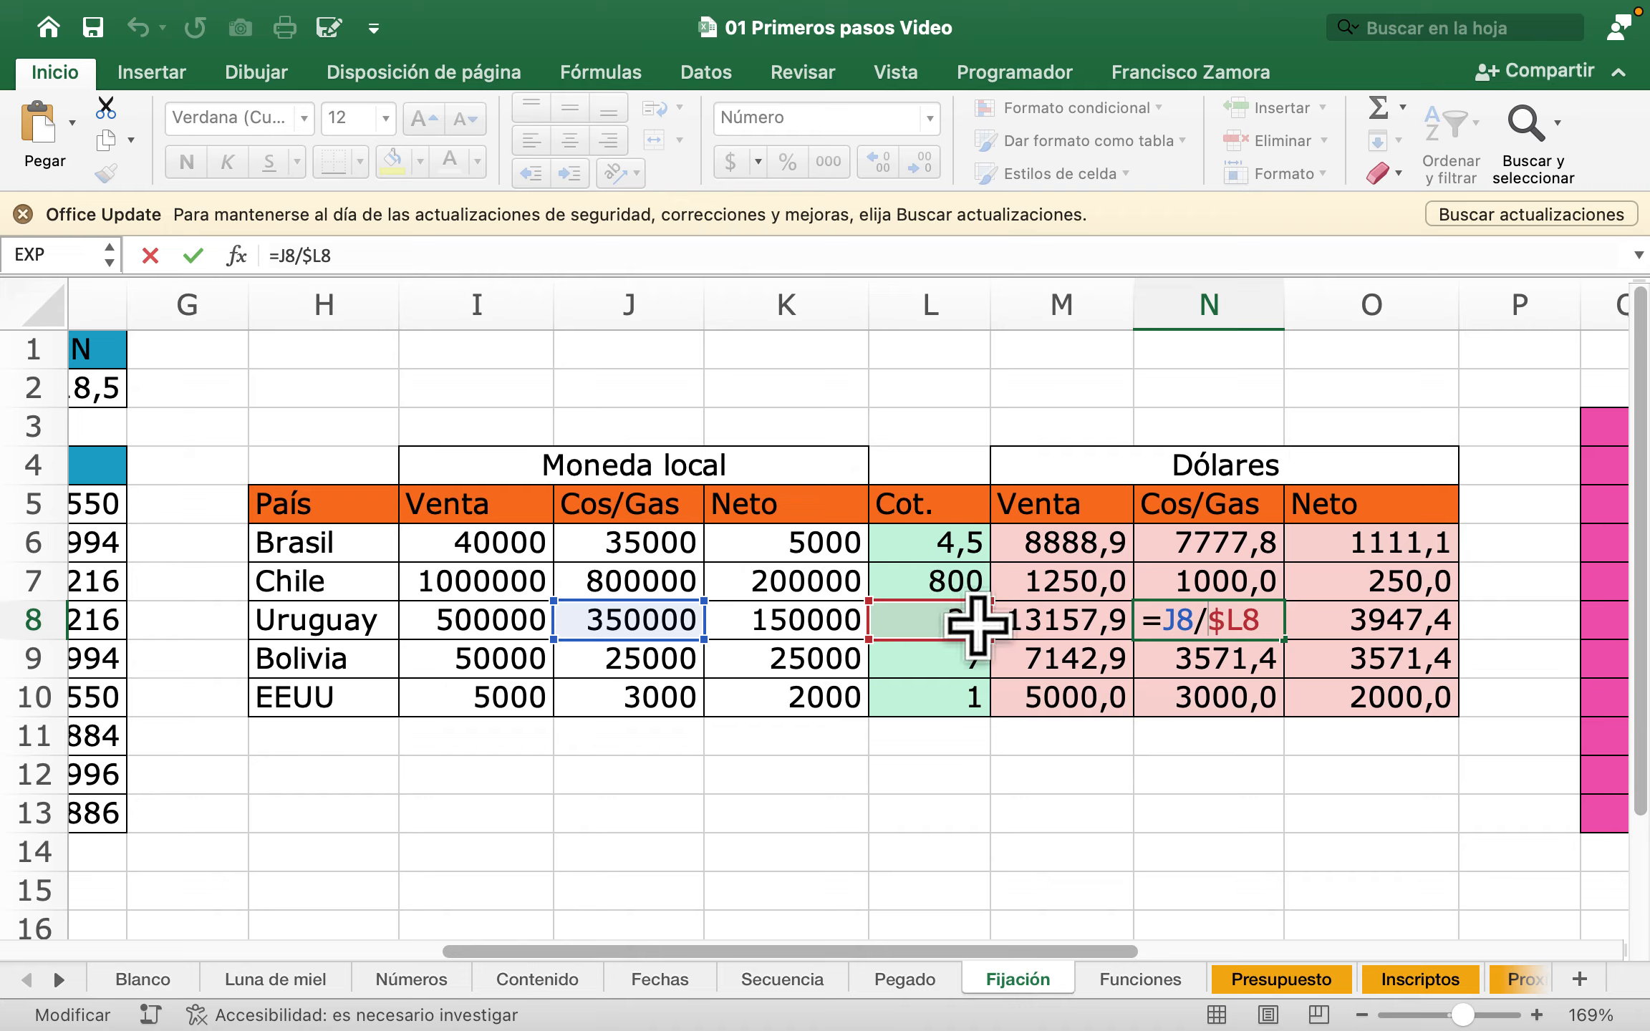
{"action": "left_click", "coordinate": [1057, 617]}
{"action": "double_click", "coordinate": [1057, 618]}
{"action": "key", "text": "Escape"}
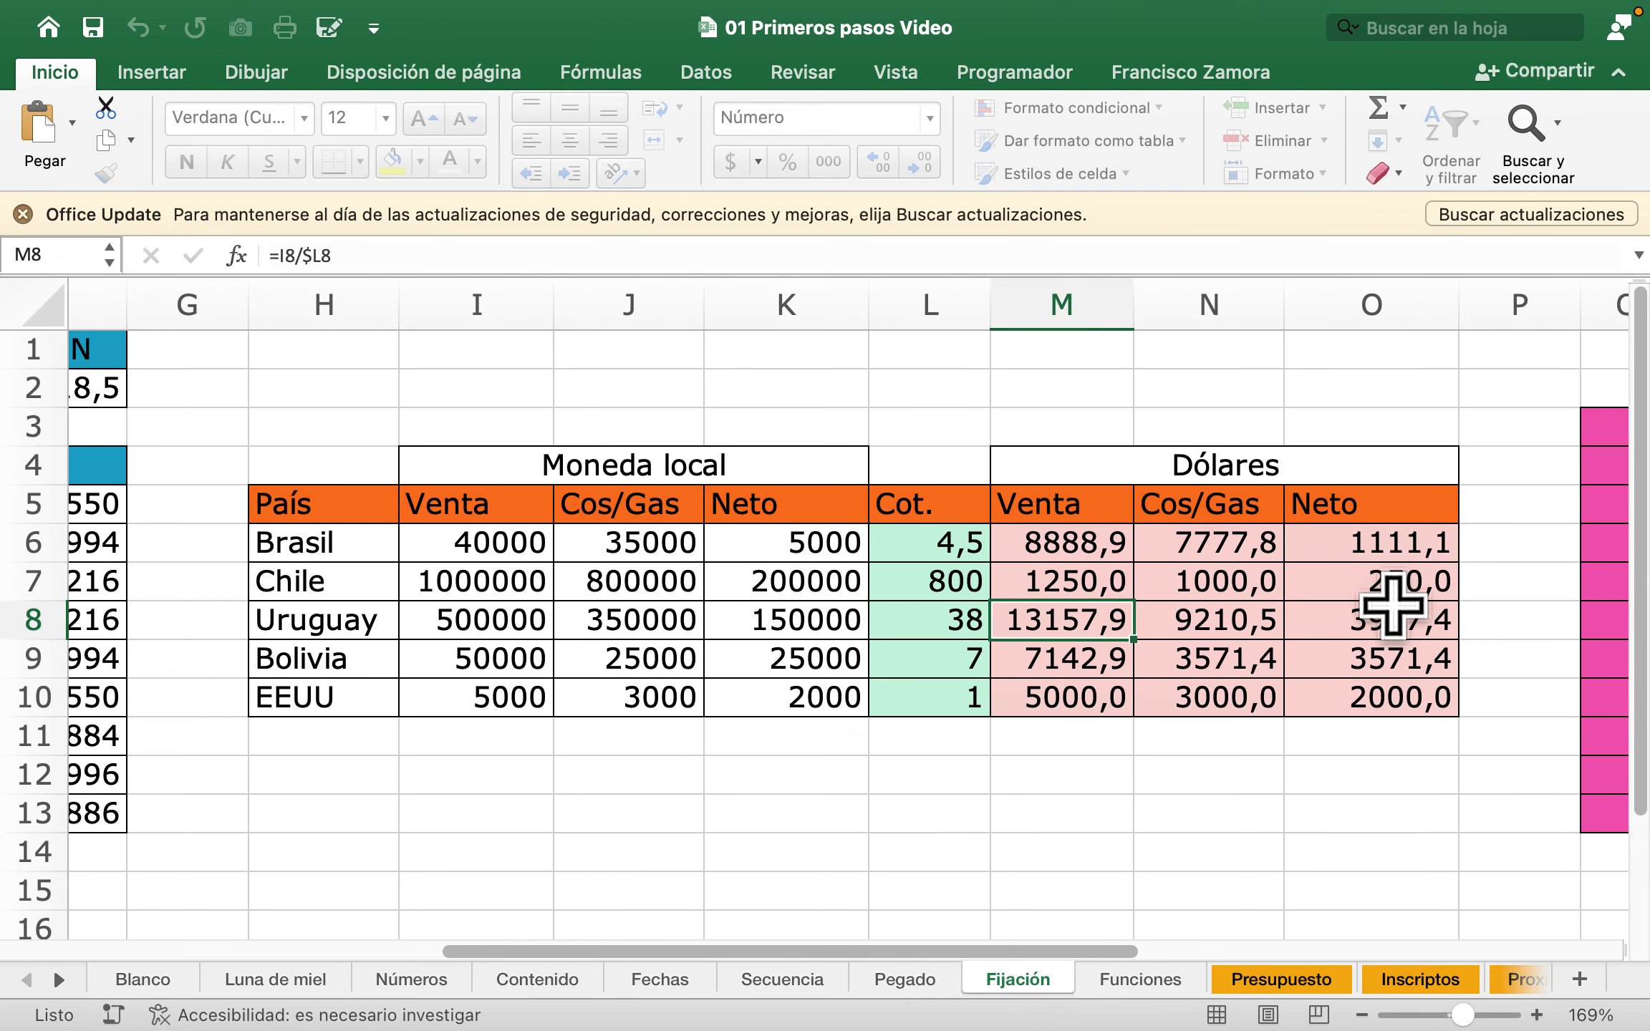
{"action": "double_click", "coordinate": [1393, 606]}
{"action": "key", "text": "Escape"}
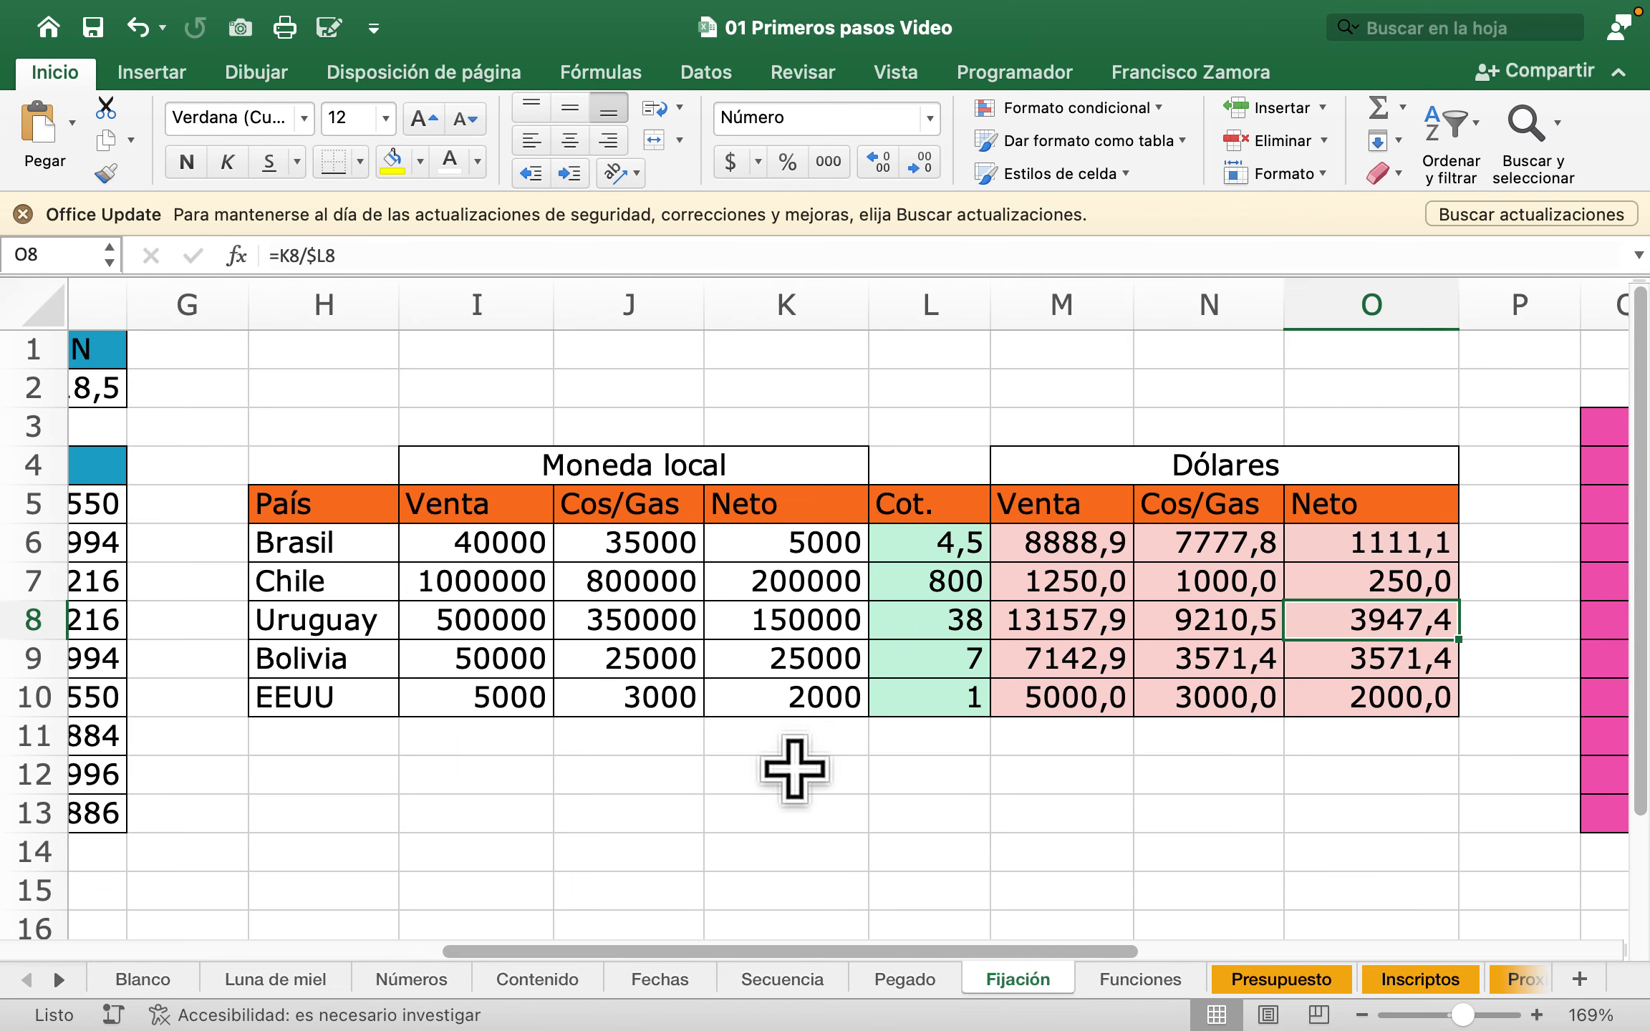
{"action": "left_click", "coordinate": [794, 770]}
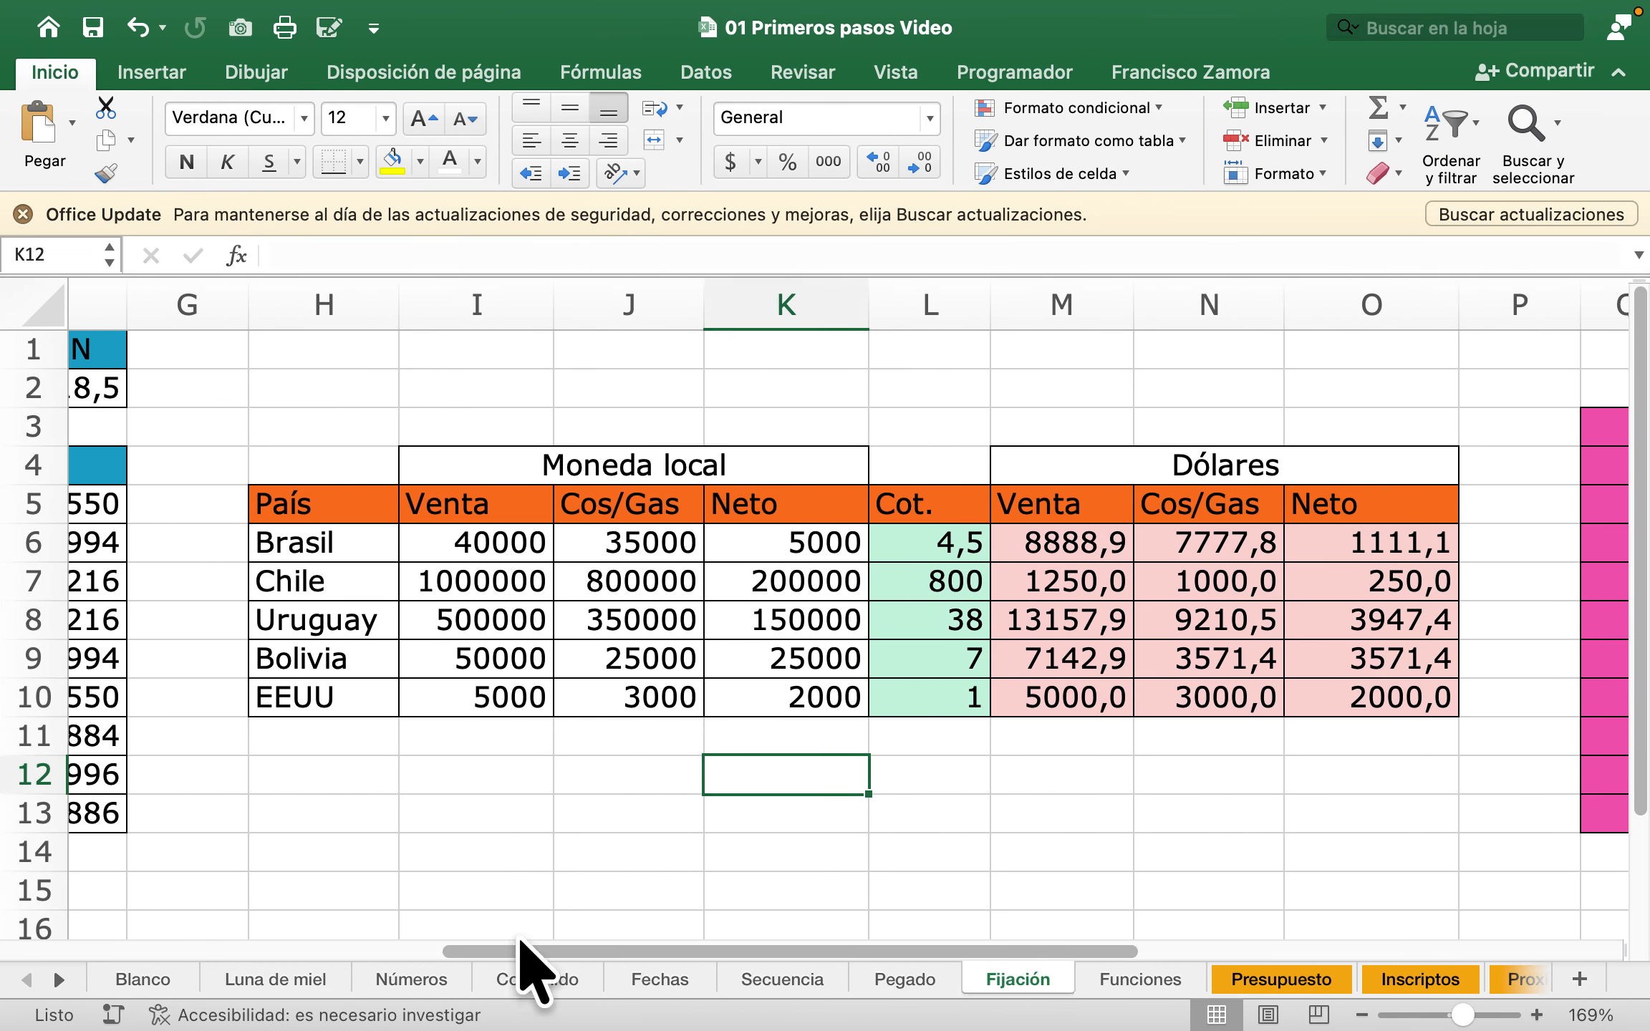
Step: Review the $A1 column-fixing example in E2 and the references in the Total USD formula in E5
{"action": "scroll", "coordinate": [621, 754], "scroll_direction": "left", "scroll_amount": 10}
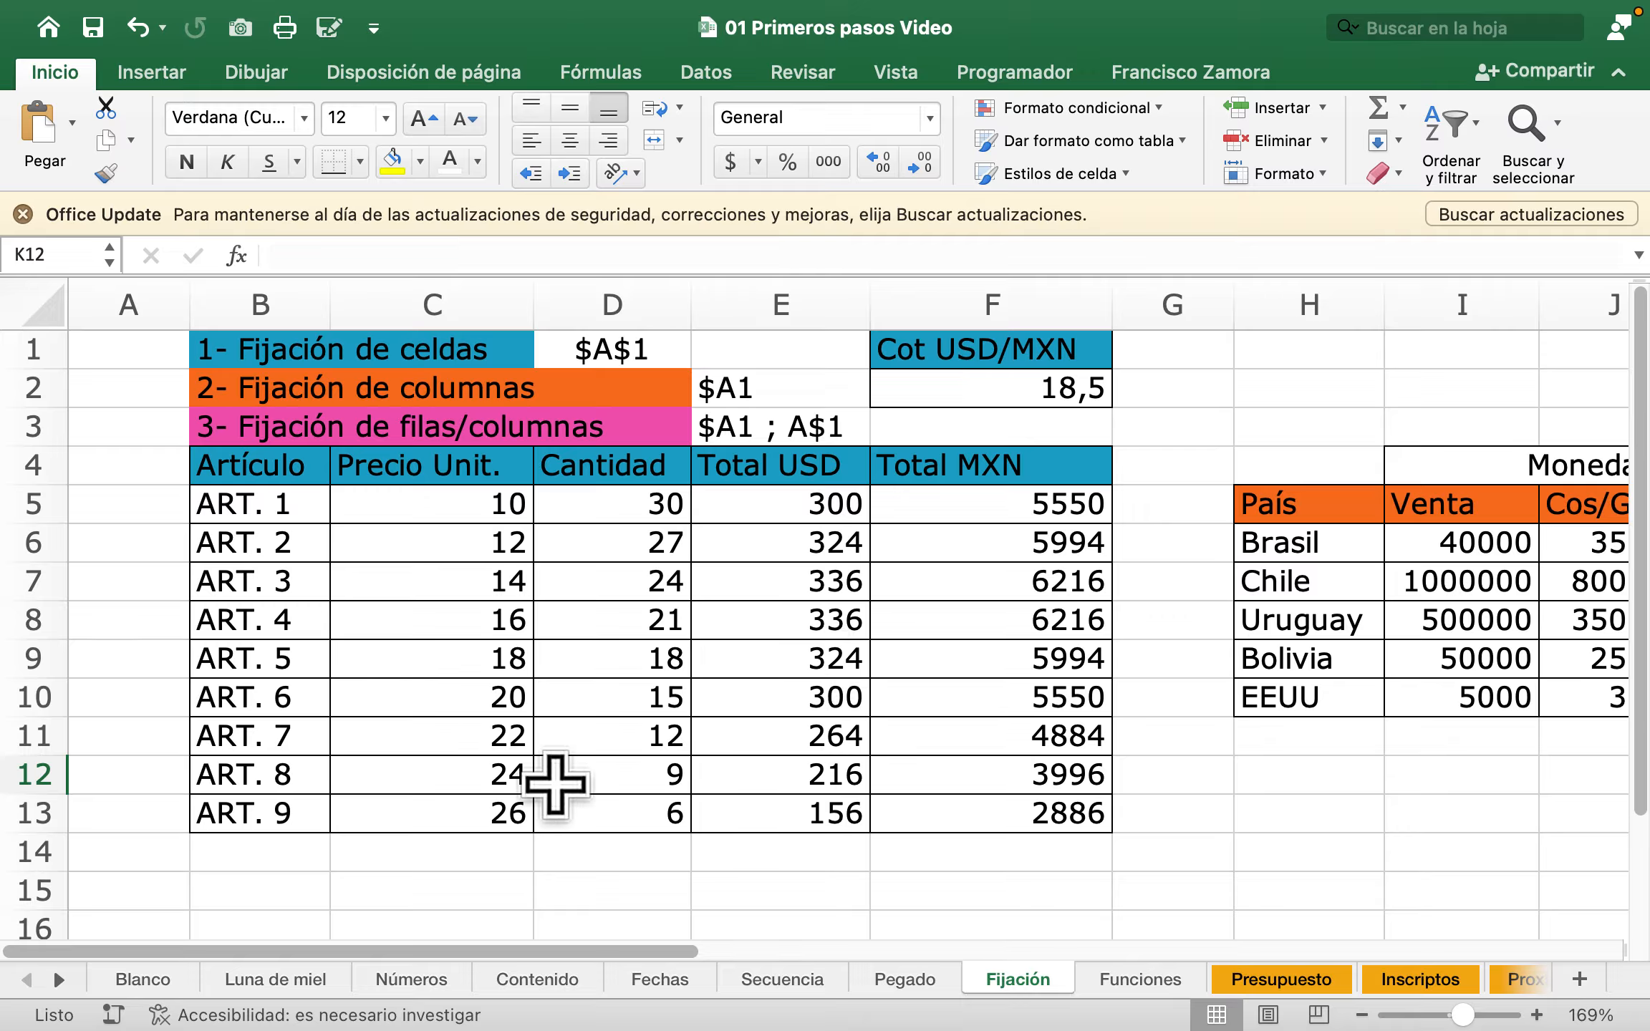
{"action": "left_click", "coordinate": [805, 490]}
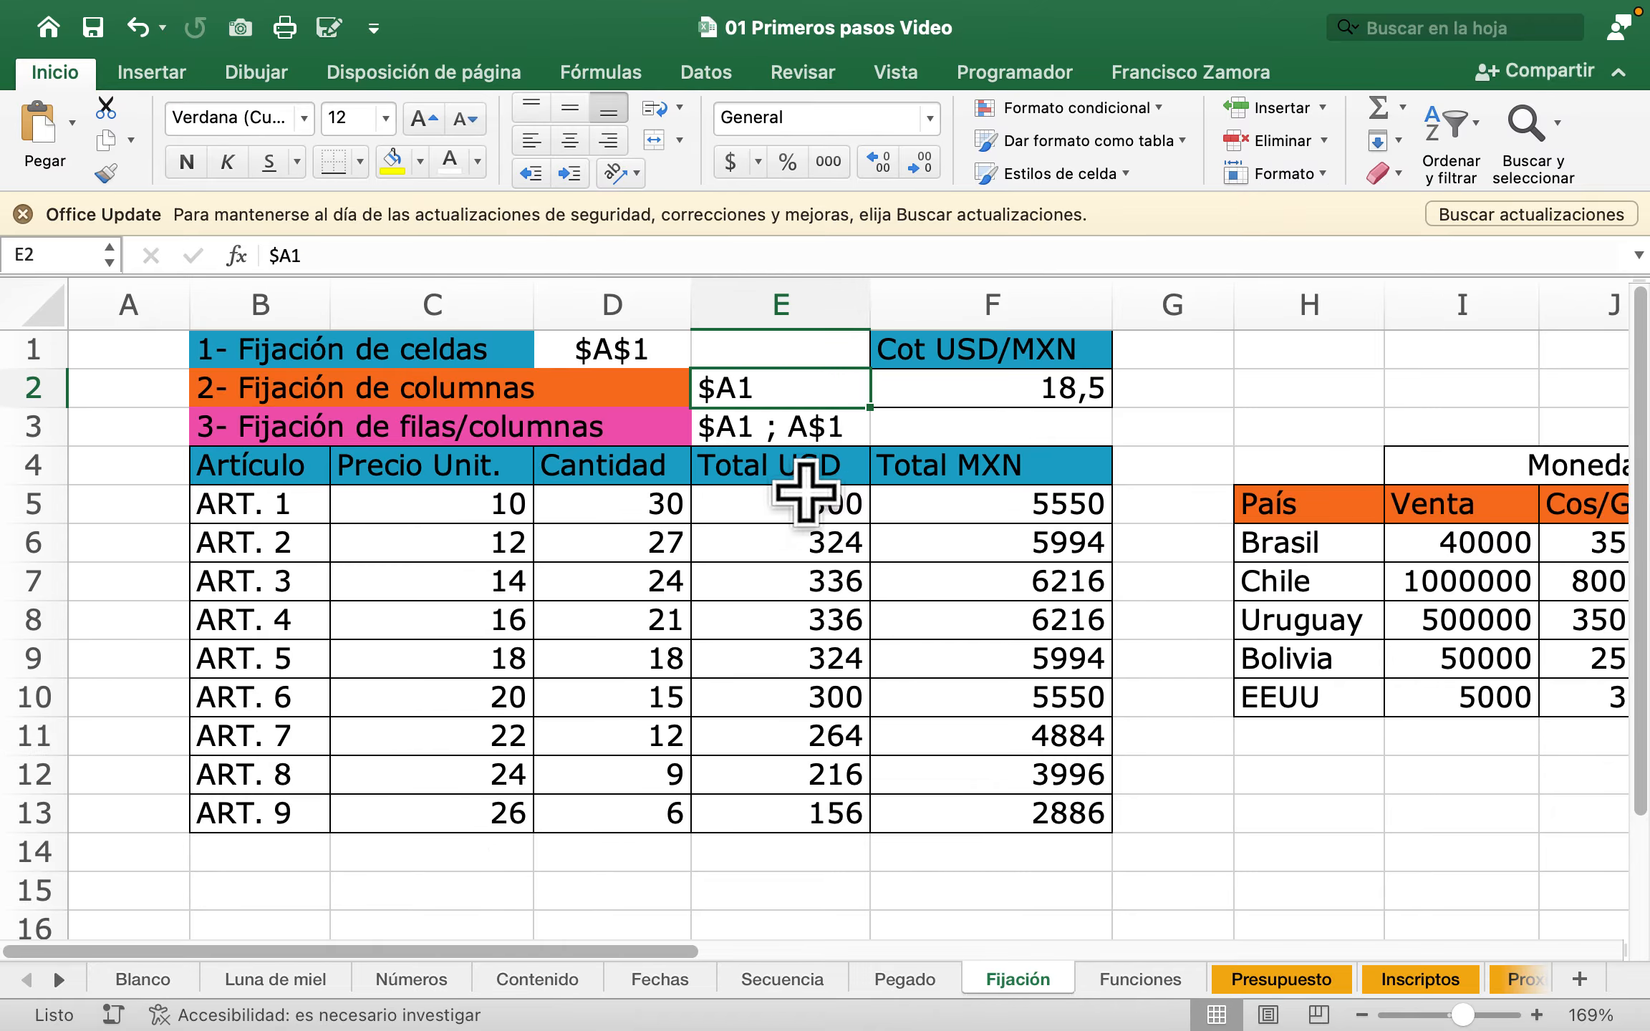
{"action": "double_click", "coordinate": [805, 490]}
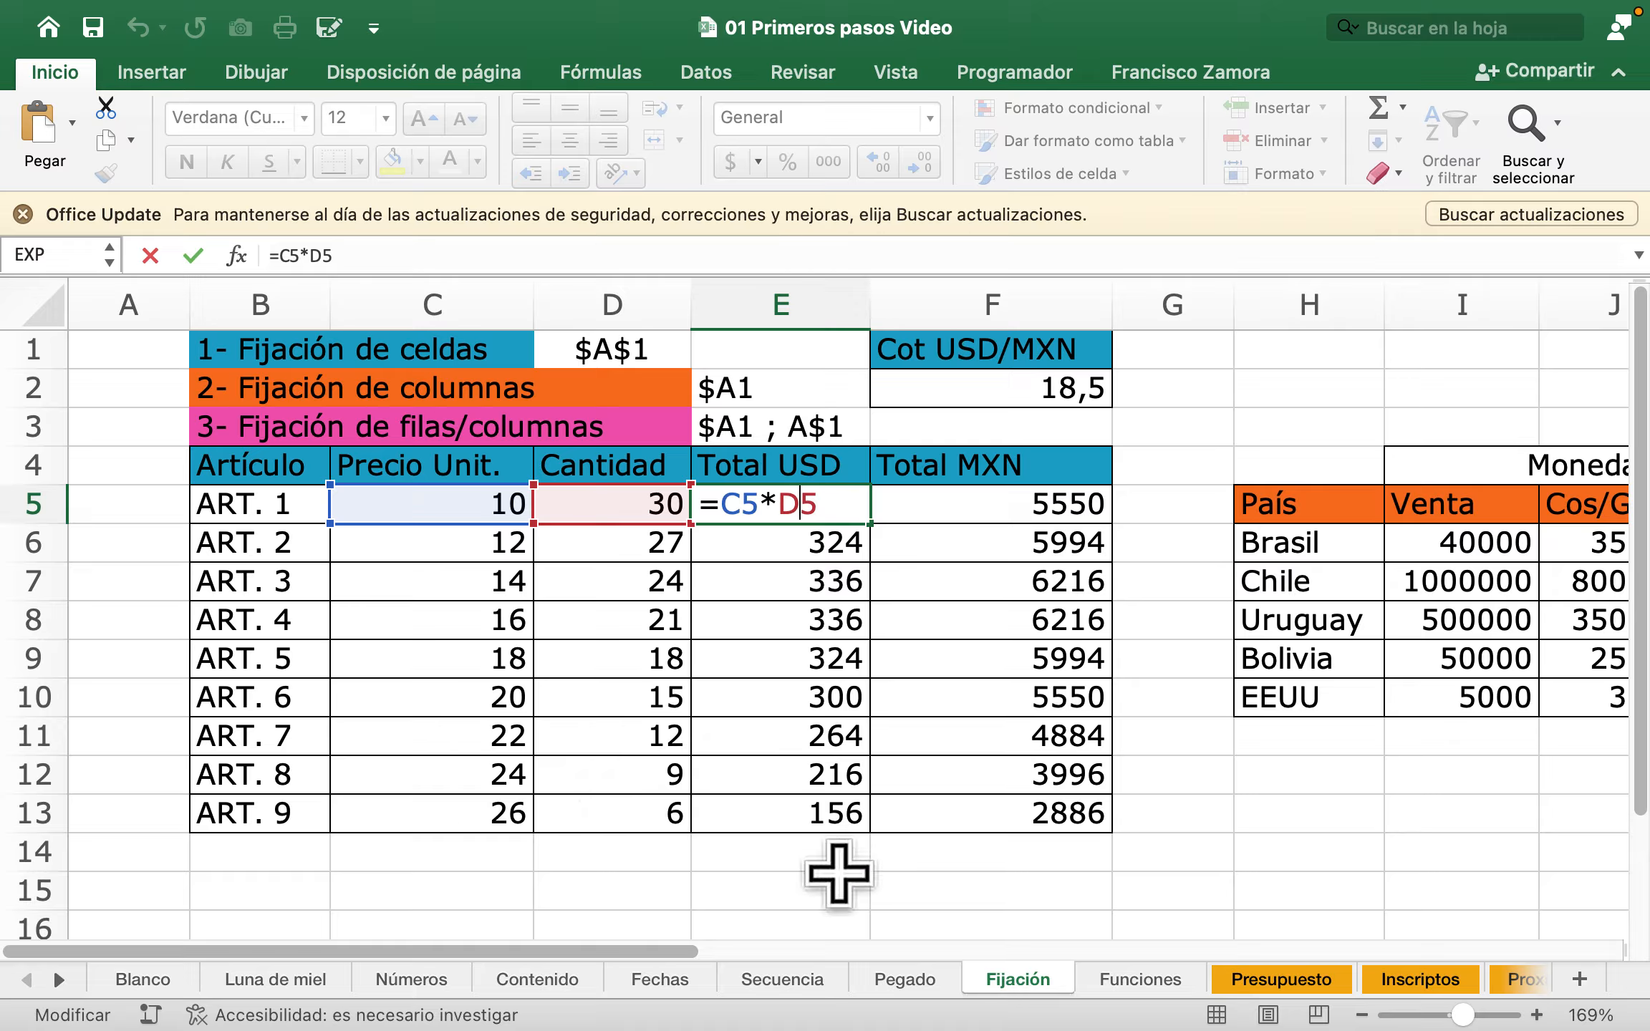
{"action": "key", "text": "Return"}
Step: Clear the Total USD values in E6:E13 and refill them by extending the E5 formula =C5*D5 down to E13
{"action": "left_click_drag", "start_coordinate": [847, 541], "coordinate": [845, 817]}
{"action": "key", "text": "Delete"}
{"action": "double_click", "coordinate": [834, 502]}
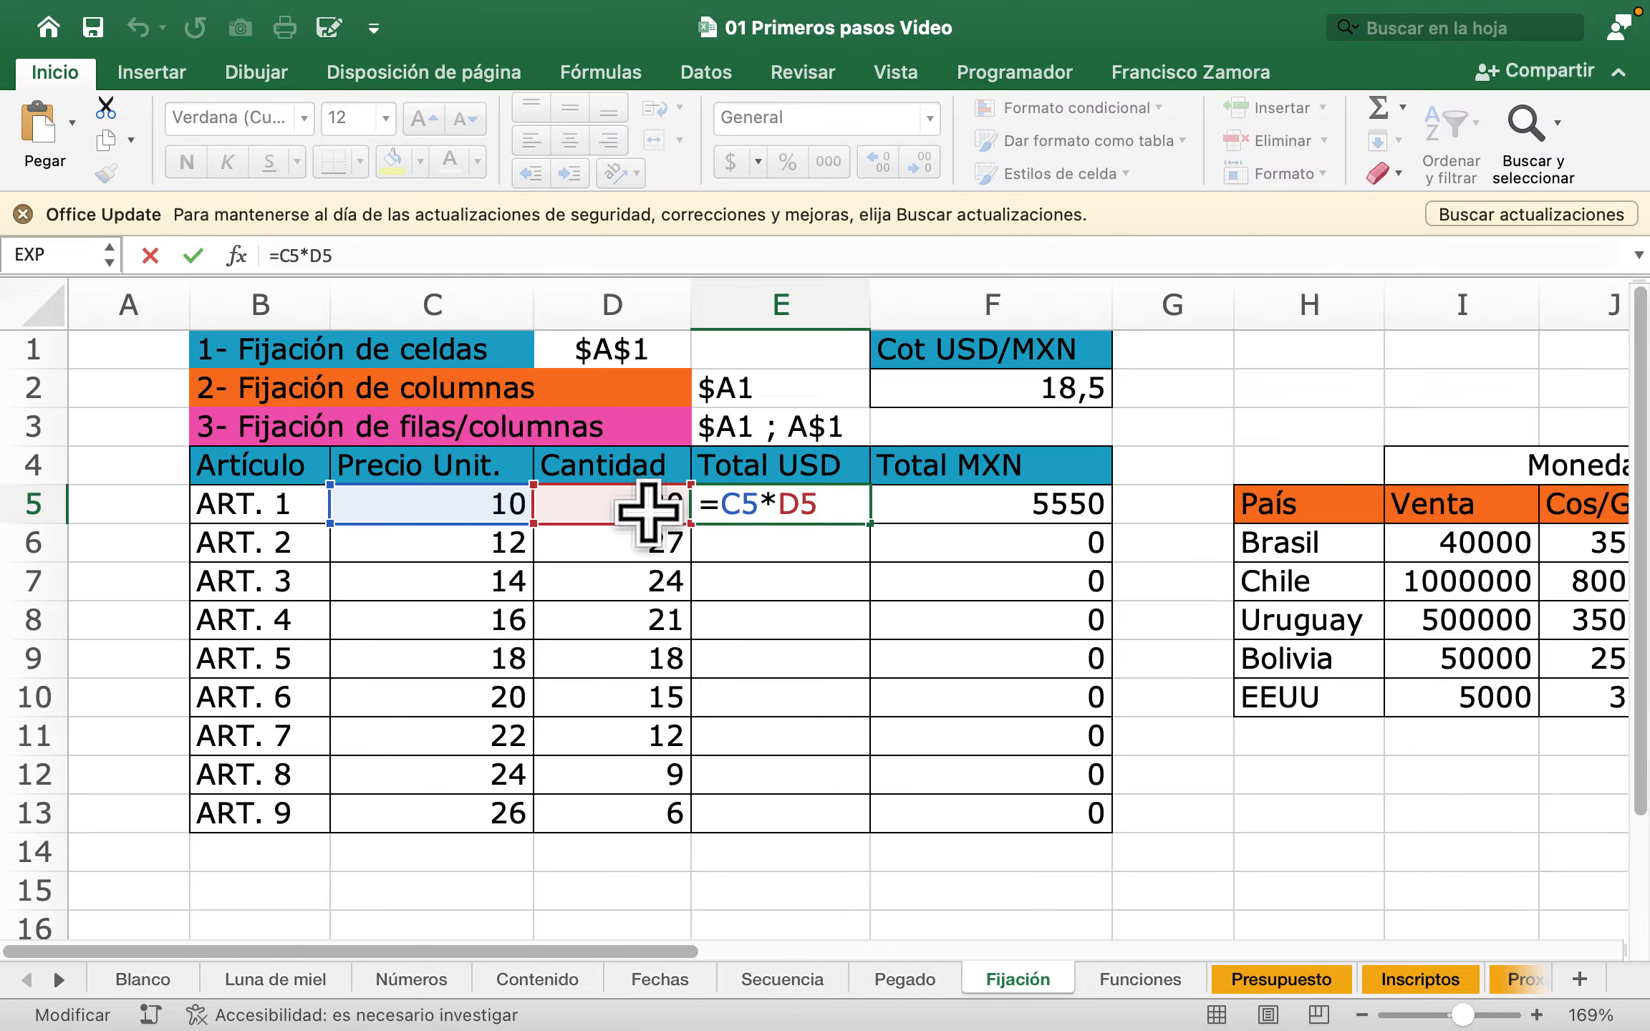
{"action": "key", "text": "Escape"}
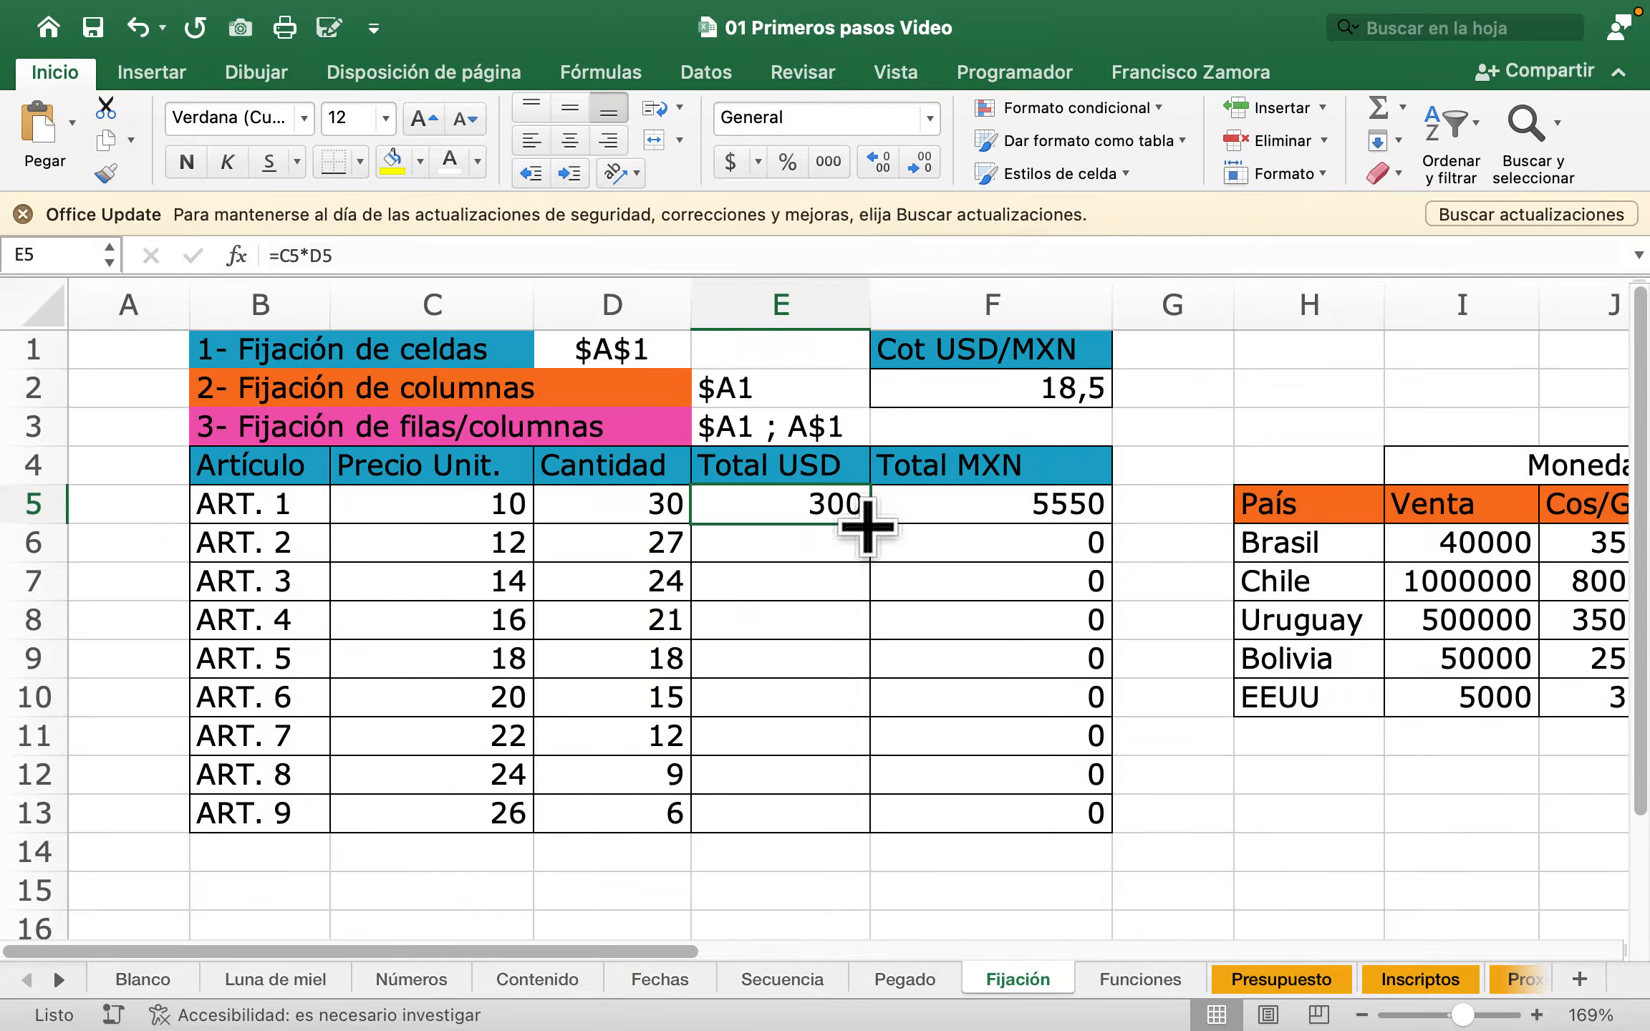
{"action": "double_click", "coordinate": [867, 526]}
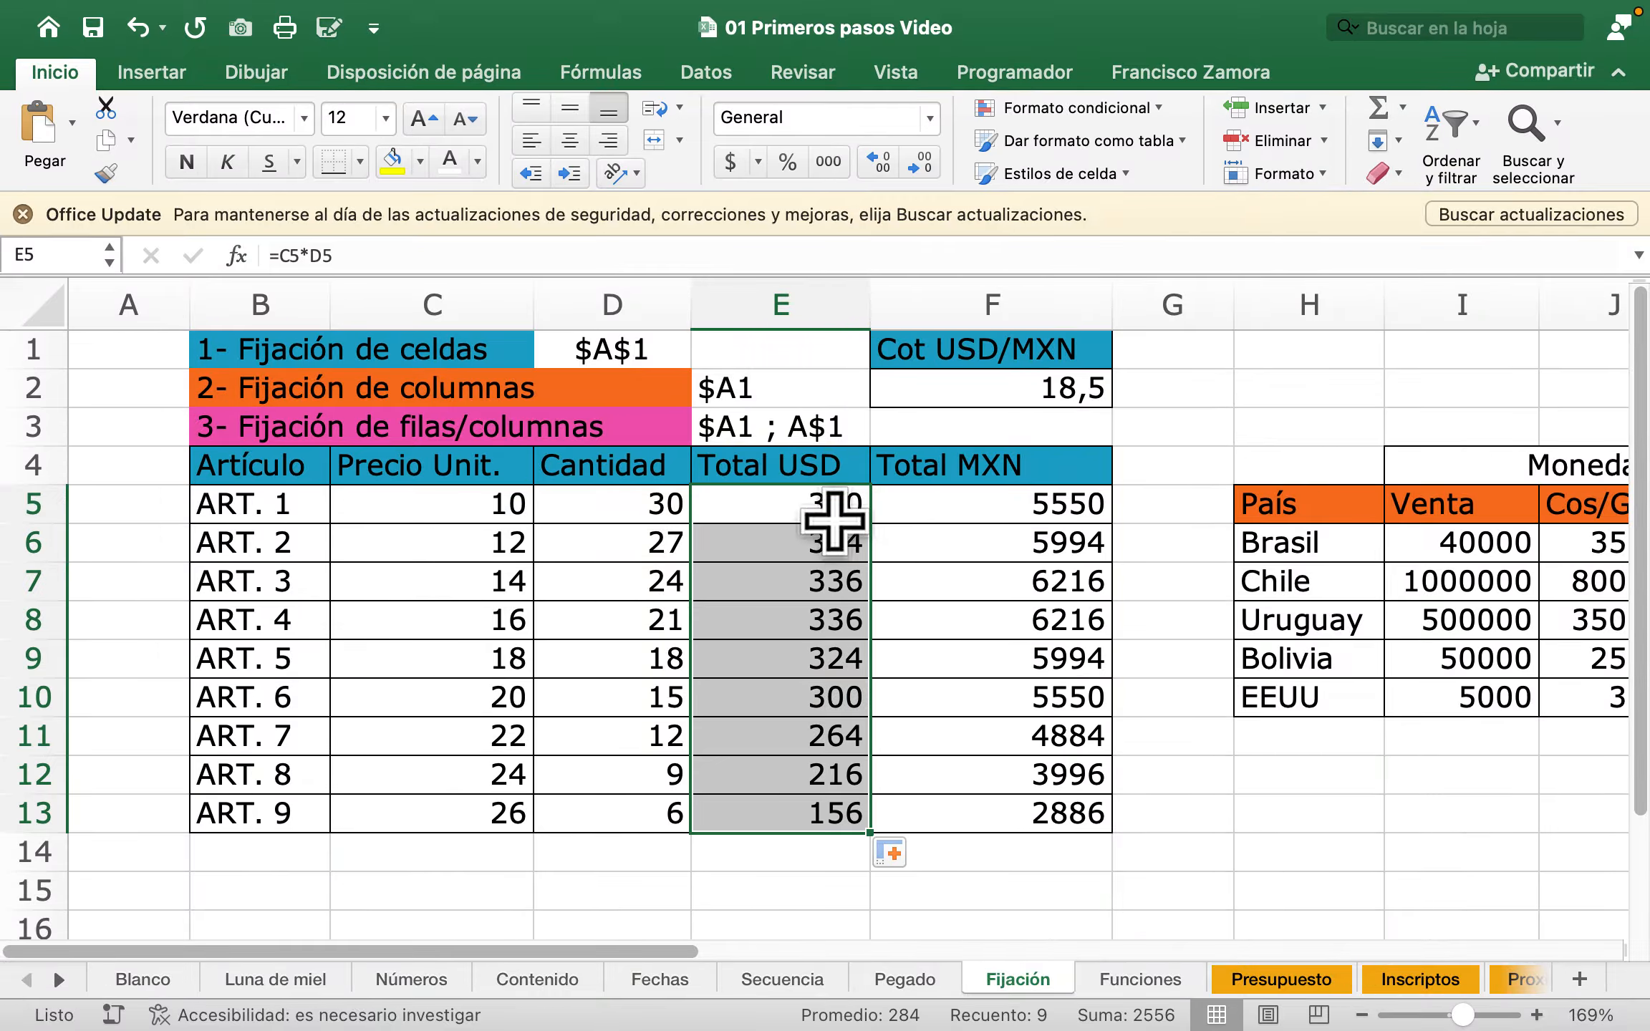
Step: Review the Total USD range E5:E13 and the relative references in the E5 formula
{"action": "left_click_drag", "start_coordinate": [833, 522], "coordinate": [829, 822]}
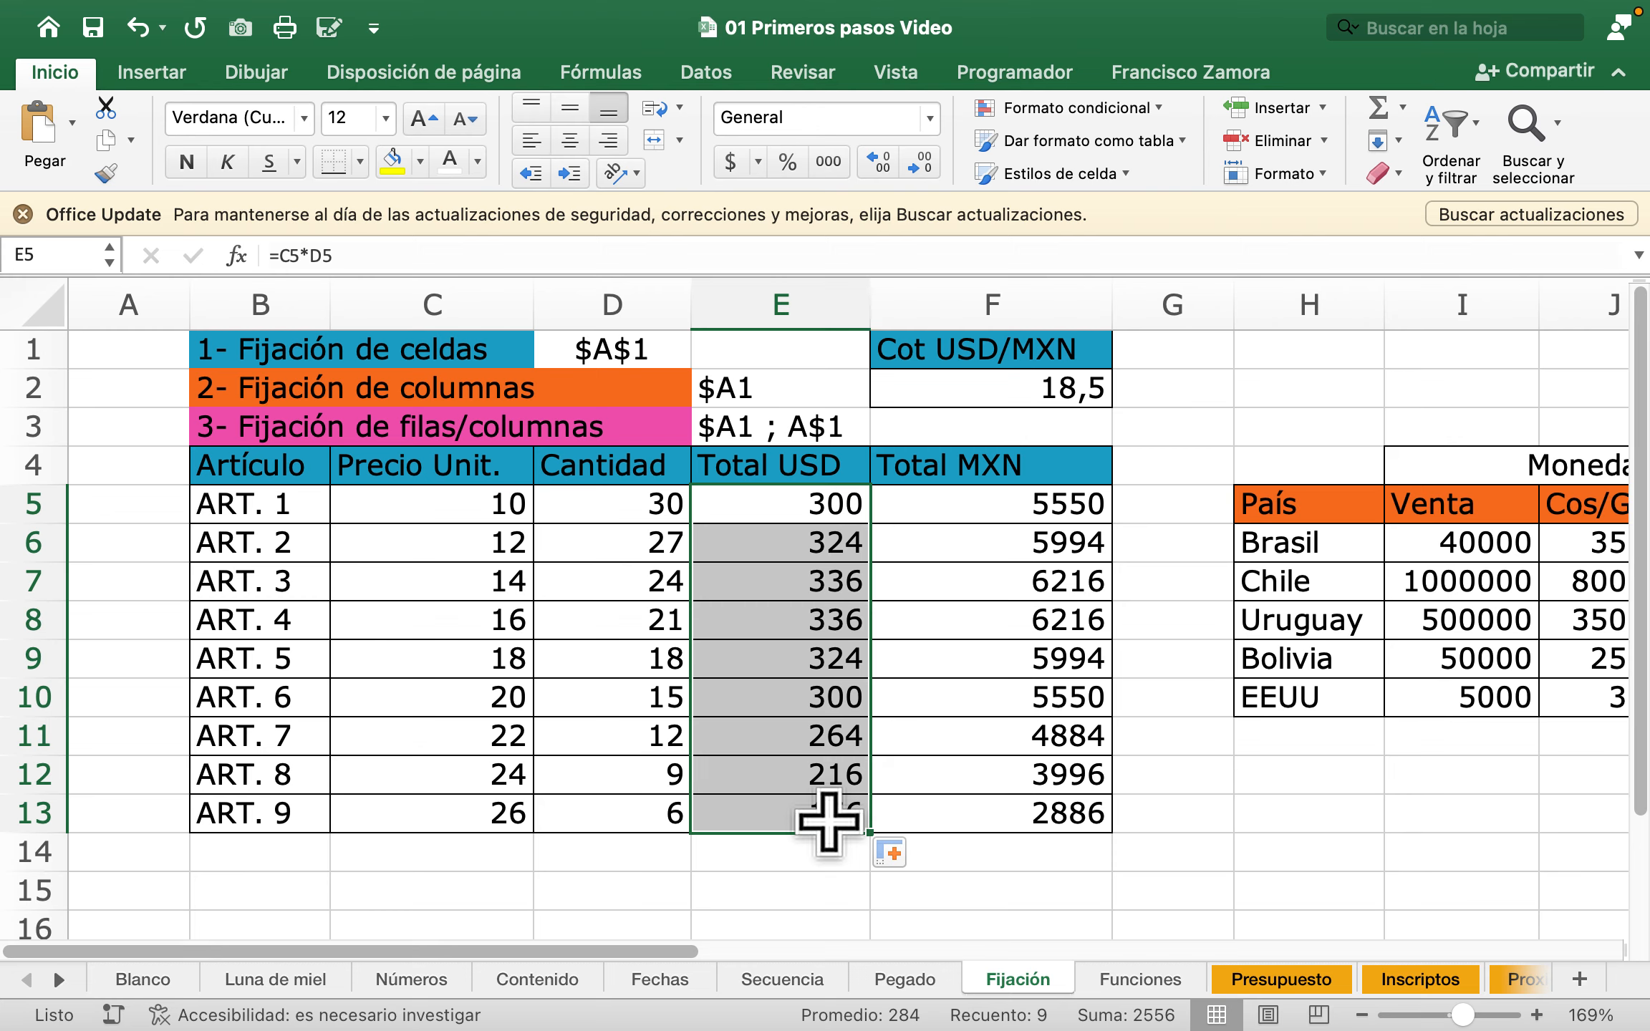
{"action": "double_click", "coordinate": [835, 502]}
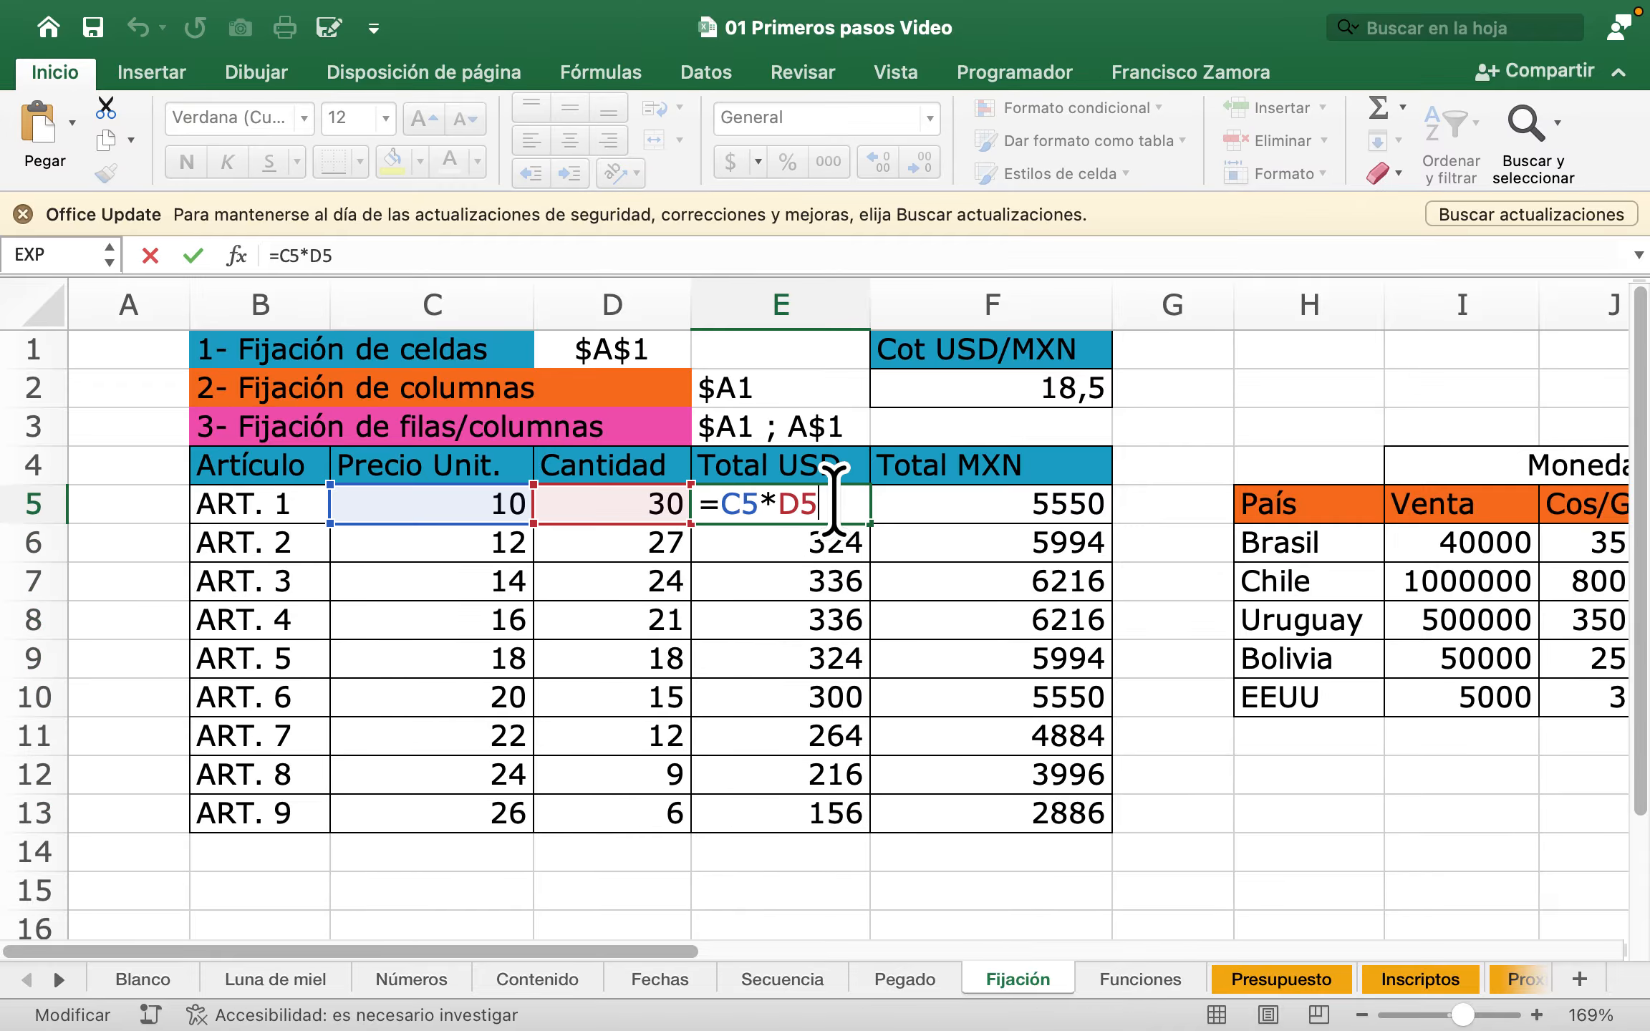
{"action": "key", "text": "Return"}
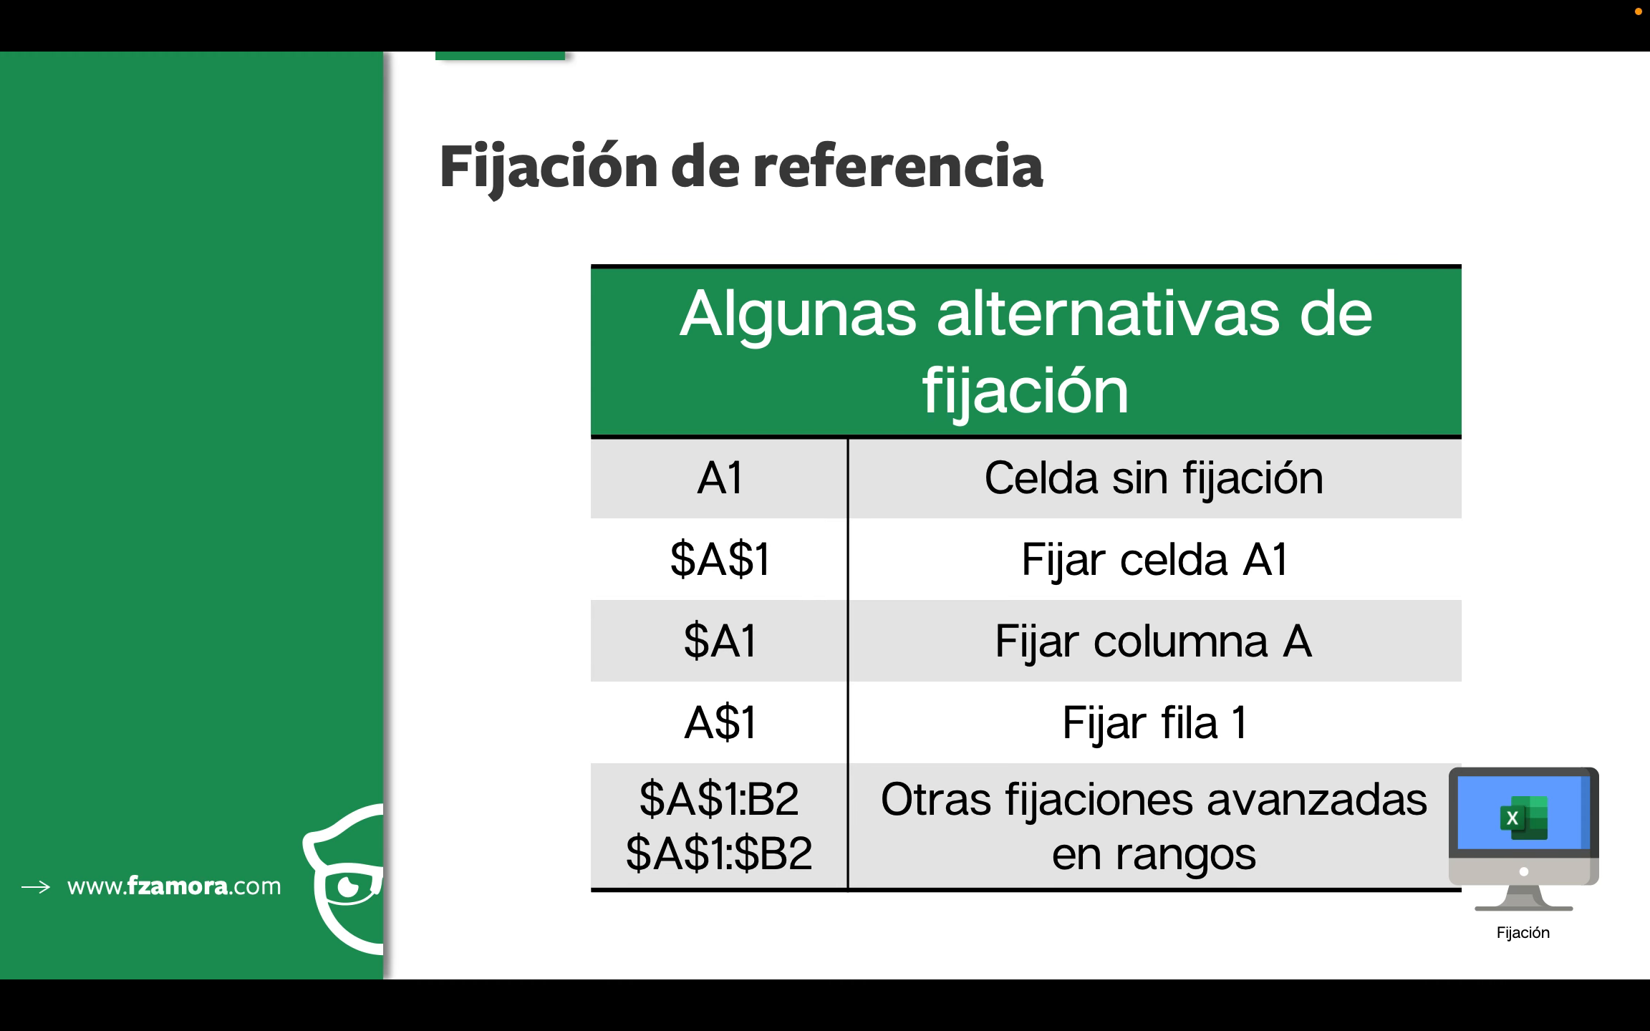
{"action": "key", "text": "Right"}
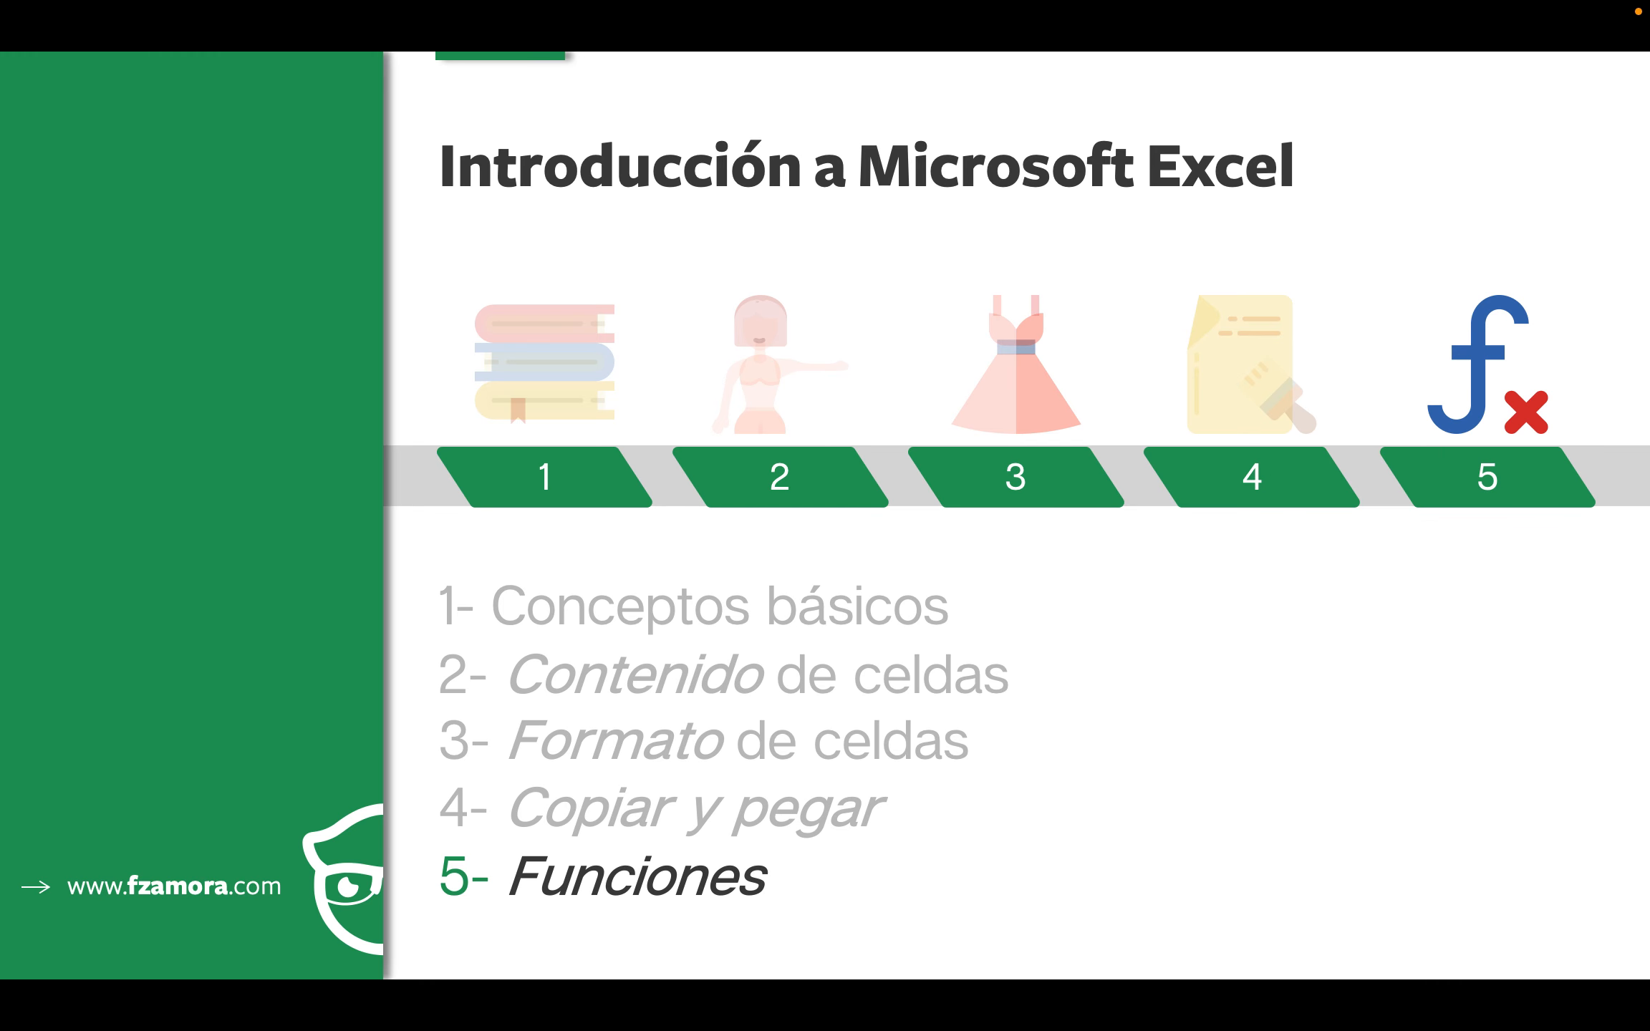